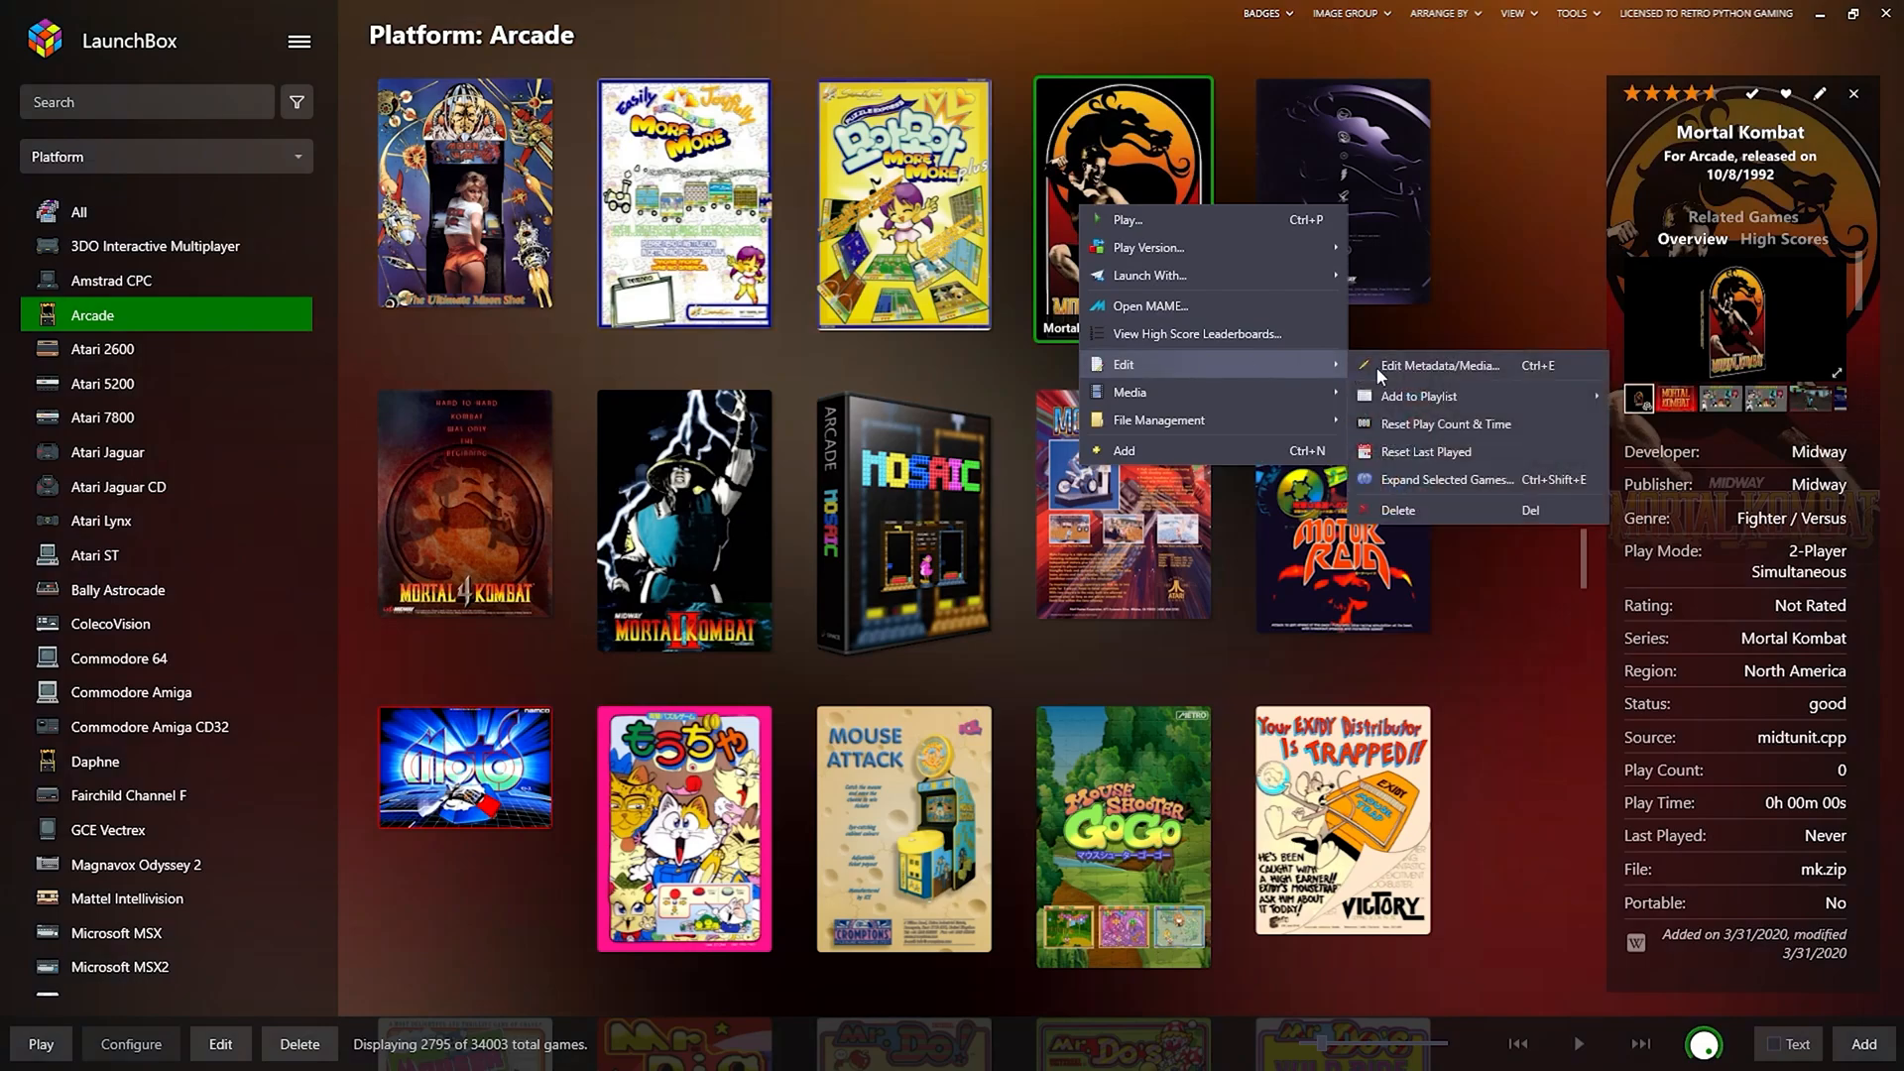
Open Mortal Kombat's edit window and step through its images to the controls artwork, then show Videos.
left_click(1383, 365)
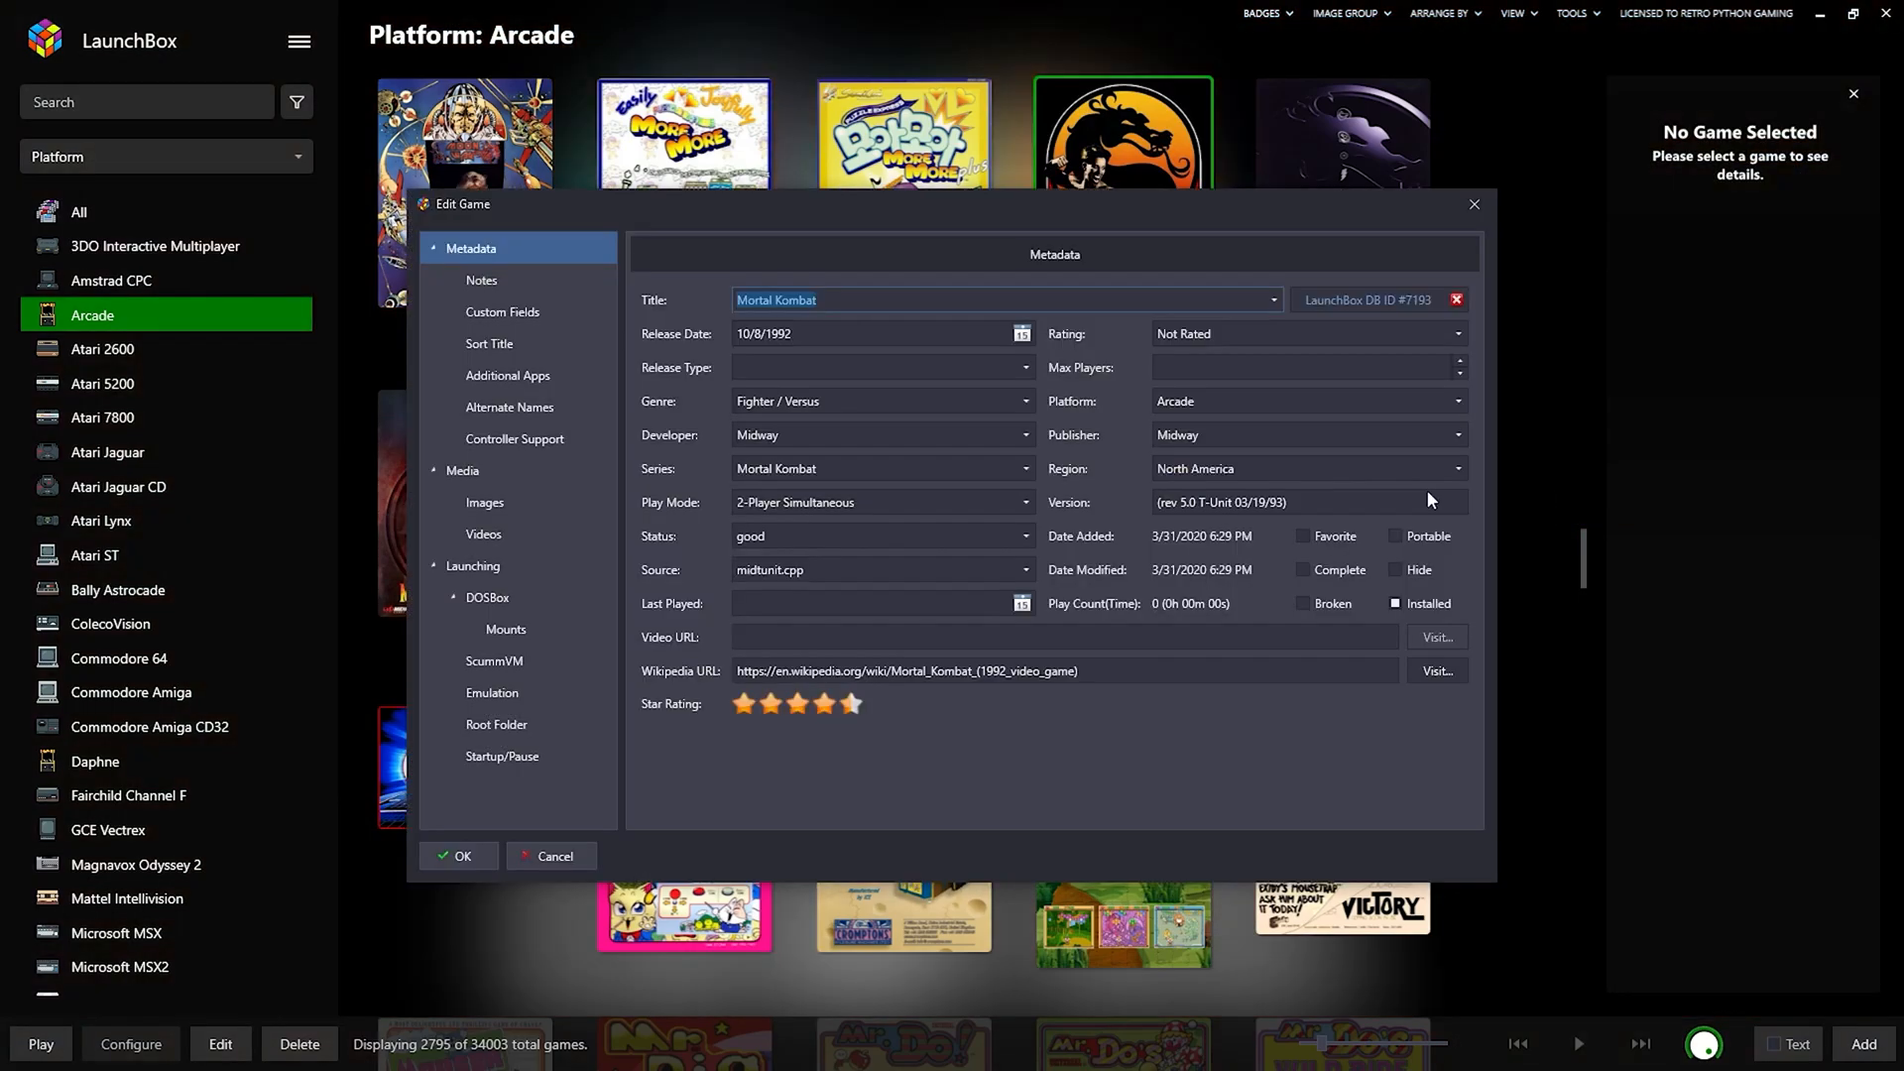
left_click(491, 504)
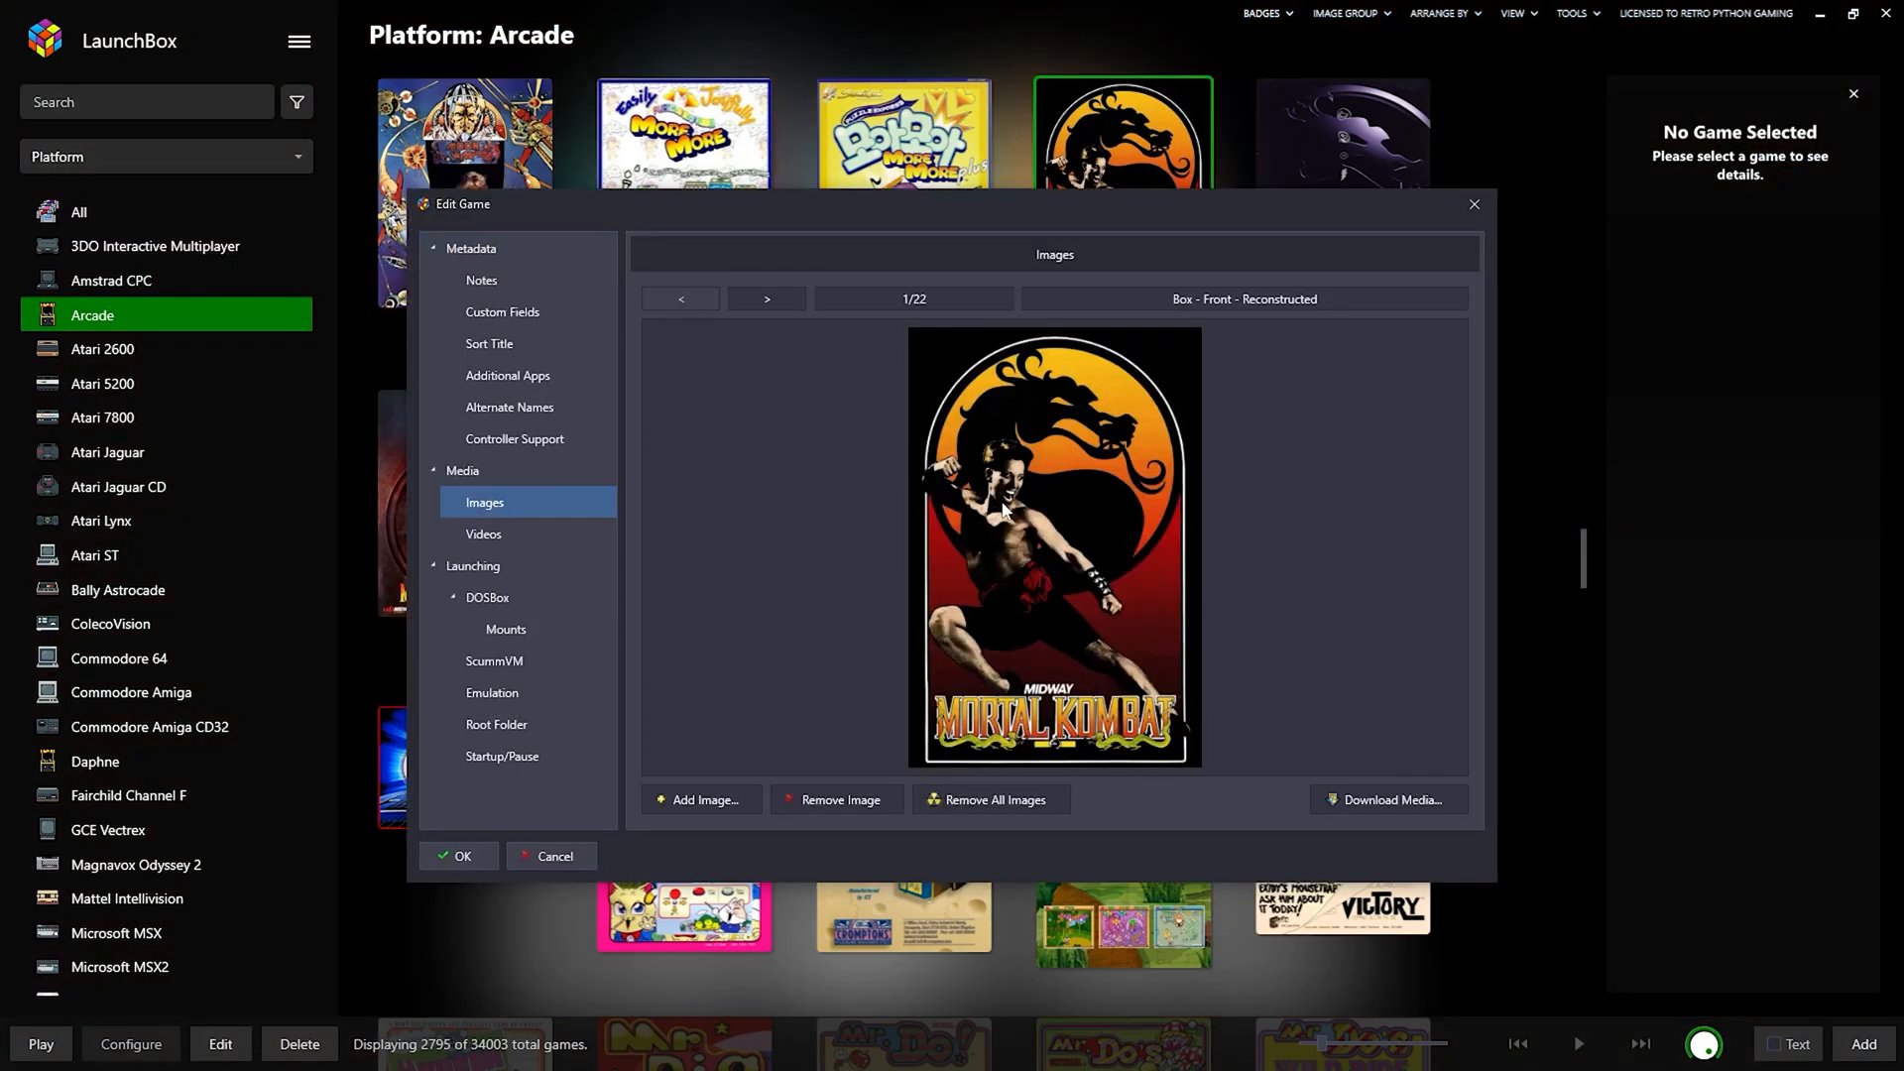
left_click(769, 297)
left_click(770, 296)
left_click(770, 296)
left_click(770, 296)
left_click(771, 295)
left_click(771, 296)
left_click(770, 296)
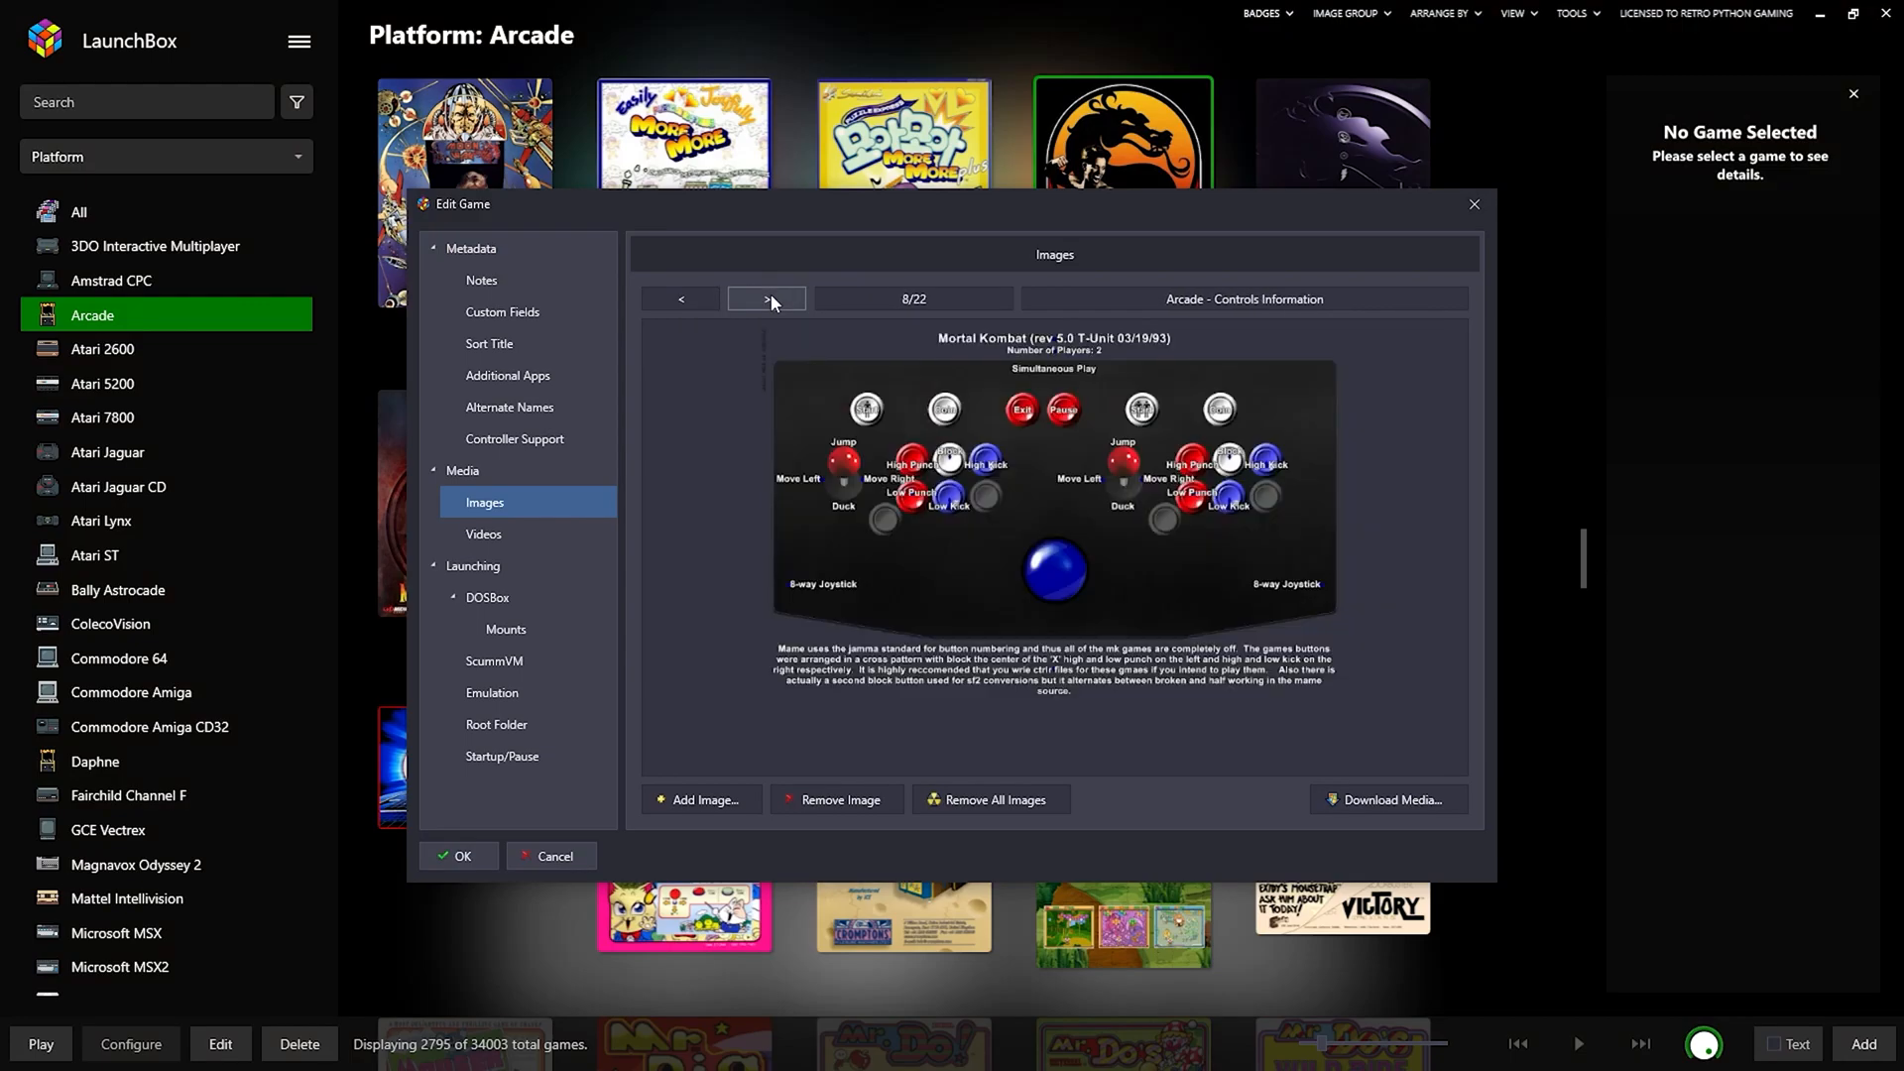
left_click(502, 541)
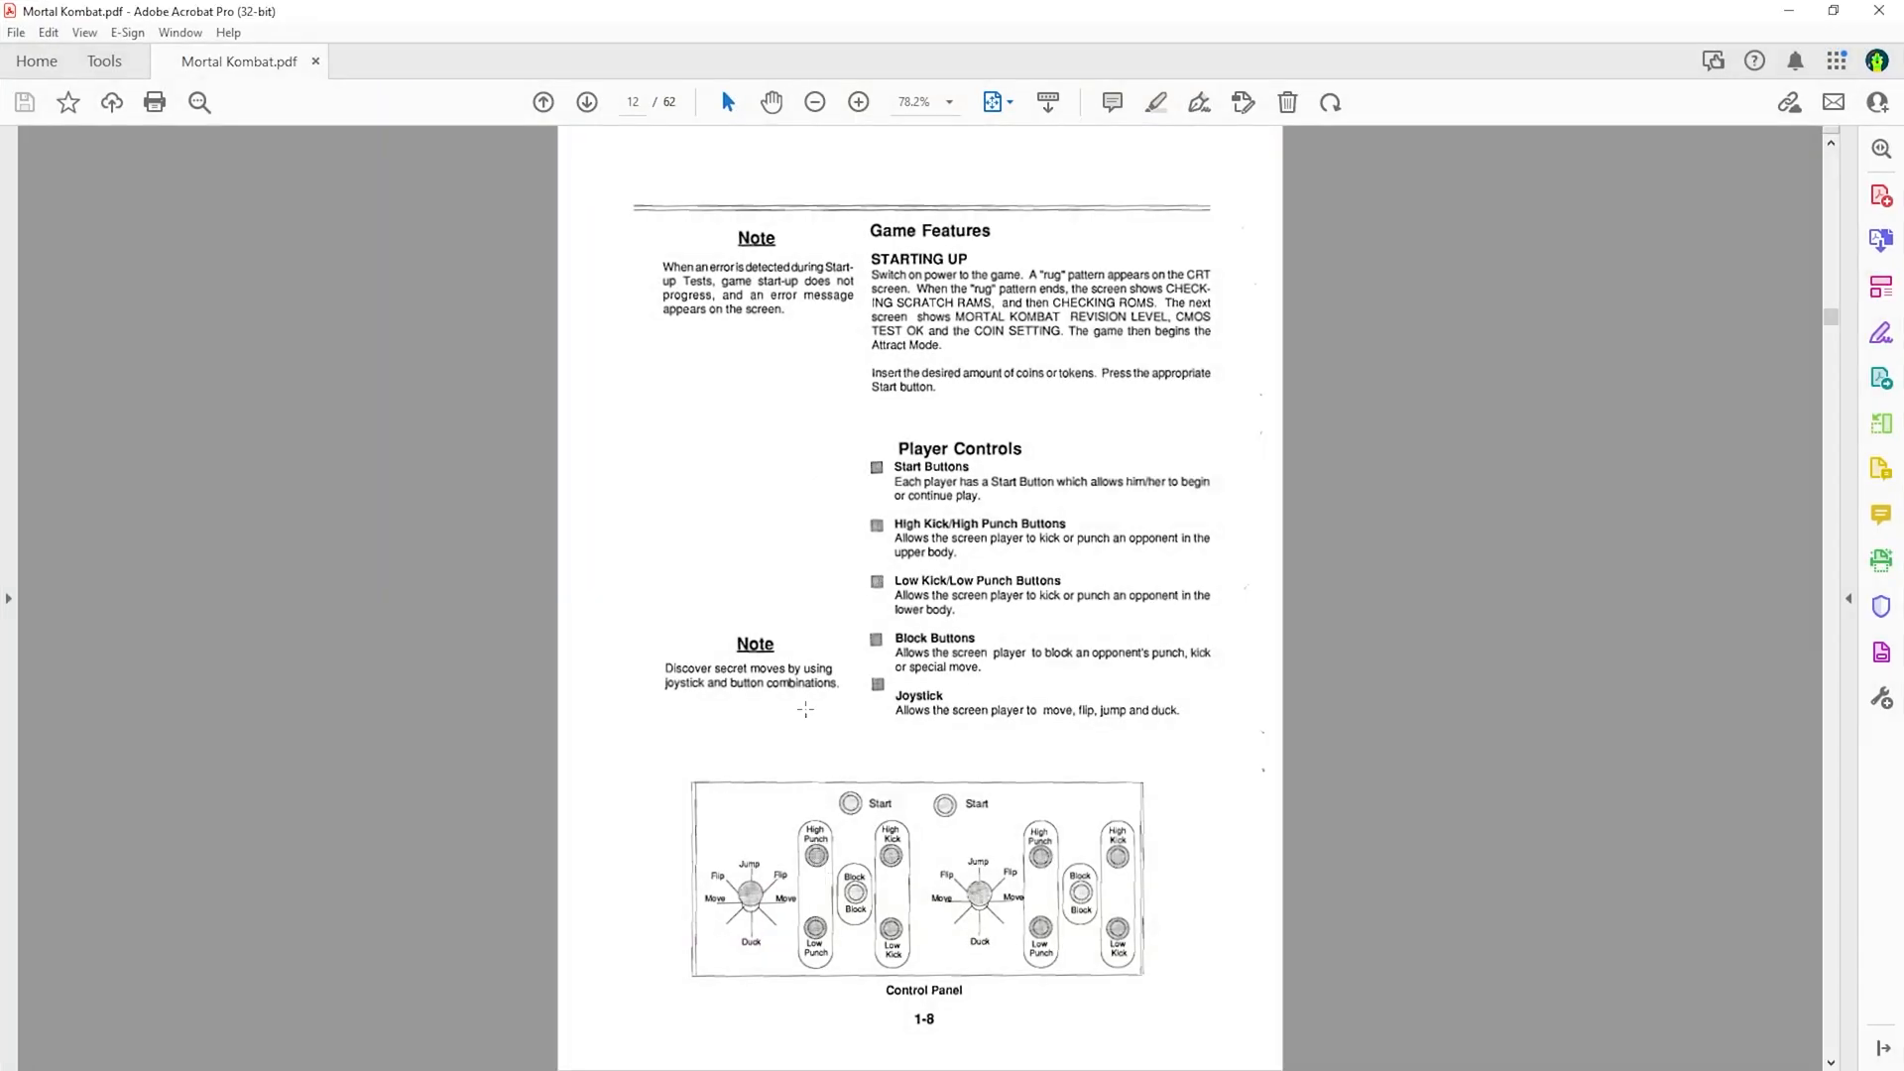
Scroll the Mortal Kombat manual back up through the Setup Procedure and Table of Contents pages.
scroll(814, 695, "up", 5)
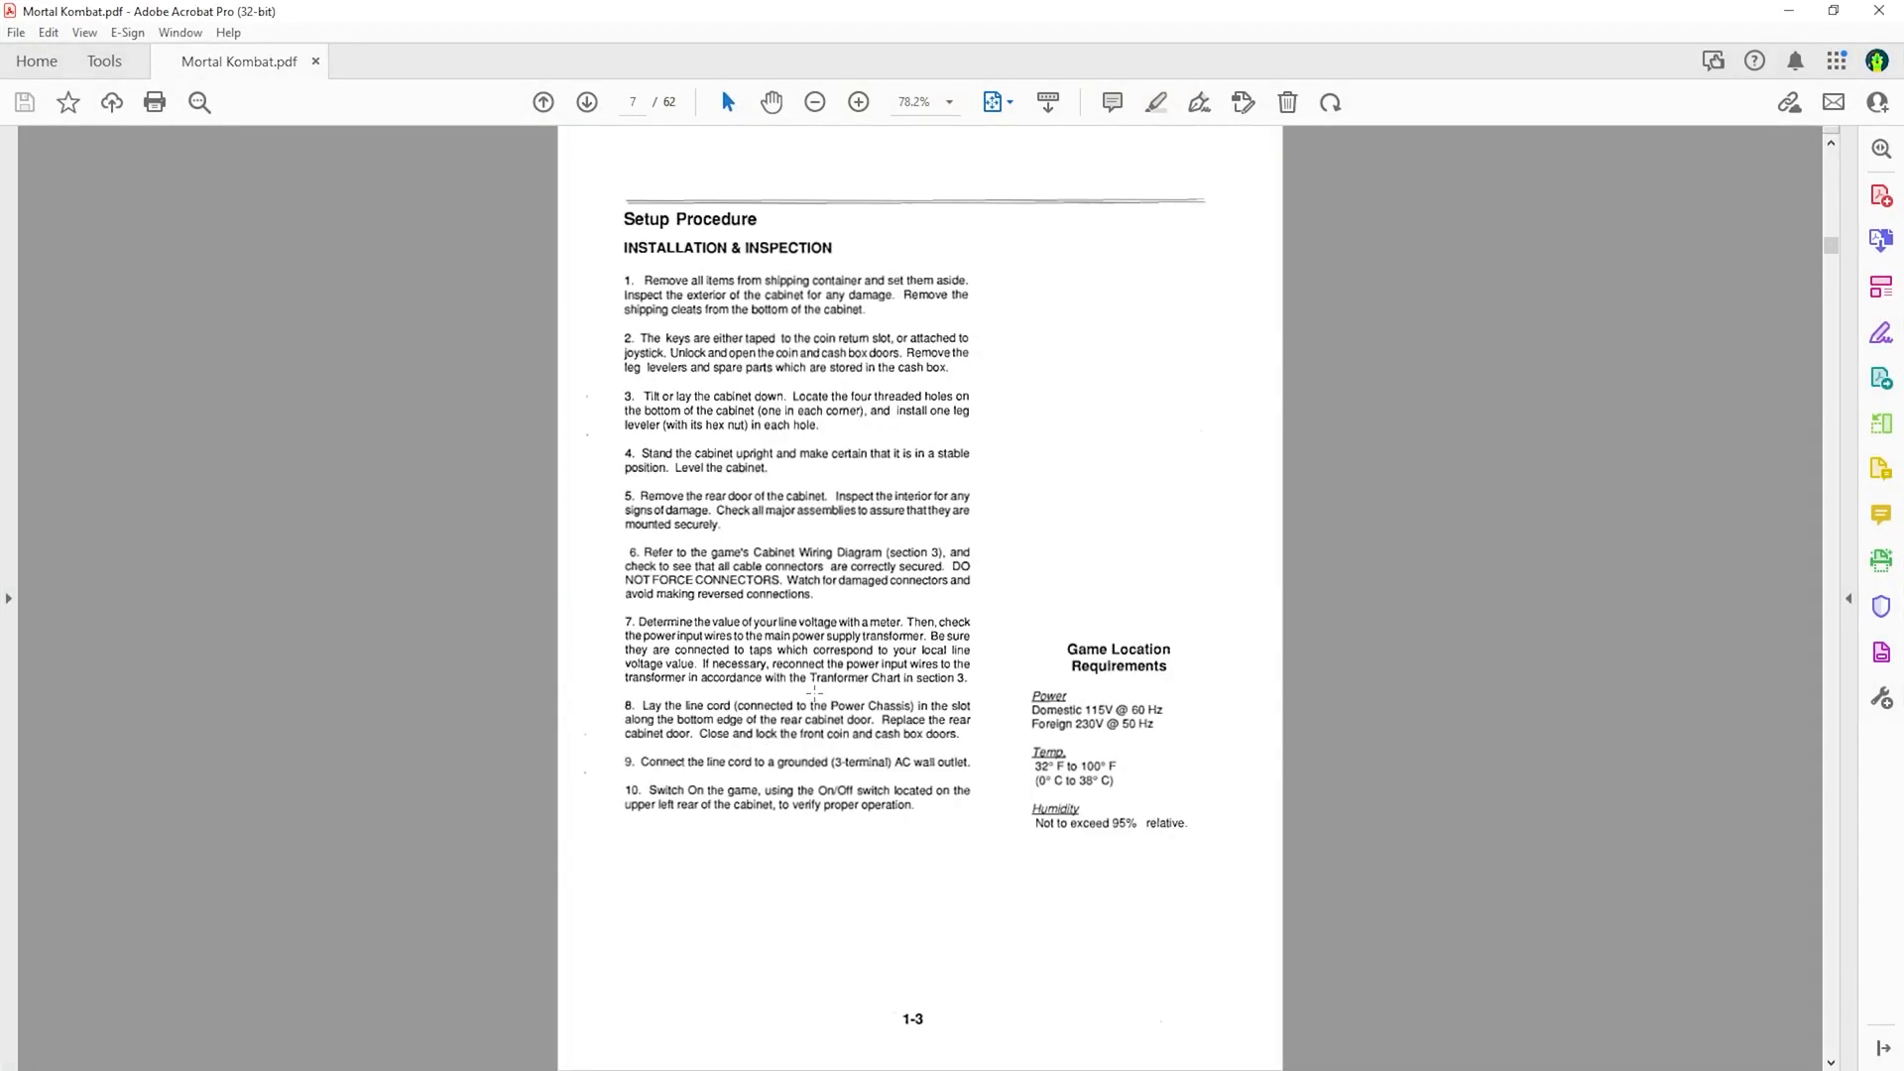
scroll(814, 691, "up", 4)
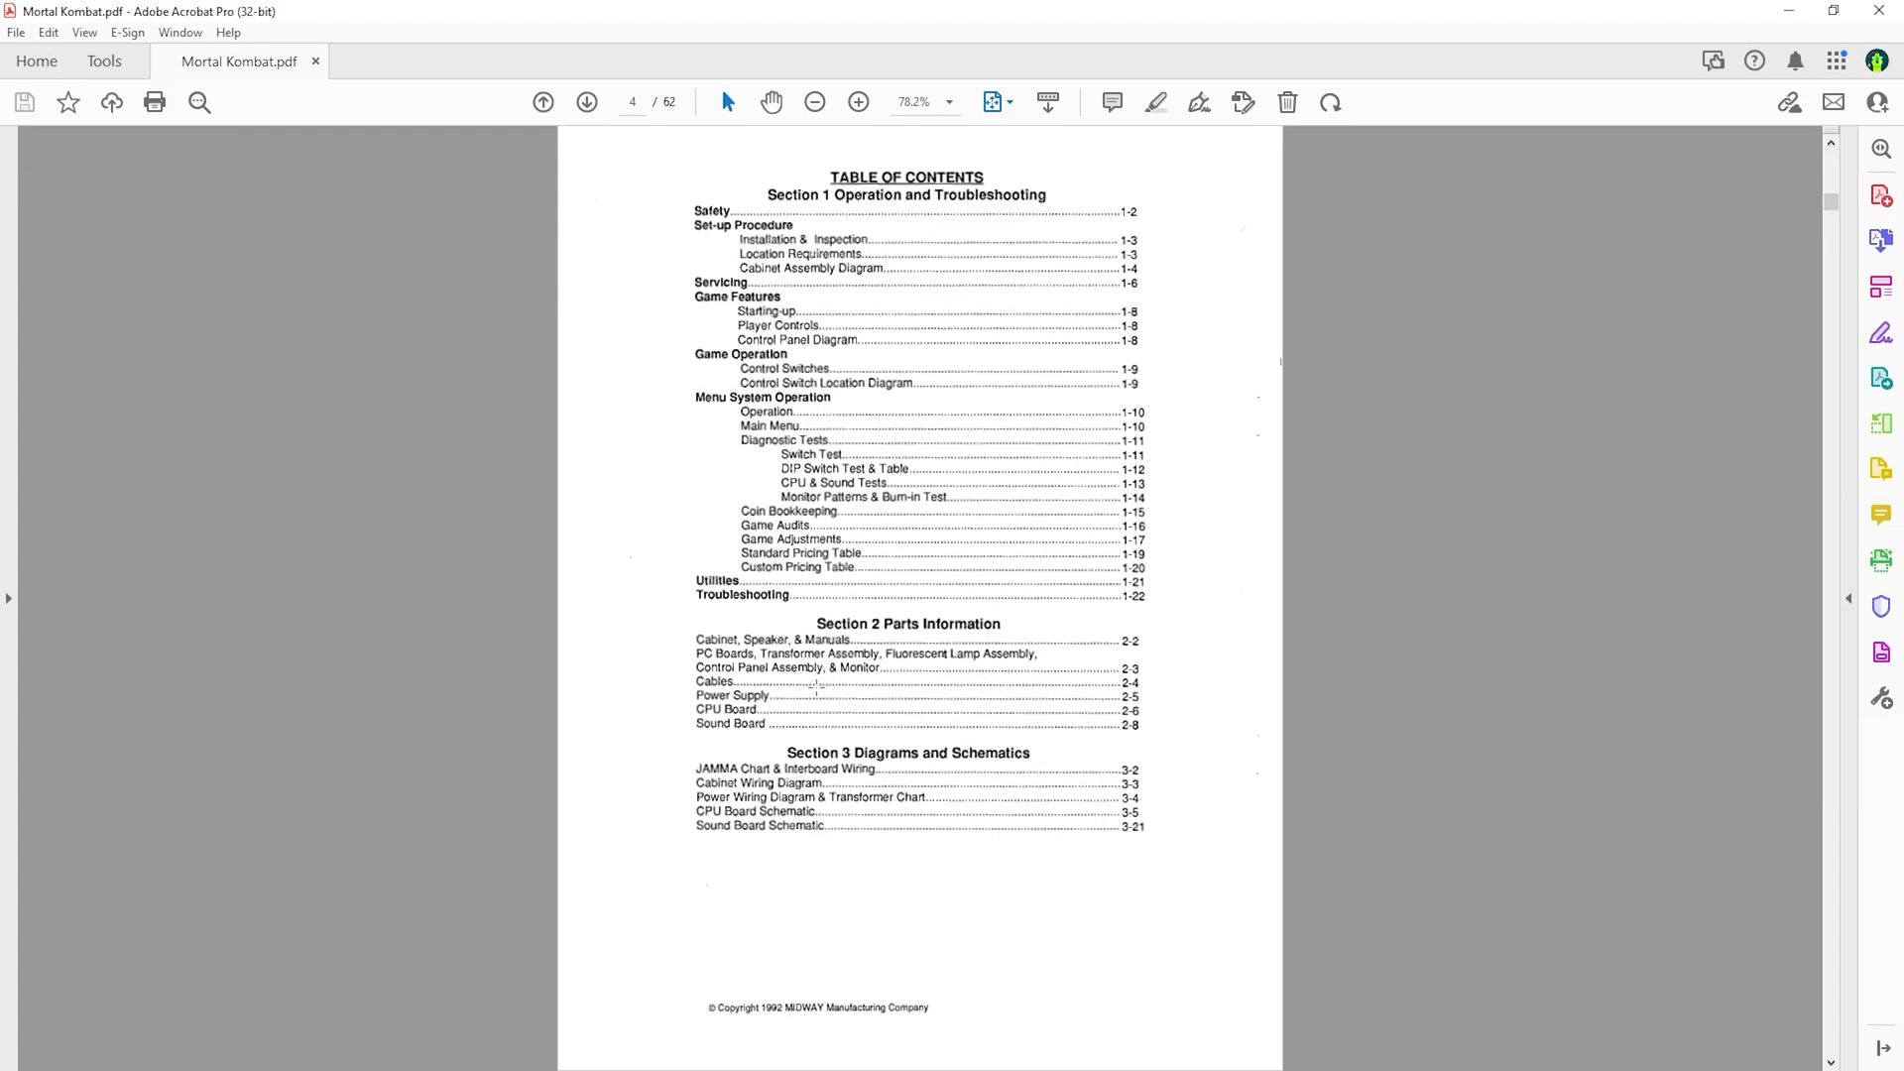
scroll(817, 685, "up", 1)
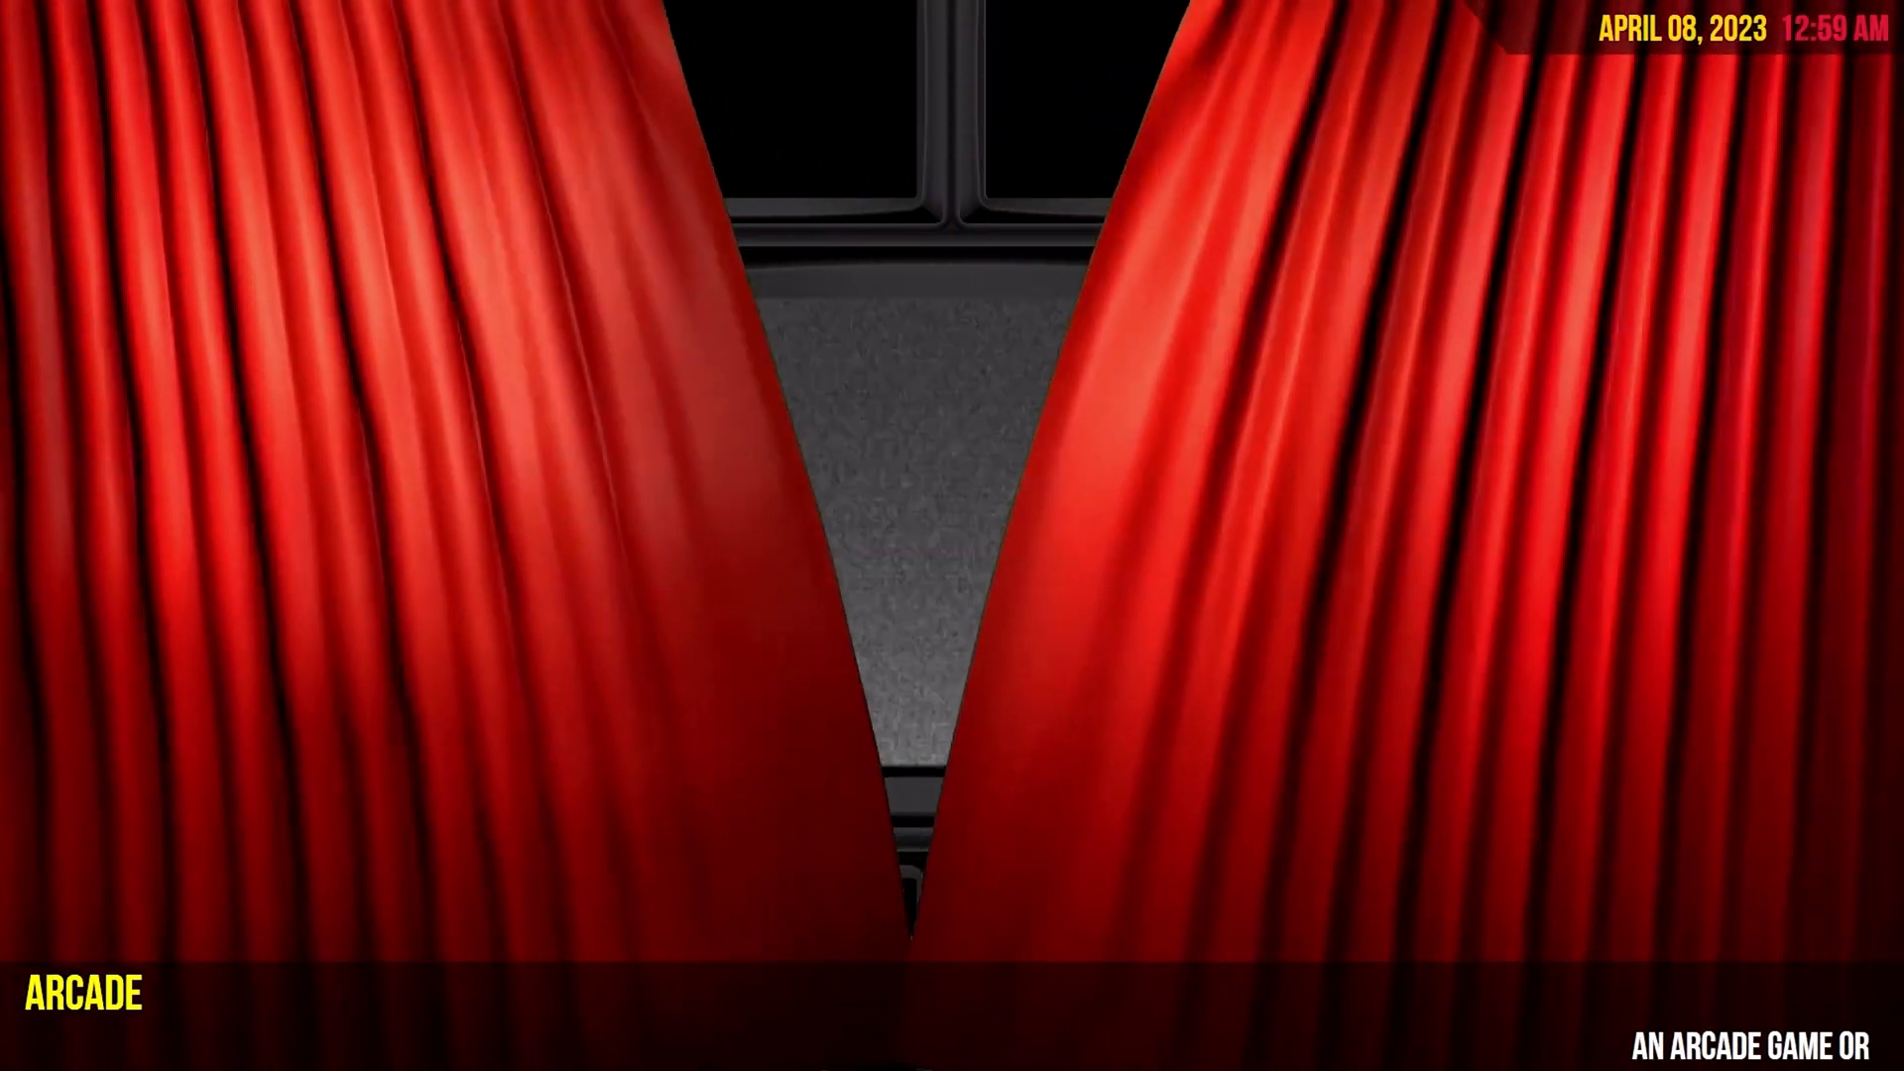
Move five places down the Big Box platform wheel, then exit Big Box to the desktop.
key("Down")
key("Down")
key("Down")
key("Down")
key("Down")
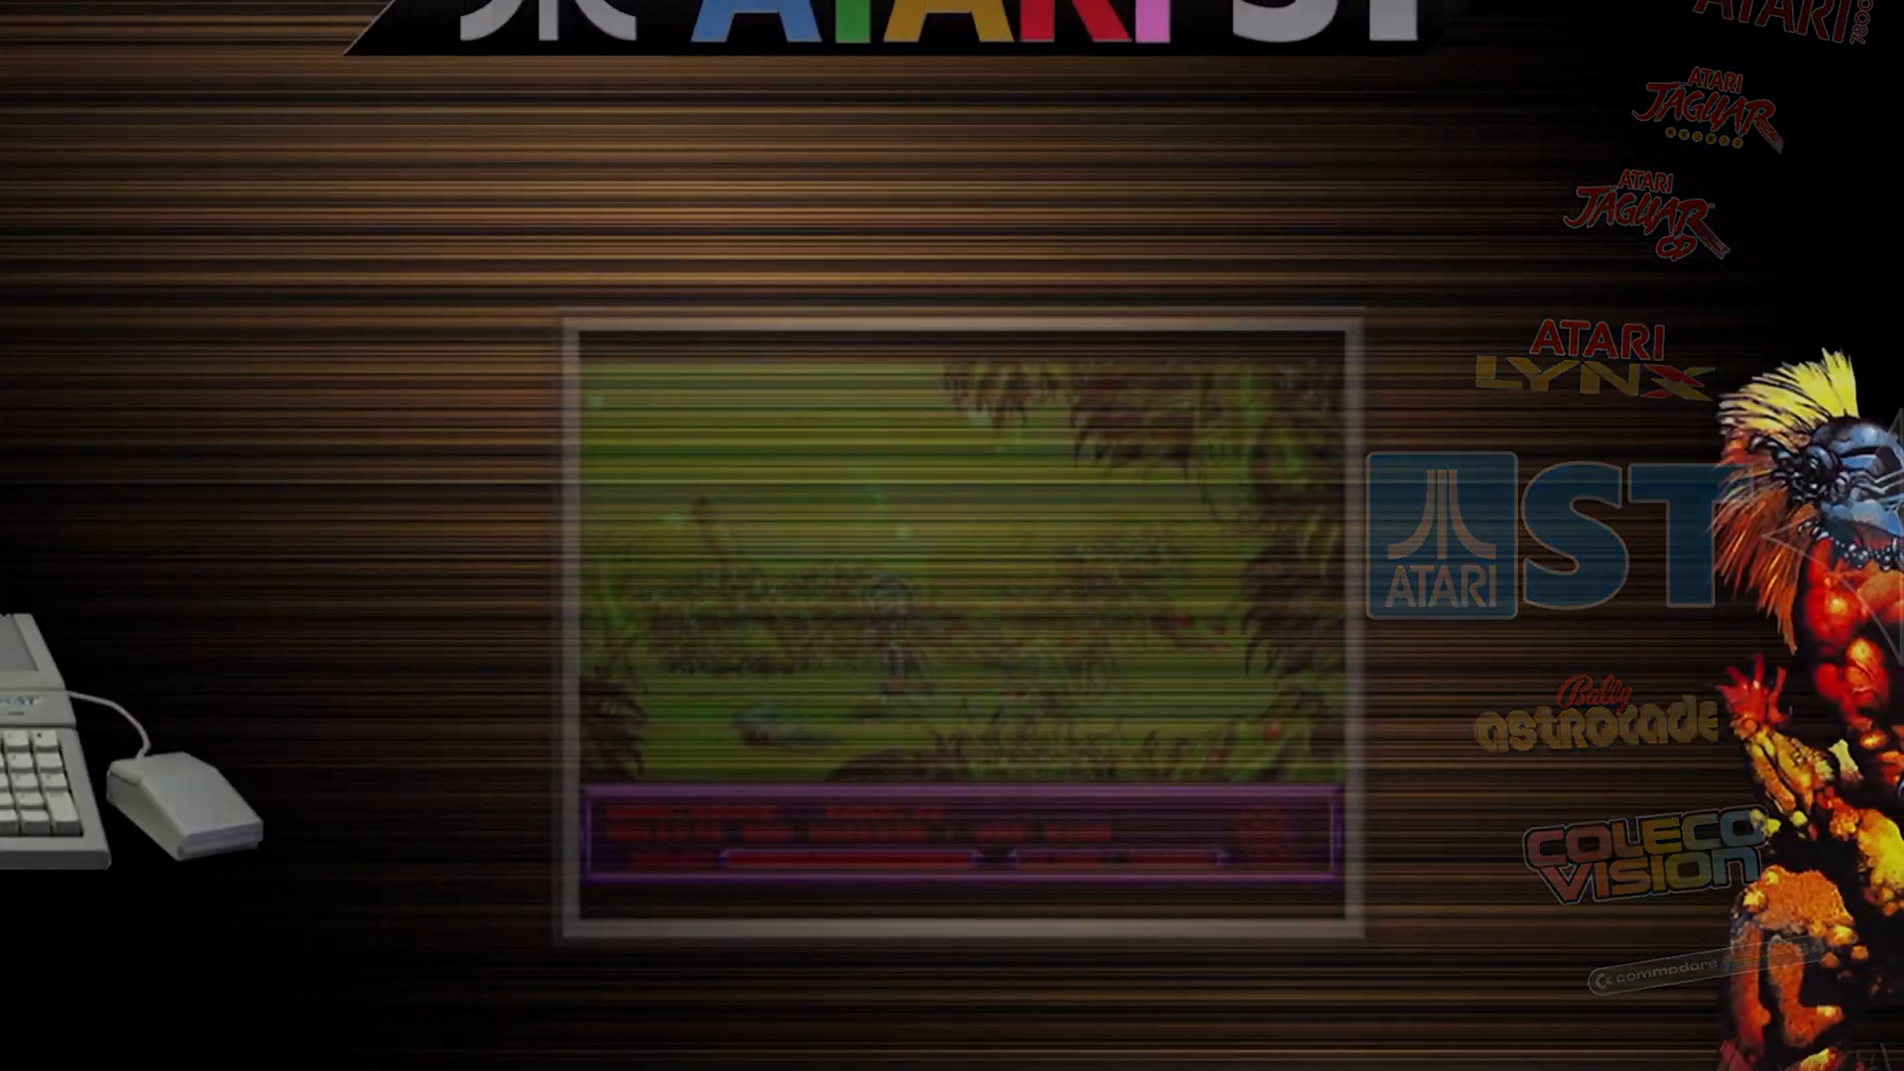
key("Down")
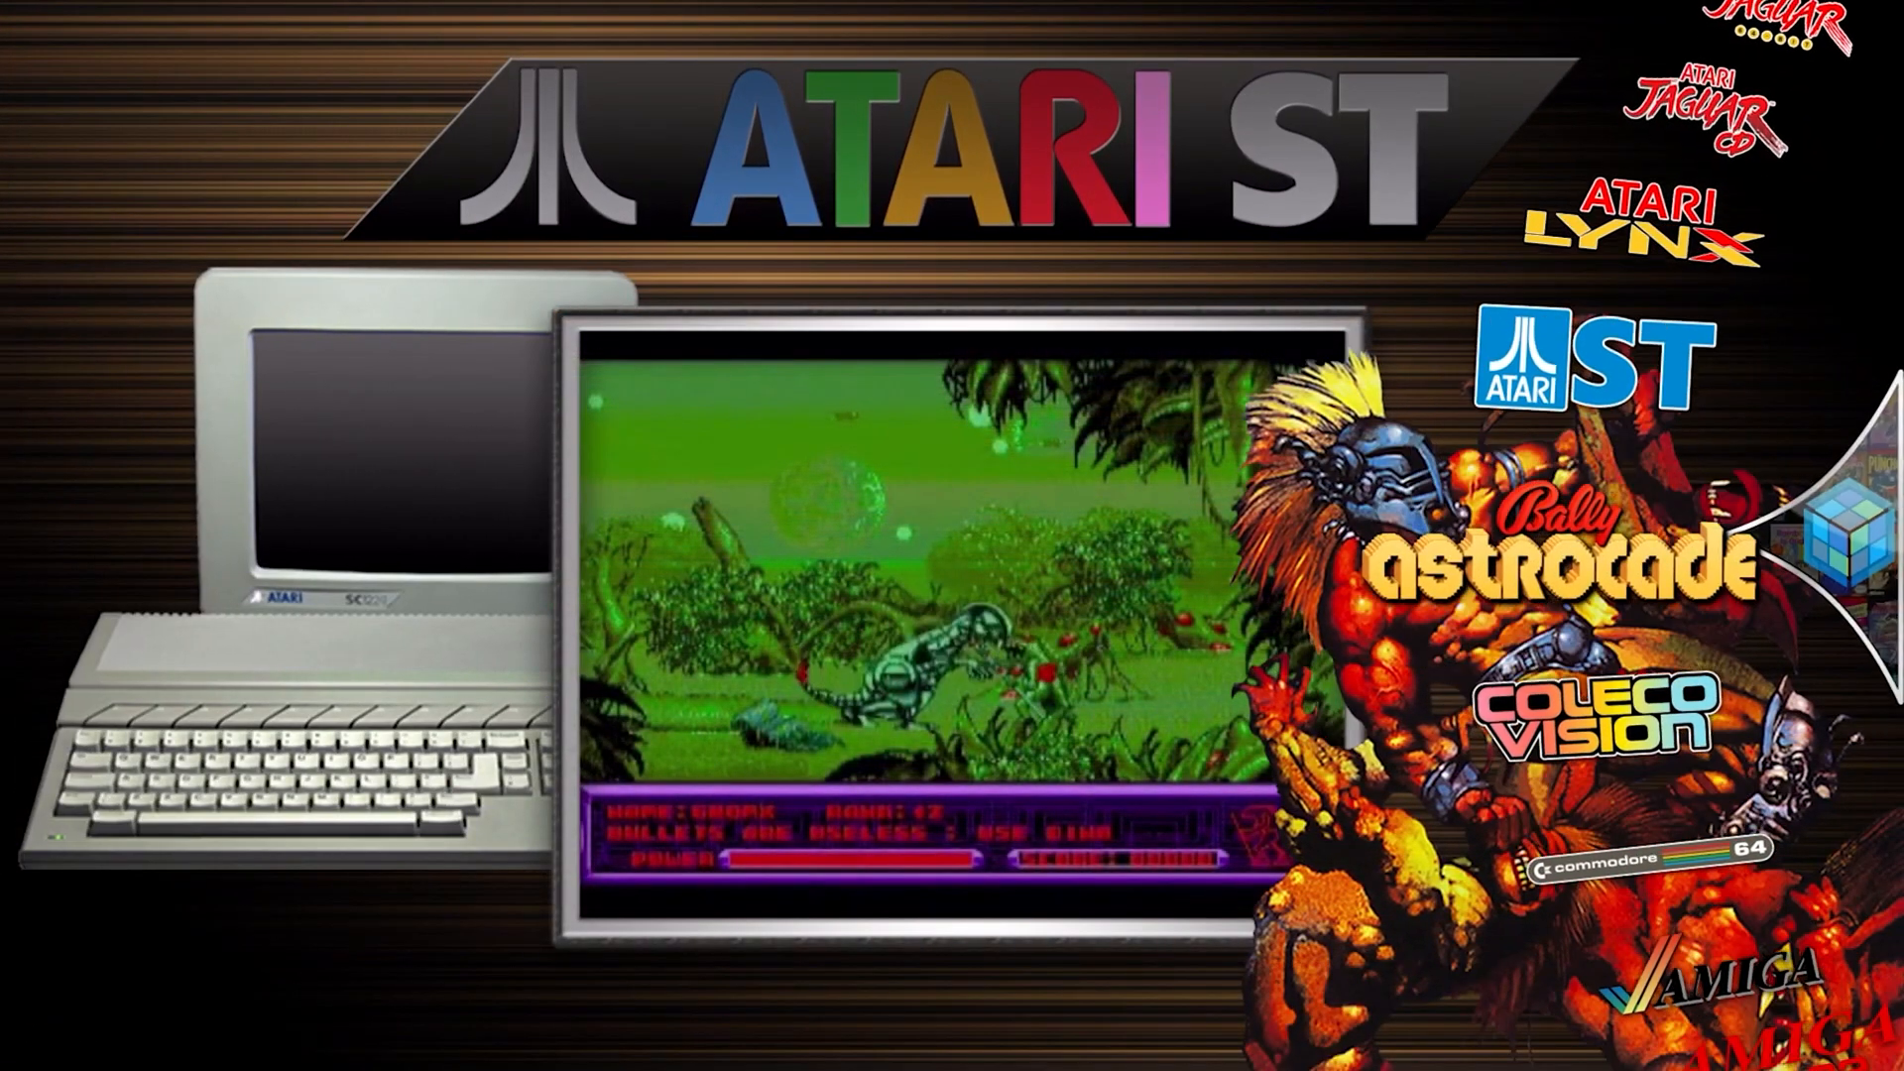
key("Down")
key("Down")
key("Down")
key("Down")
key("Down")
key("Down")
key("Down")
key("Down")
key("Down")
key("Down")
key("Down")
key("Down")
key("Down")
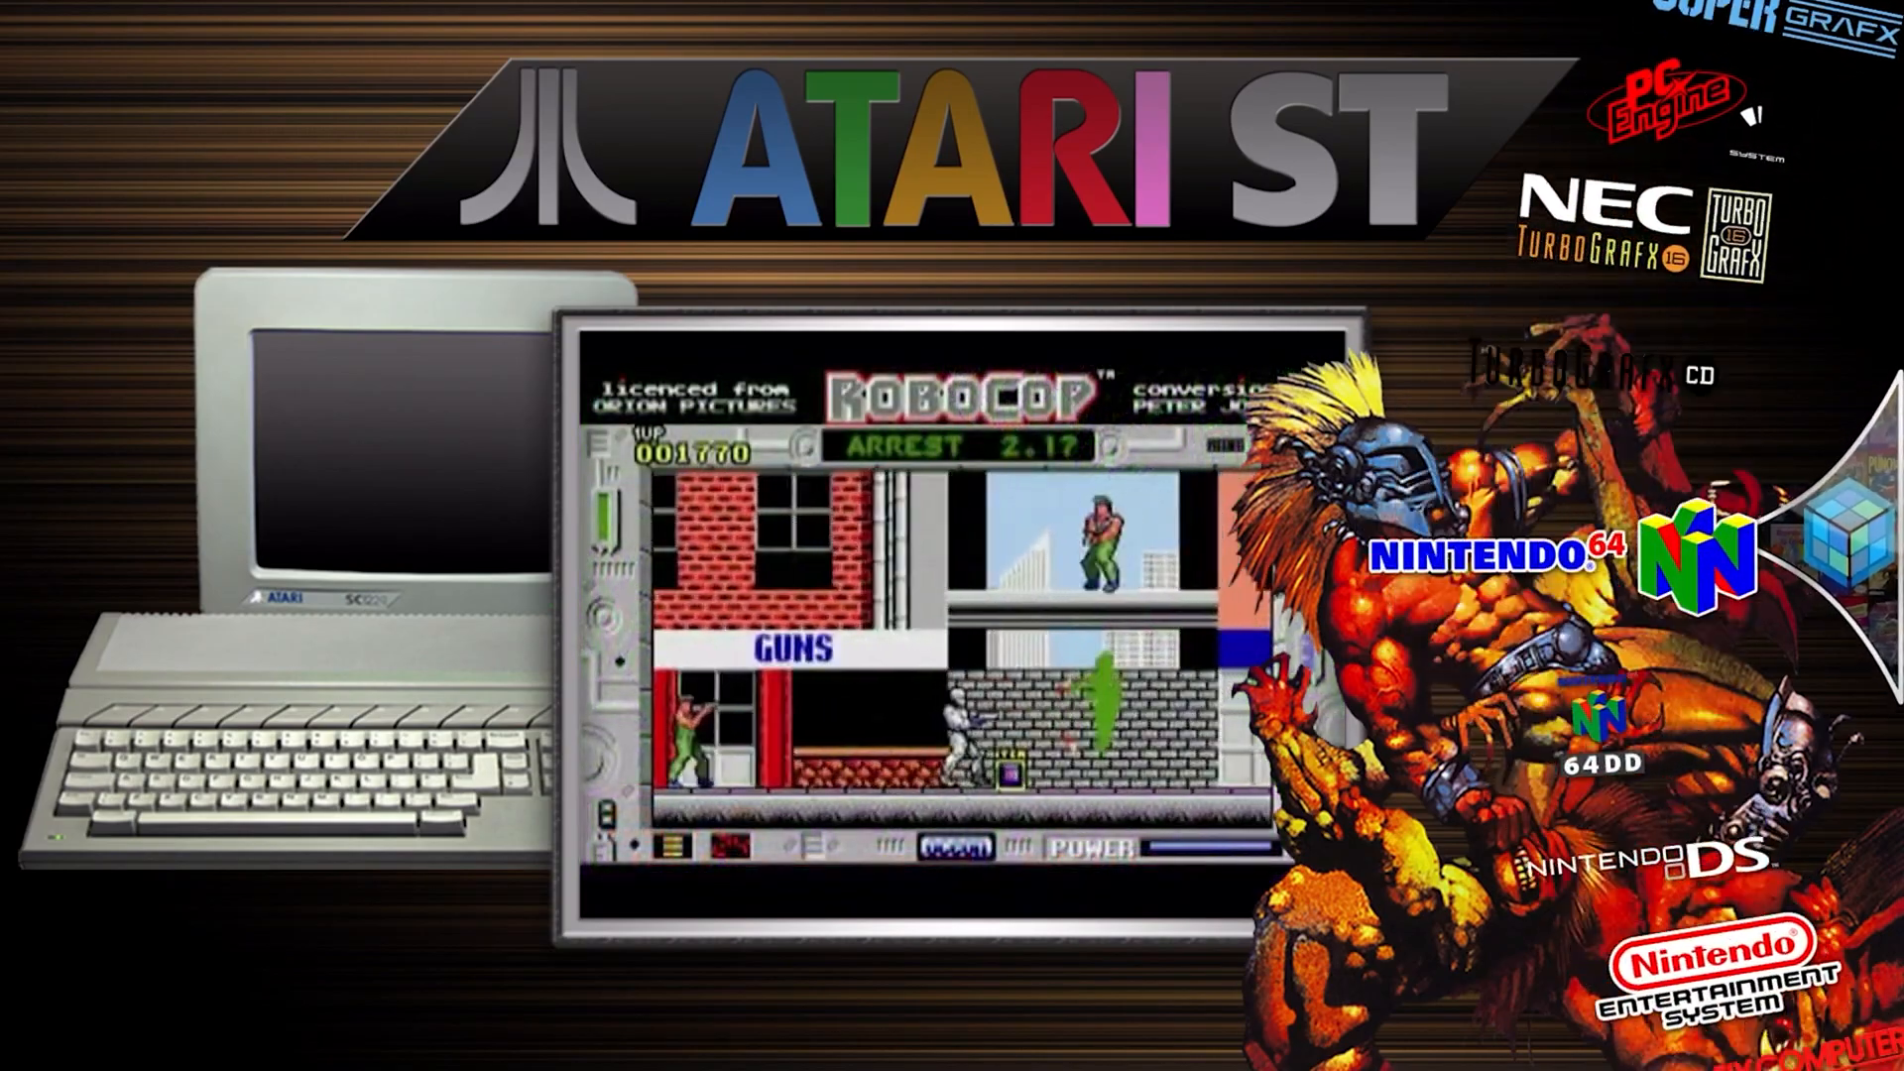
key("Down")
key("Down")
key("Down")
key("Down")
key("Down")
key("Down")
key("Down")
key("Down")
key("Down")
key("Down")
key("Down")
key("Down")
key("Down")
key("Down")
key("Down")
key("Down")
key("Down")
key("Down")
key("Down")
key("Down")
key("Down")
key("Down")
key("Down")
key("Down")
key("Down")
key("Down")
key("Down")
key("Down")
key("Down")
key("Down")
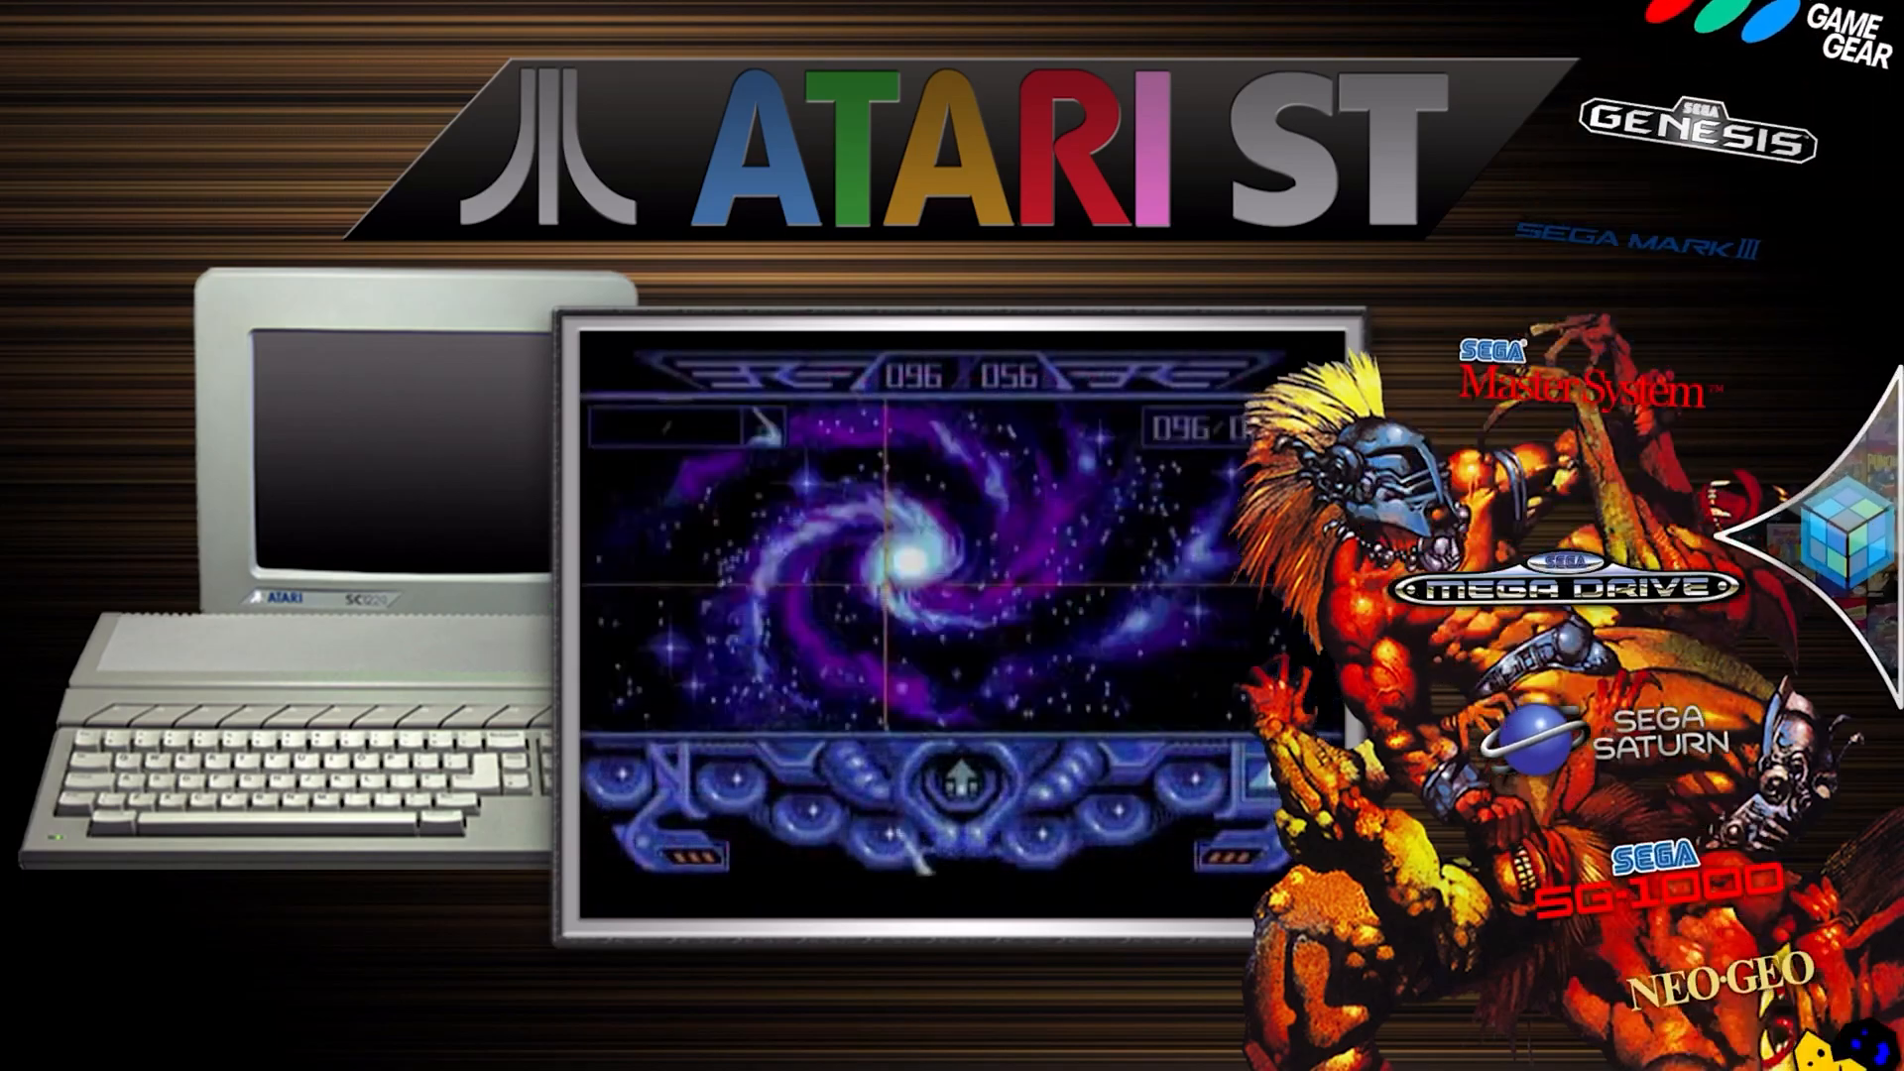
key("Down")
key("Down")
key("Down")
key("Down")
key("Down")
key("Down")
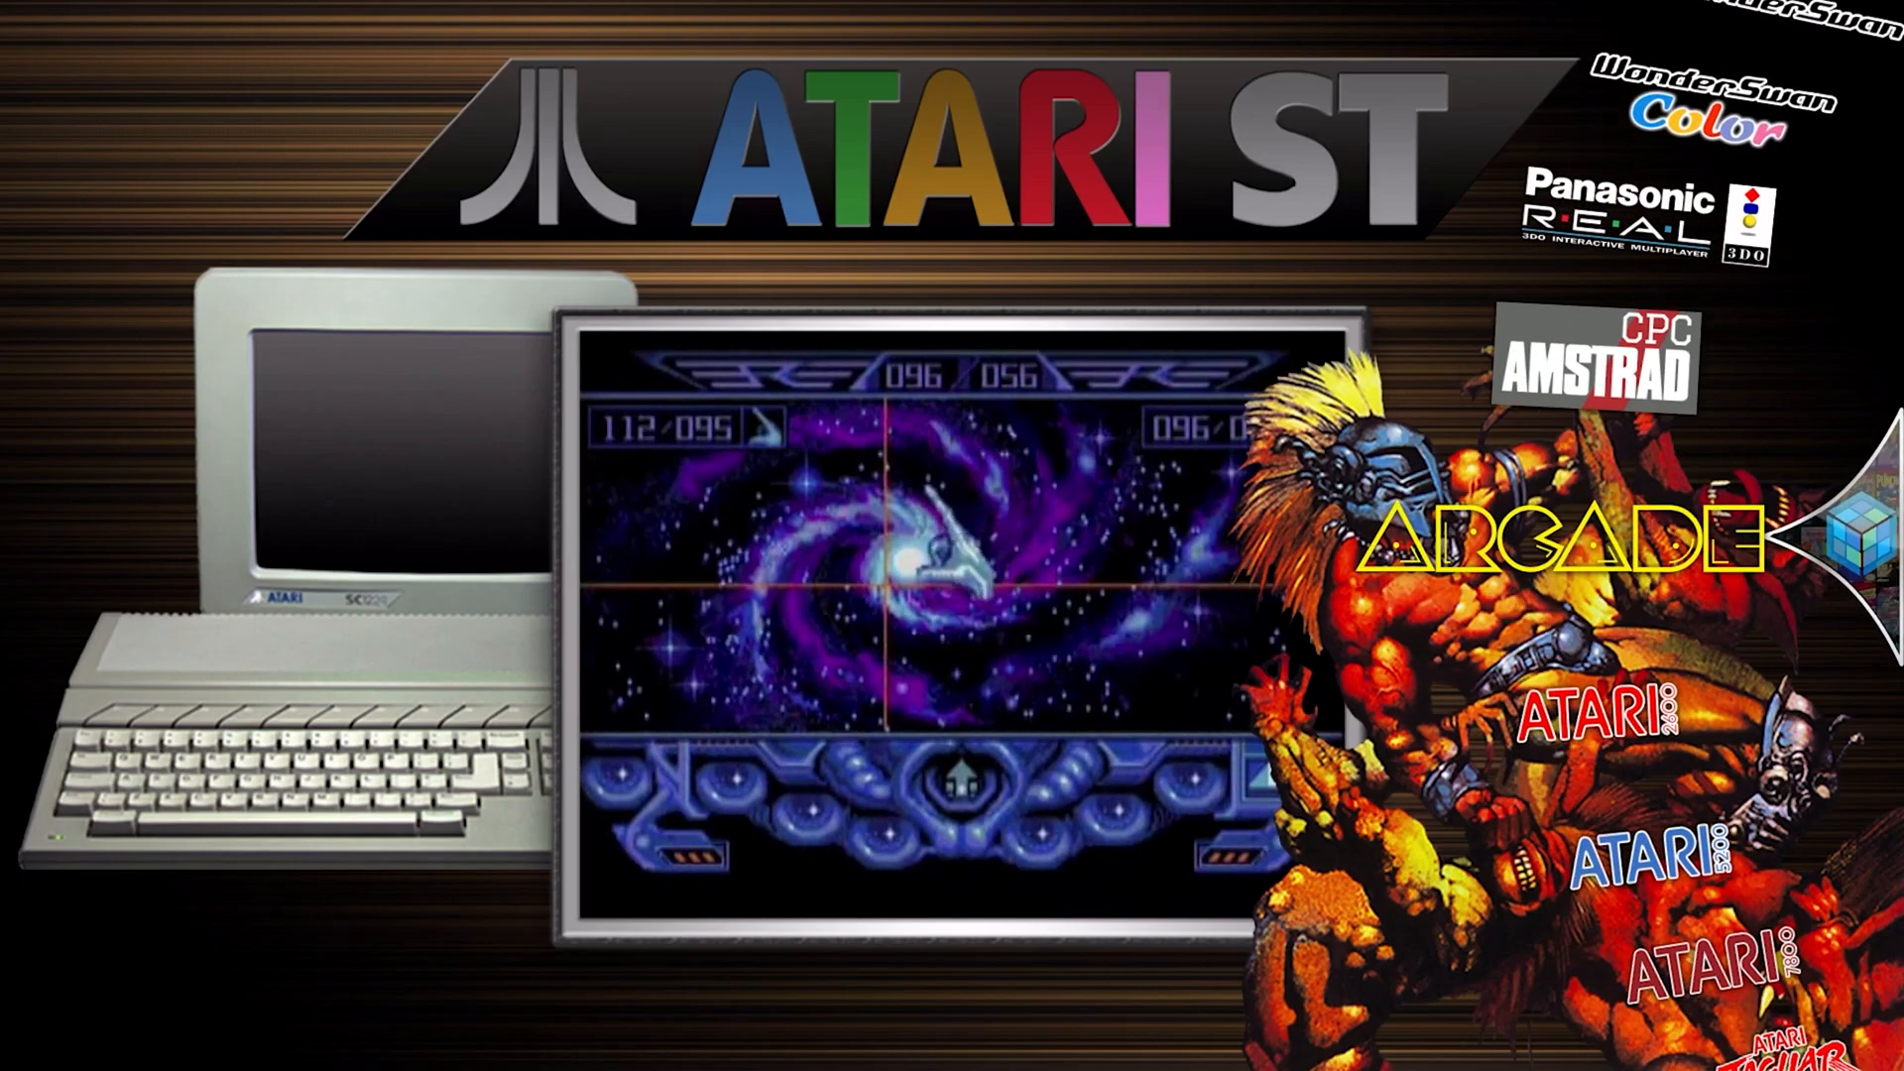
key("Return")
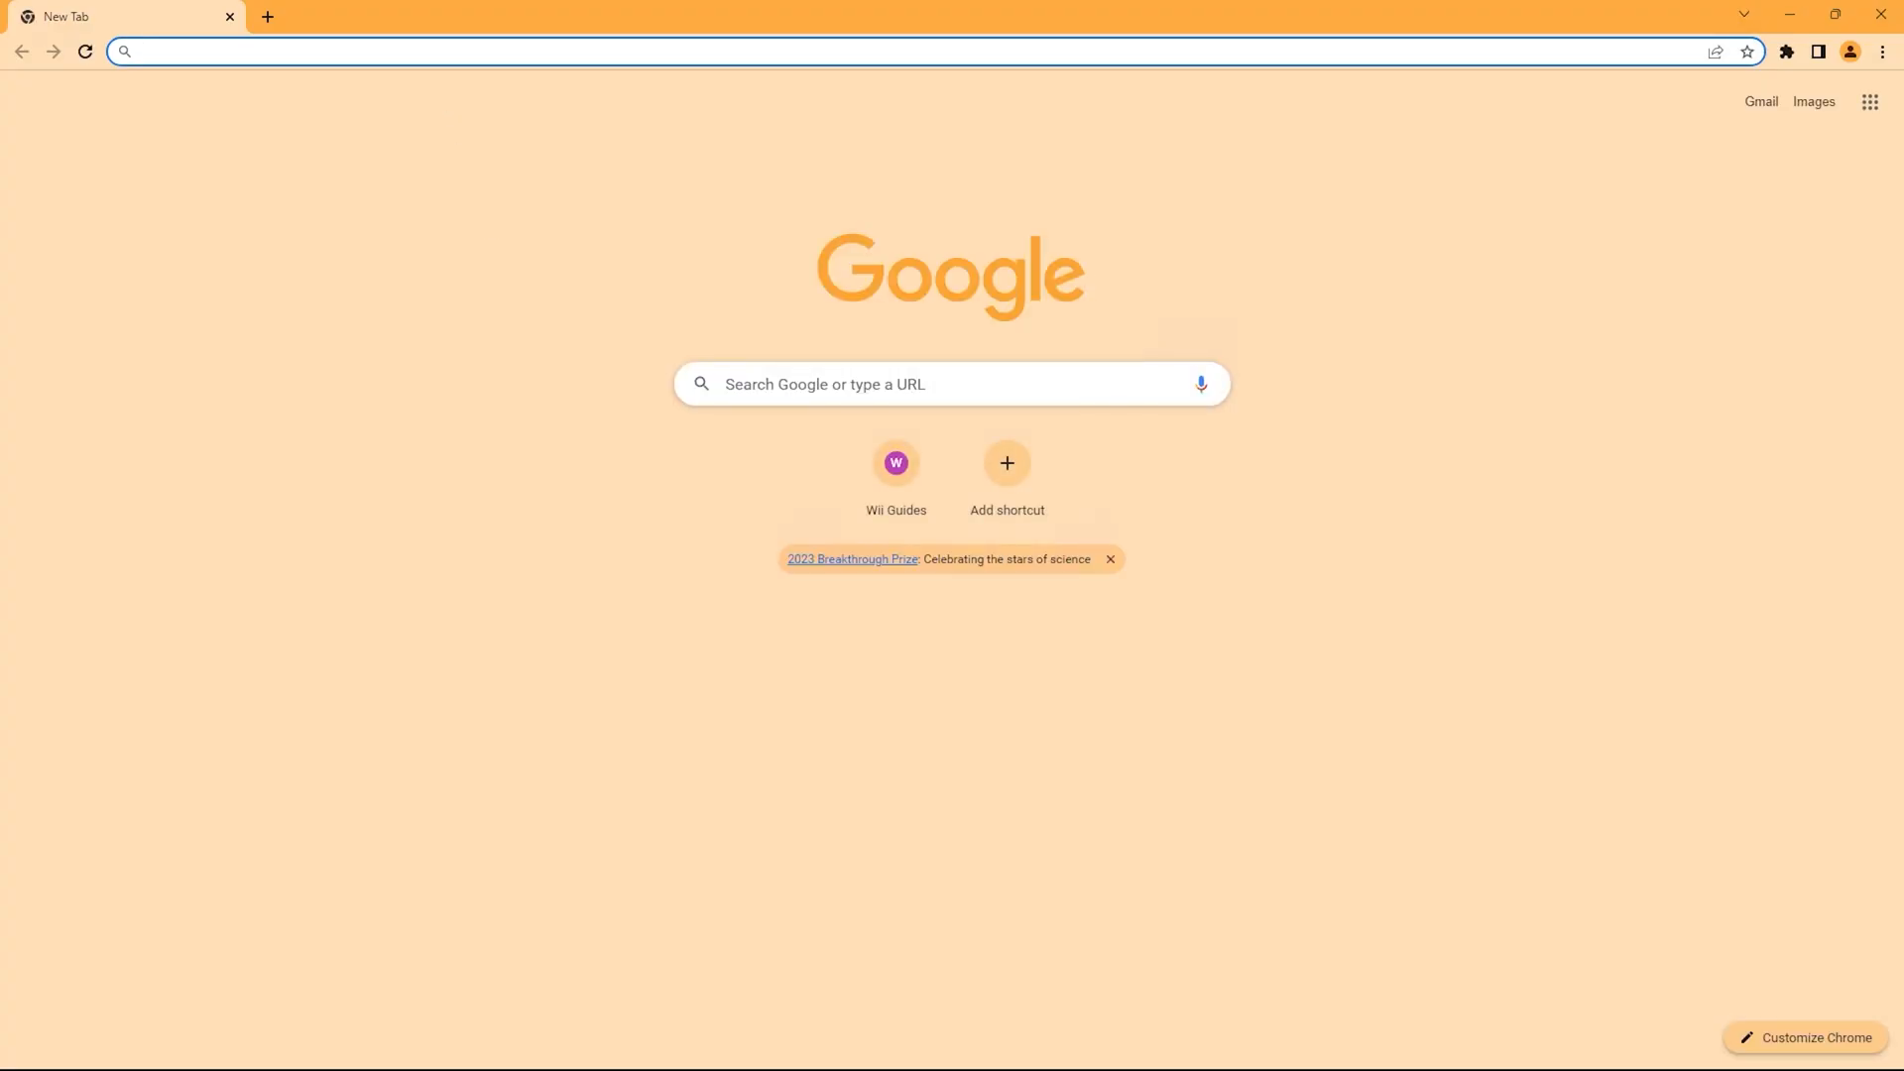
Go to the launchbox-app.com website.
left_click(446, 53)
type("launch")
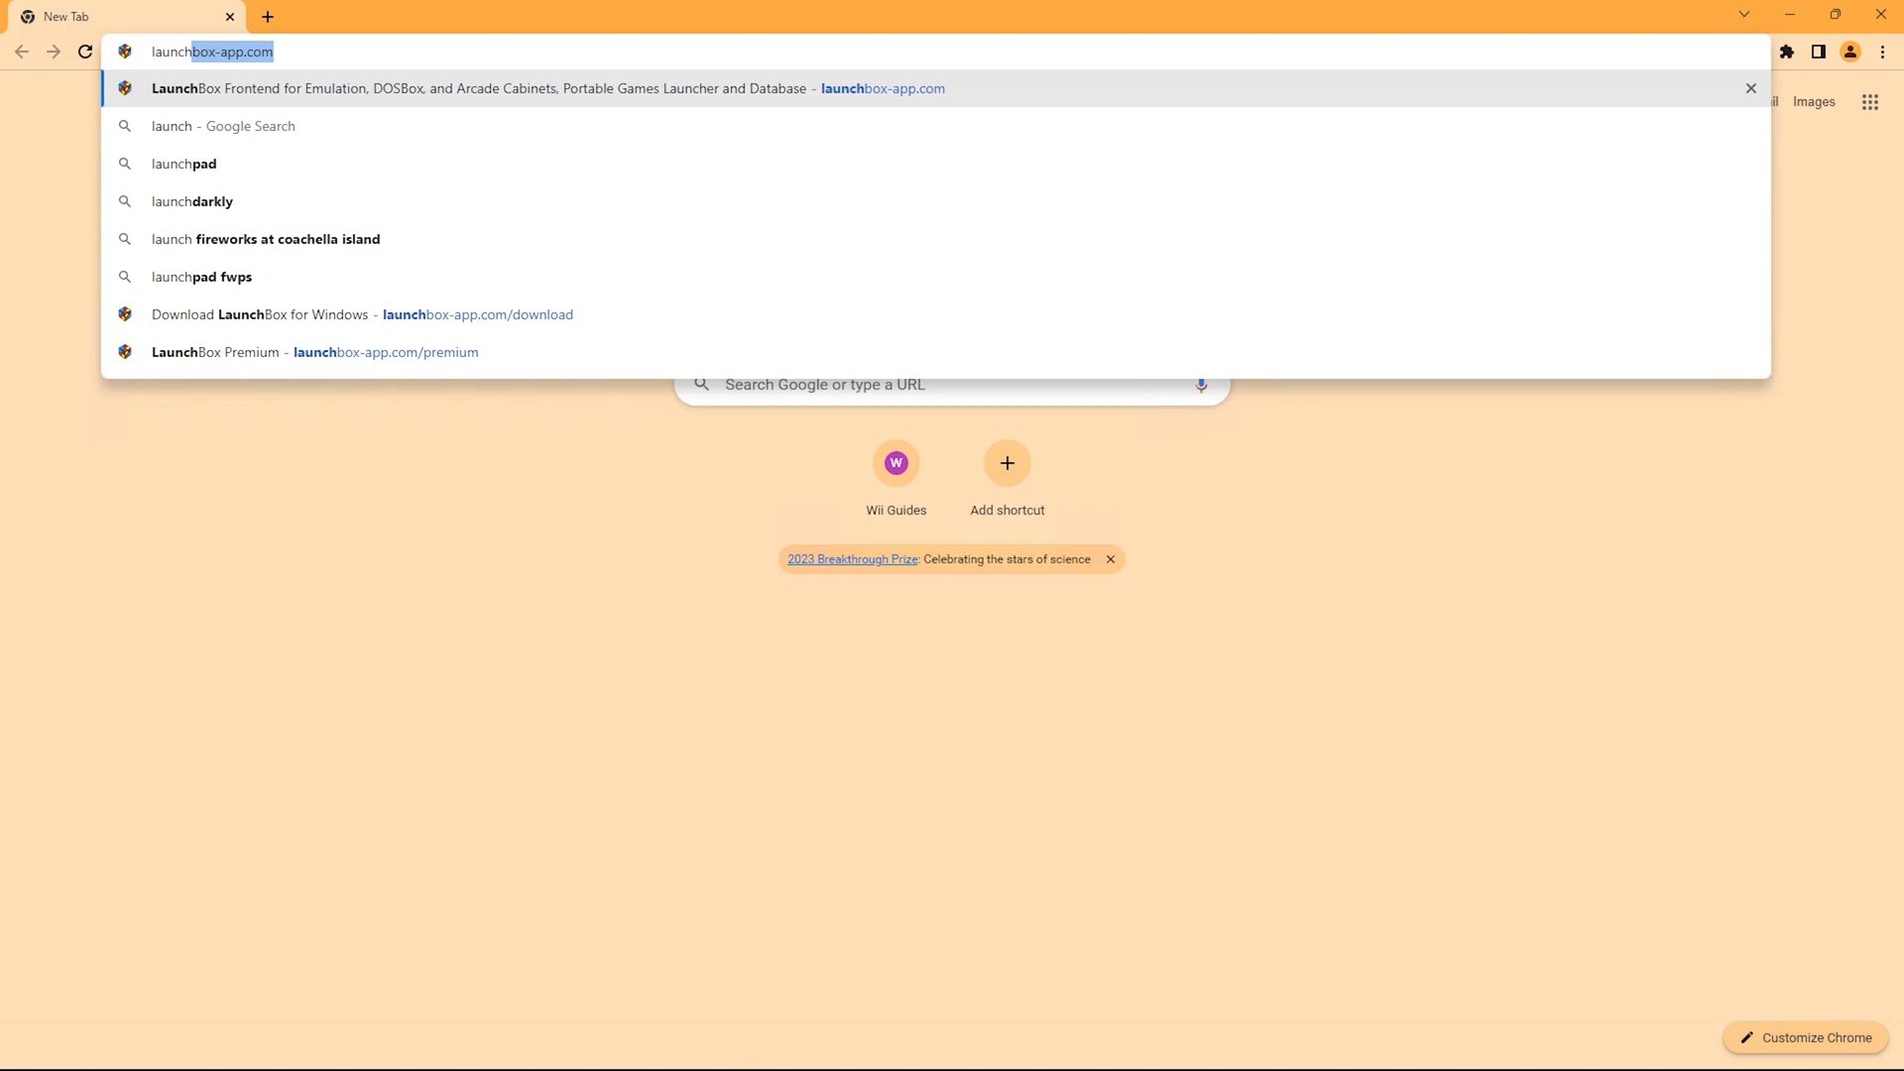
key("Return")
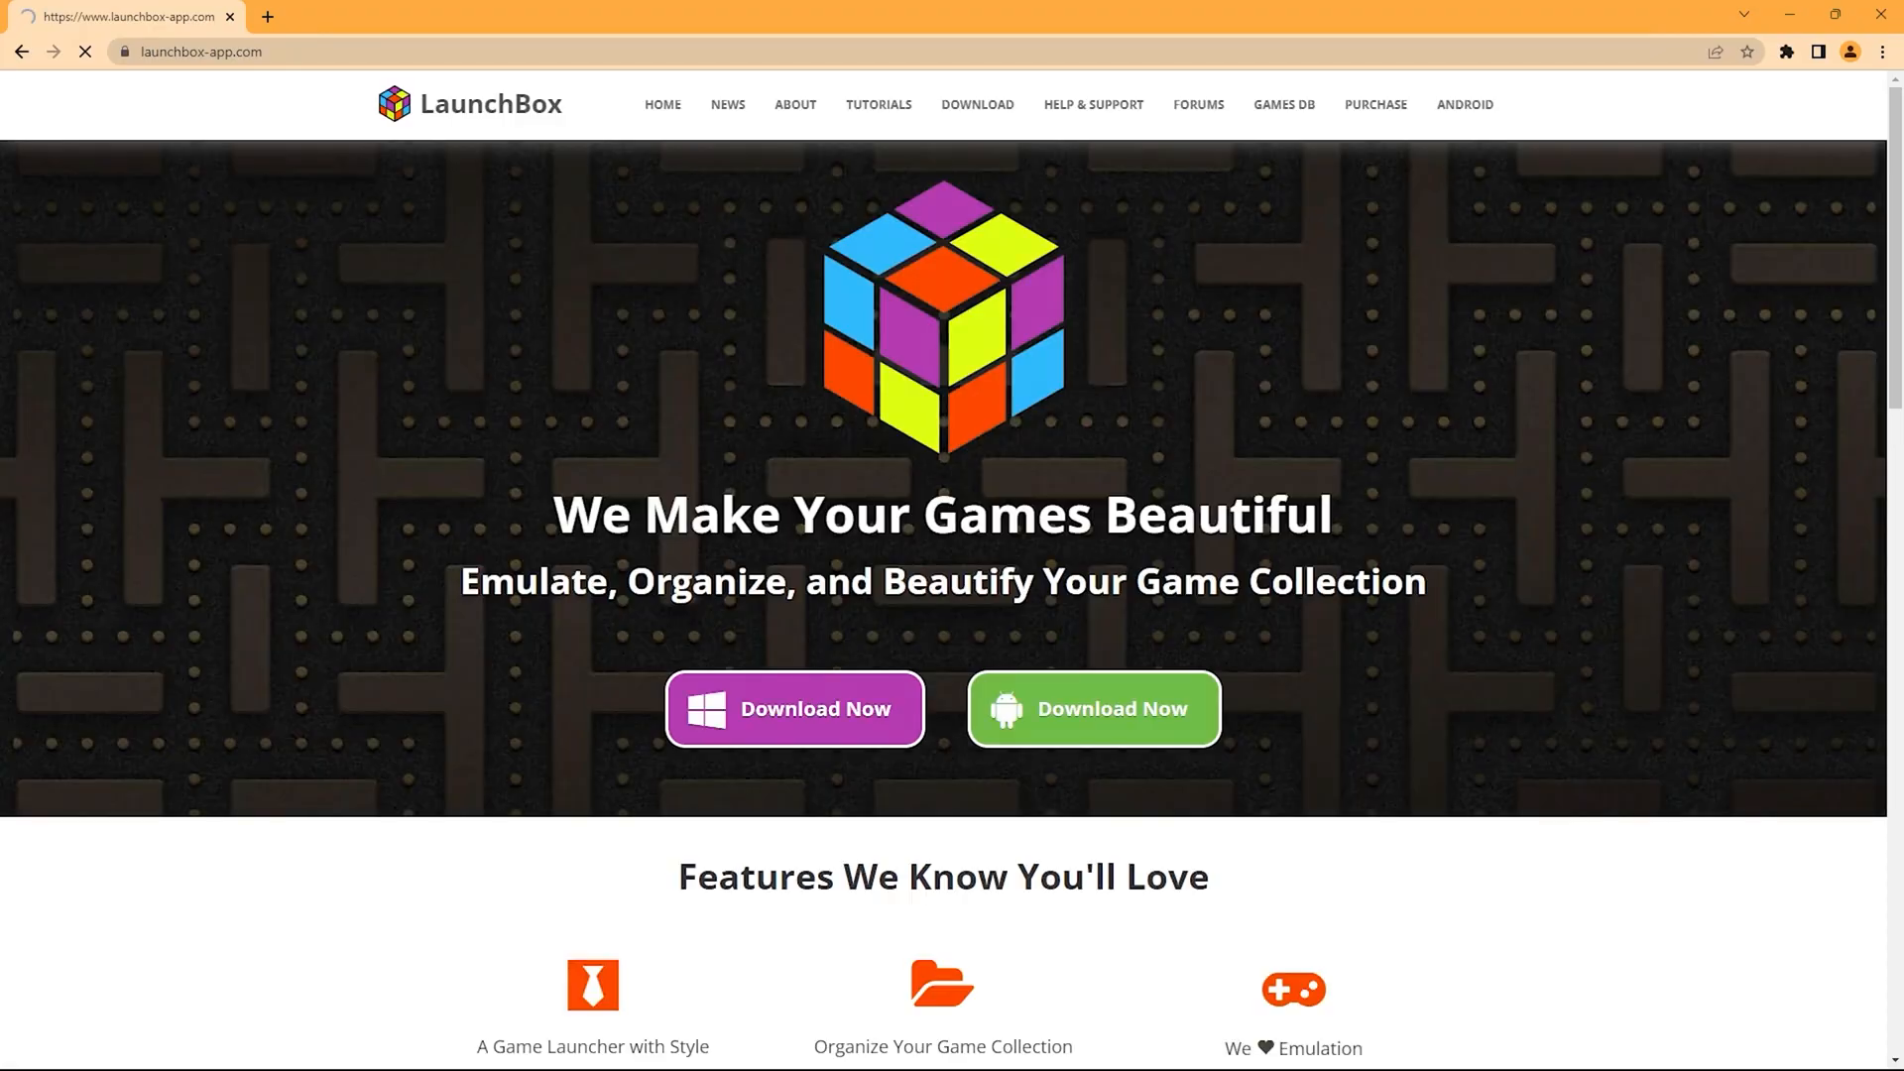
Browse the LaunchBox Premium with Big Box page.
scroll(901, 438, "down", 7)
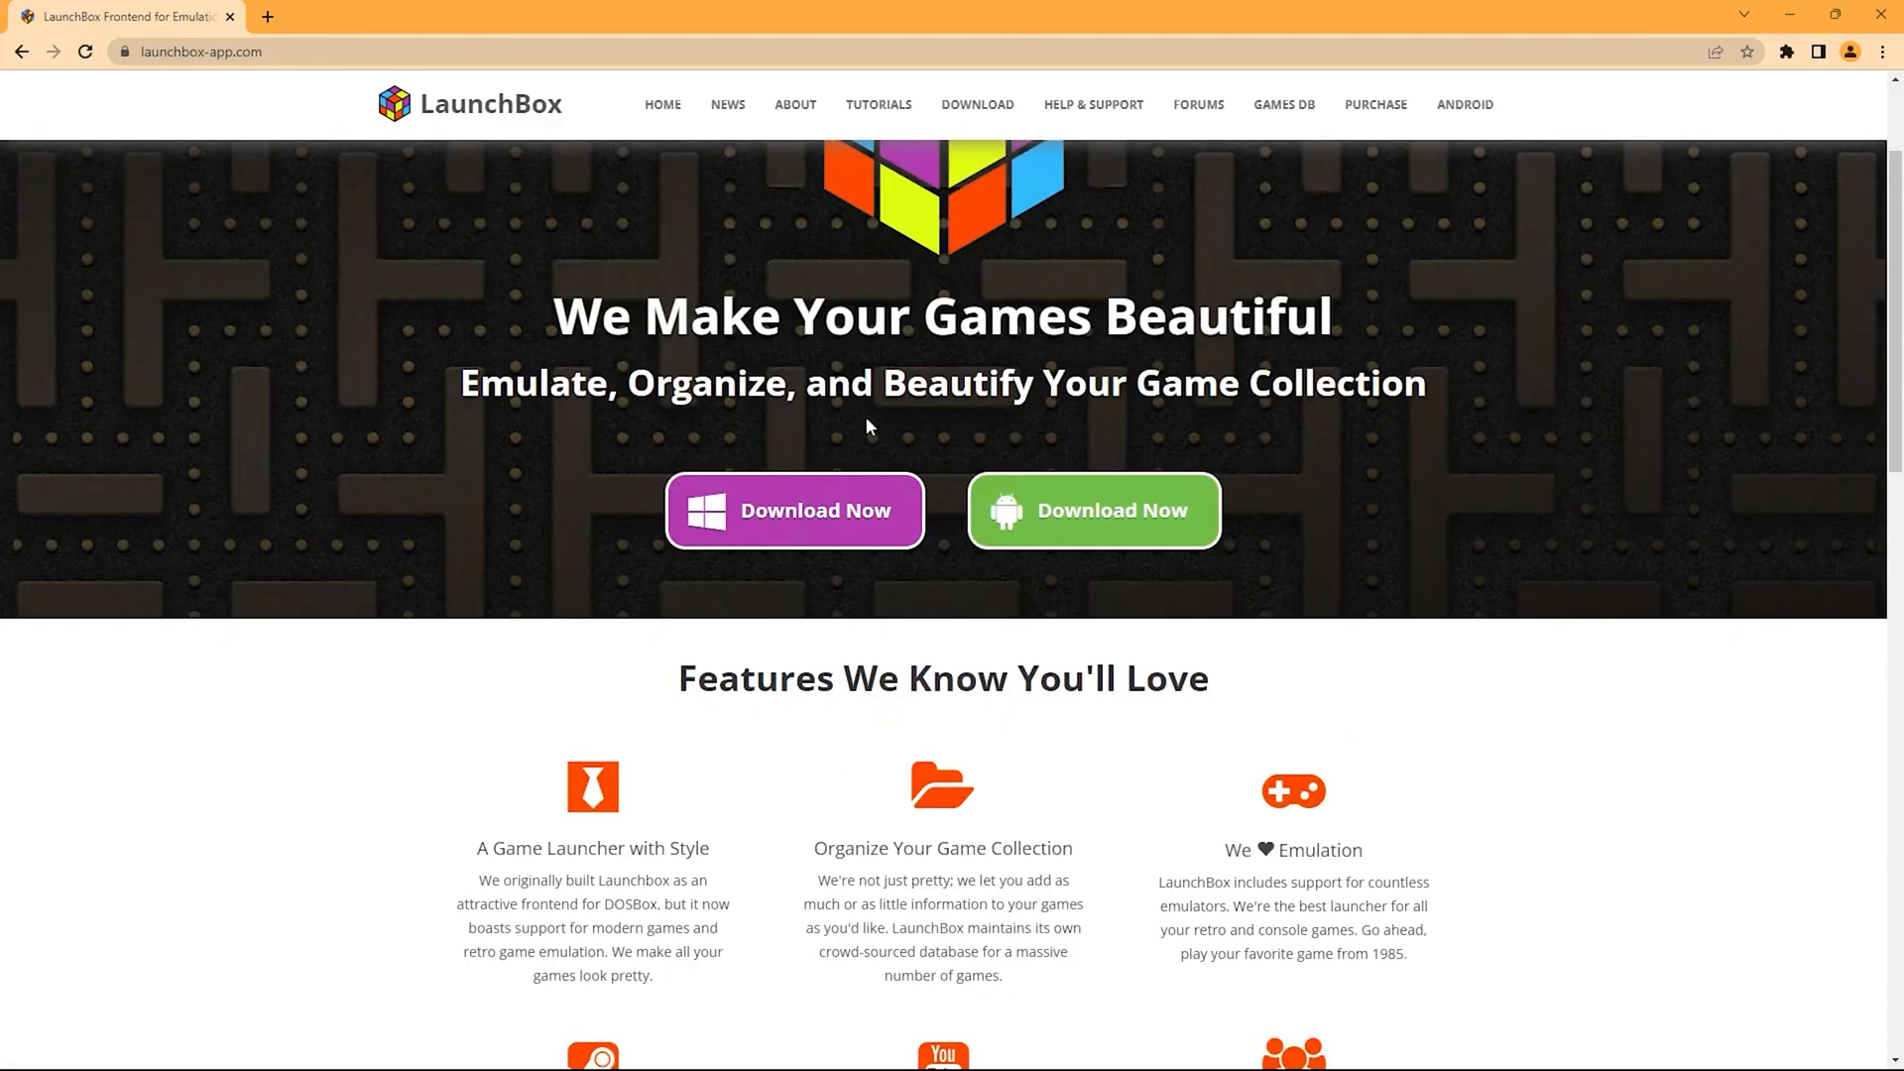
scroll(912, 518, "up", 7)
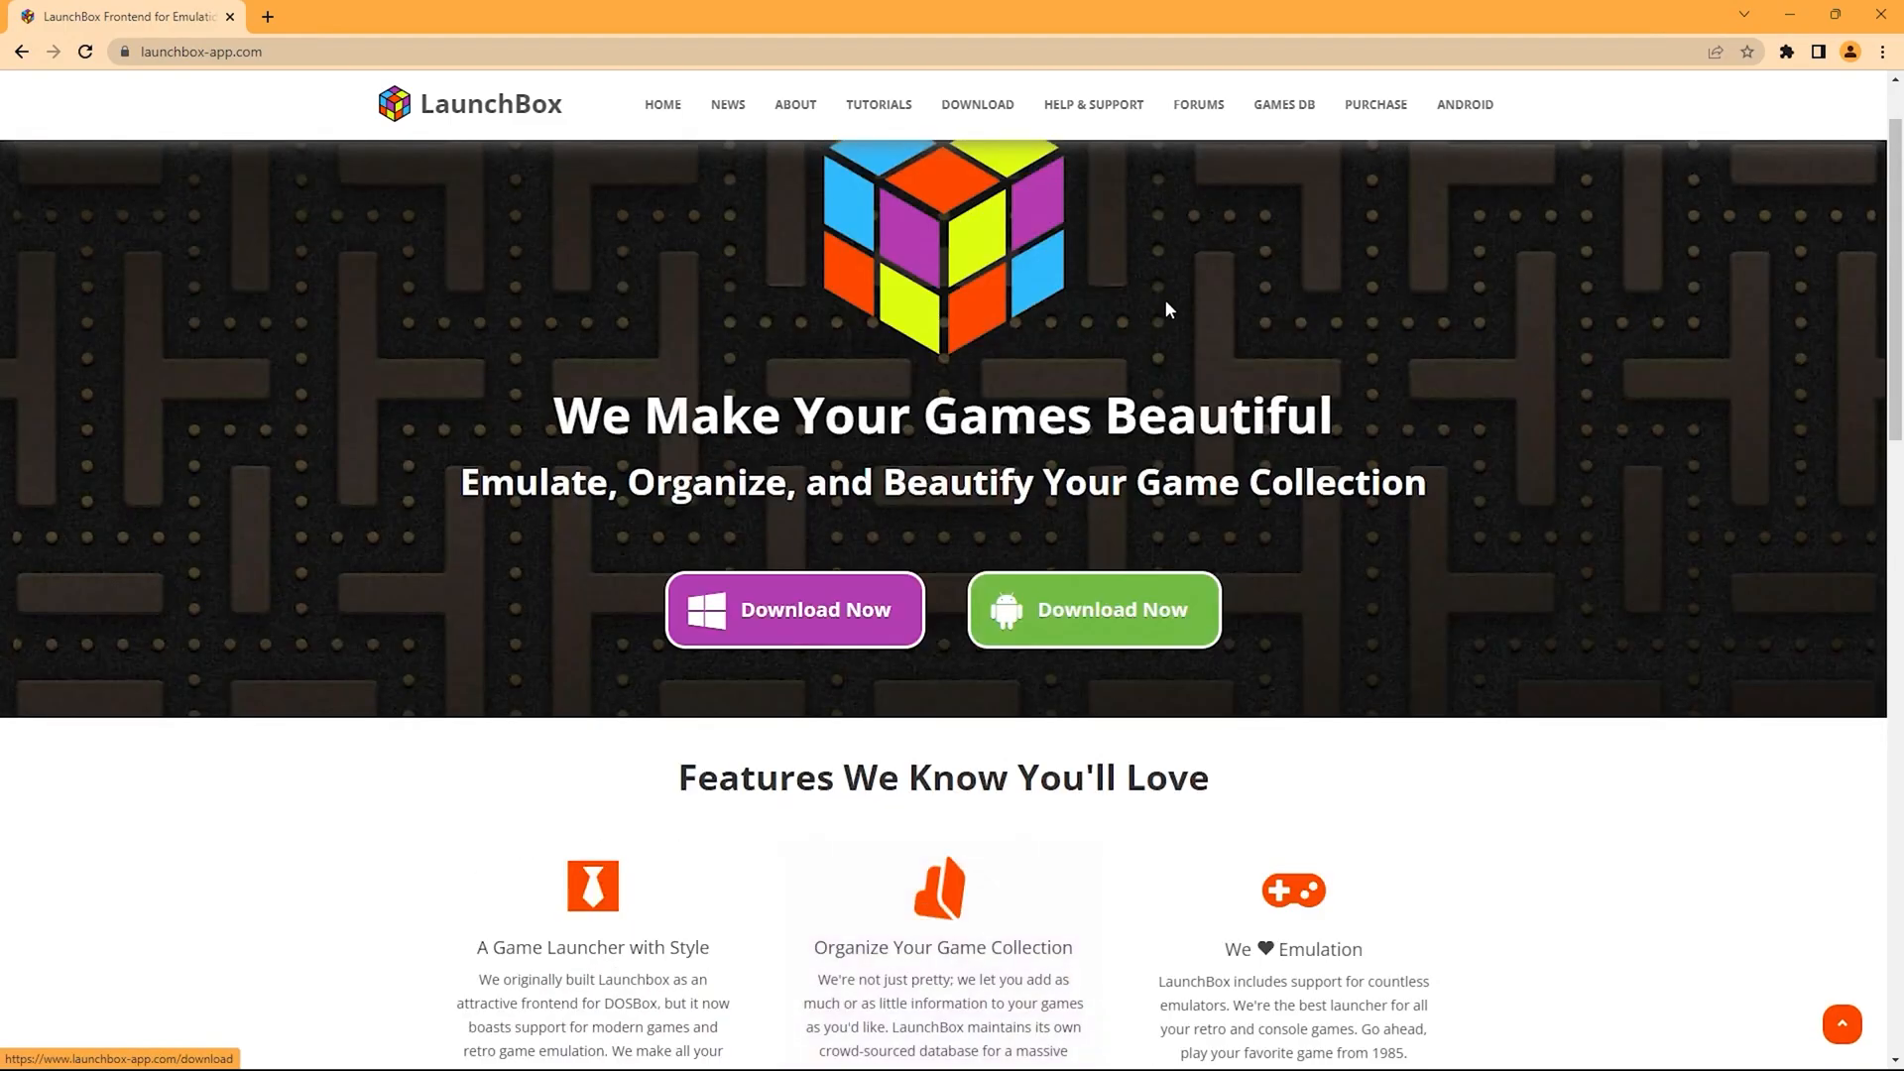
mouse_move(1375, 107)
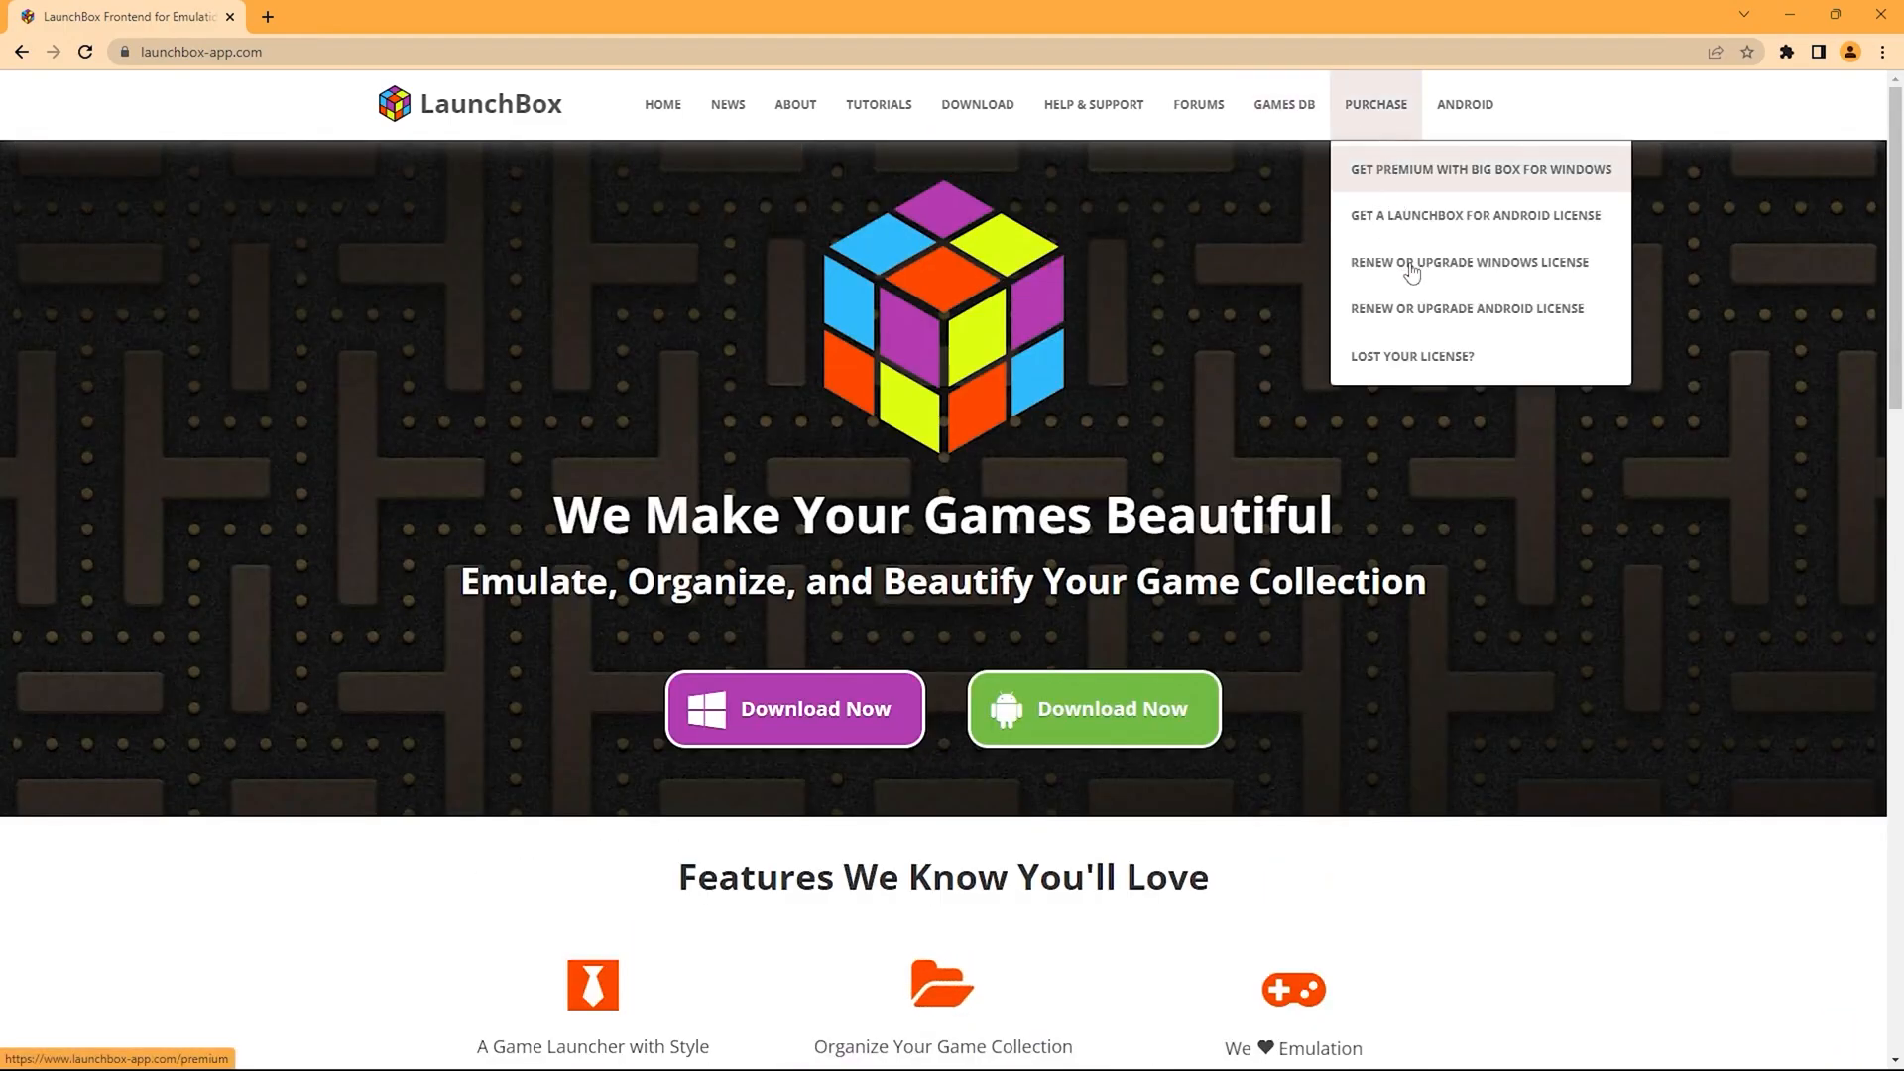
left_click(1422, 178)
scroll(938, 466, "down", 8)
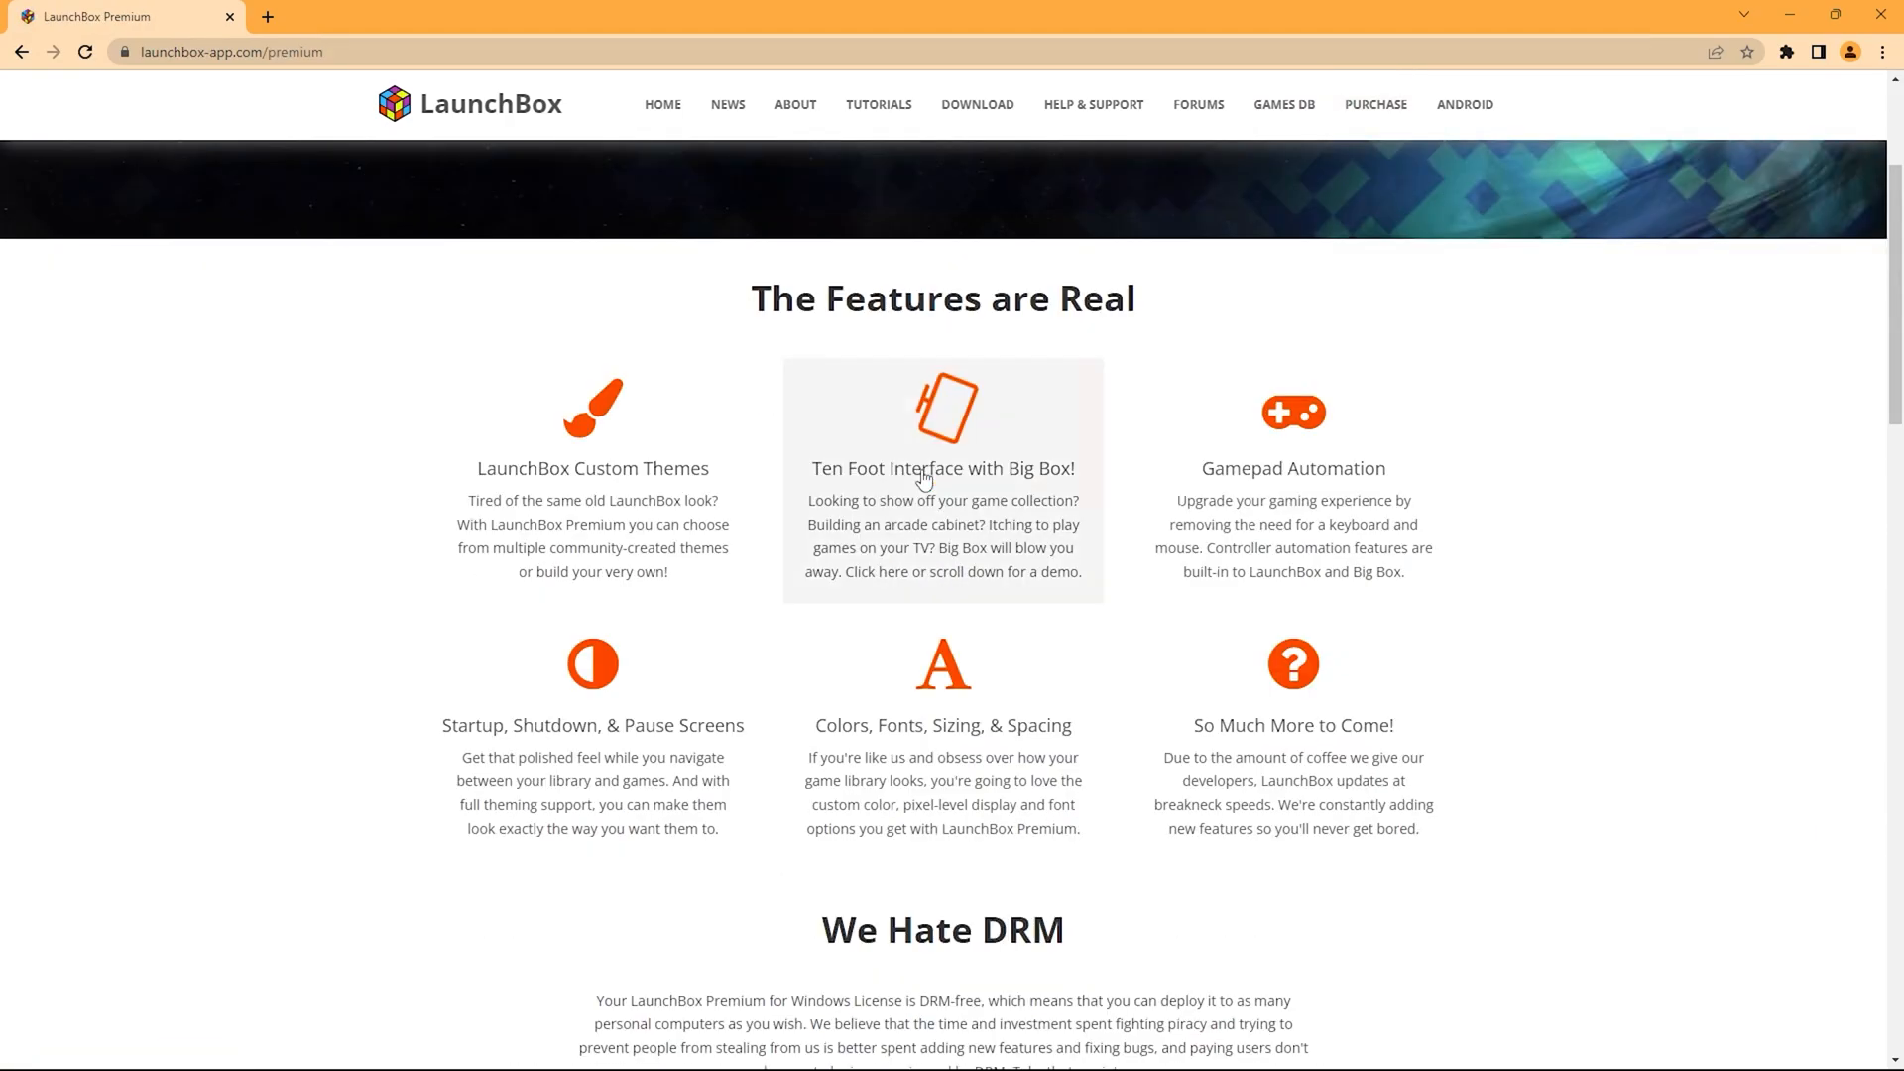
scroll(925, 481, "down", 15)
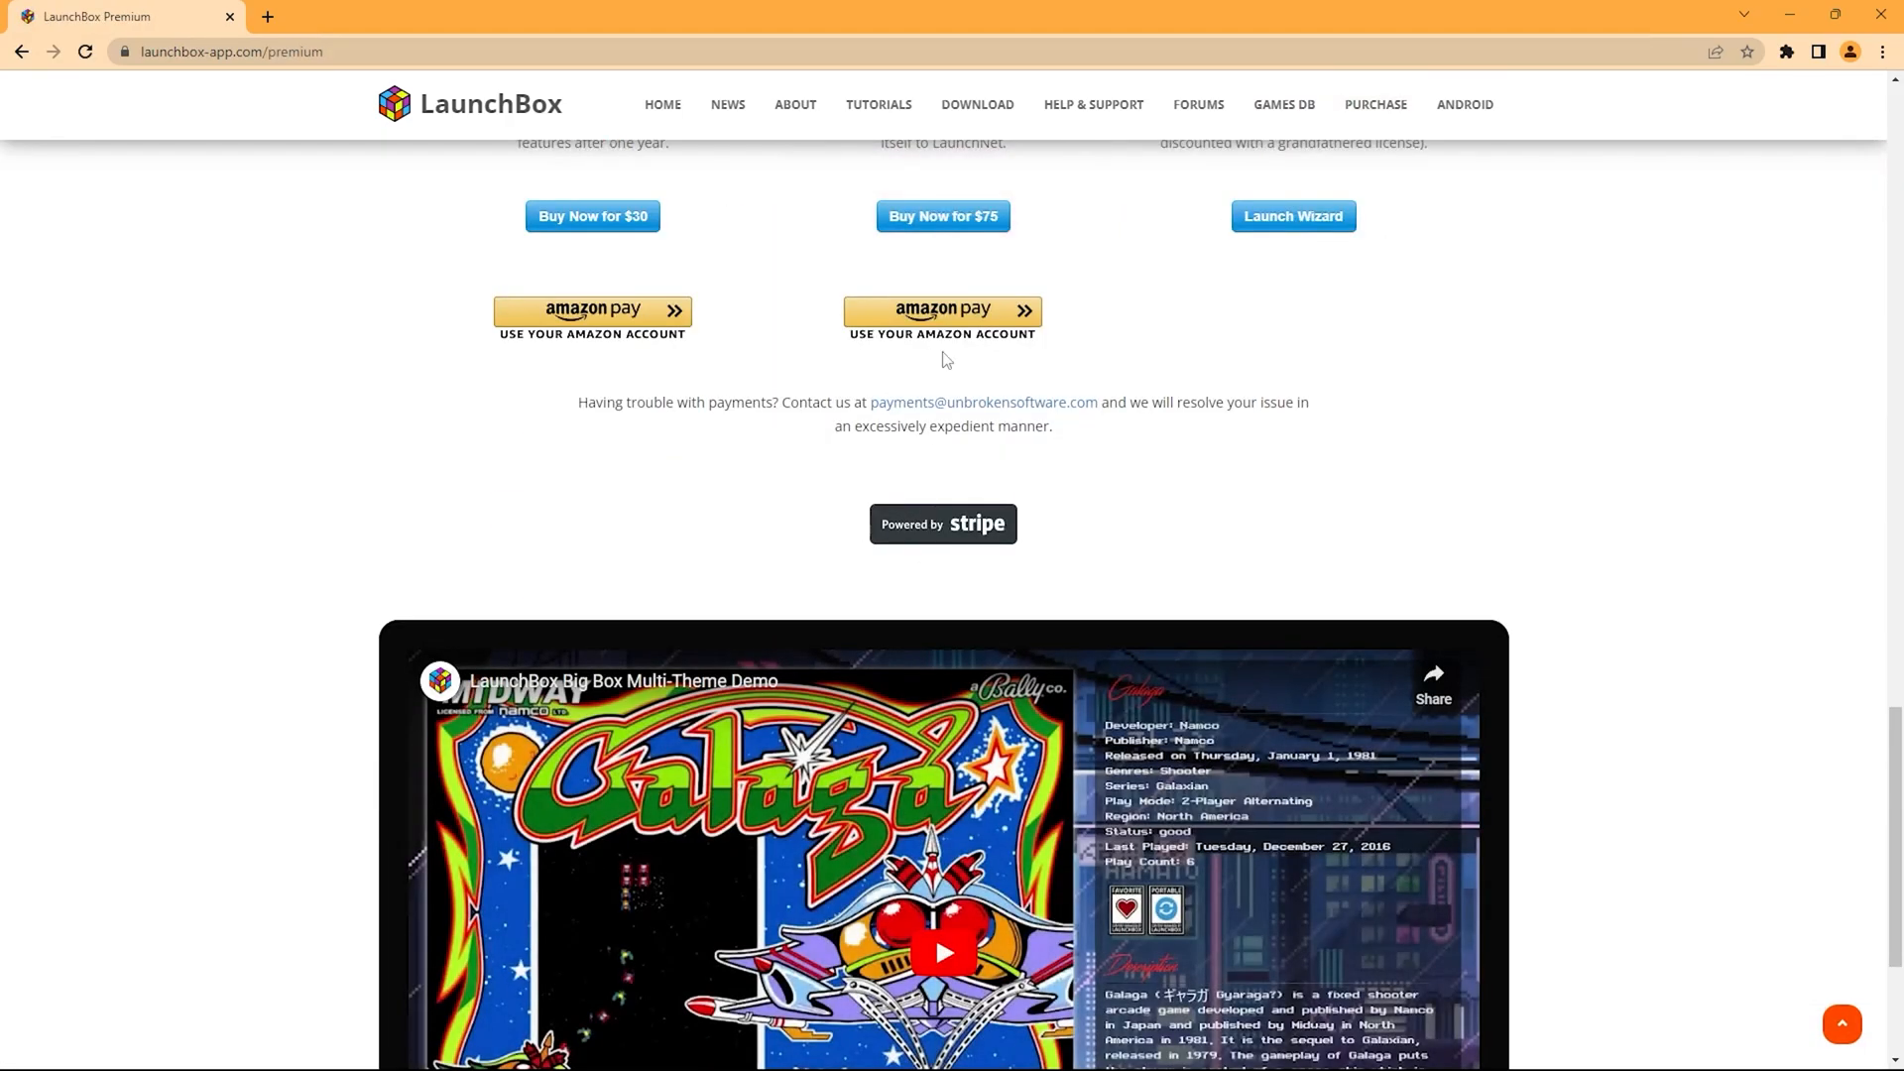
scroll(972, 337, "up", 2)
scroll(972, 367, "up", 3)
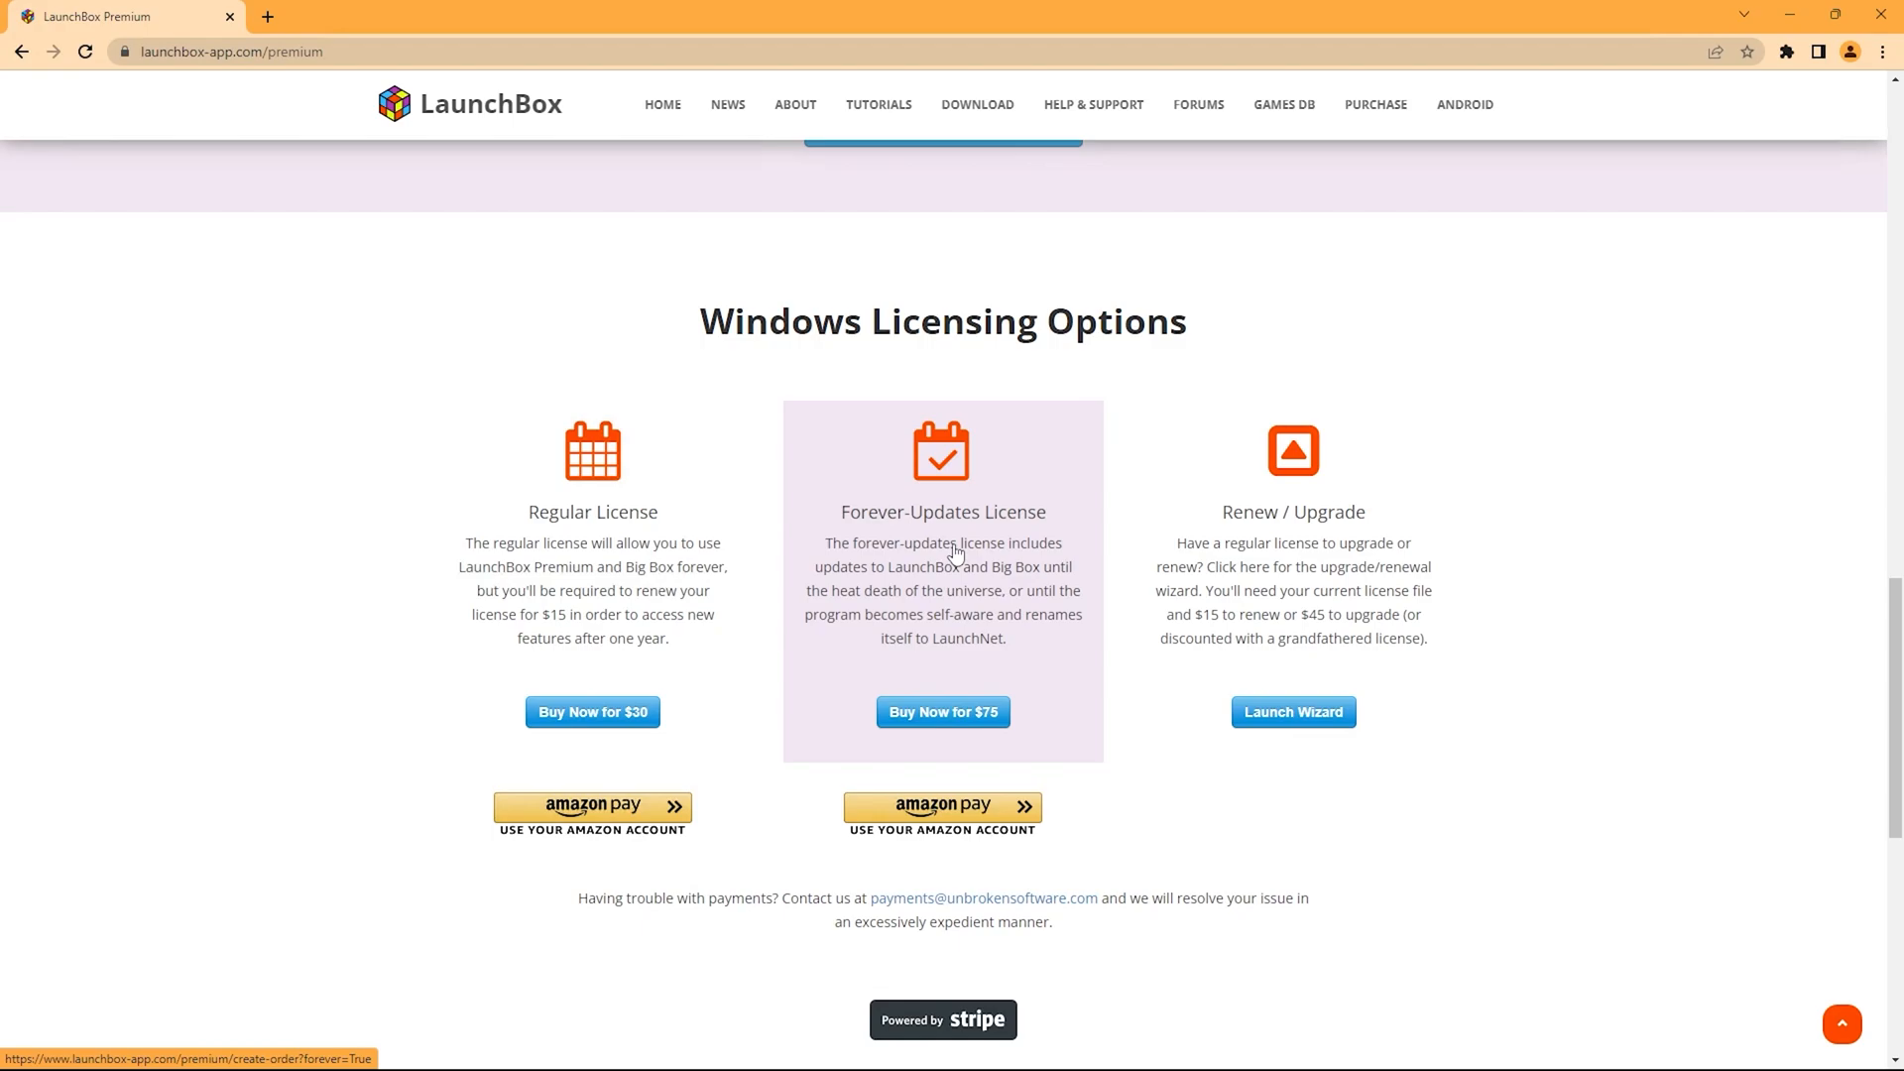
scroll(1008, 491, "up", 7)
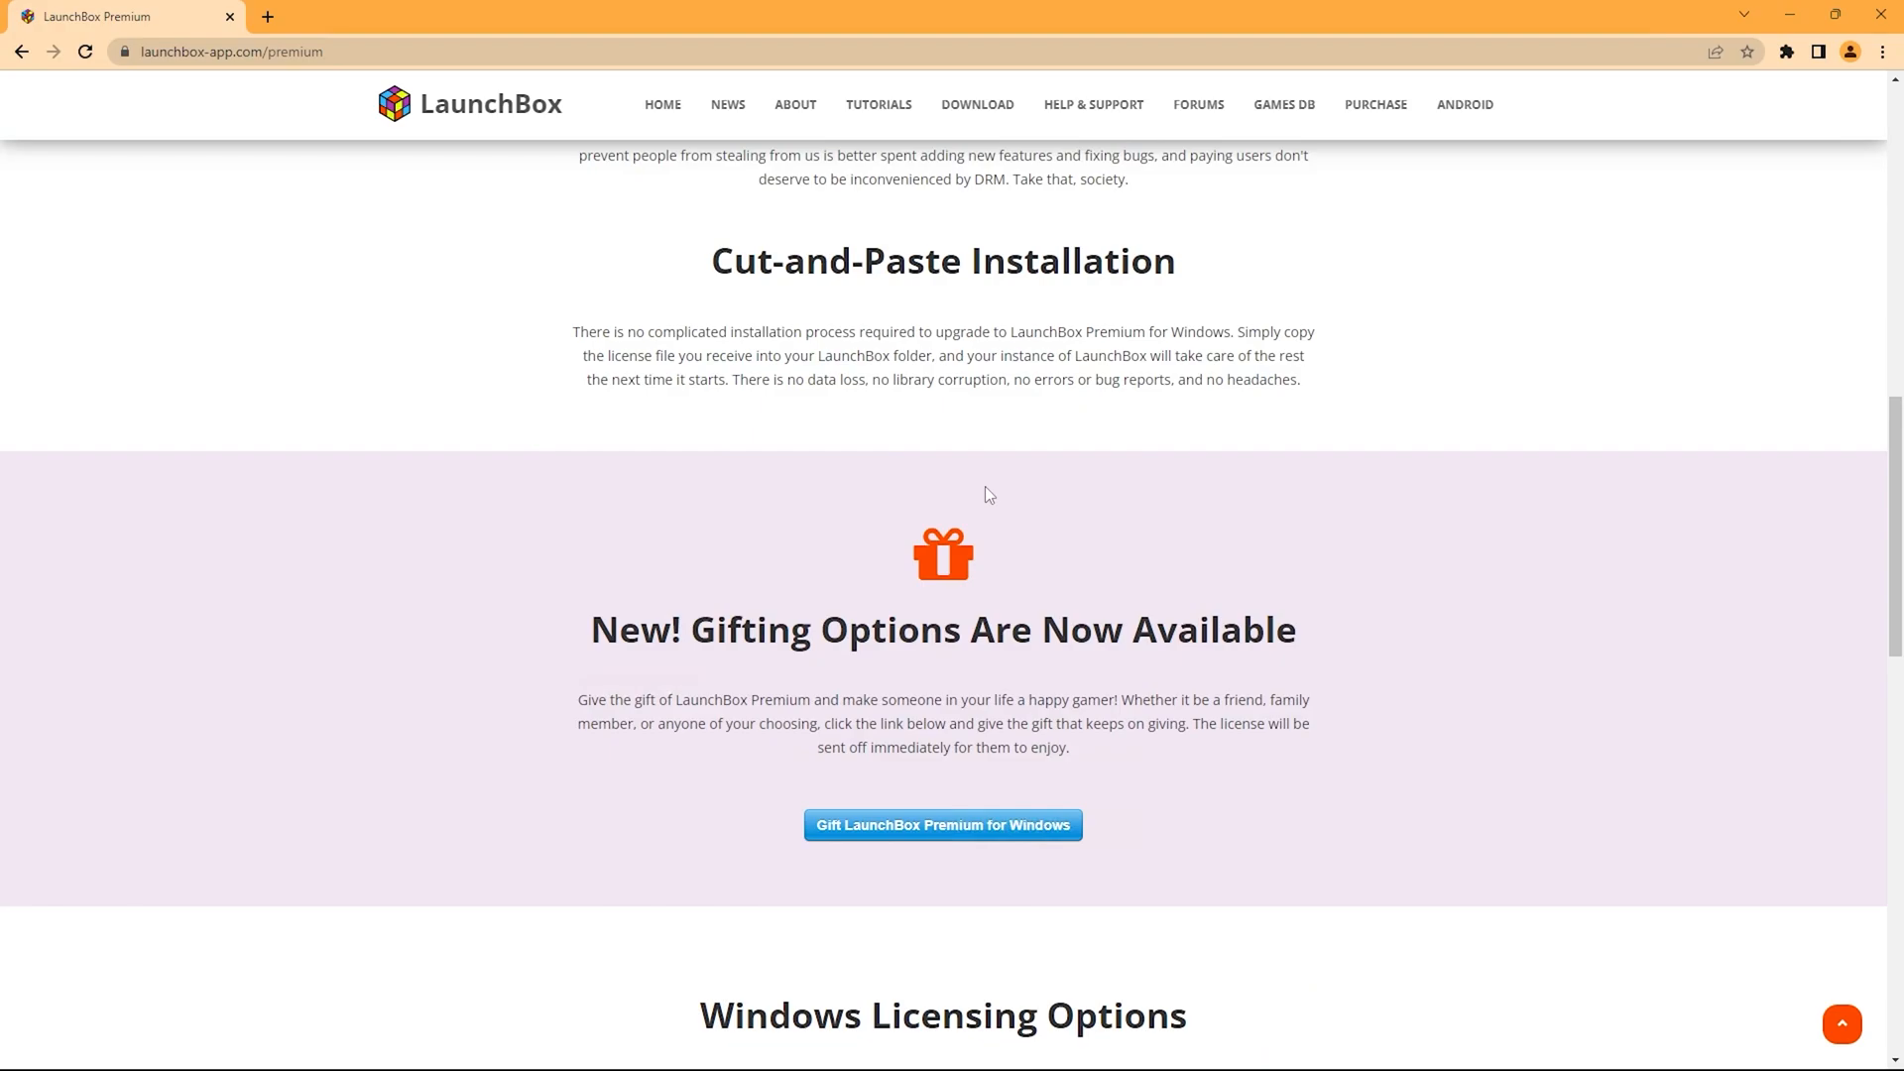
scroll(974, 494, "up", 13)
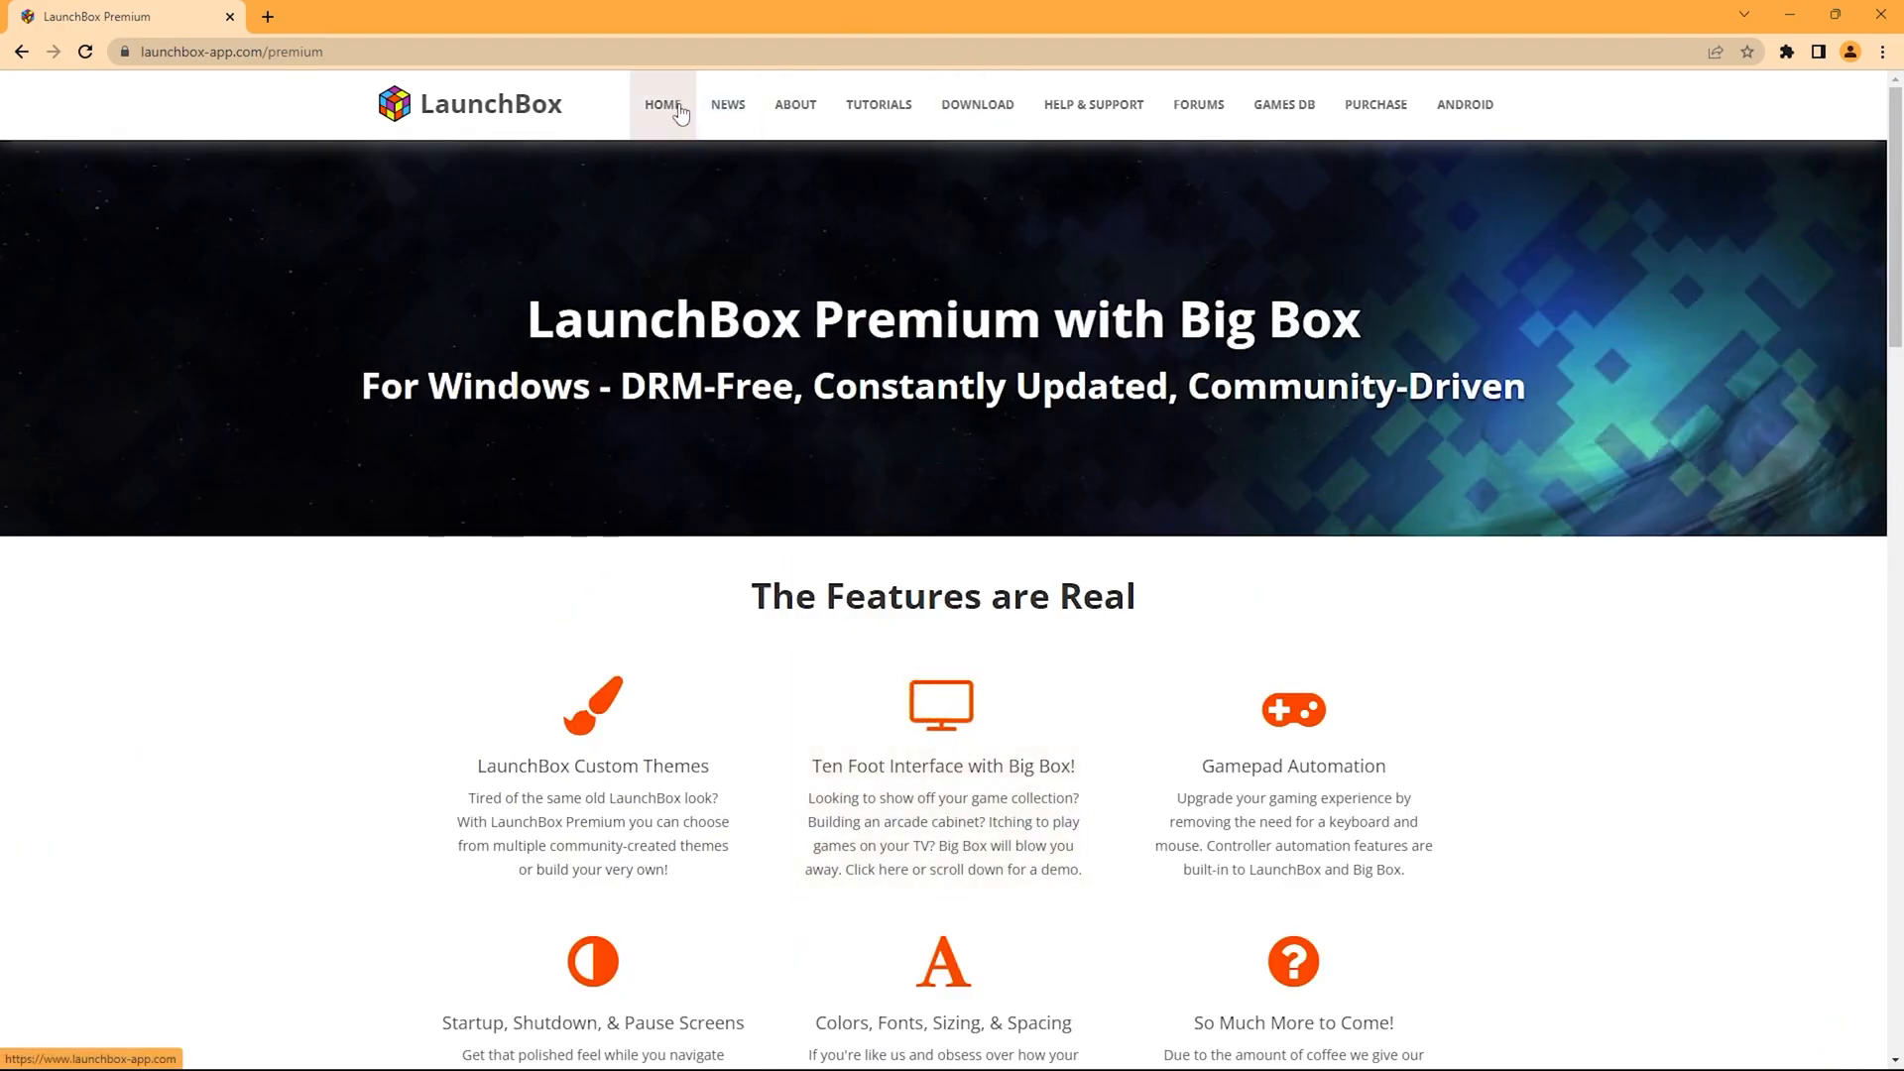
From the home page, request the Windows download by submitting an e-mail address.
left_click(664, 106)
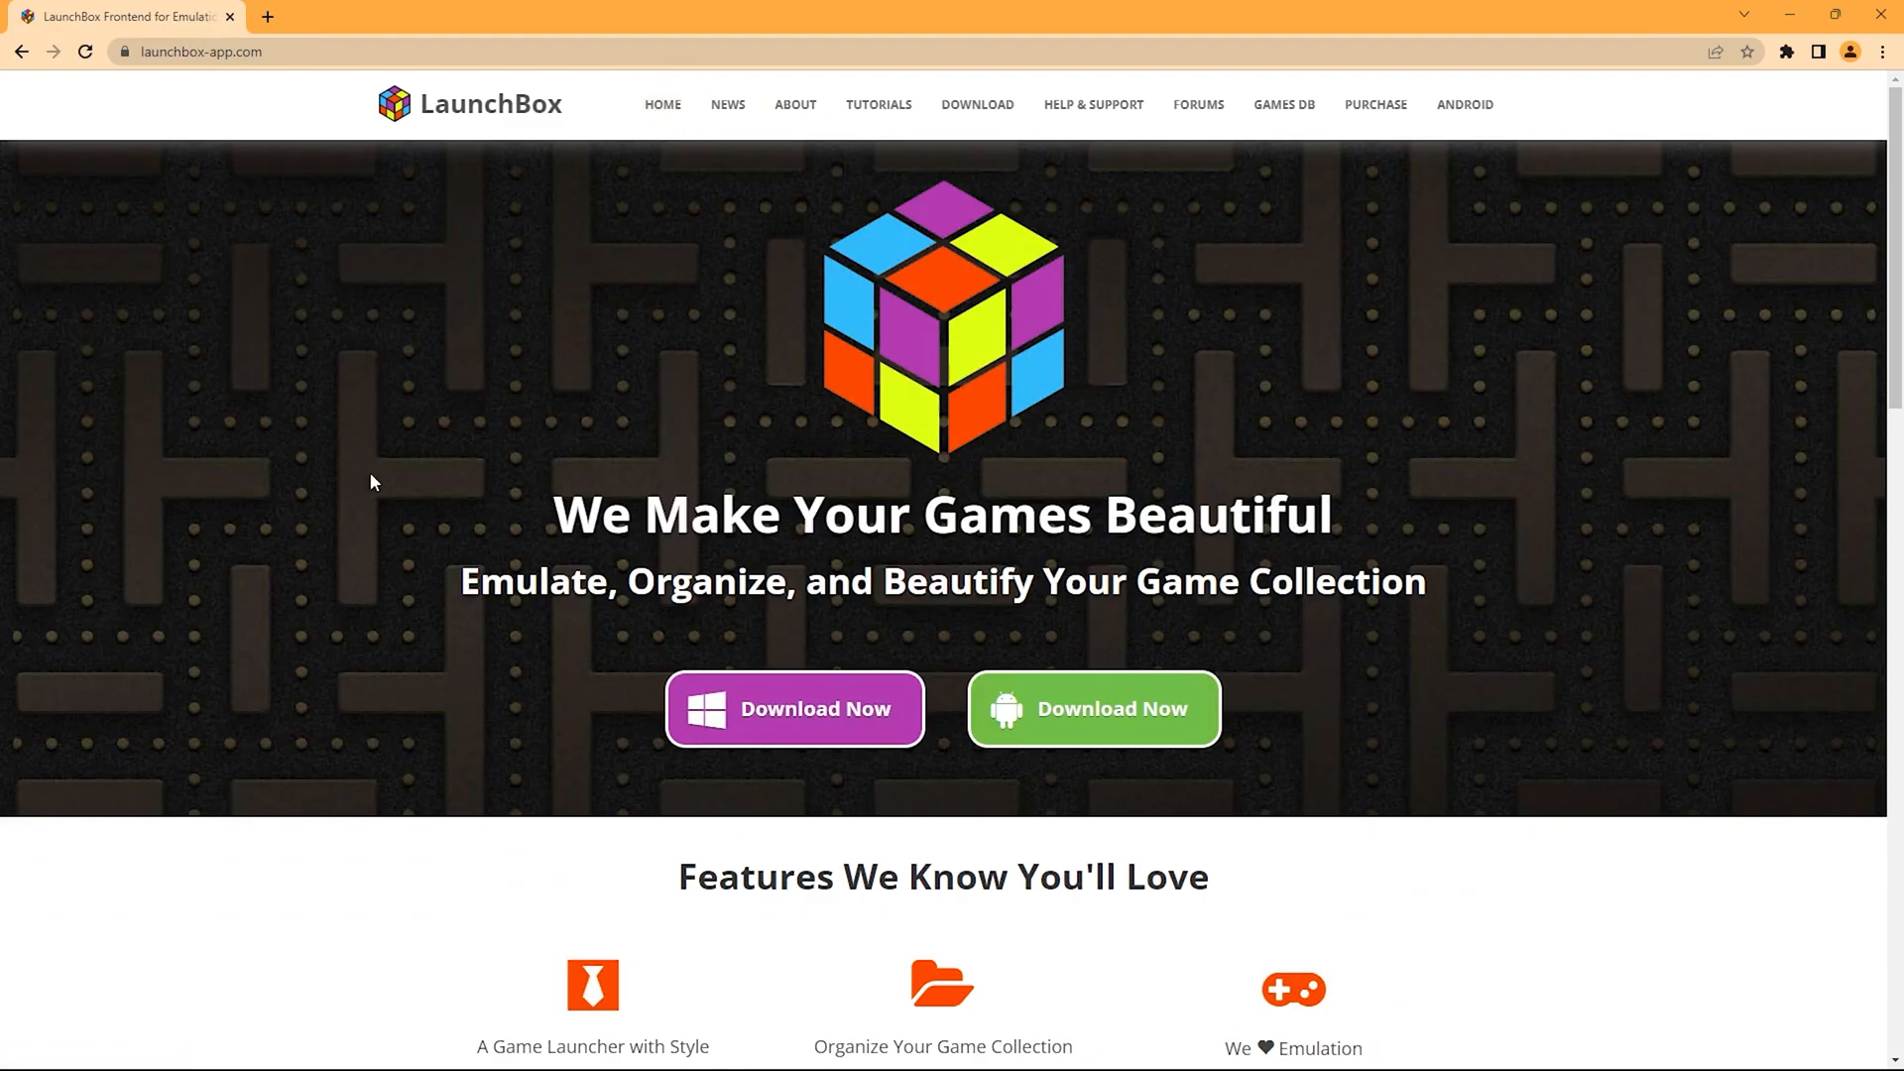
left_click(794, 708)
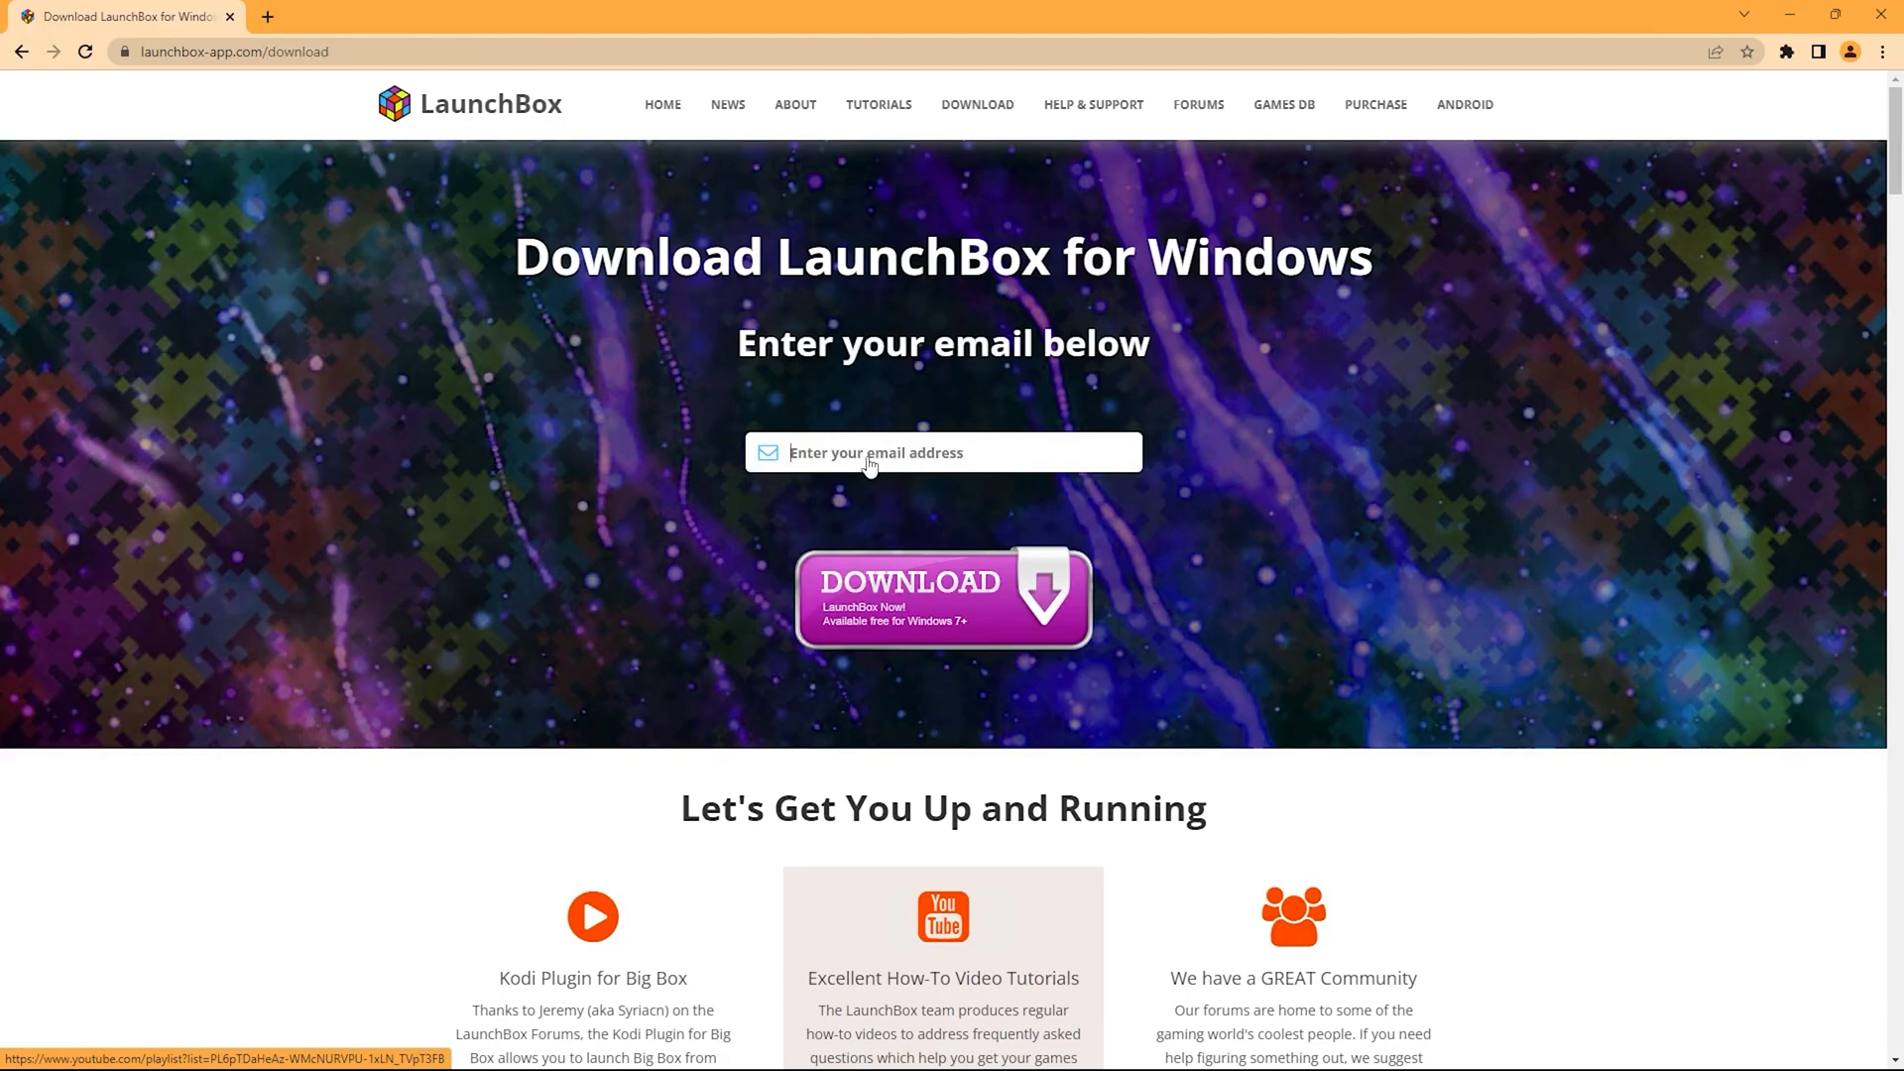
key("ctrl+v")
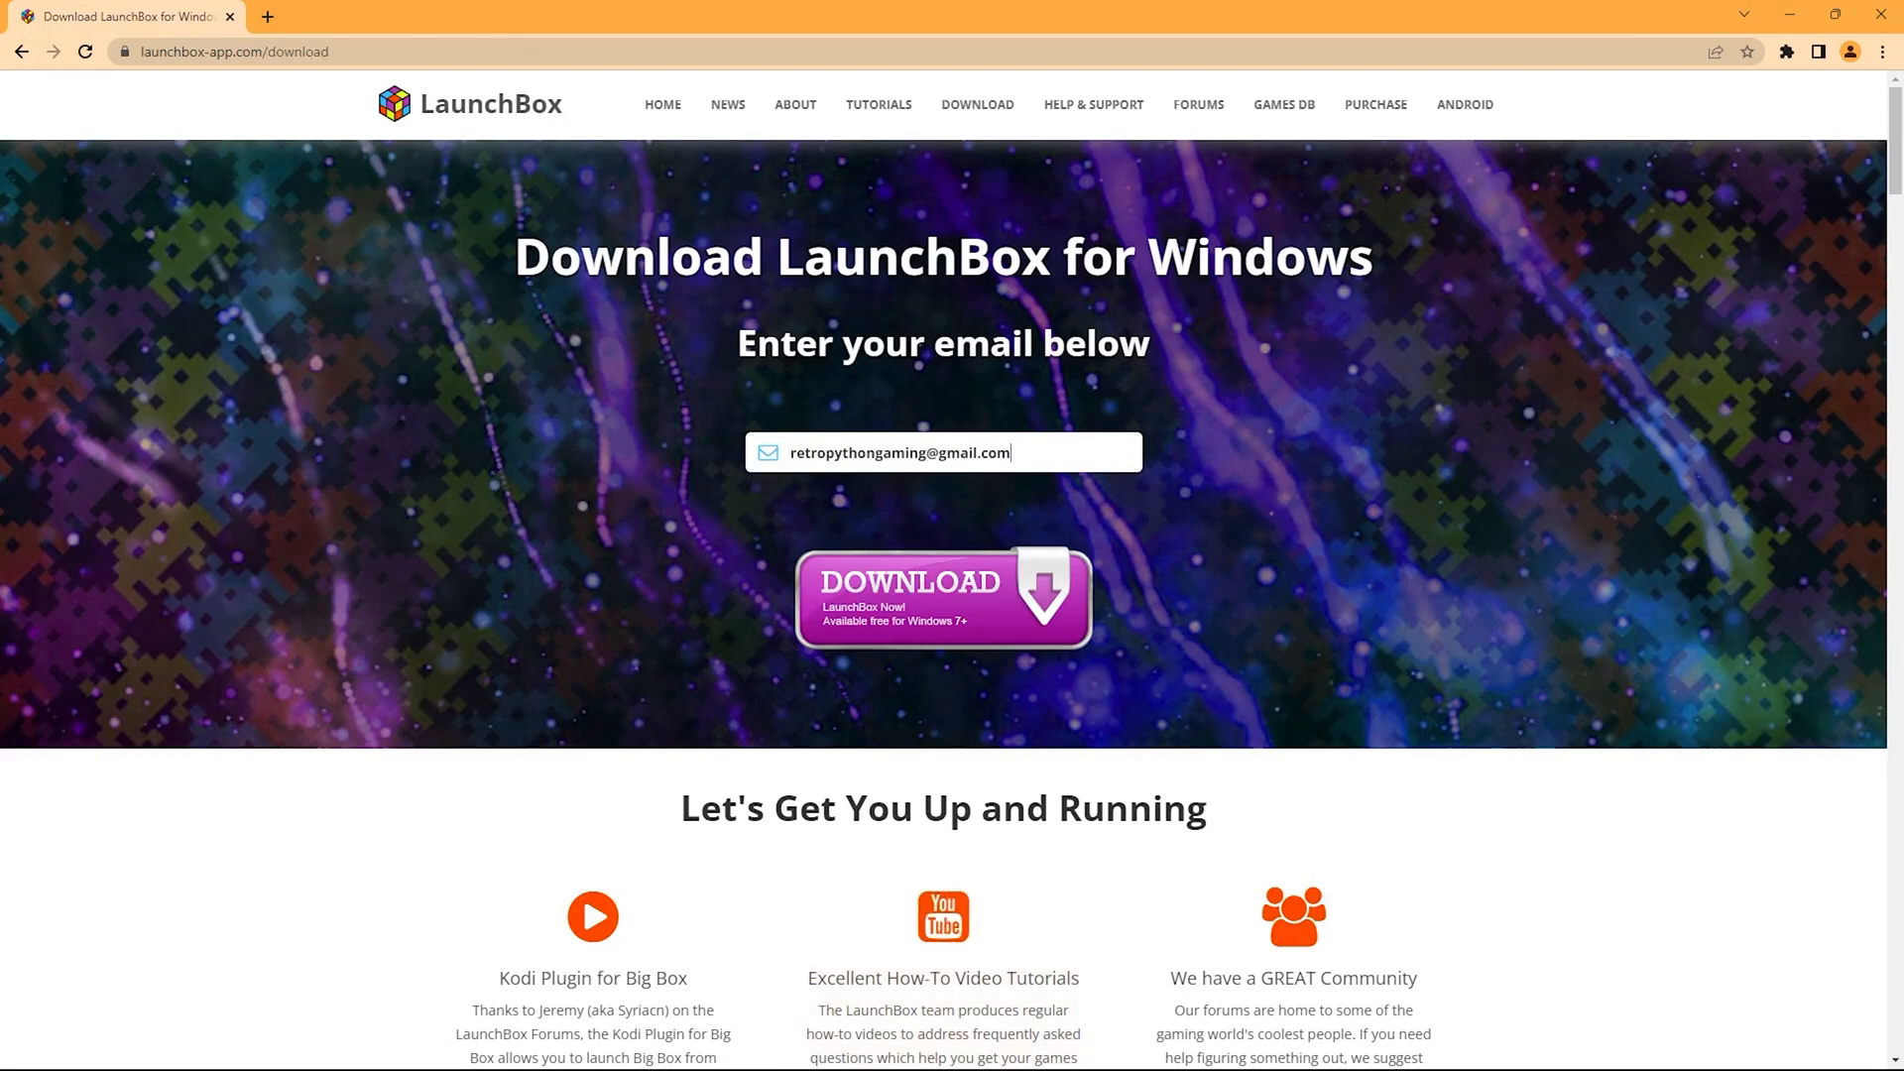
left_click(982, 612)
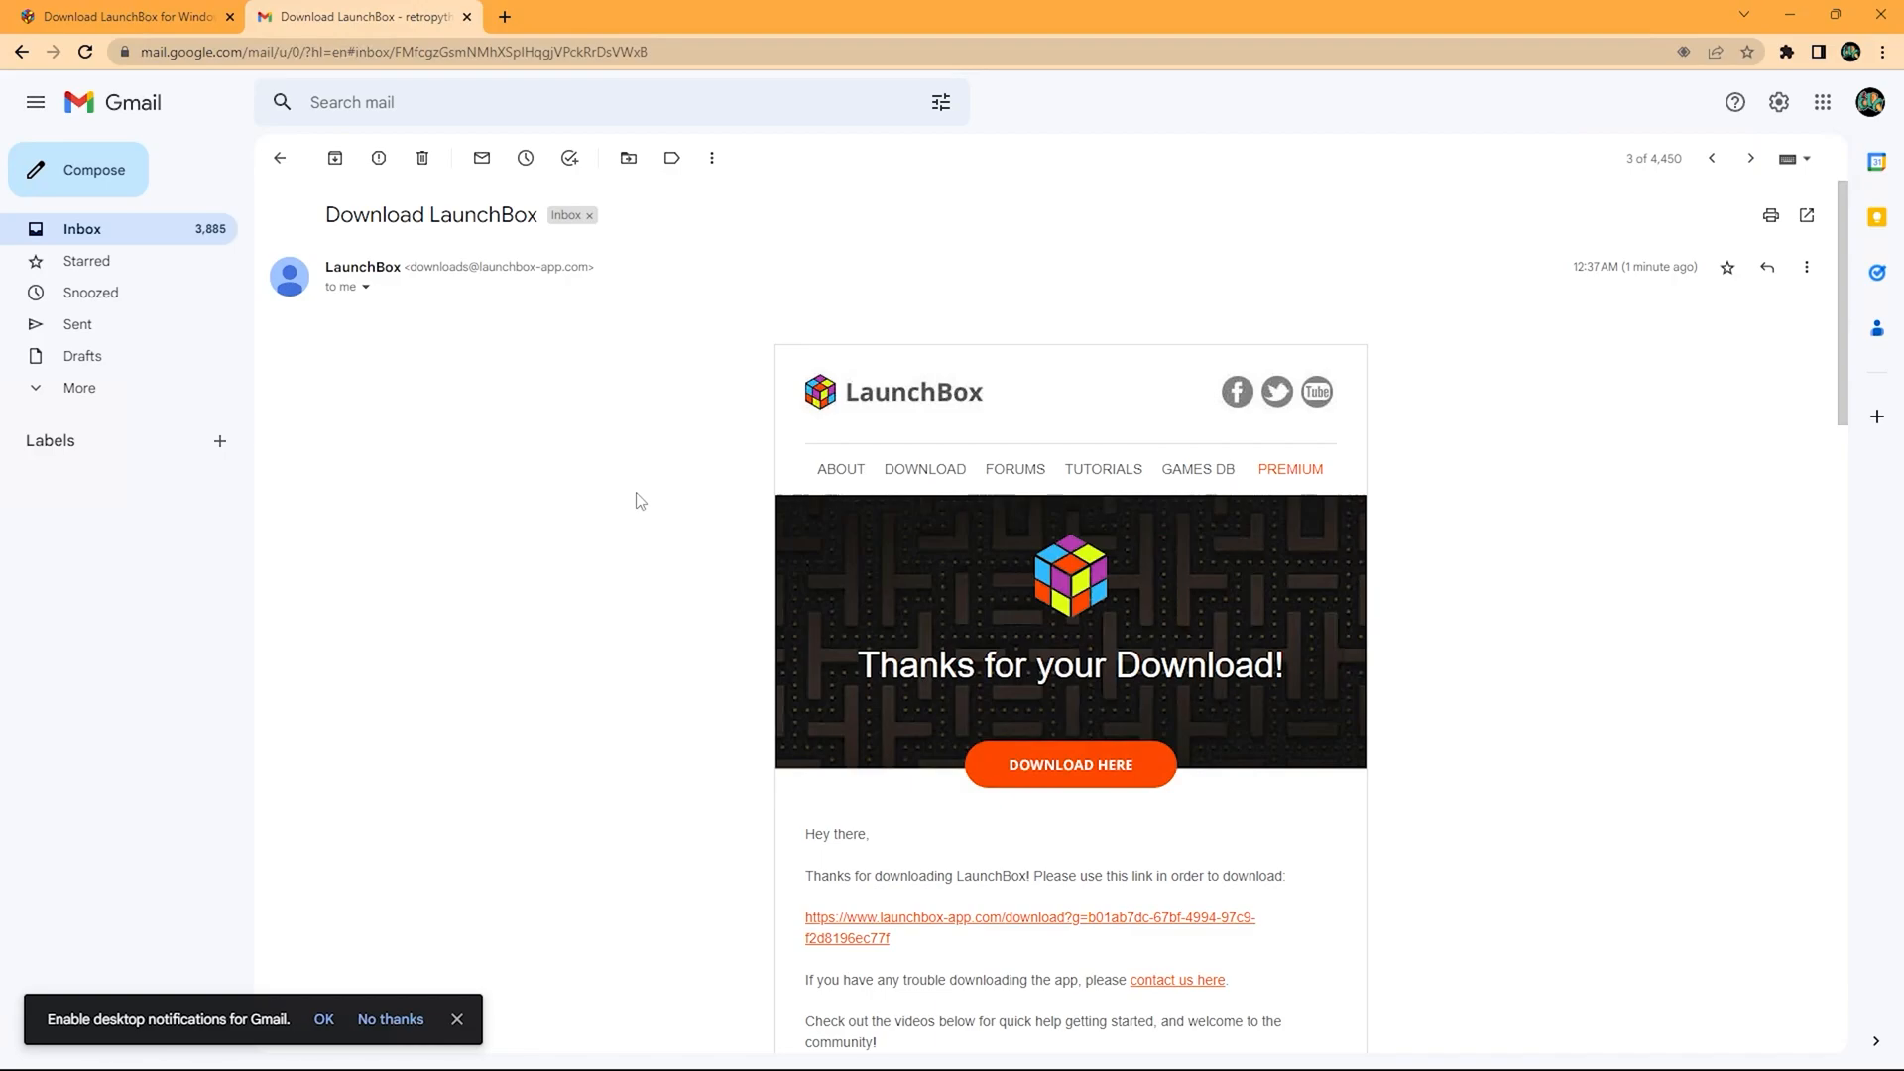
Follow the link in the Download LaunchBox email to download the installer.
scroll(639, 472, "down", 5)
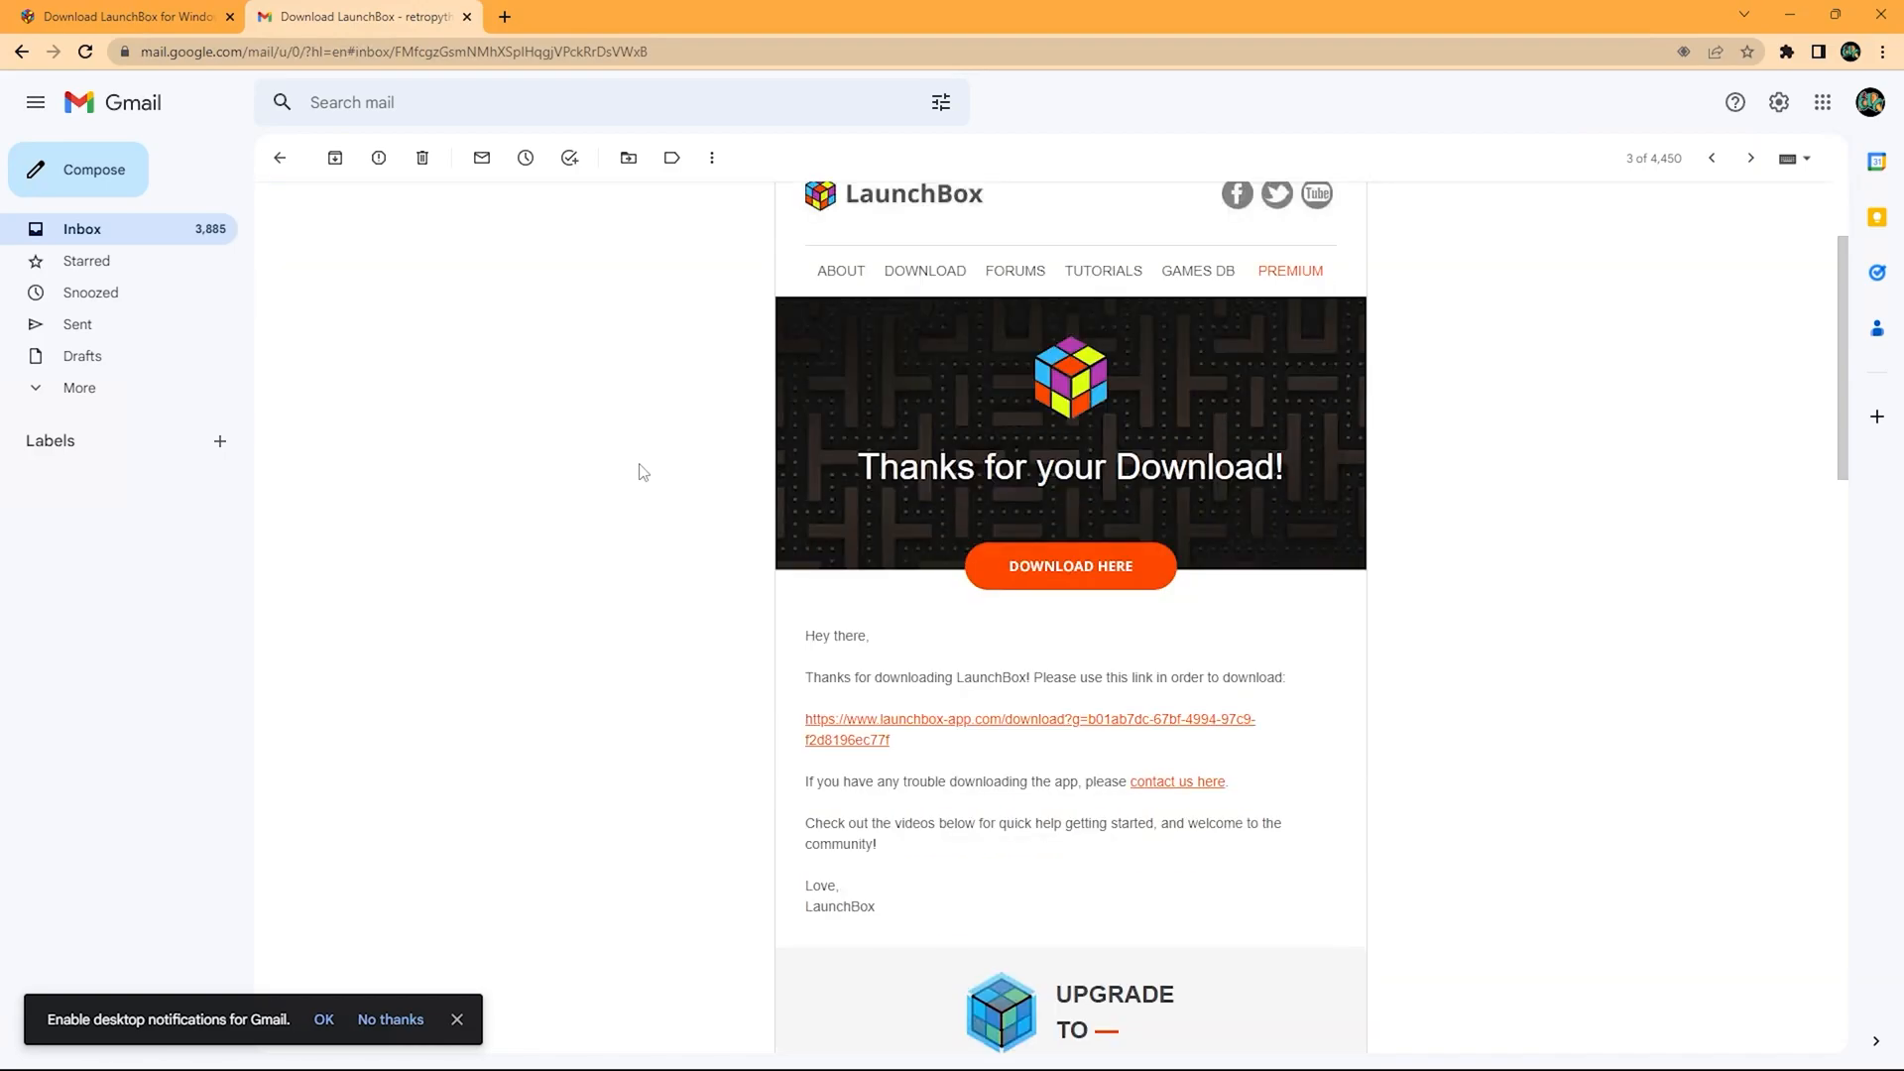
scroll(639, 475, "down", 1)
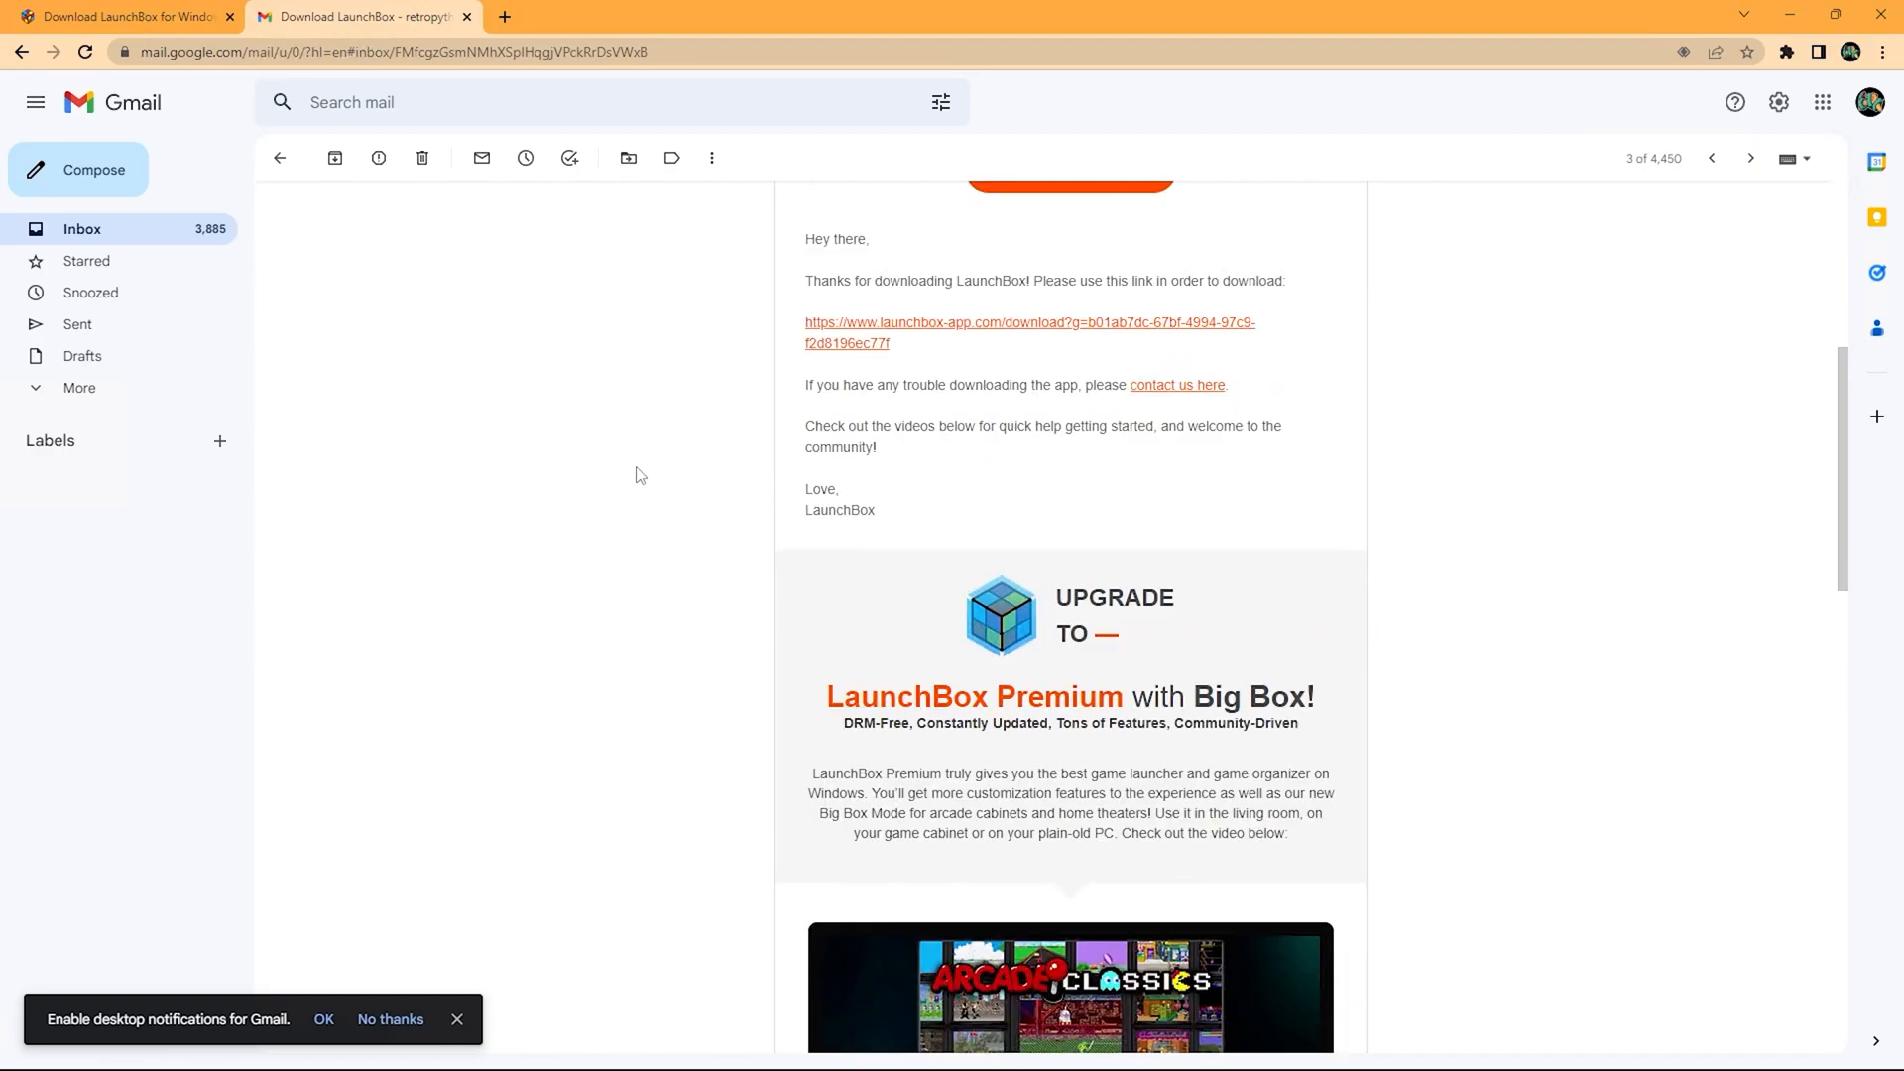
left_click(1017, 331)
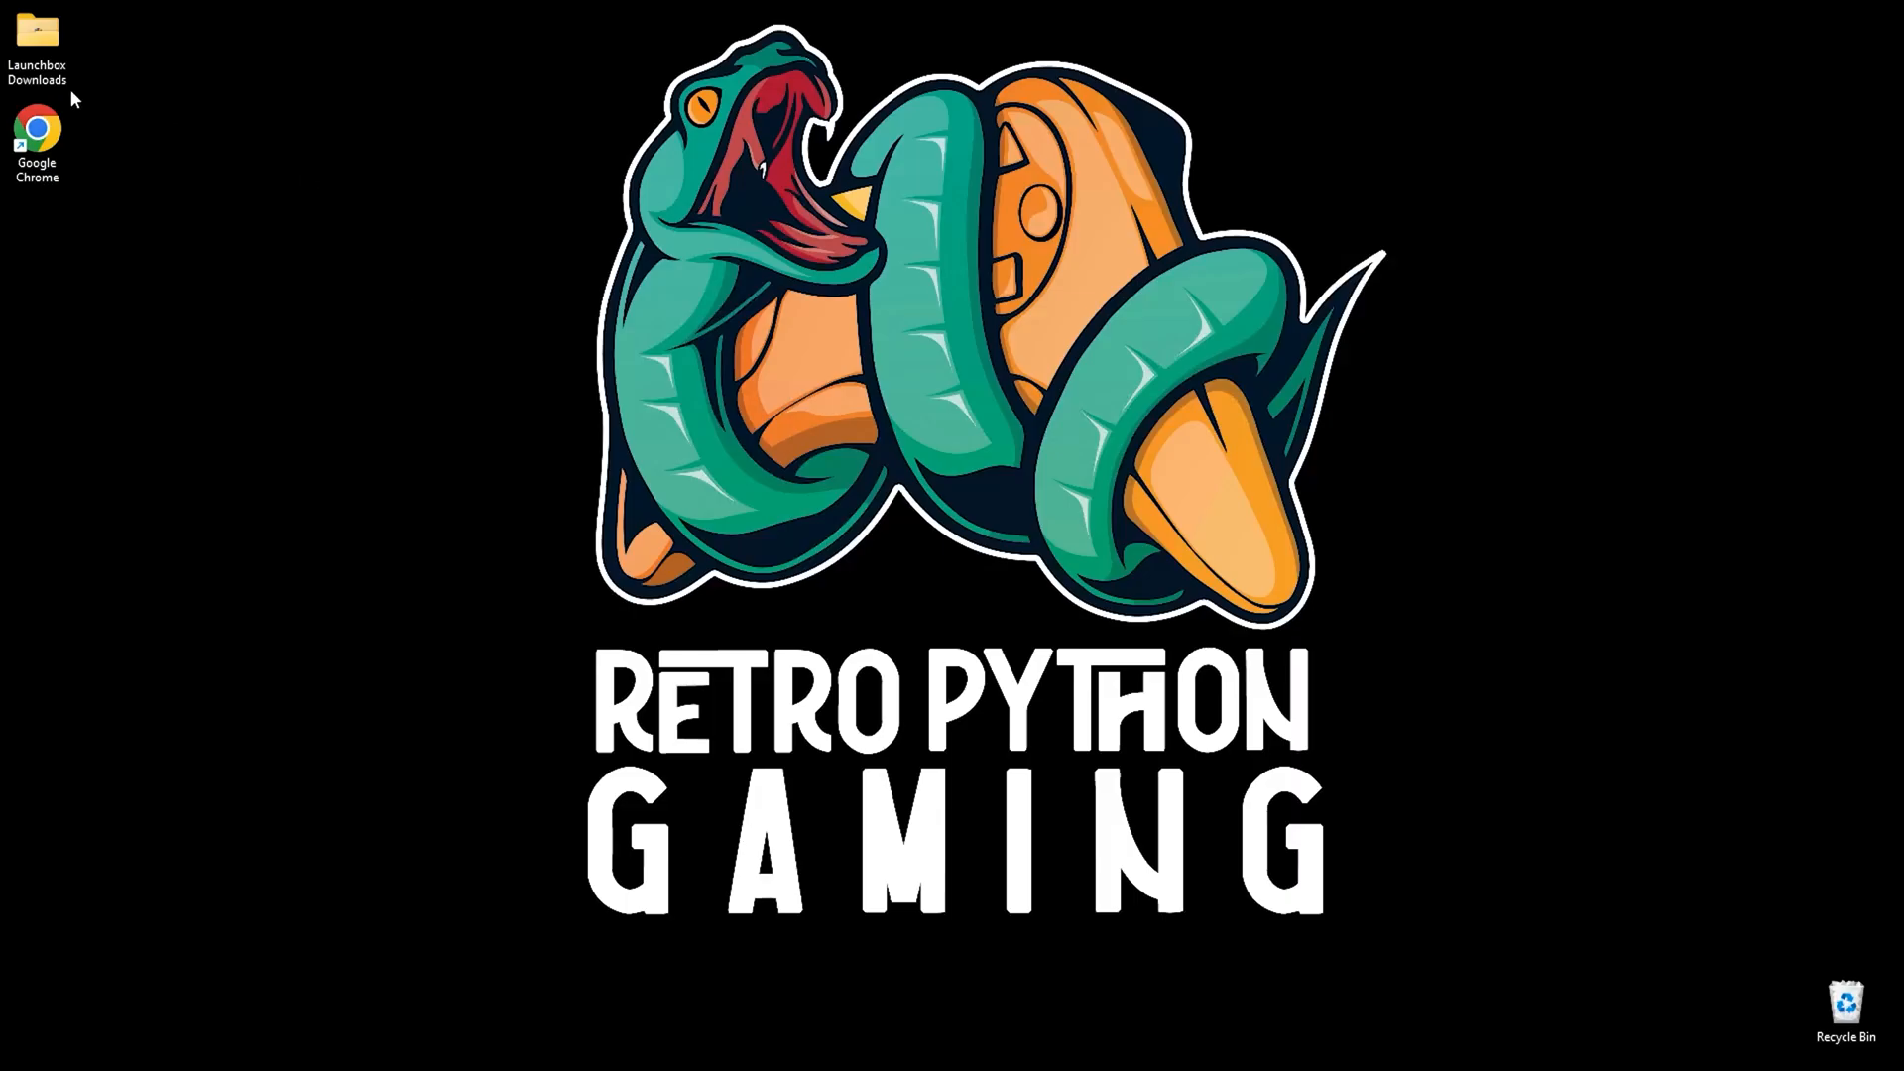
Run the LaunchBox-13.3-Setup installer from Launchbox Downloads and accept the licence agreement.
double_click(37, 35)
left_click(781, 430)
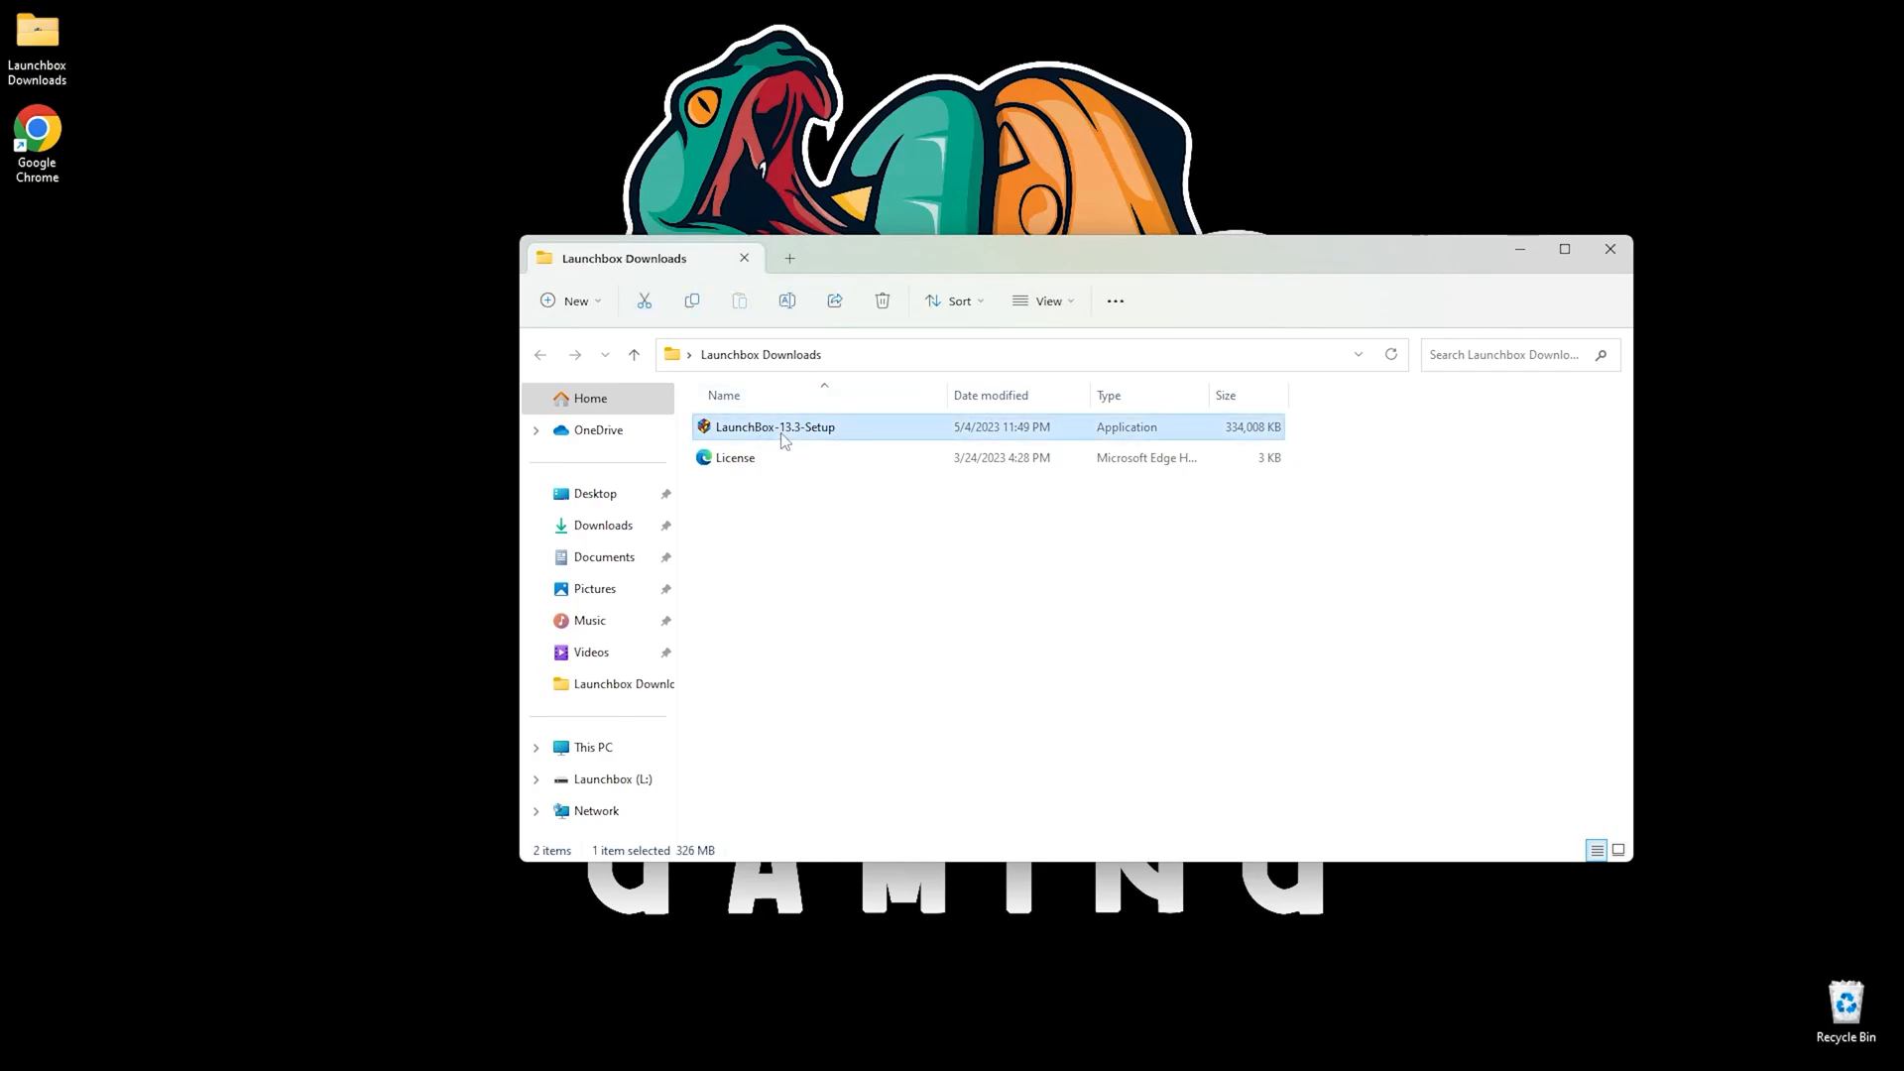
double_click(782, 433)
left_click(1002, 601)
left_click(791, 682)
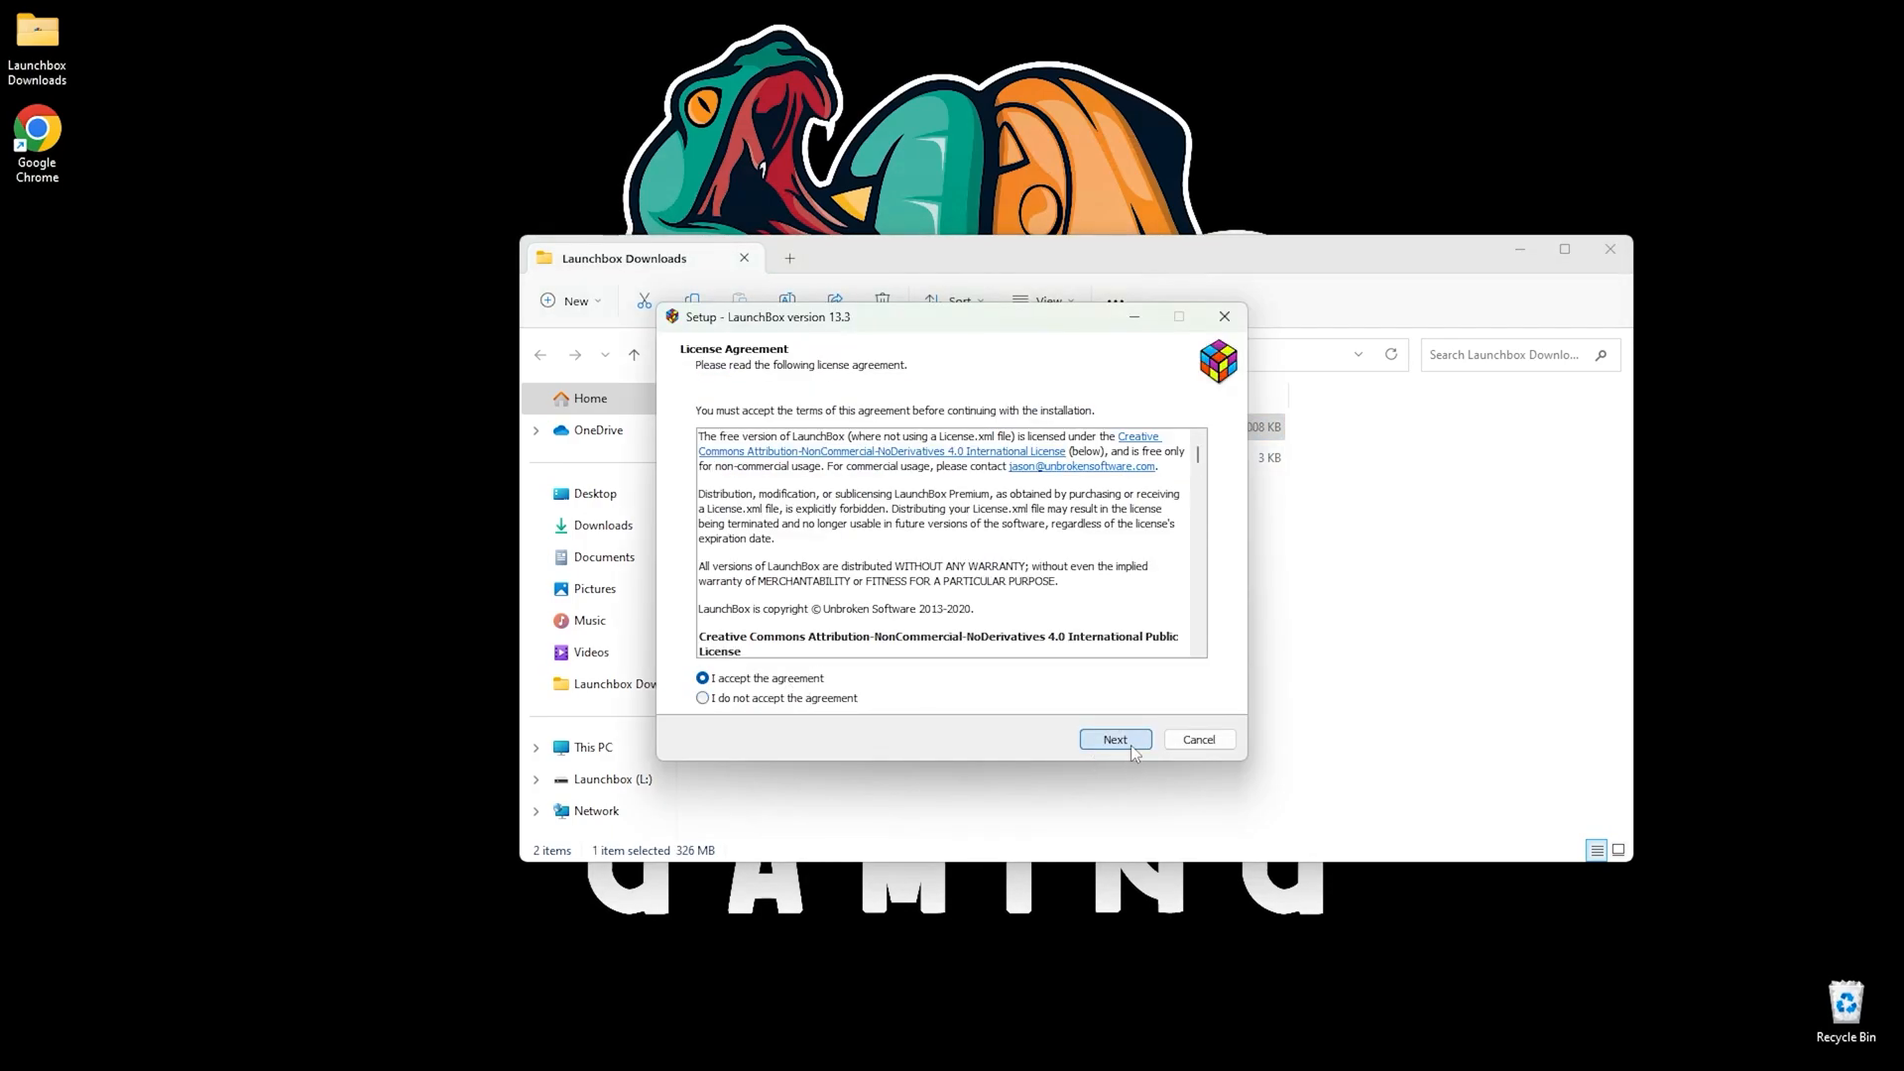
left_click(1130, 746)
Install to L:\LaunchBox with the LaunchBox Start Menu folder and start the installation.
left_click(1168, 585)
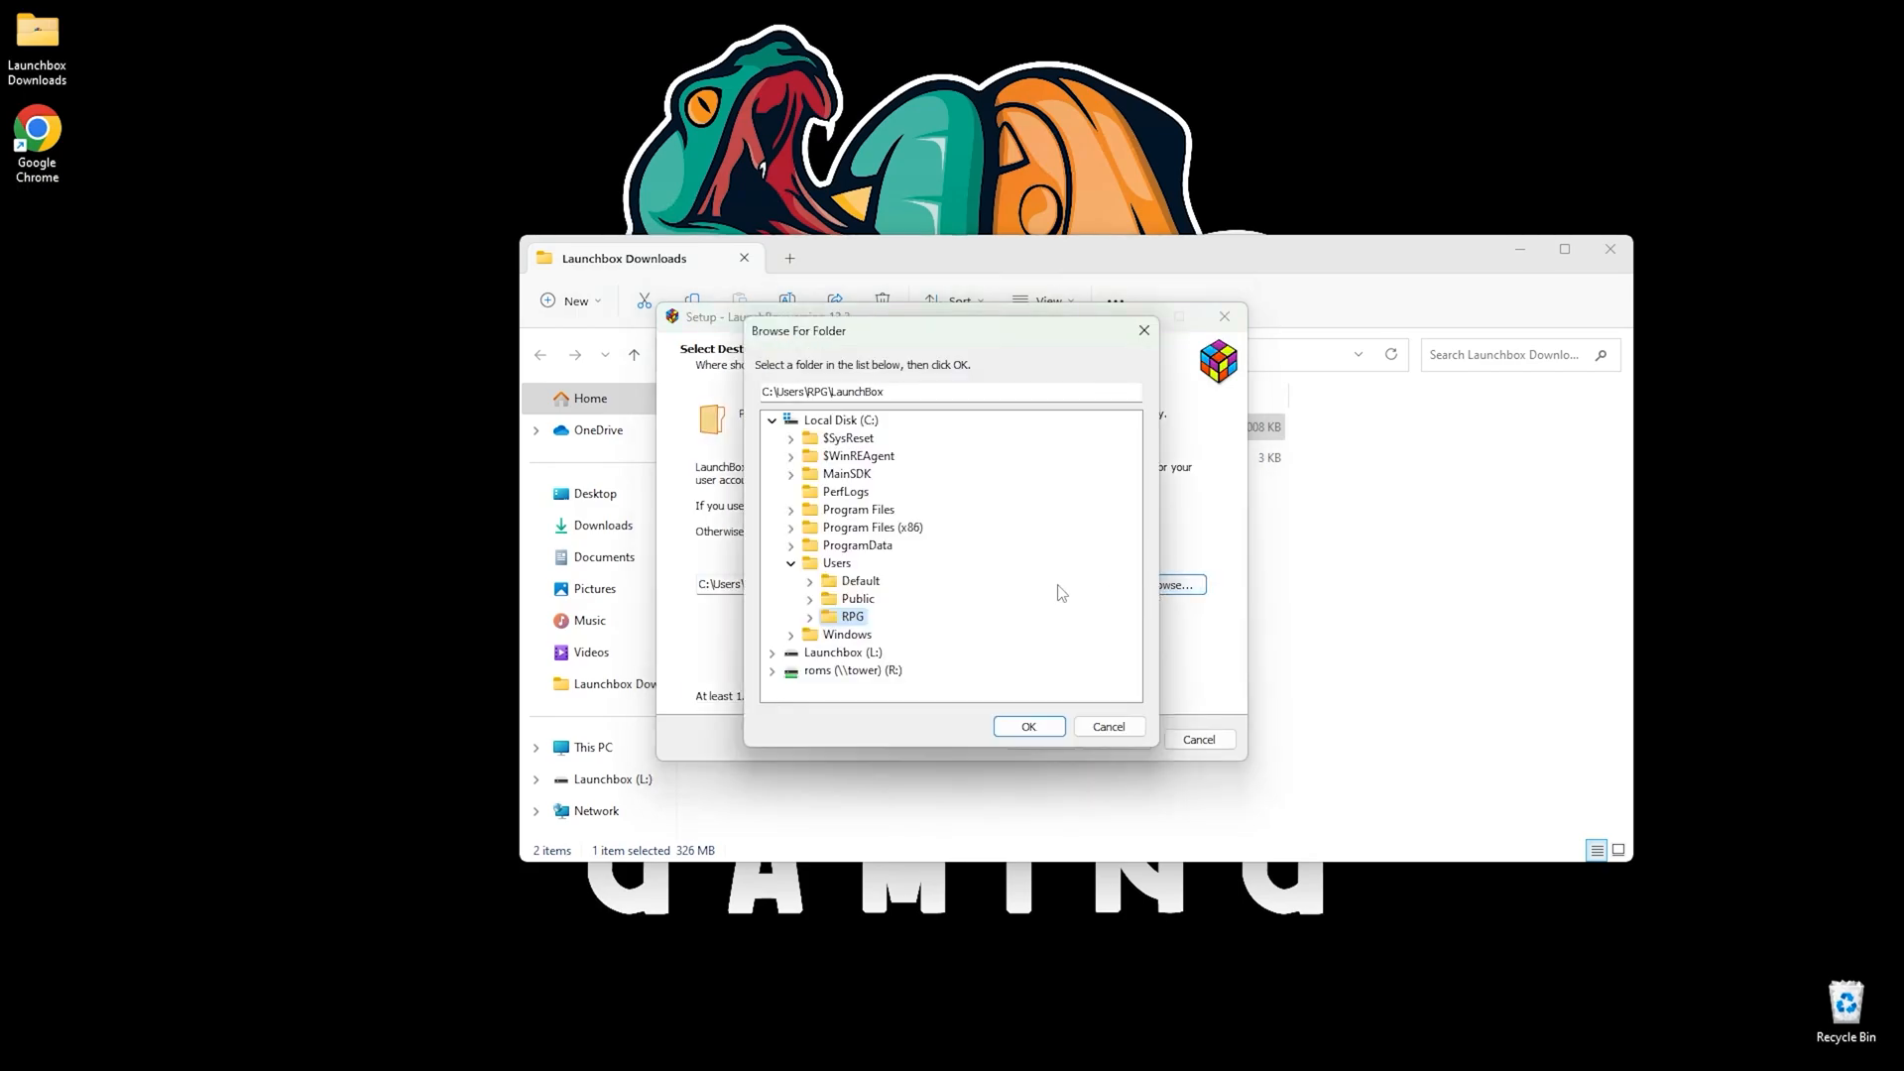
left_click(863, 653)
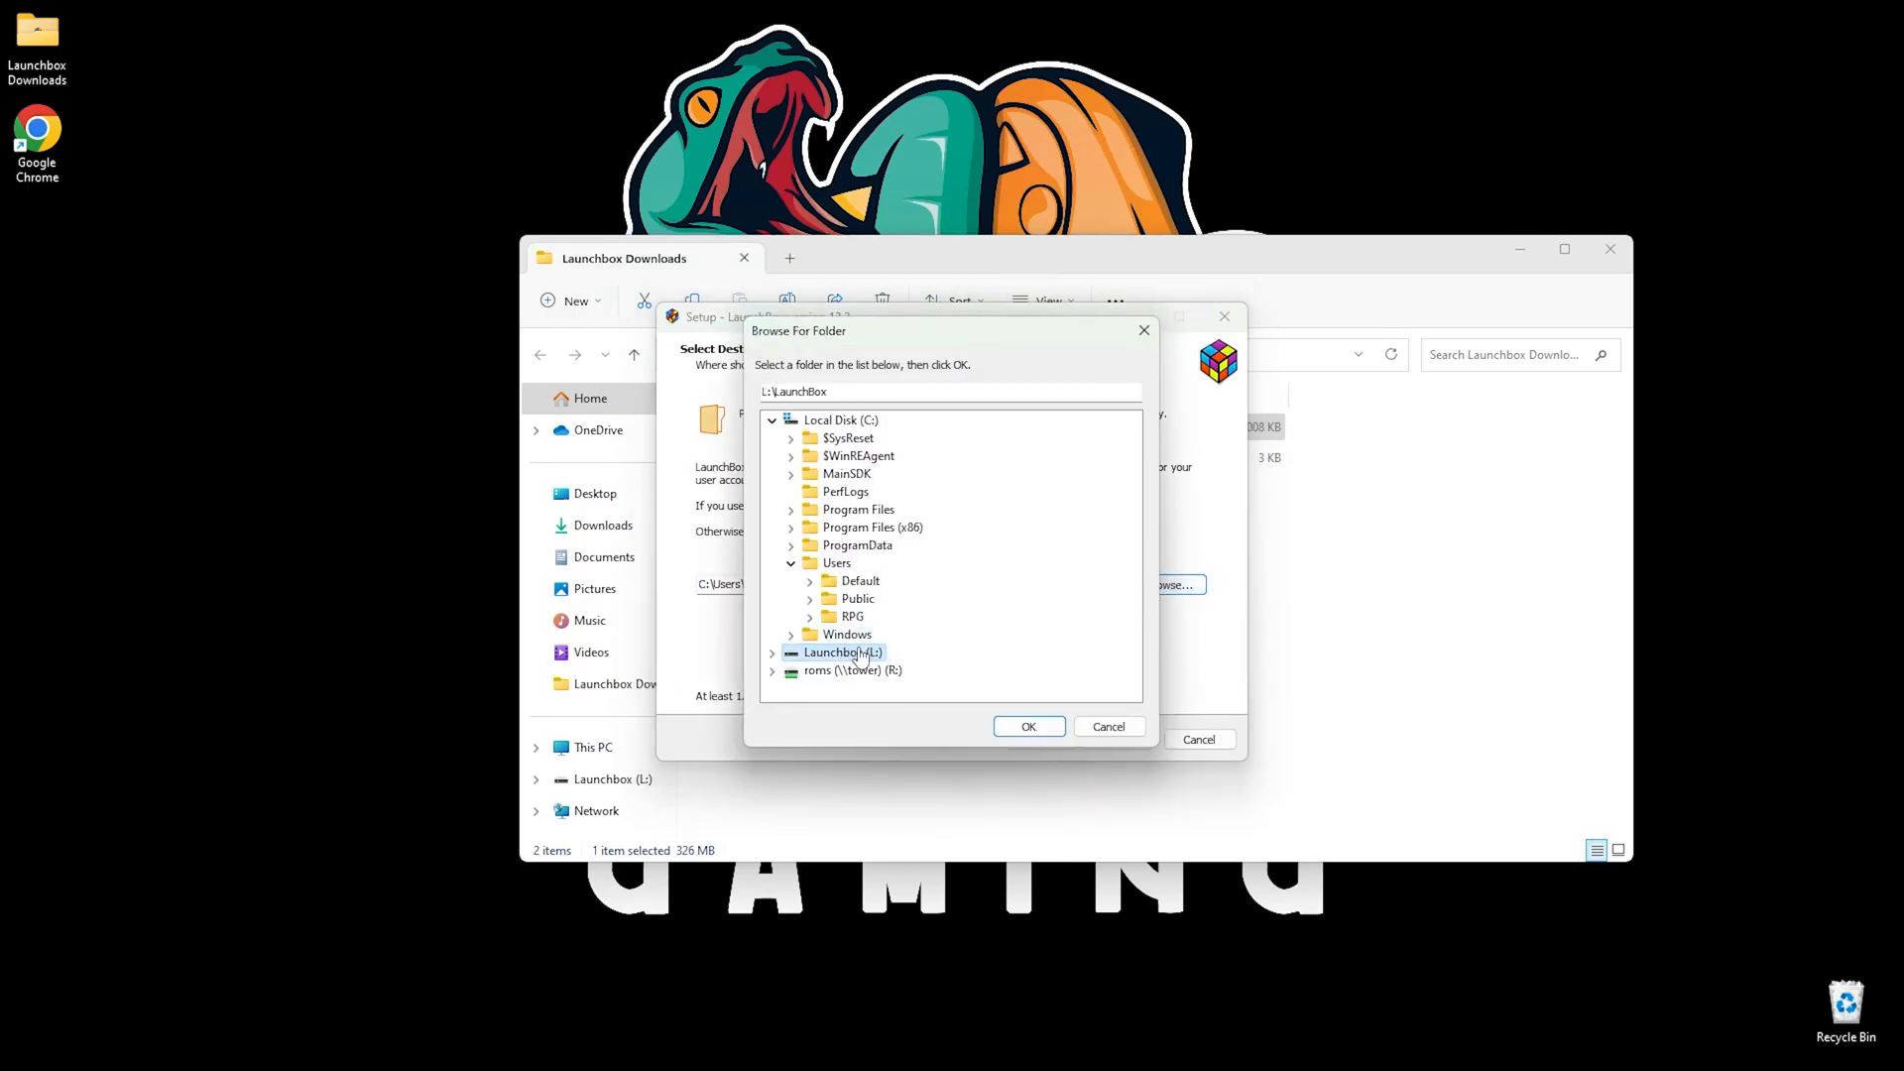
left_click(1030, 727)
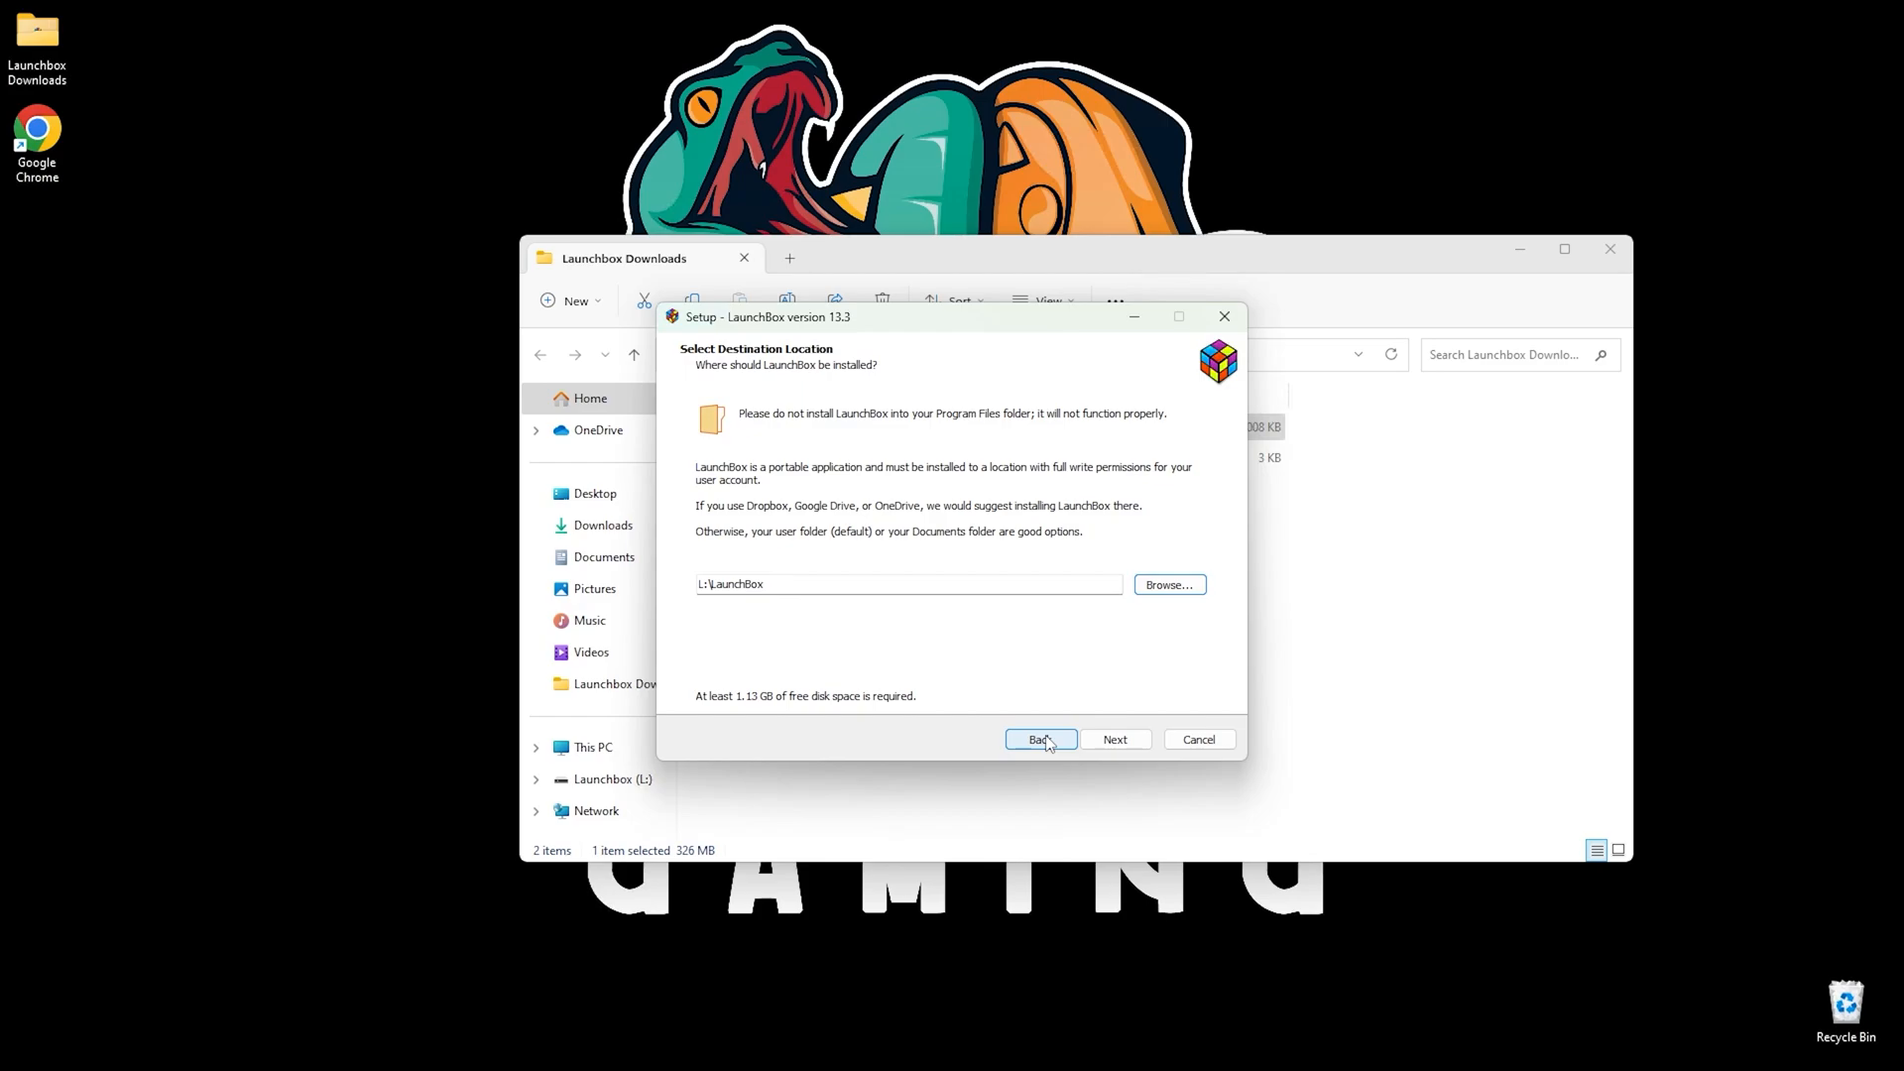
left_click(1109, 742)
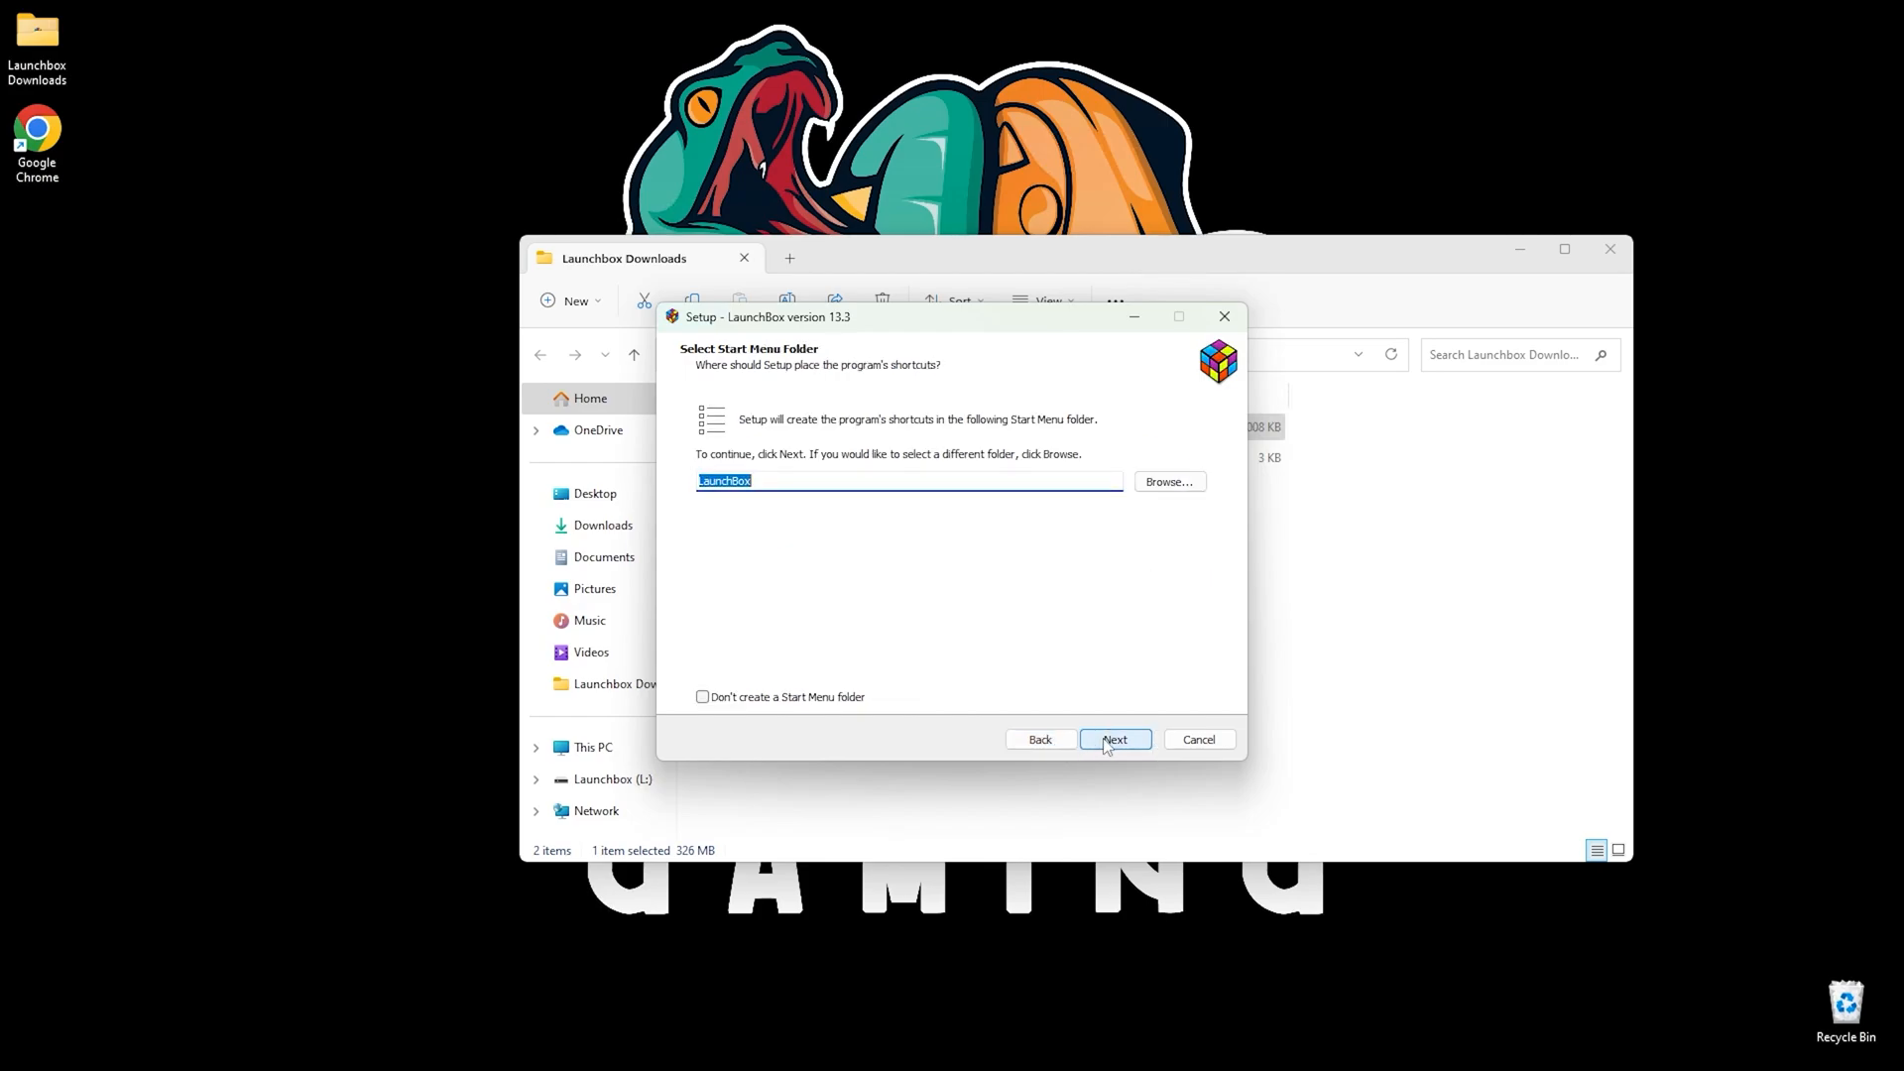
left_click(1108, 743)
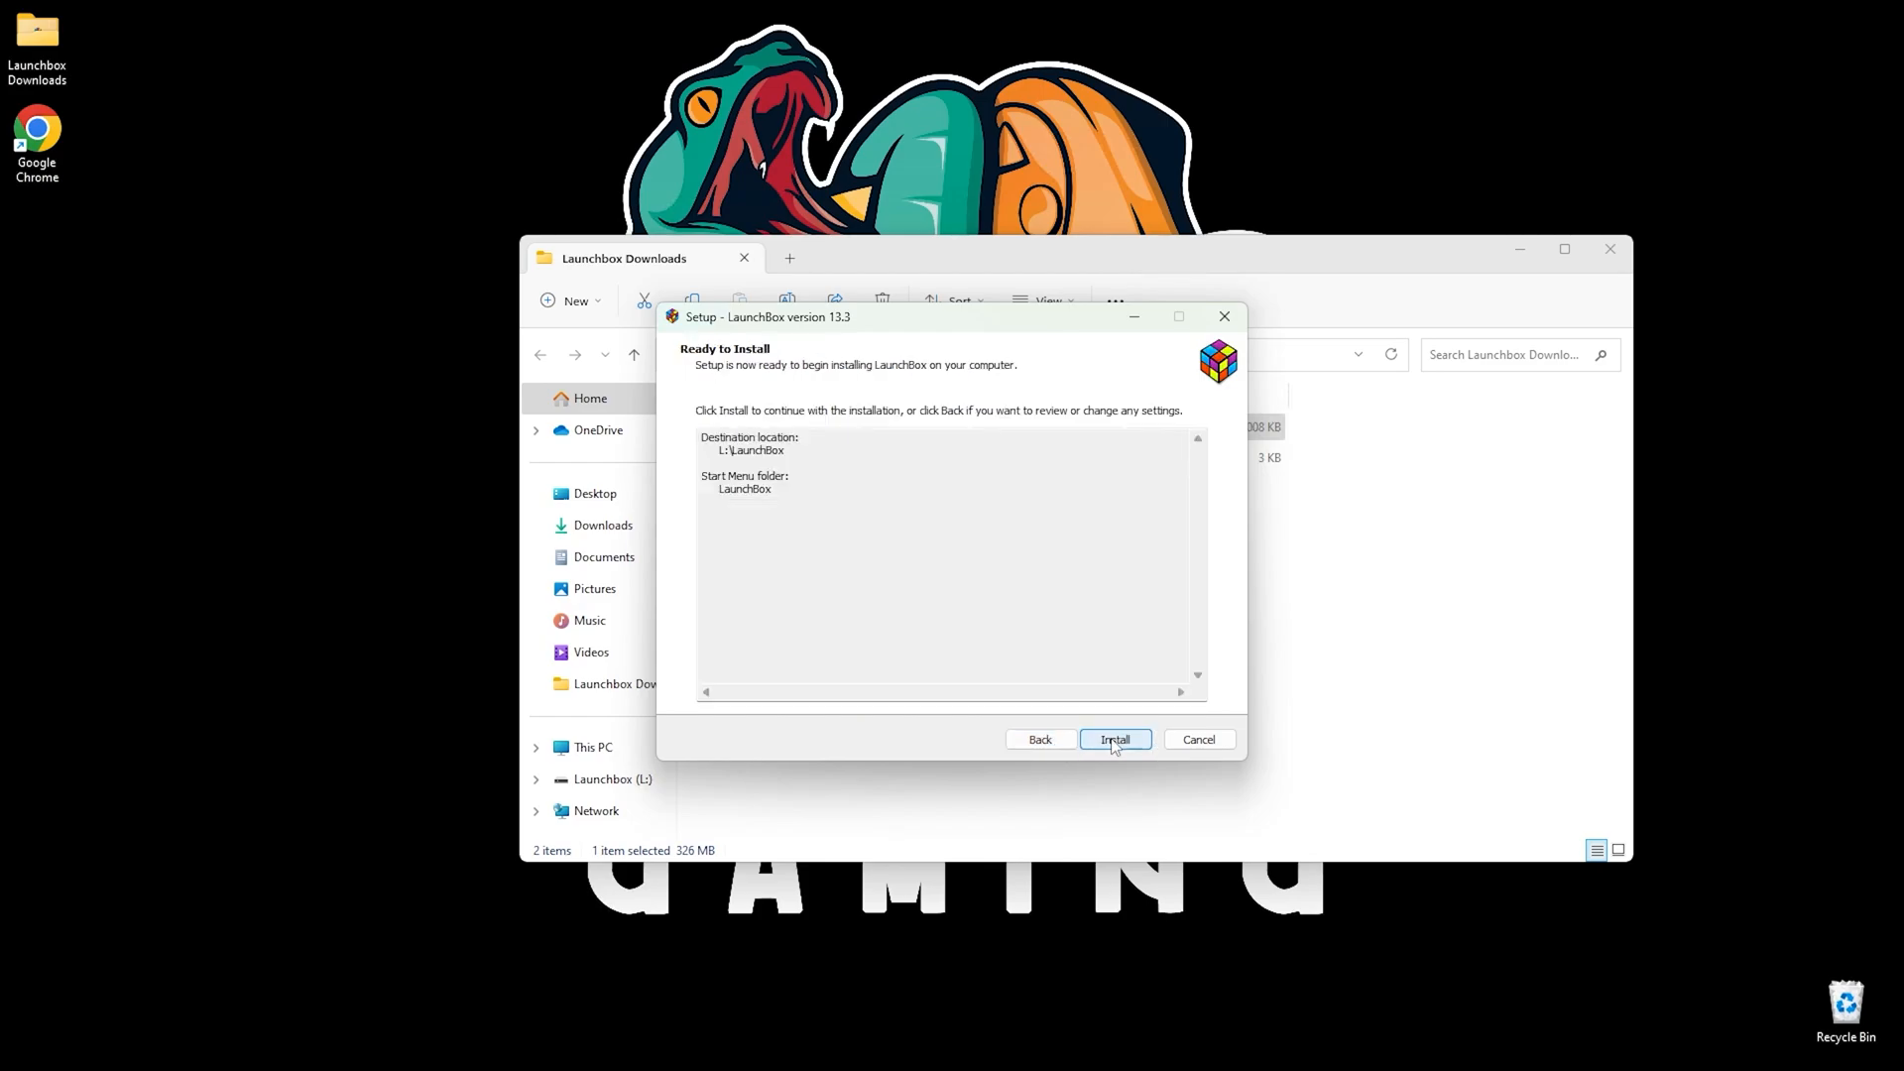
left_click(1057, 740)
left_click(1103, 742)
left_click(1105, 742)
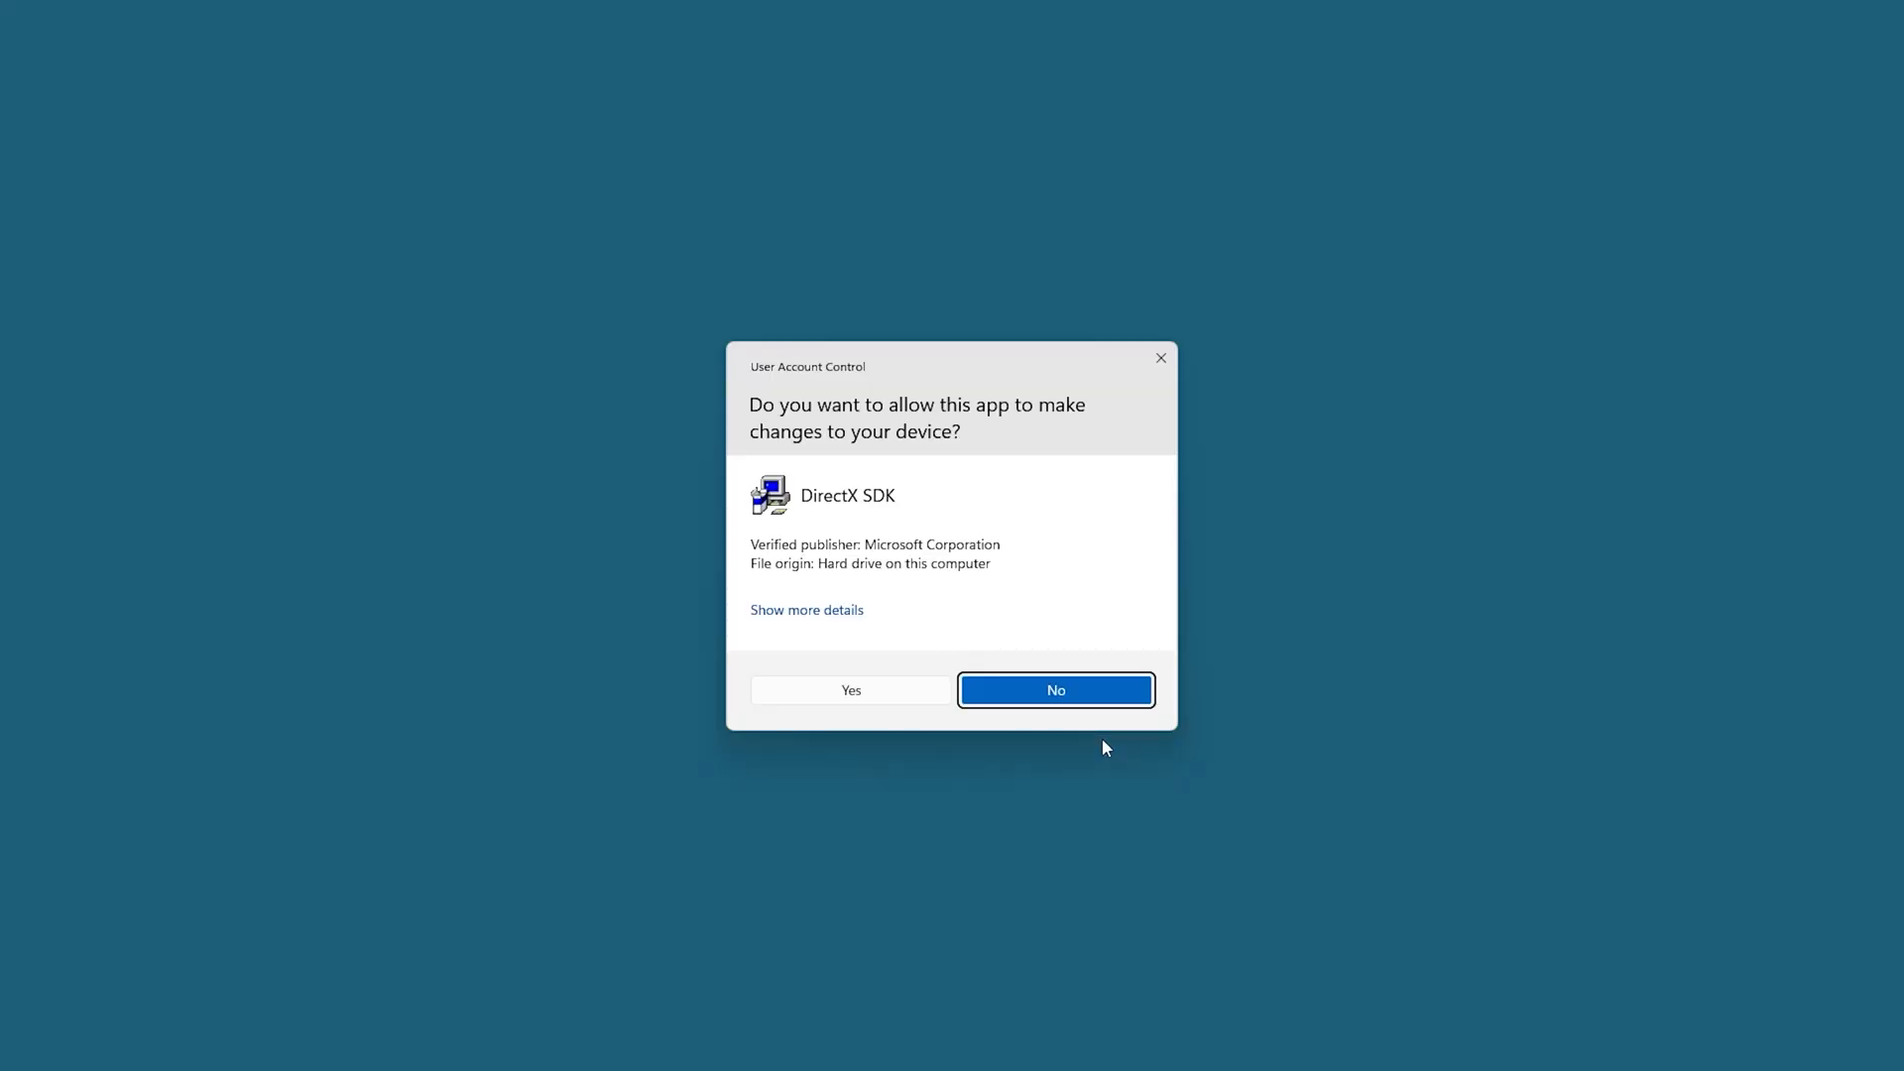
Allow the DirectX SDK installer to make changes on the User Account Control prompt.
left_click(823, 692)
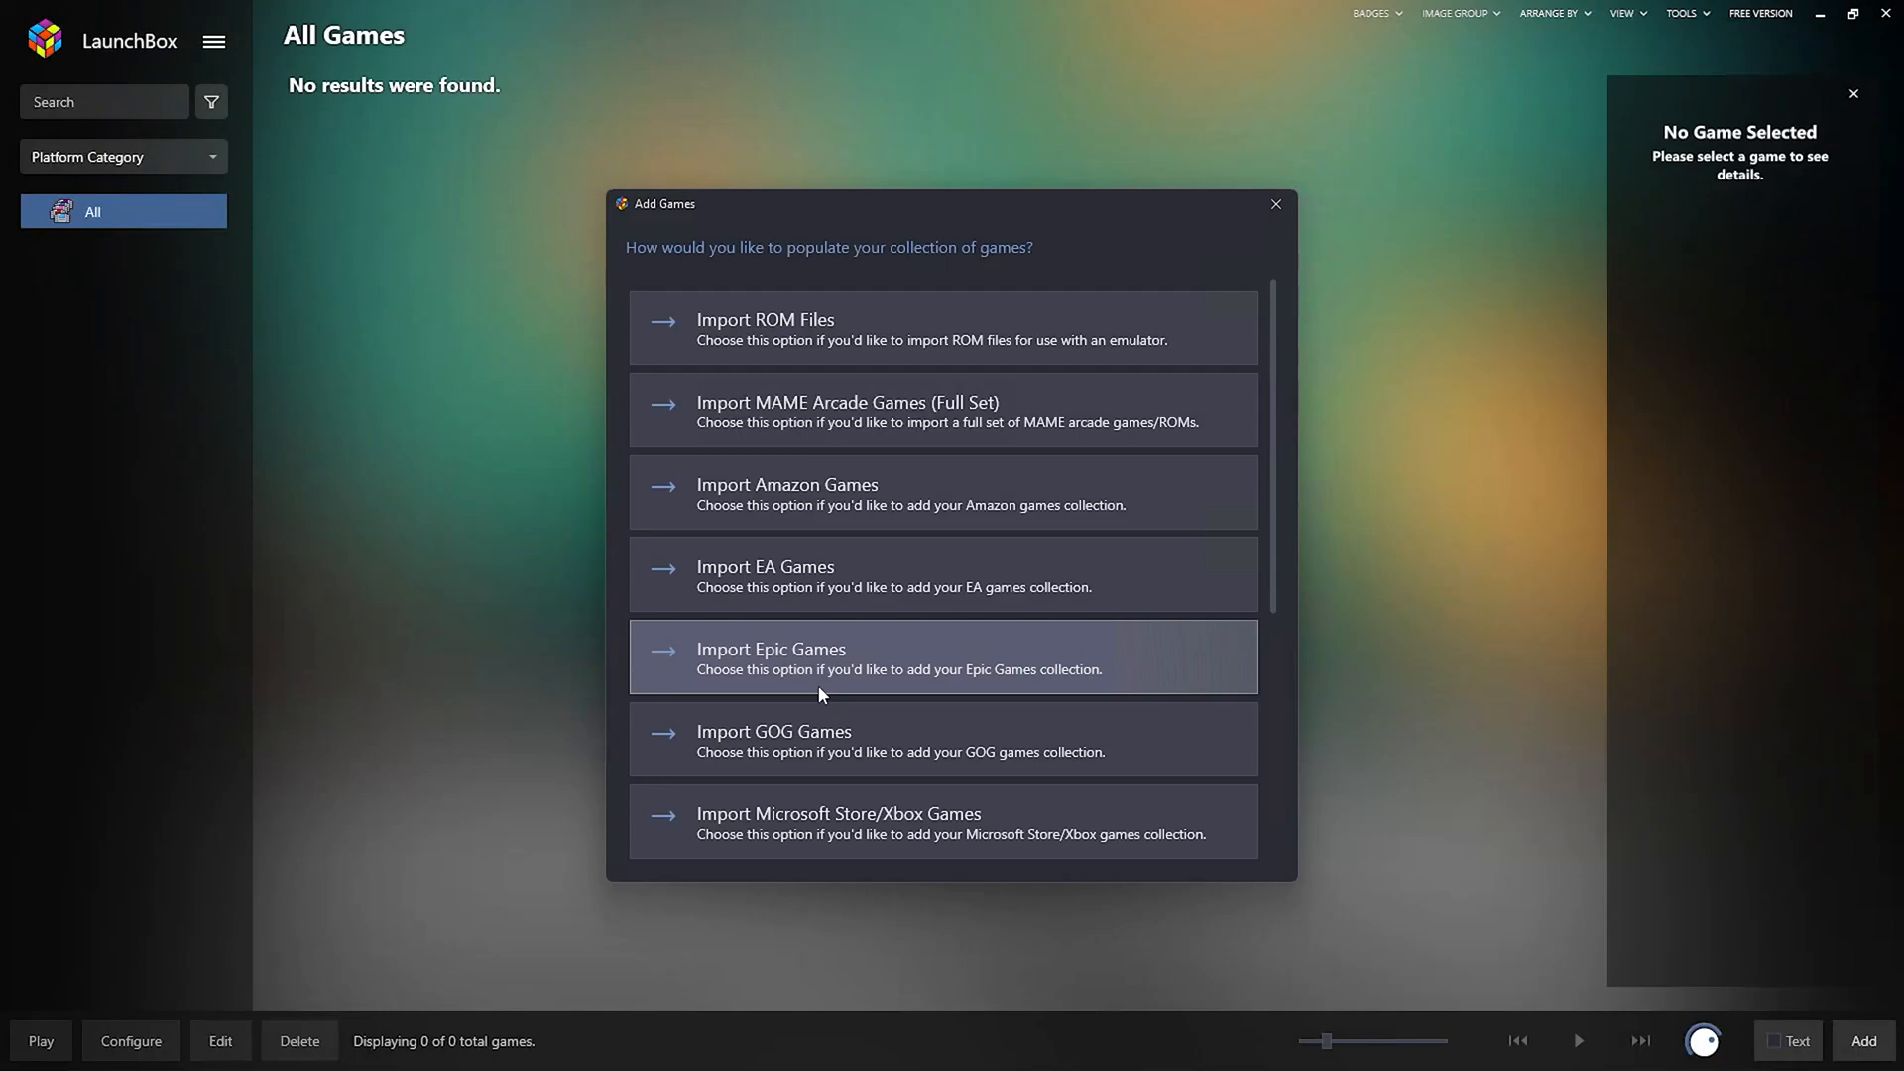
left_click(1274, 206)
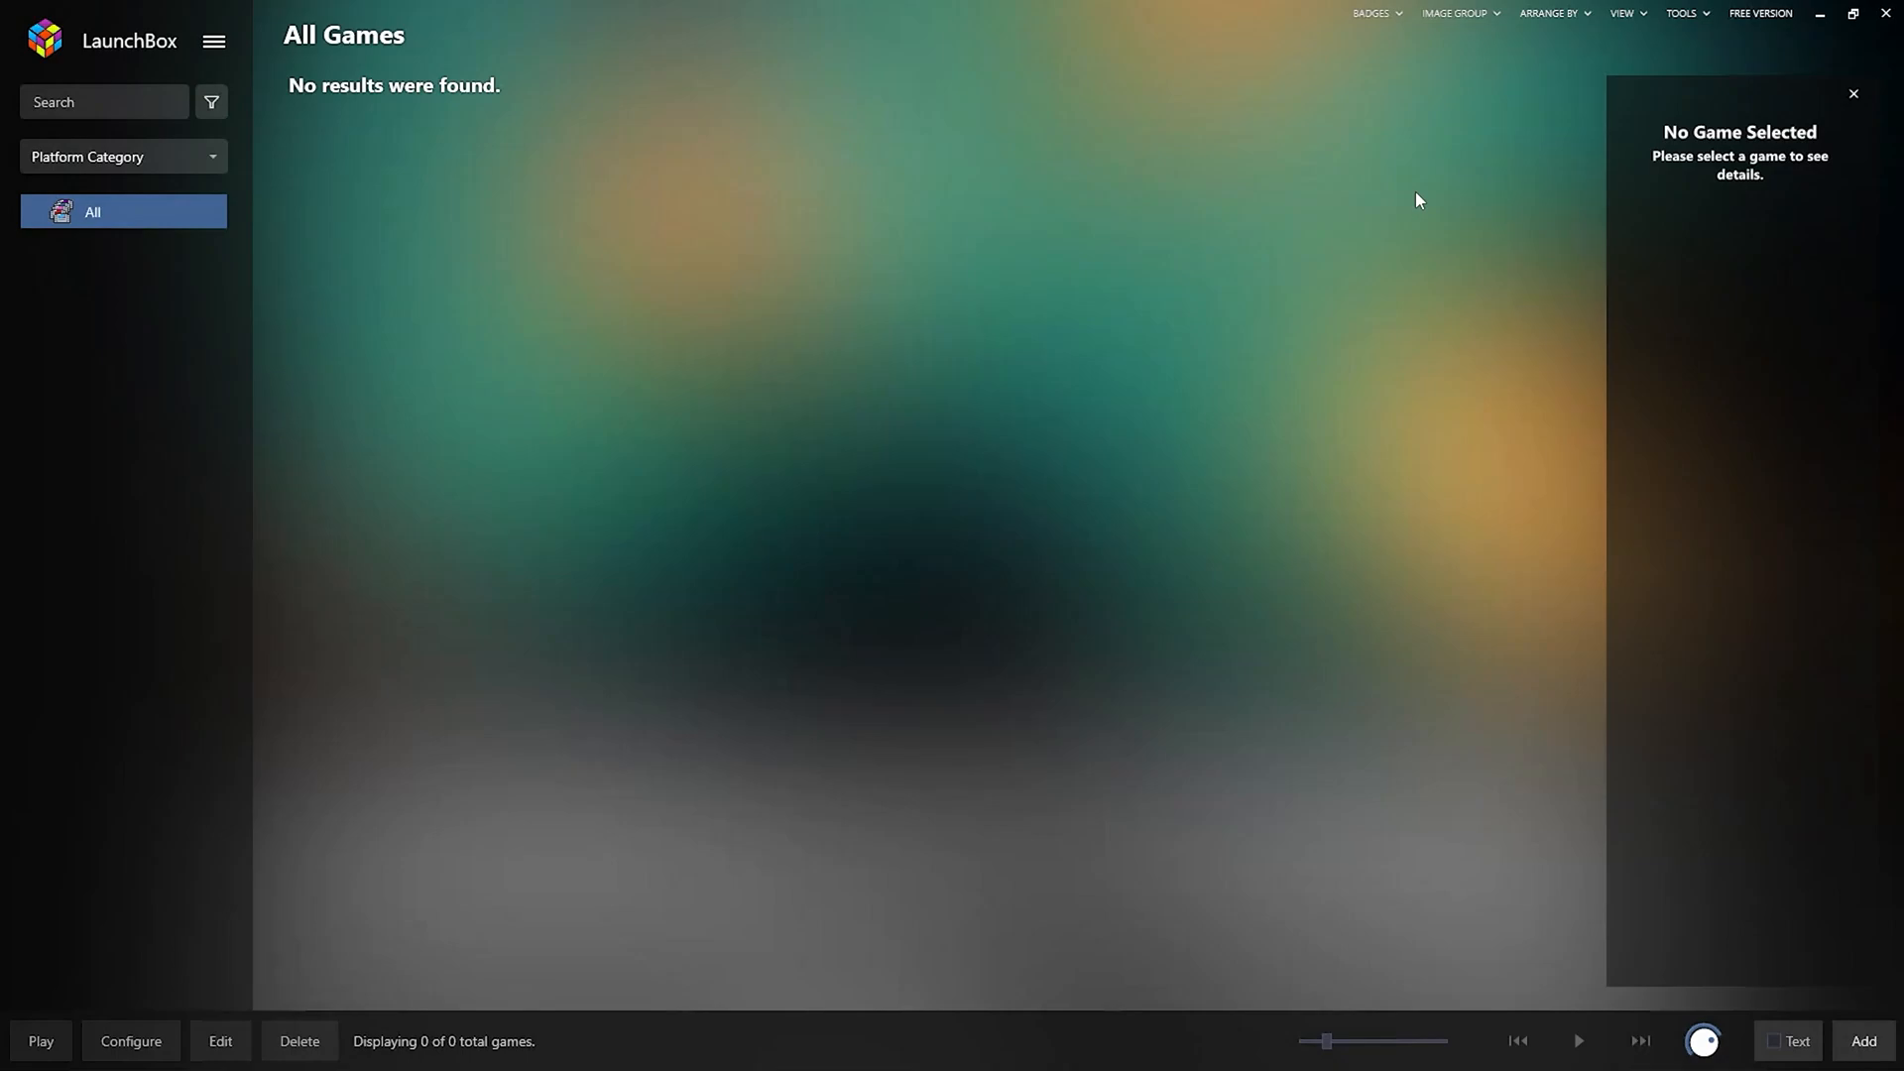
Register the License file from Launchbox Downloads as Premium, then close License Registration.
left_click(1763, 16)
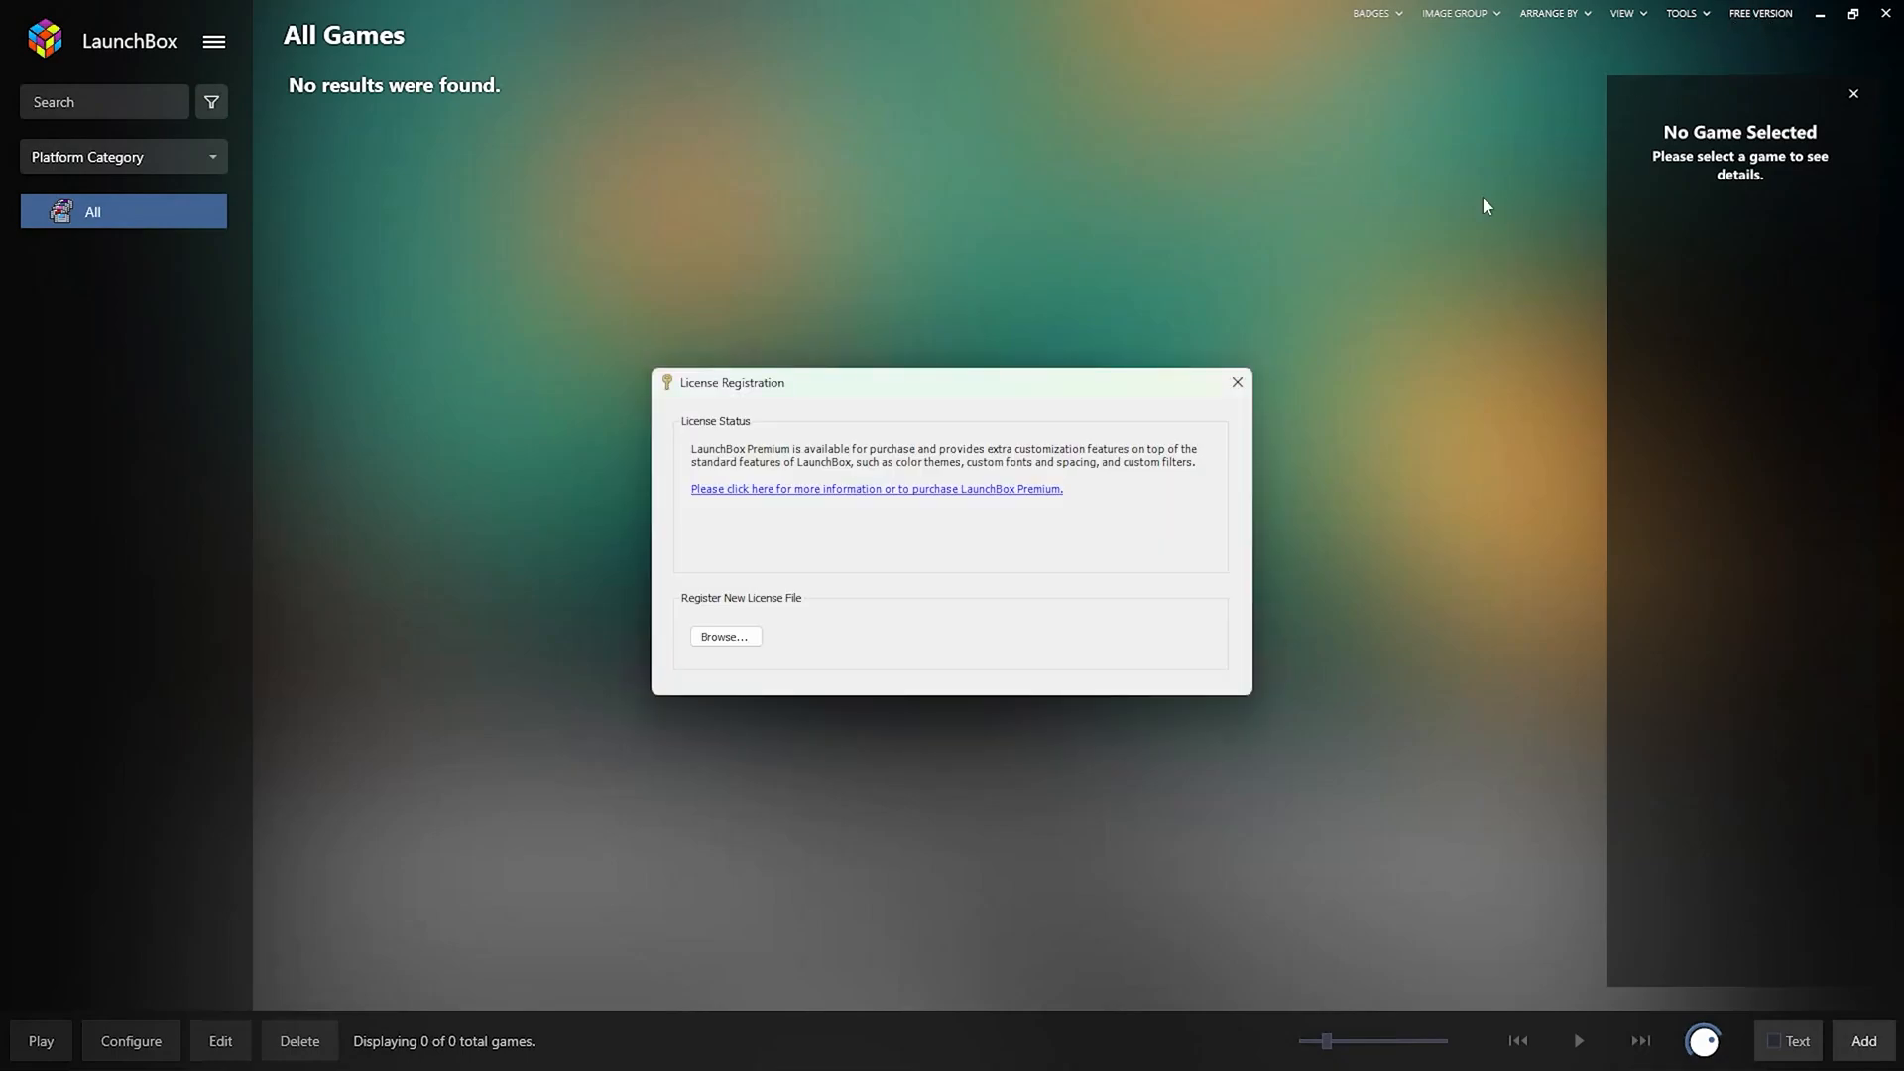
left_click(724, 640)
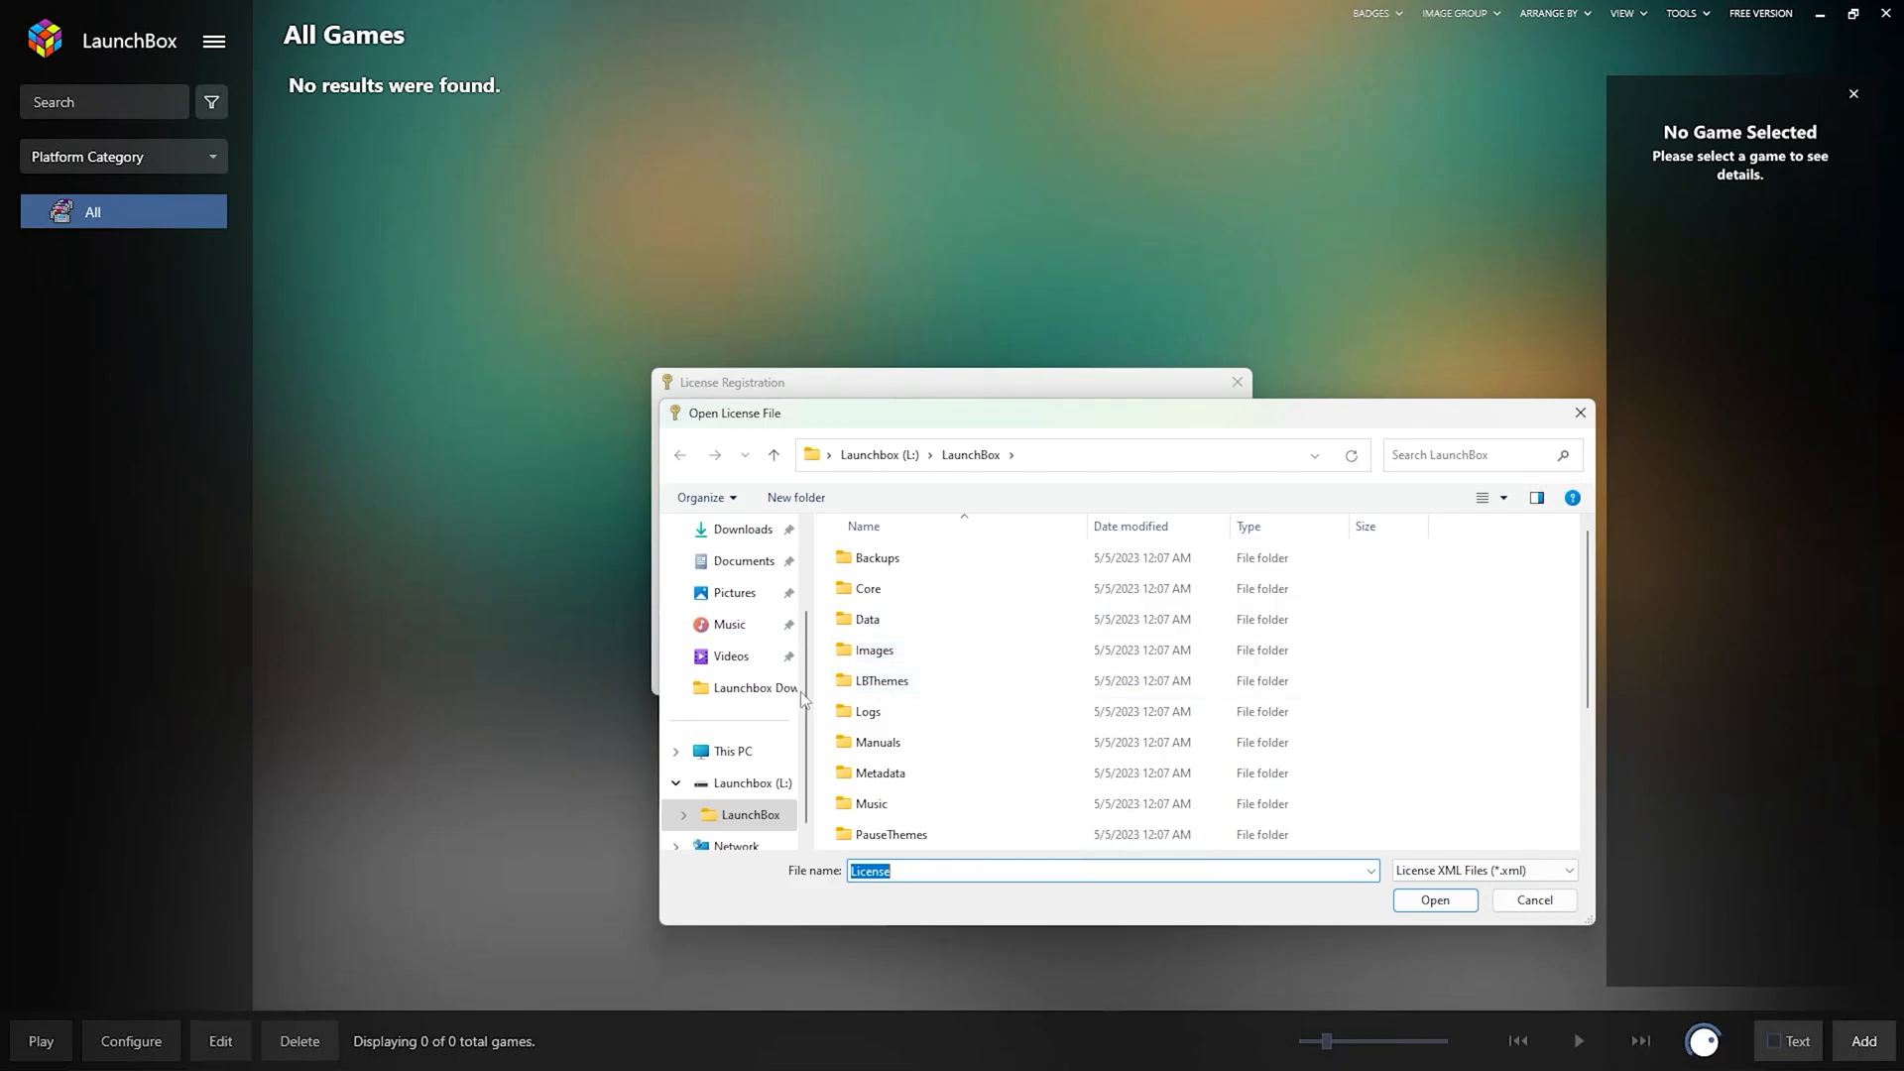
left_click(755, 688)
double_click(900, 561)
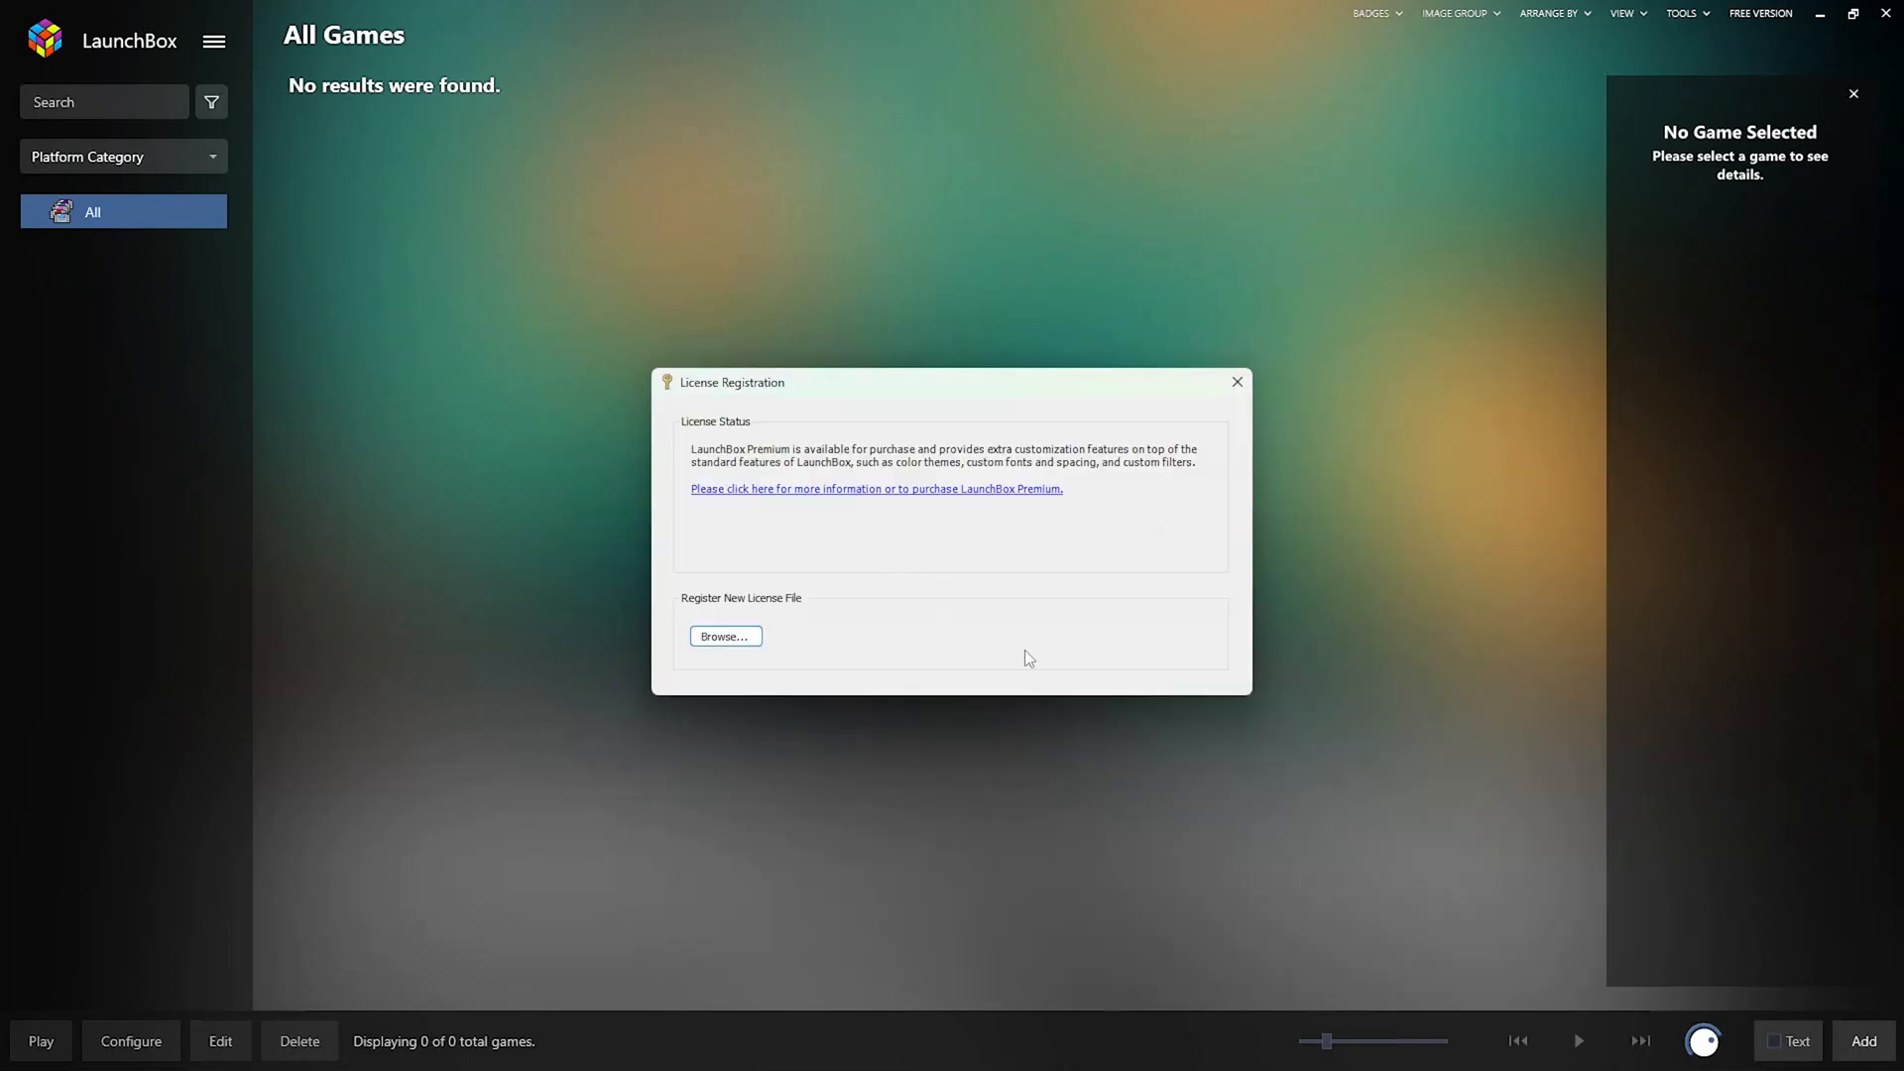
left_click(1060, 588)
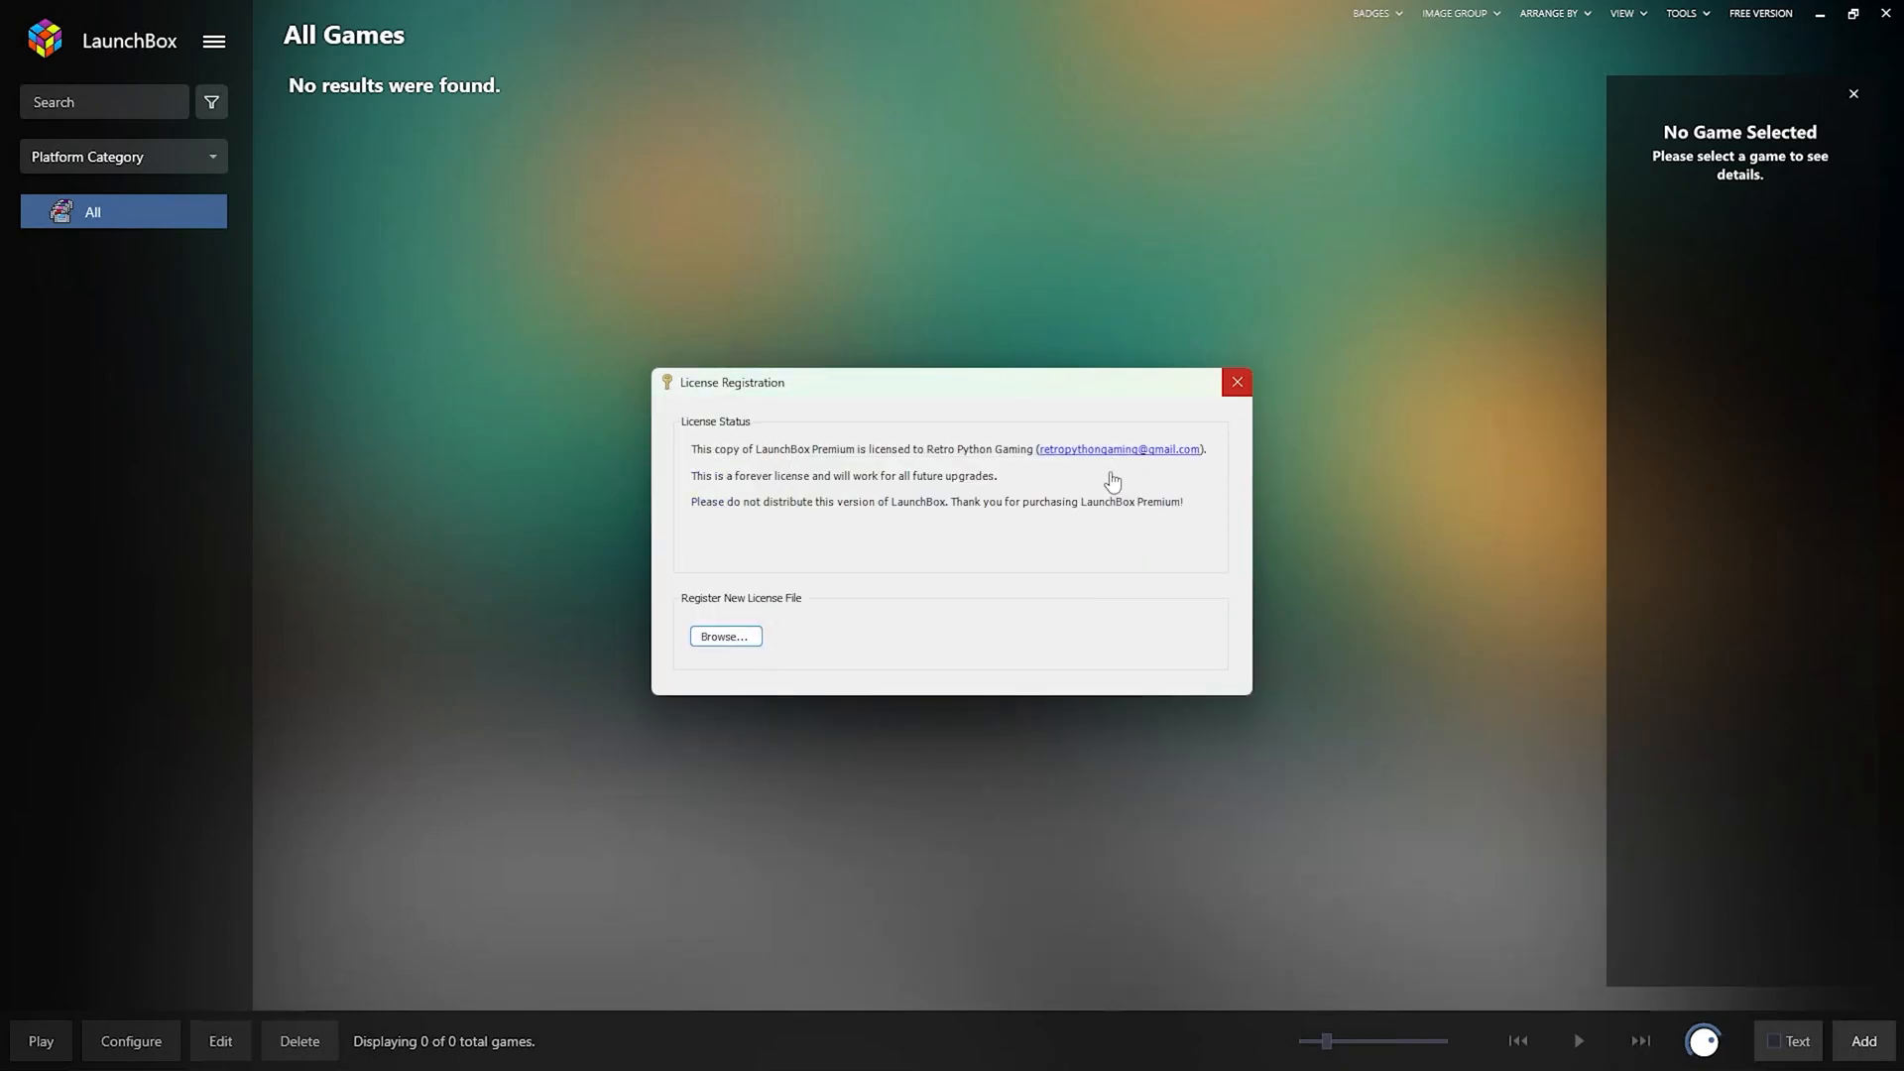
left_click(1239, 384)
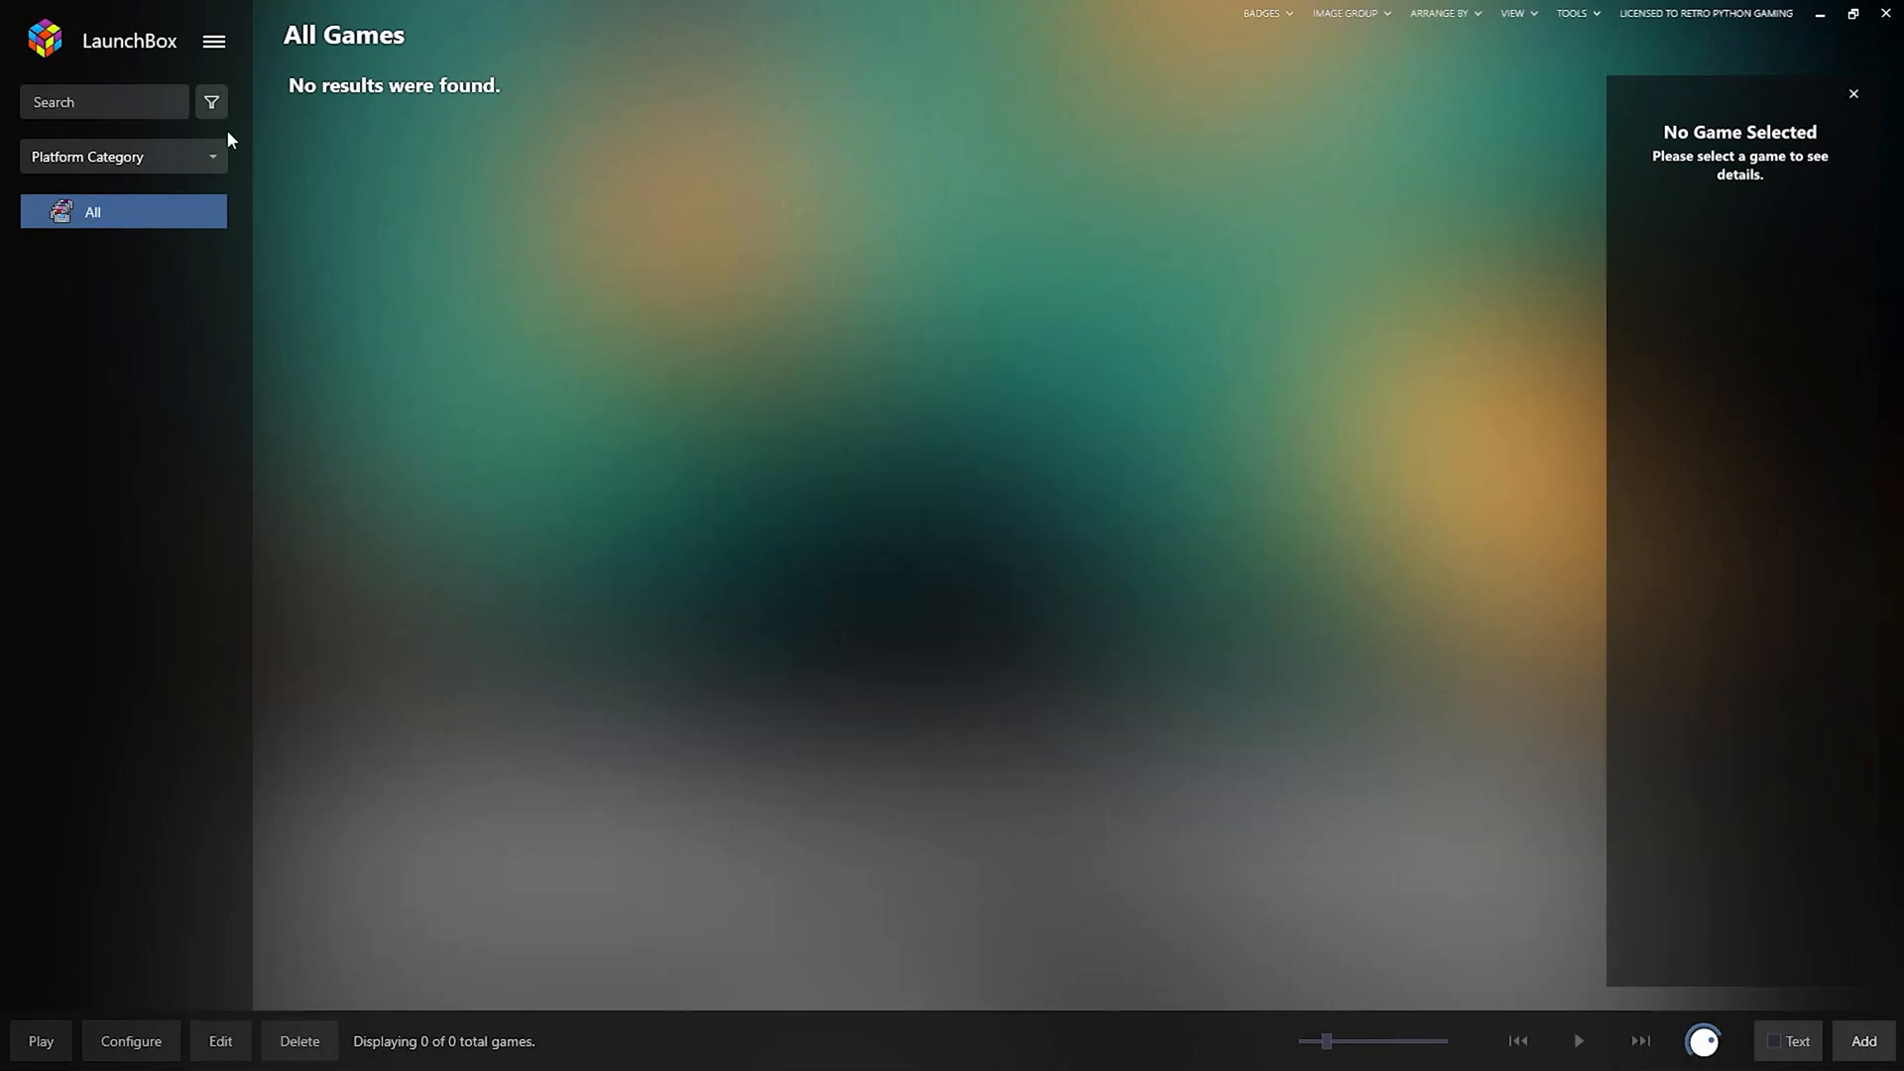
Start the MAME Arcade Full Set import, keeping Arcade as the platform name.
left_click(215, 45)
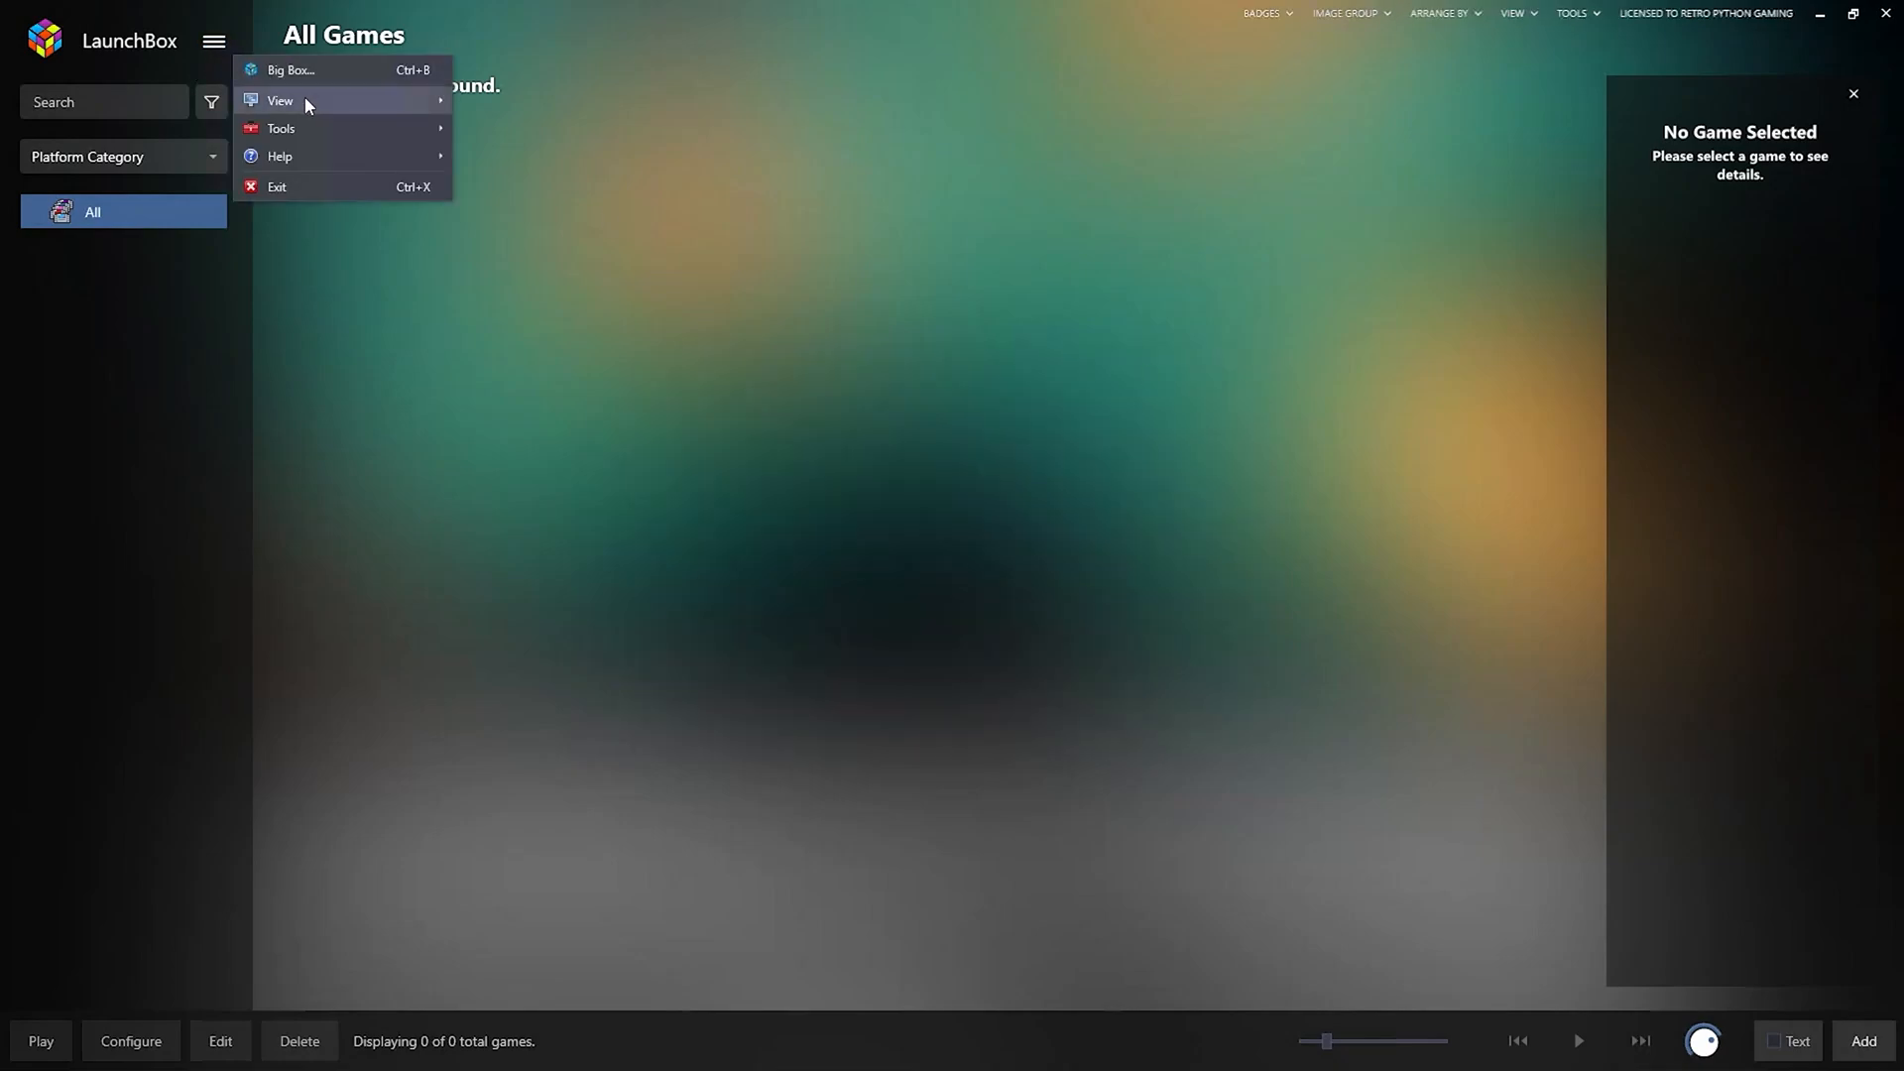
mouse_move(325, 127)
mouse_move(548, 133)
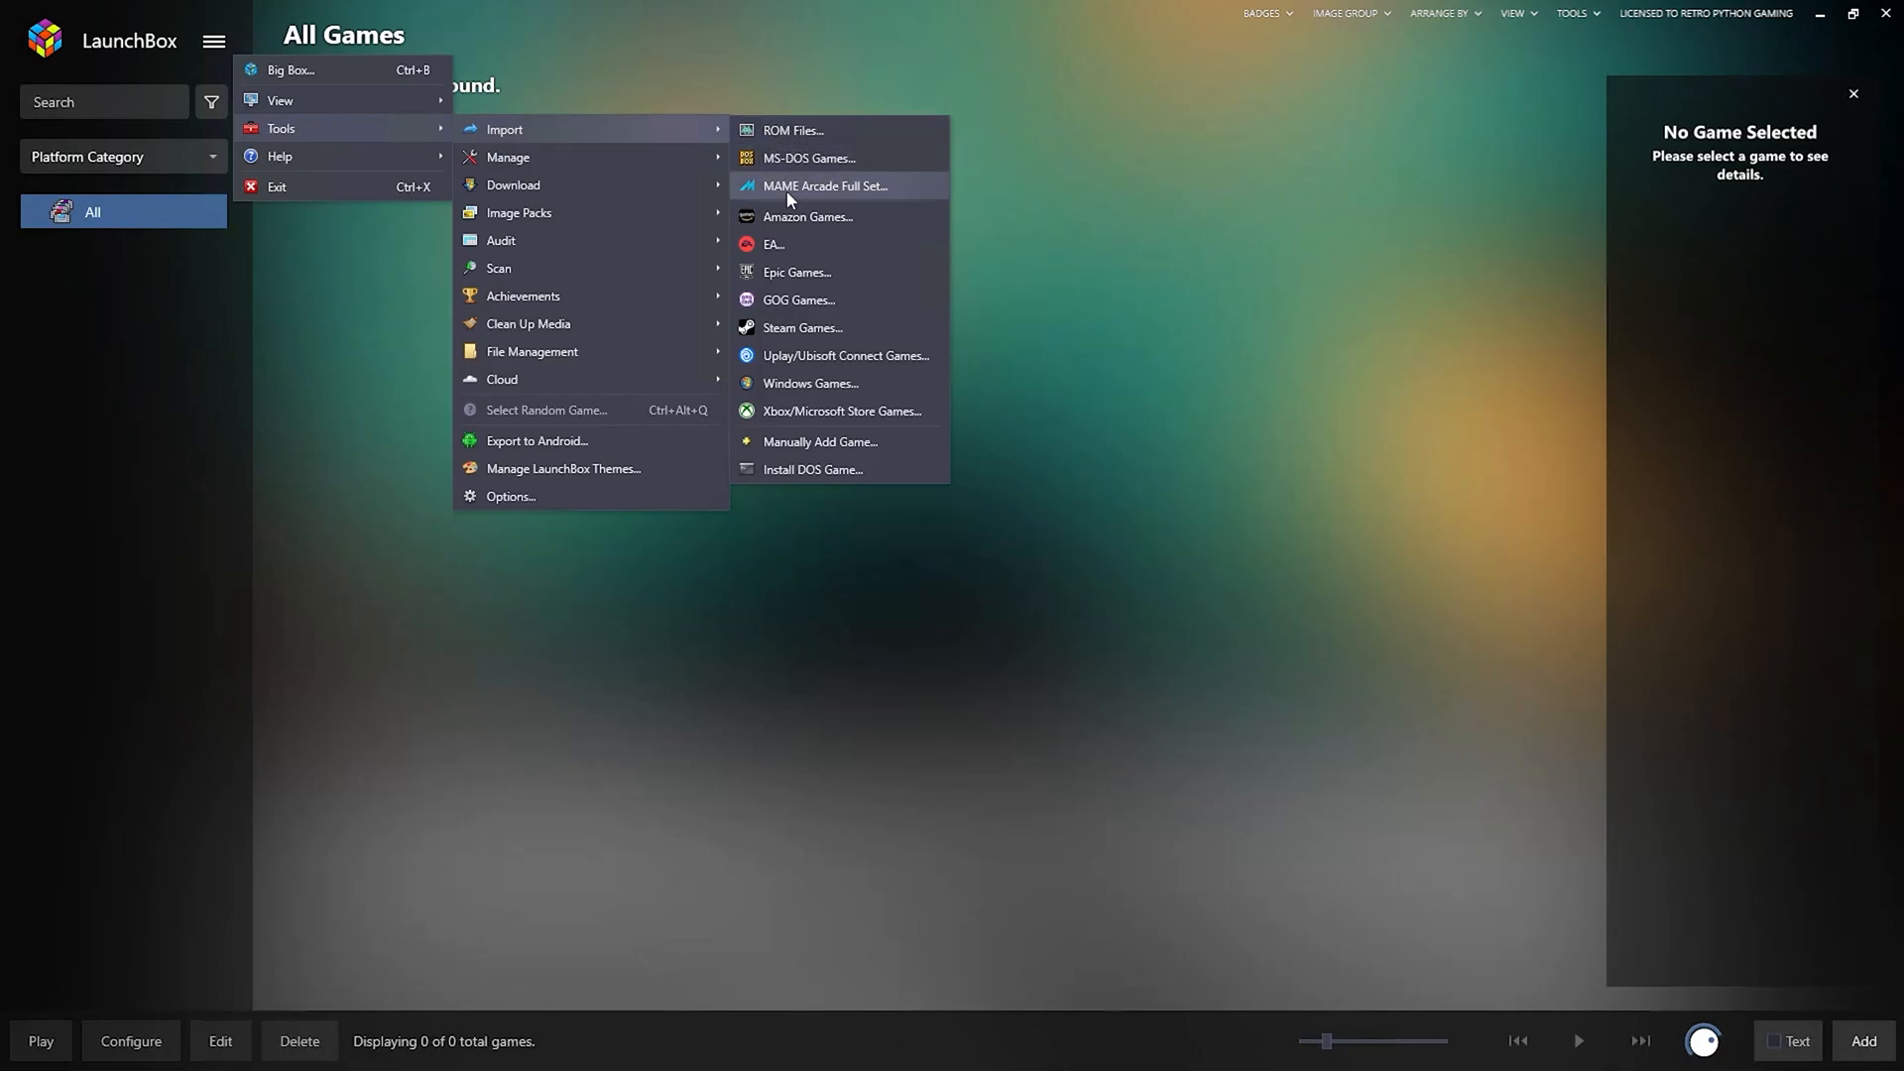
left_click(788, 188)
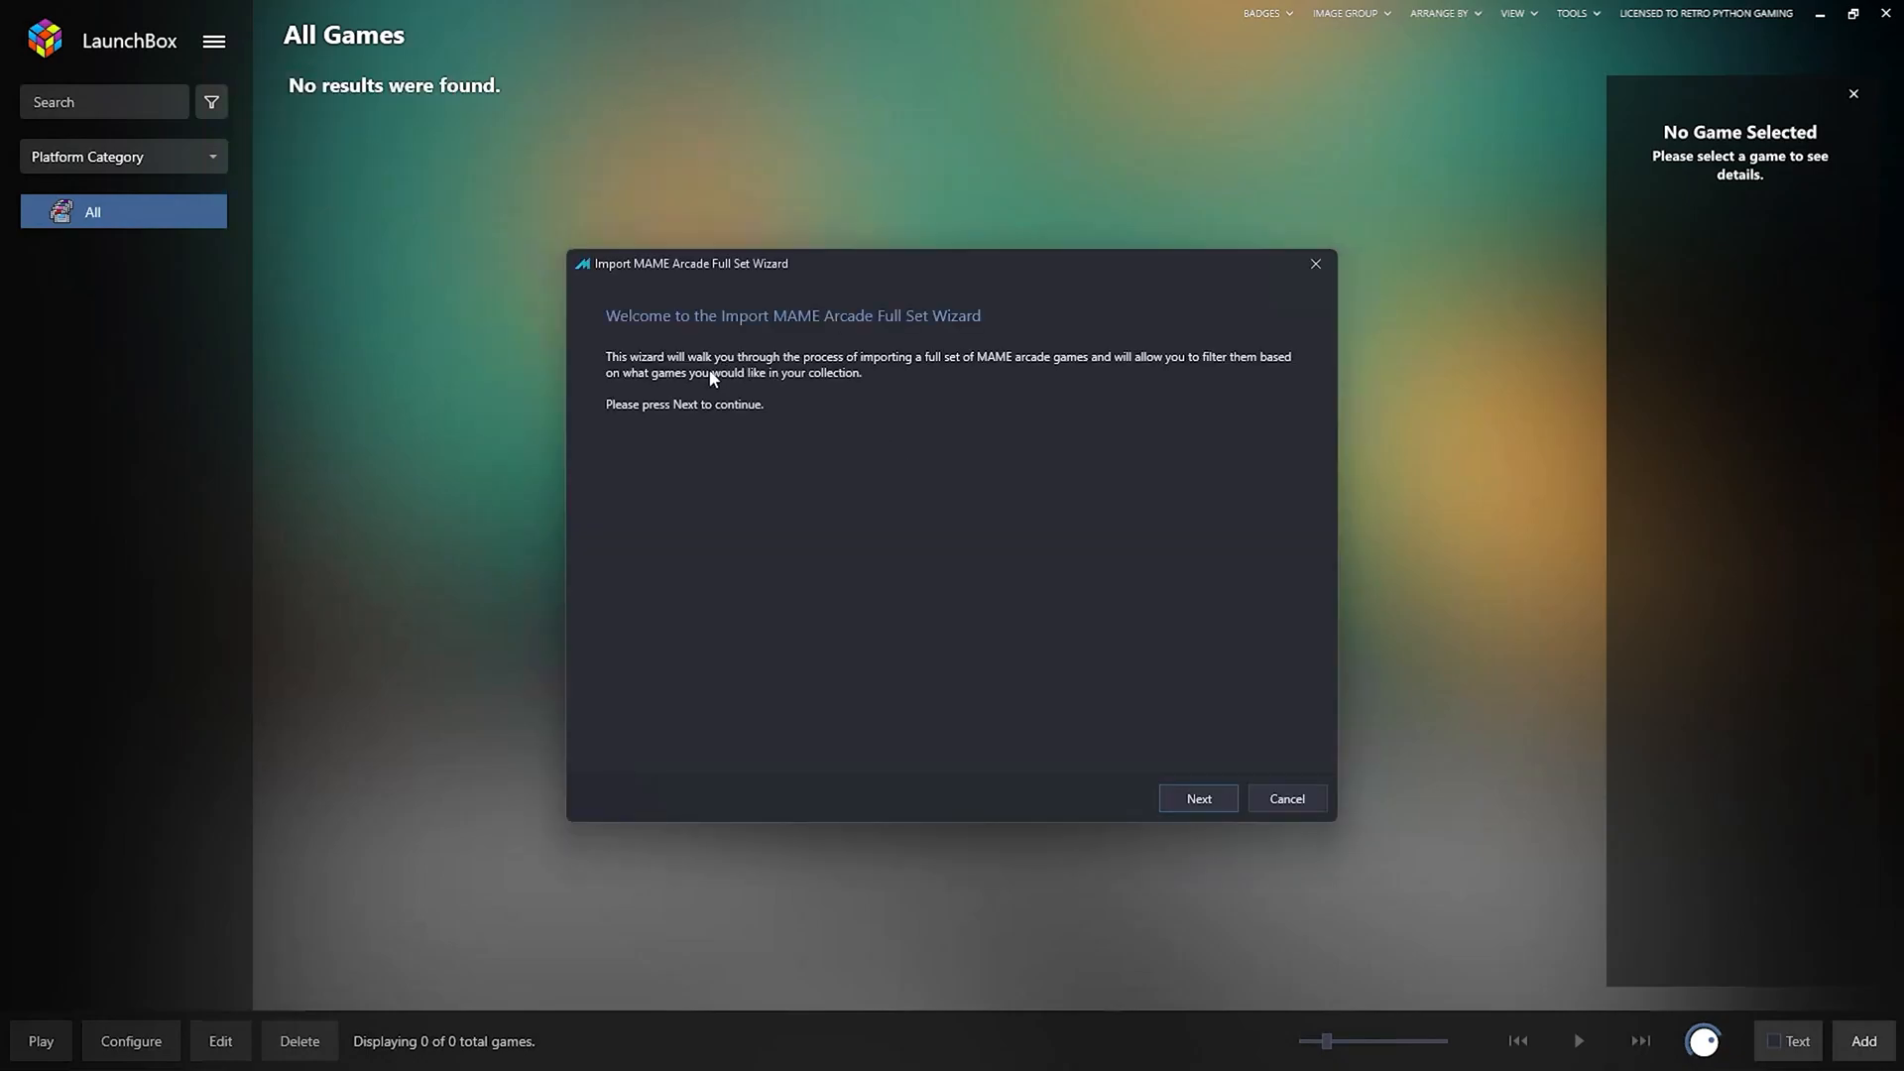
left_click(1193, 799)
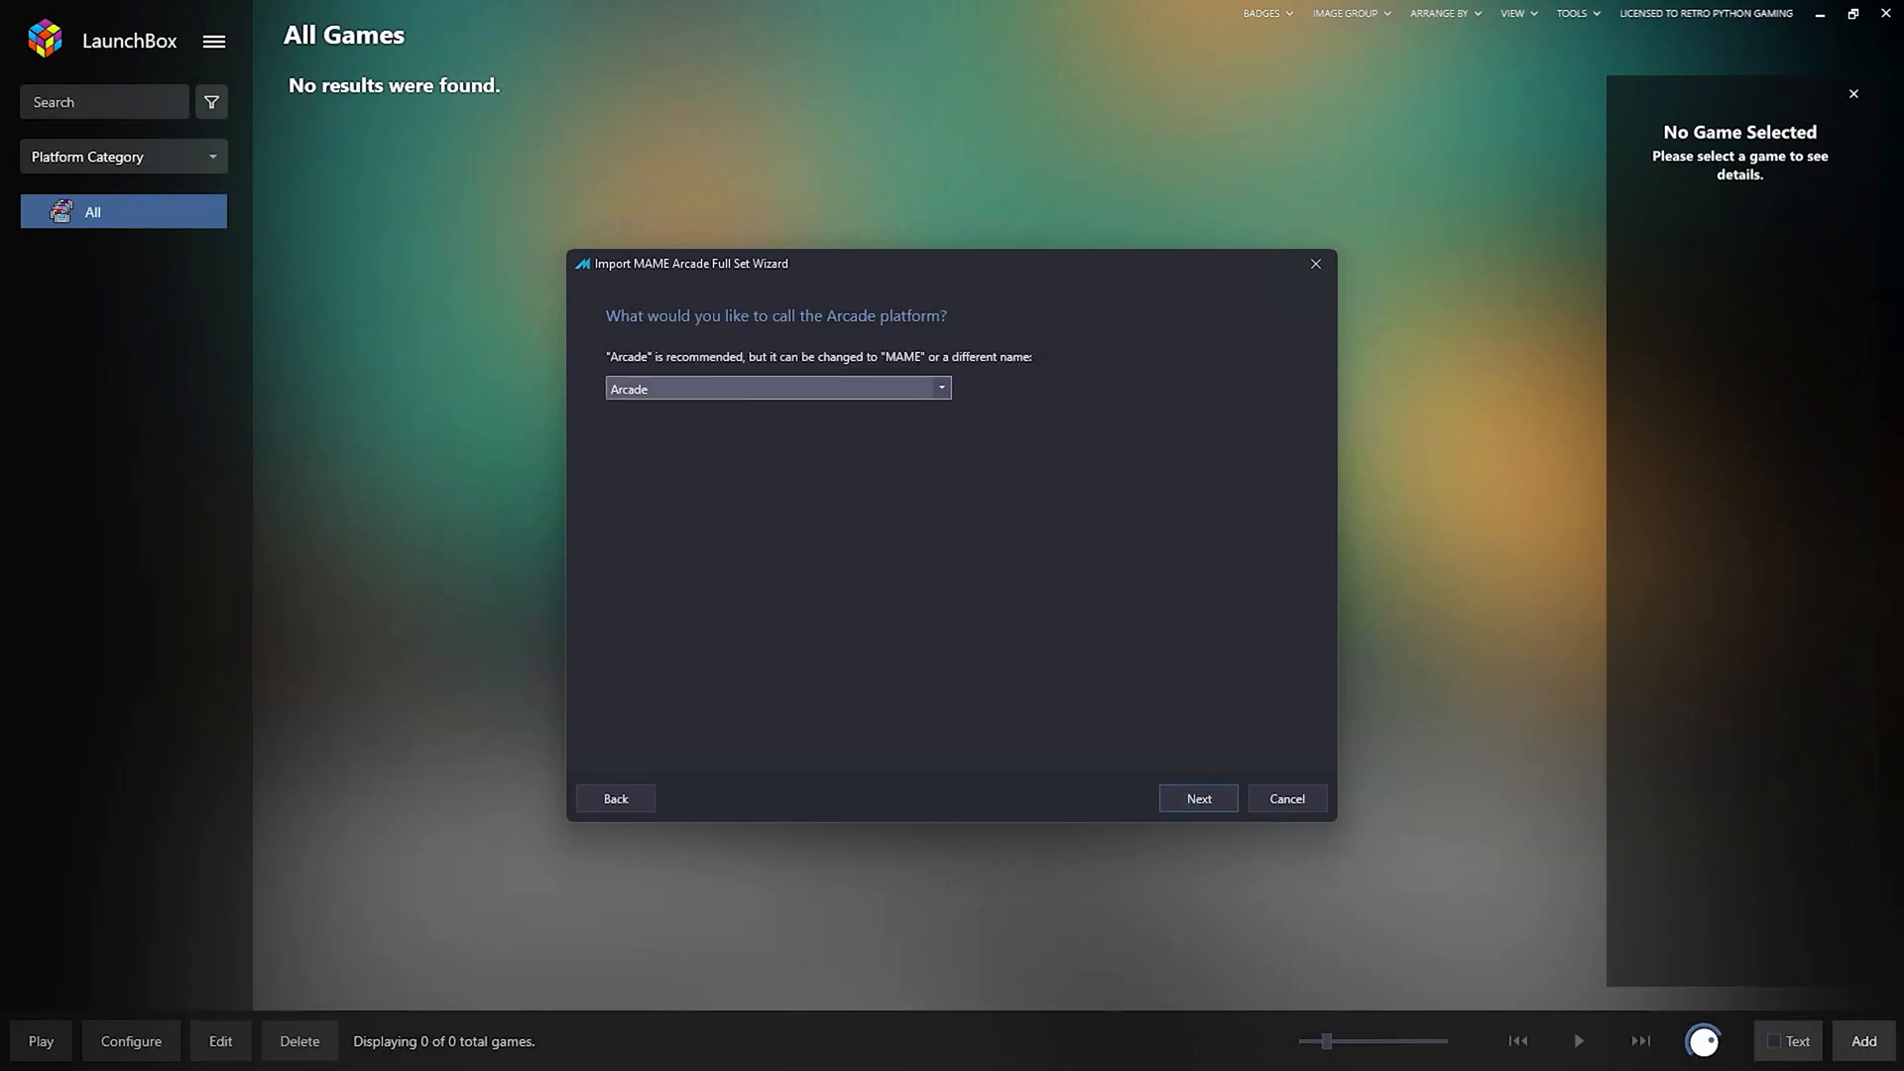
left_click(1199, 800)
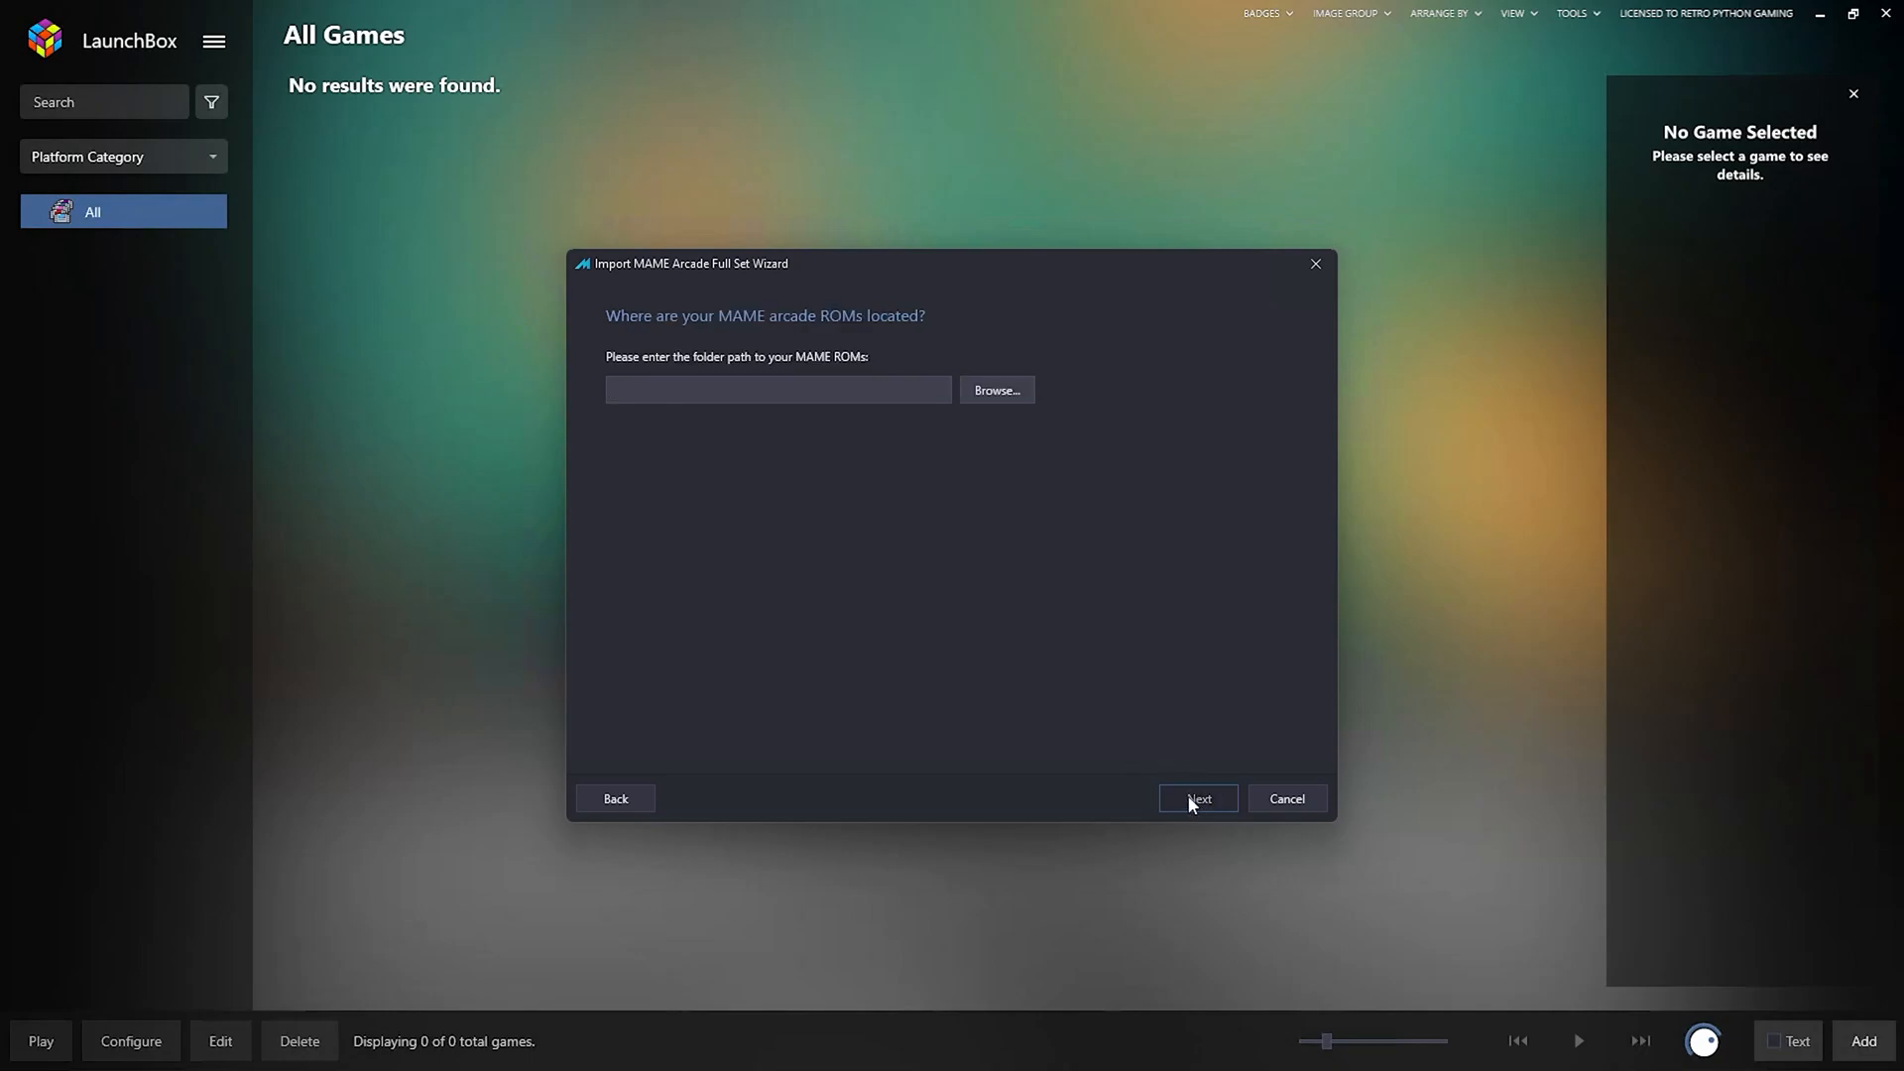
Set the ROM folder to R:\MAME and the full set version to 0.254.
left_click(1002, 388)
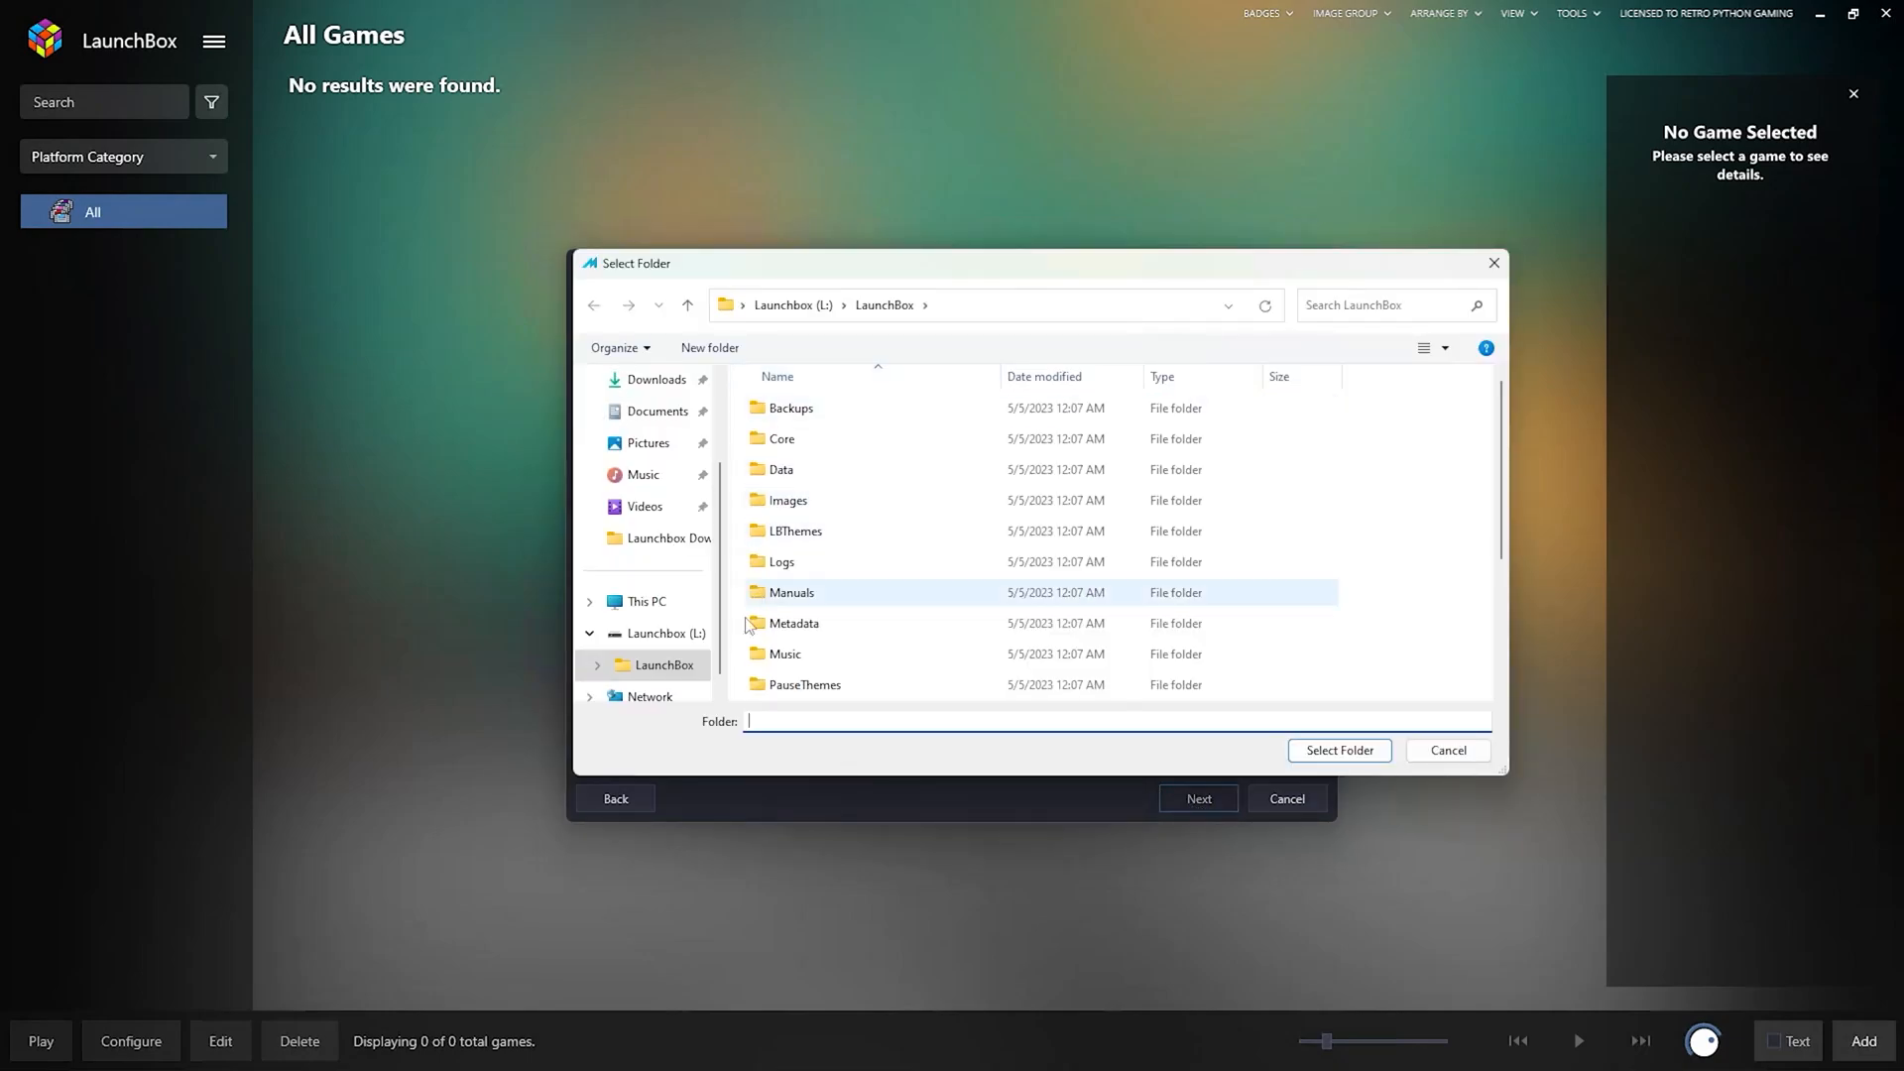
left_click(625, 600)
double_click(783, 508)
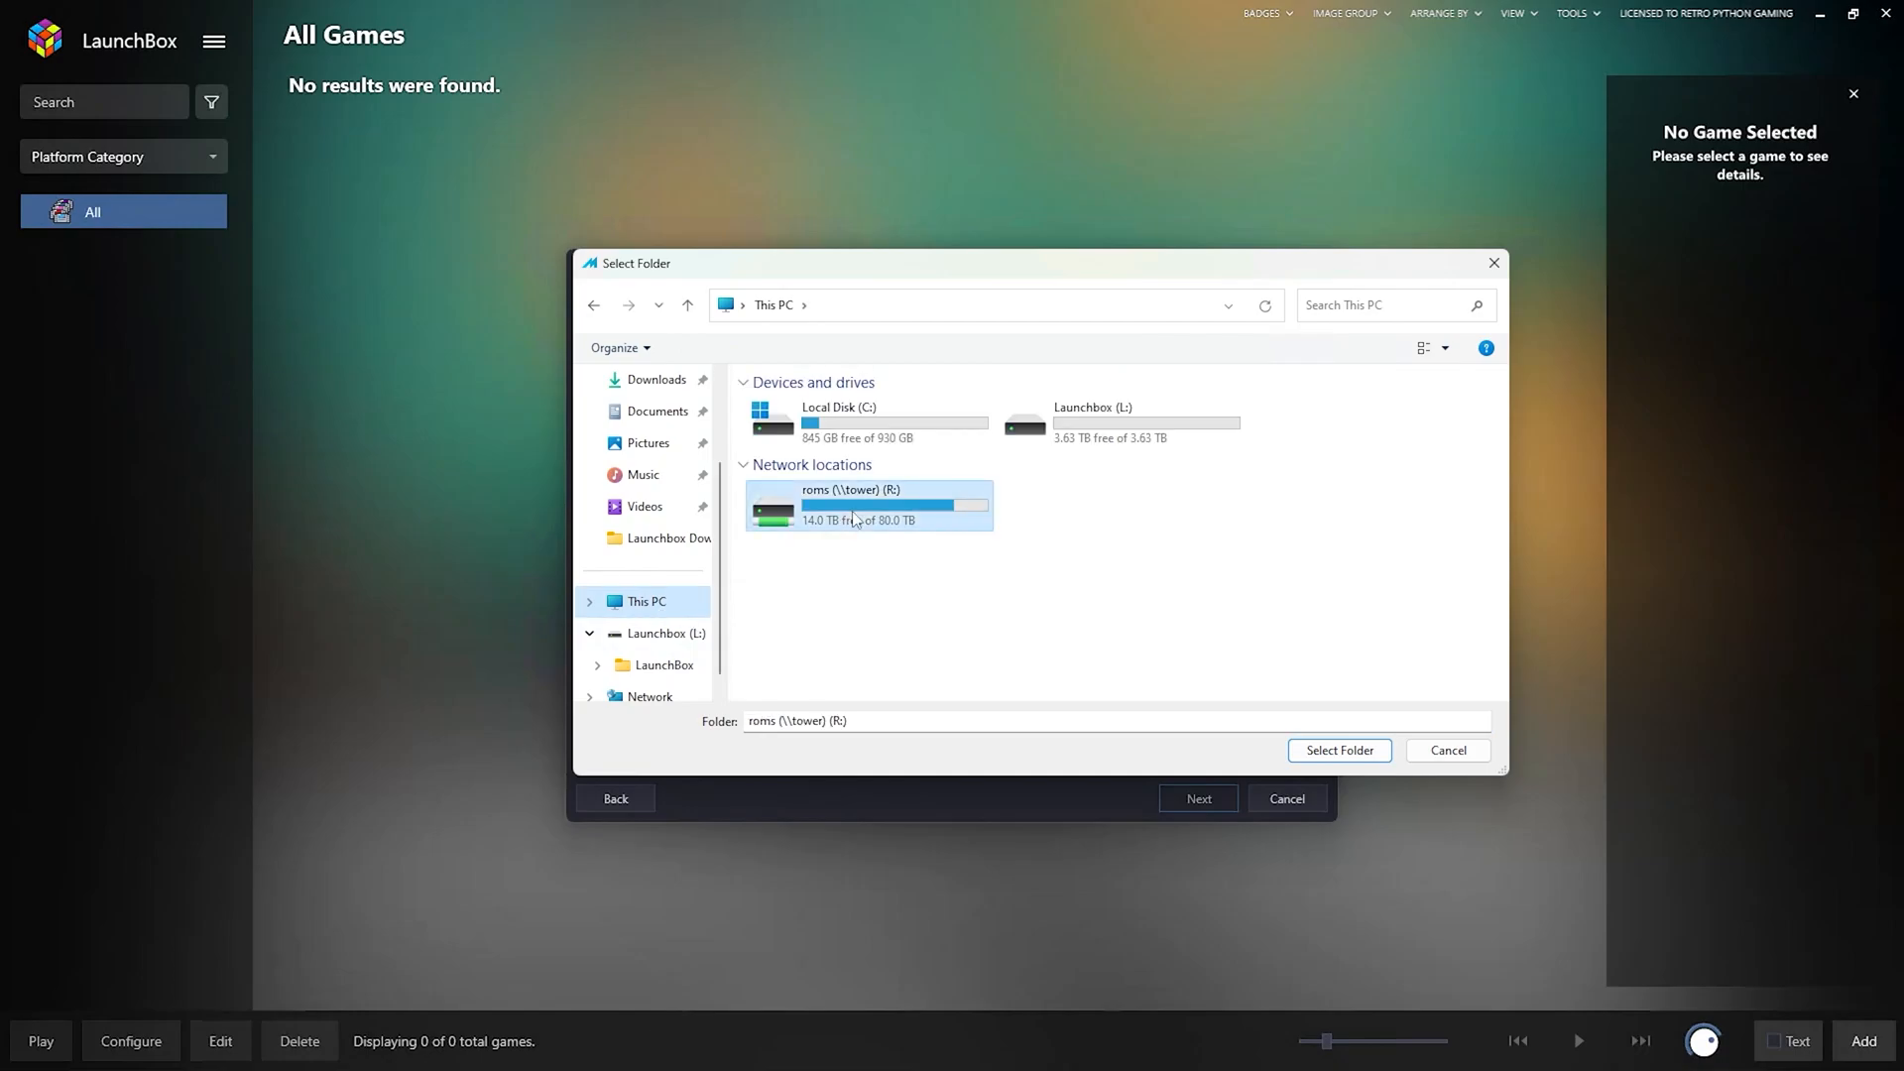
scroll(825, 587, "down", 20)
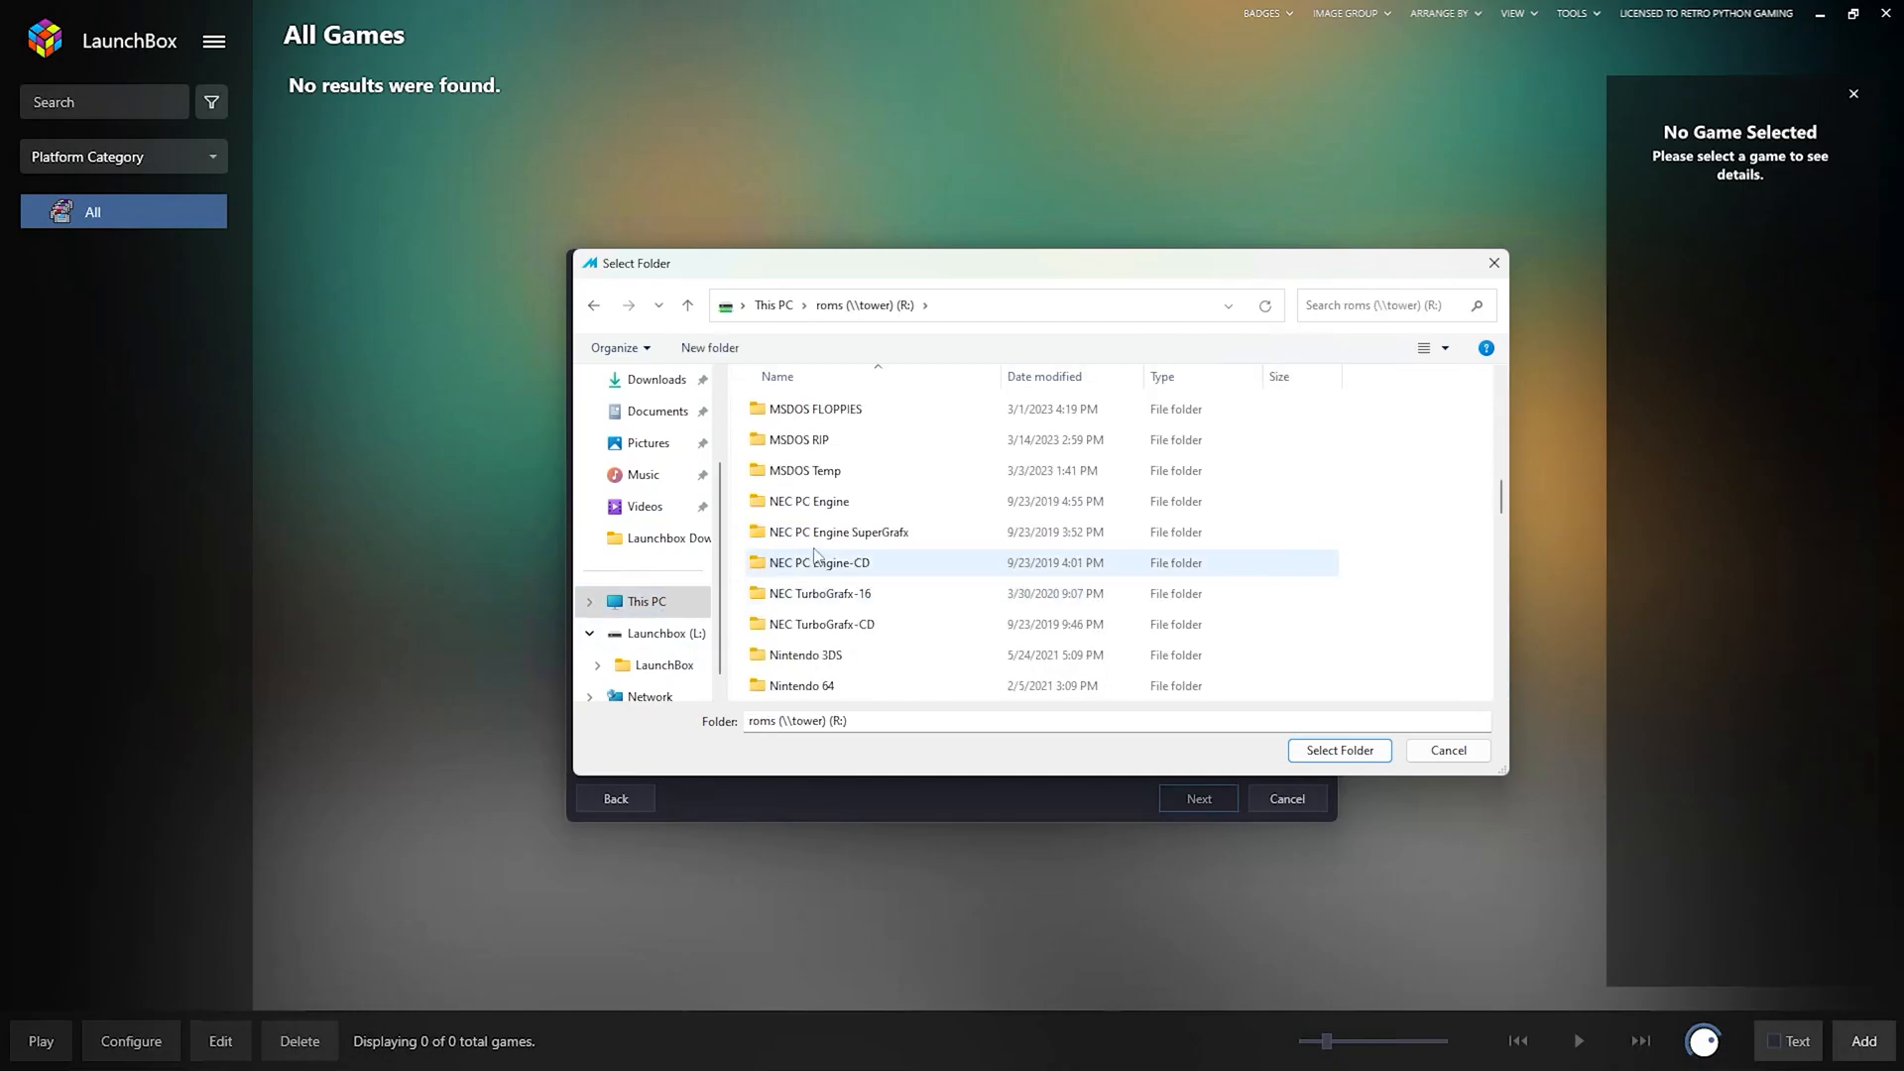
scroll(843, 545, "up", 3)
left_click(788, 465)
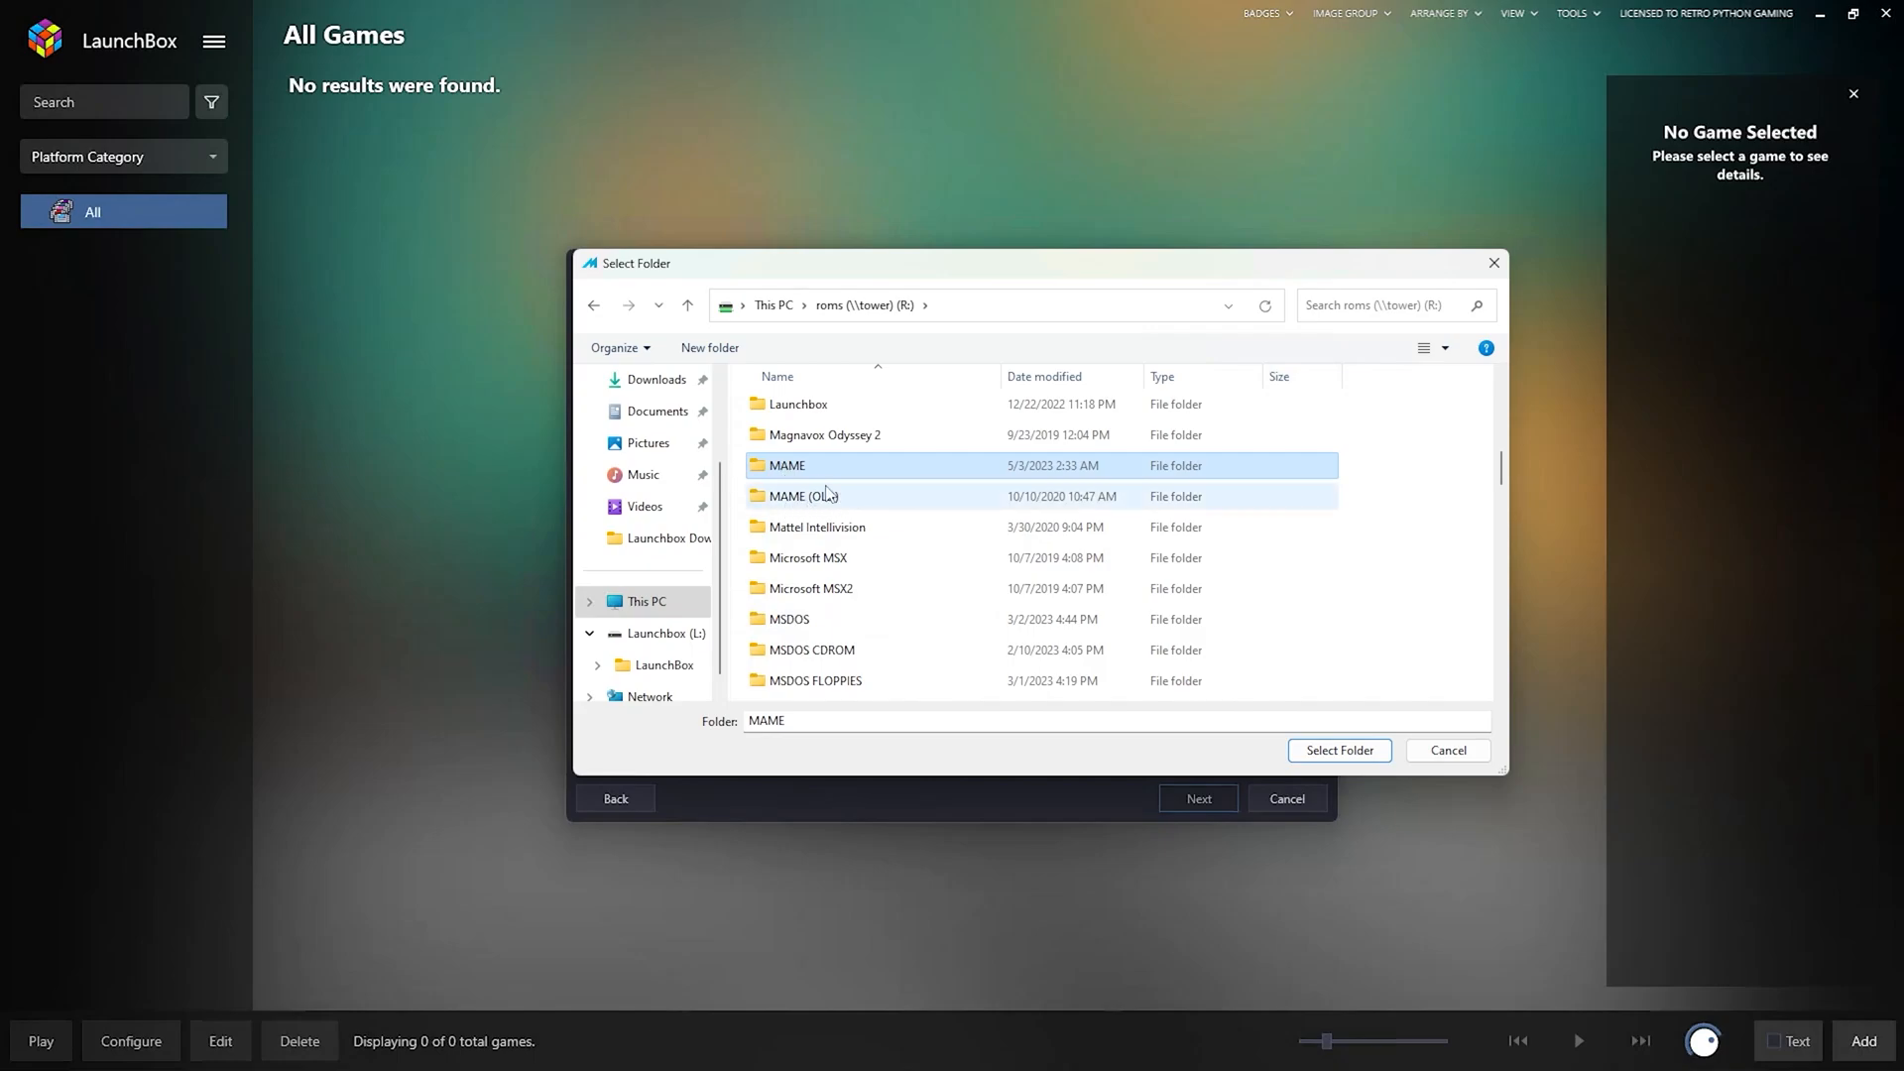
left_click(1317, 751)
left_click(923, 460)
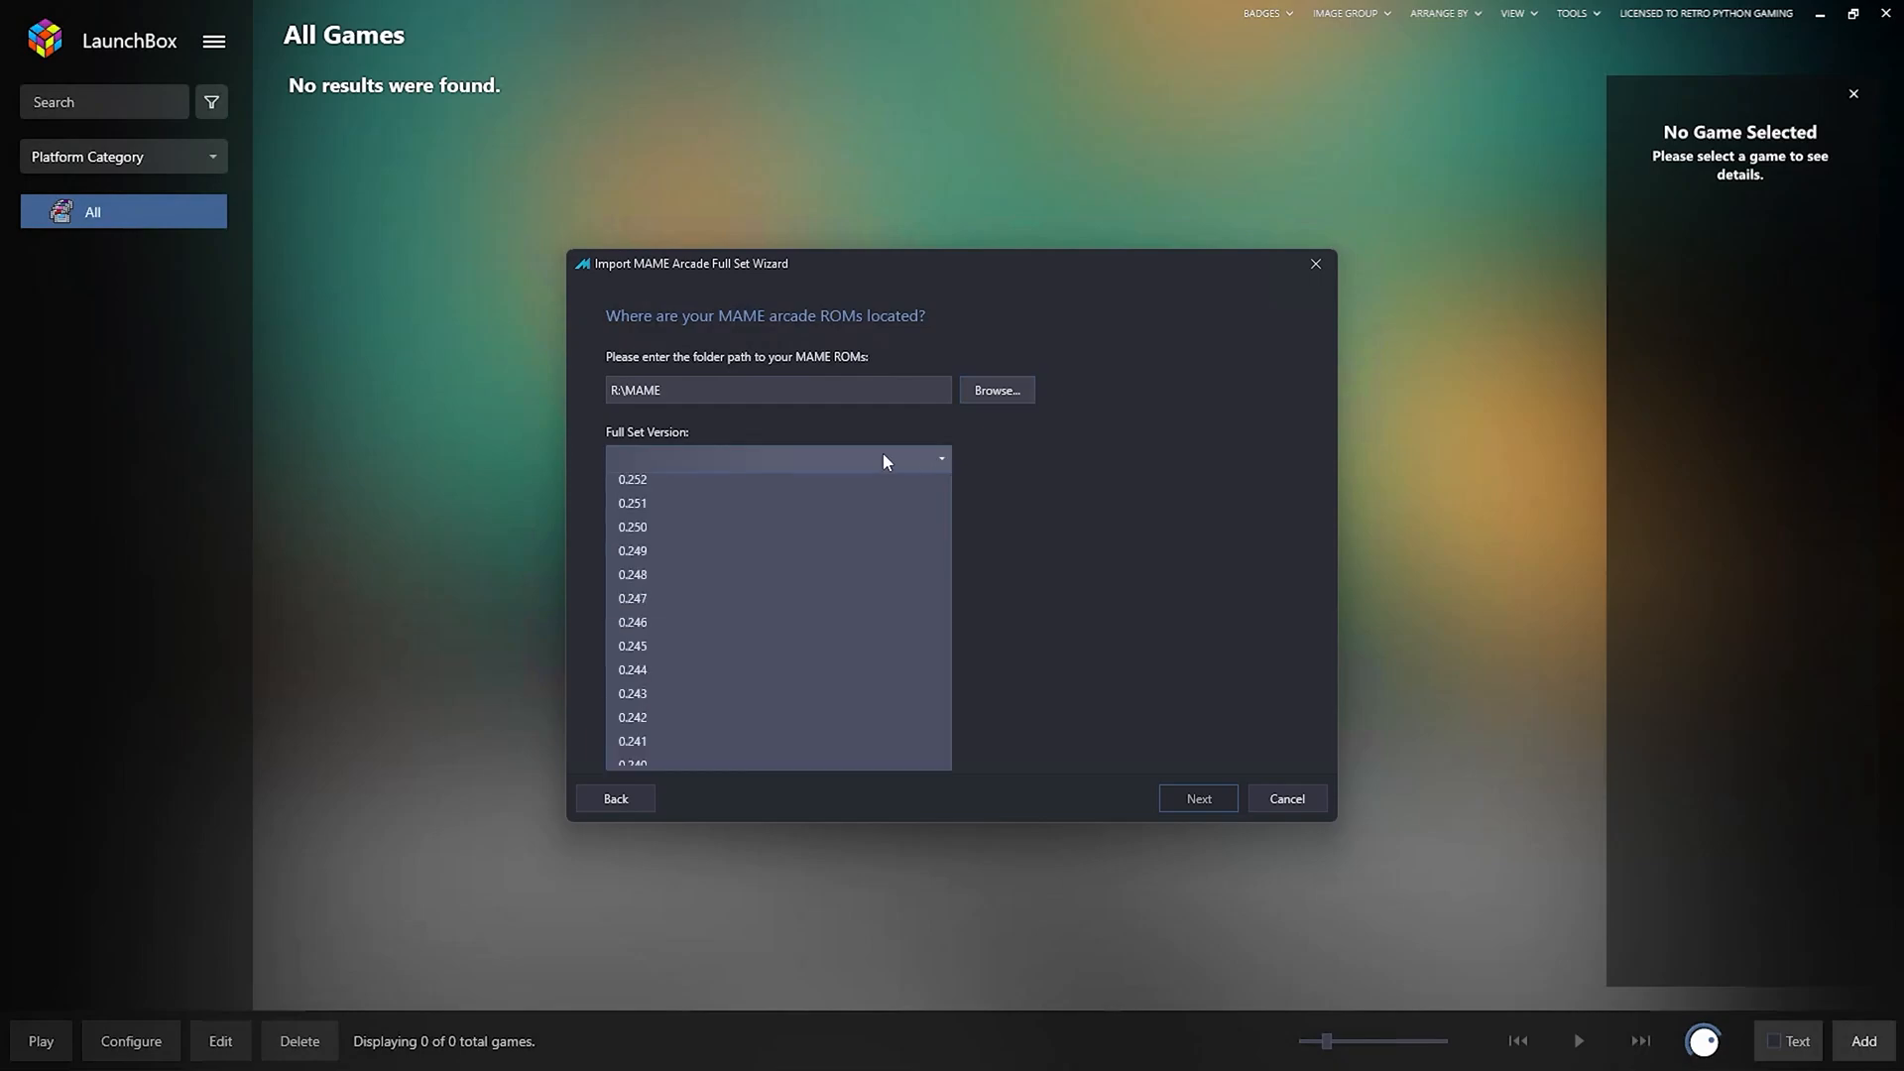
left_click(722, 500)
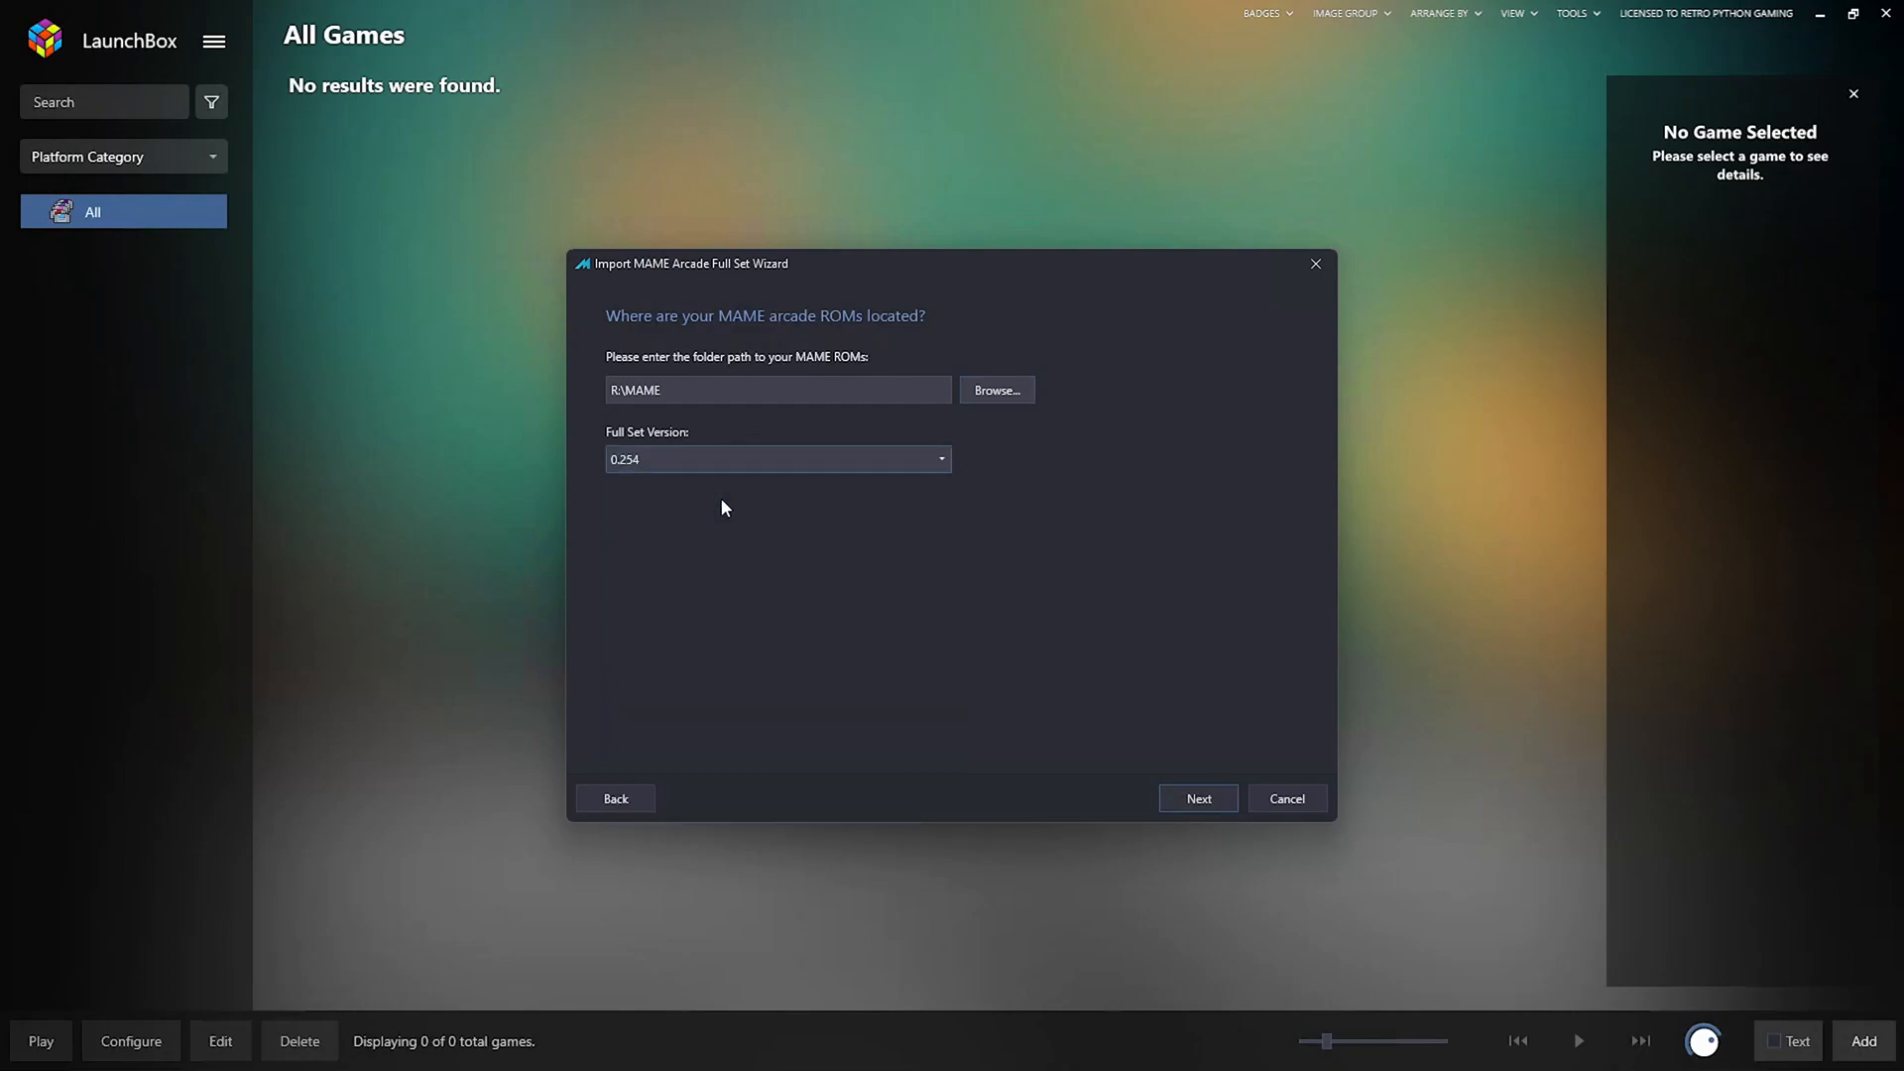
left_click(1207, 794)
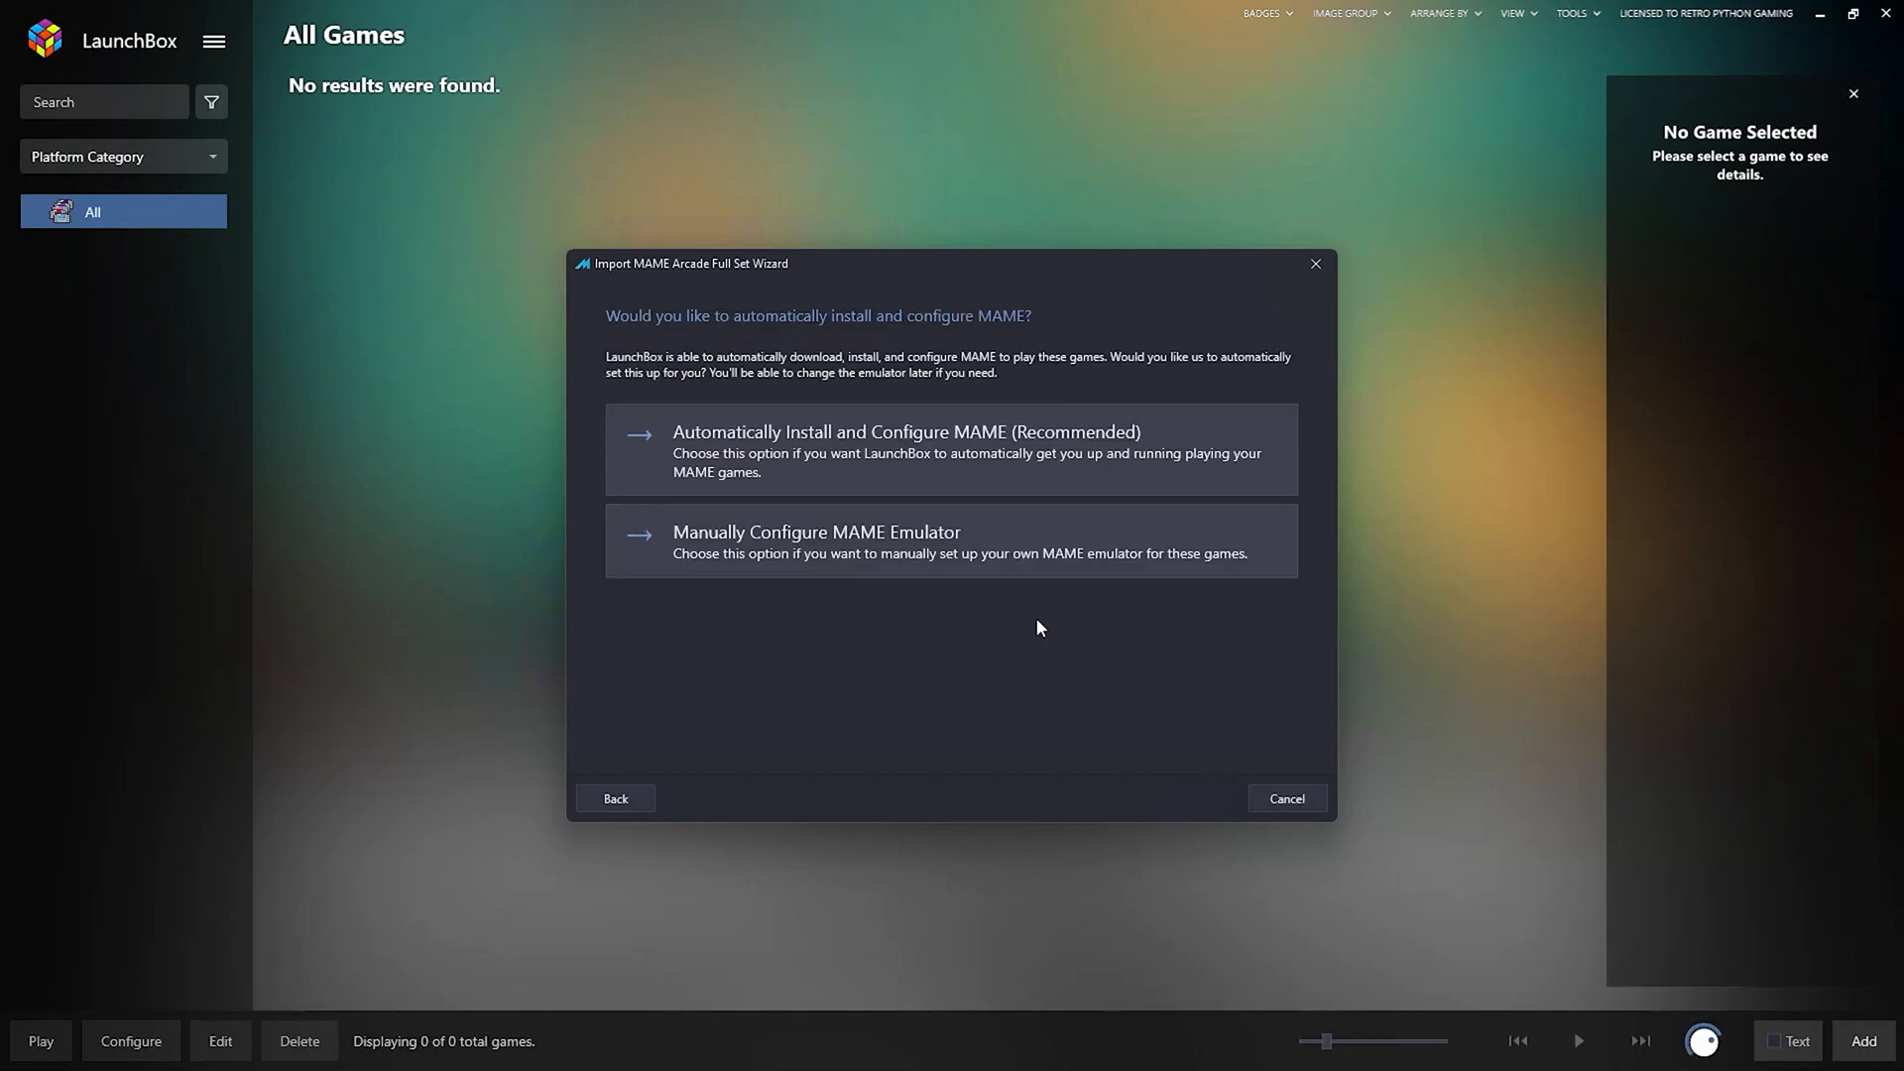
Choose Automatically Install and Configure MAME (Recommended).
left_click(742, 455)
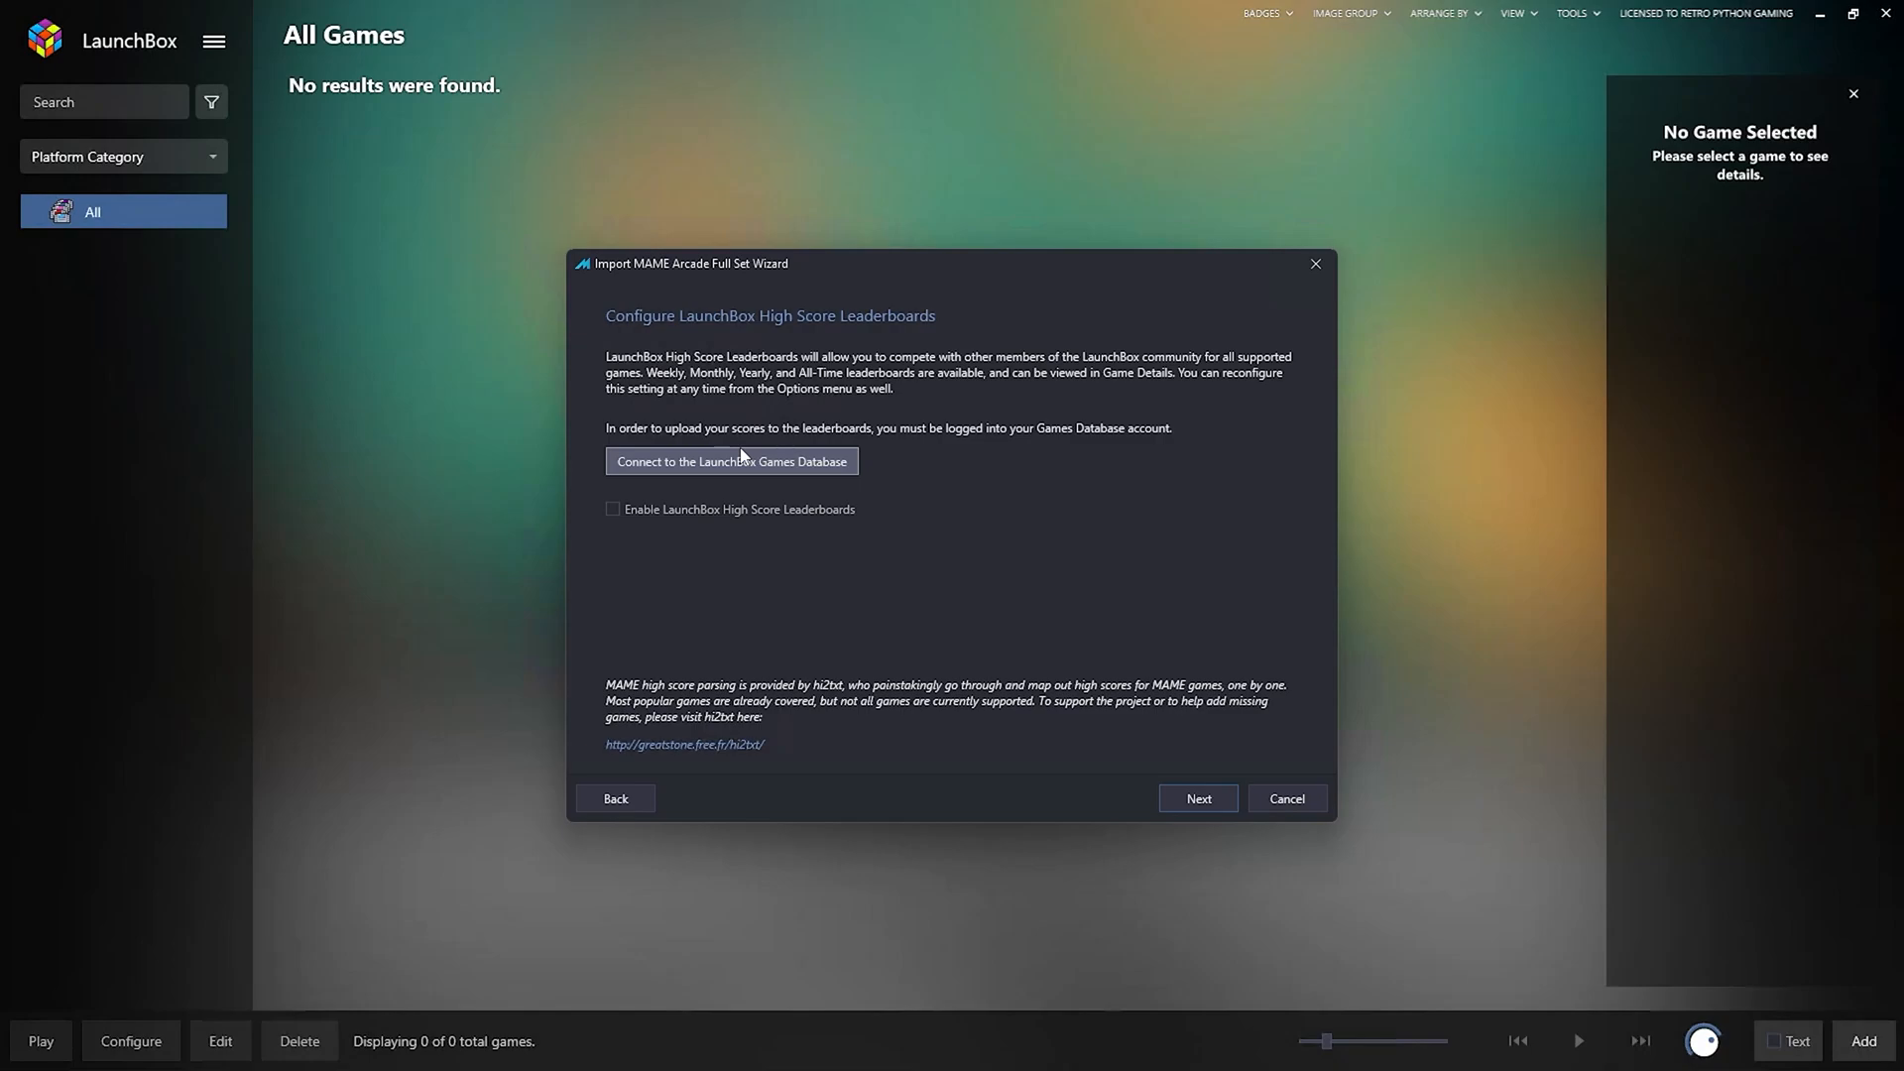
Sign in to the LaunchBox Games Database with the account e-mail and password, answer the sync prompt, and continue.
left_click(670, 469)
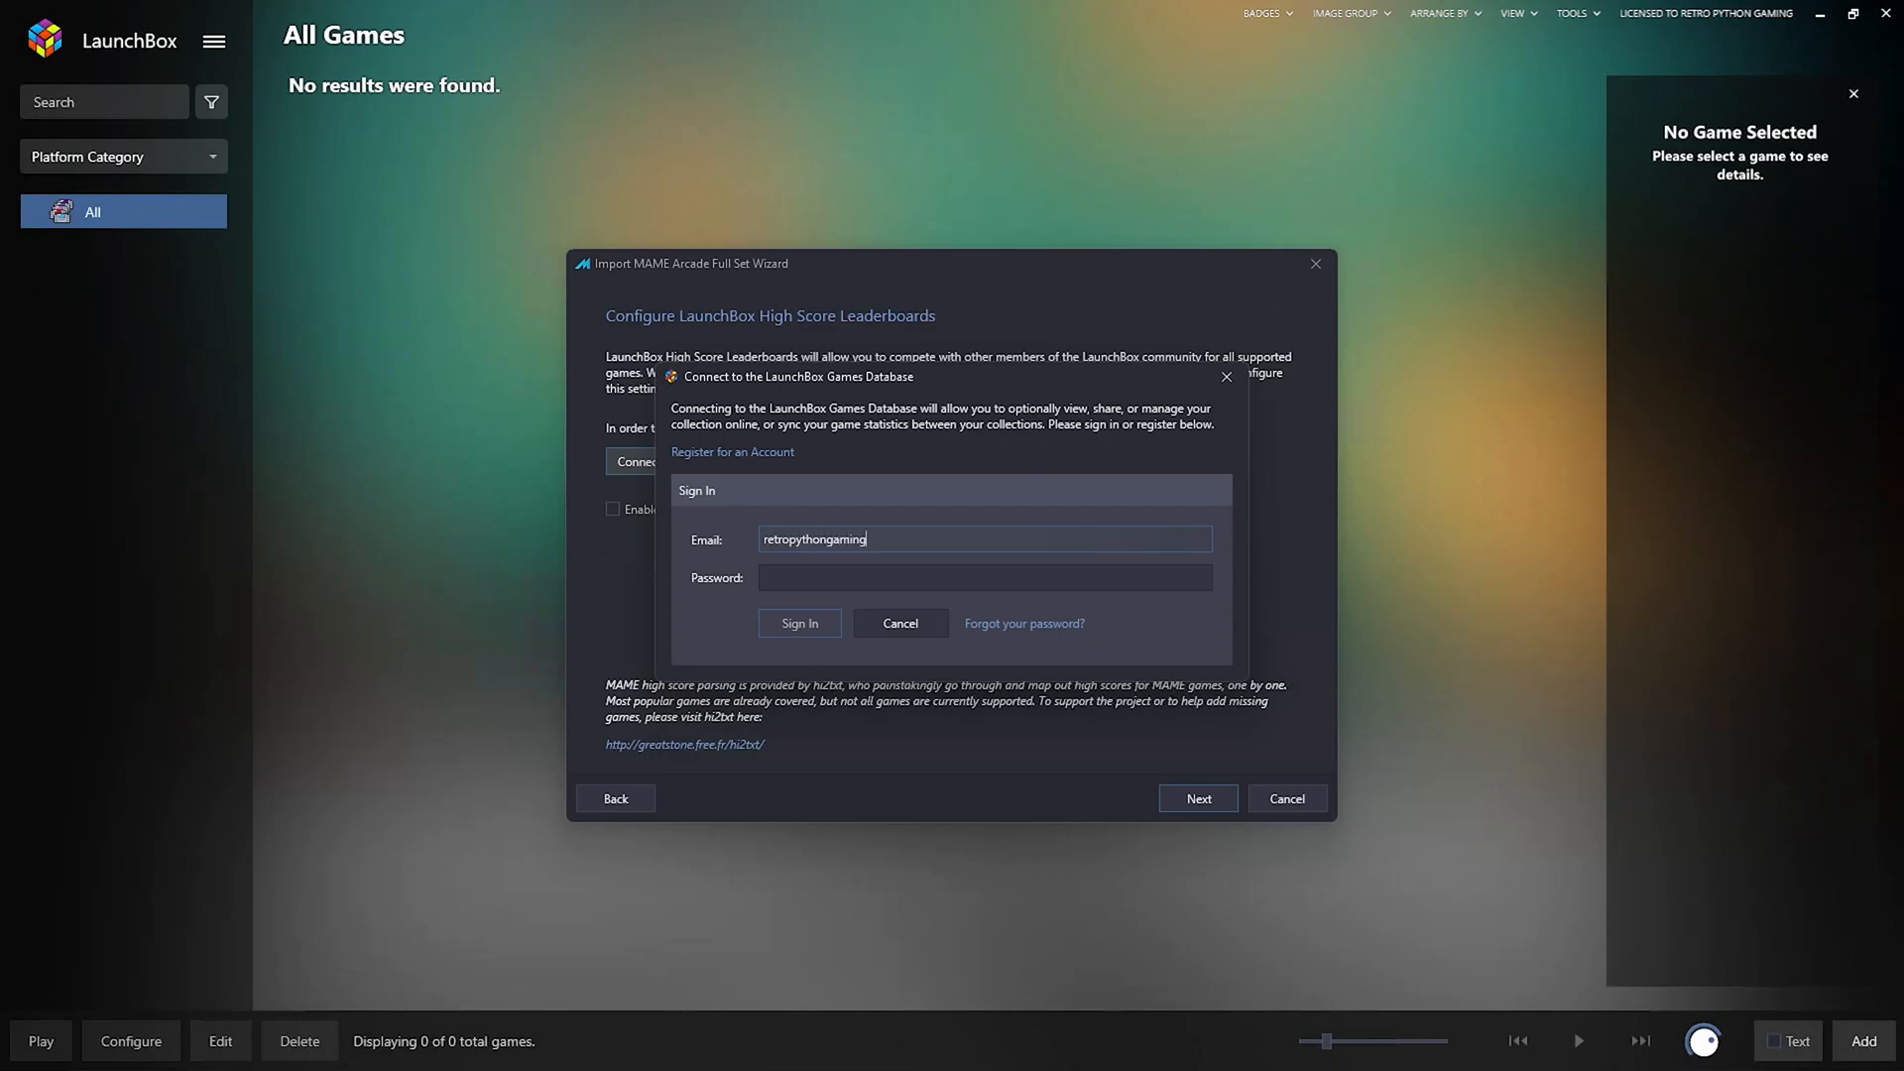
key("Tab")
type("••••••••••")
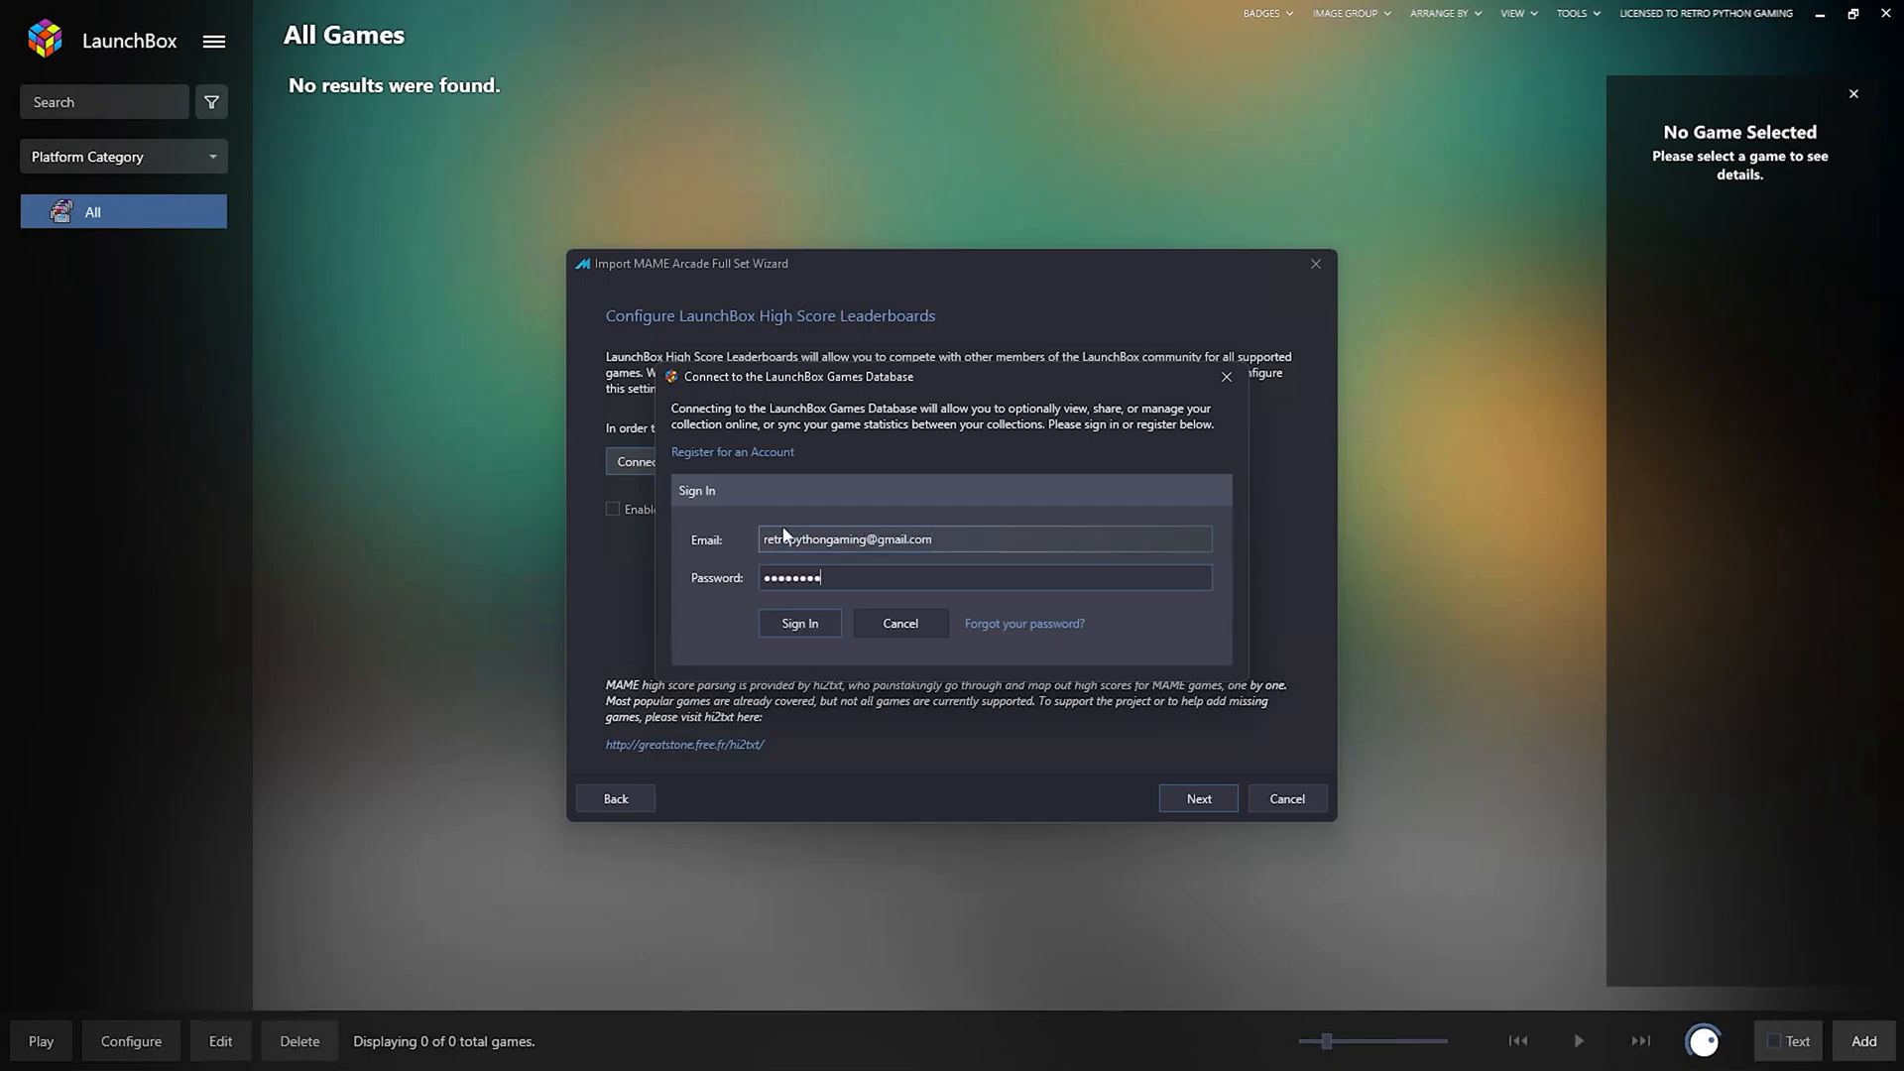
type("•••")
key("Return")
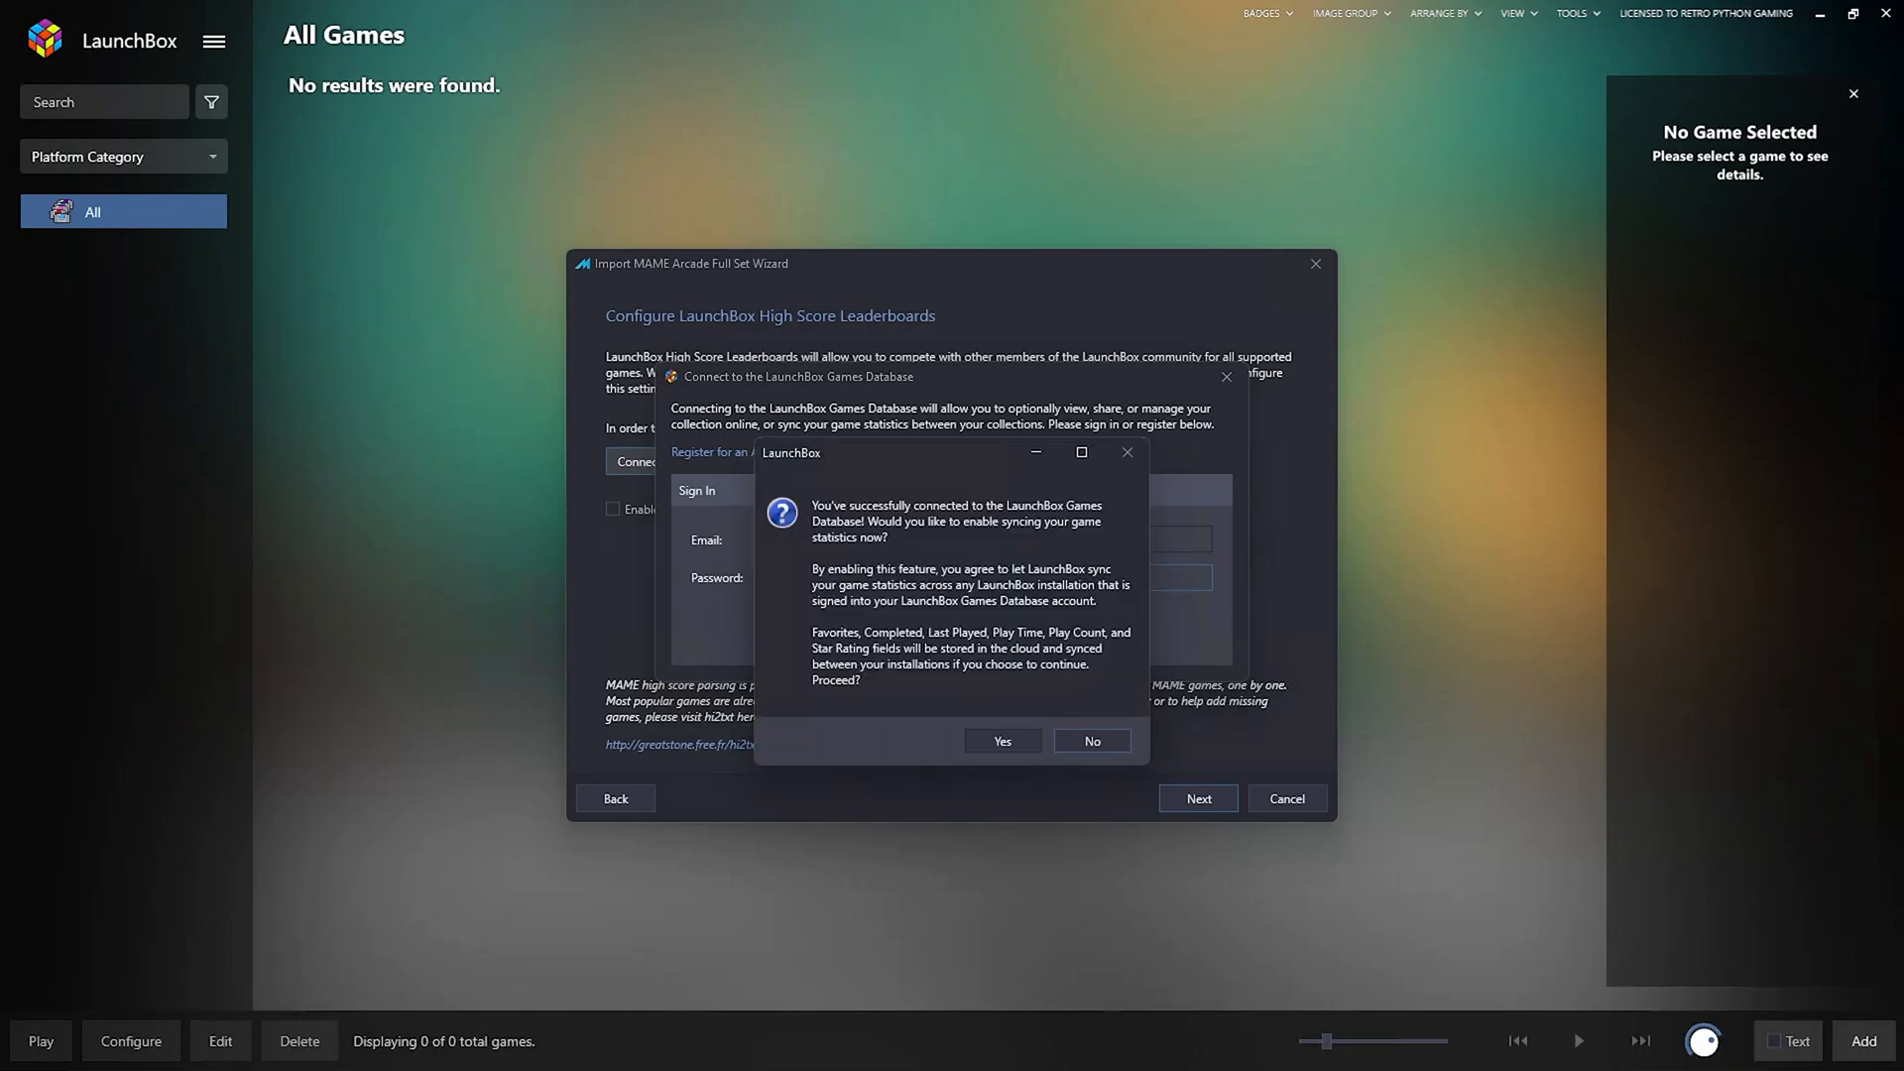
left_click(990, 751)
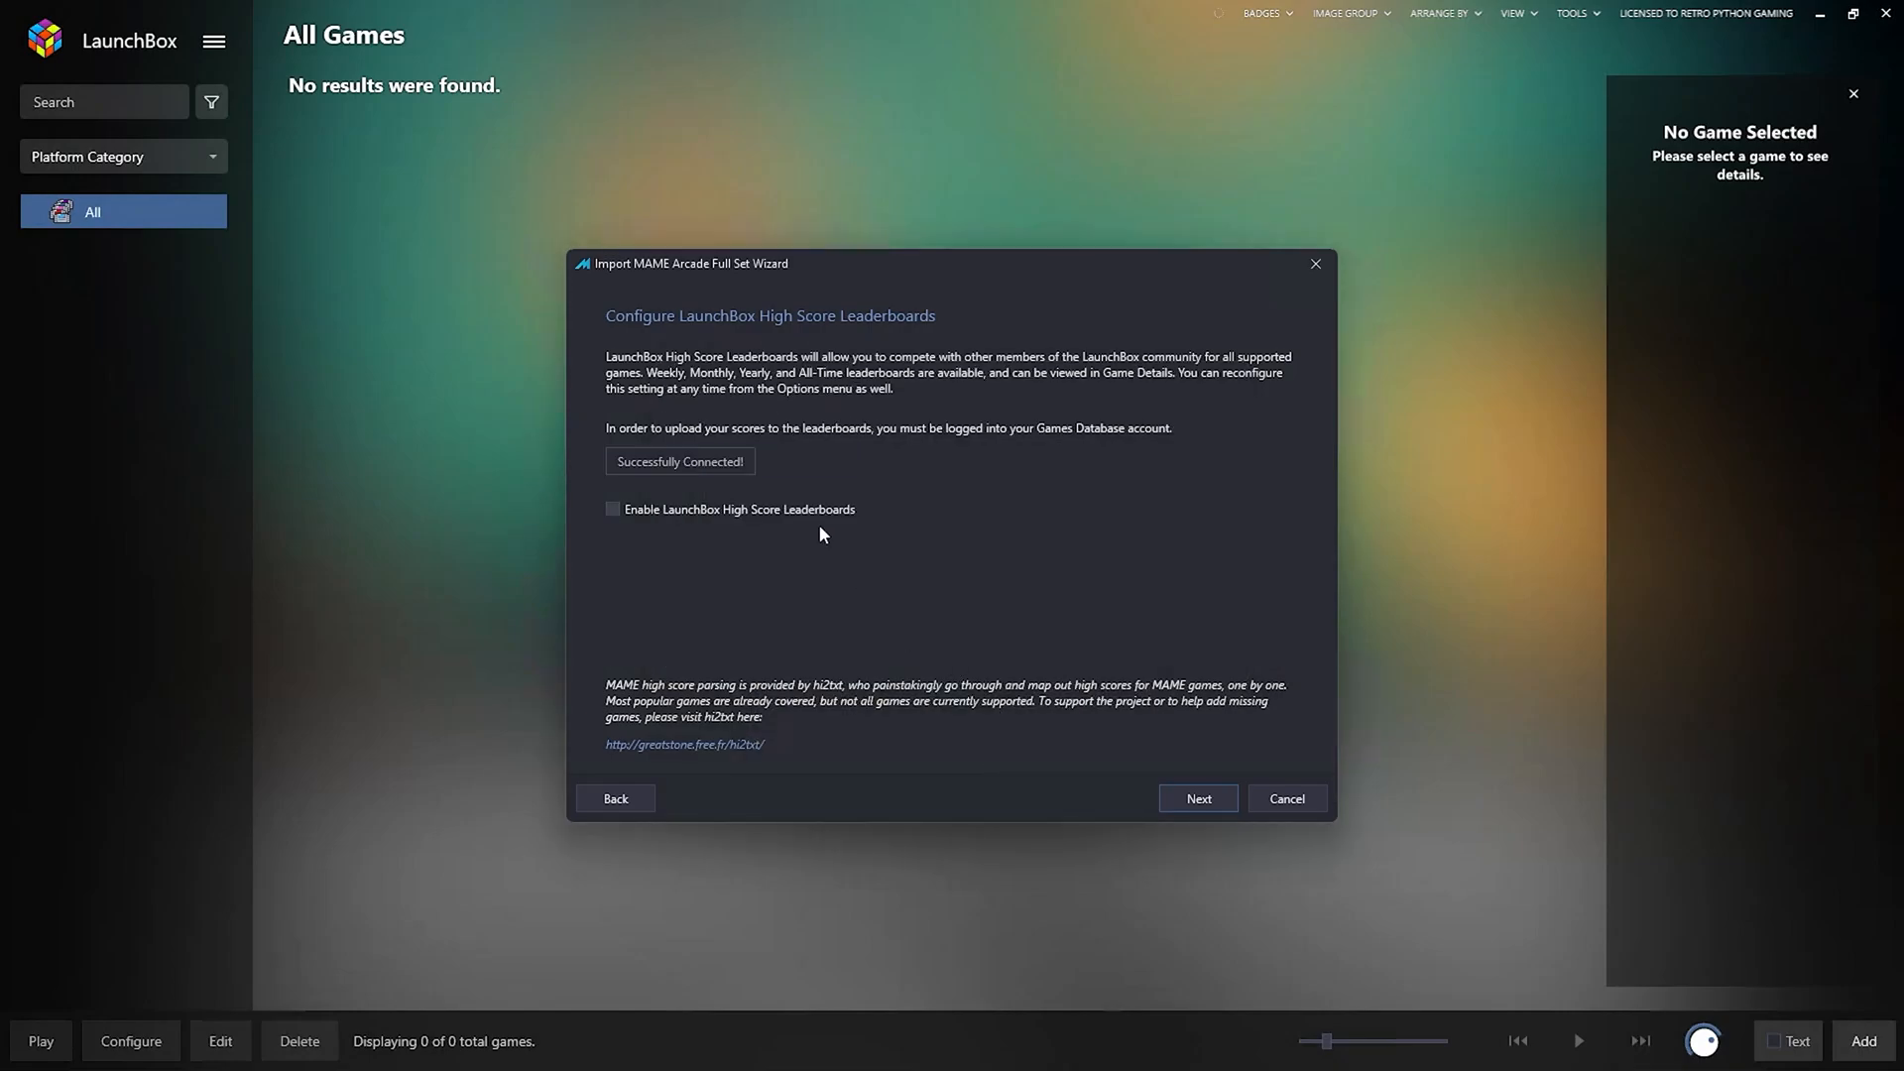
left_click(1207, 803)
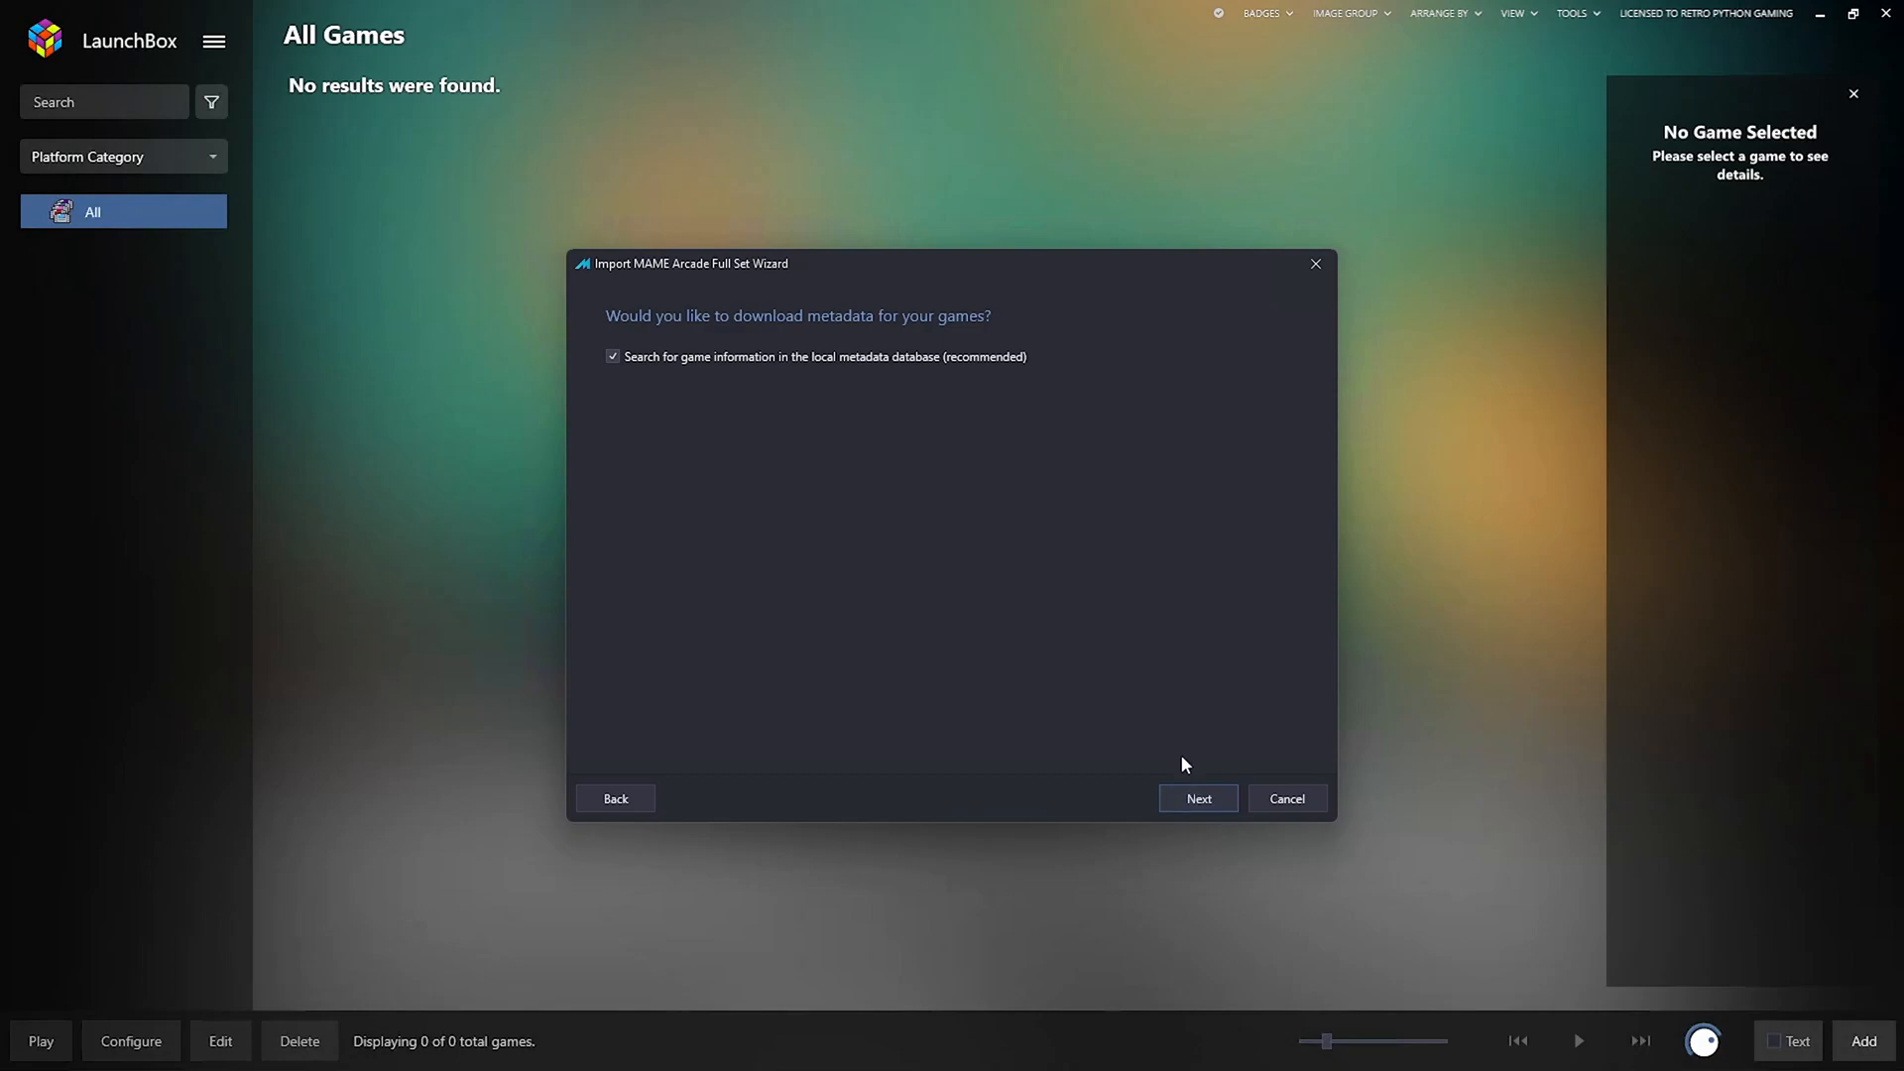
Keep local metadata search and all image types checked, advancing to the EmuMovies media page.
left_click(1188, 803)
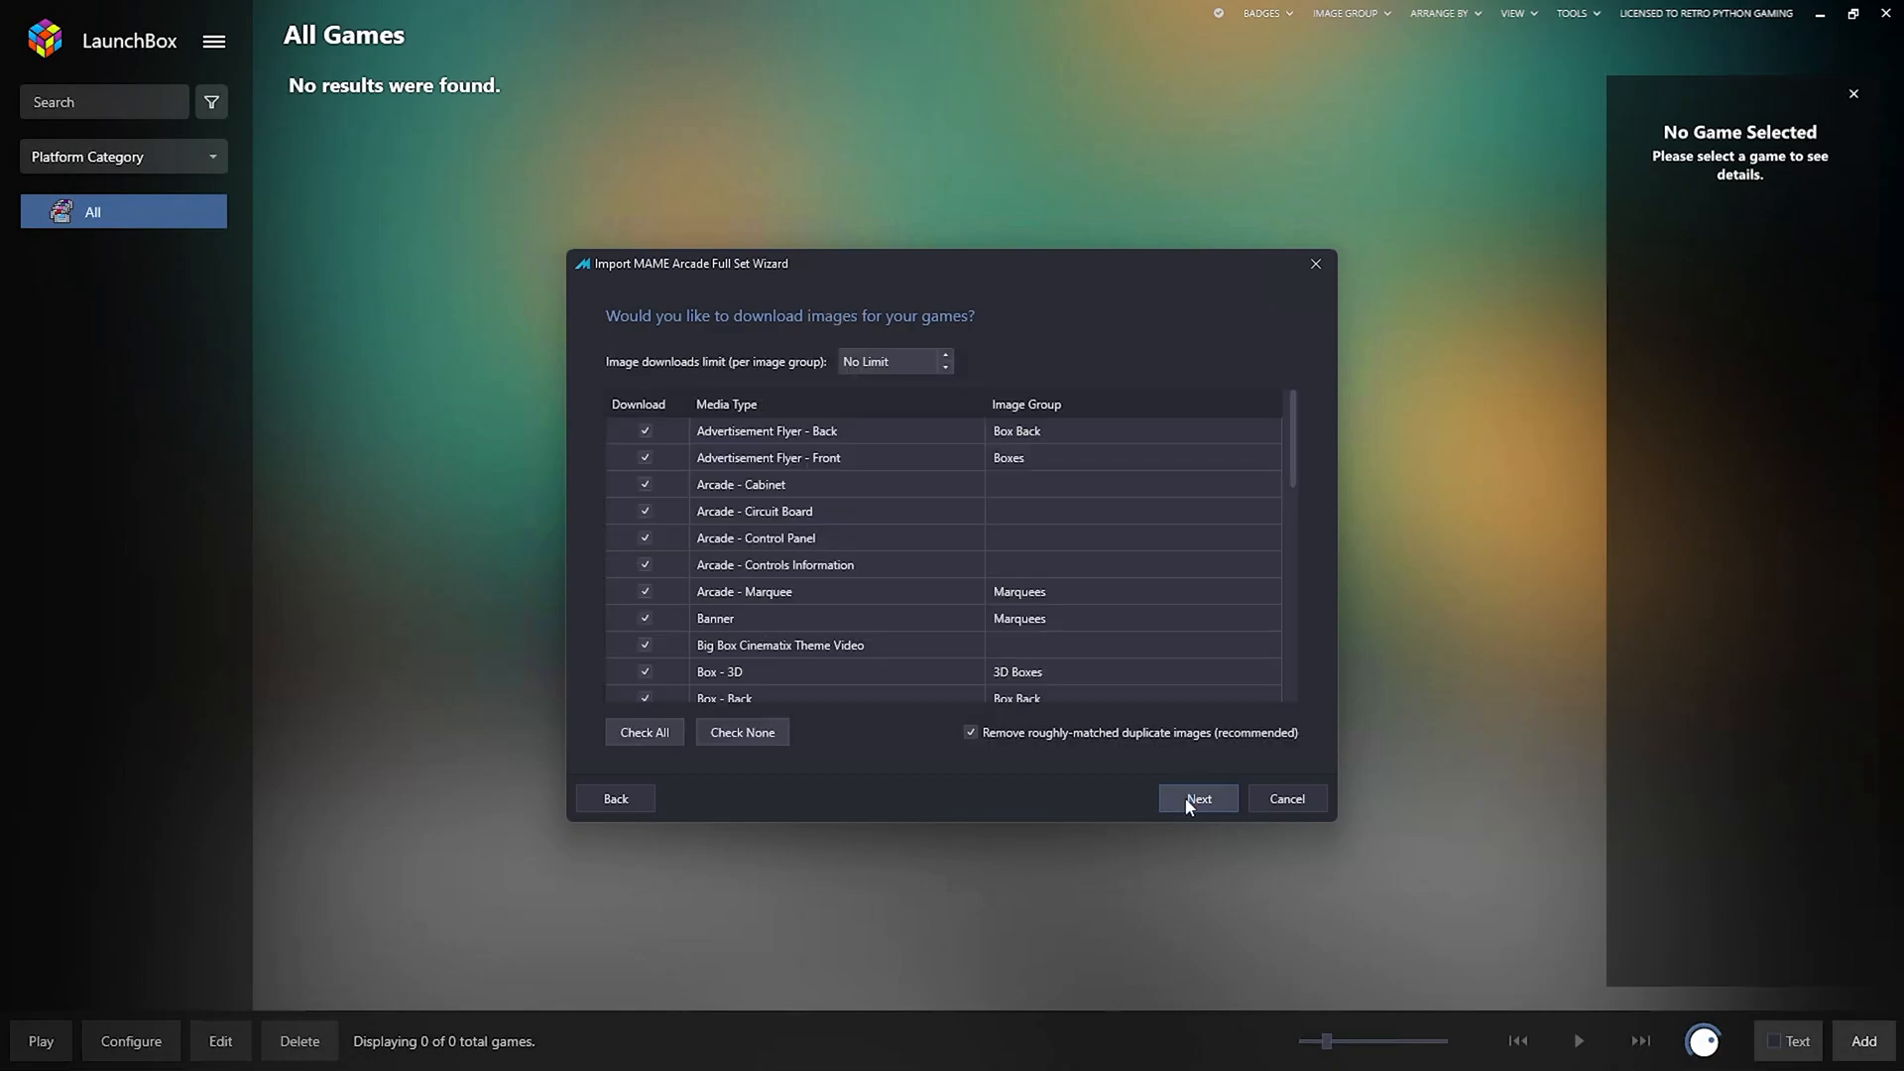
left_click_drag(1294, 433, 1300, 697)
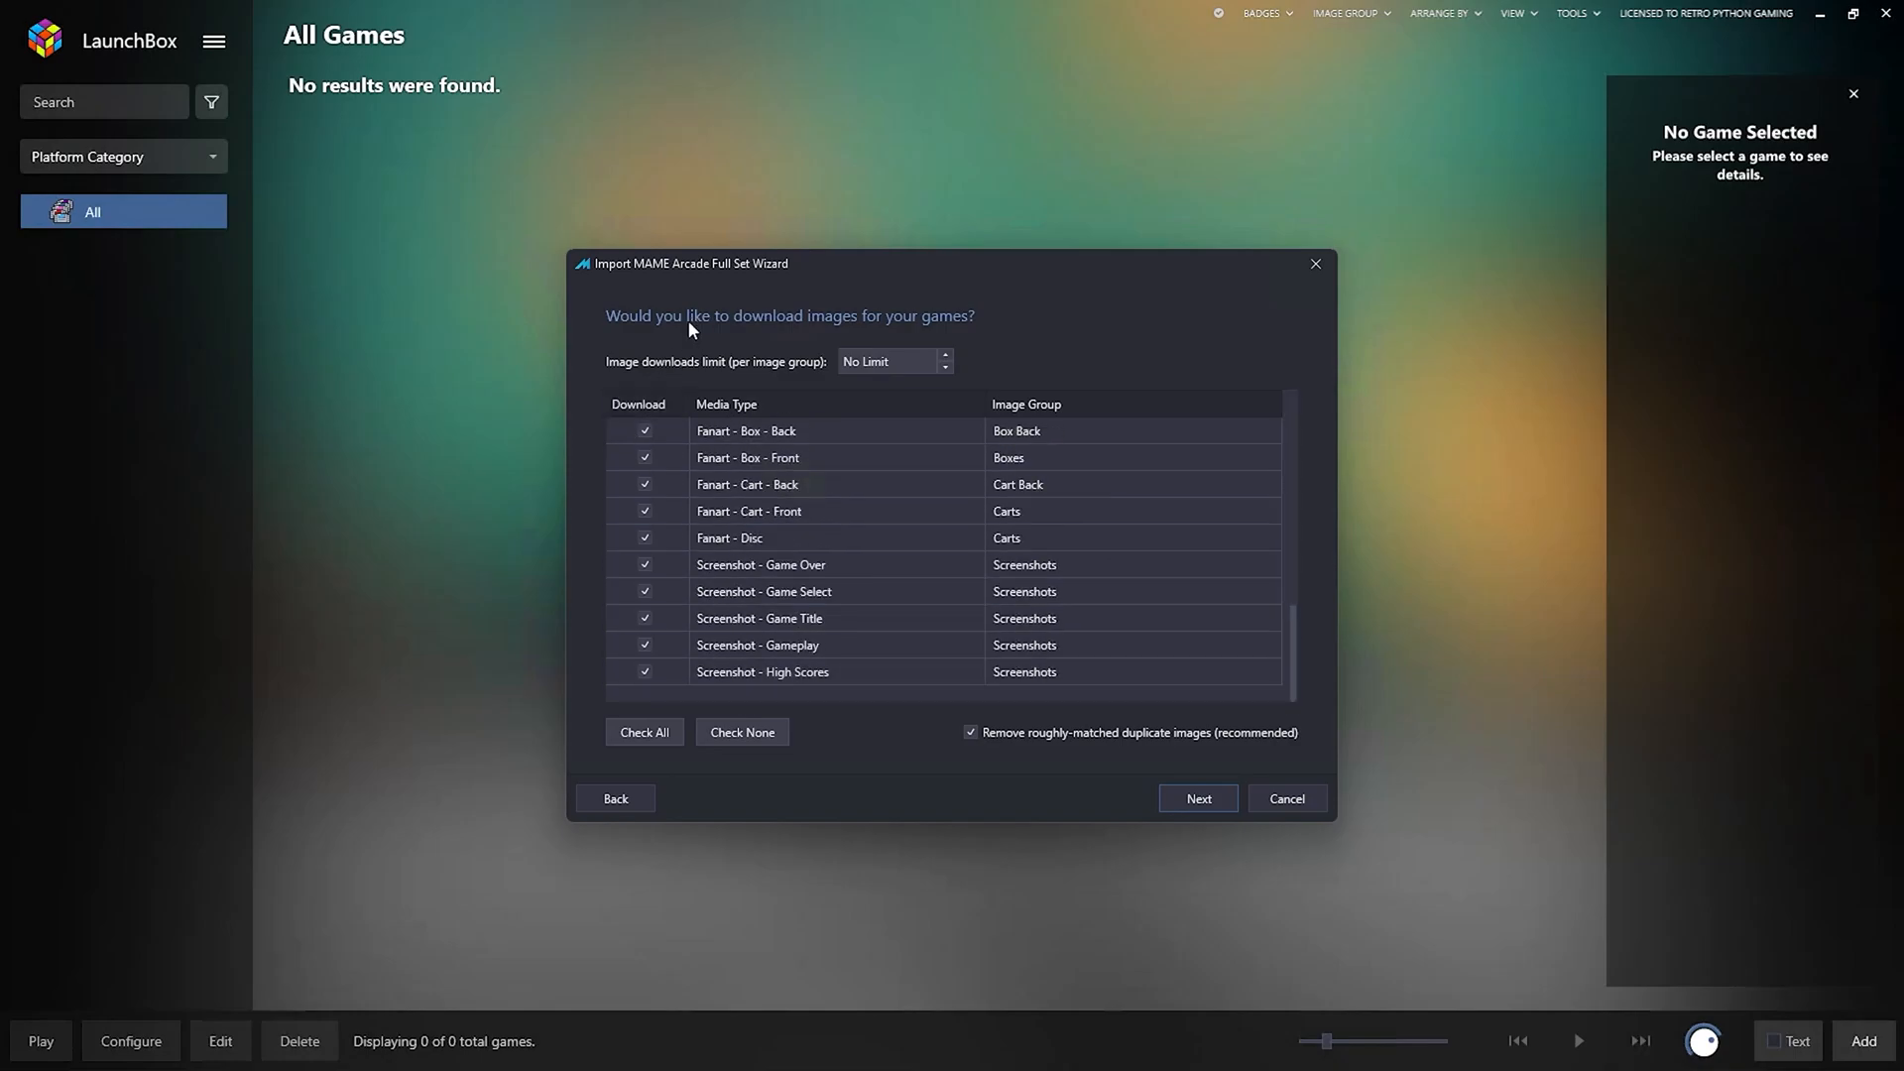
left_click(1202, 800)
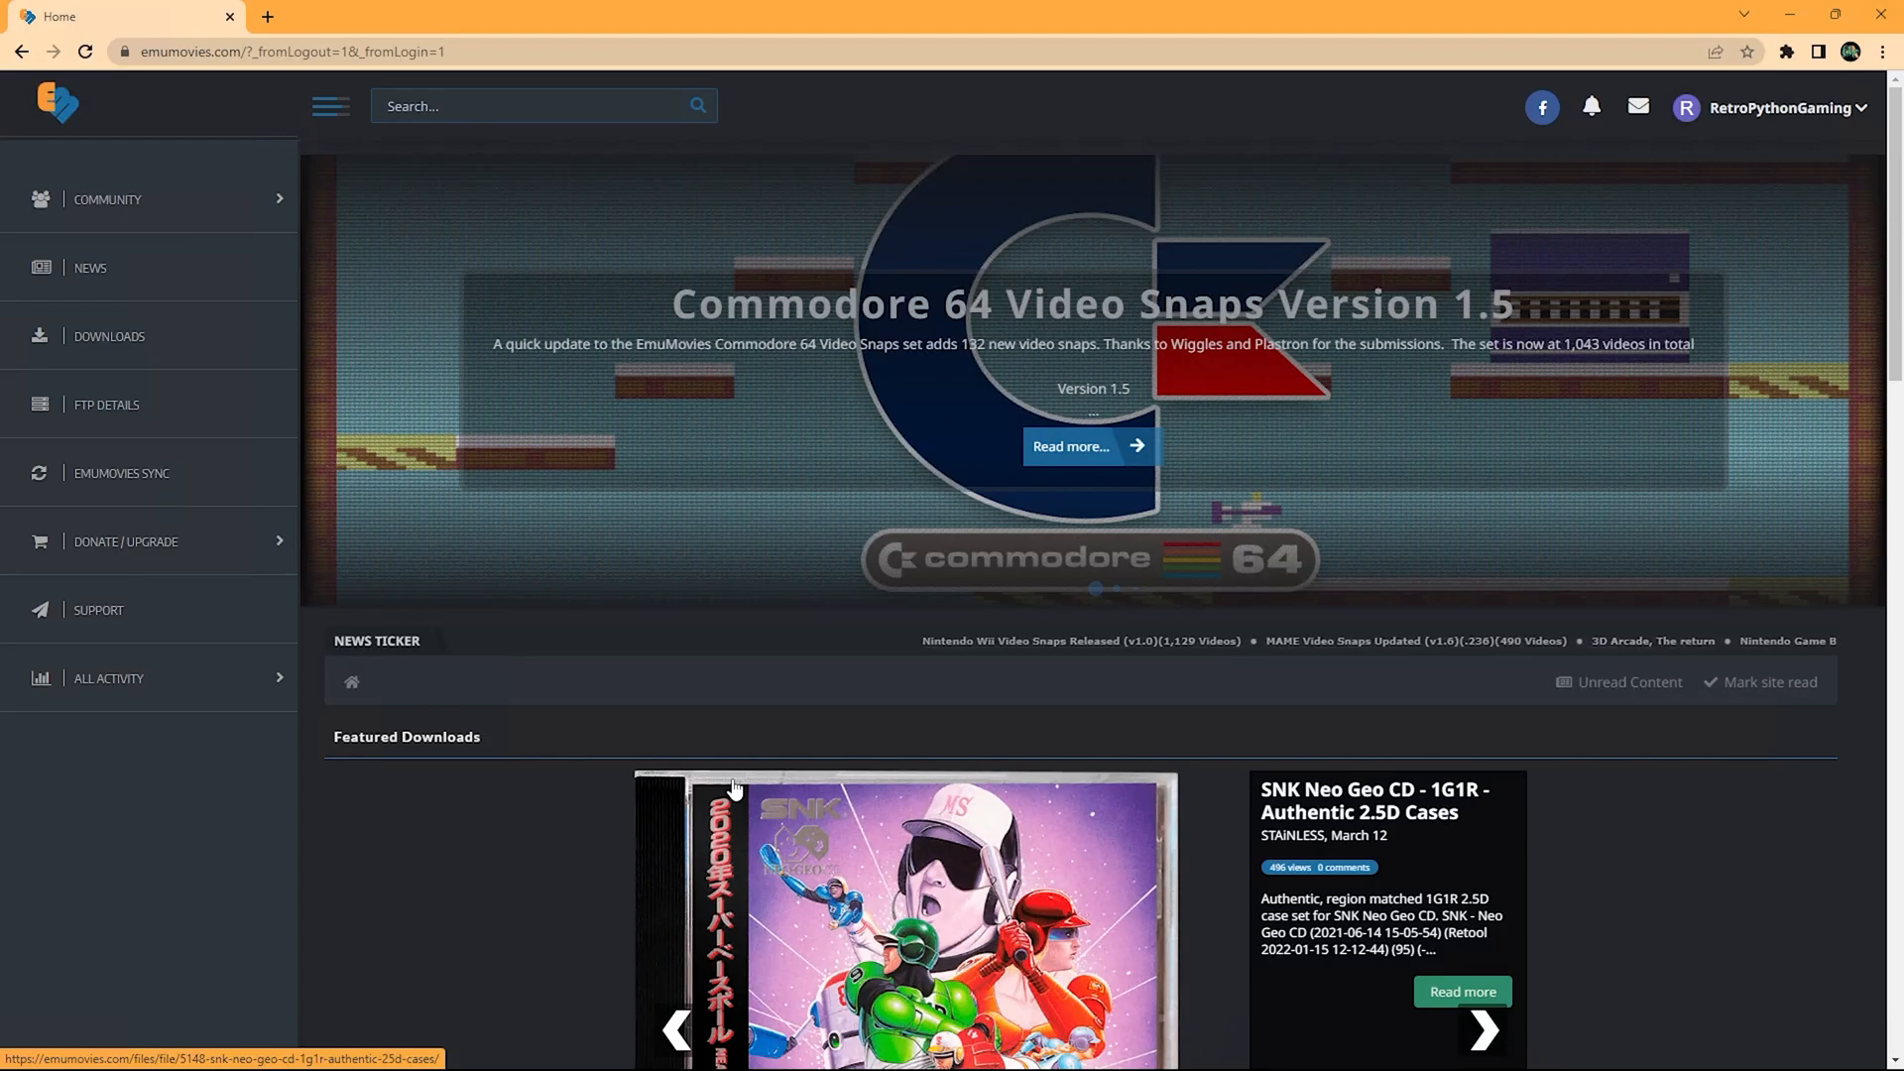
Browse the EmuMovies home page, then view the Donation Options supporter tiers.
scroll(921, 886, "down", 5)
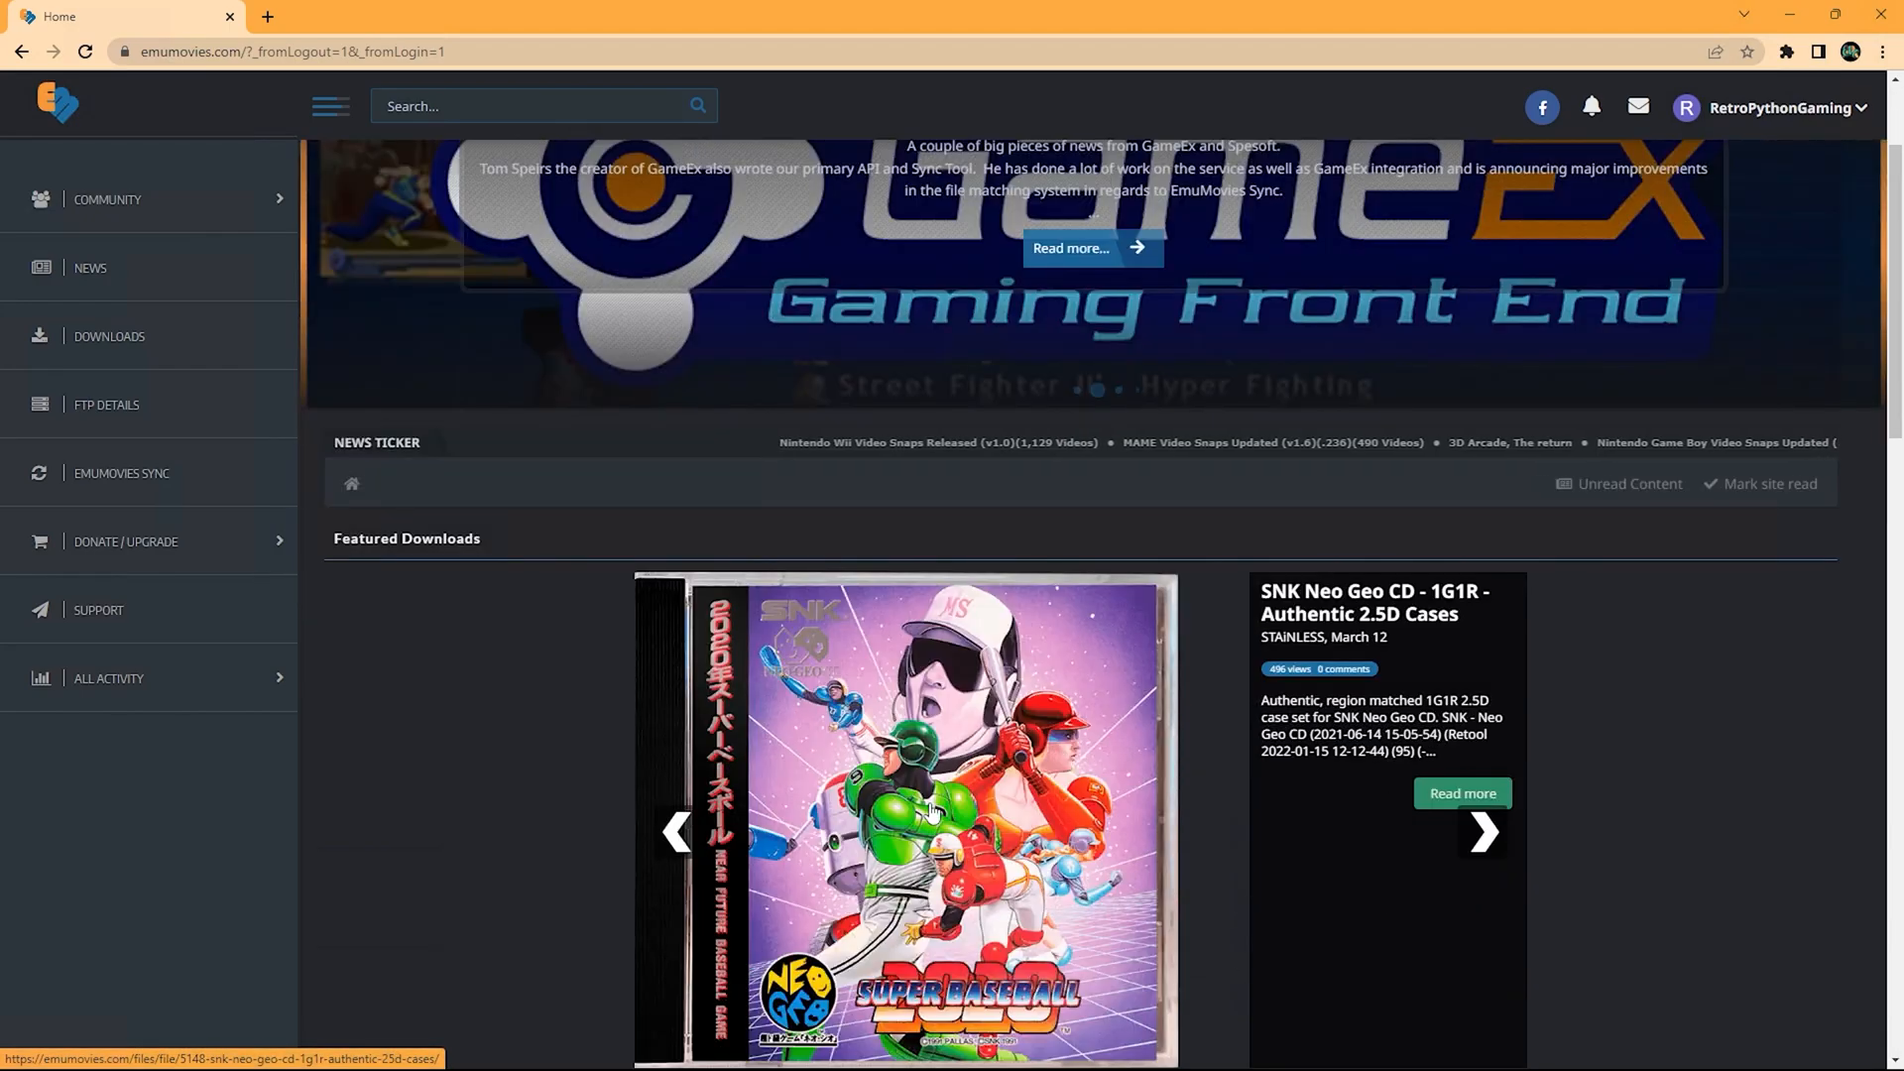
scroll(984, 940, "down", 3)
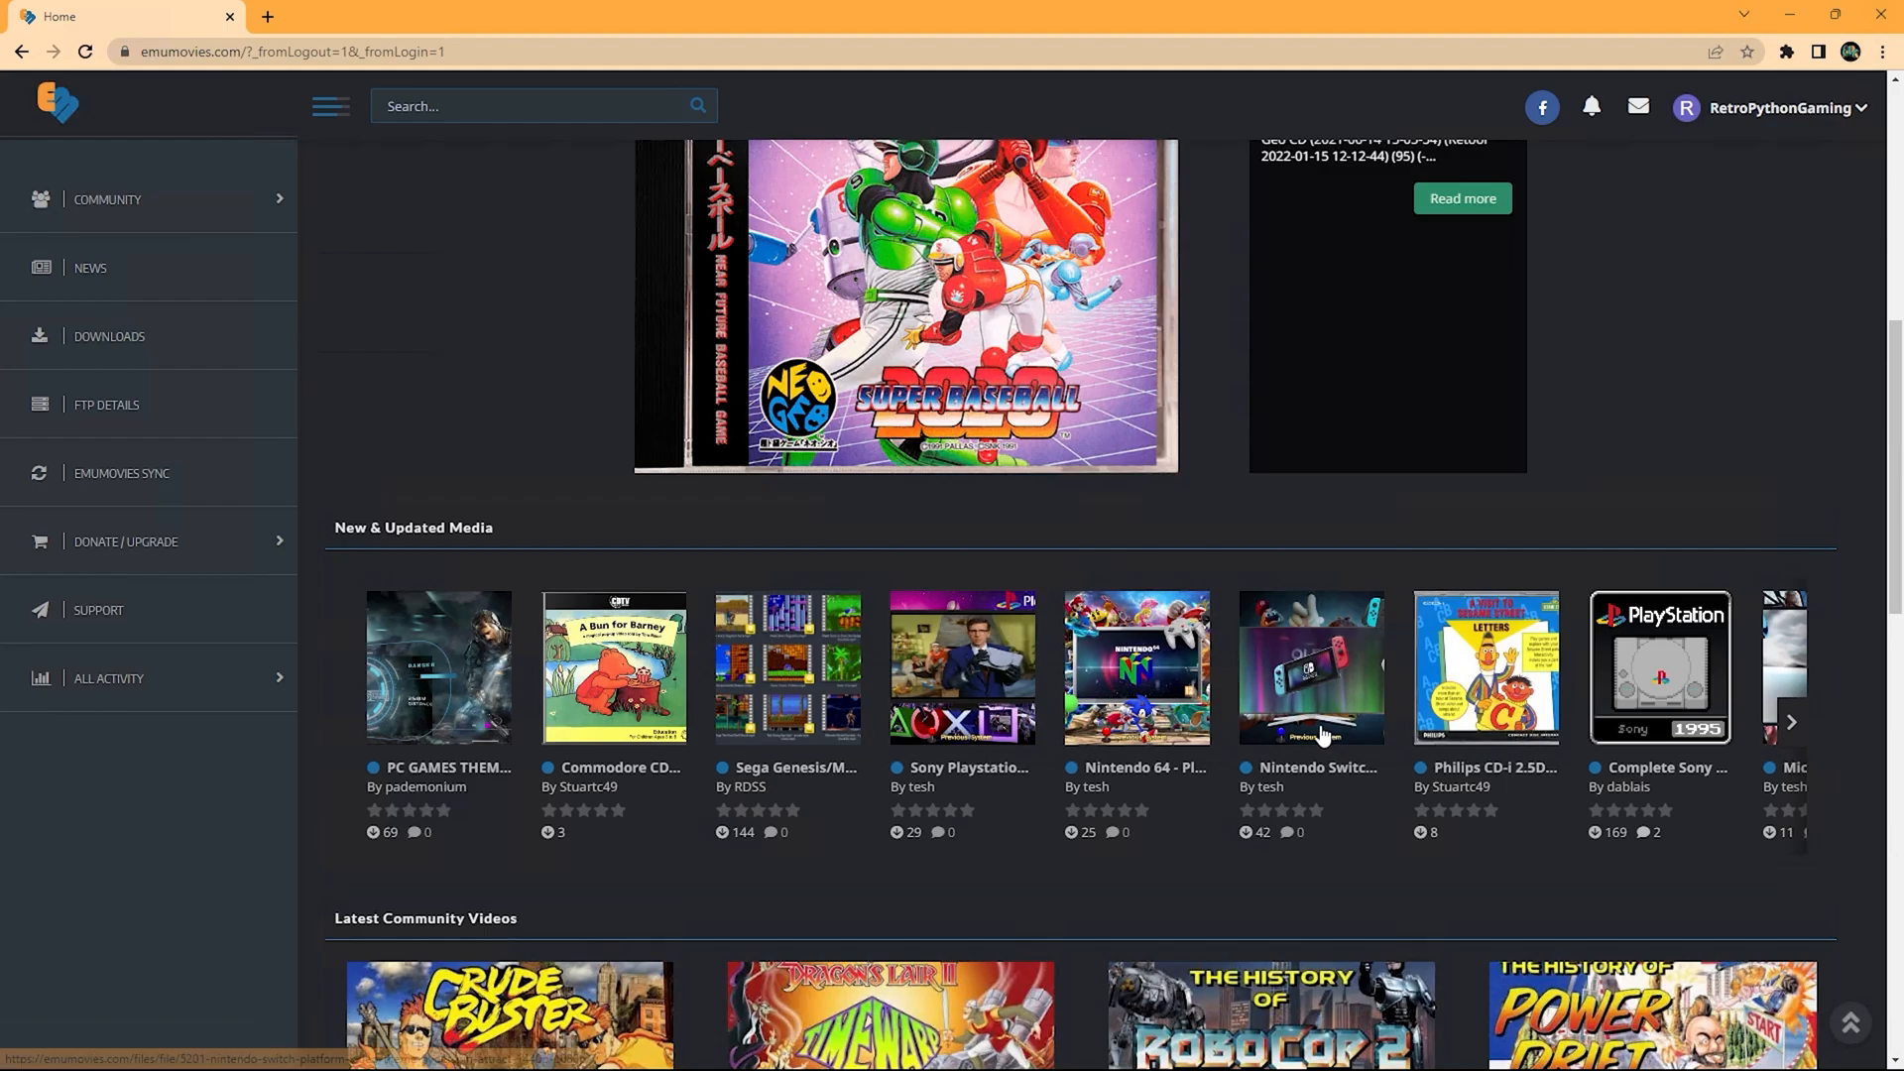
scroll(1324, 739, "down", 3)
scroll(1002, 793, "down", 2)
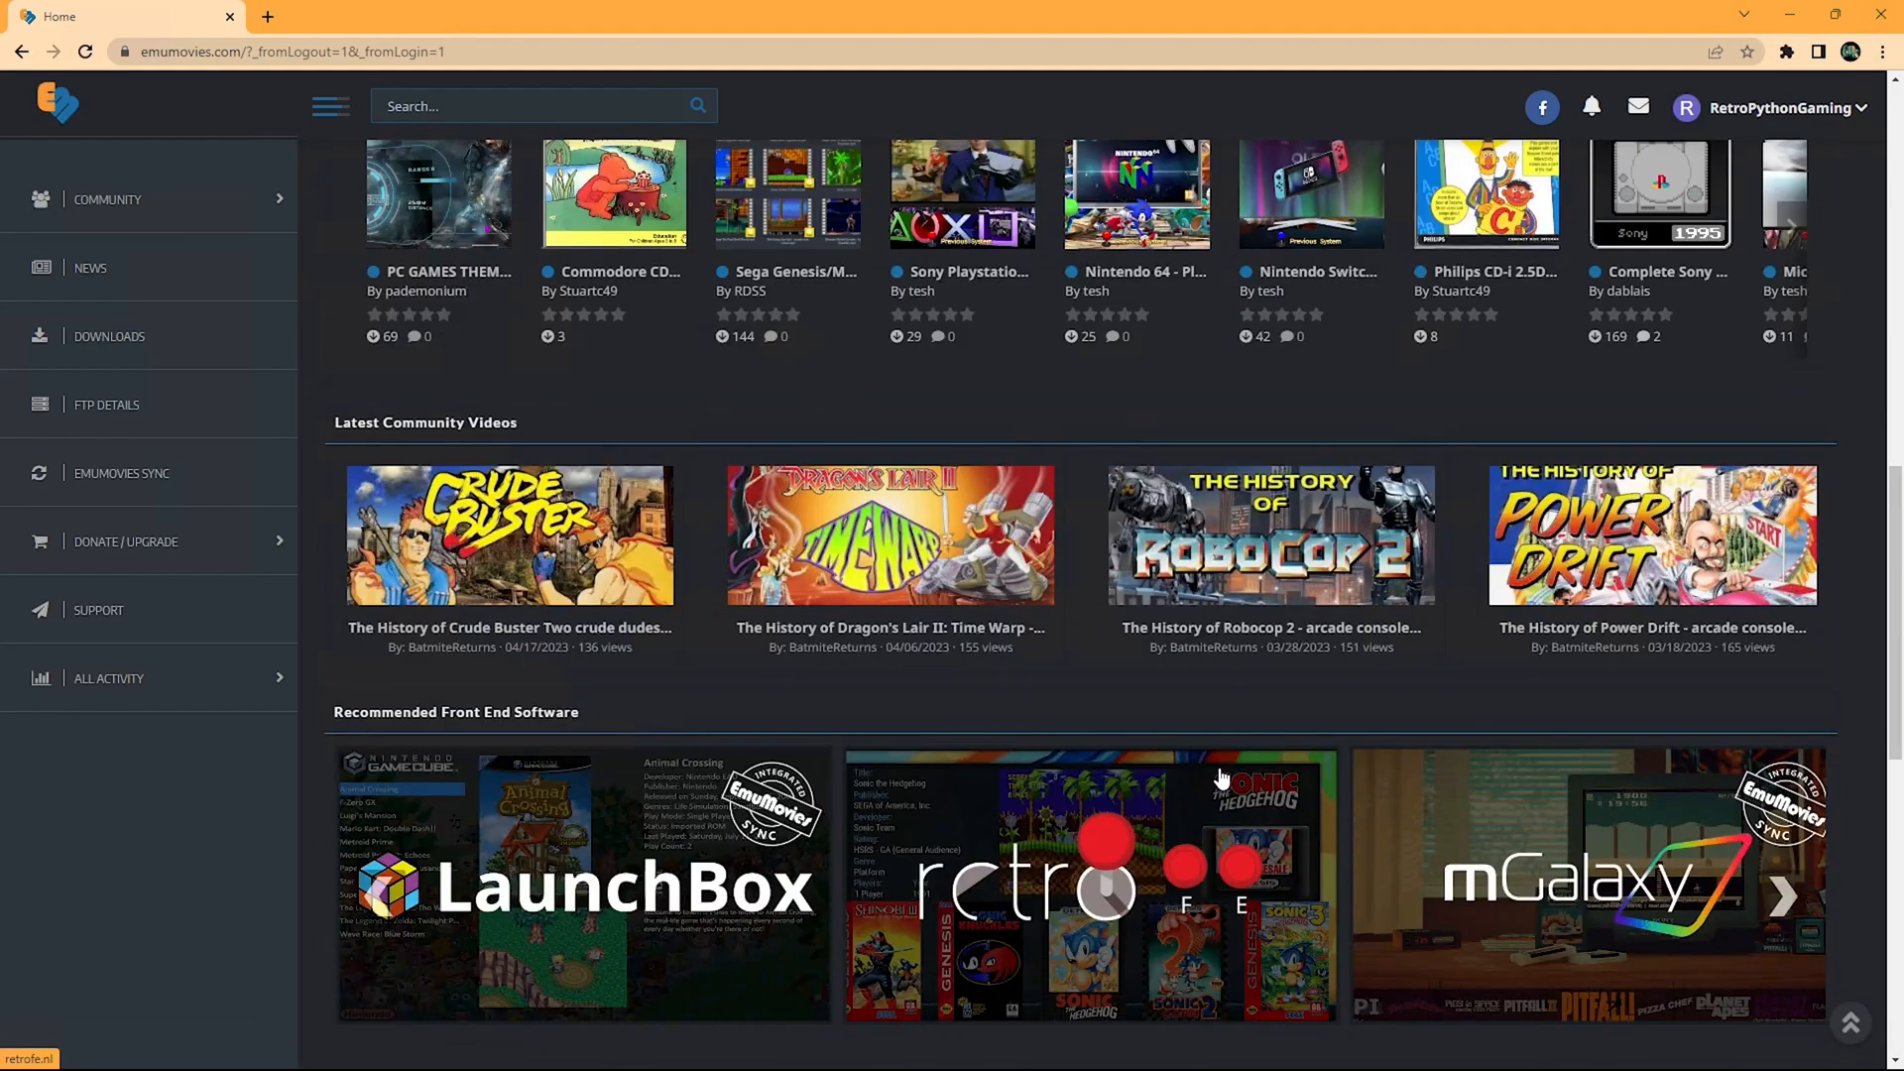
scroll(1571, 855, "down", 2)
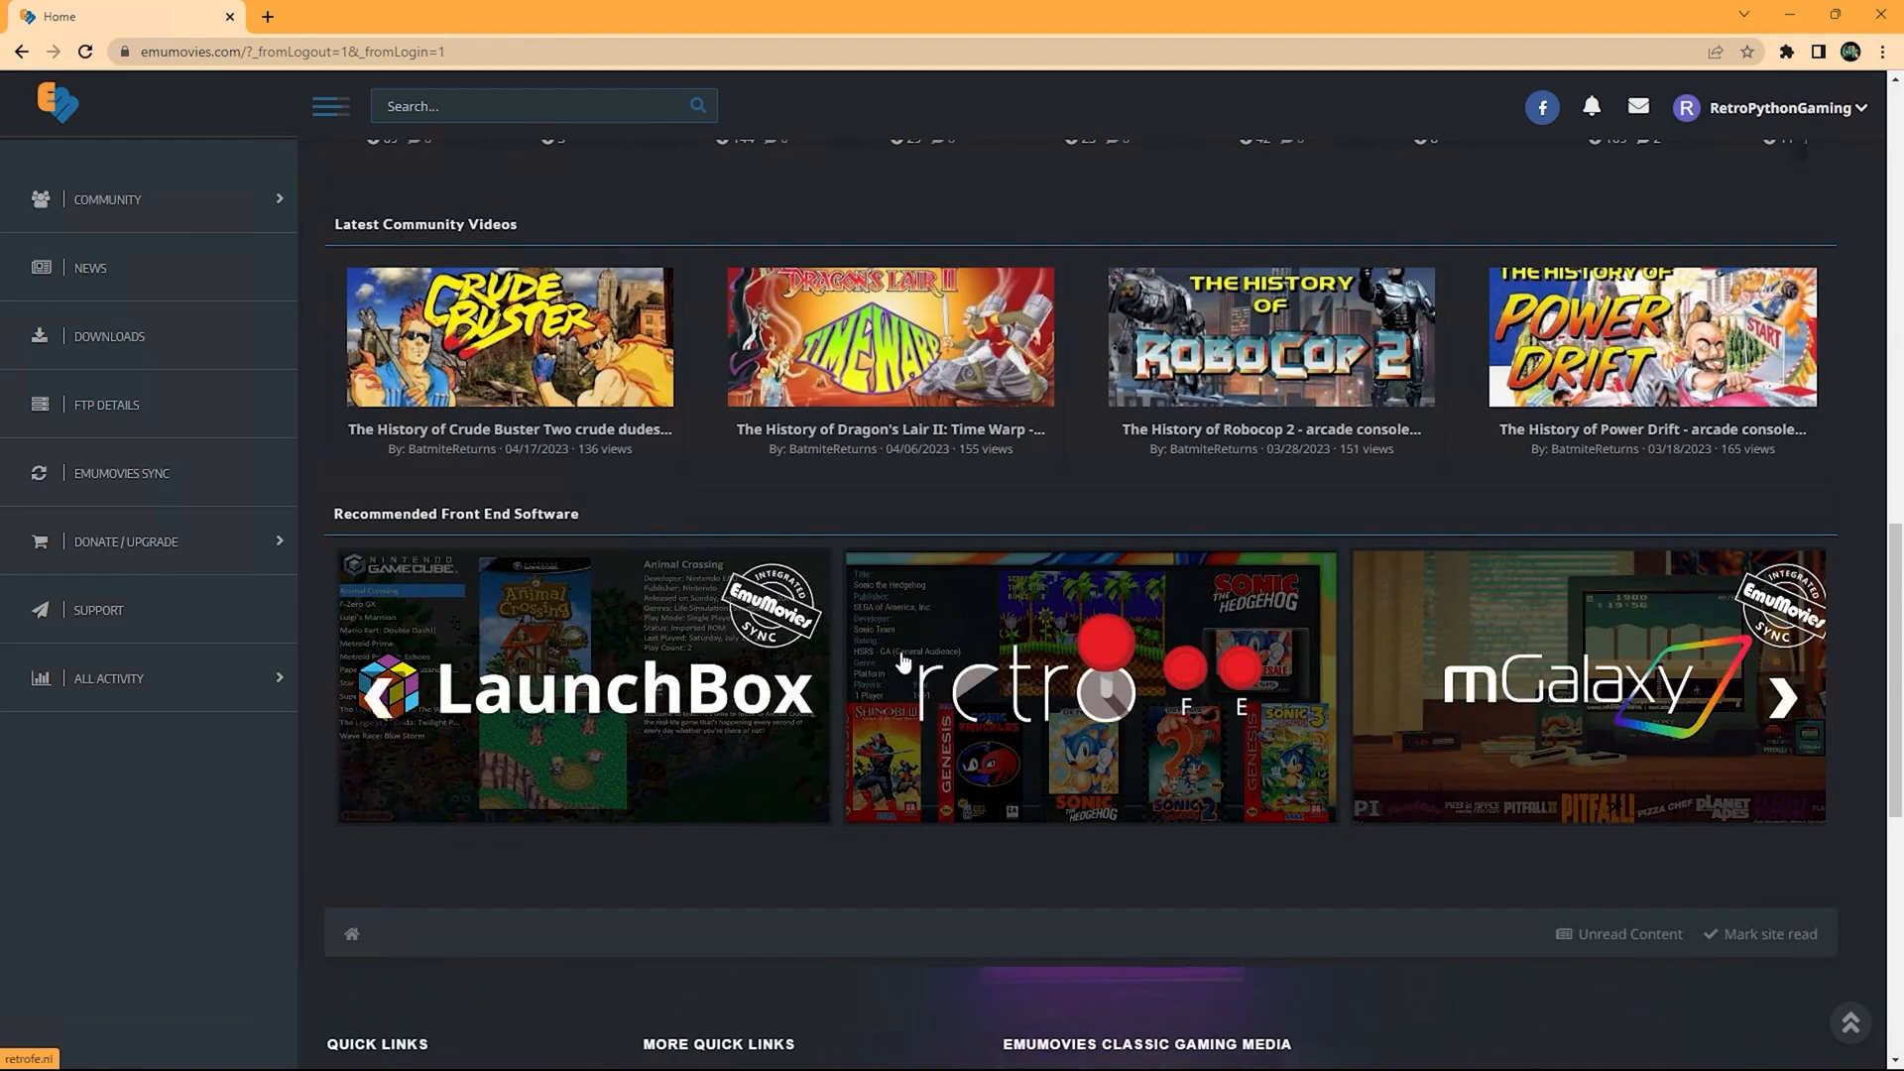
scroll(873, 689, "up", 4)
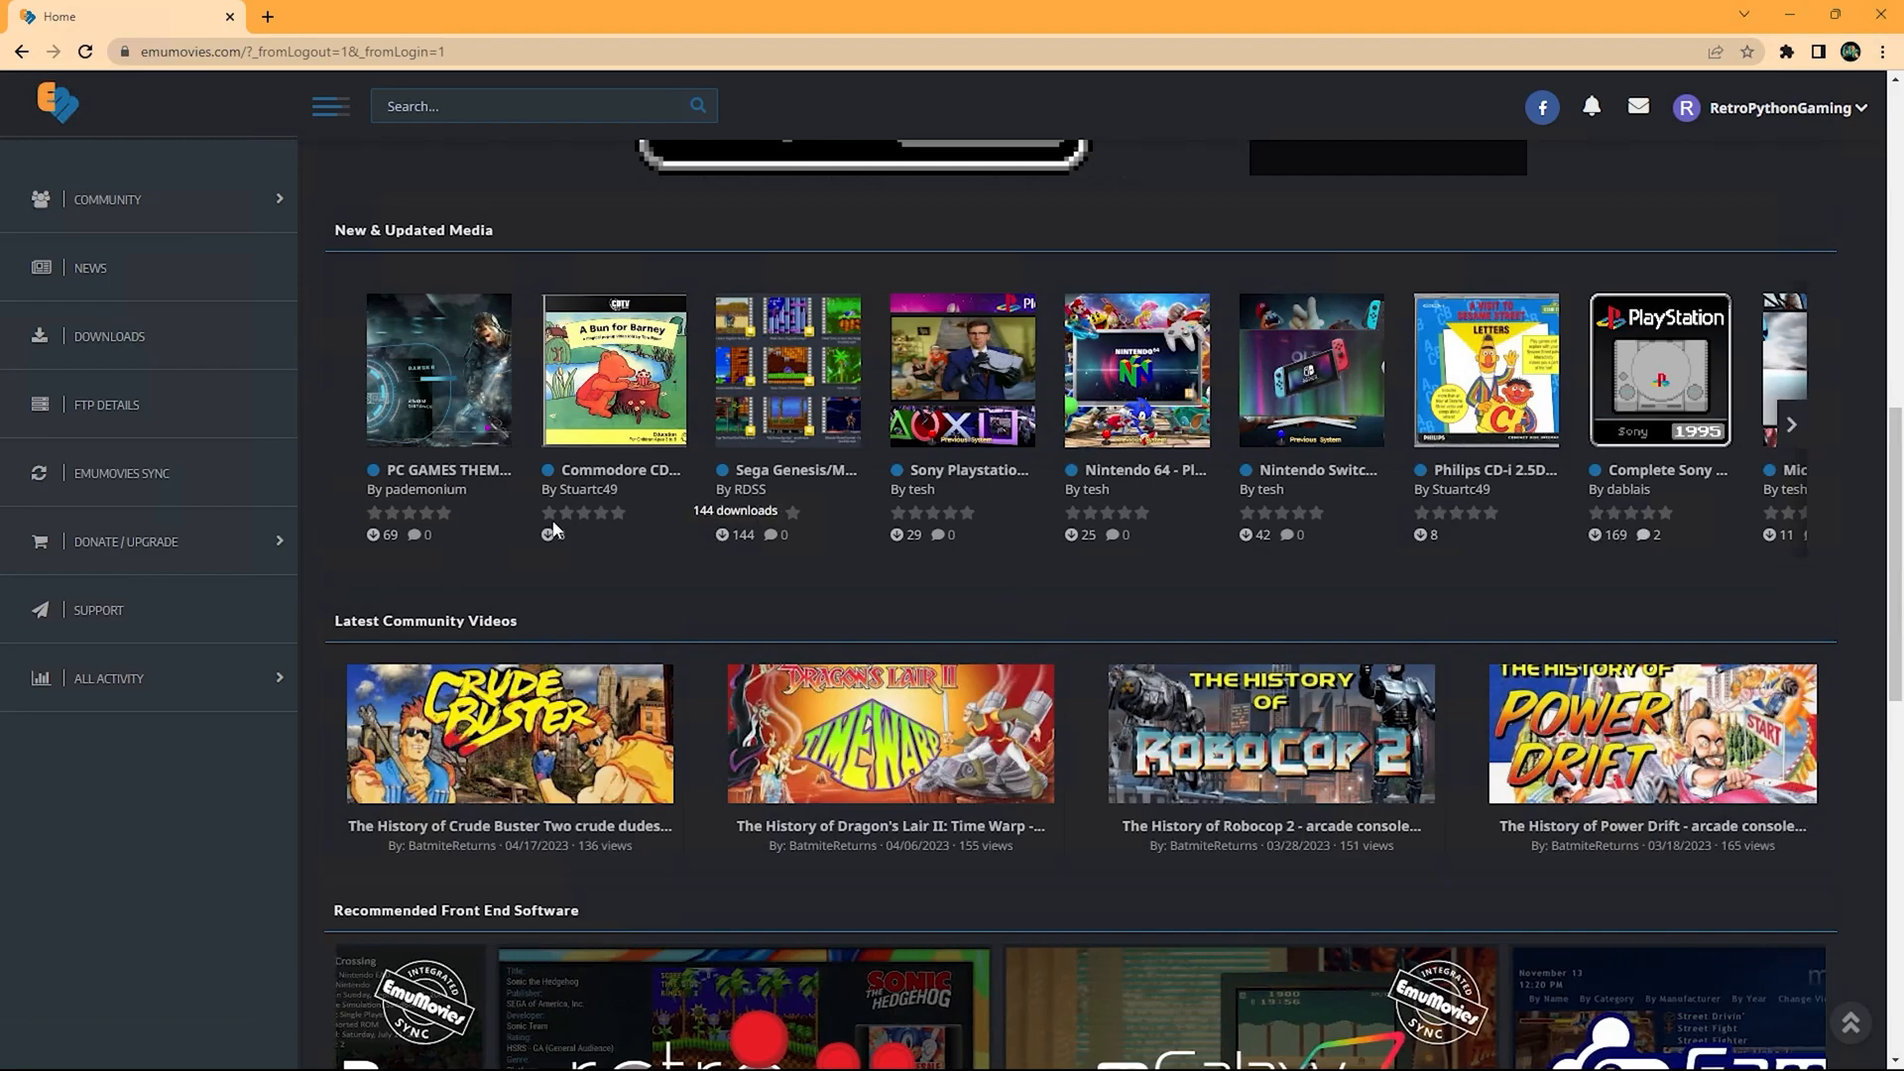
left_click(139, 542)
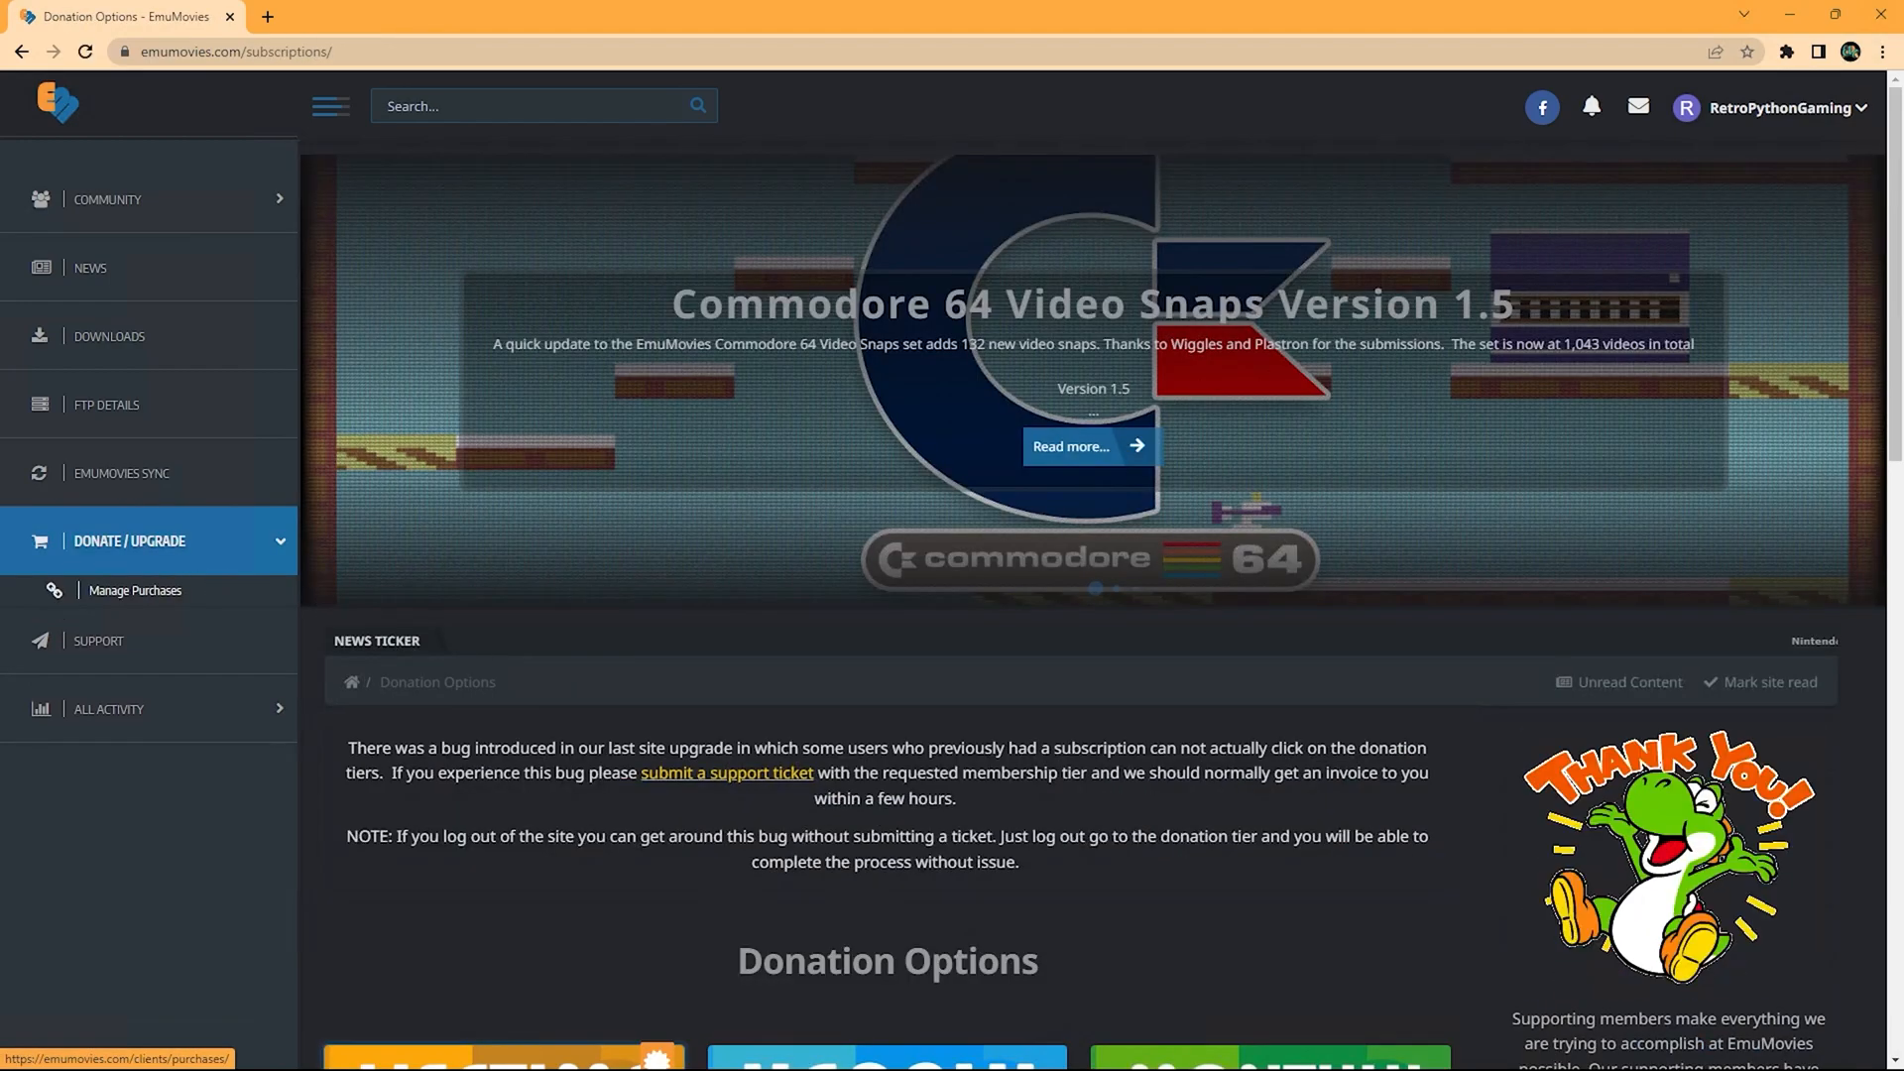
scroll(417, 917, "down", 4)
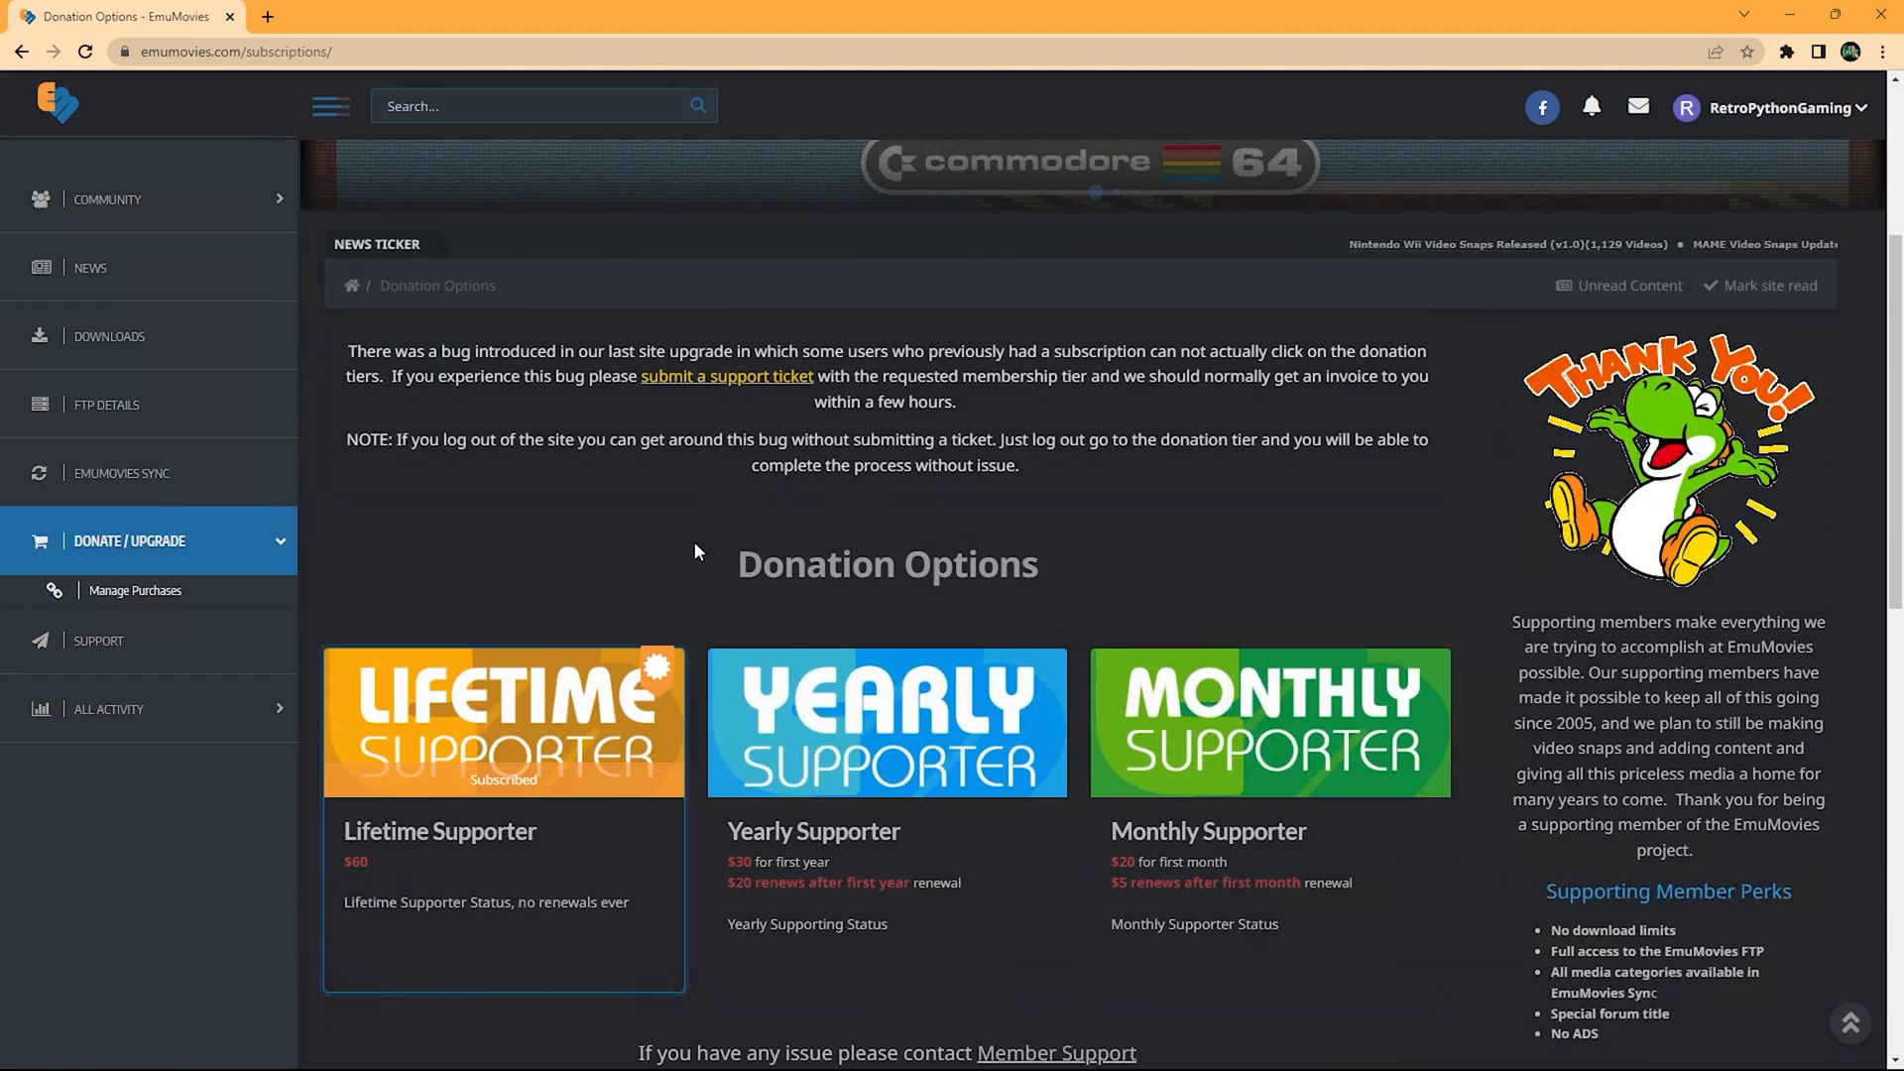
scroll(684, 526, "up", 4)
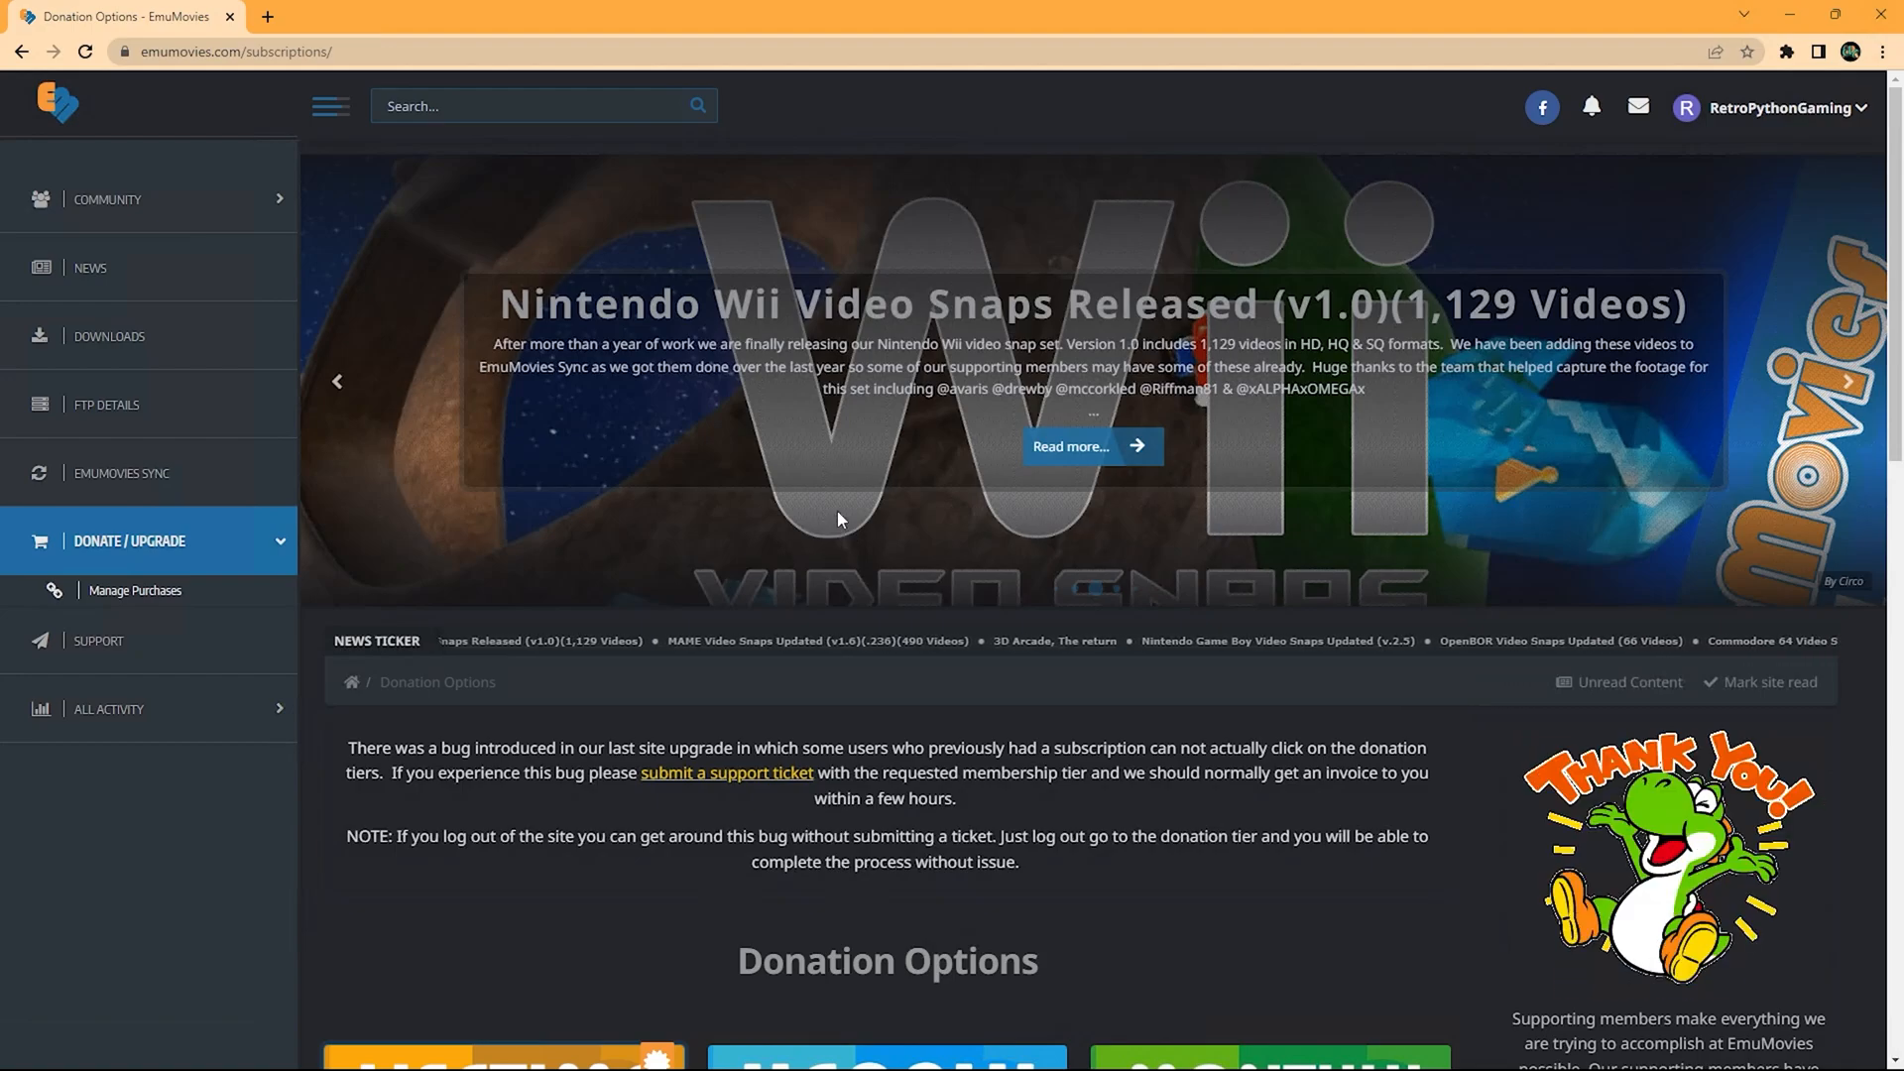
scroll(829, 603, "down", 4)
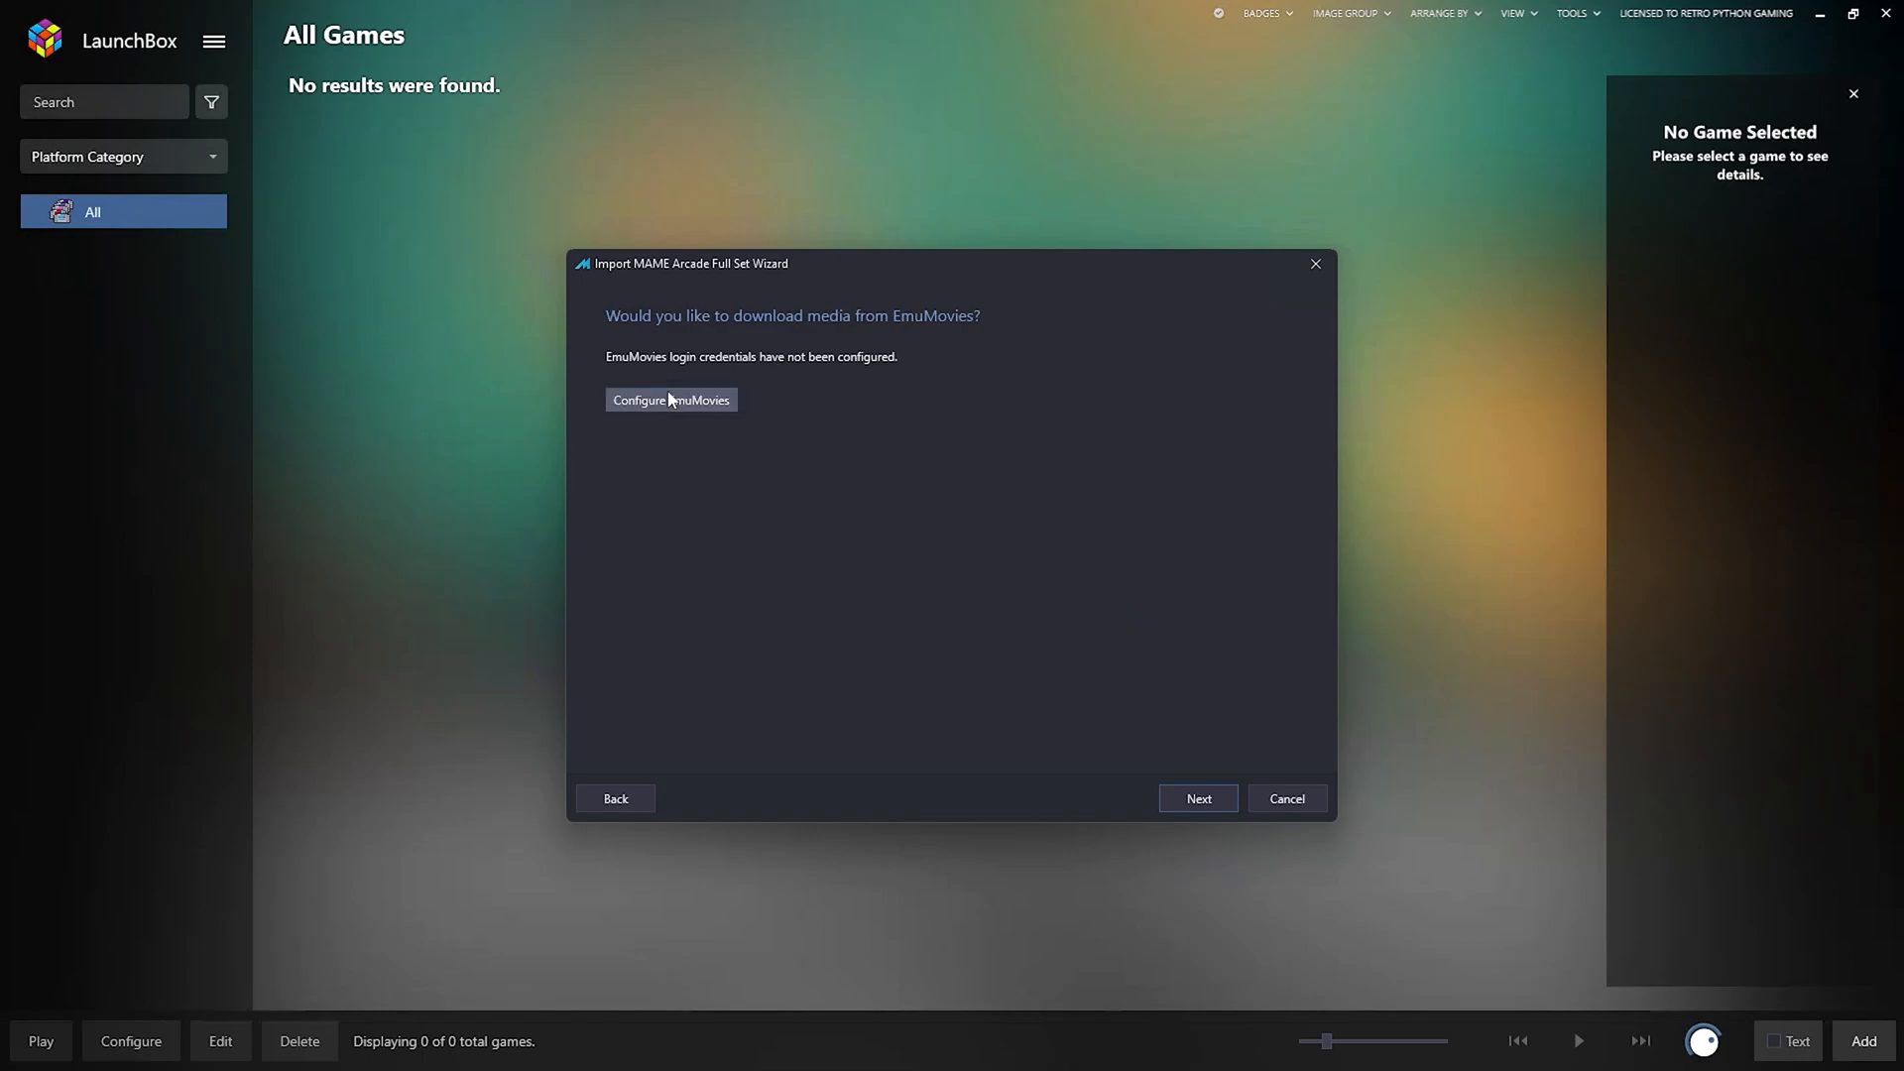
Enter the EmuMovies user ID and password under Configure EmuMovies.
left_click(675, 400)
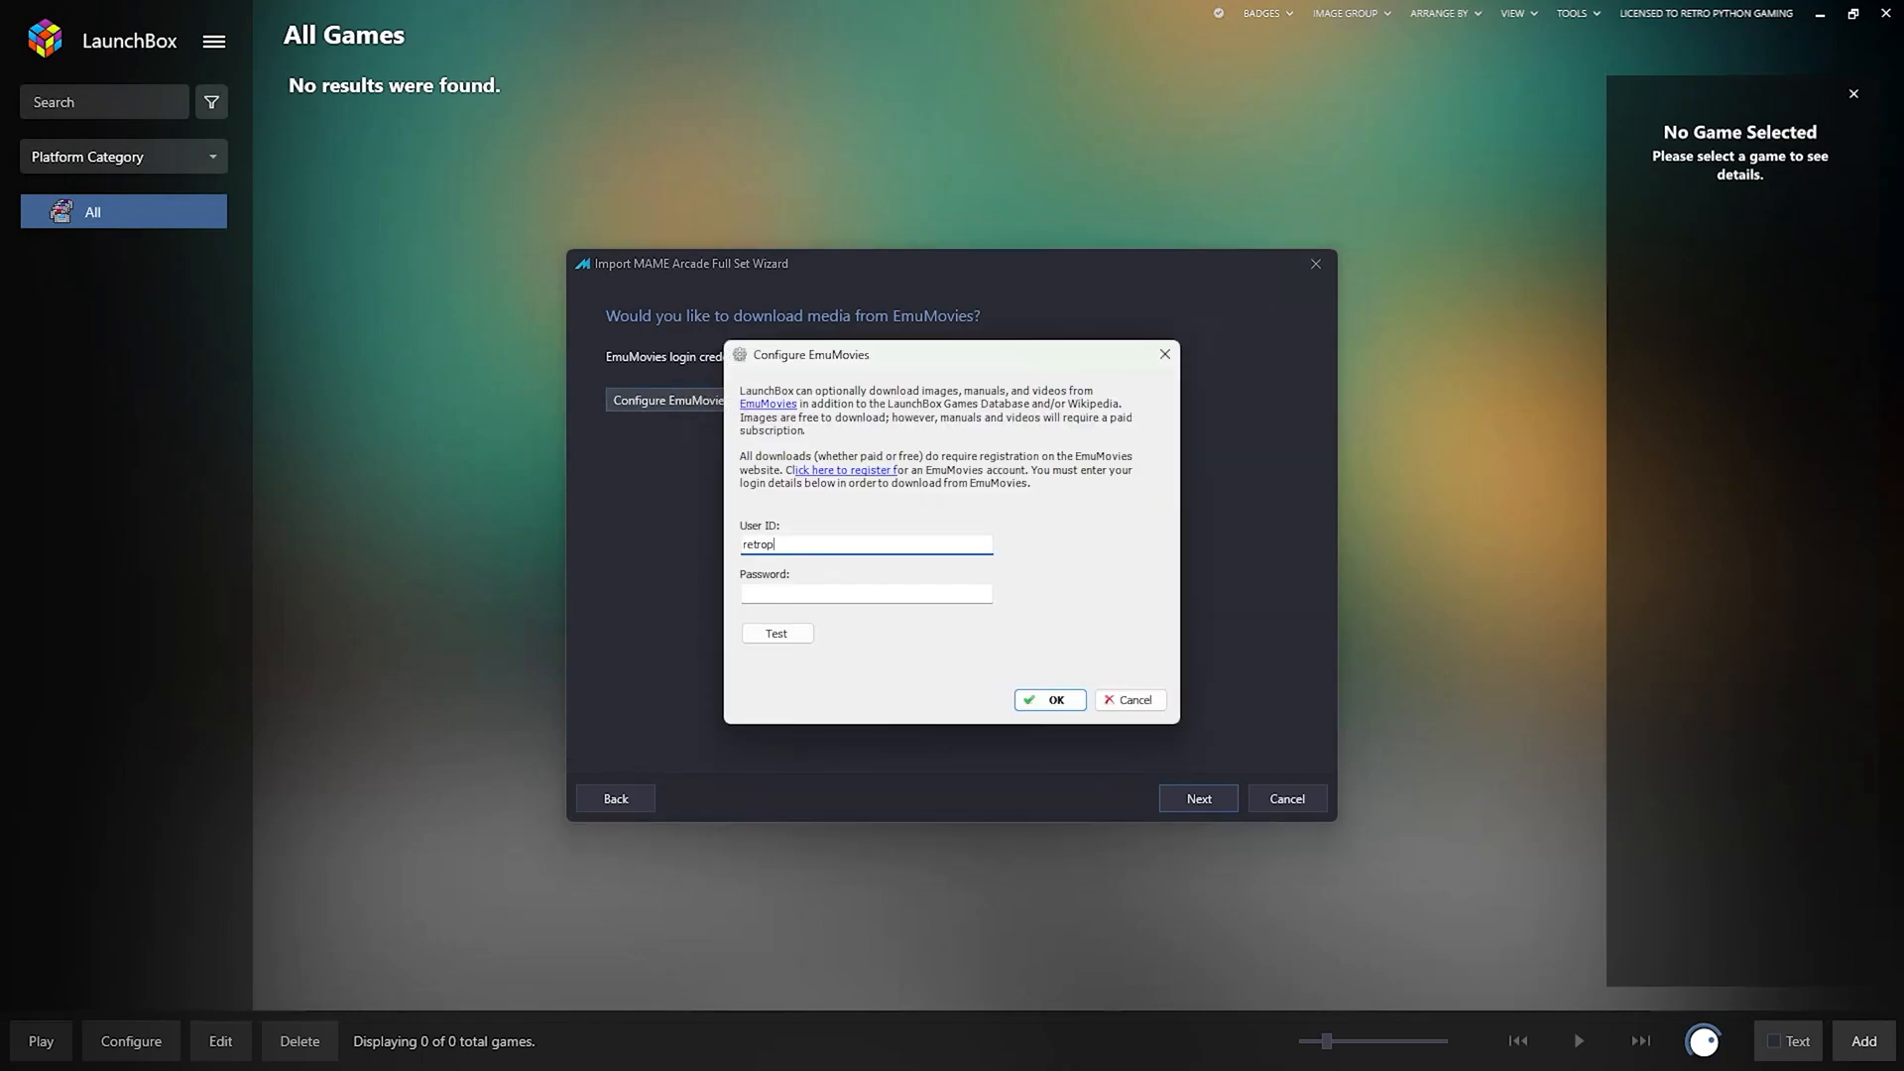
type("retropythongaming")
key("Tab")
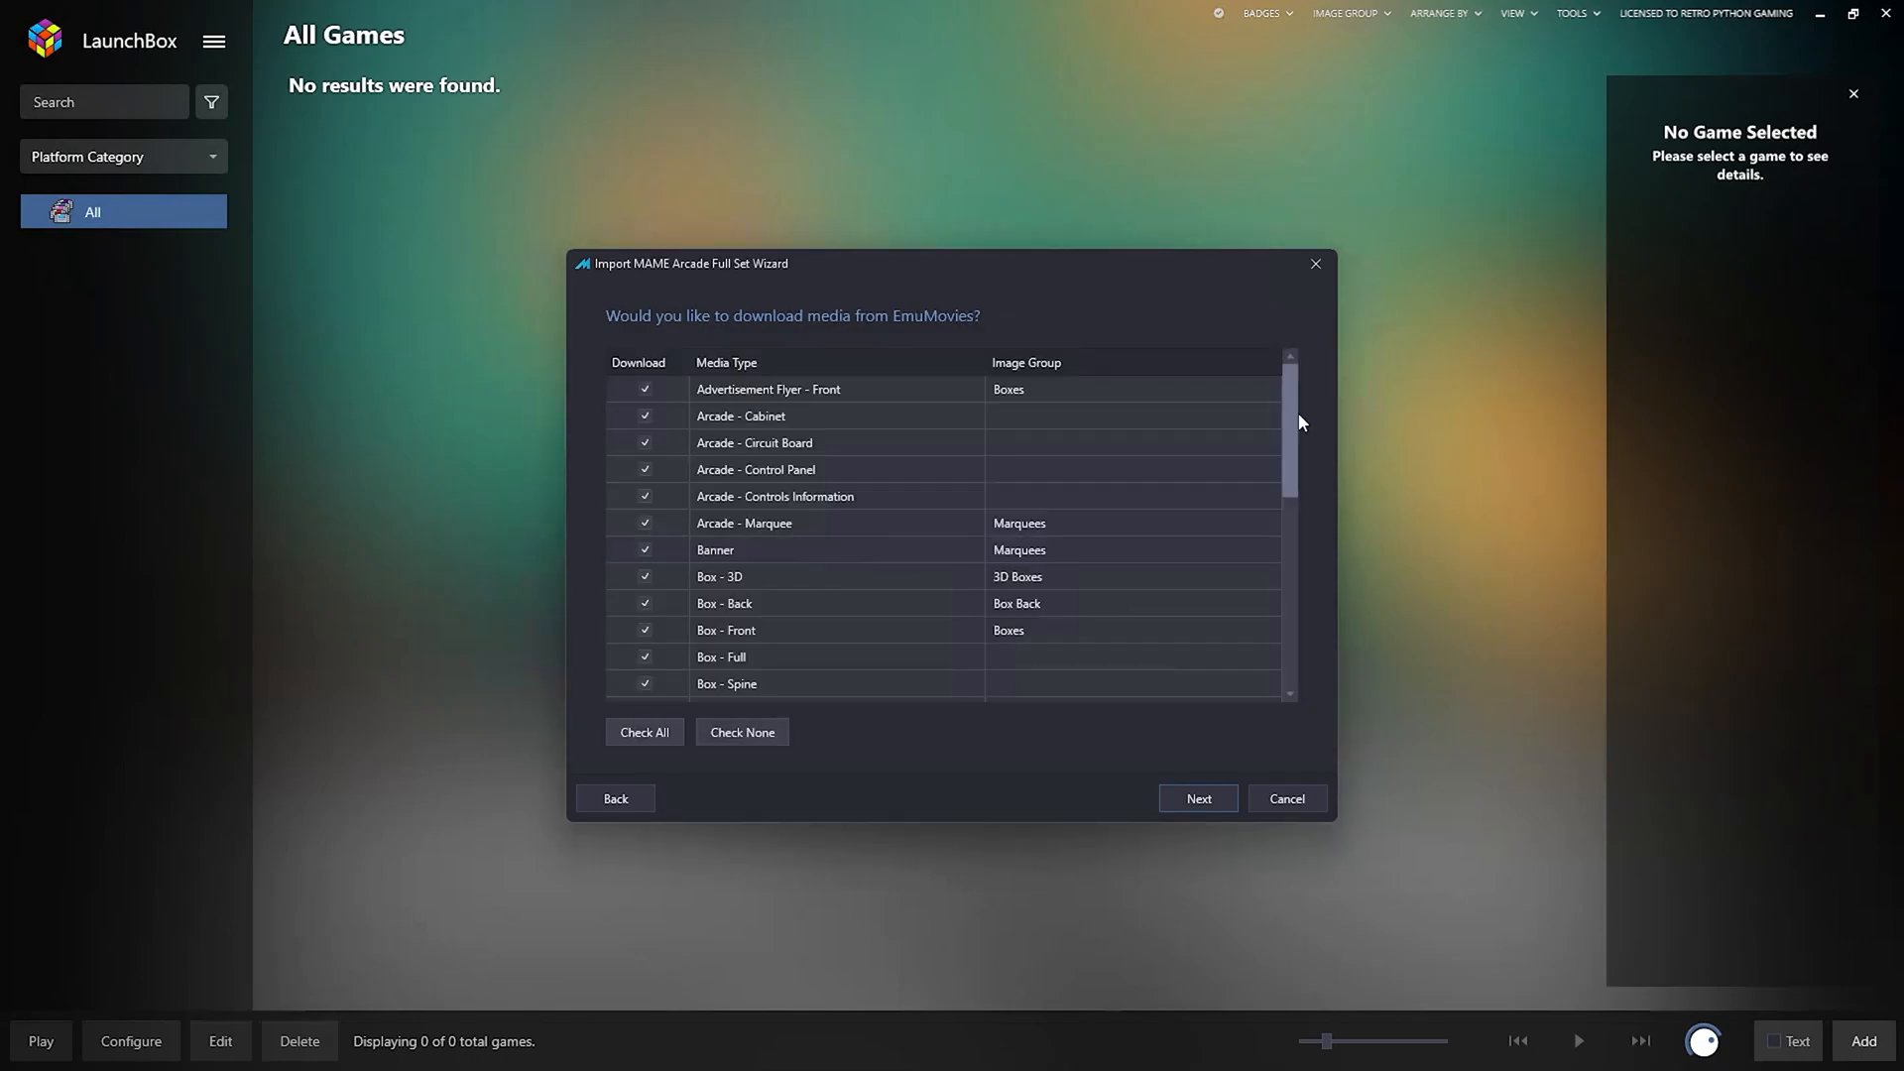
Untick Video - Gameplay (Low Quality) and Video - HD Gameplay in the EmuMovies media list.
left_click_drag(1289, 440, 1331, 678)
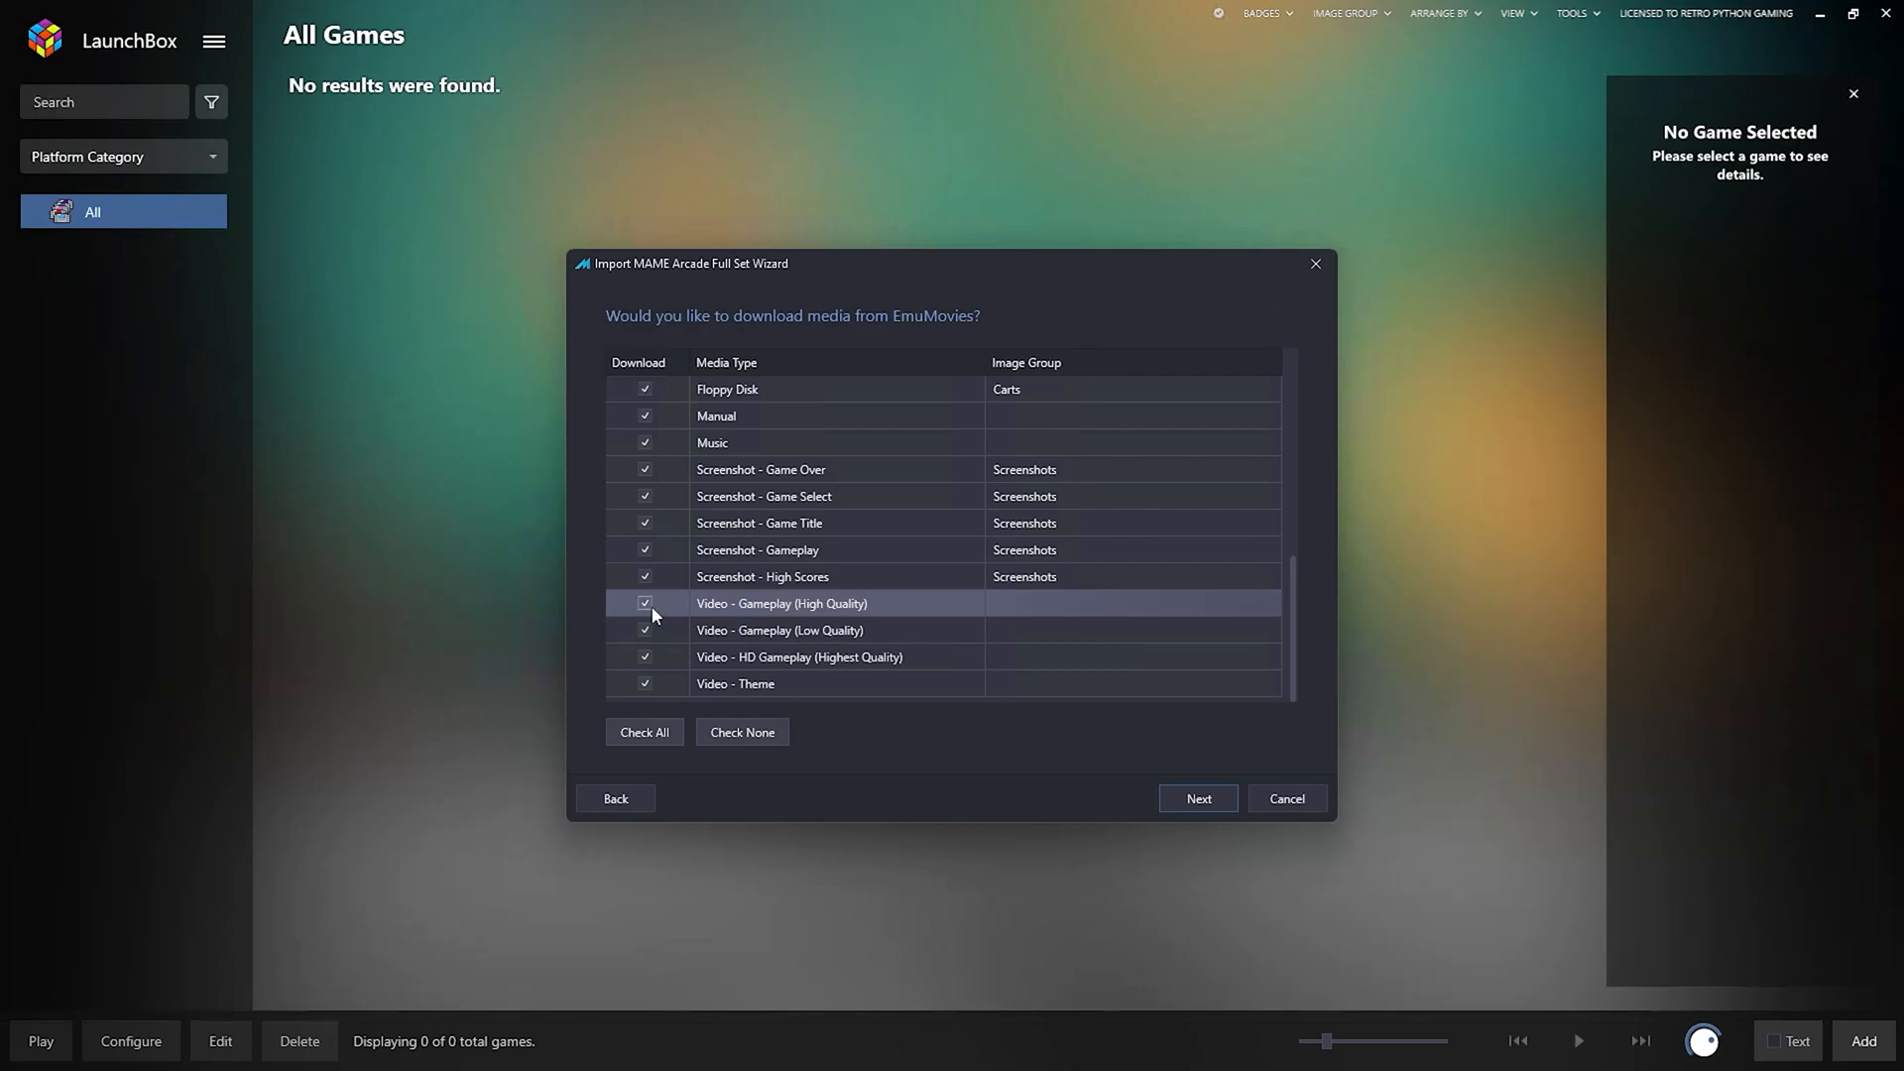
left_click(646, 632)
left_click(646, 657)
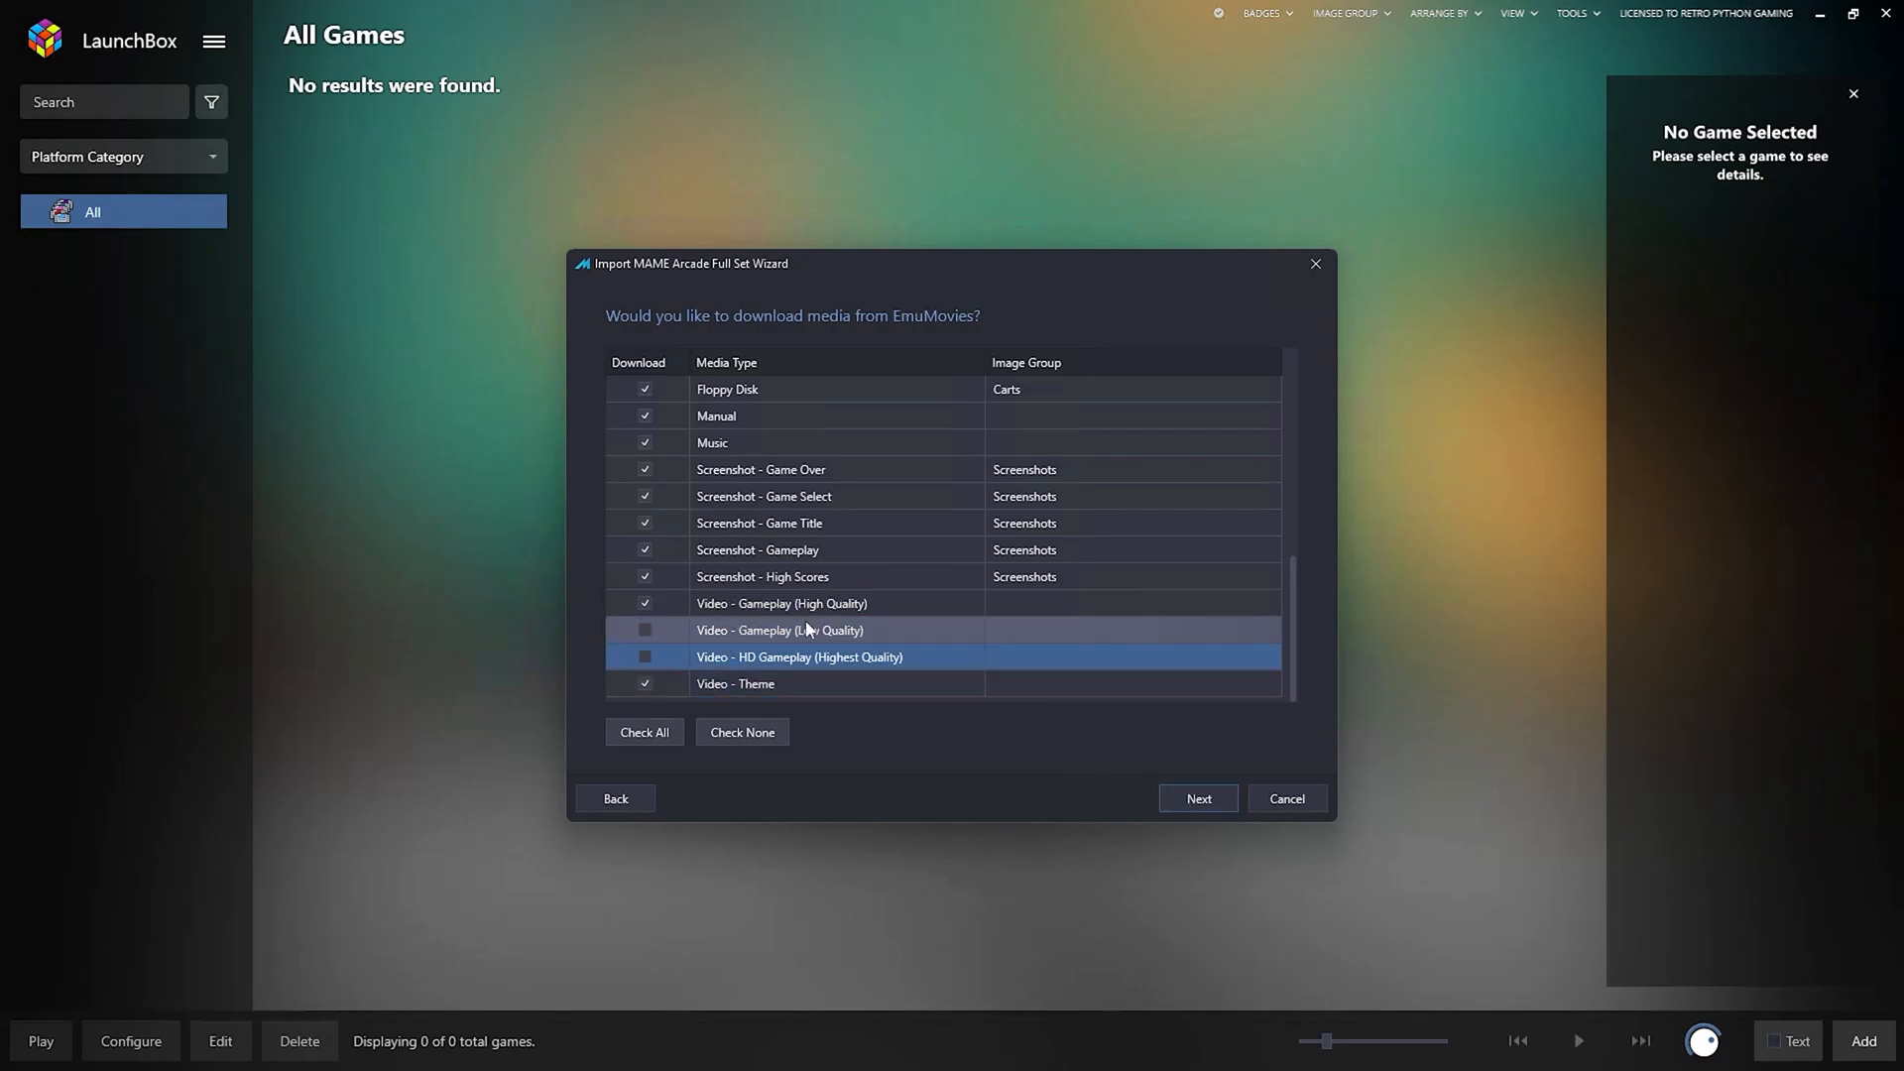
Turn on bezel downloading with Theme Bezels (Fallback to System Bezels) after previewing the example bezel.
left_click(1173, 798)
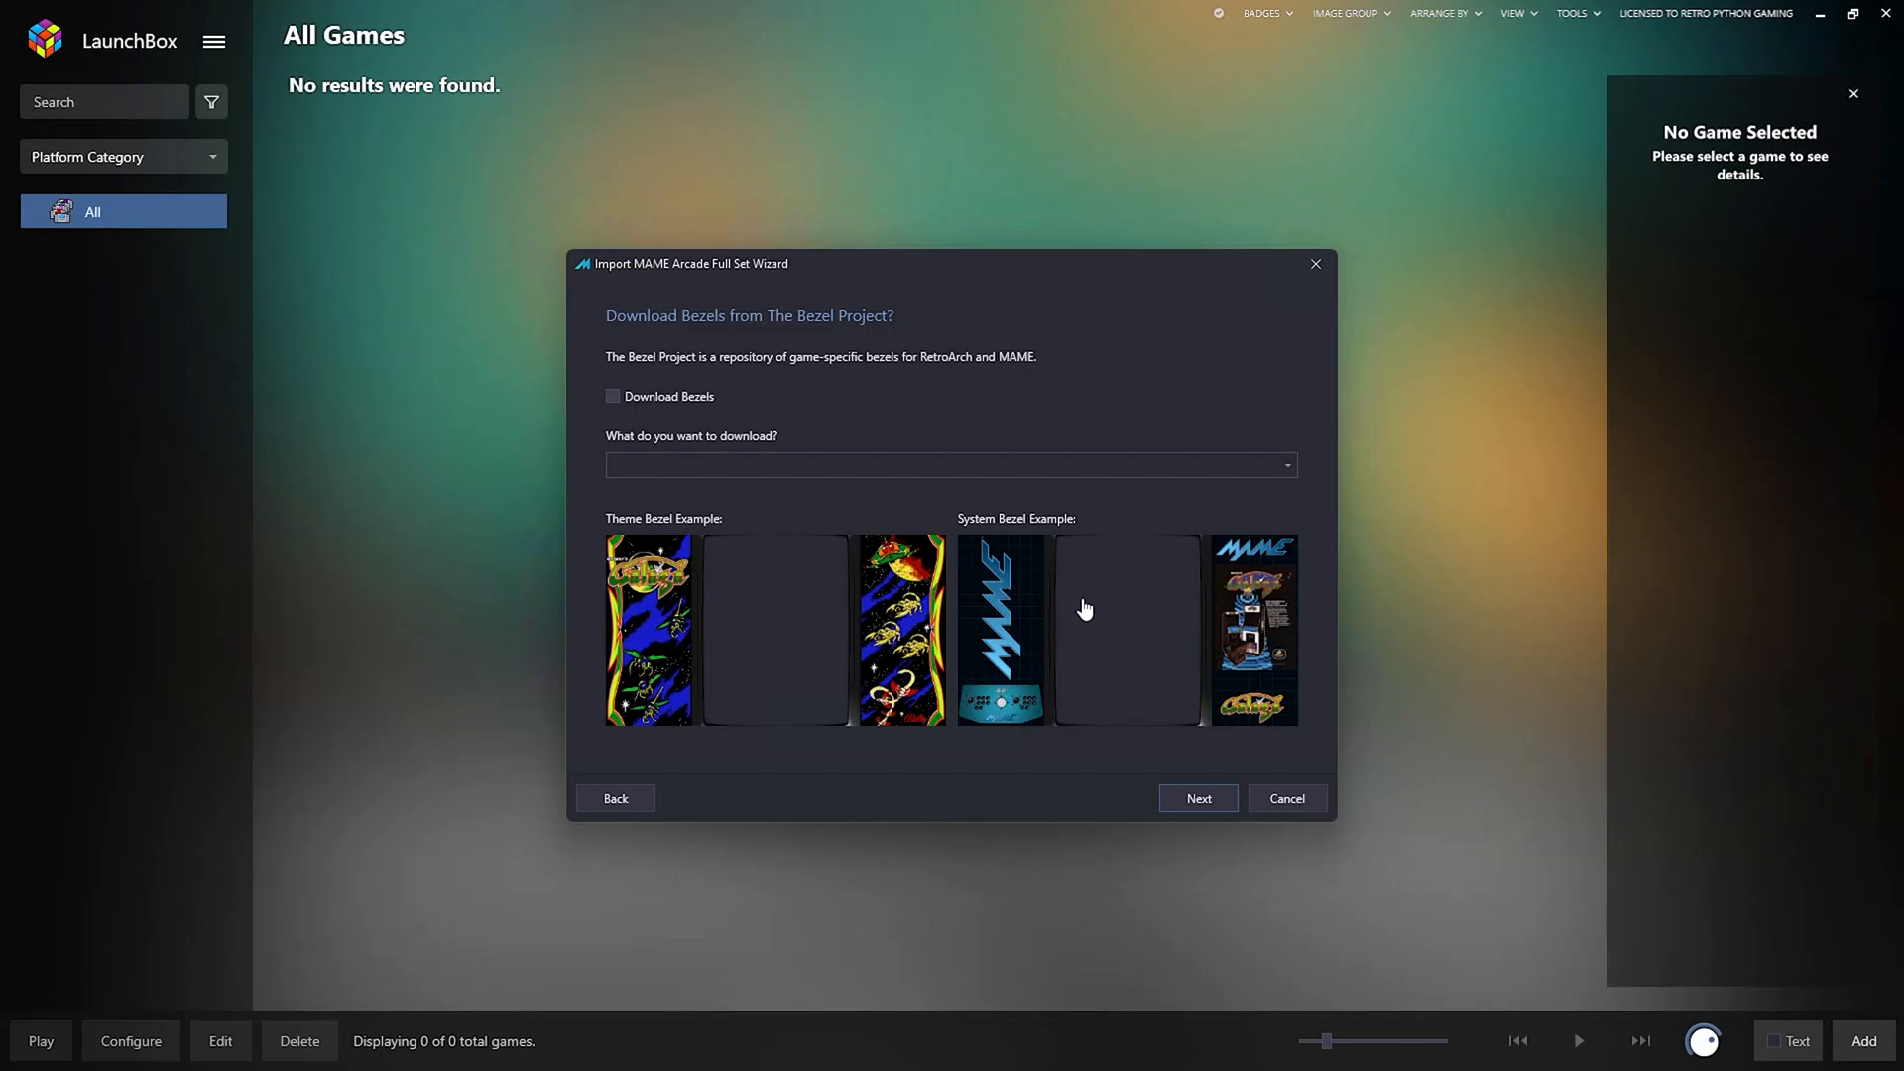
left_click(720, 600)
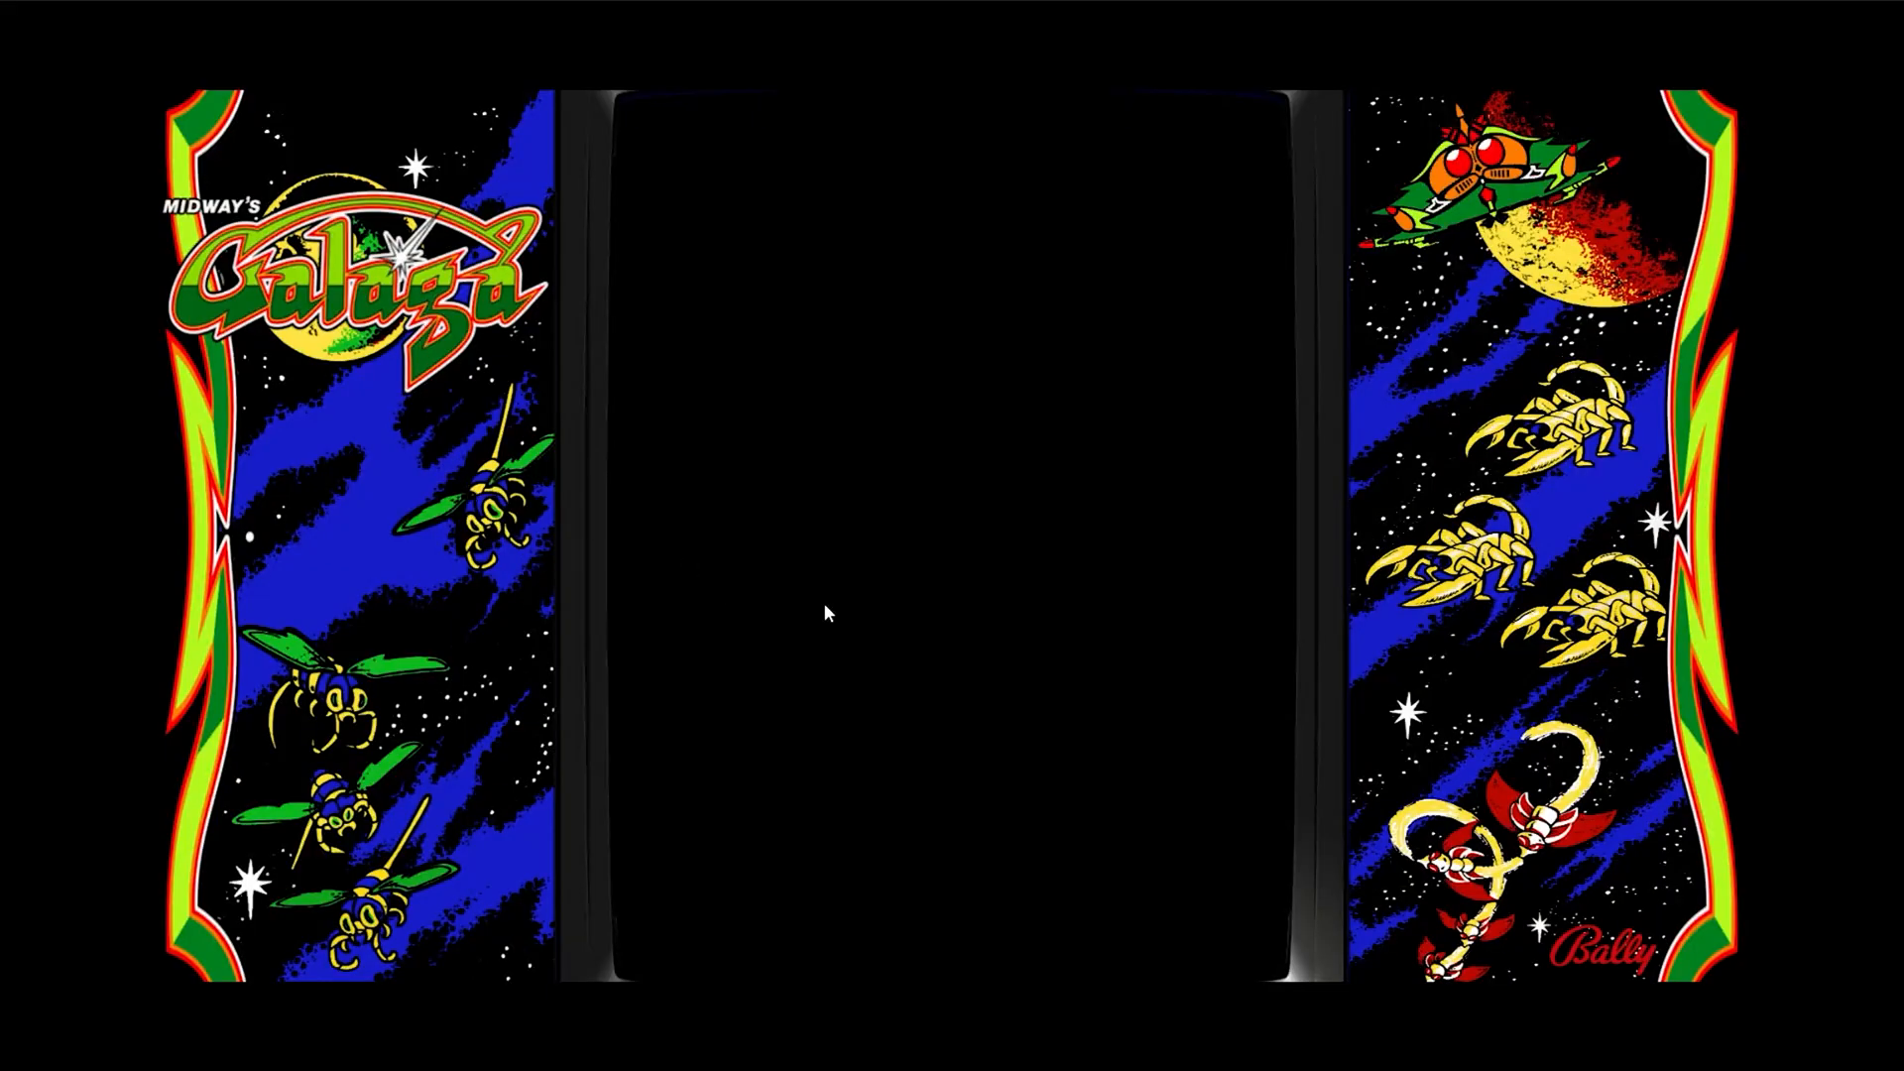
left_click(911, 641)
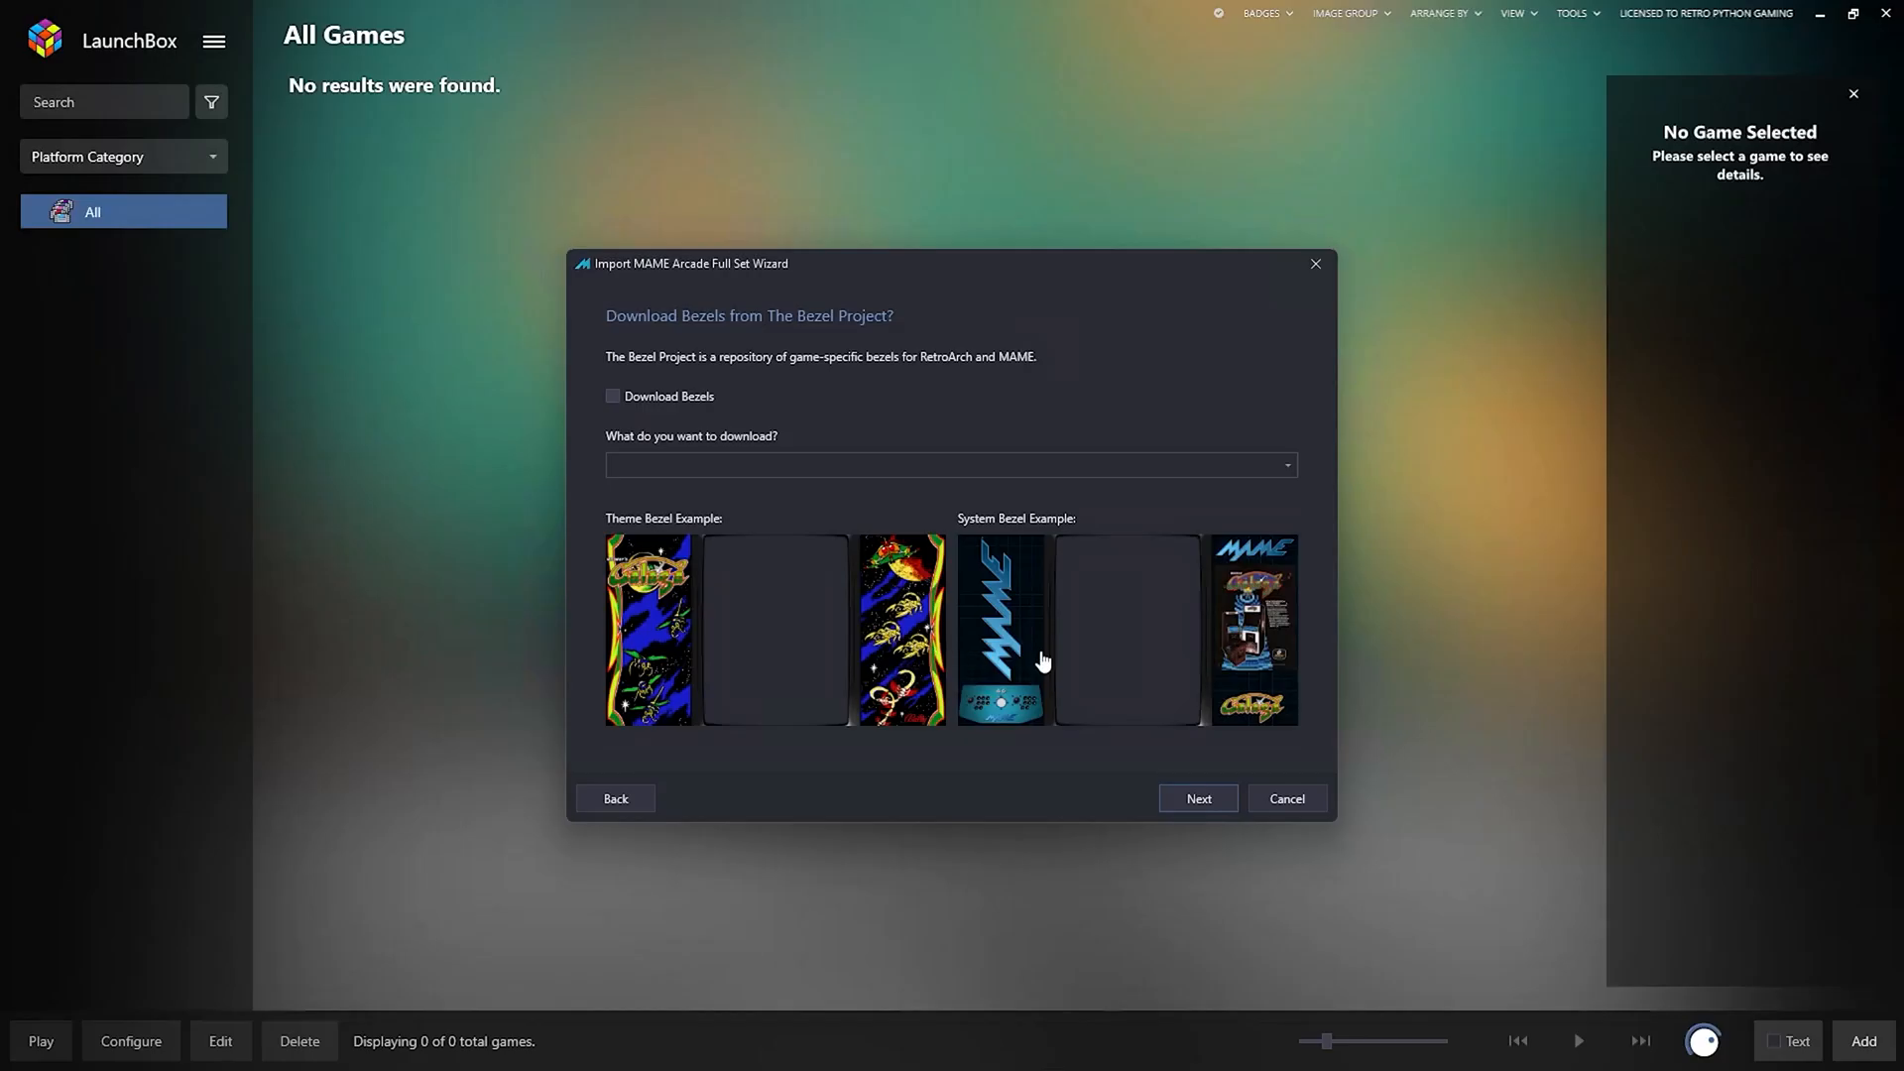
left_click(614, 398)
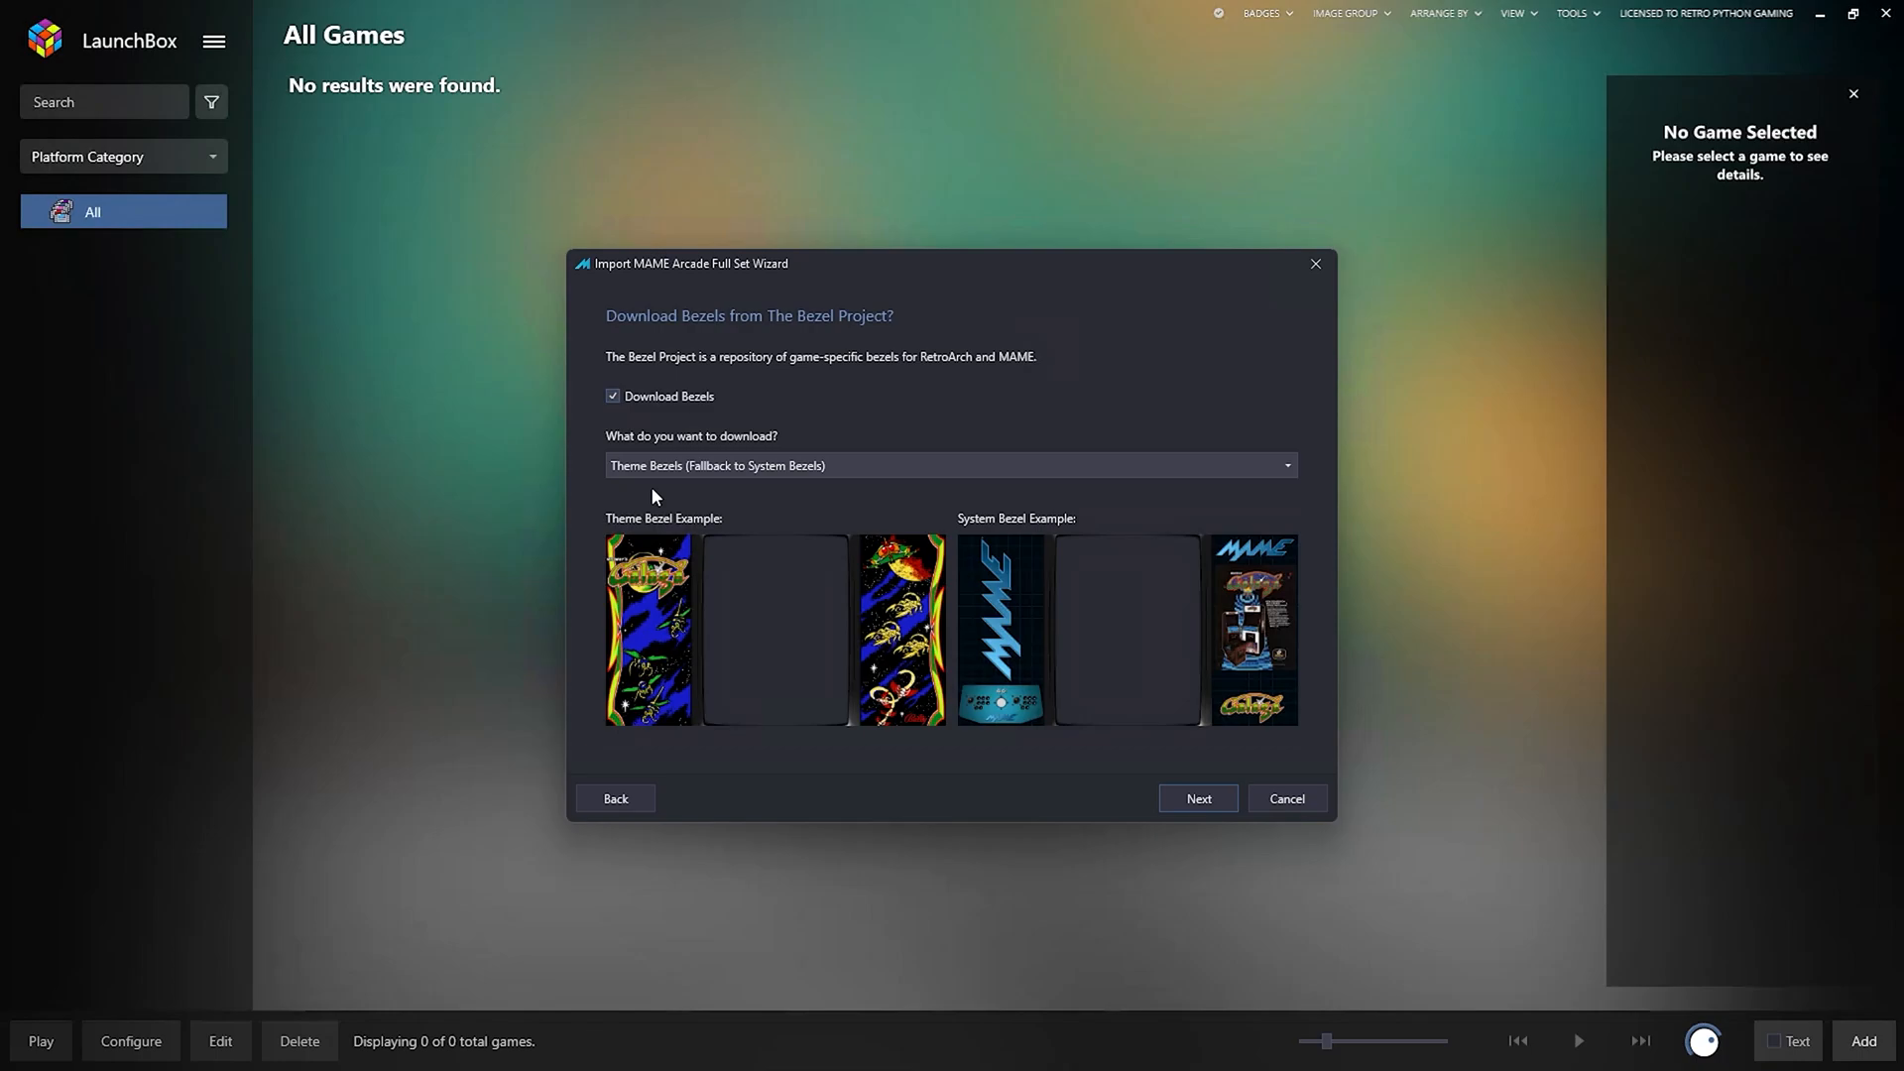
left_click(1191, 800)
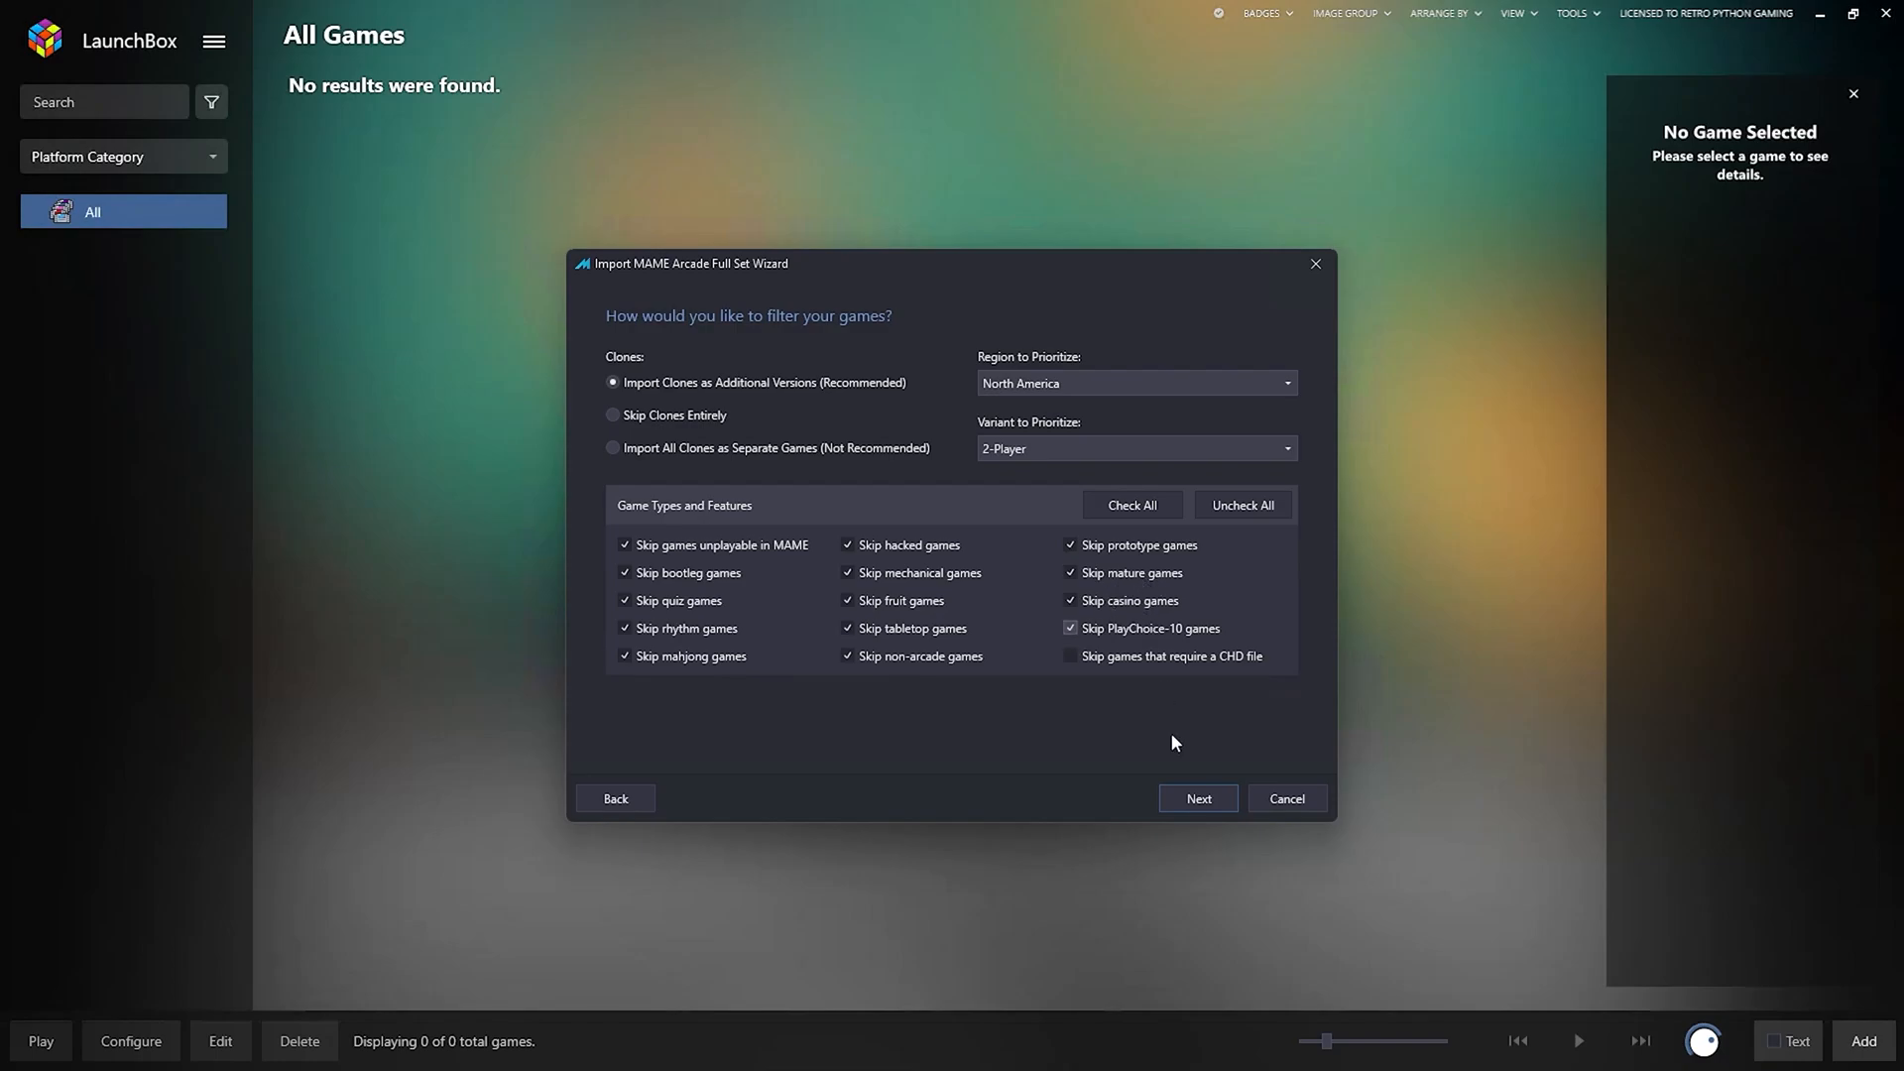
Accept the default clone, region and game-type filters and move on.
left_click(1190, 800)
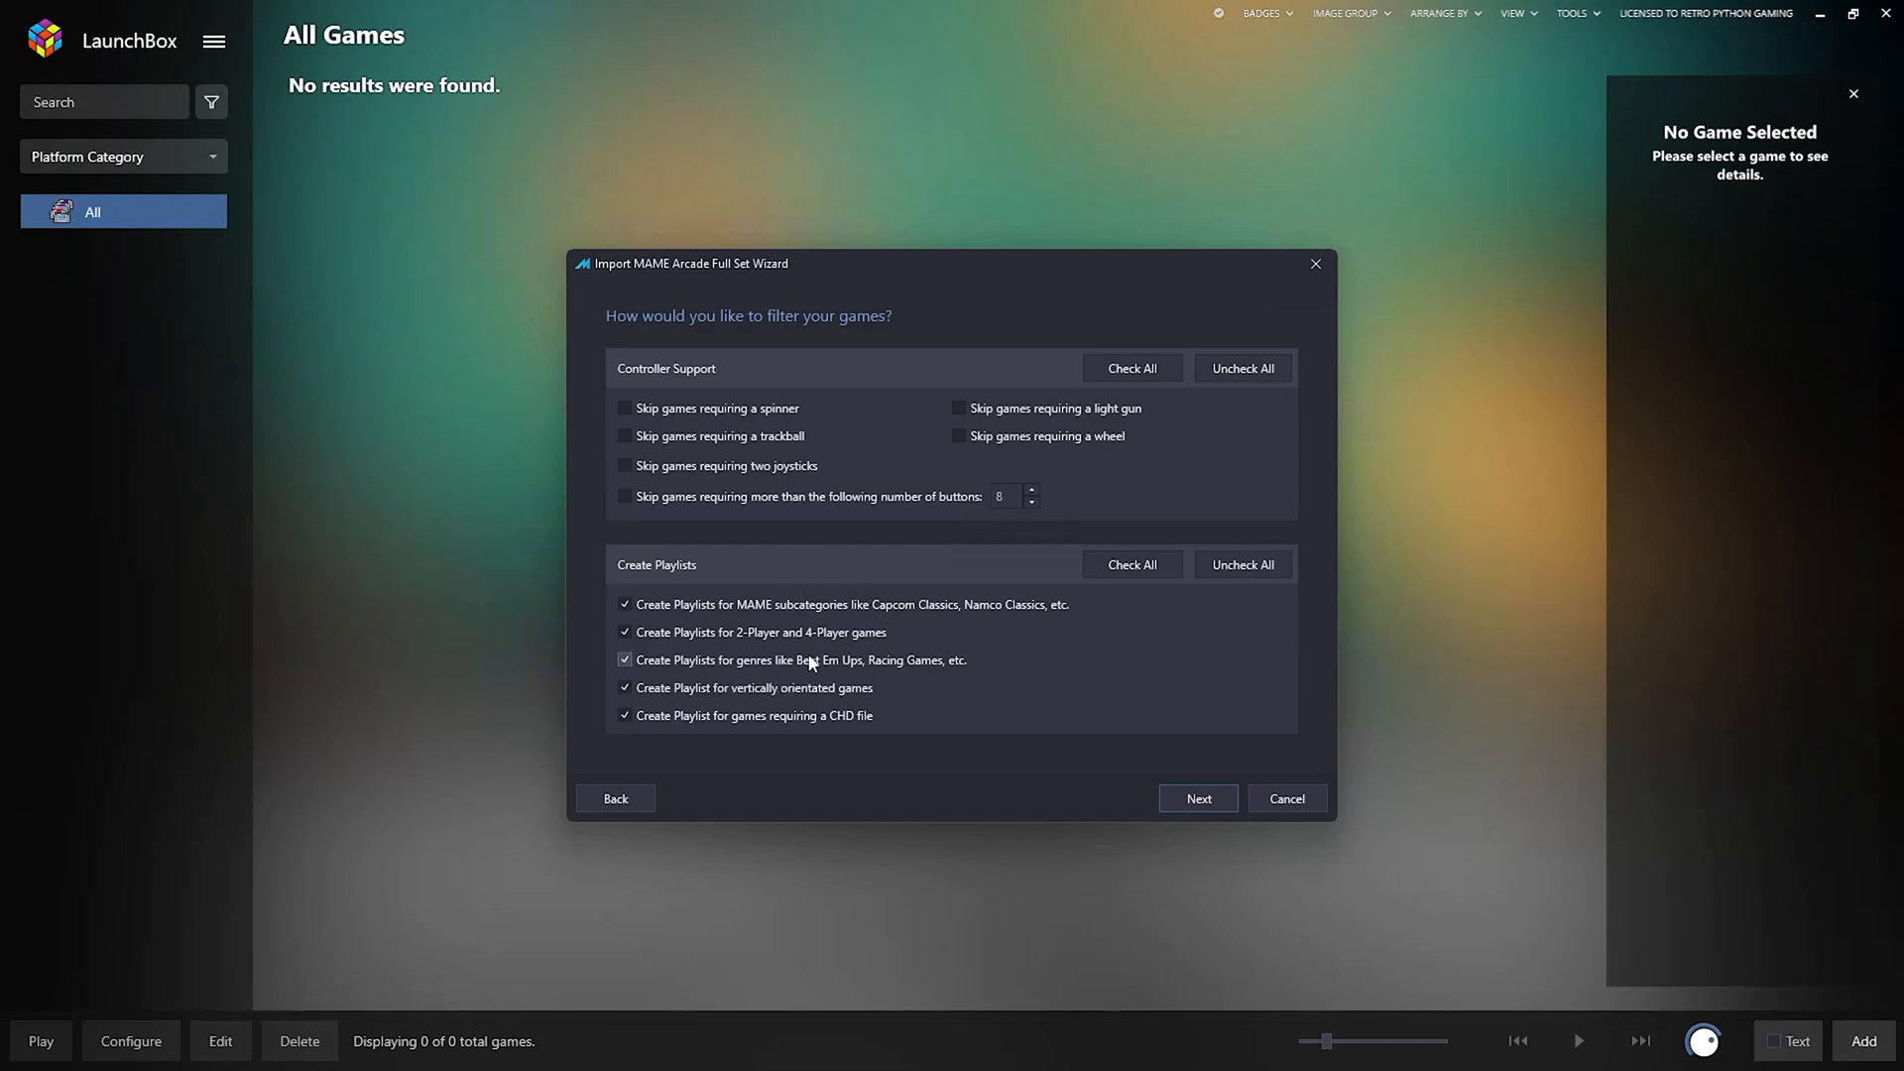
Keep default controller and playlist options, parse MAME, and import the 3111 Arcade games.
left_click(1201, 802)
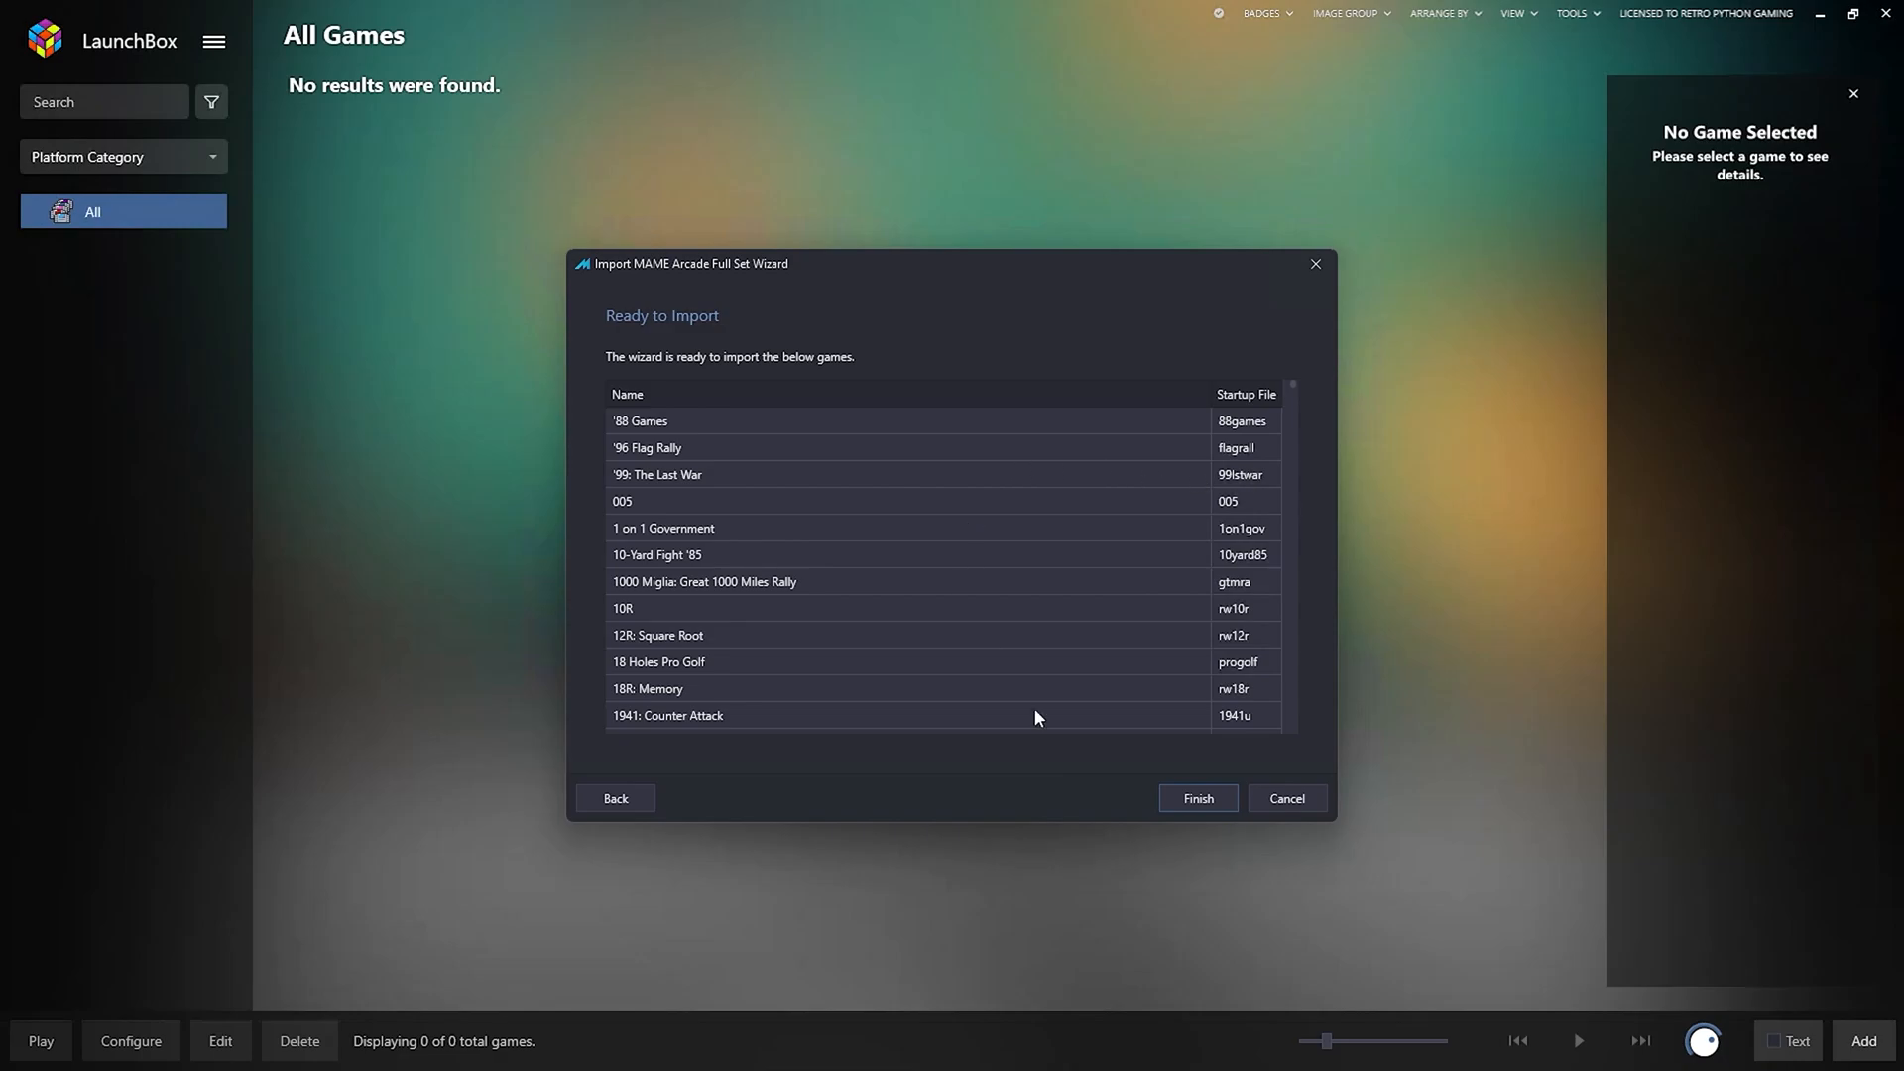
left_click(1194, 806)
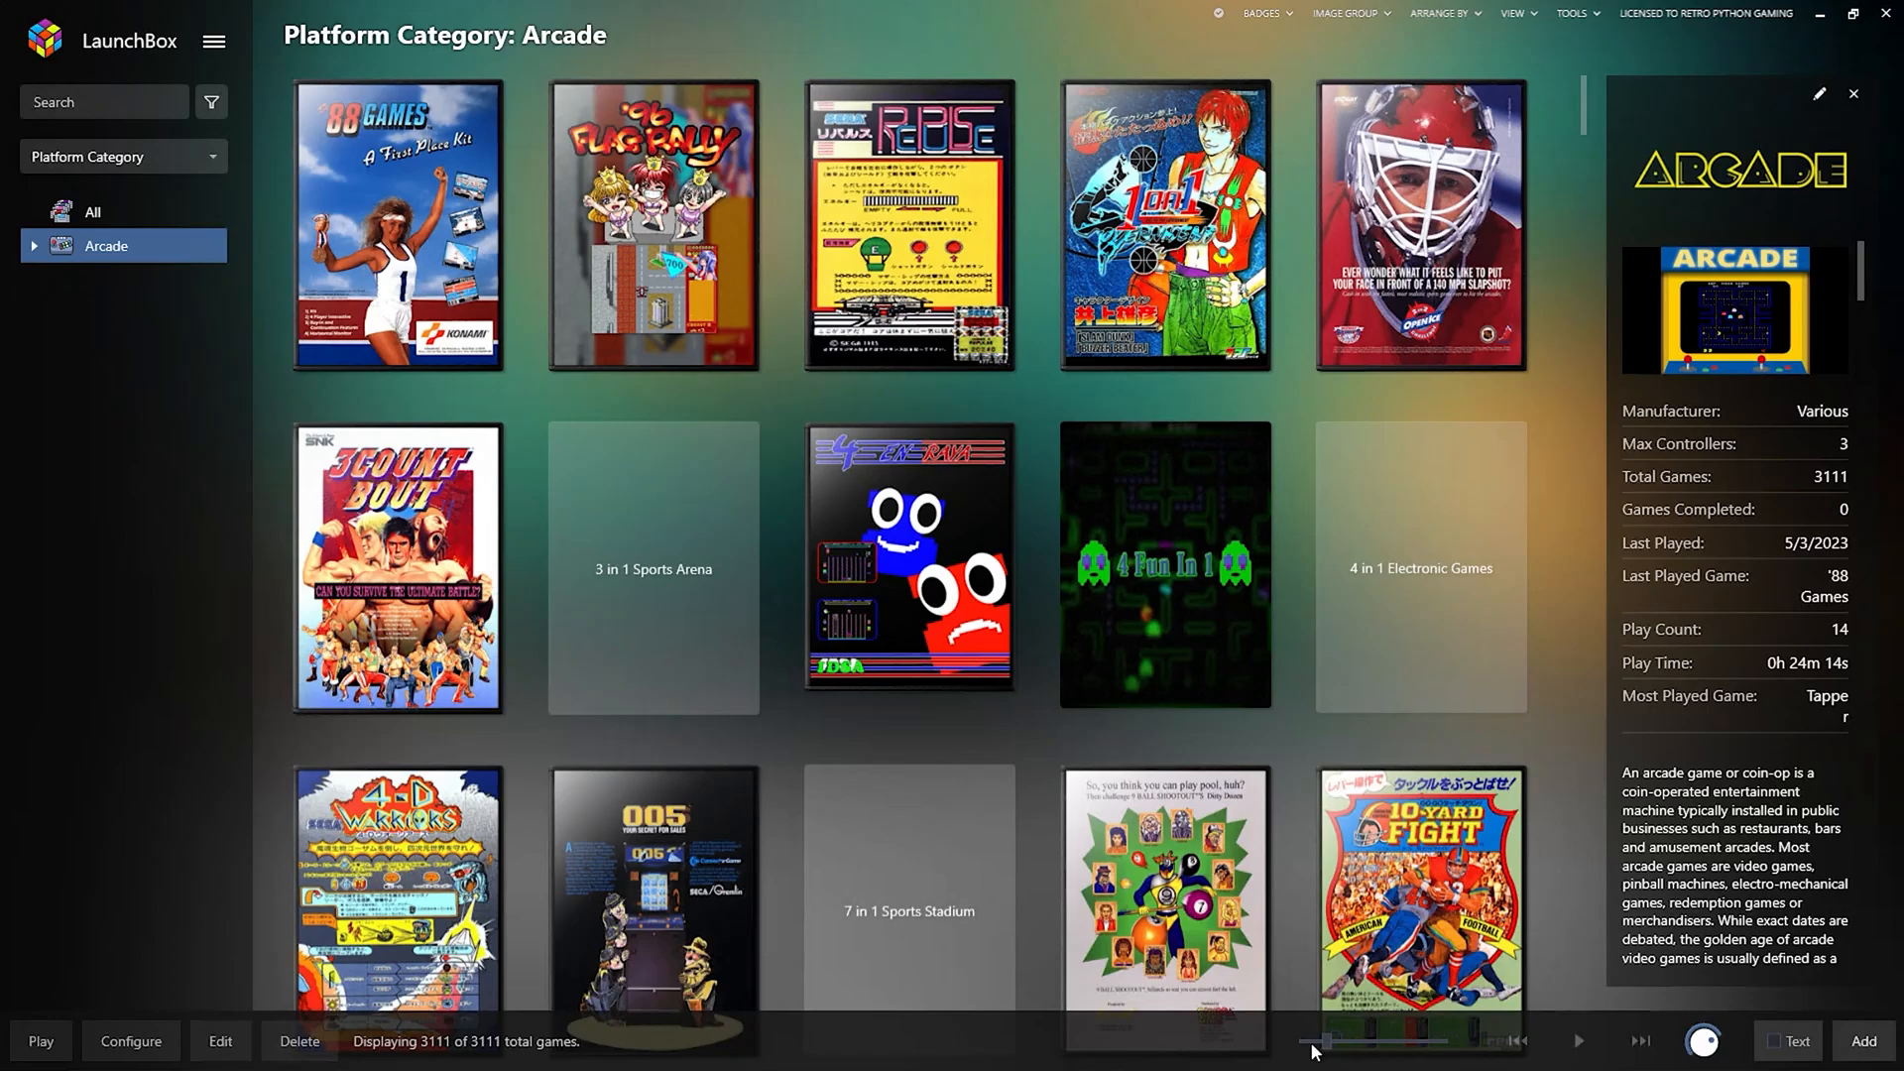
Open the Edit Game window for '88 Games.
left_click(389, 169)
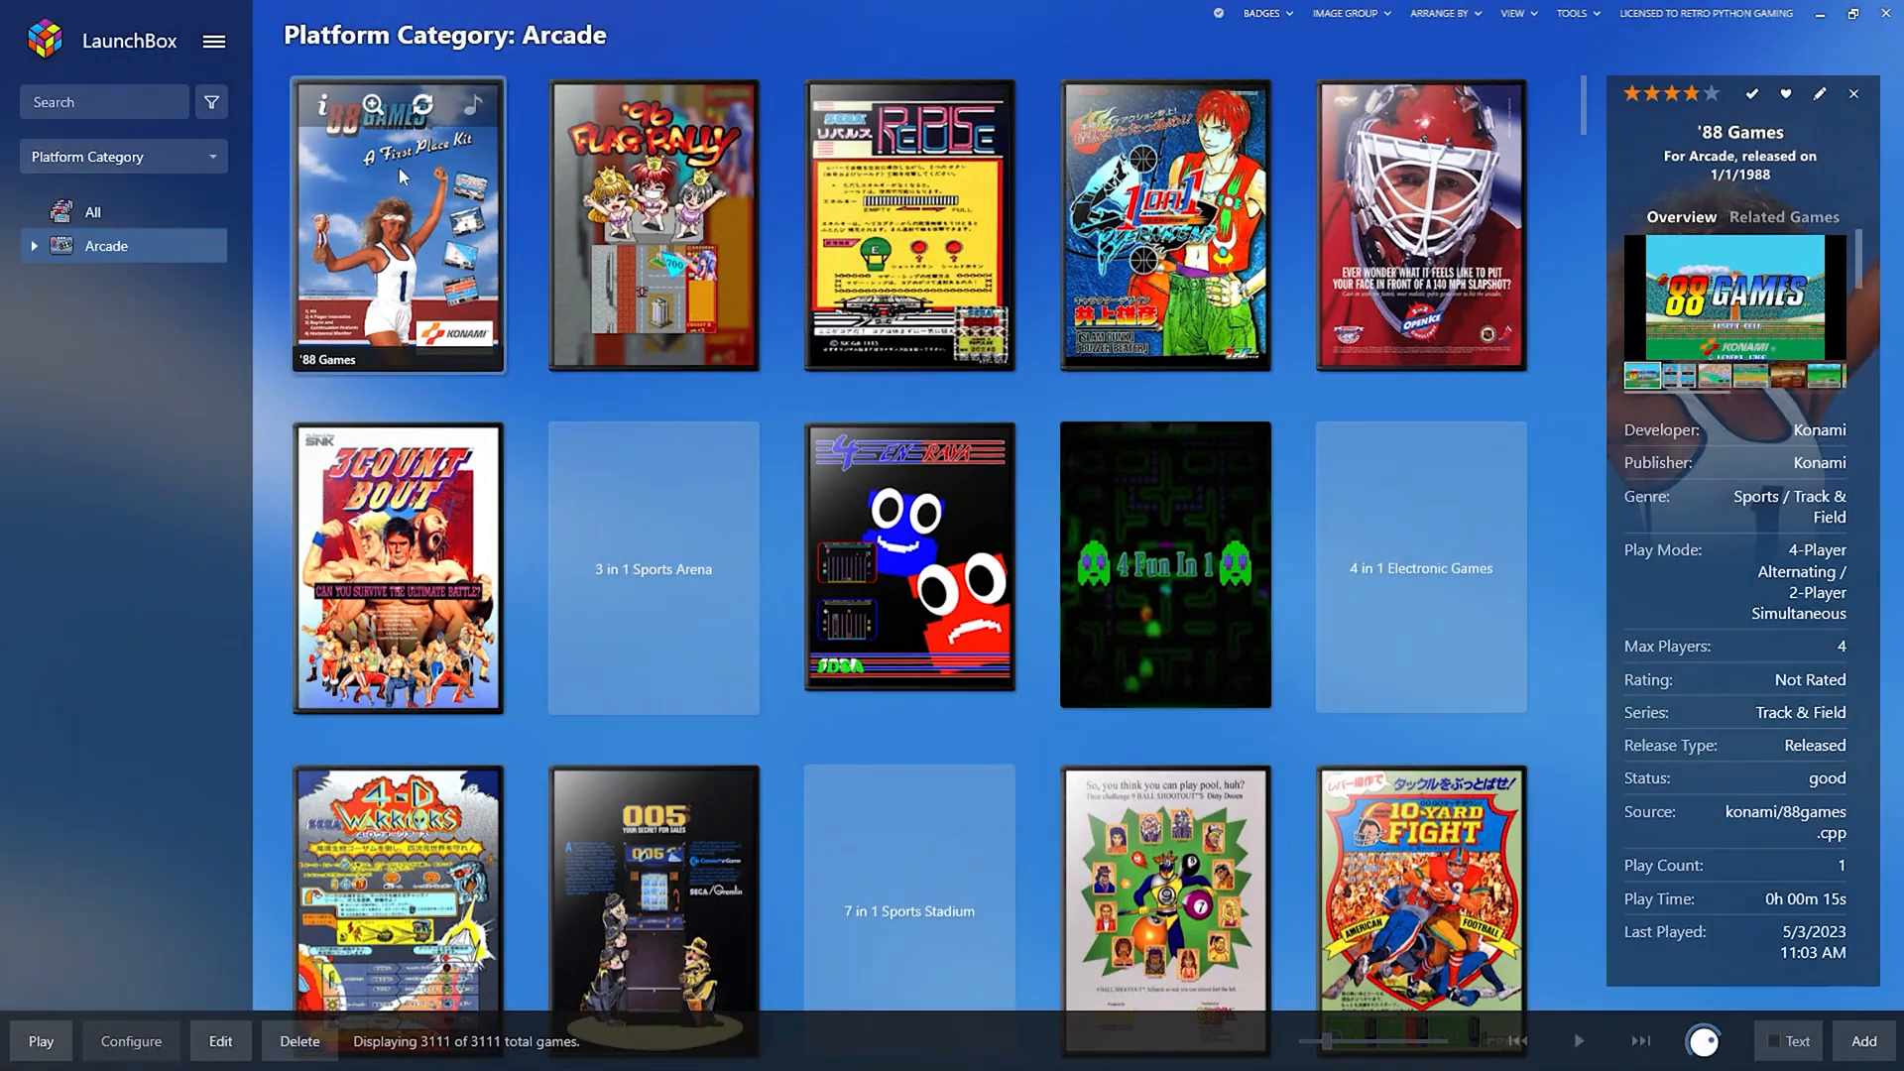
right_click(399, 166)
mouse_move(455, 347)
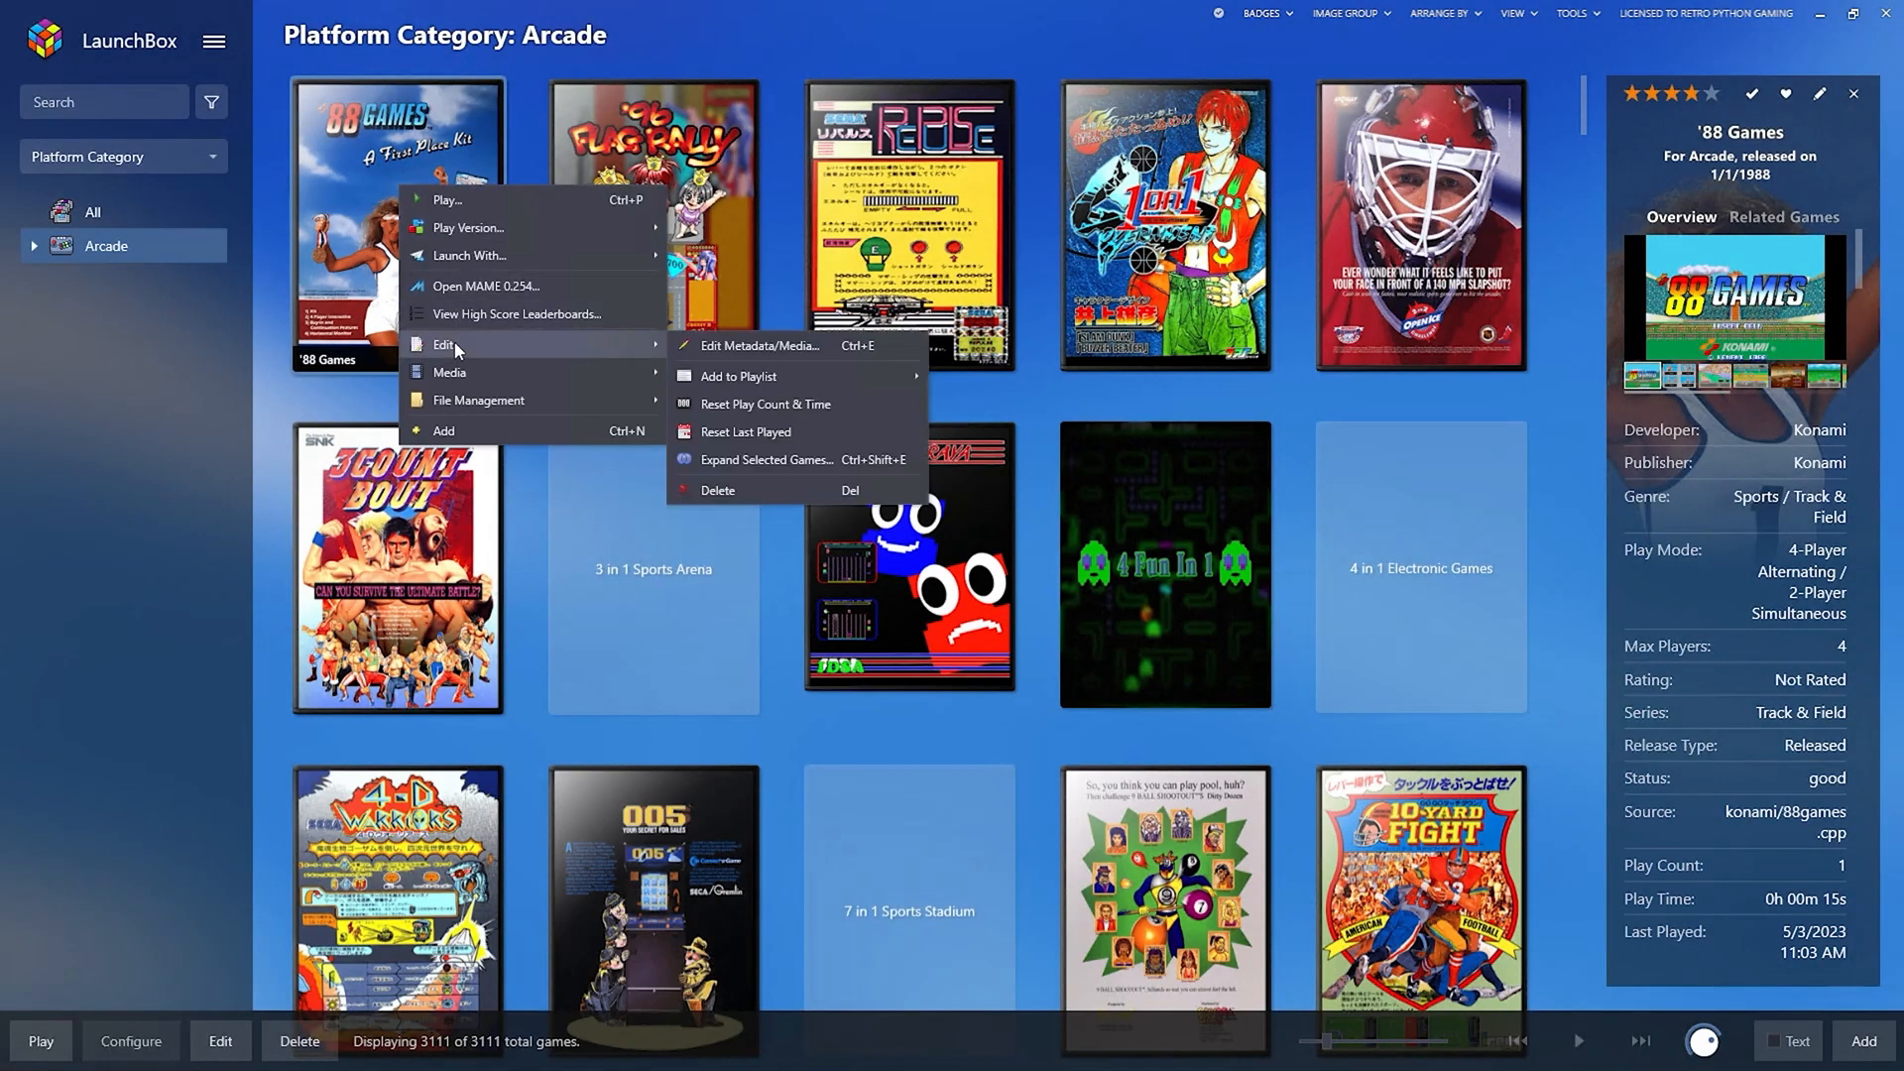
left_click(767, 347)
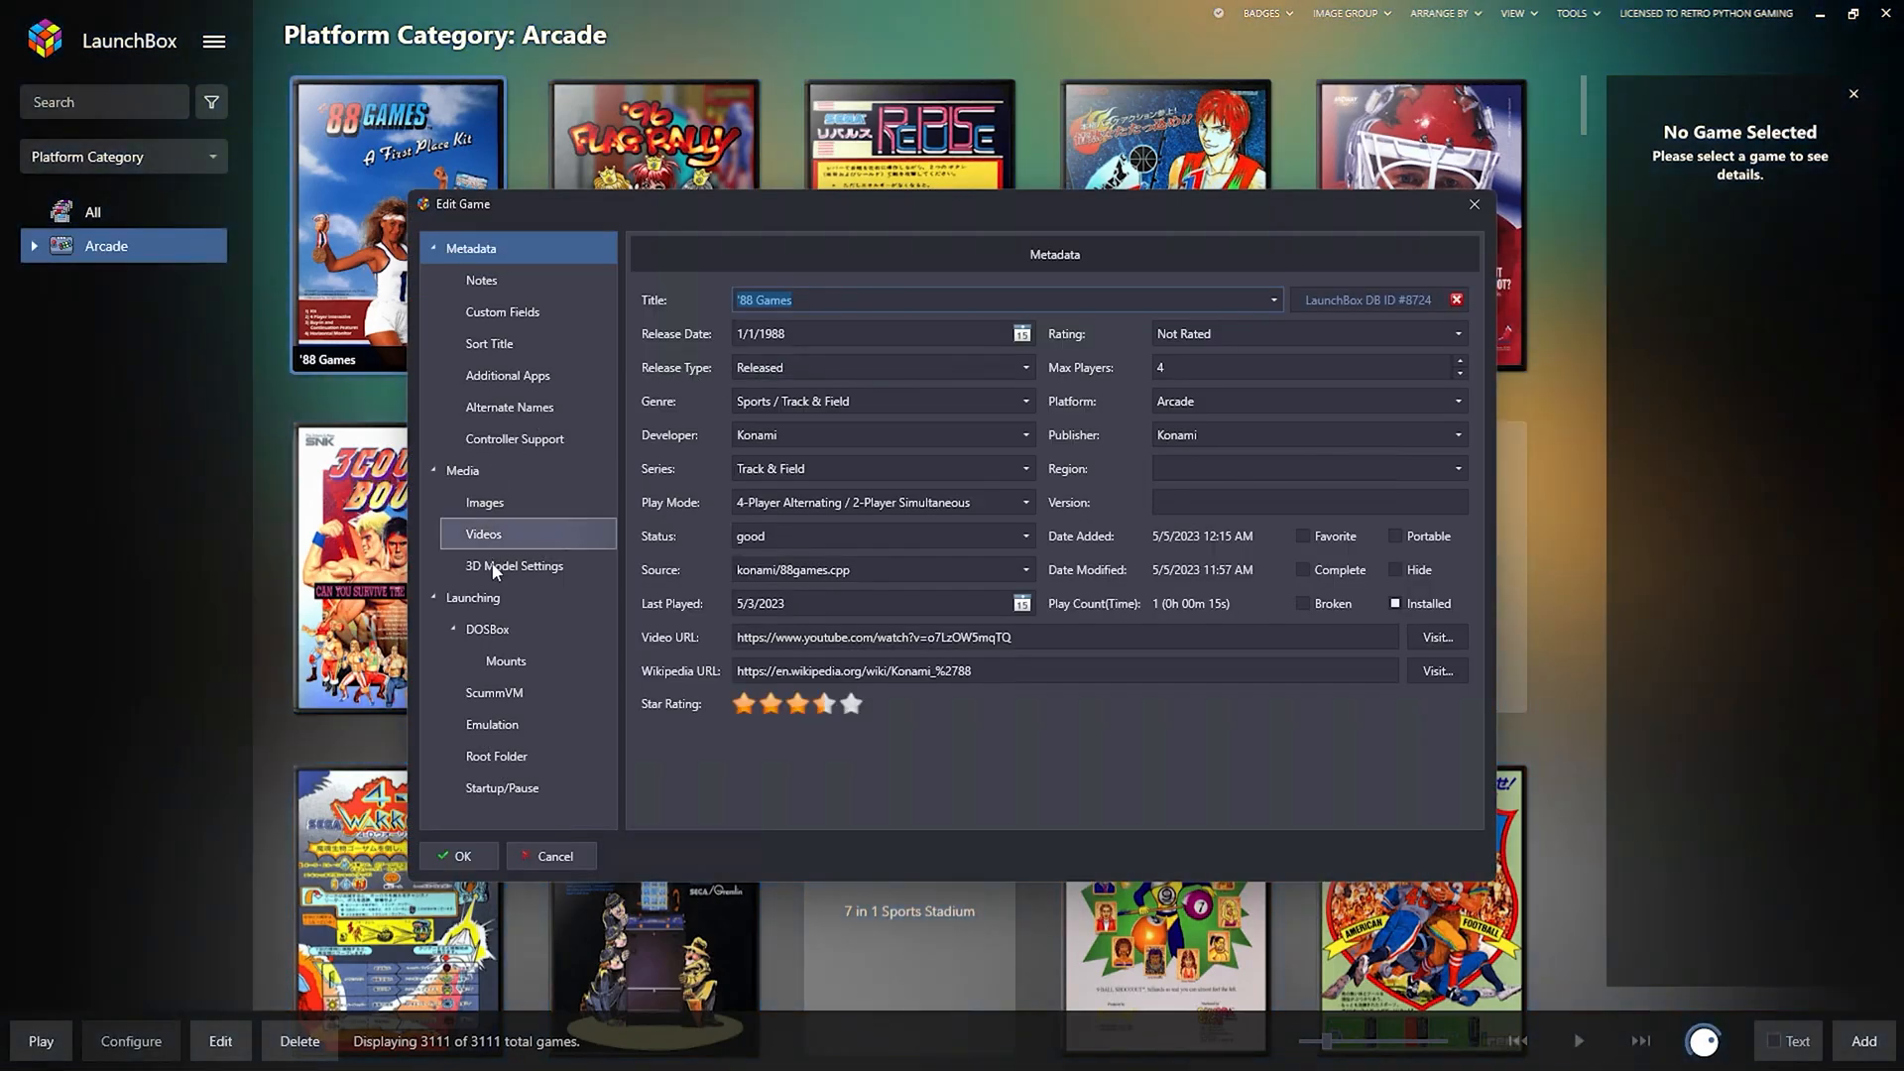
Play the '88 Games Video Snap and Theme Video, then close the editor.
left_click(486, 534)
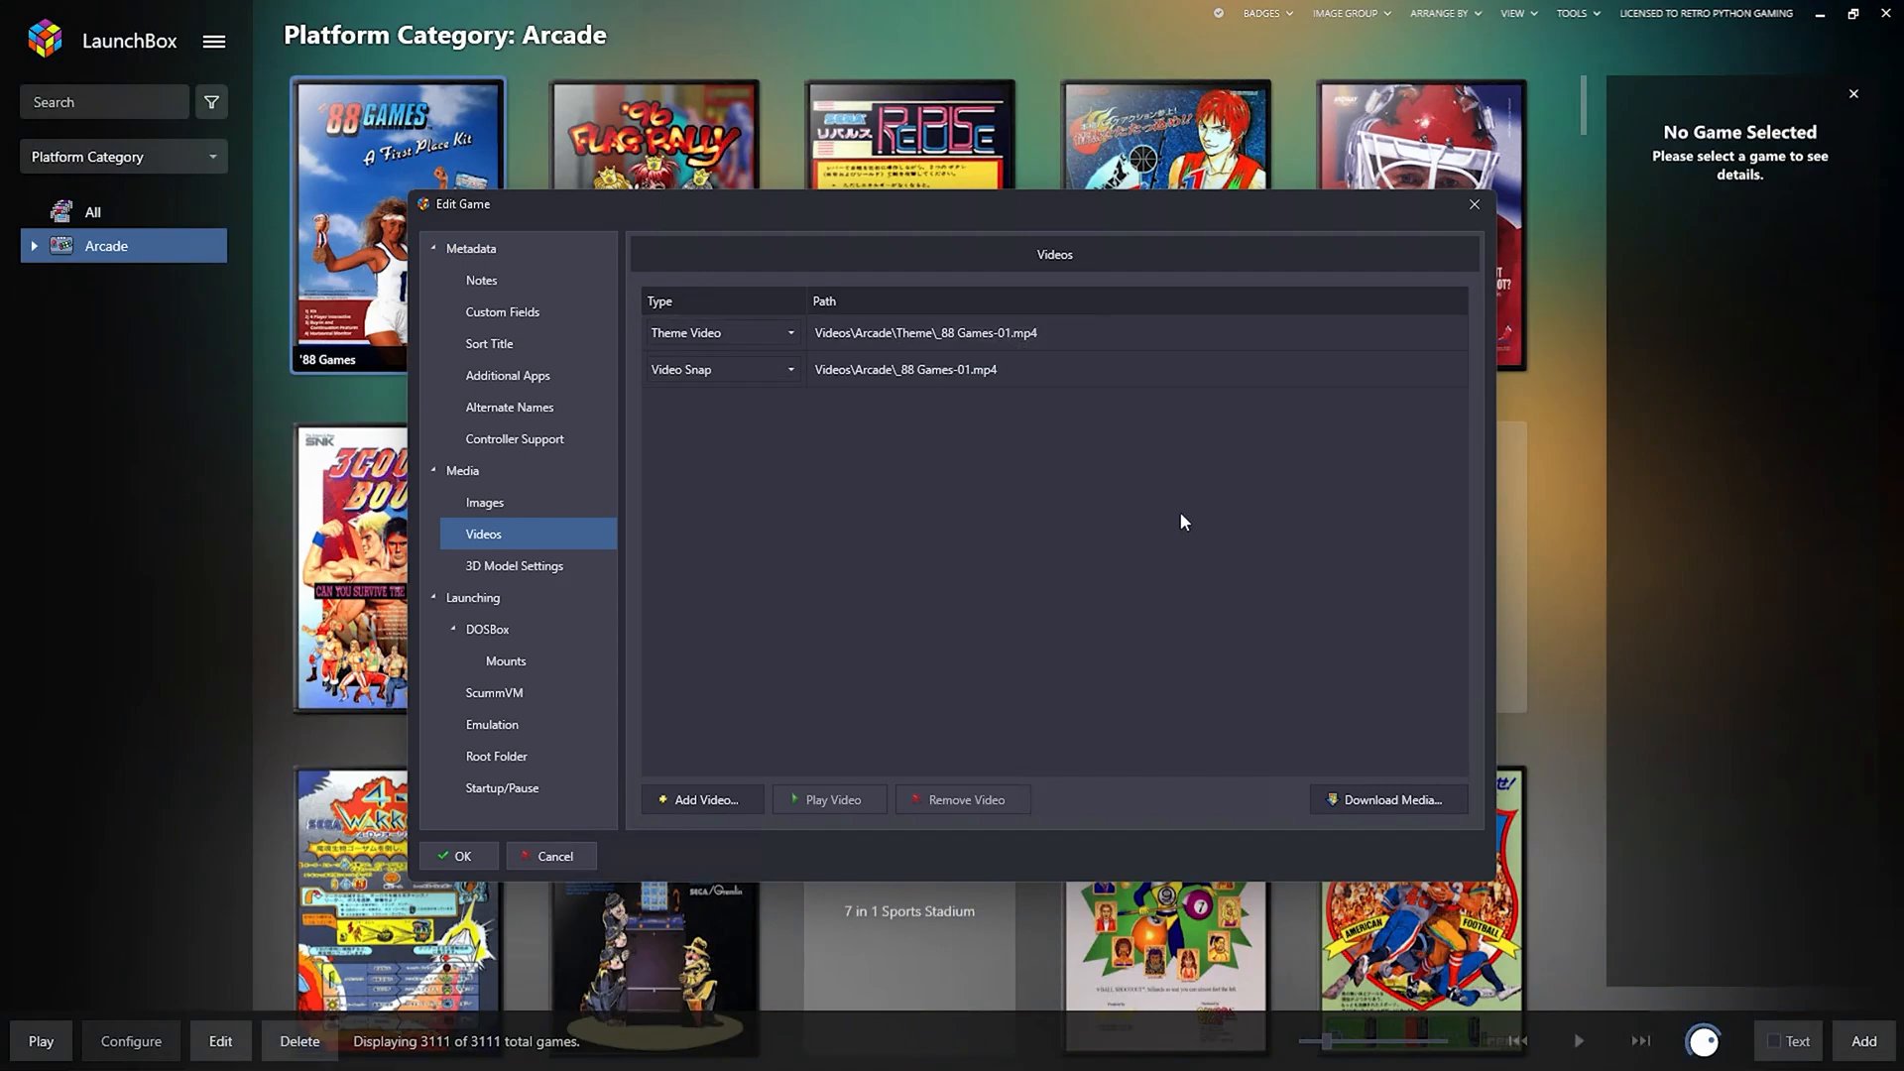
left_click(891, 363)
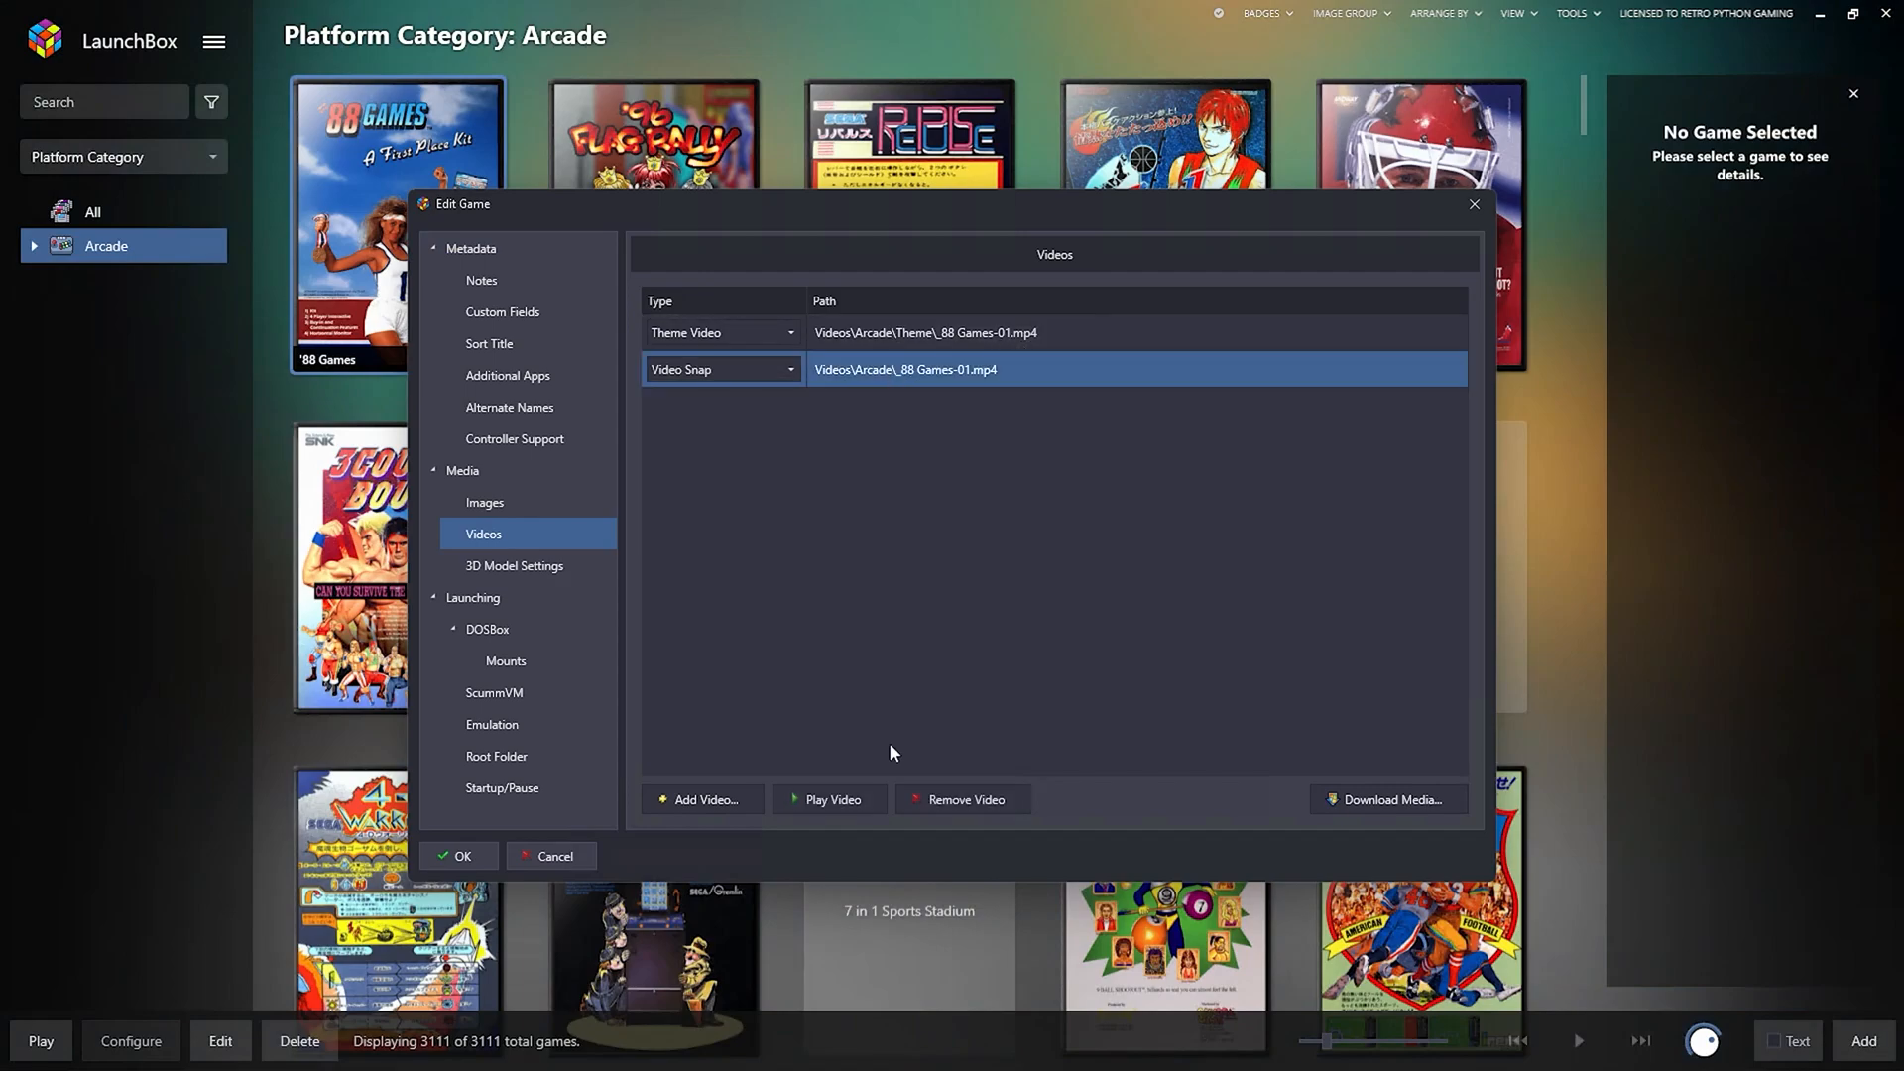
left_click(821, 805)
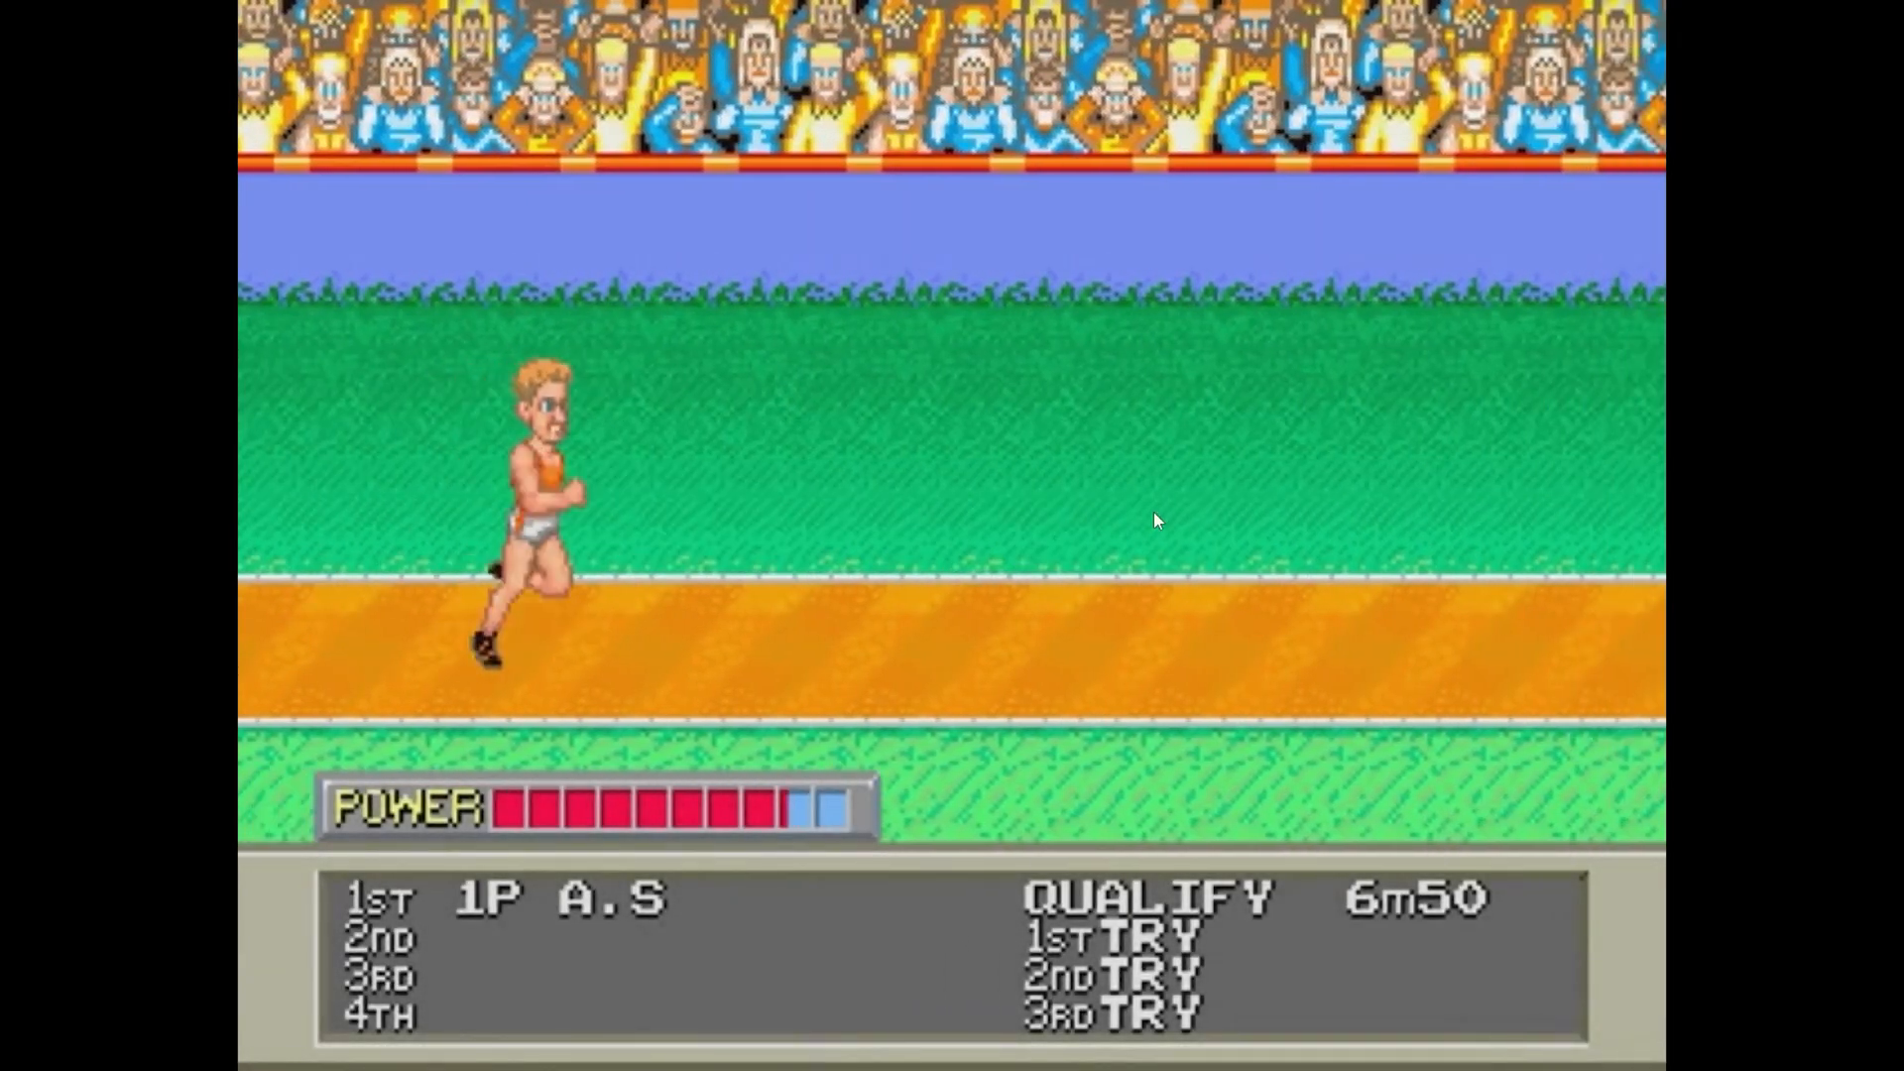
key("Escape")
left_click(885, 335)
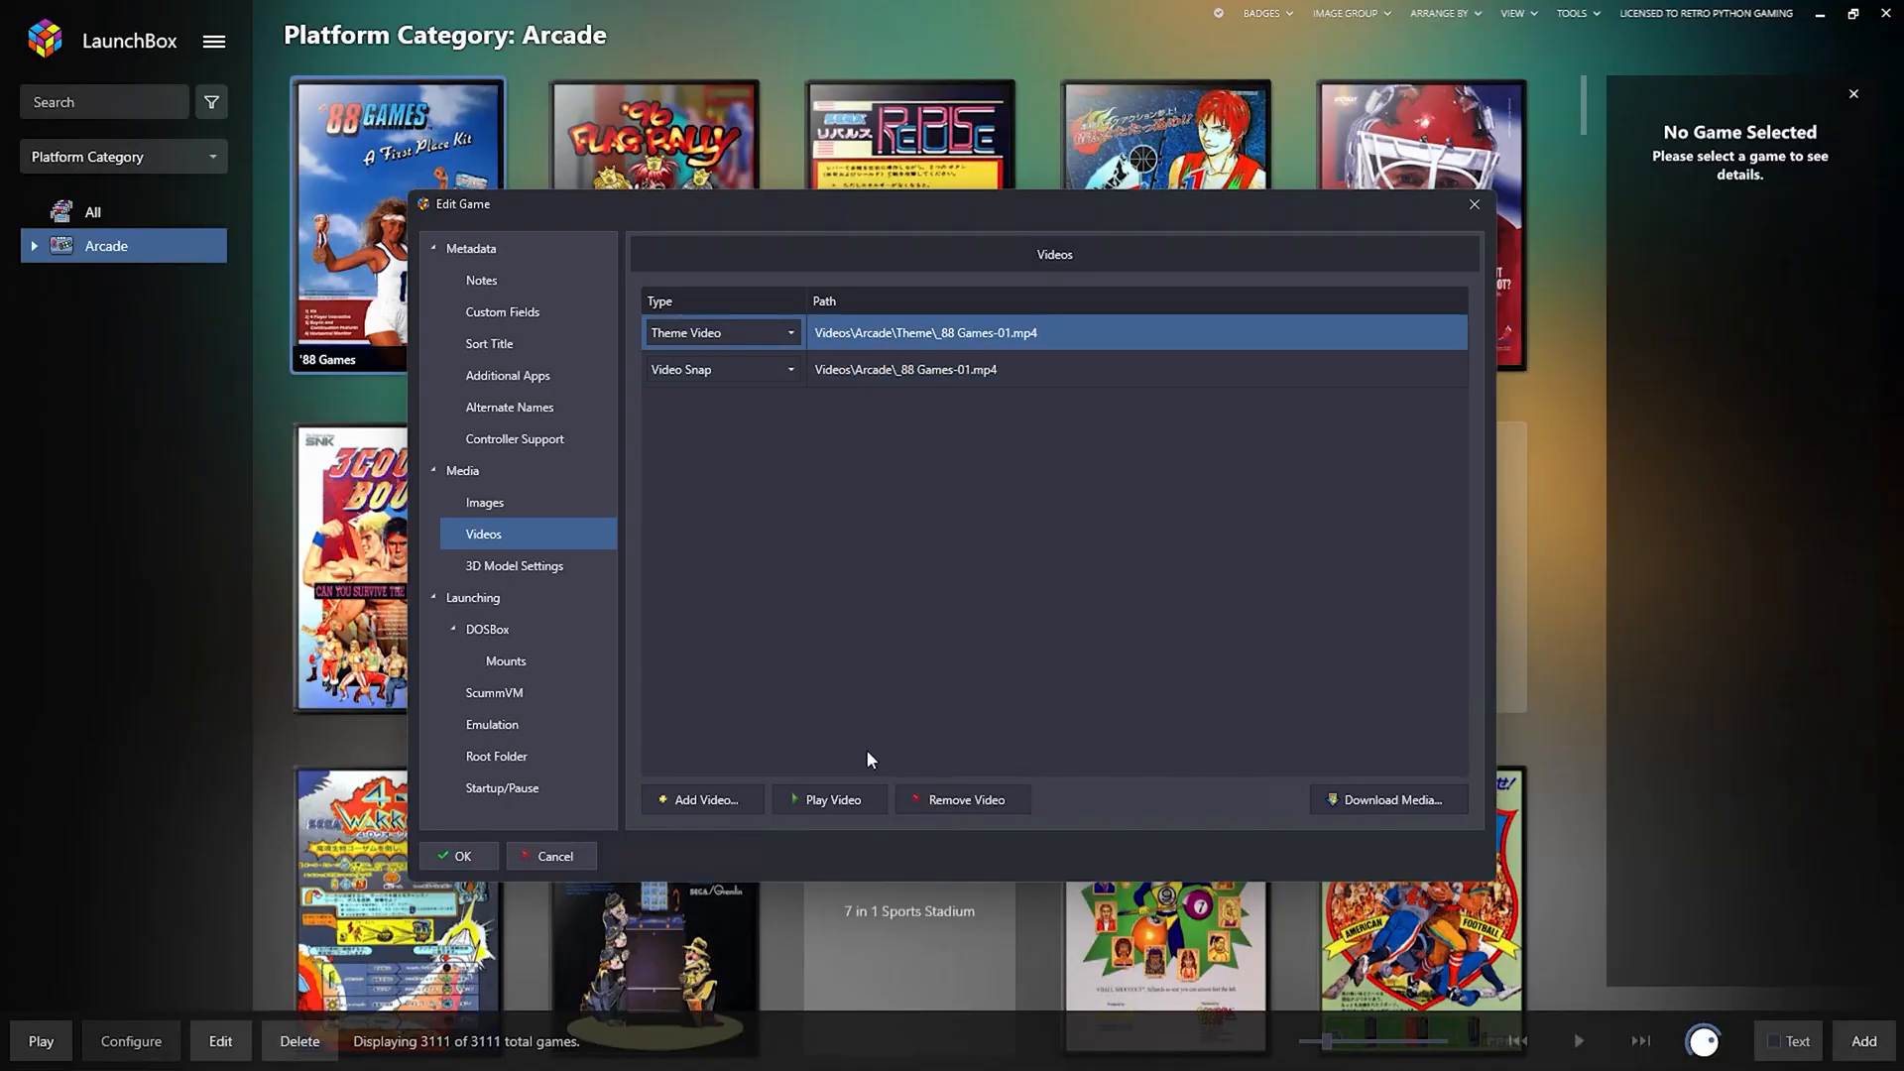
left_click(833, 799)
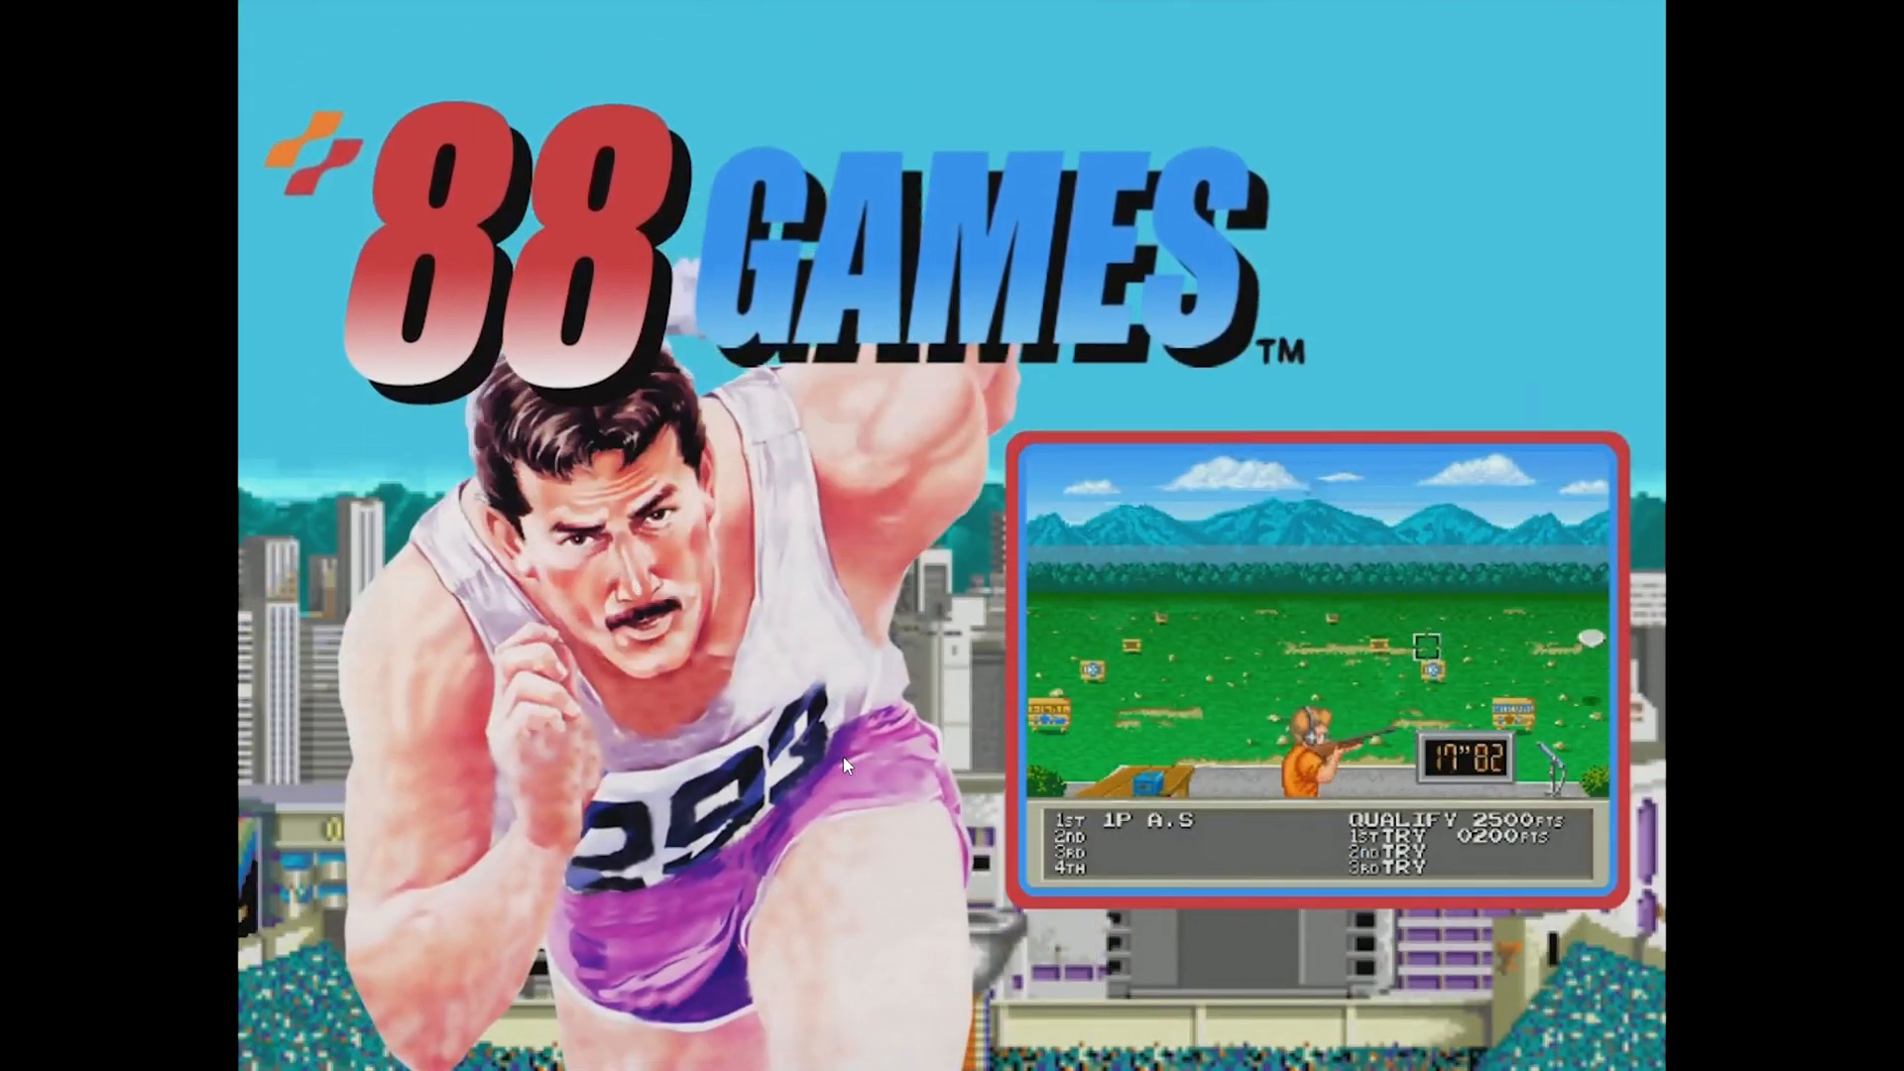
key("Escape")
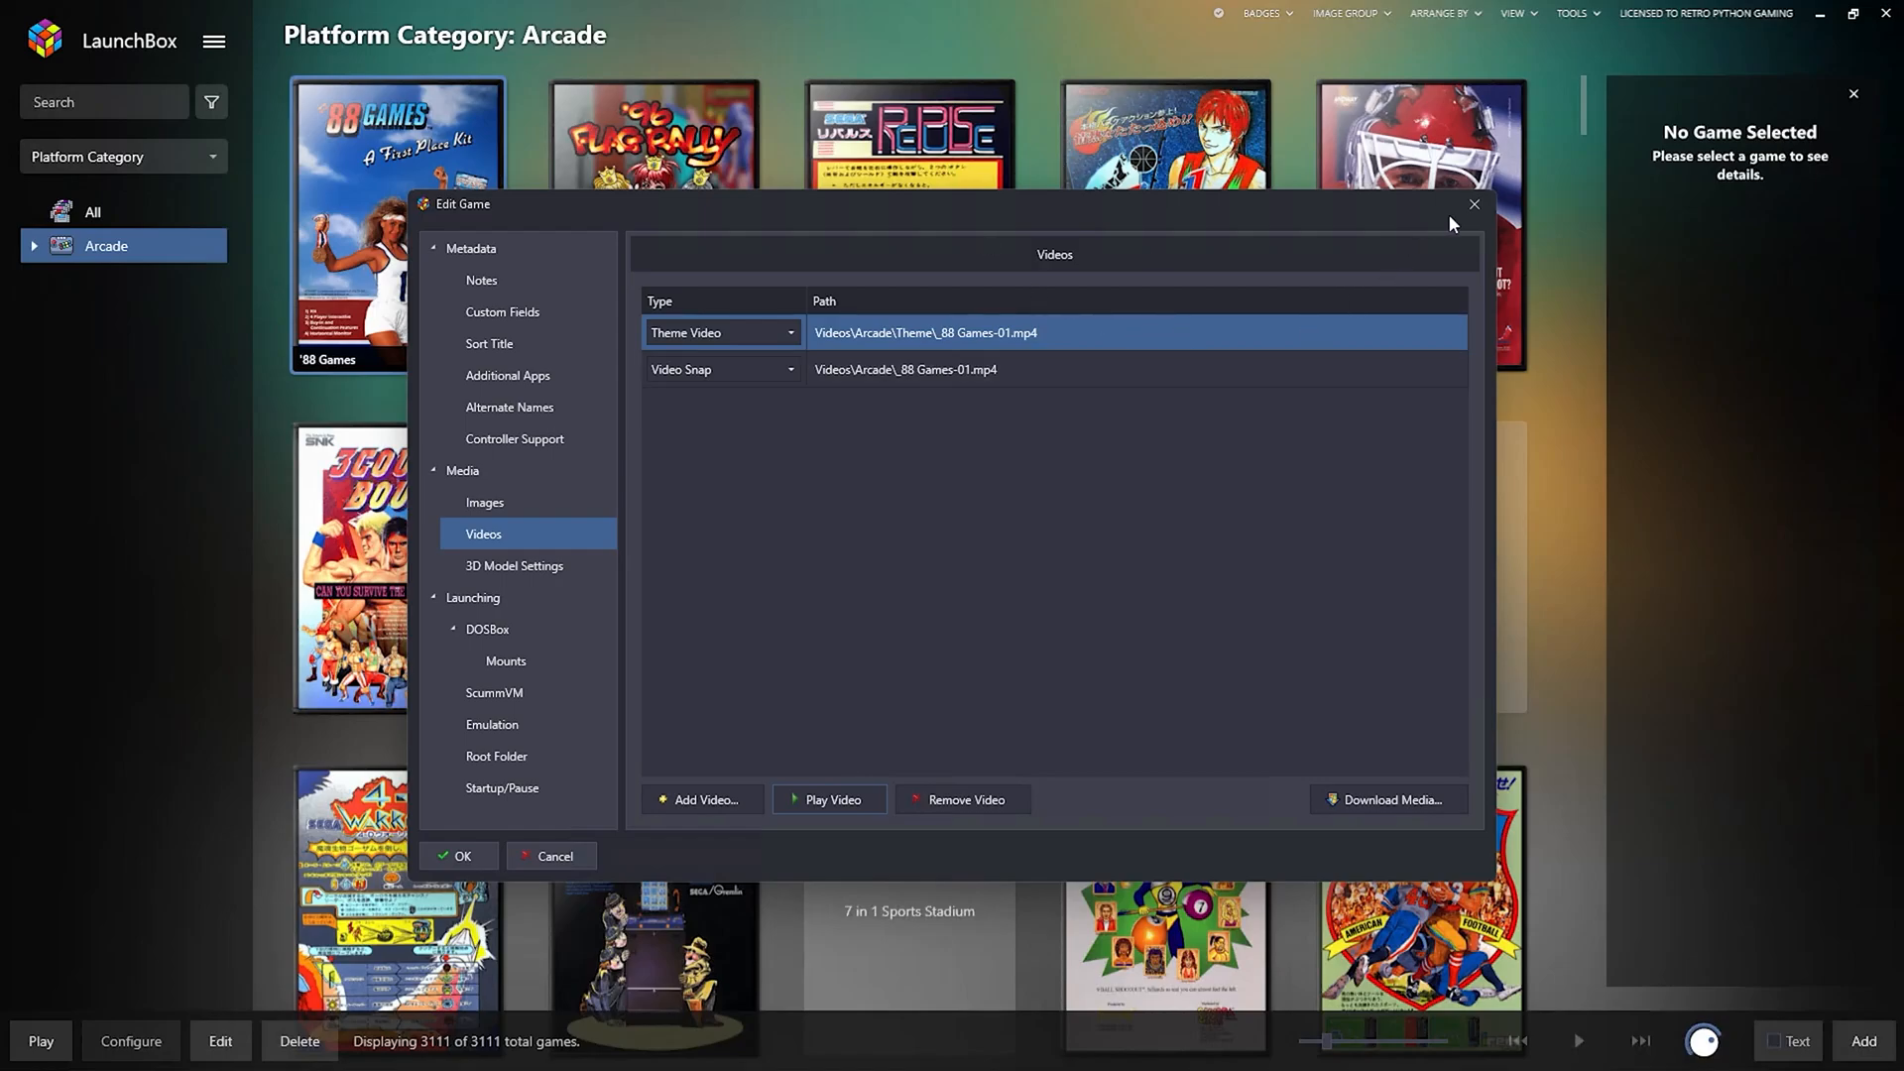
left_click(1475, 204)
mouse_move(849, 172)
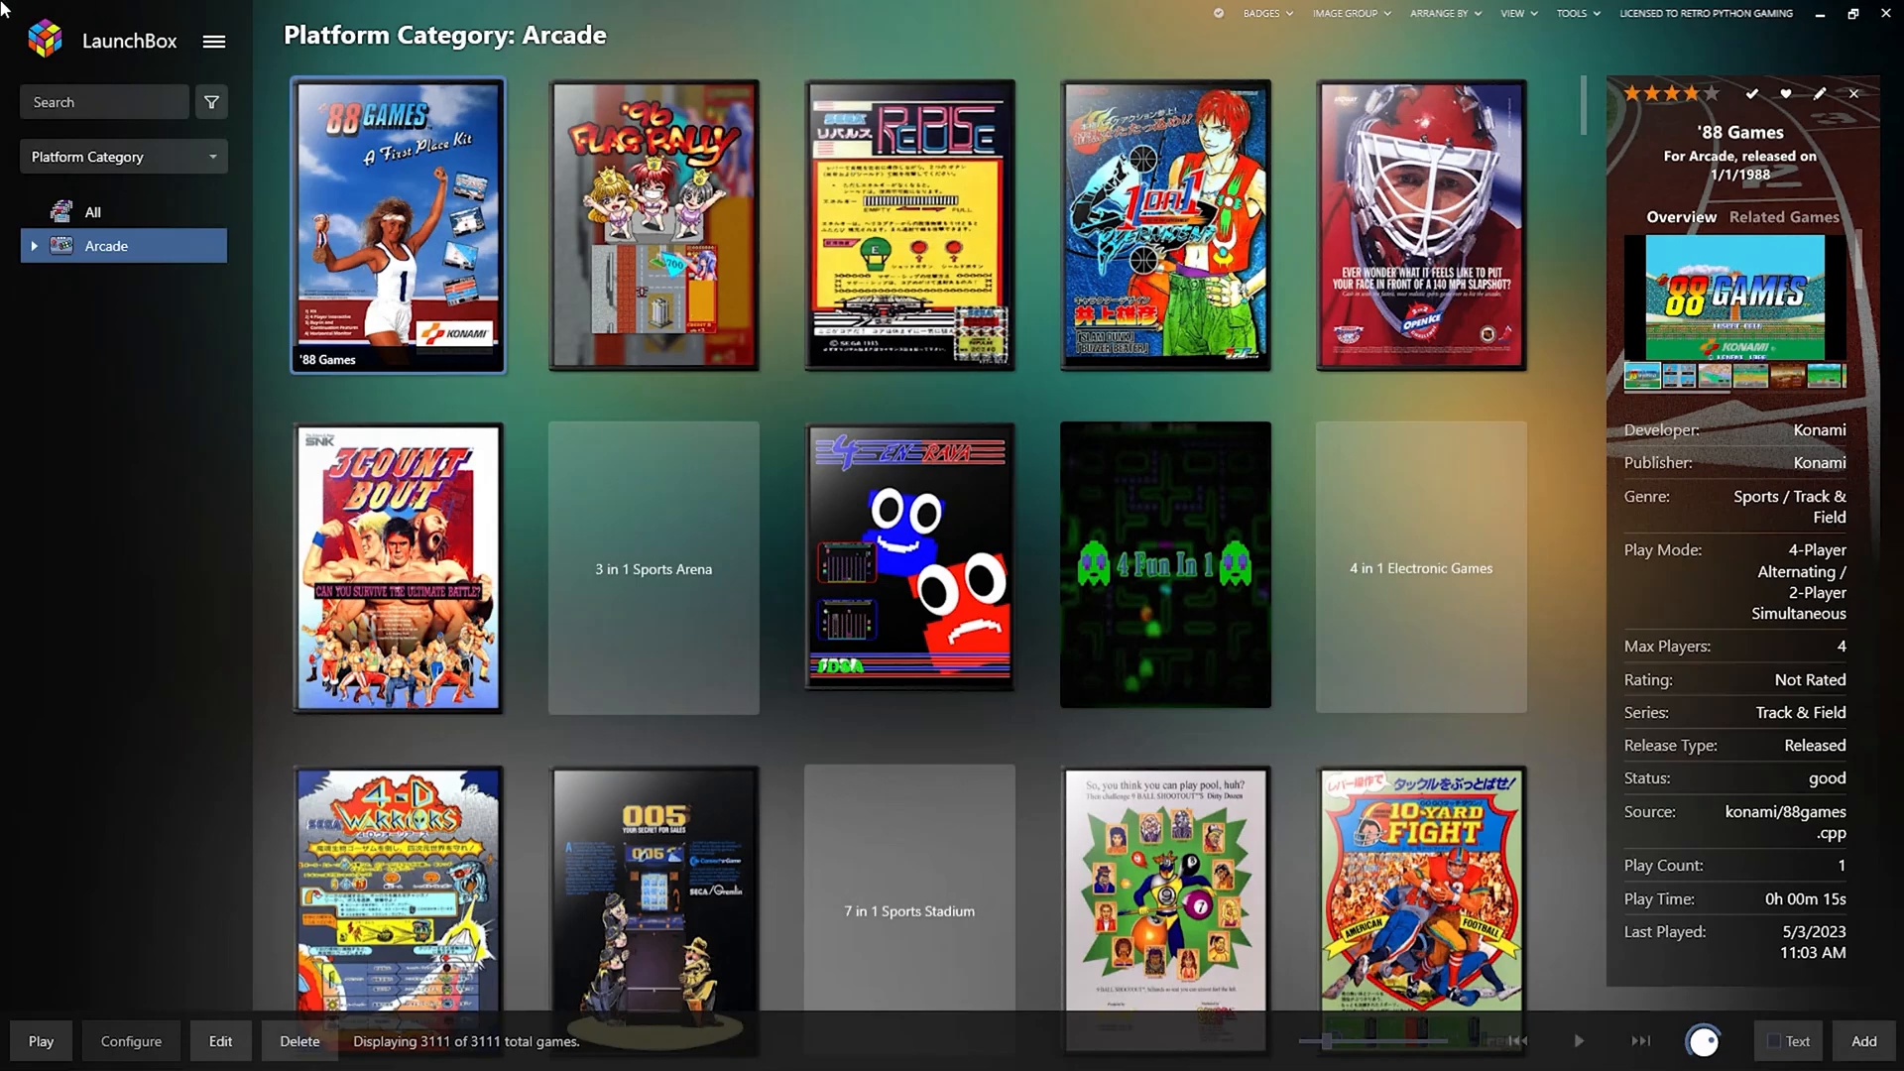
Expand Arcade, browse the Konami Classics and Capcom Classics playlists, then return to all Arcade games.
left_click(34, 246)
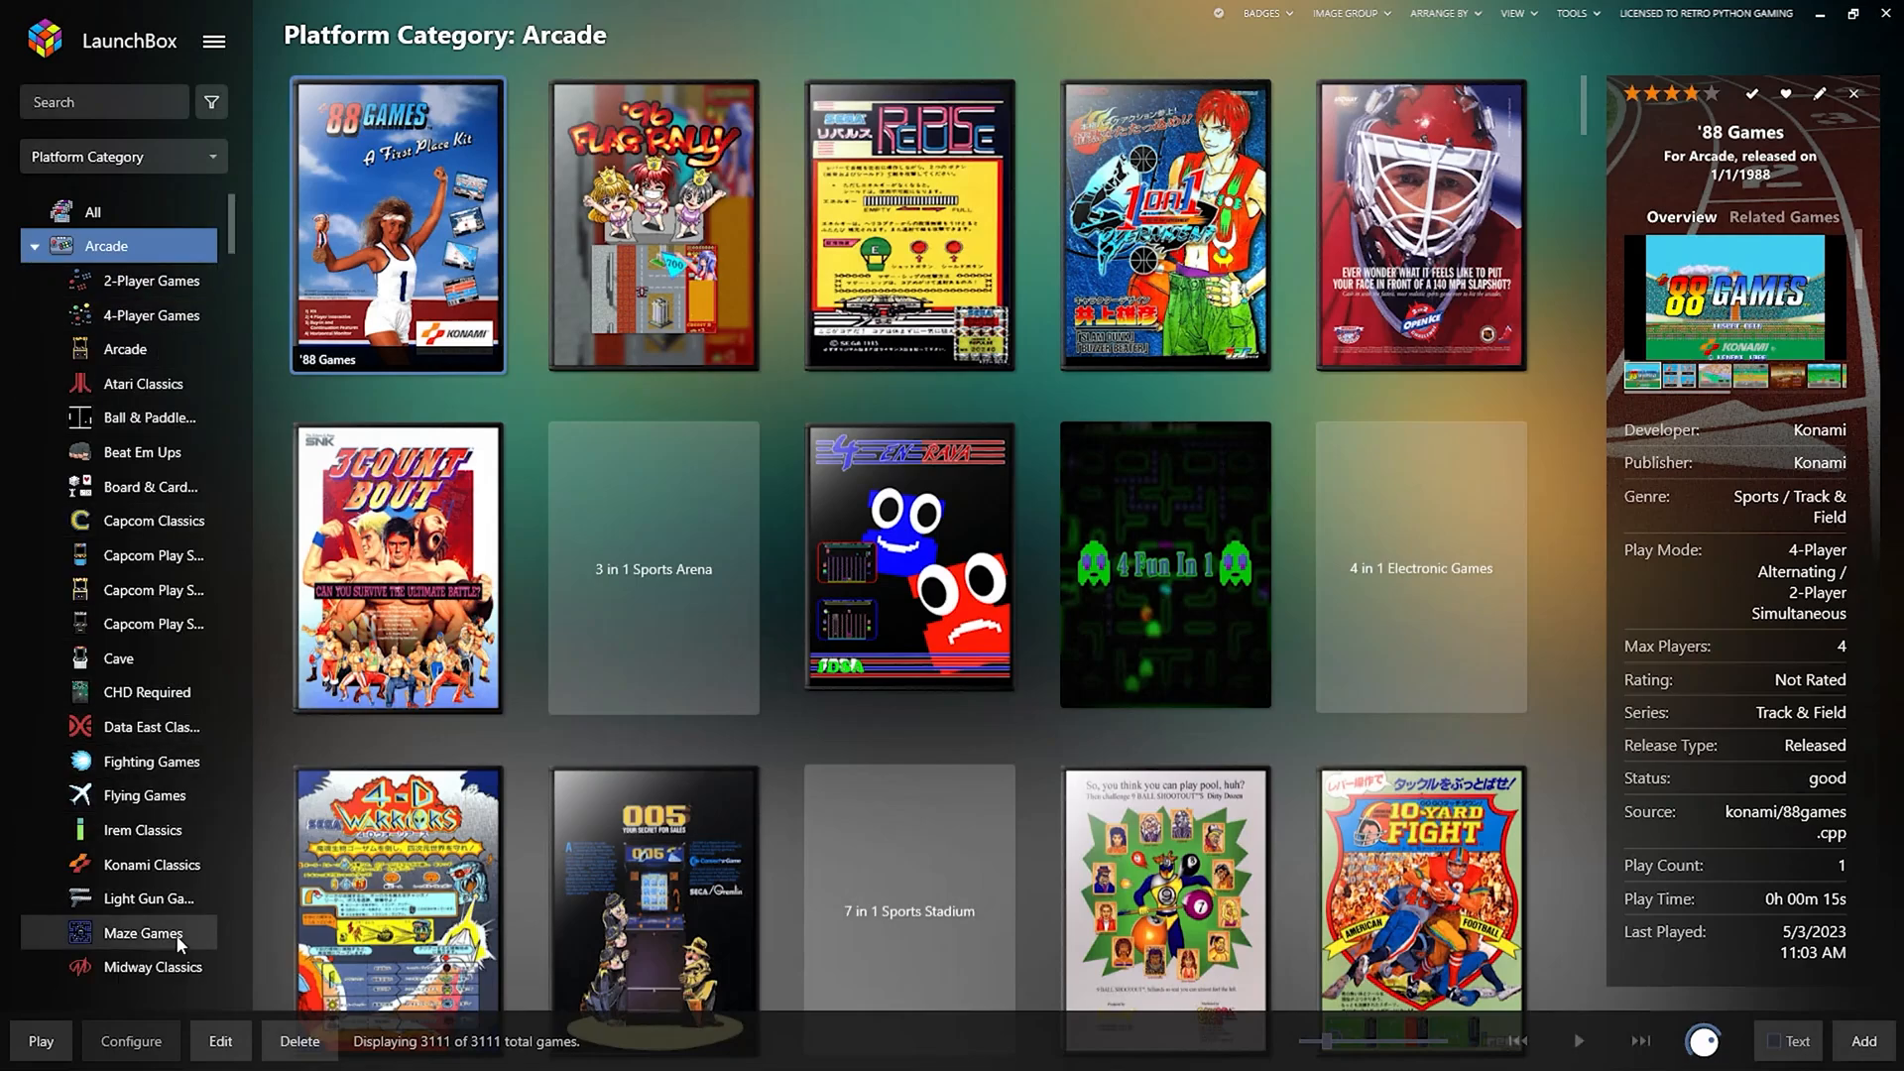
left_click(156, 865)
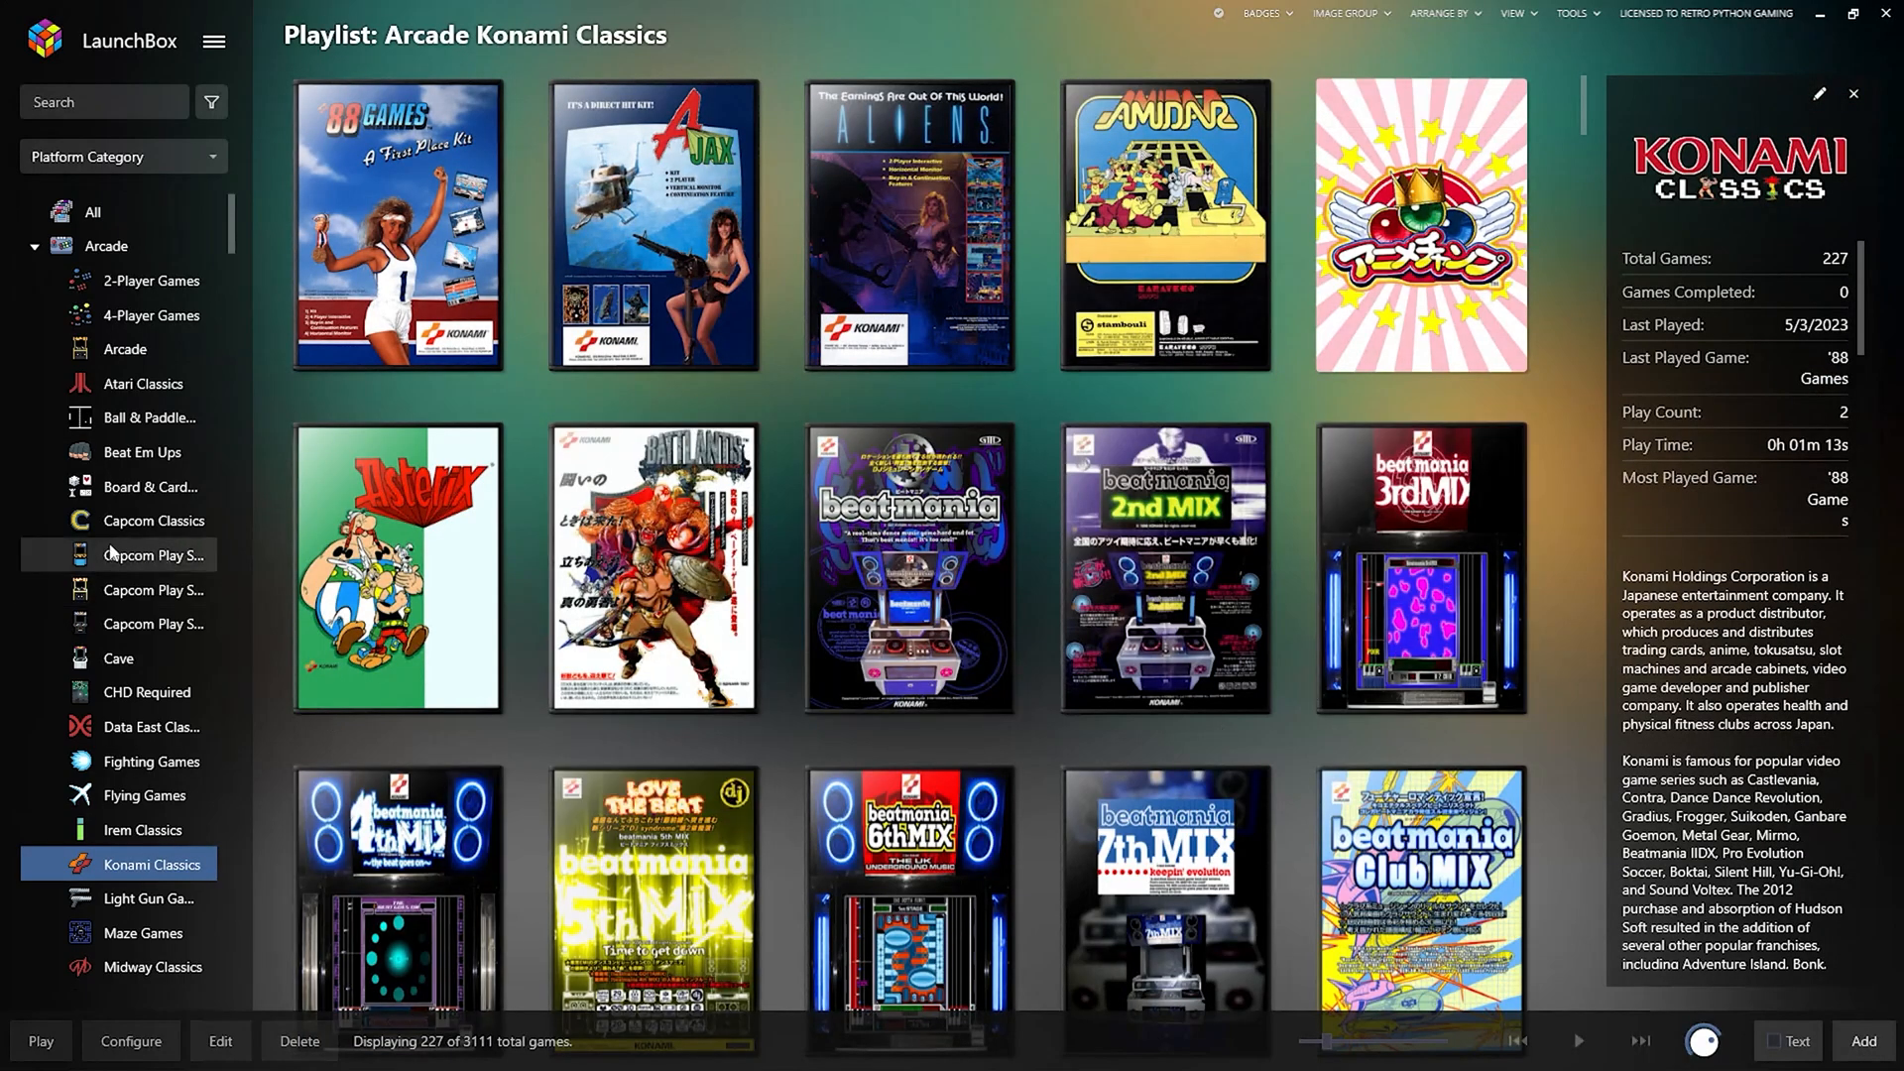
left_click(137, 524)
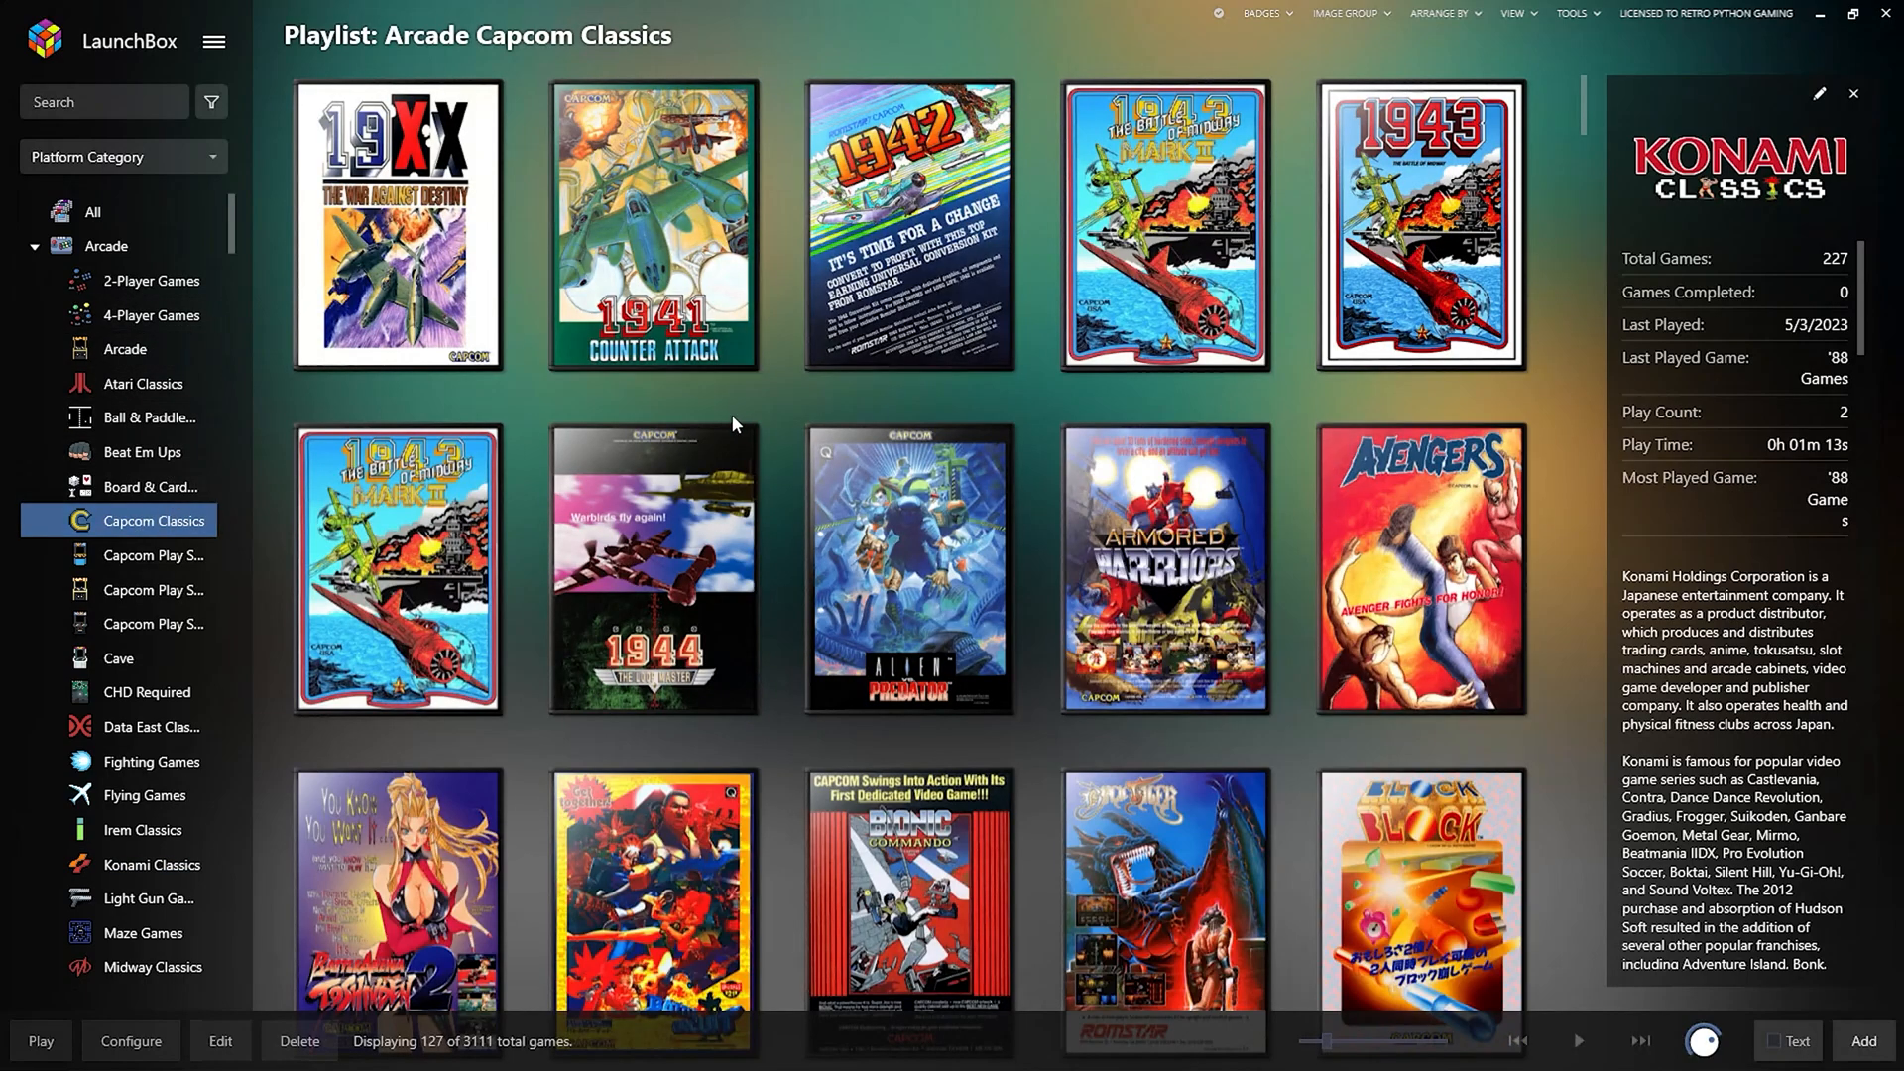
scroll(878, 679, "down", 8)
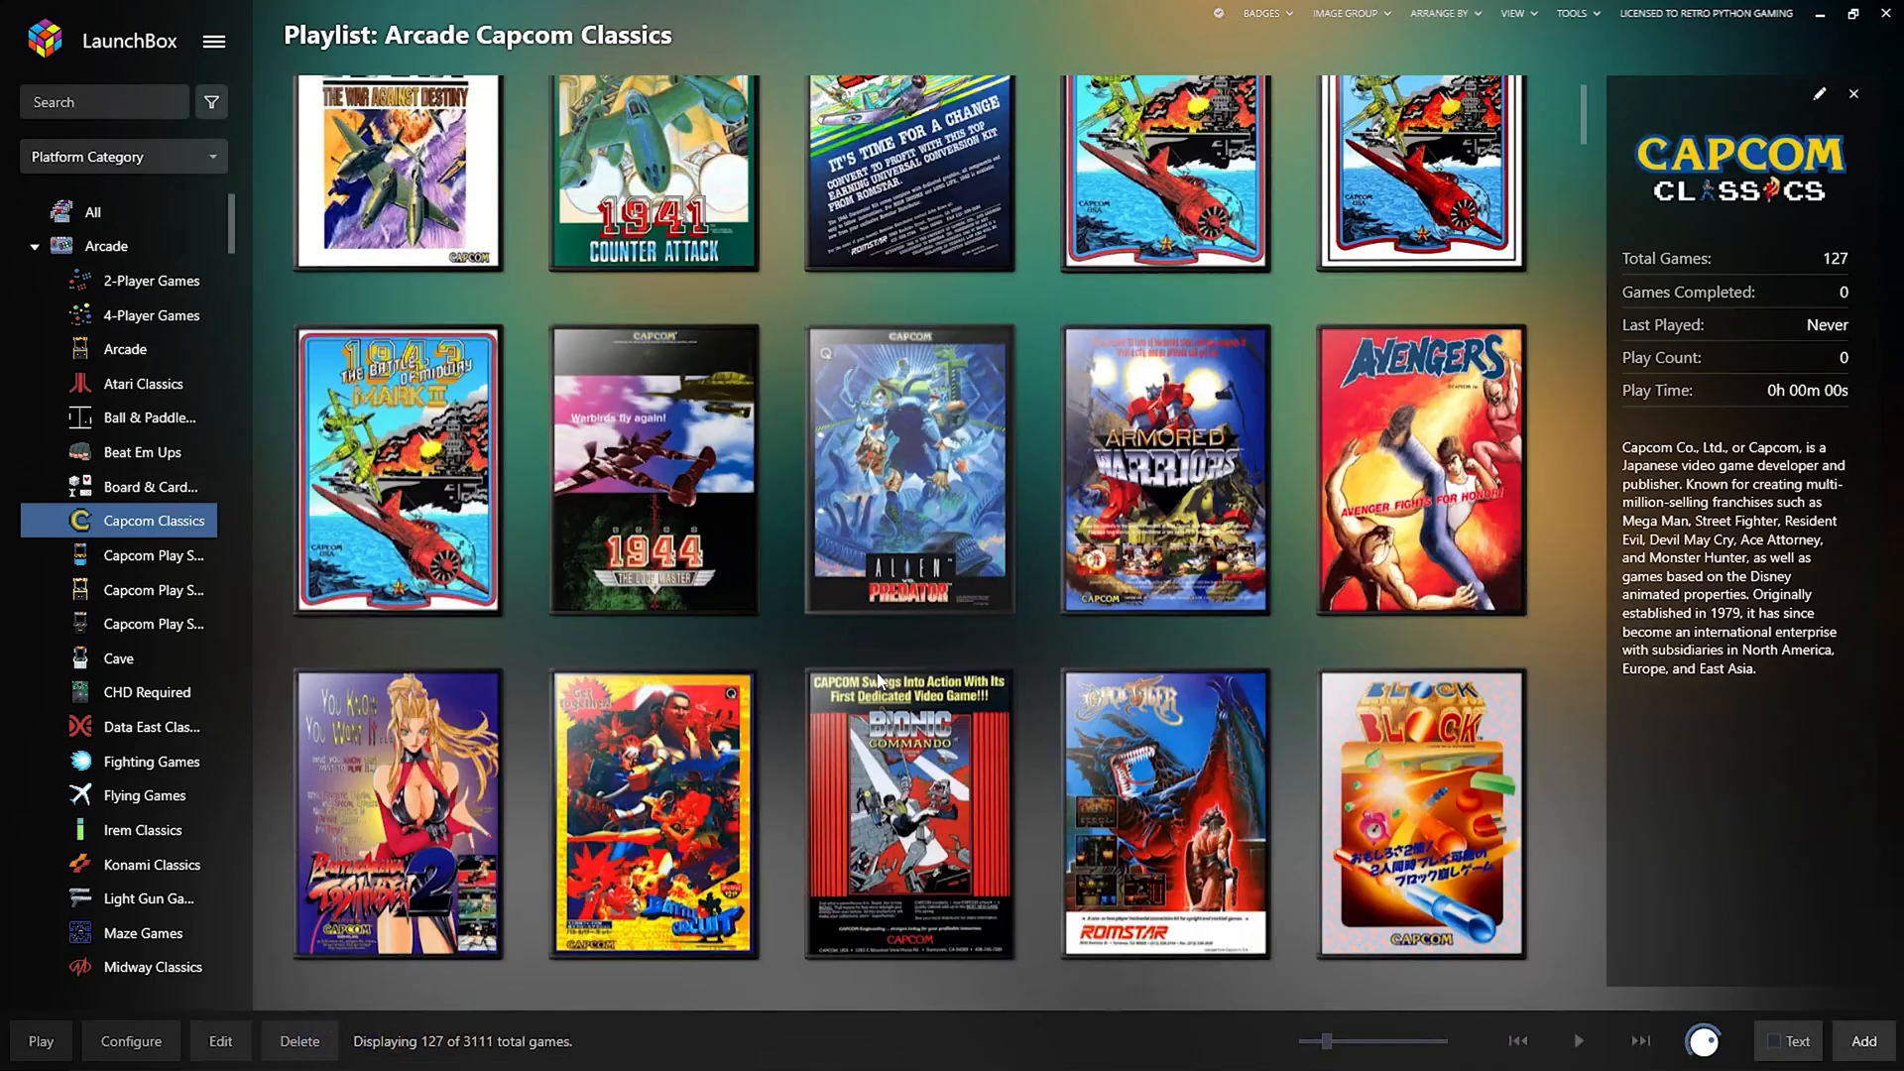
scroll(872, 654, "up", 8)
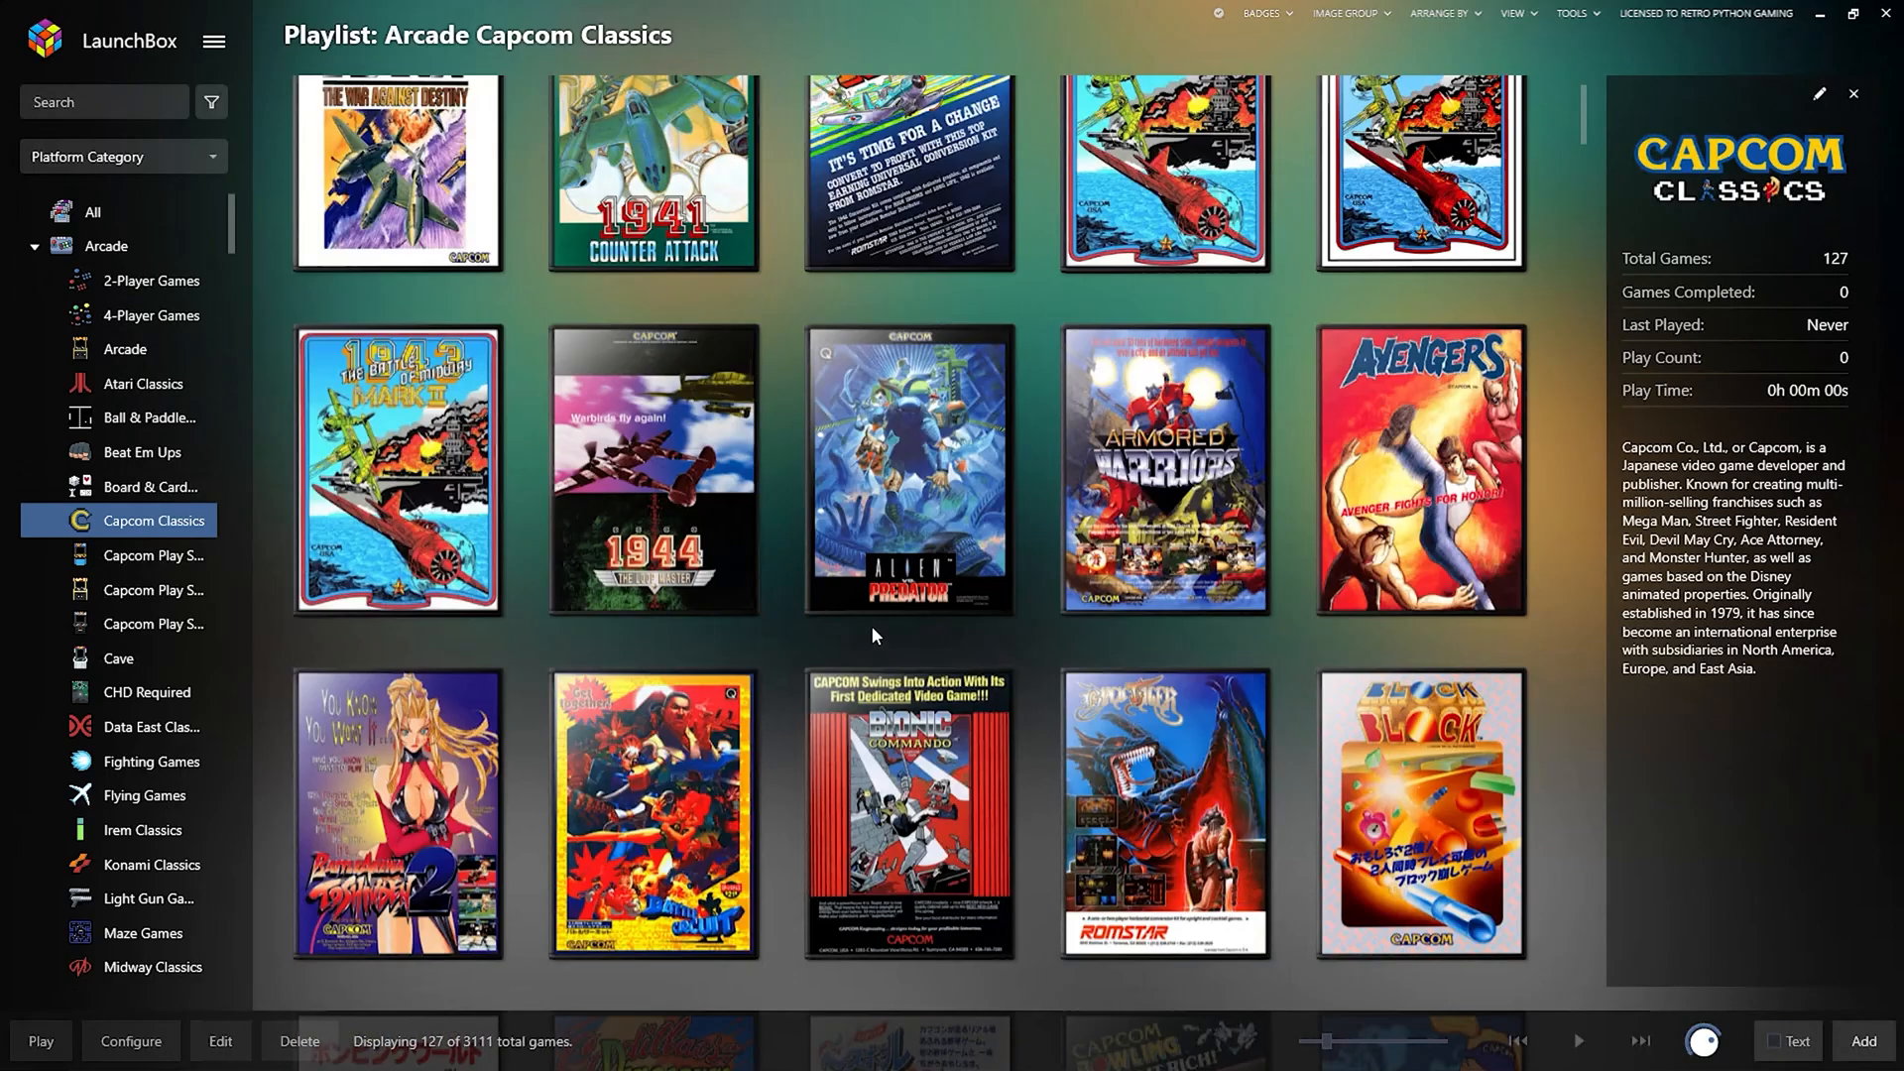
left_click(92, 246)
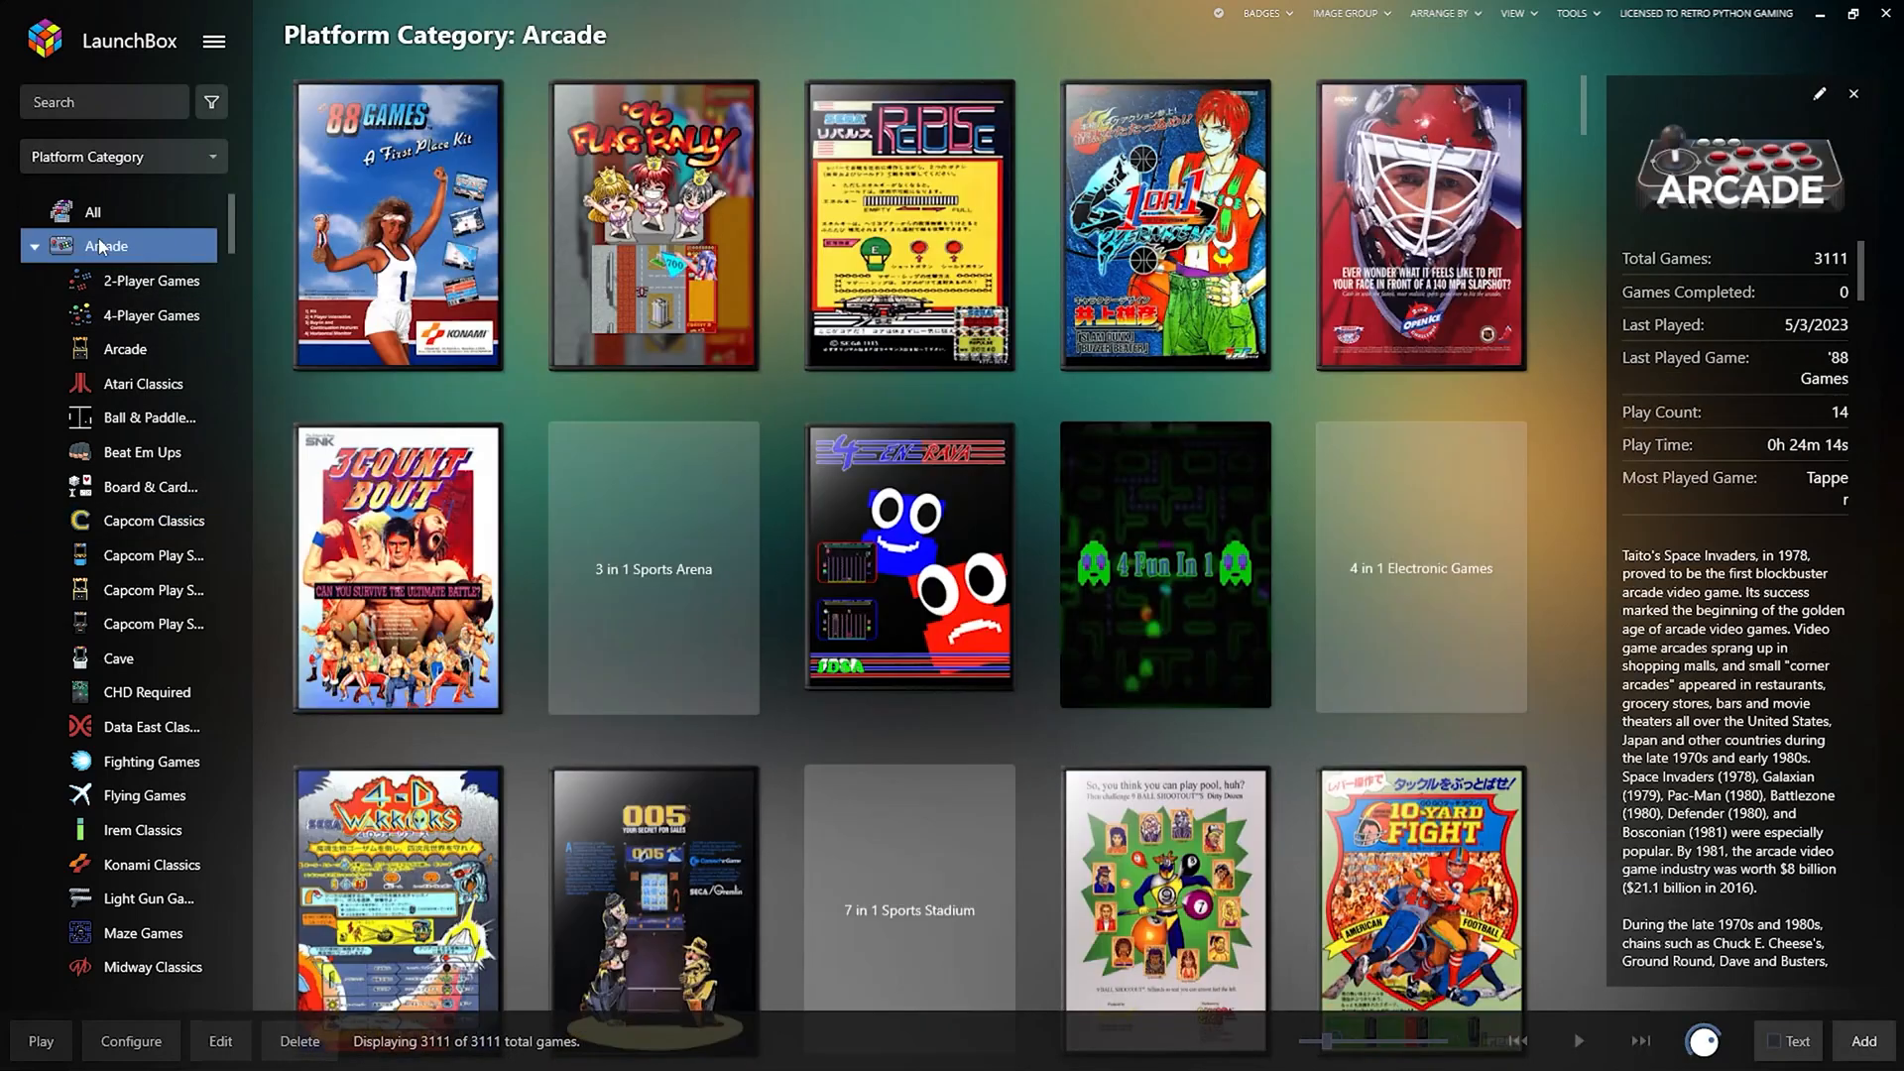
Open Tools > Download > Platform/Playlist Category Theme Videos.
left_click(1597, 14)
mouse_move(1583, 99)
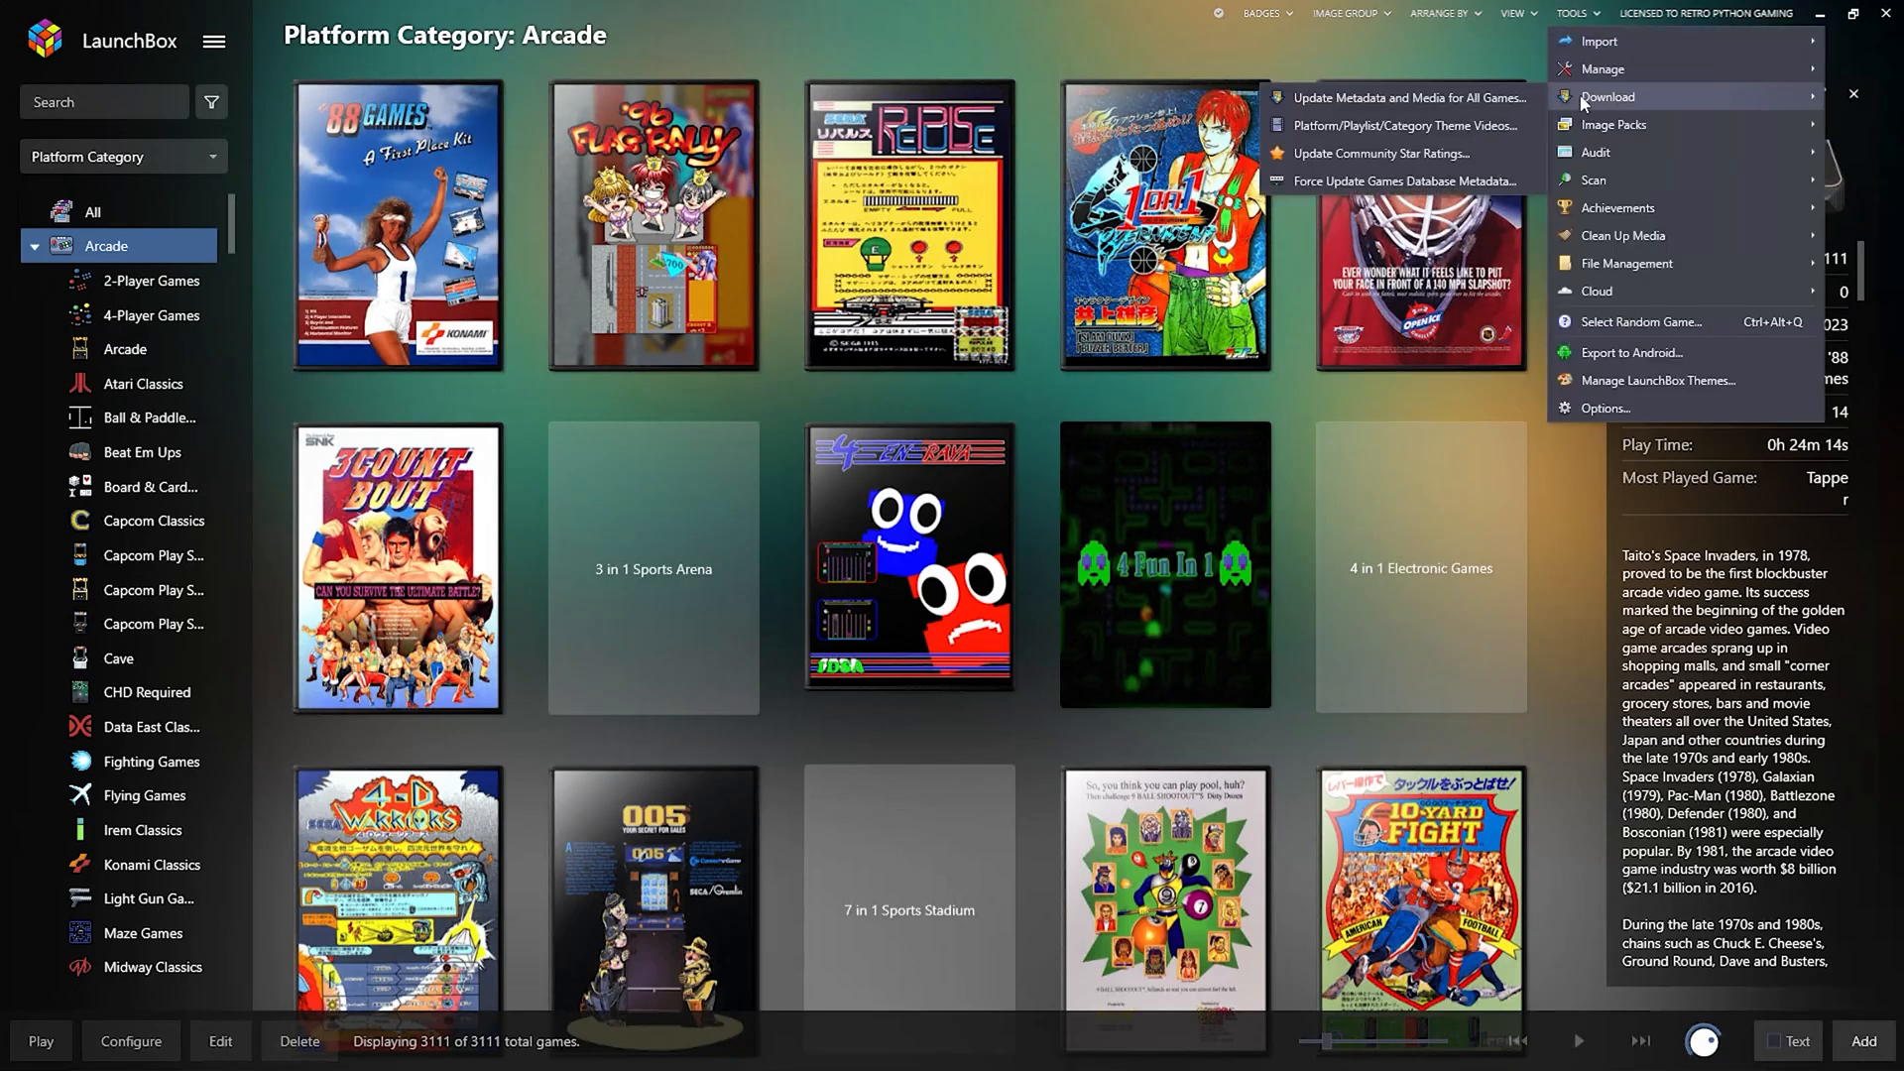
left_click(1379, 126)
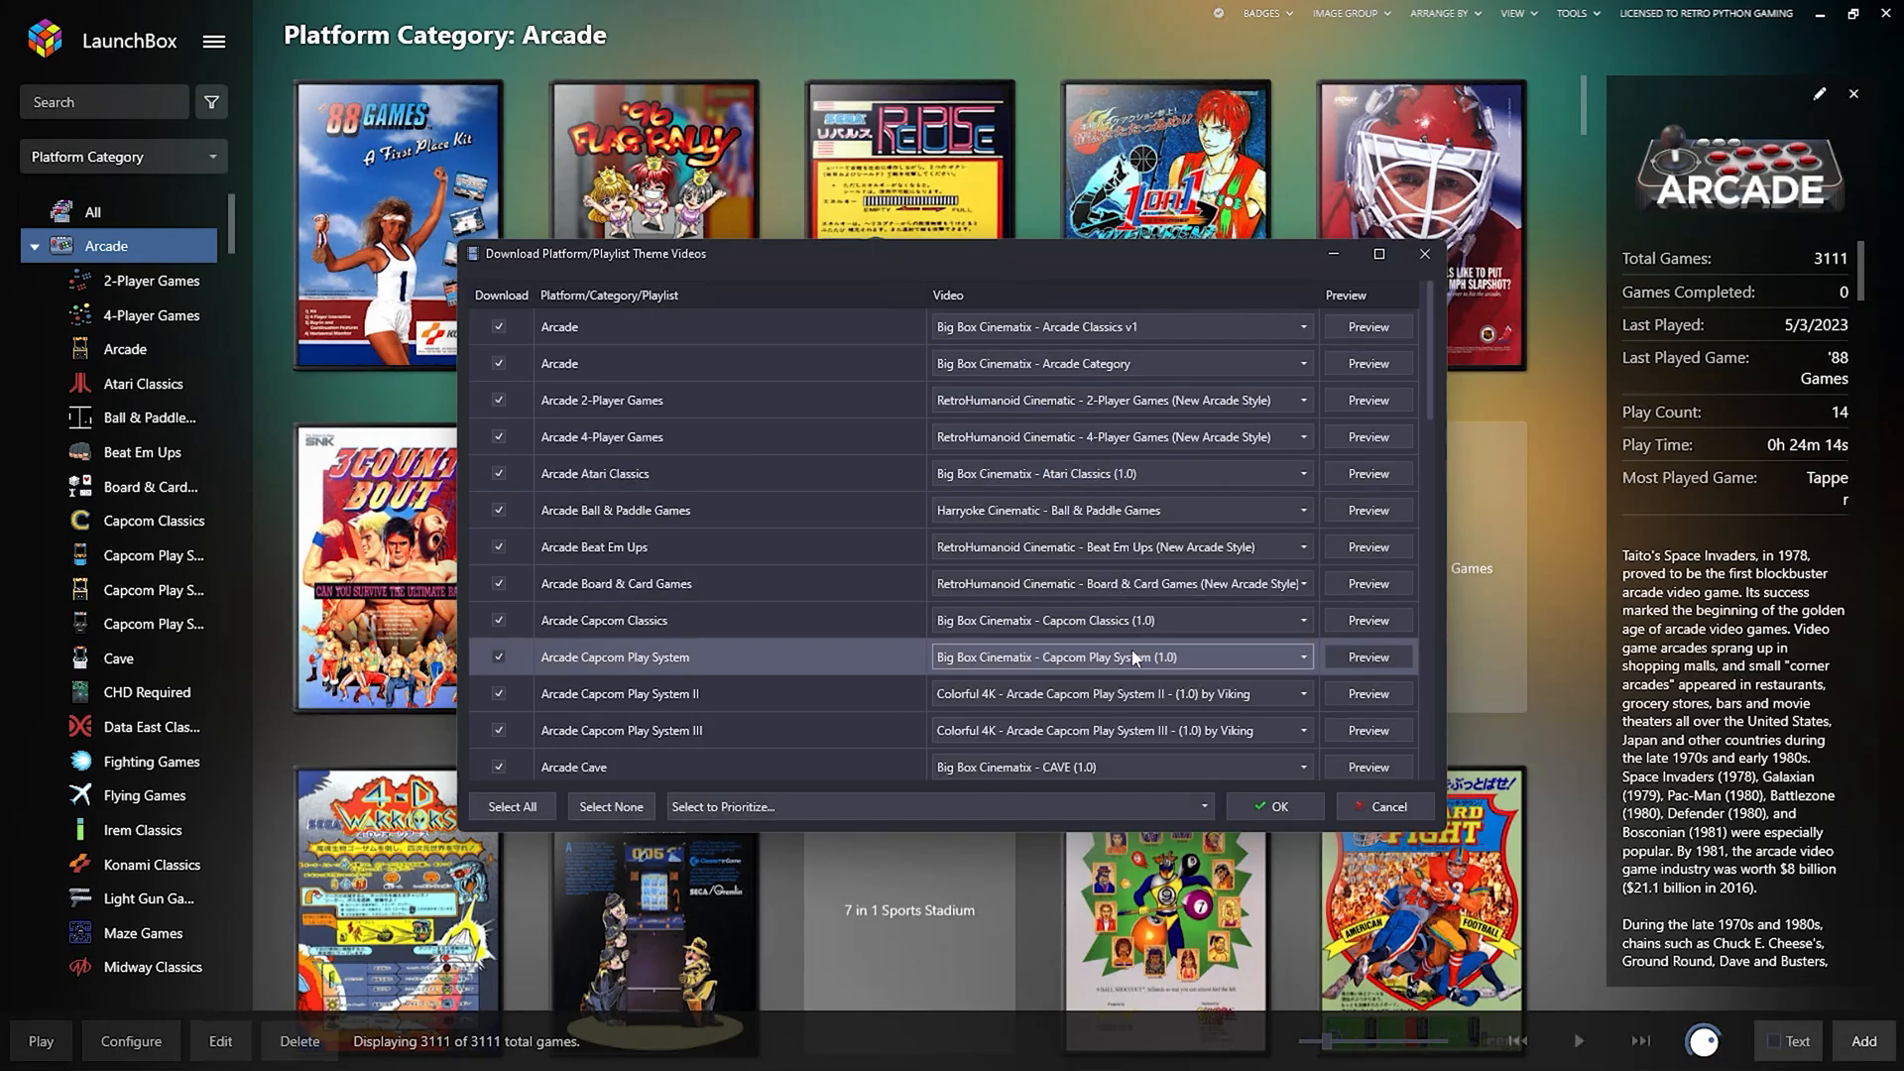
Preview Arcade theme videos, choose Big Box Cinematix - Arcade Classics v1, and start downloading.
left_click(1377, 330)
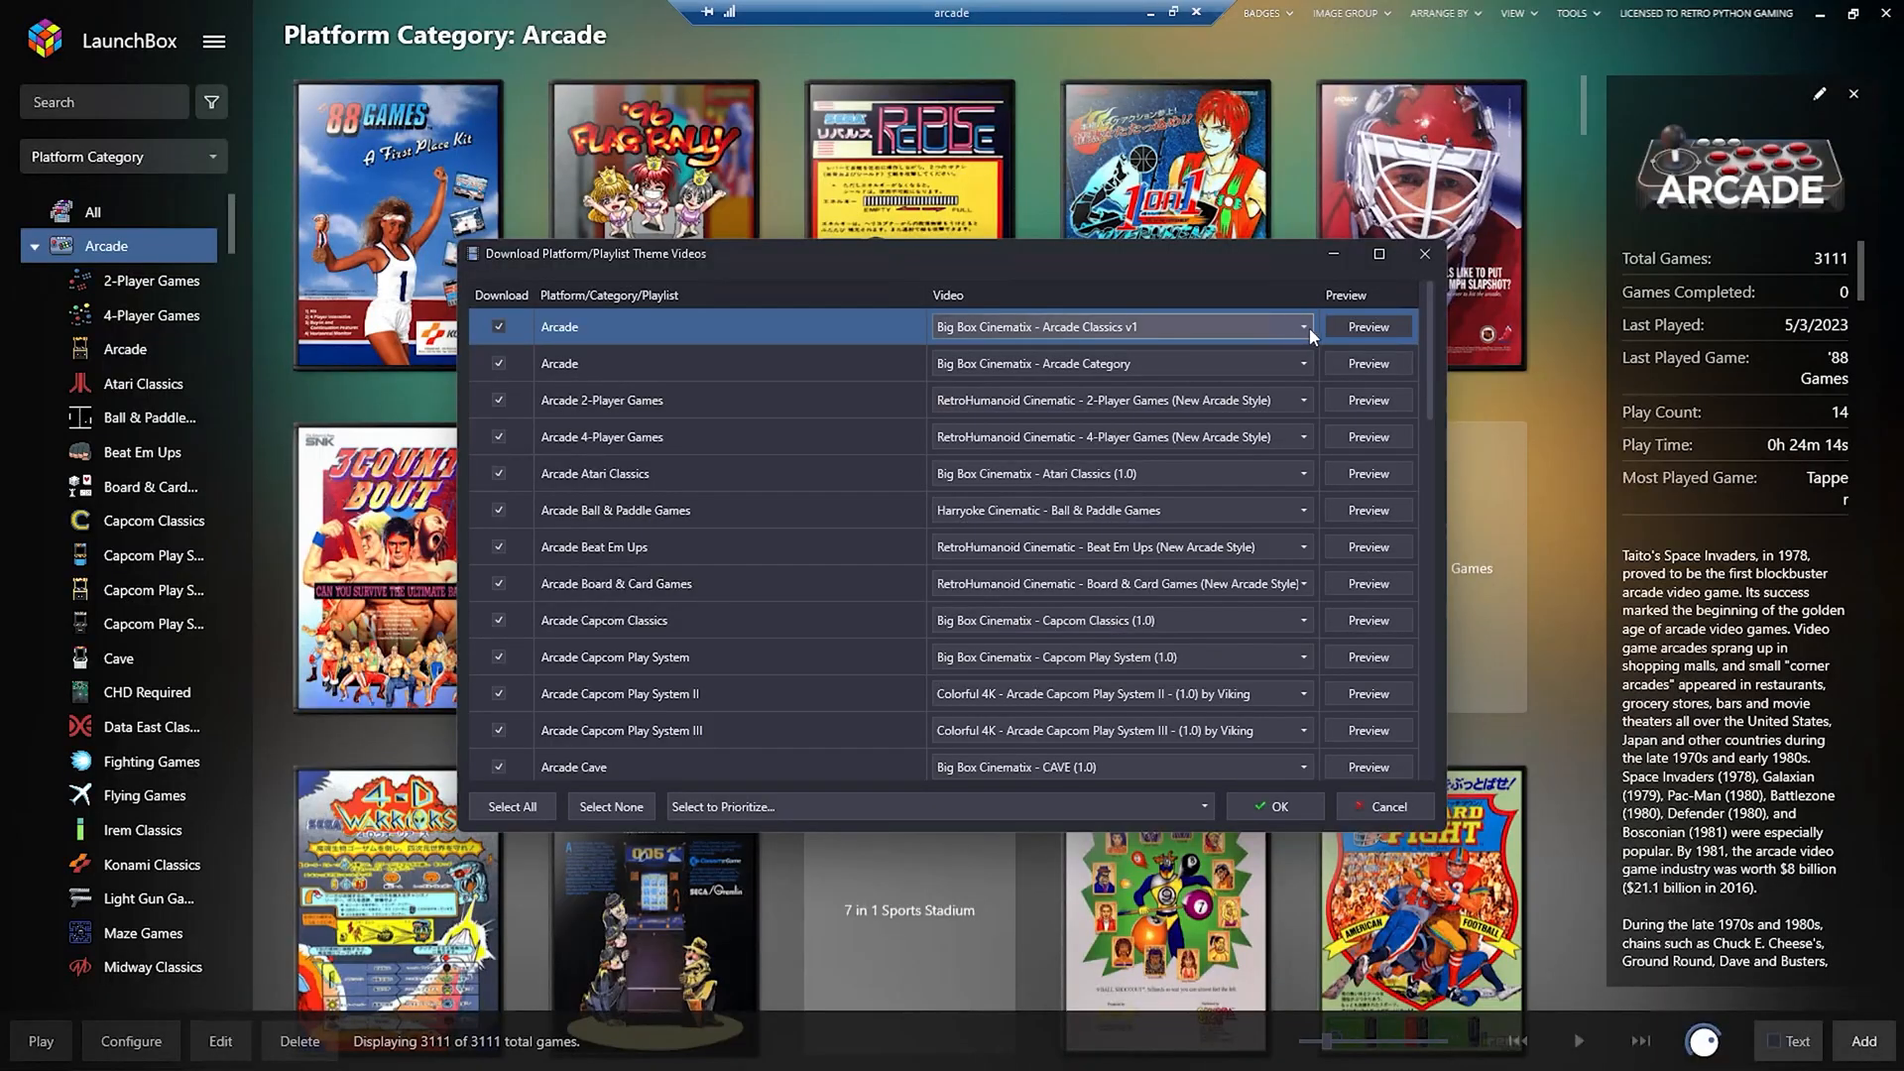
left_click(1306, 328)
left_click(1145, 381)
left_click(1370, 331)
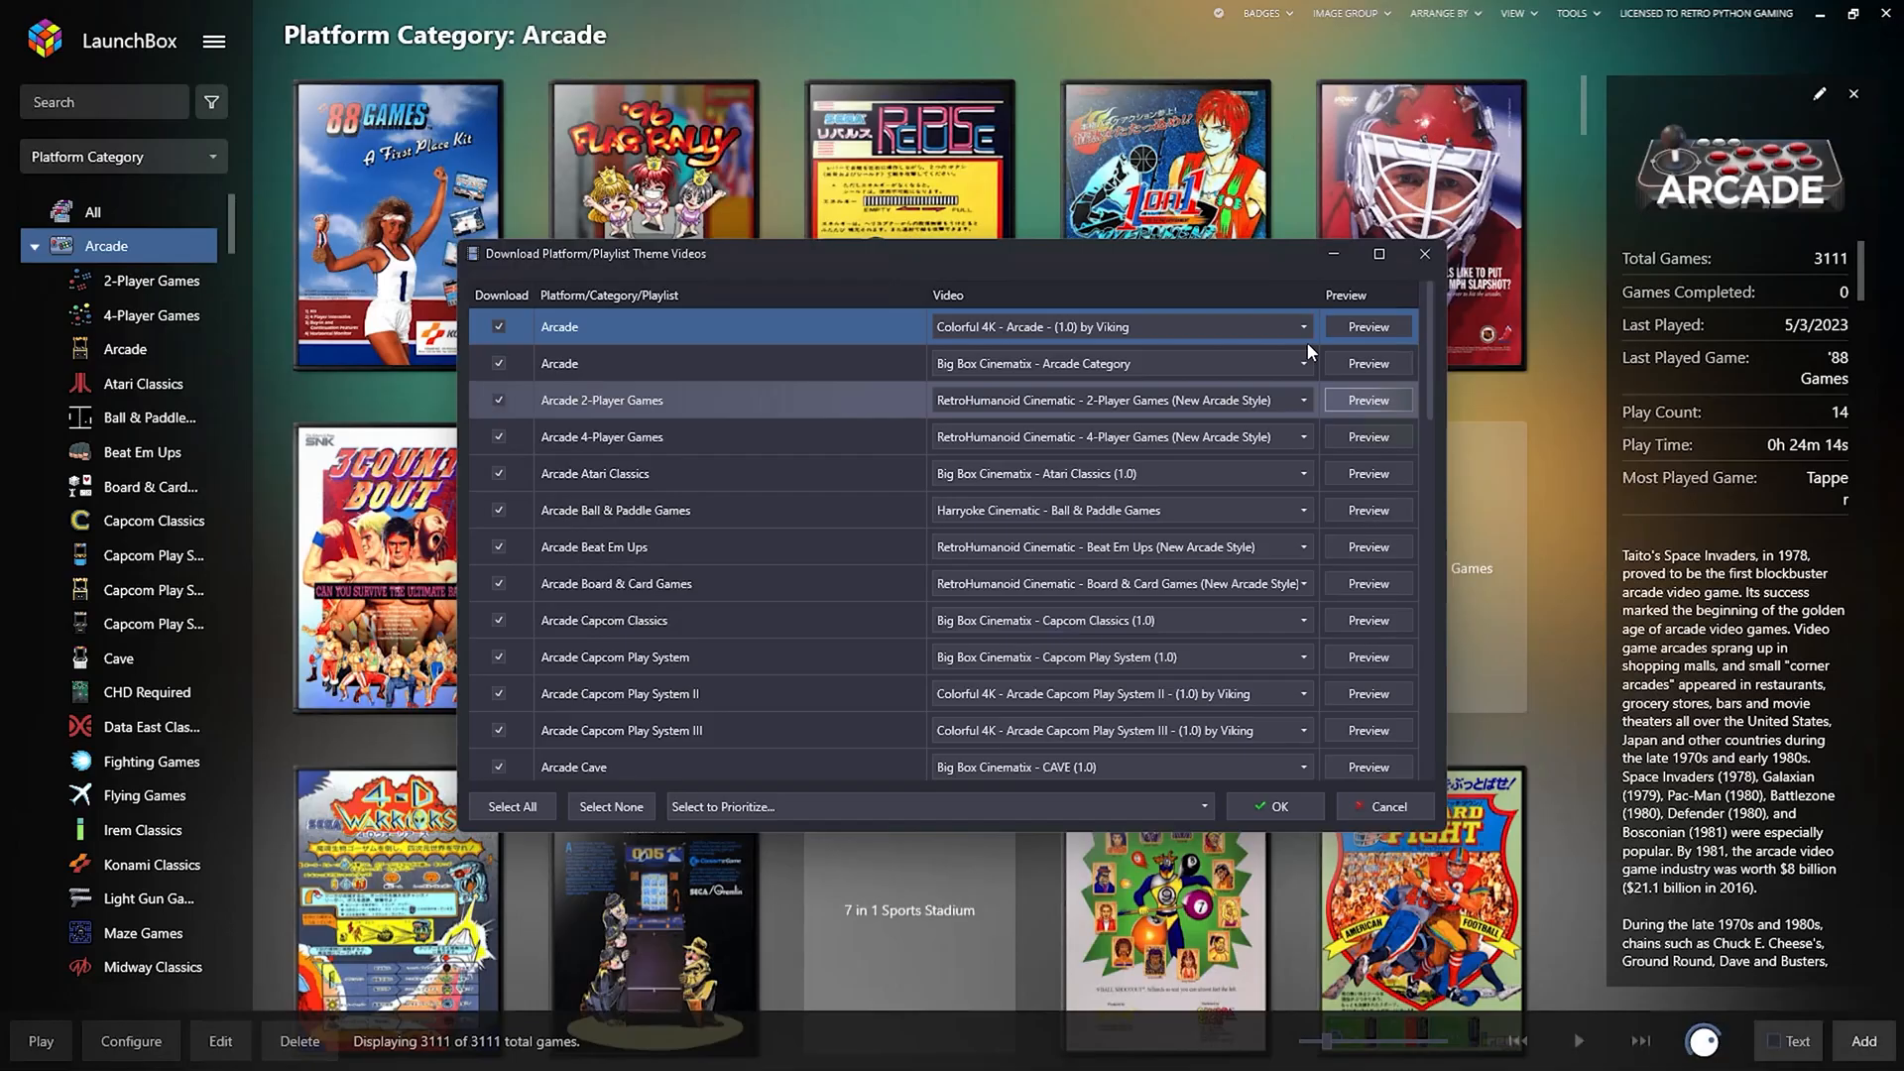
key("alt+F4")
left_click(1303, 326)
scroll(1309, 408, "up", 1)
left_click(1165, 363)
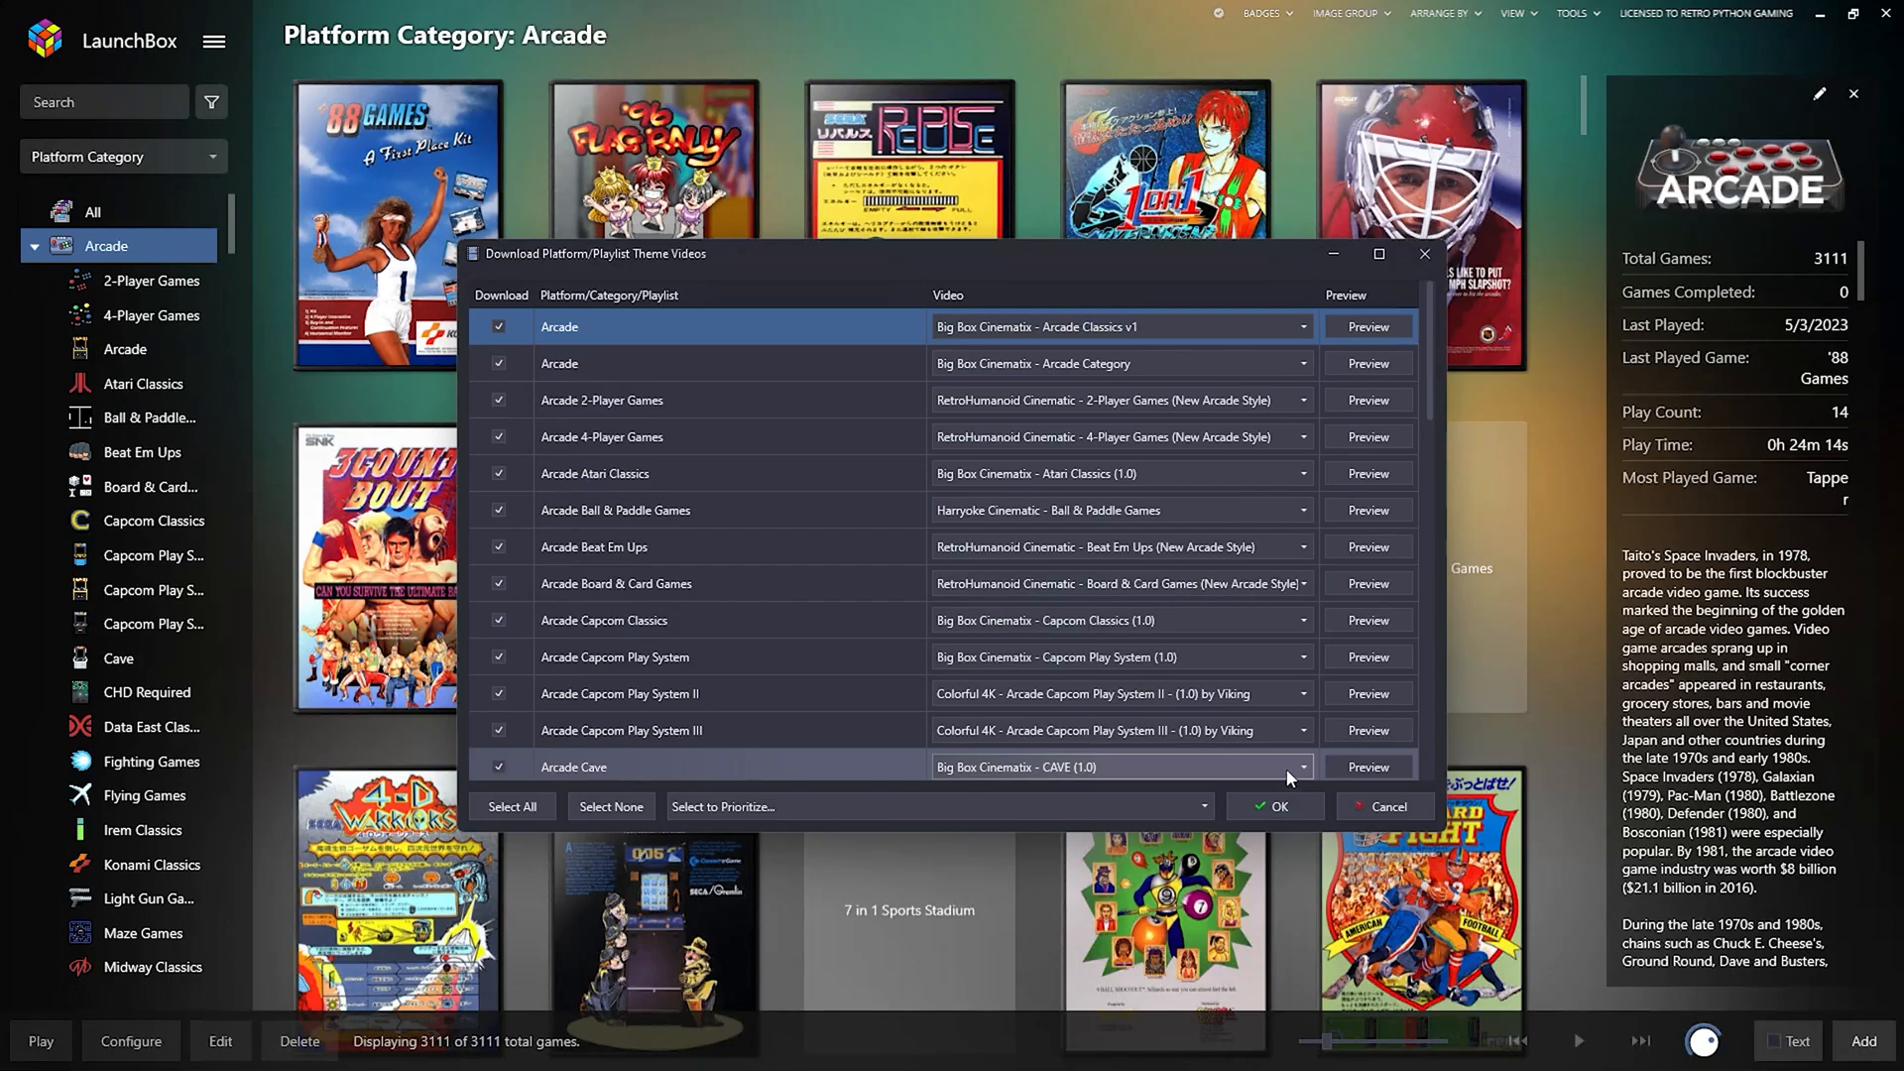
left_click(1253, 808)
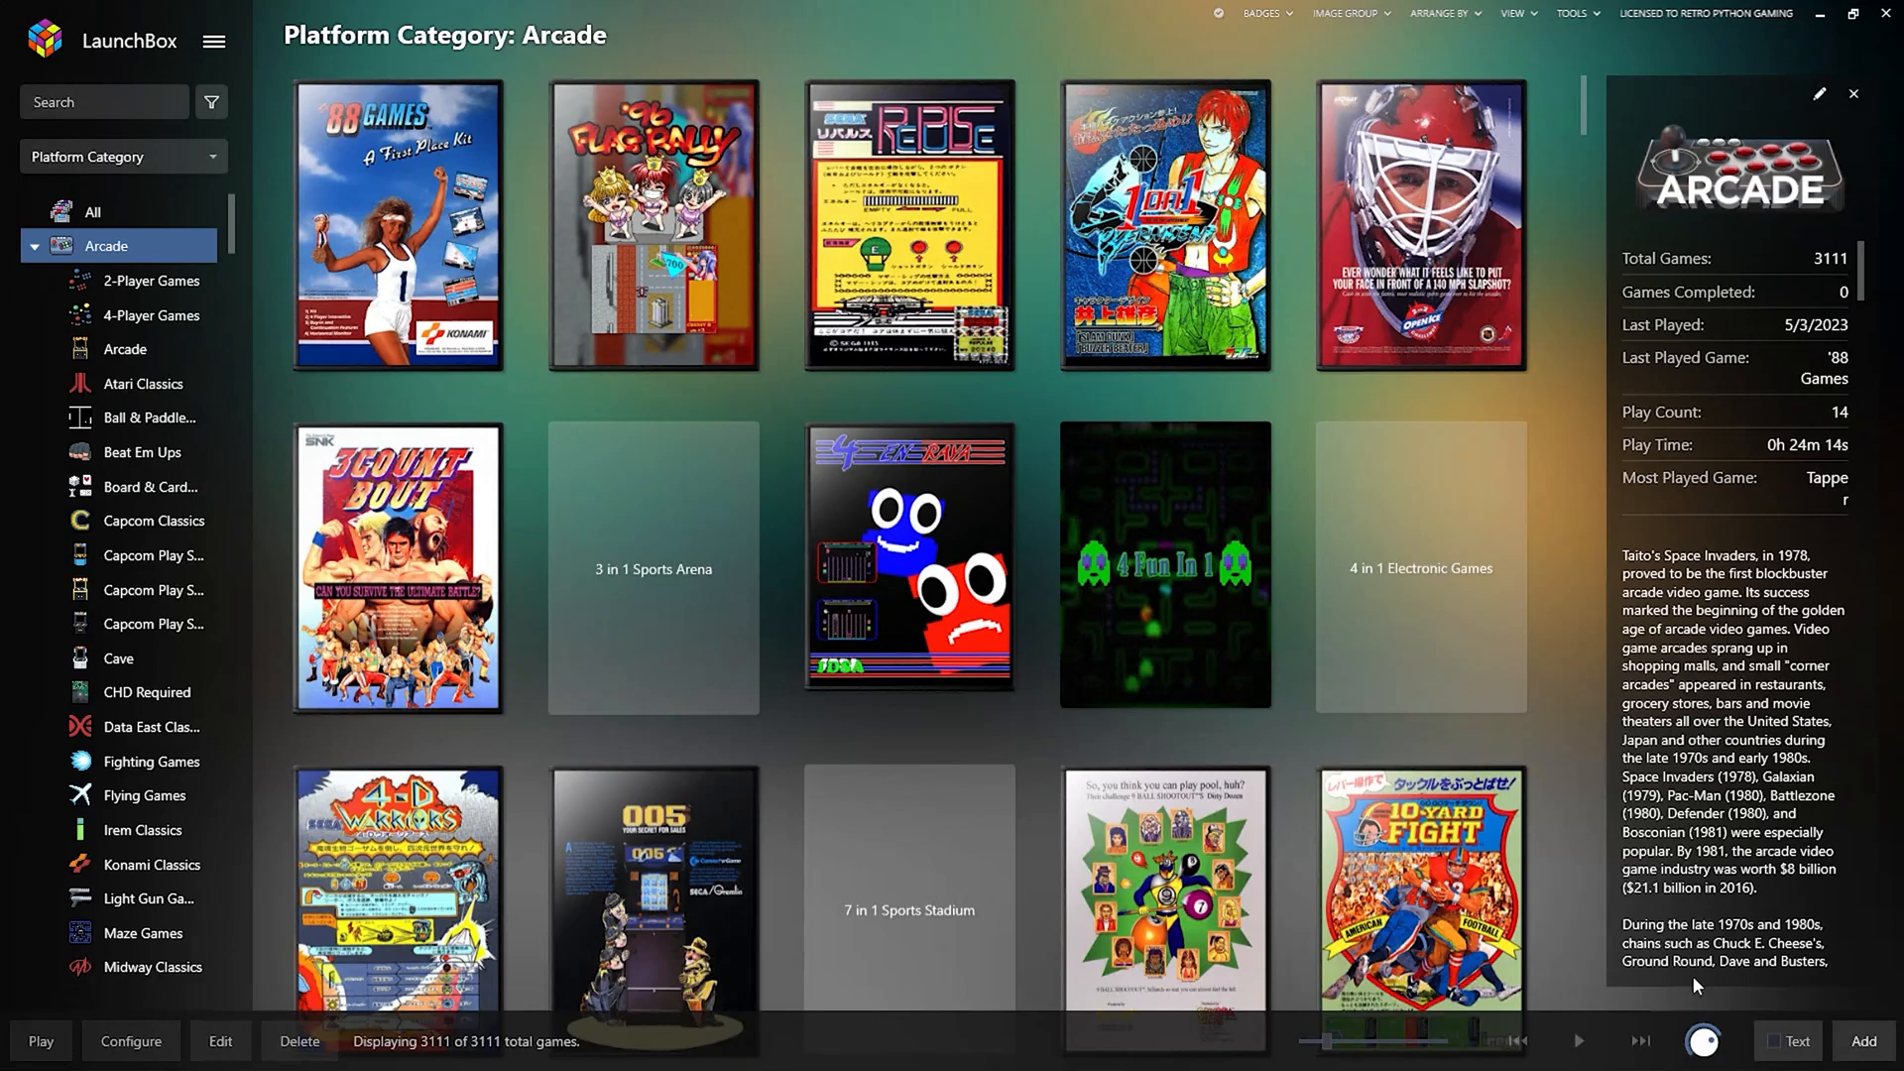
Open the Tools menu once the platform theme video download has finished.
left_click(1593, 14)
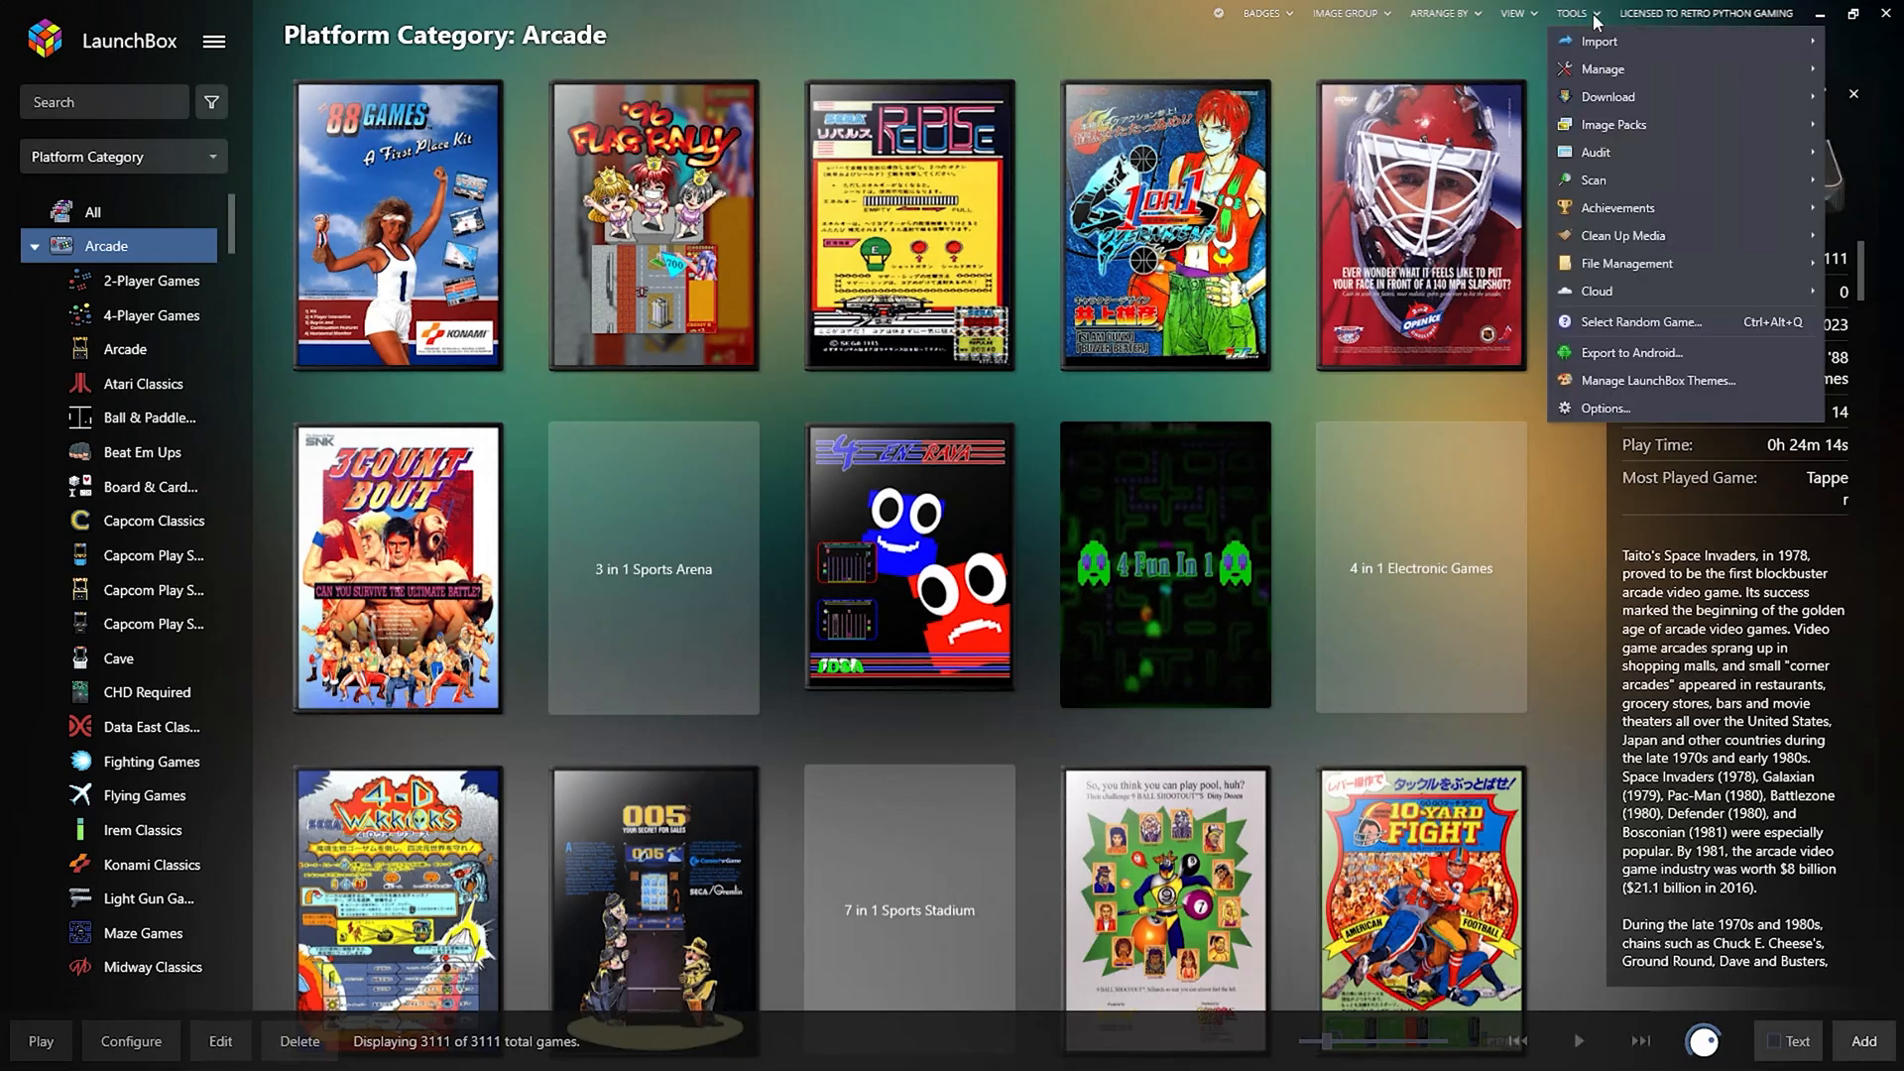
Enable the game startup screen with 5-second minimum startup and shutdown display times.
left_click(1618, 411)
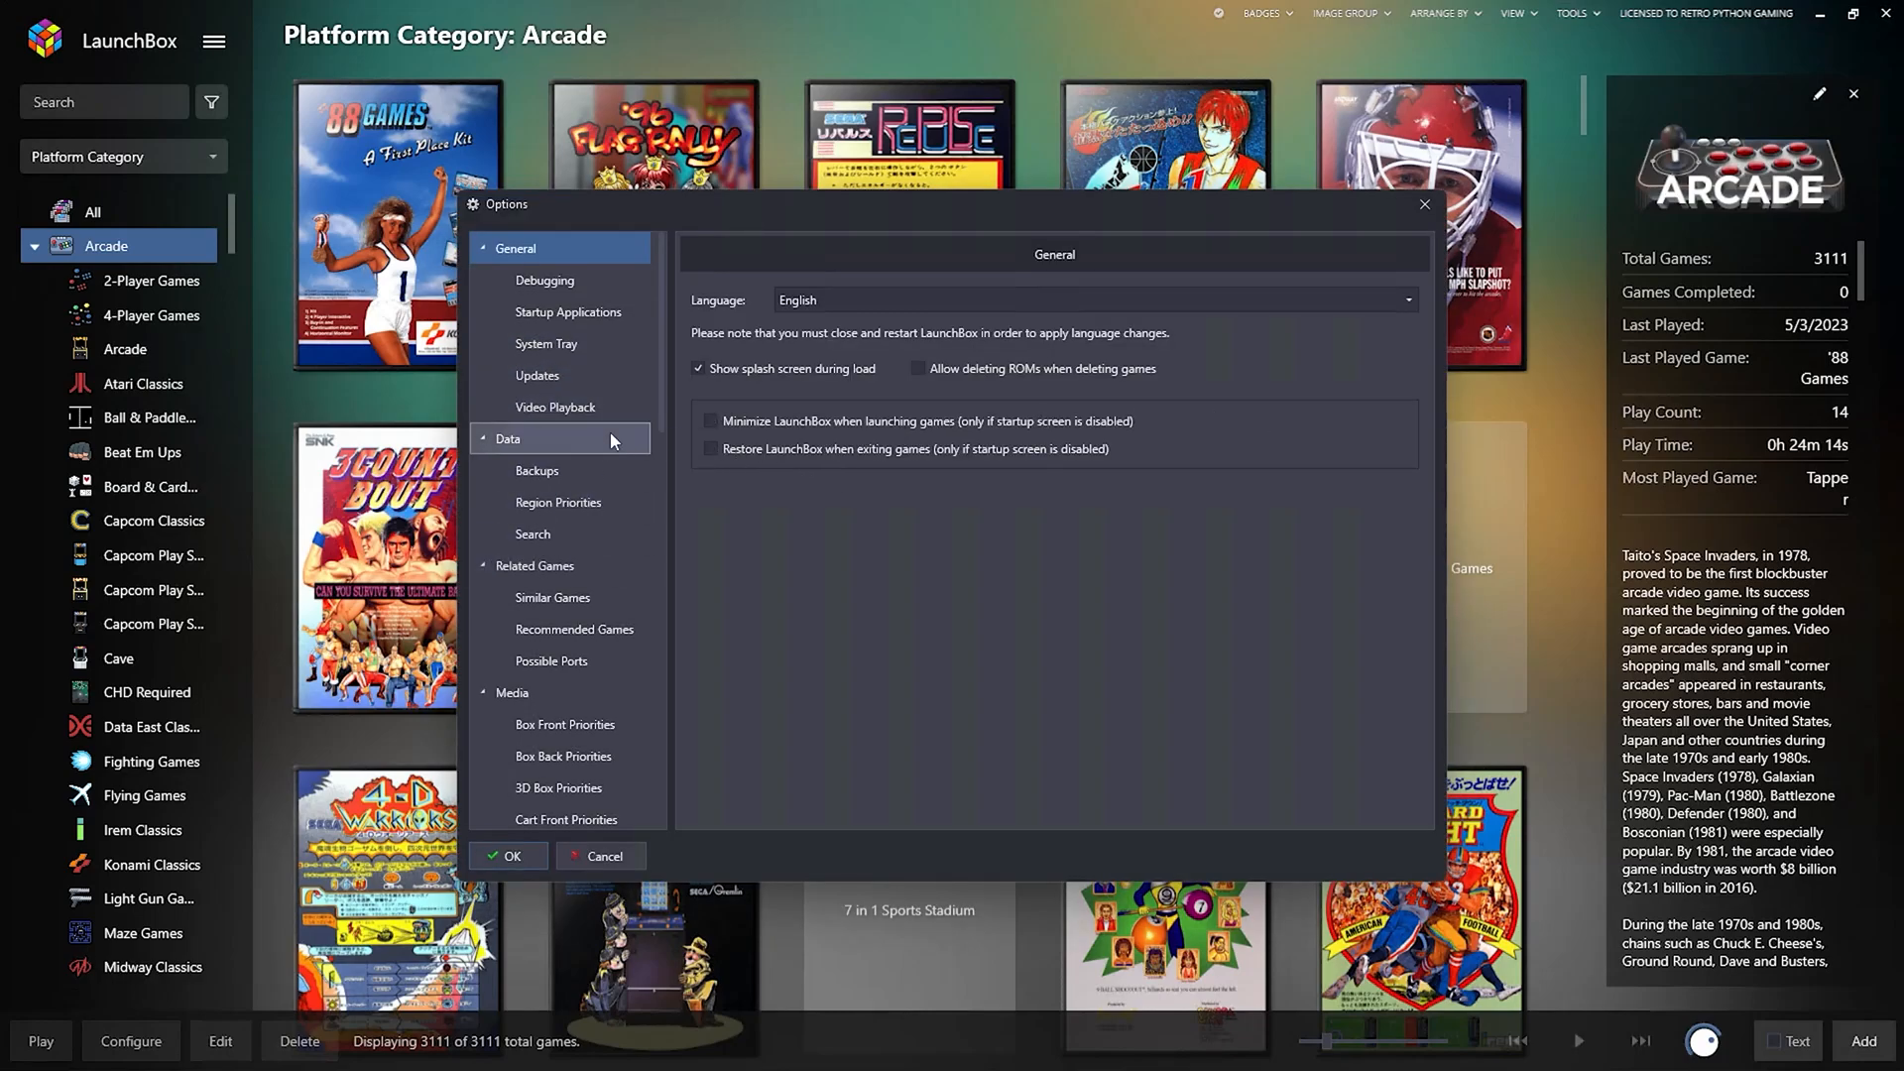
scroll(587, 539, "down", 3)
scroll(589, 538, "down", 9)
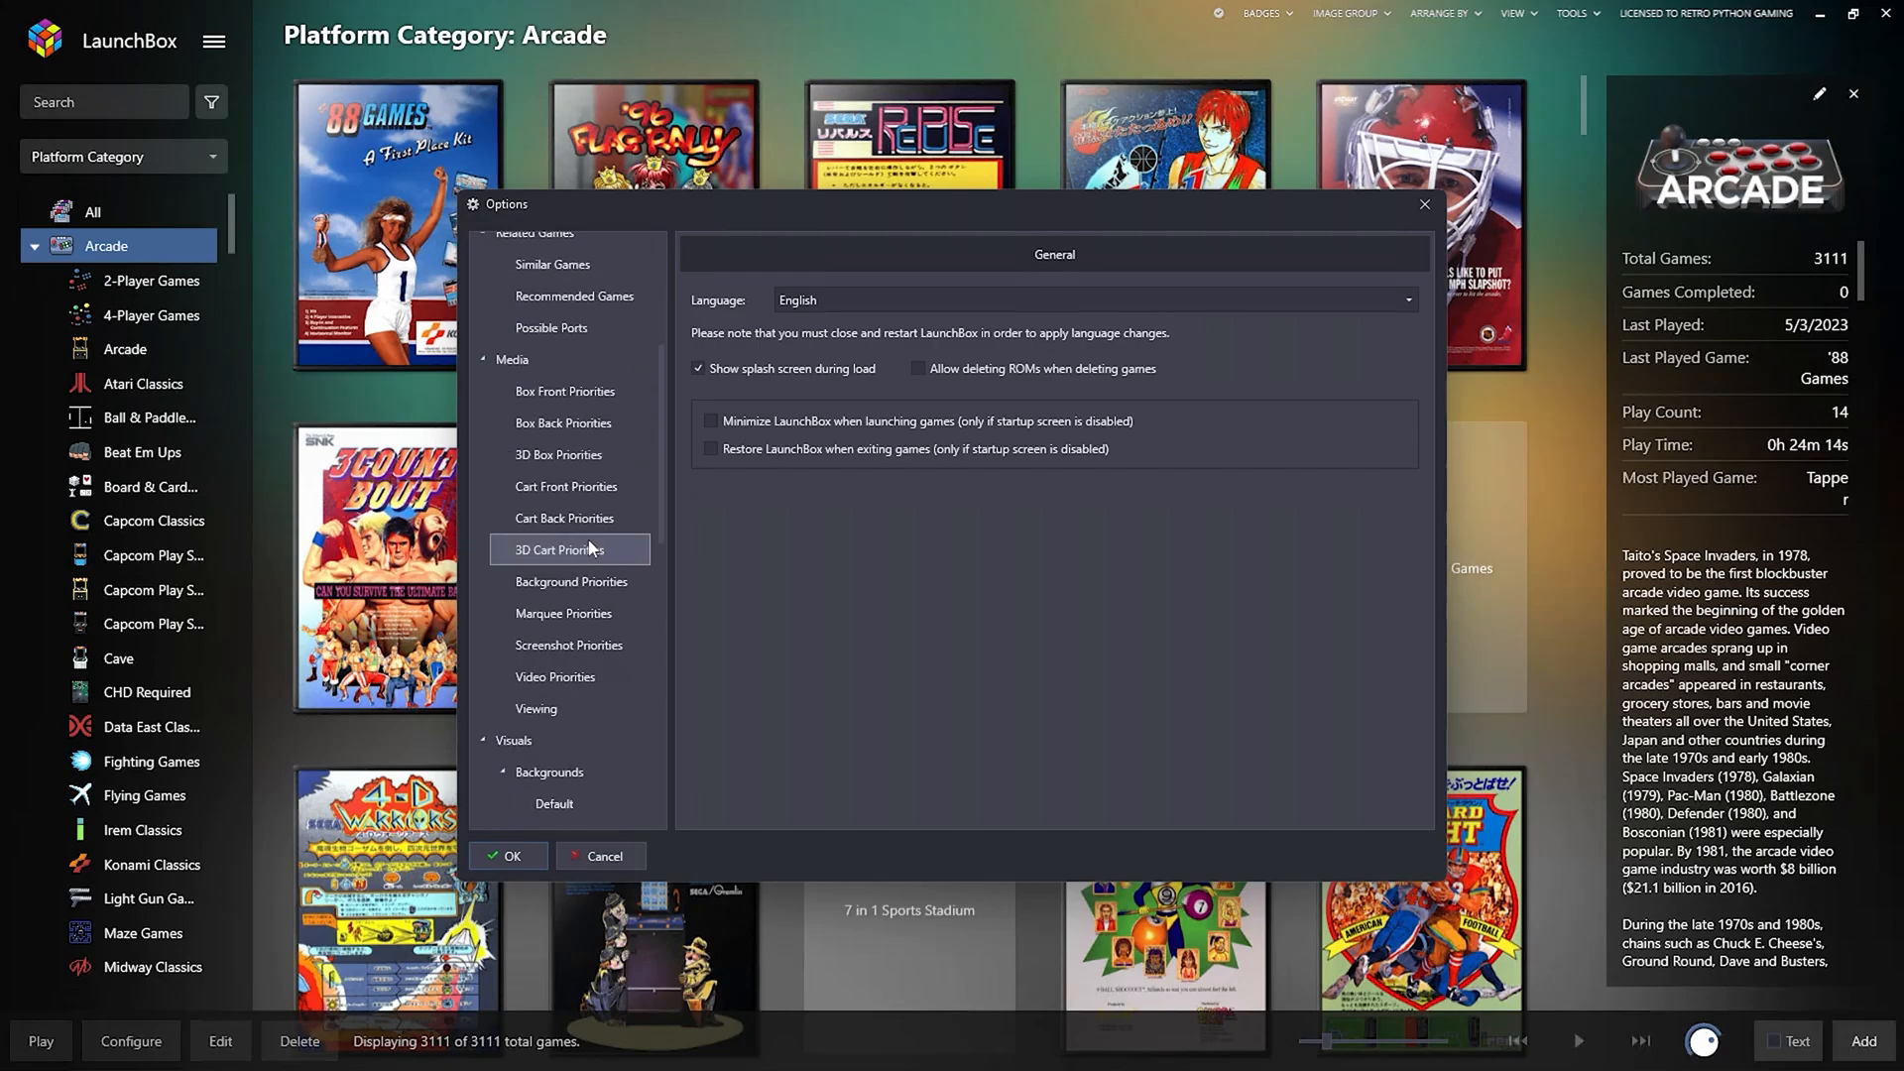
scroll(591, 539, "down", 11)
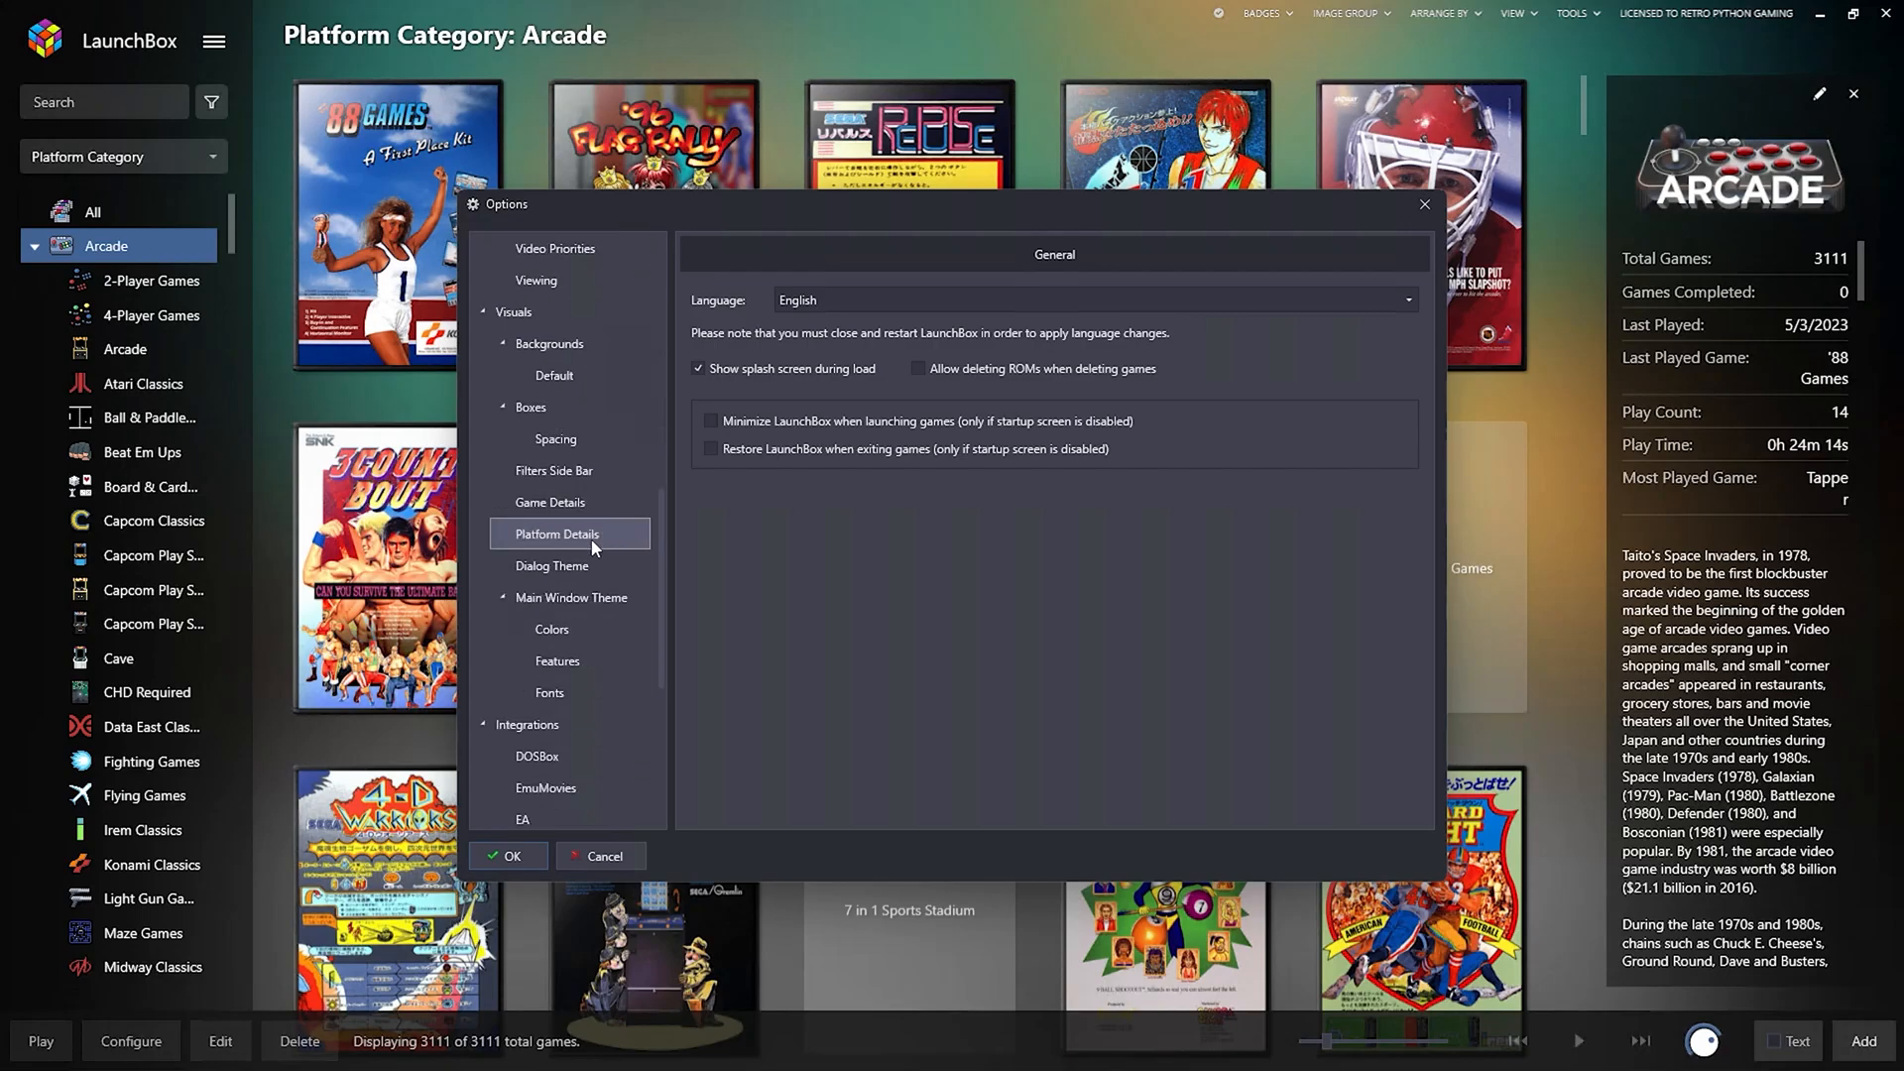
scroll(592, 539, "down", 2)
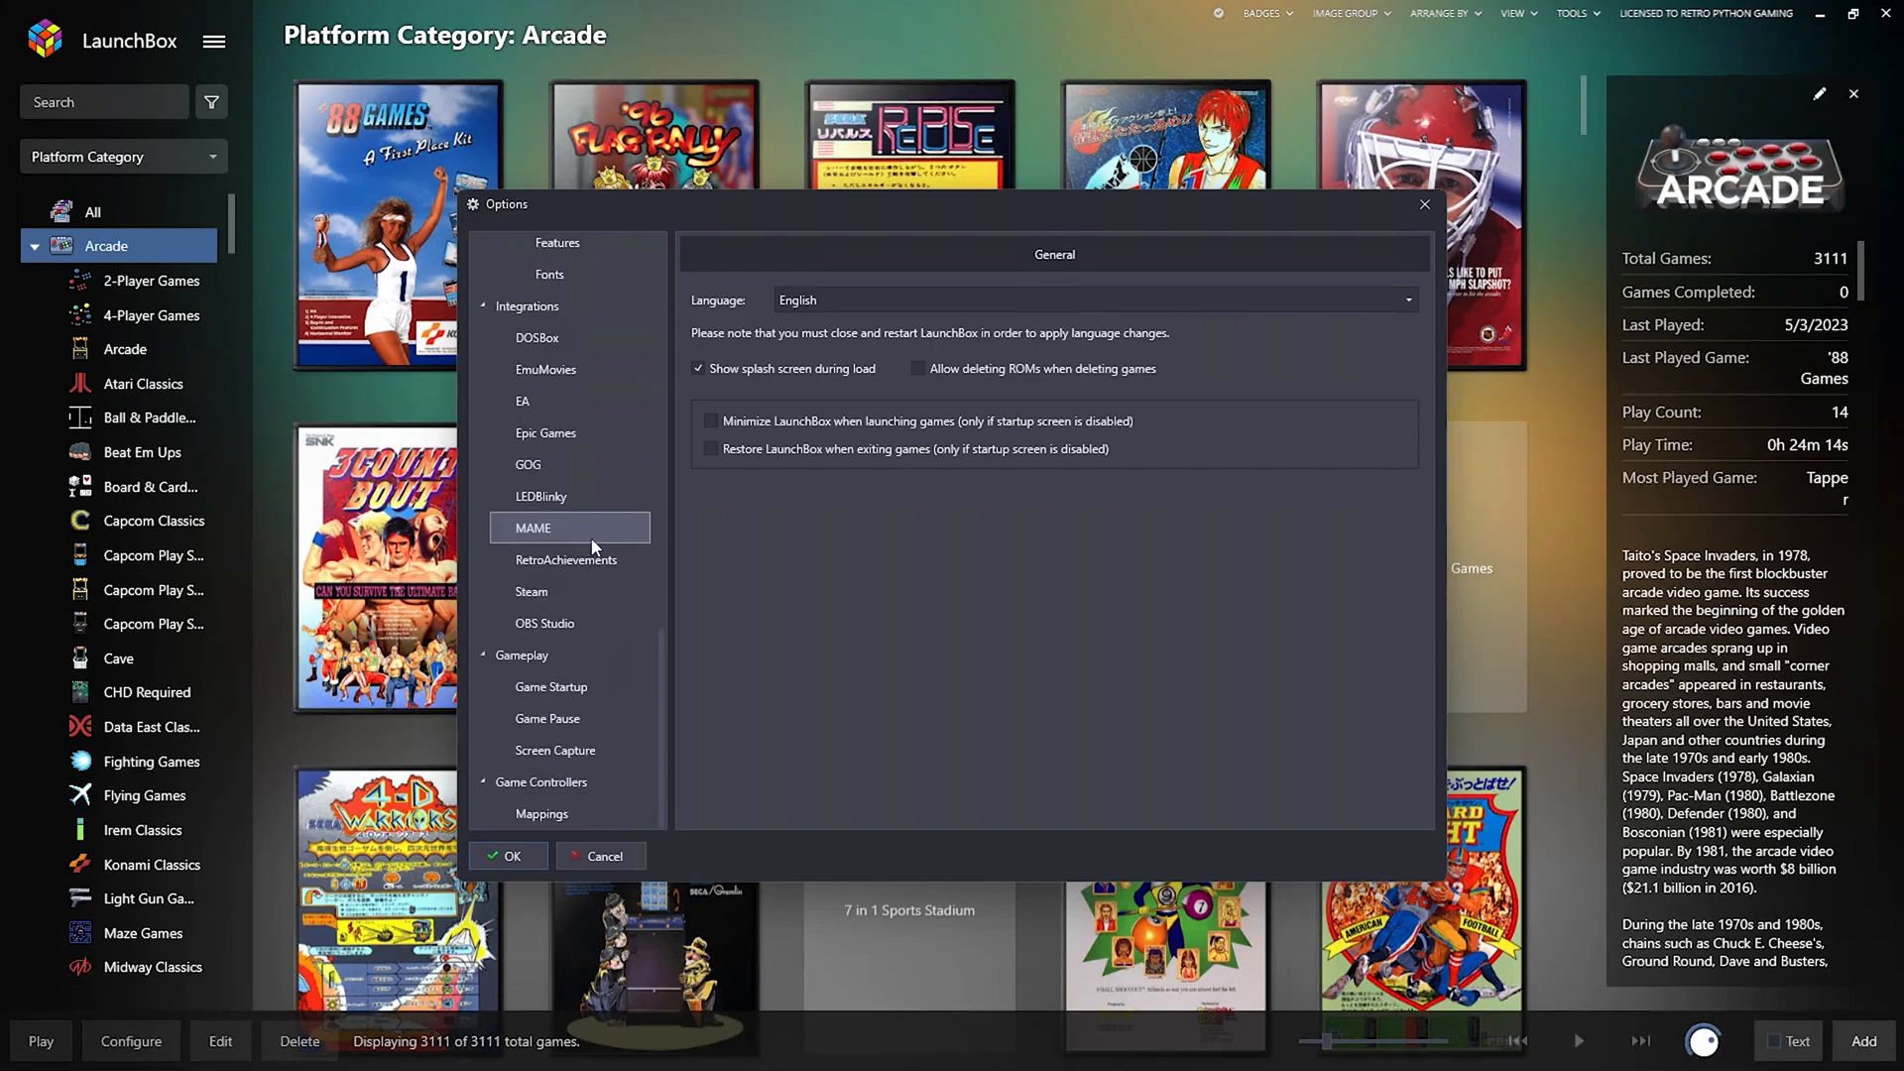
left_click(565, 687)
left_click(698, 302)
left_click_drag(836, 407, 1421, 419)
left_click_drag(839, 474, 1407, 479)
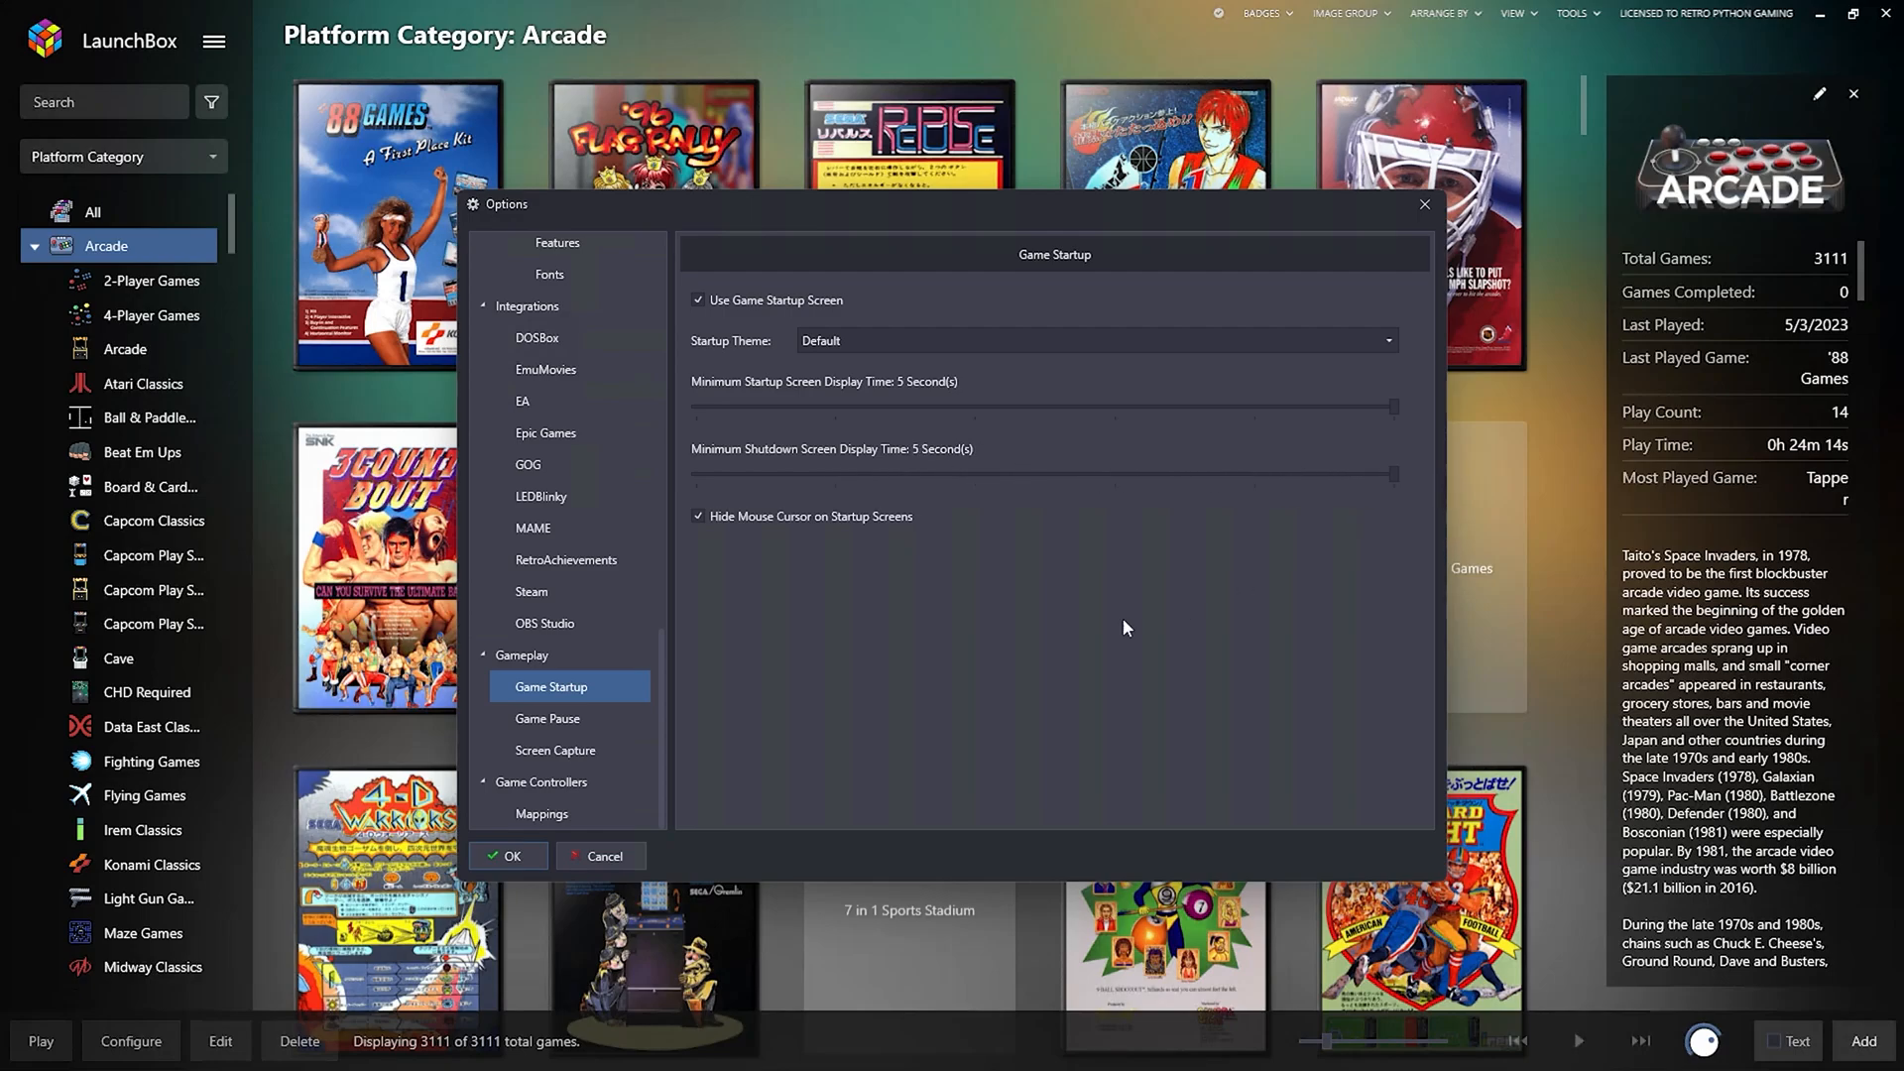
Enable the game pause screen with P as the pause key.
left_click(569, 721)
left_click(698, 300)
left_click(1181, 385)
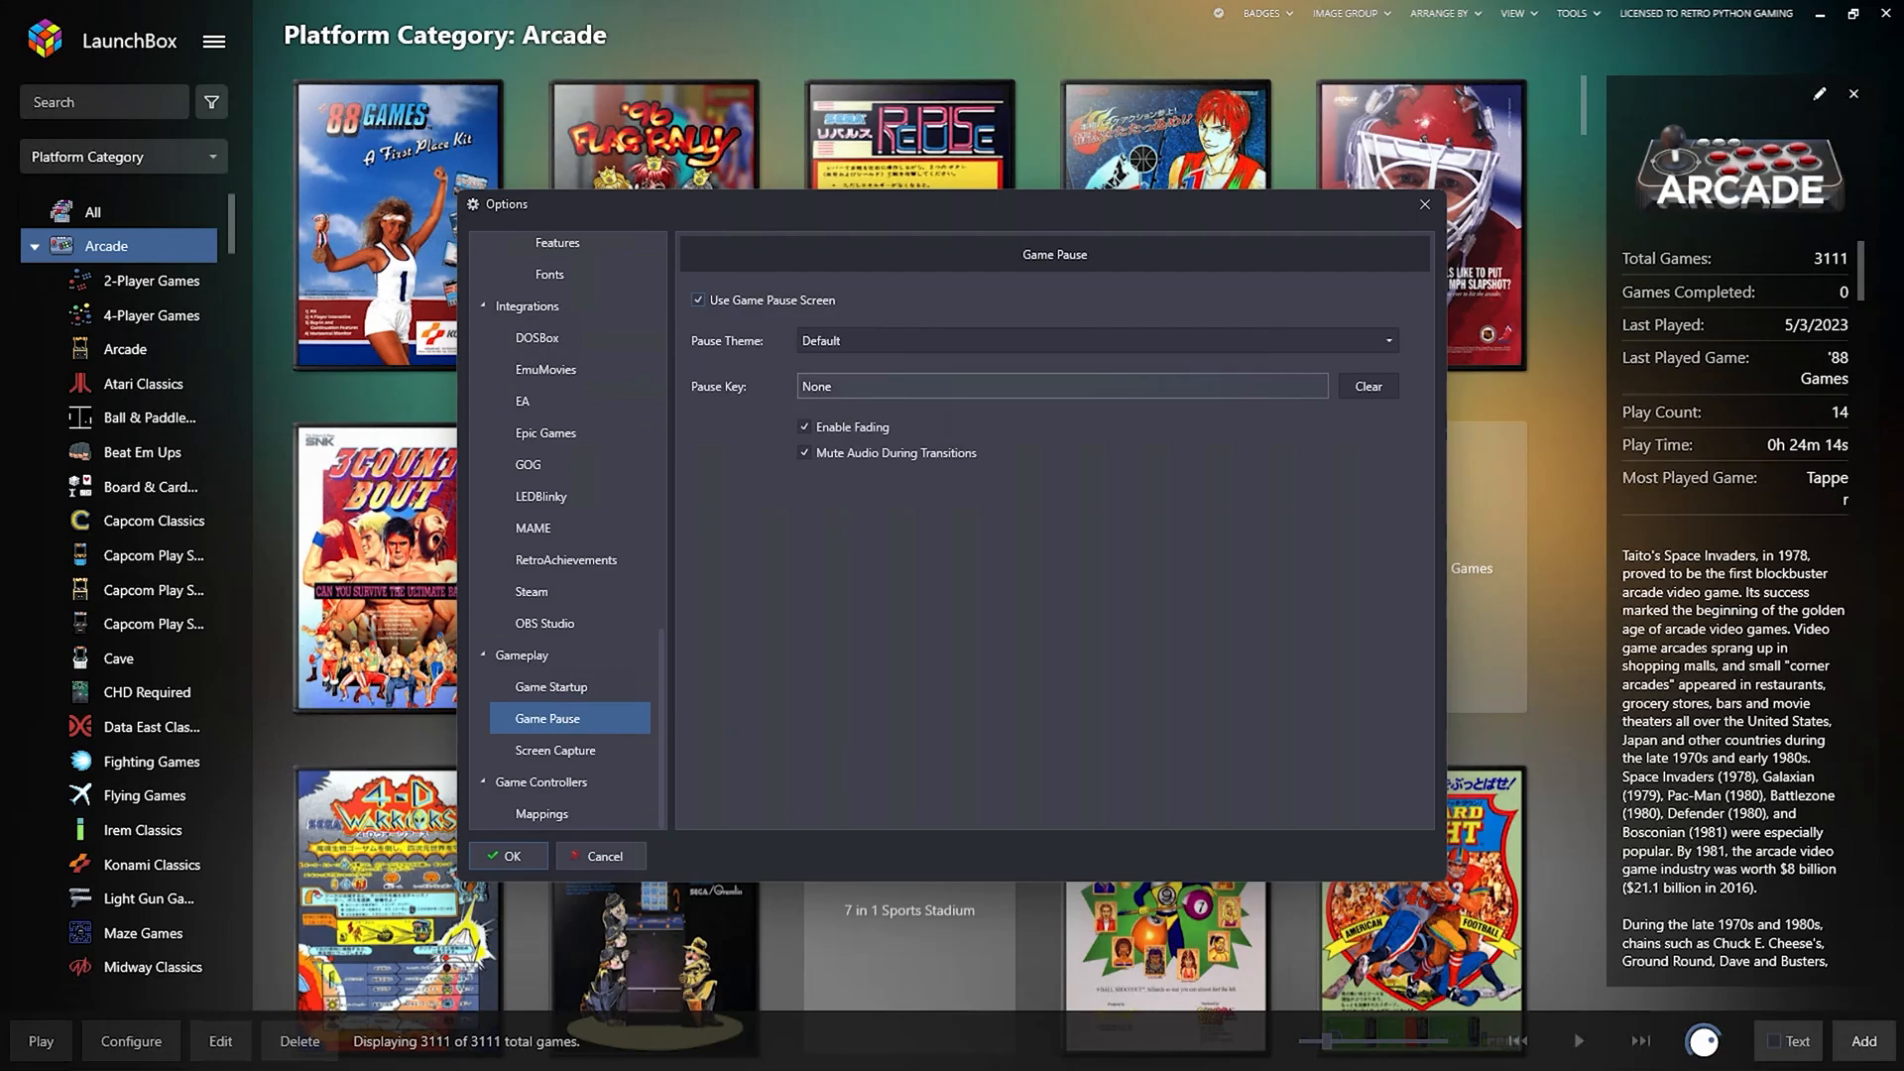
key("p")
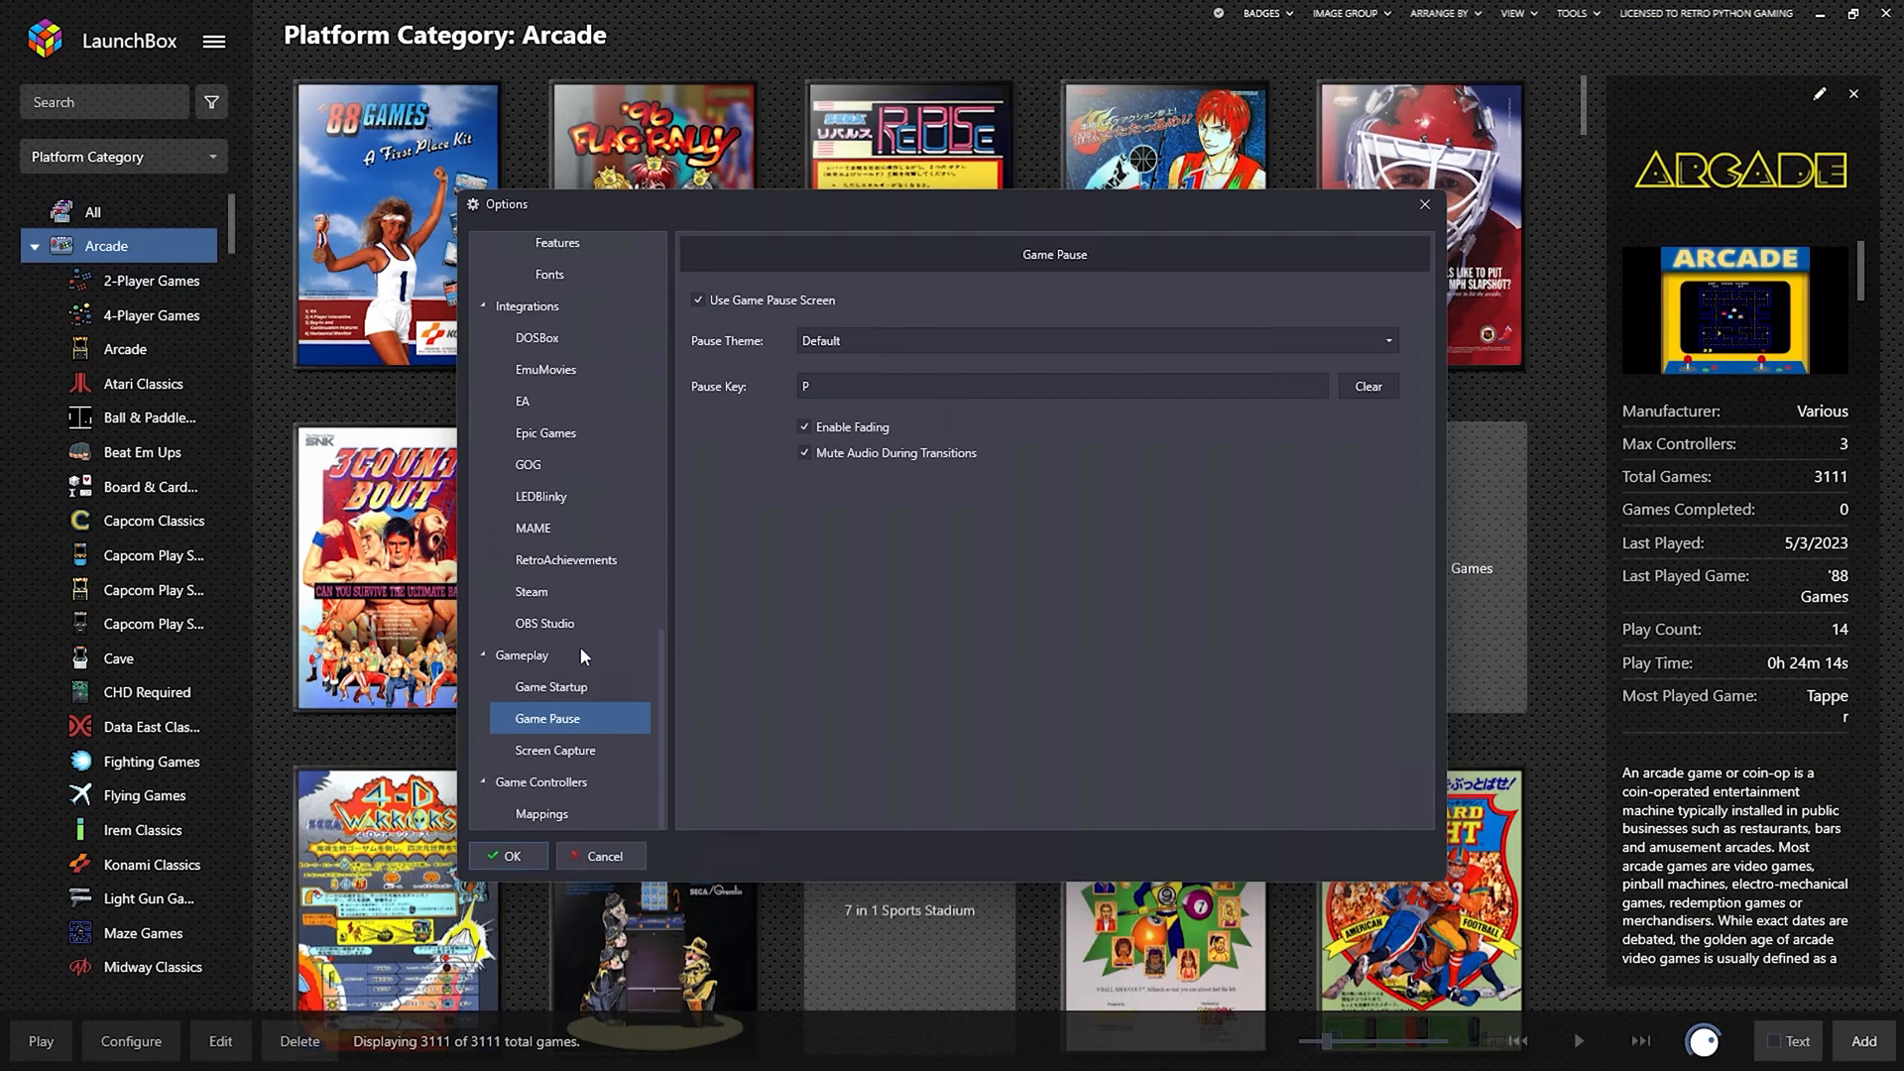
Turn on game controller support and use all attached controllers.
left_click(527, 778)
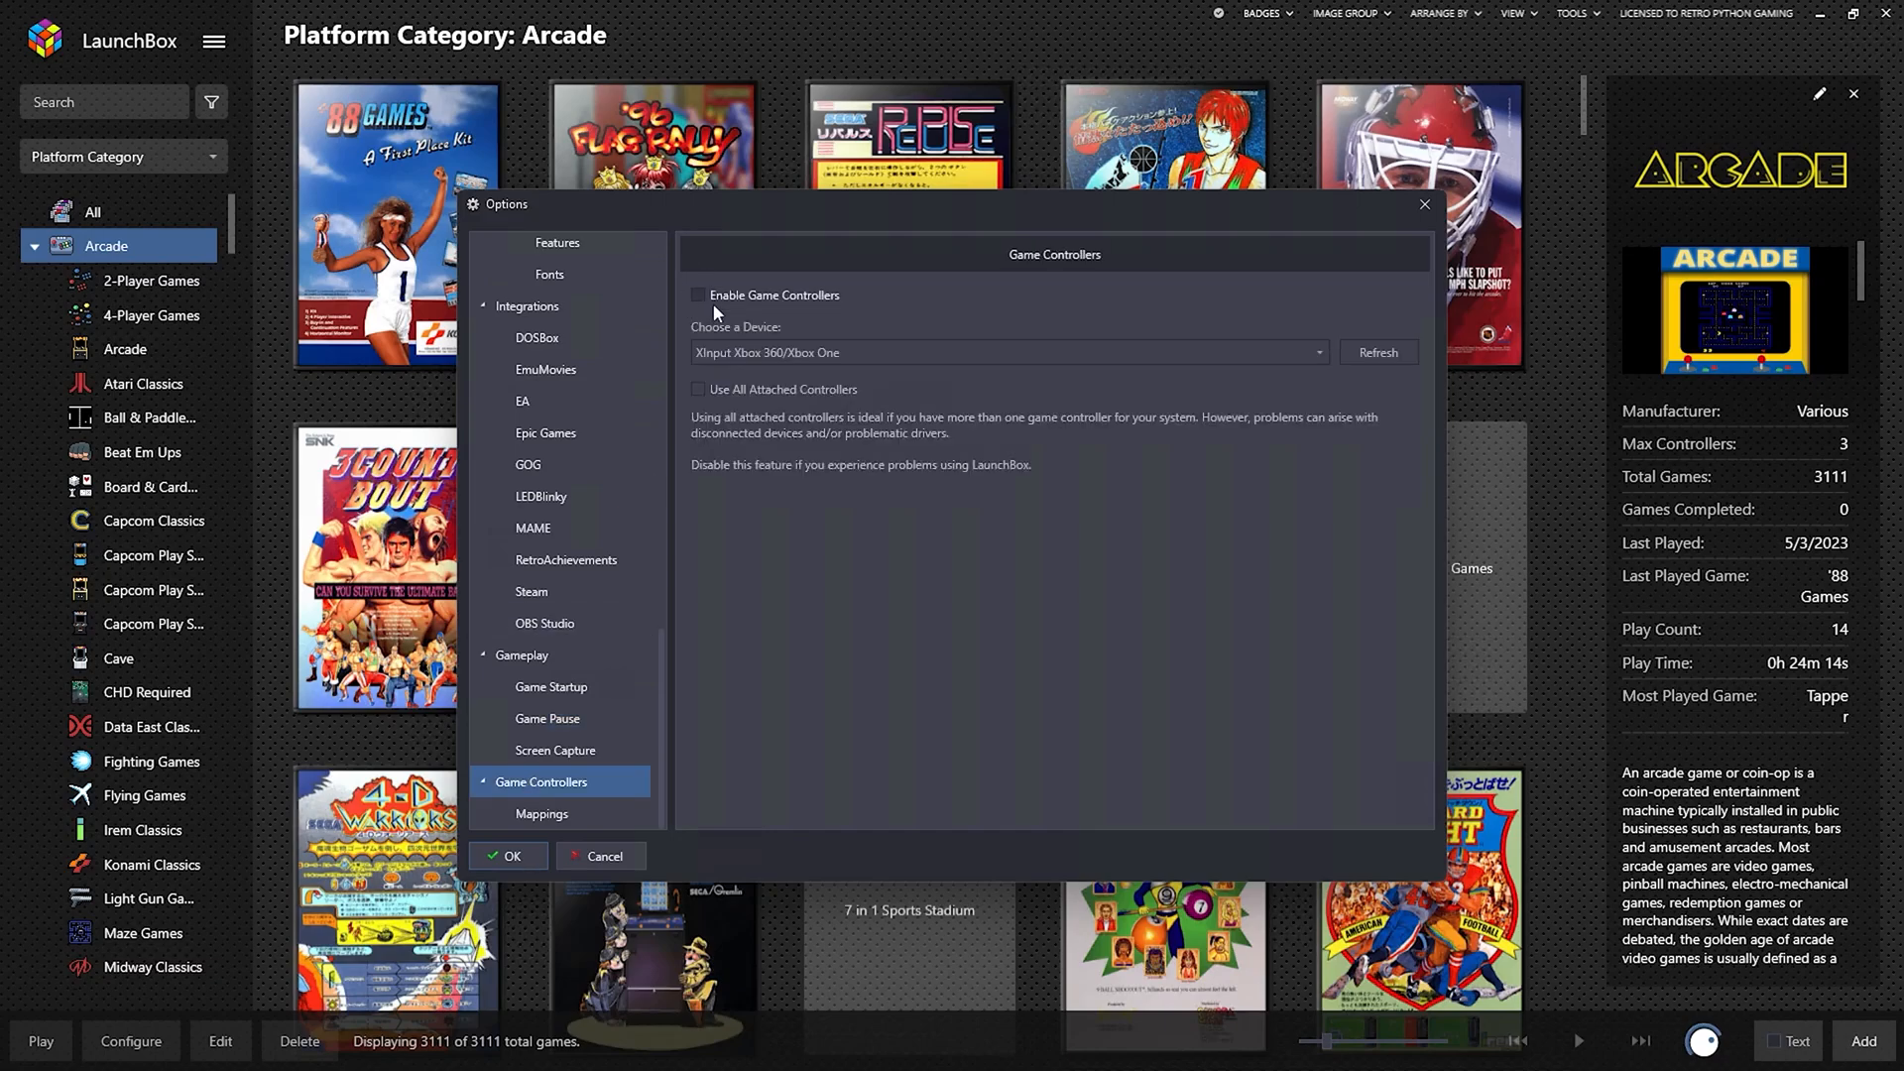
left_click(704, 297)
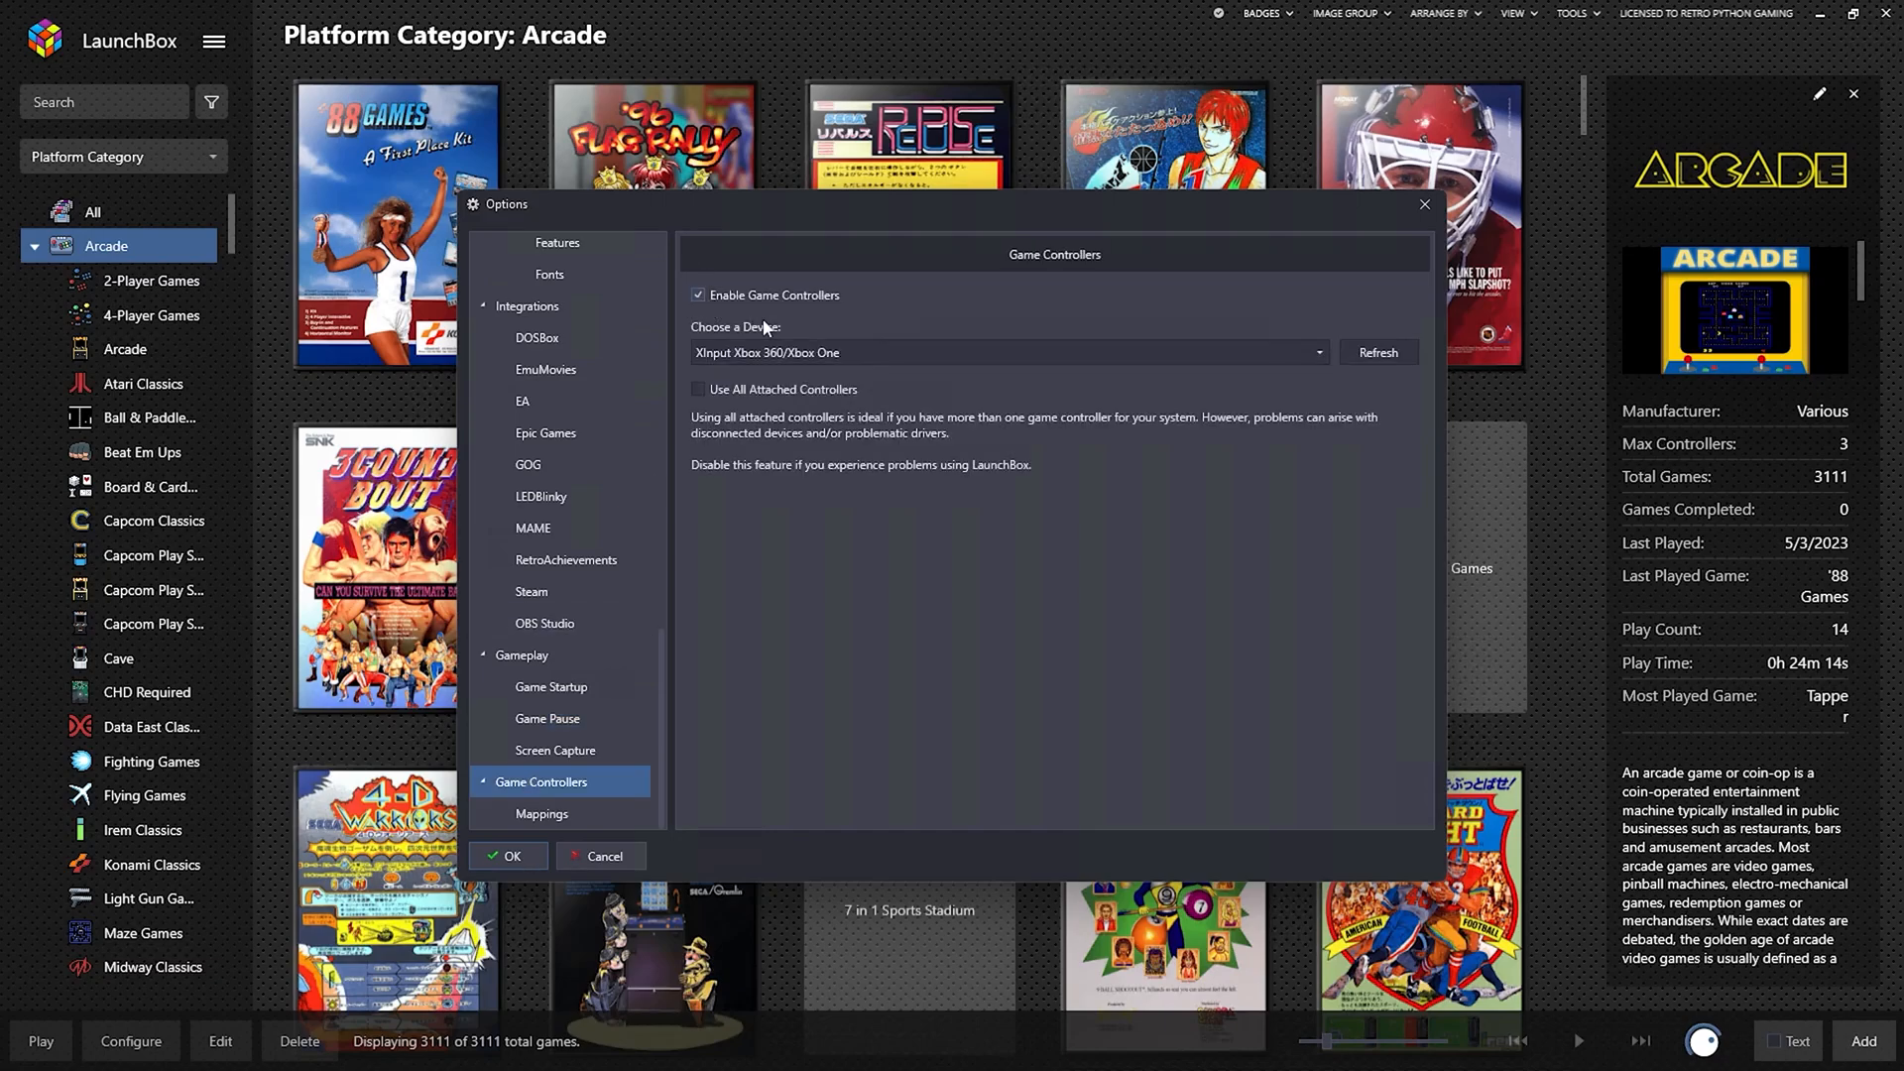
left_click(705, 390)
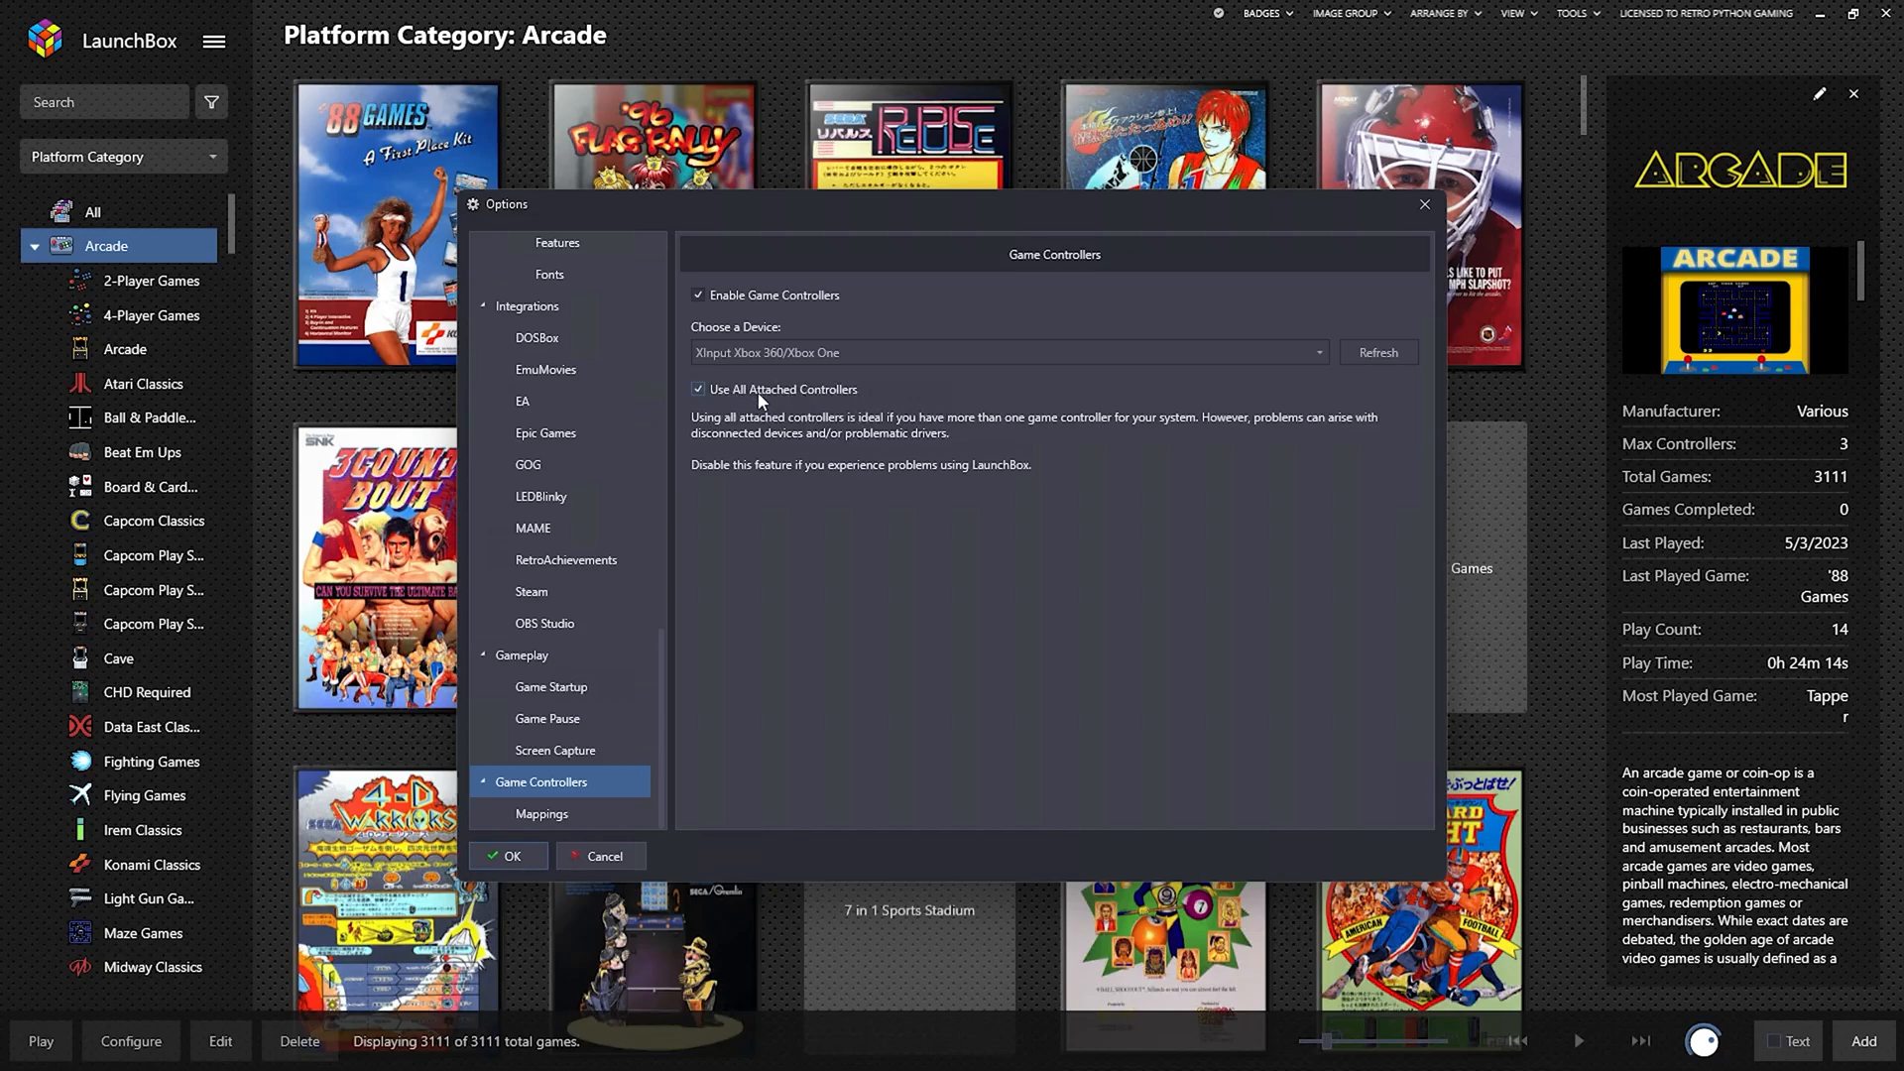
Check the Show Pause Screen controller mapping, then save and close Options.
left_click(543, 819)
scroll(1038, 540, "down", 7)
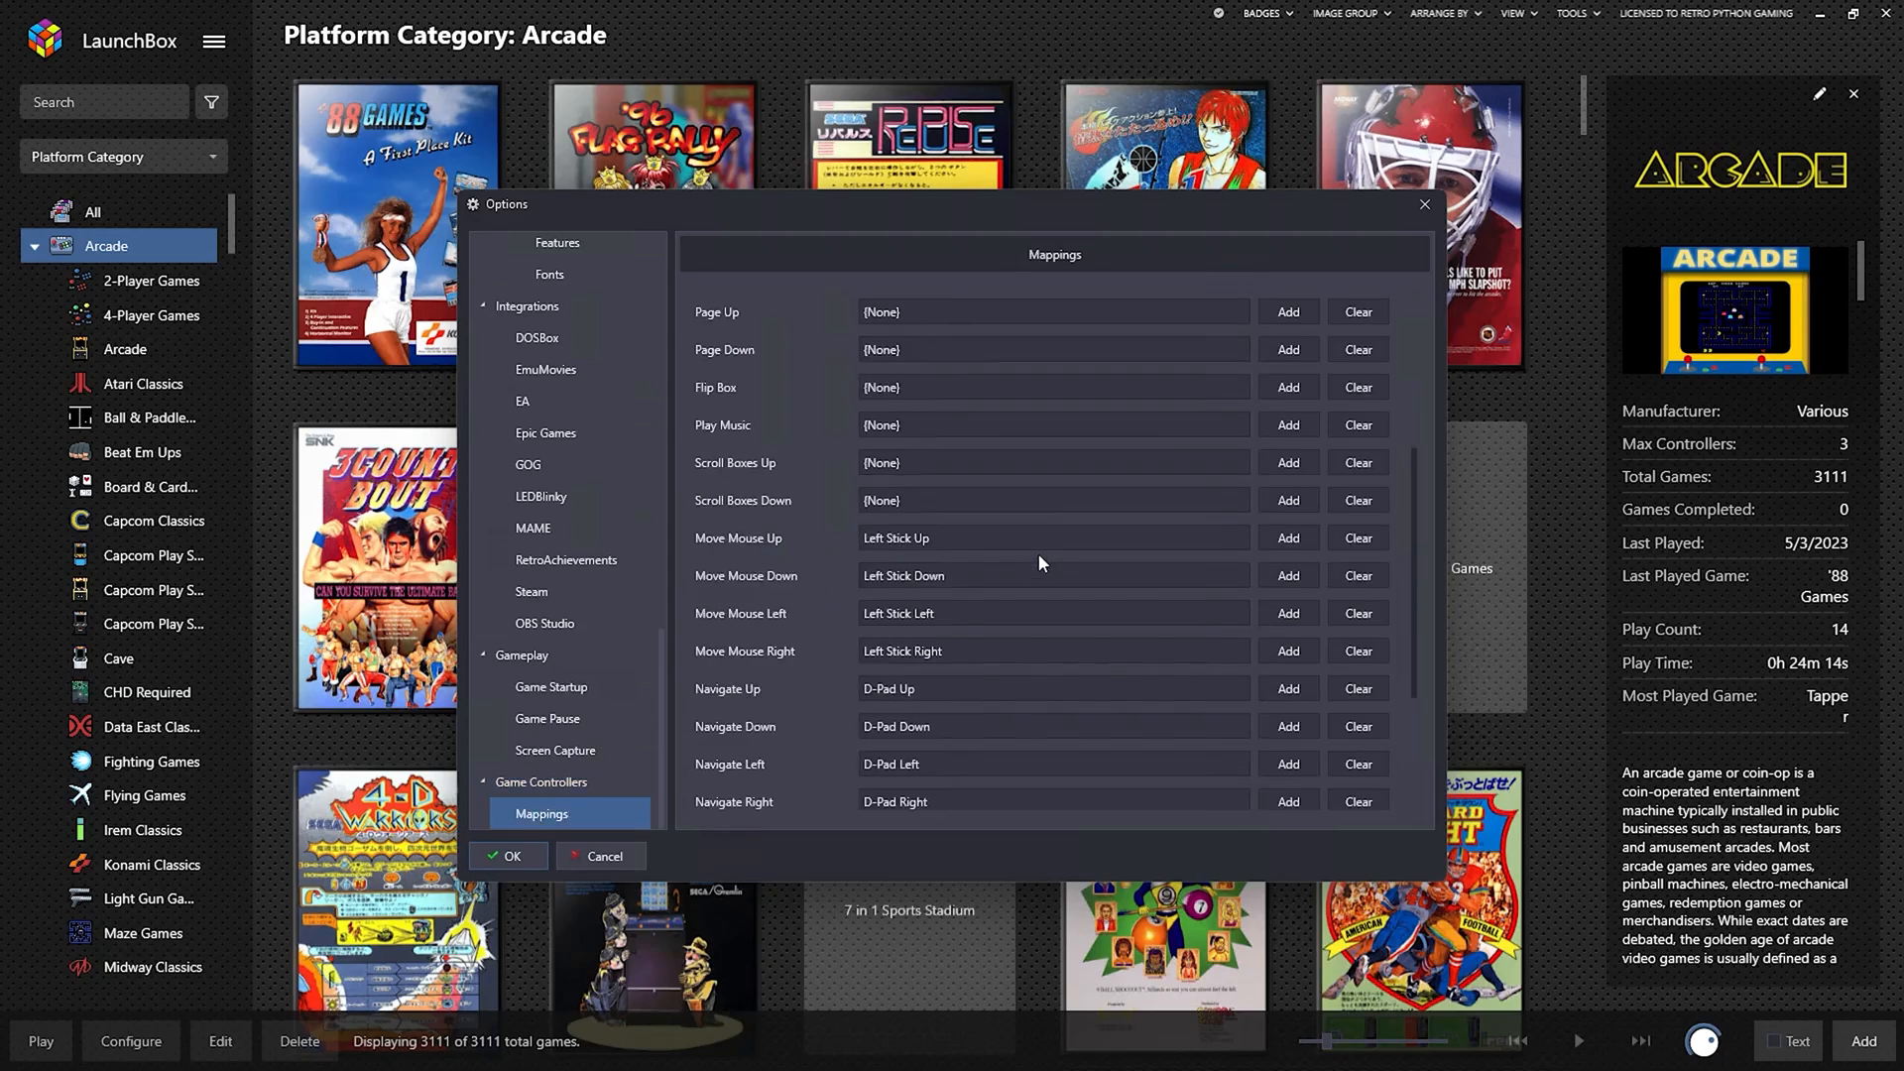
scroll(1039, 554, "down", 1)
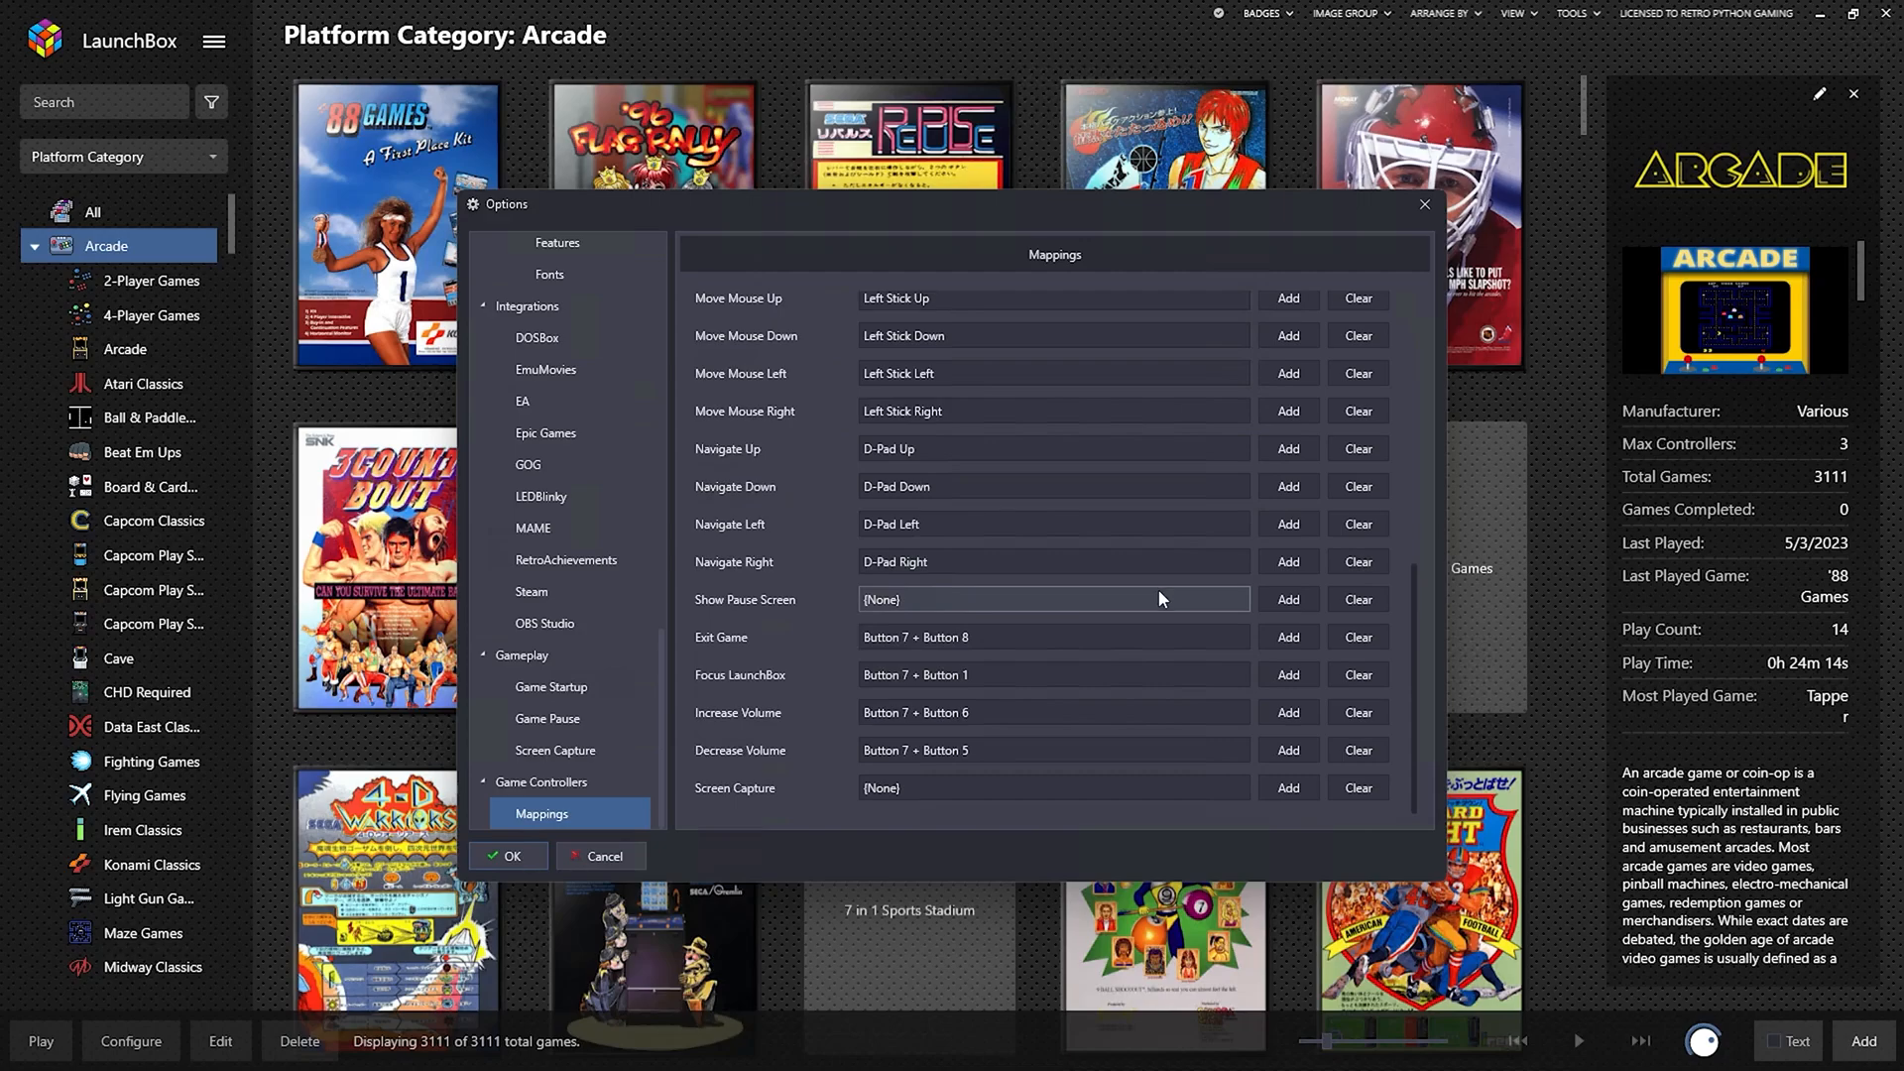
left_click(1288, 600)
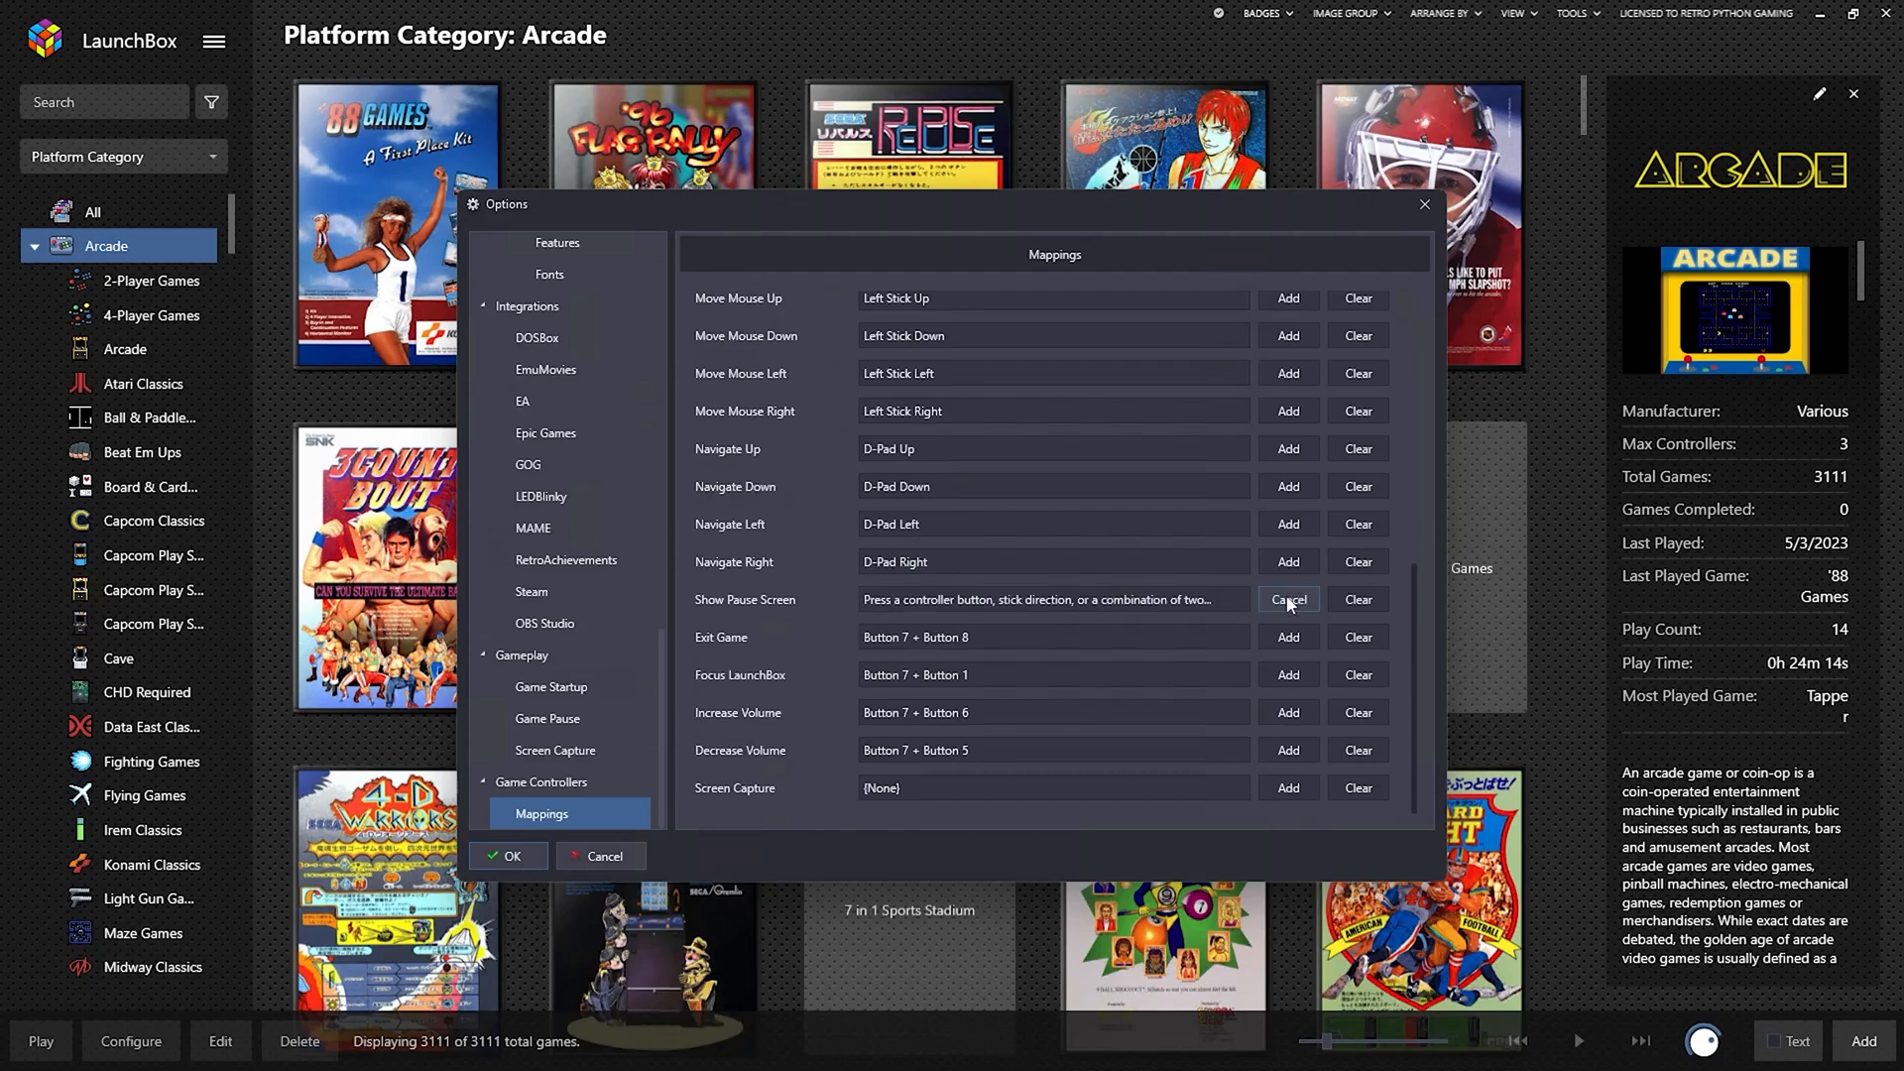
left_click(1346, 600)
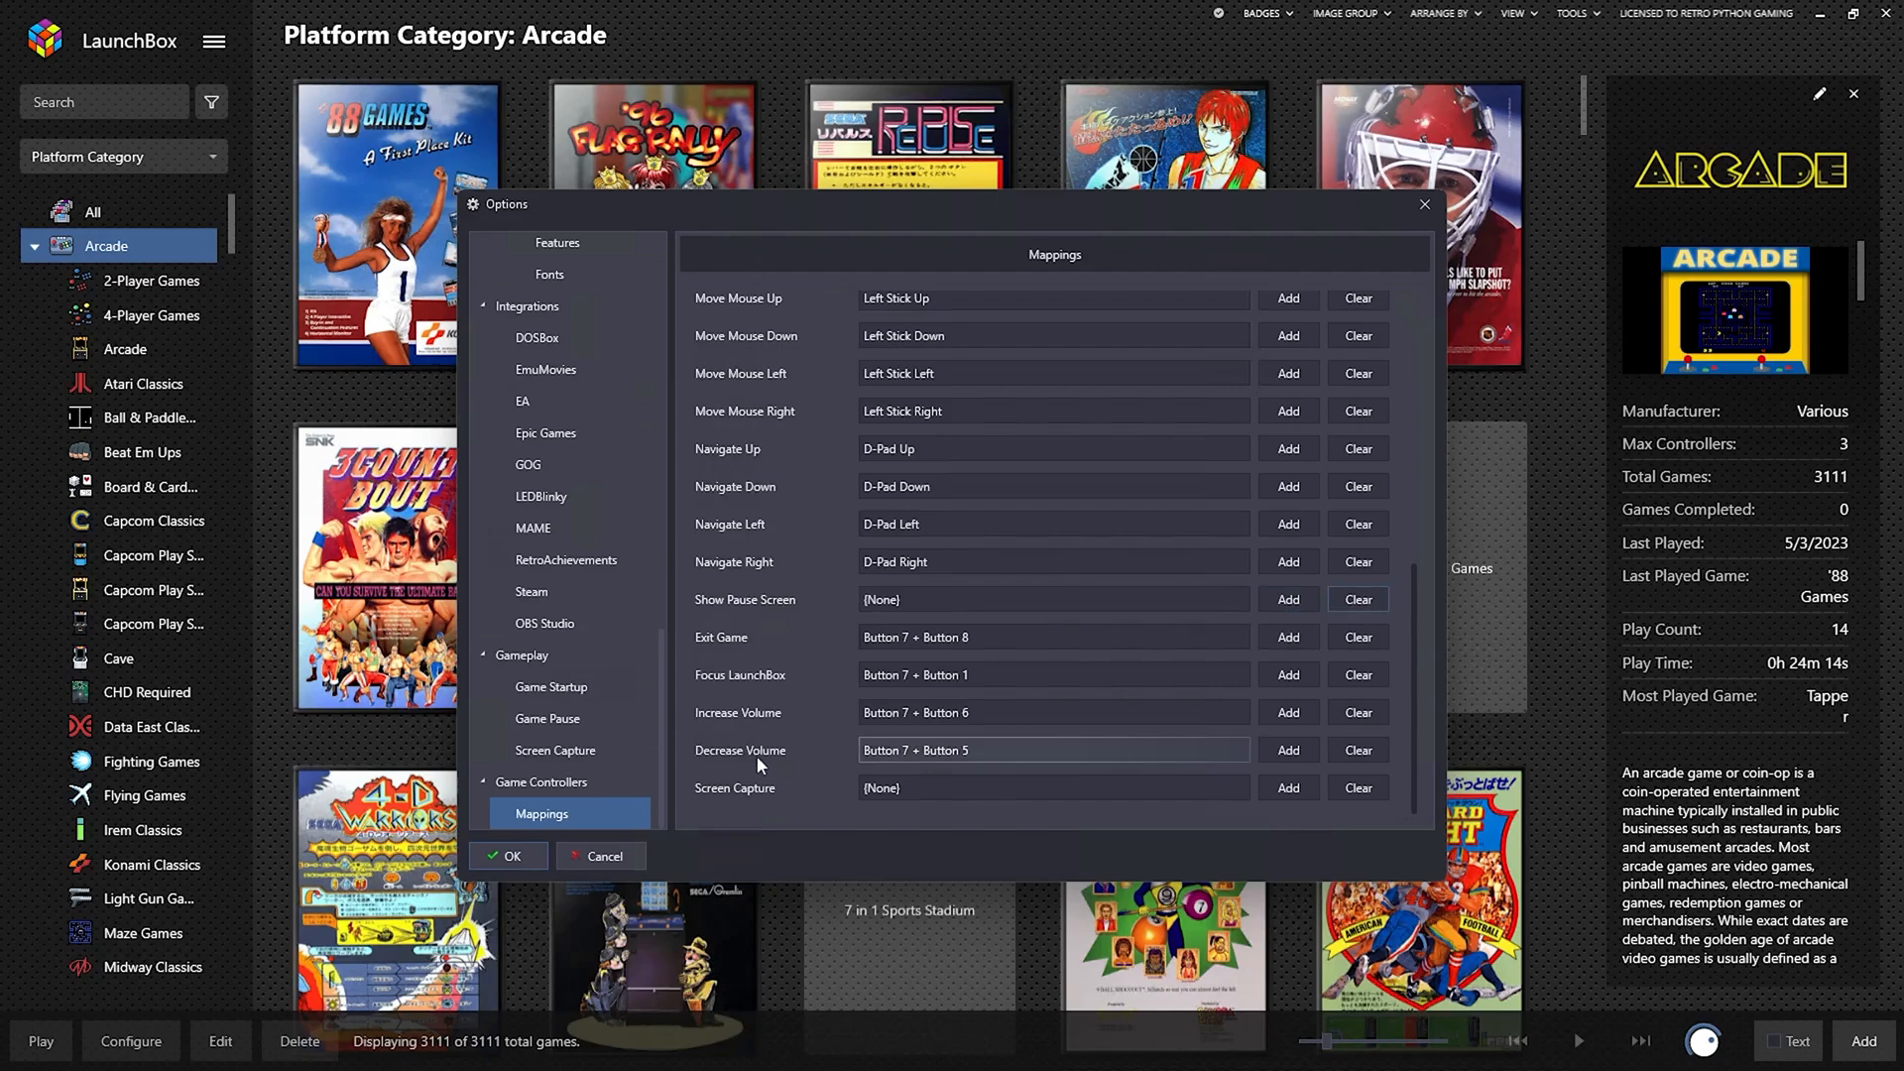
left_click(524, 859)
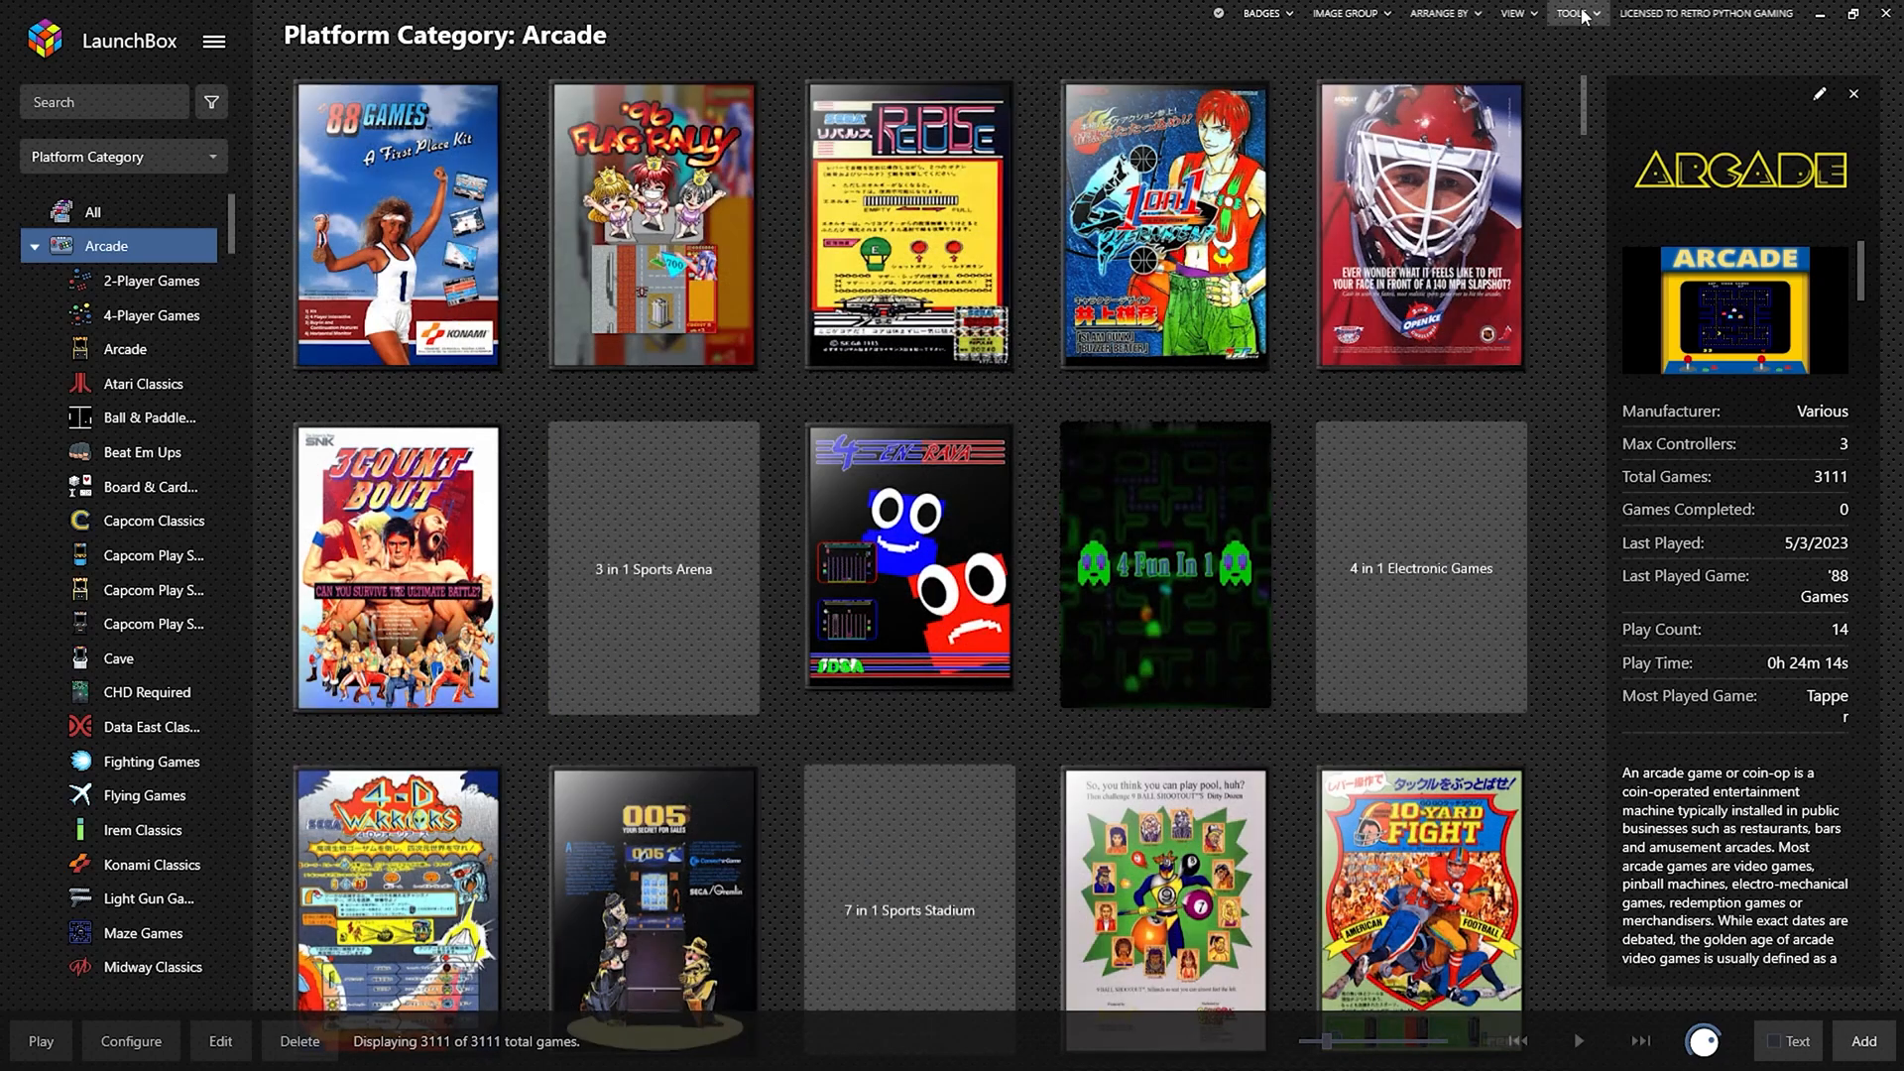
Reopen Options, map Show Pause Screen to Button 7 + Right Trigger, and save.
left_click(1576, 13)
left_click(1603, 406)
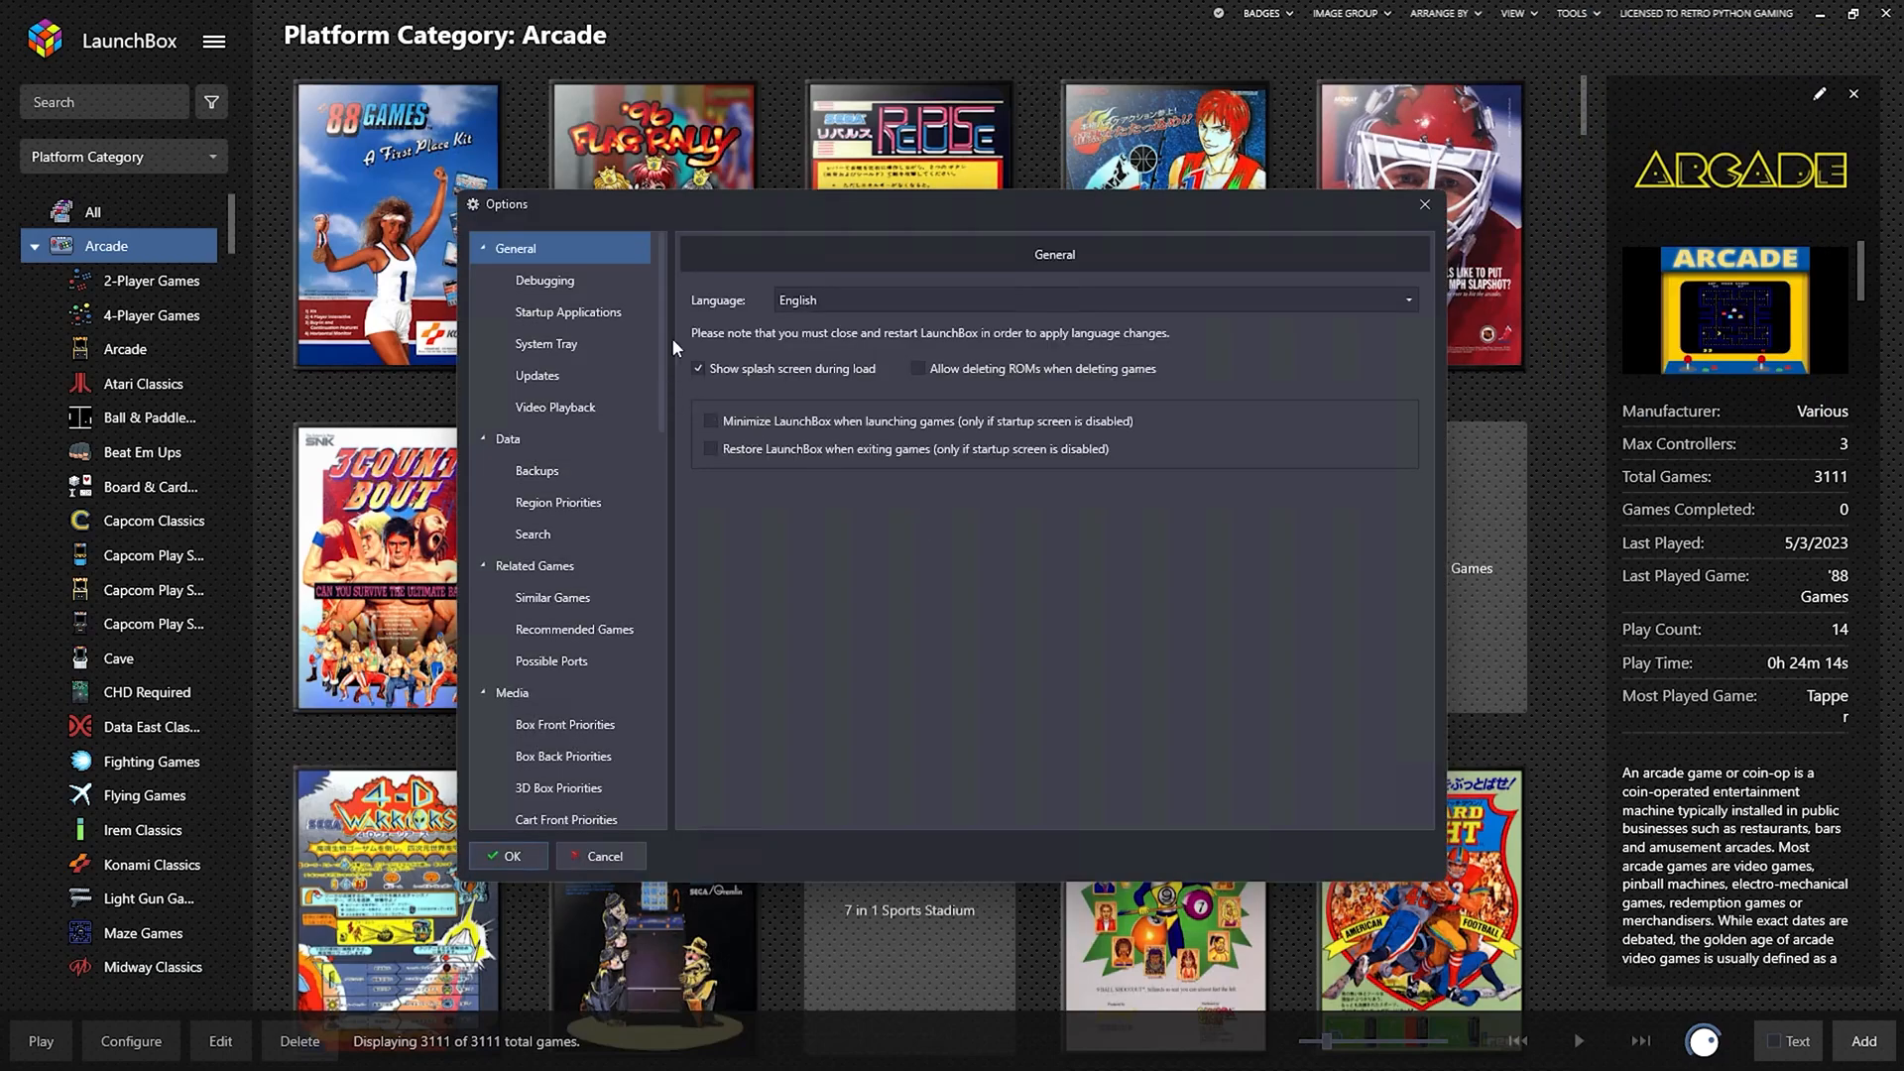
left_click_drag(656, 324, 653, 792)
left_click(541, 814)
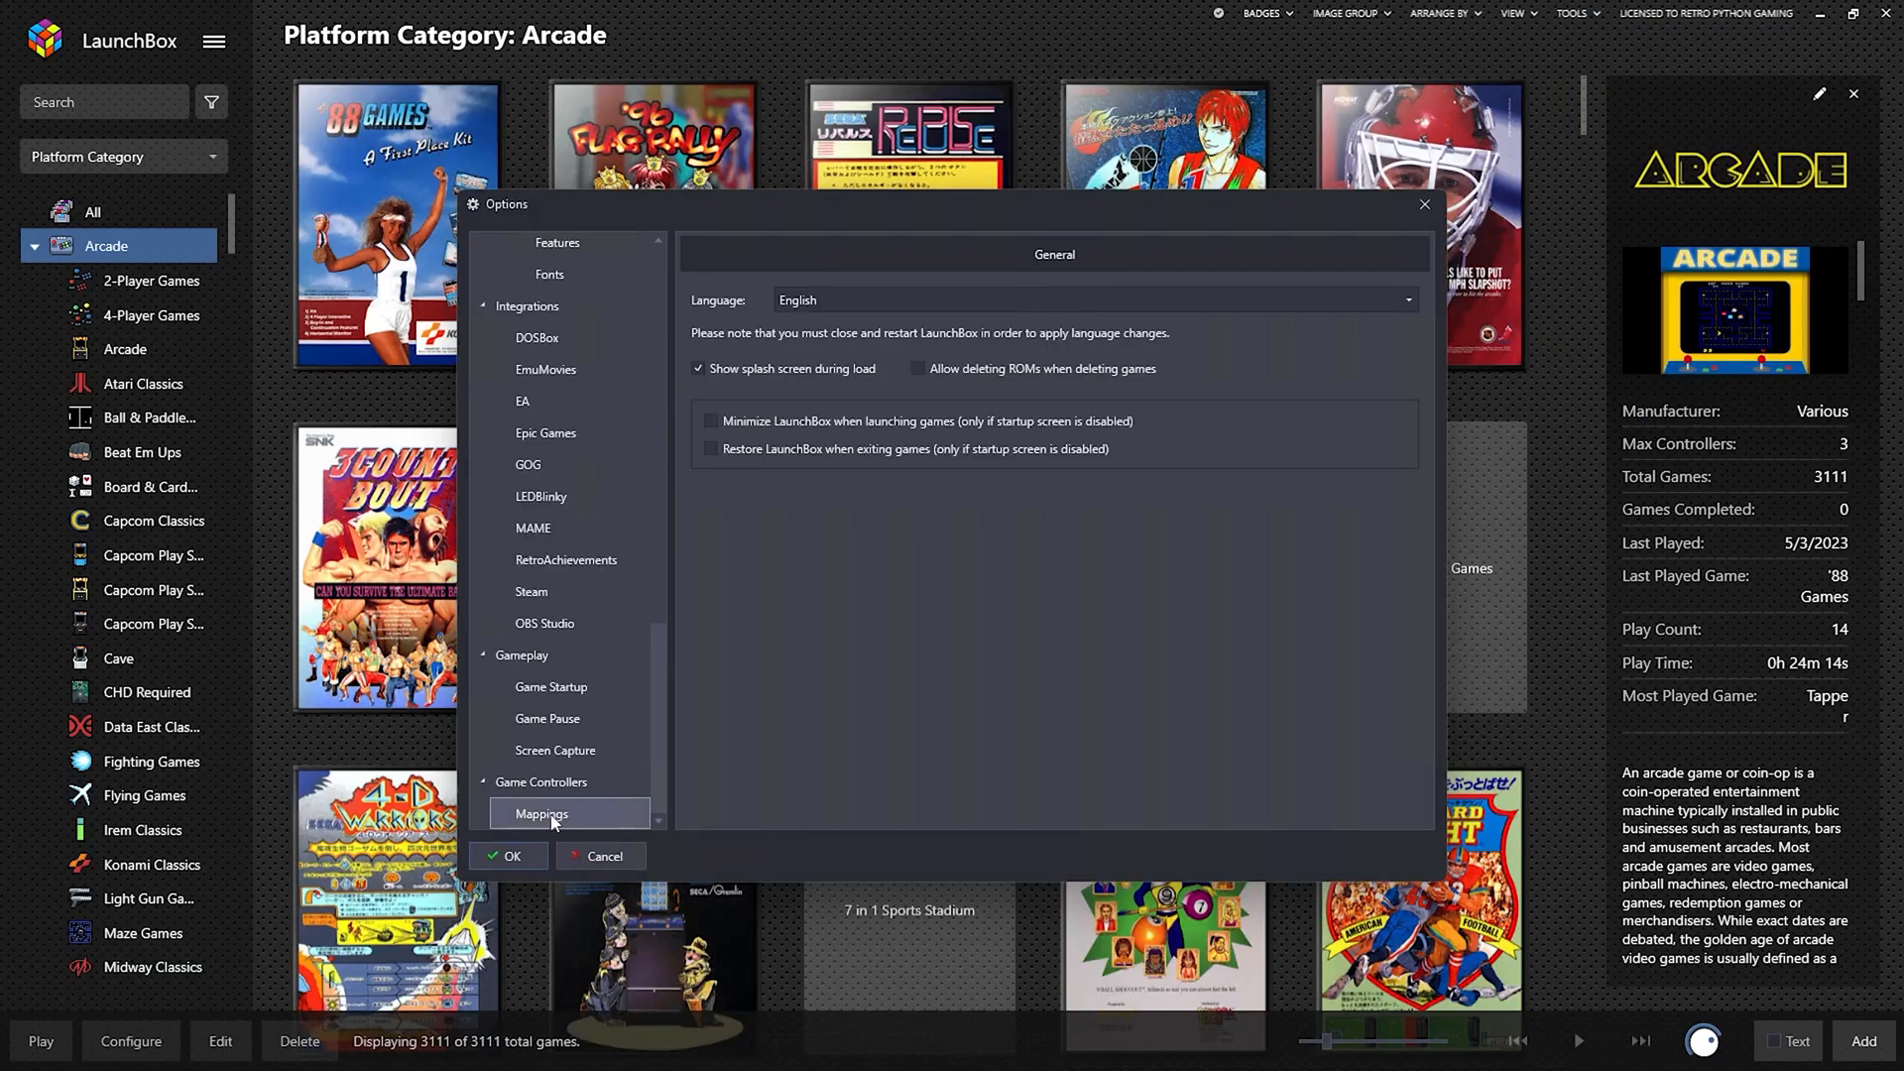
scroll(1181, 564, "down", 5)
scroll(1187, 647, "down", 3)
scroll(1188, 647, "down", 3)
left_click(1289, 602)
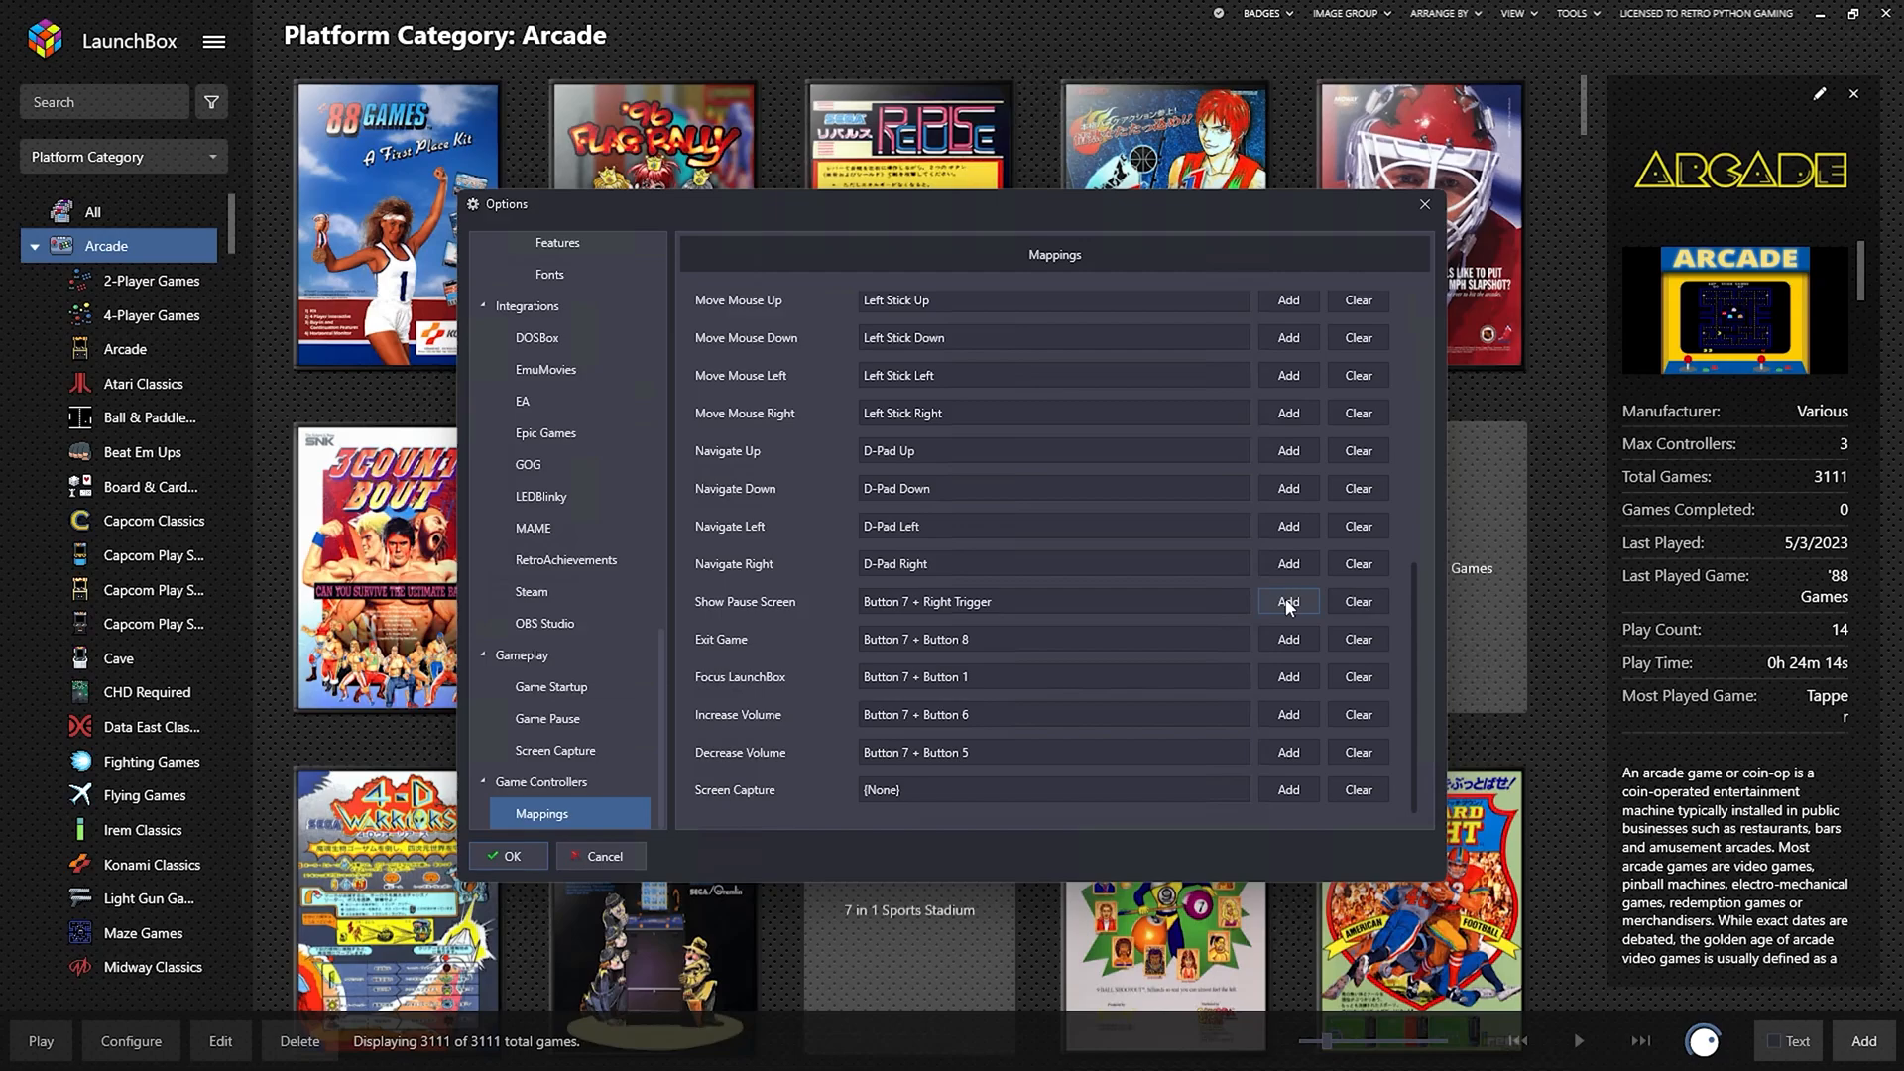
left_click(511, 859)
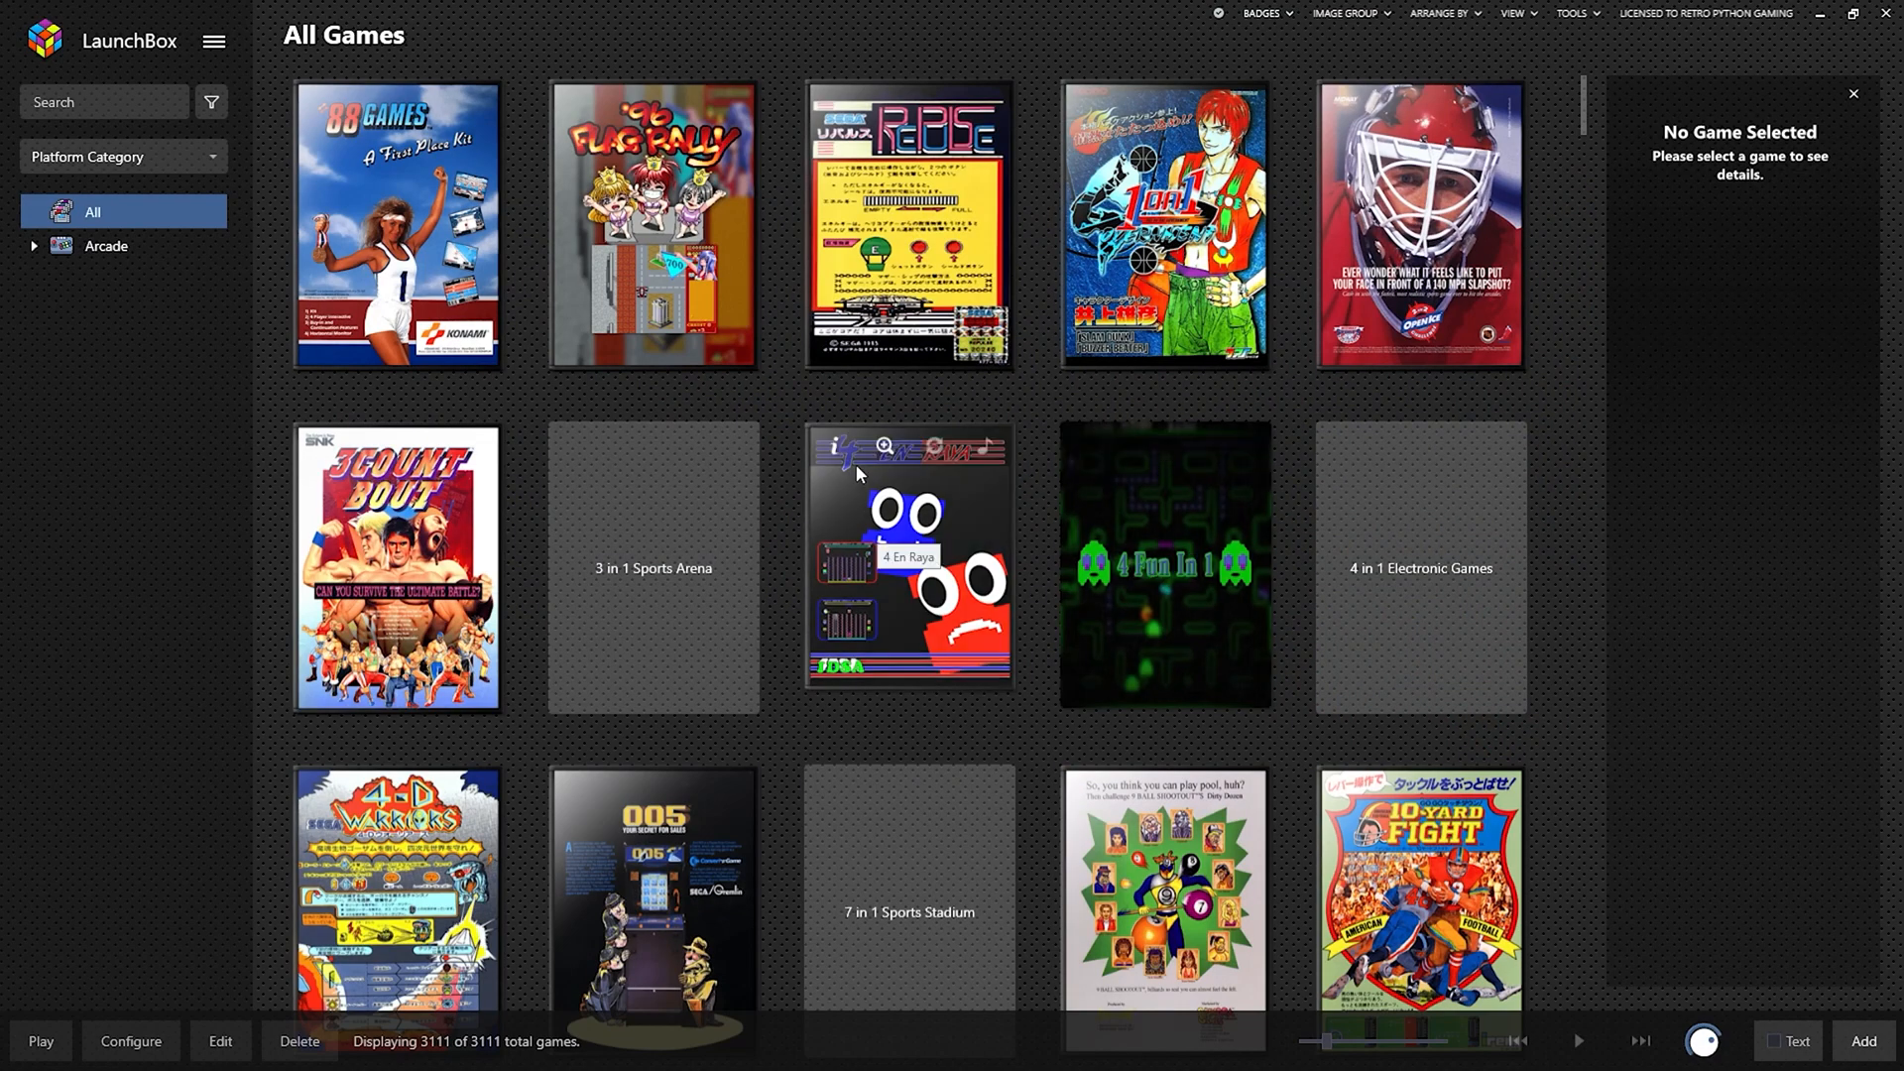
Search the library for 'tapper' and open Tapper's high score leaderboards.
left_click(77, 99)
type("tapper")
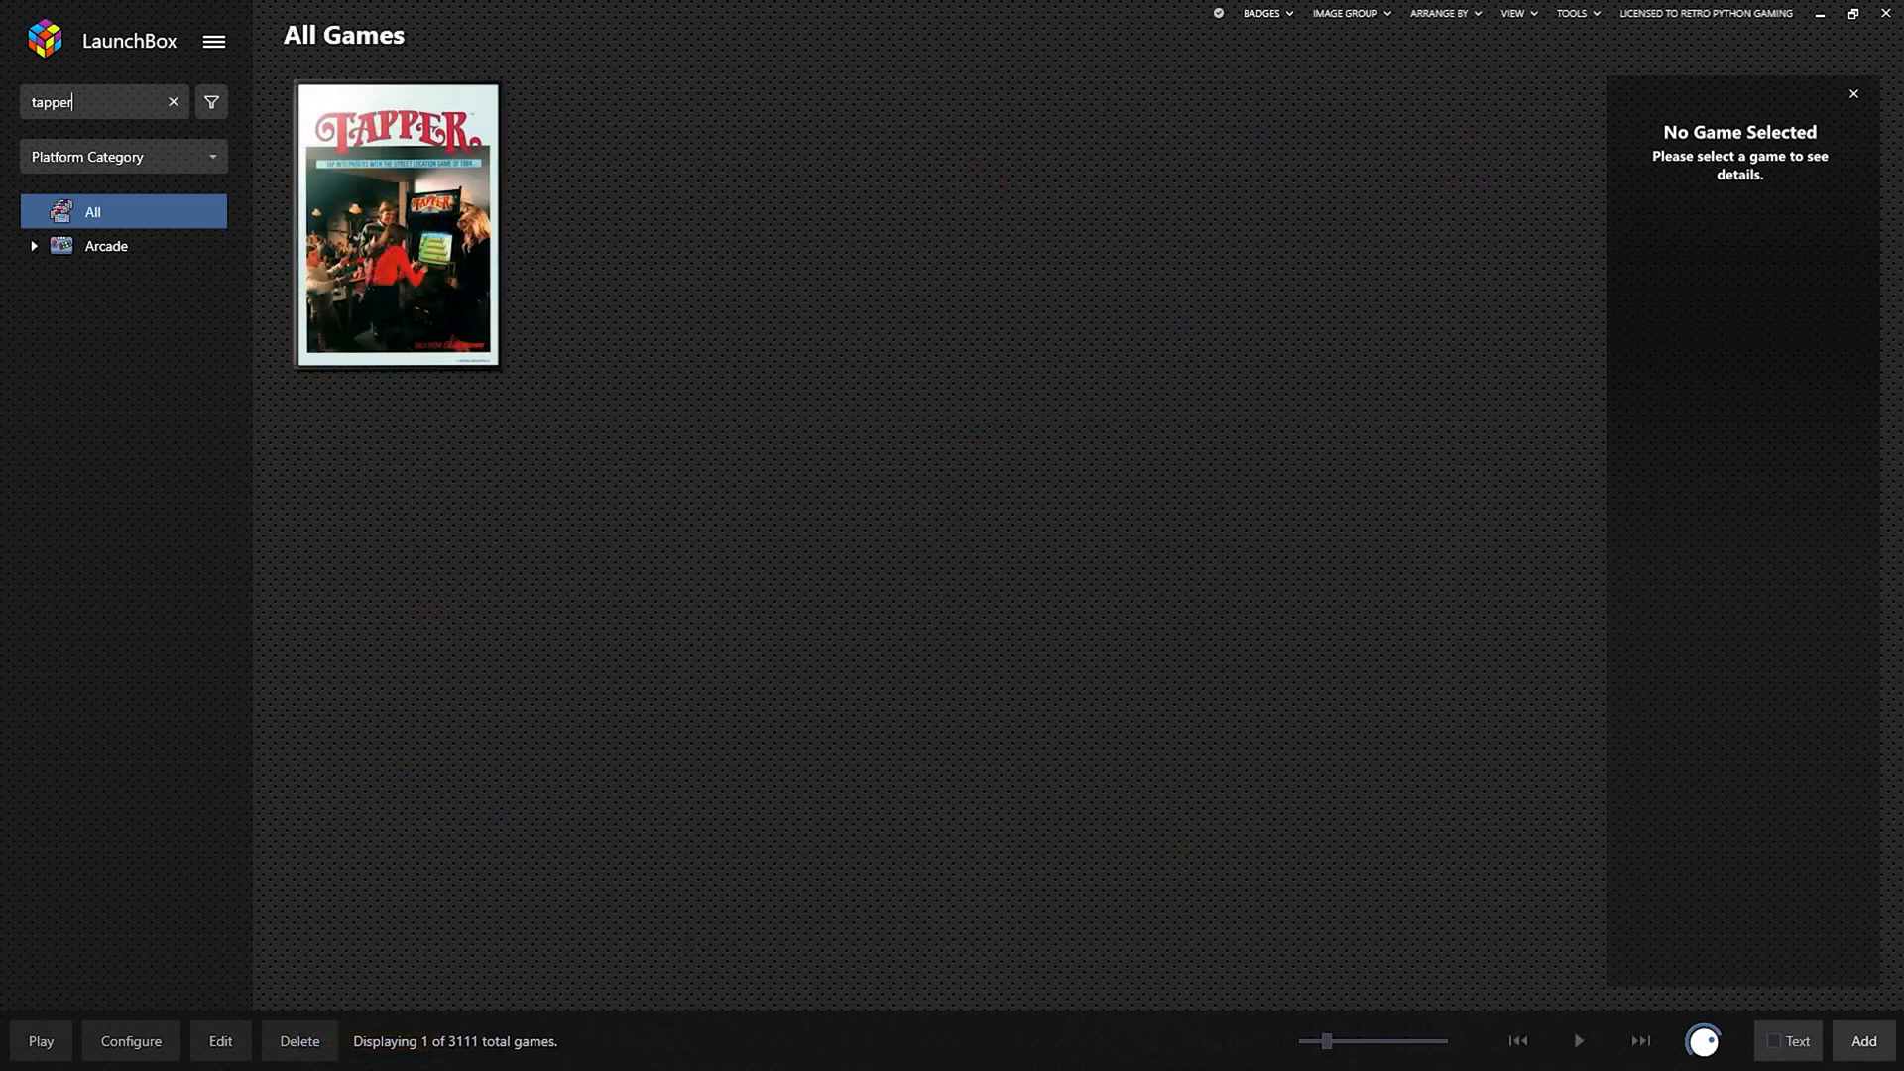
right_click(412, 246)
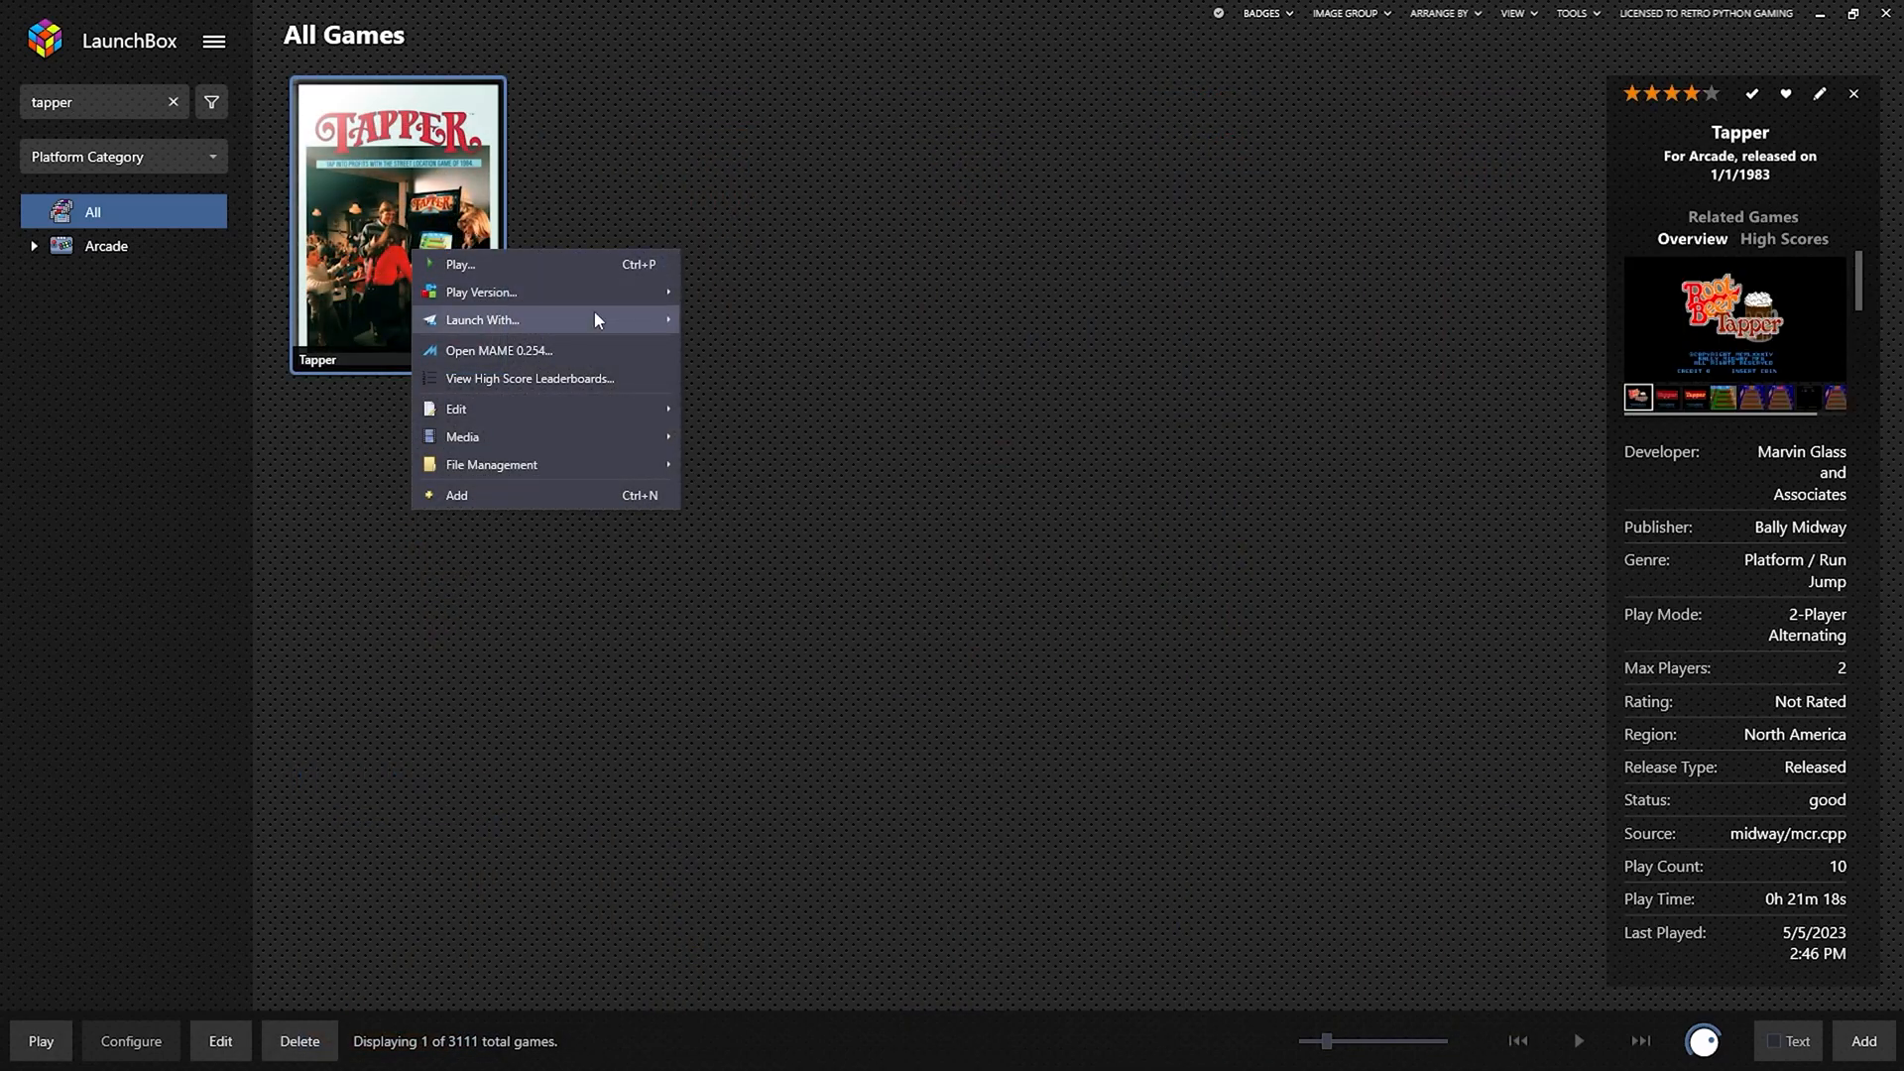
left_click(595, 379)
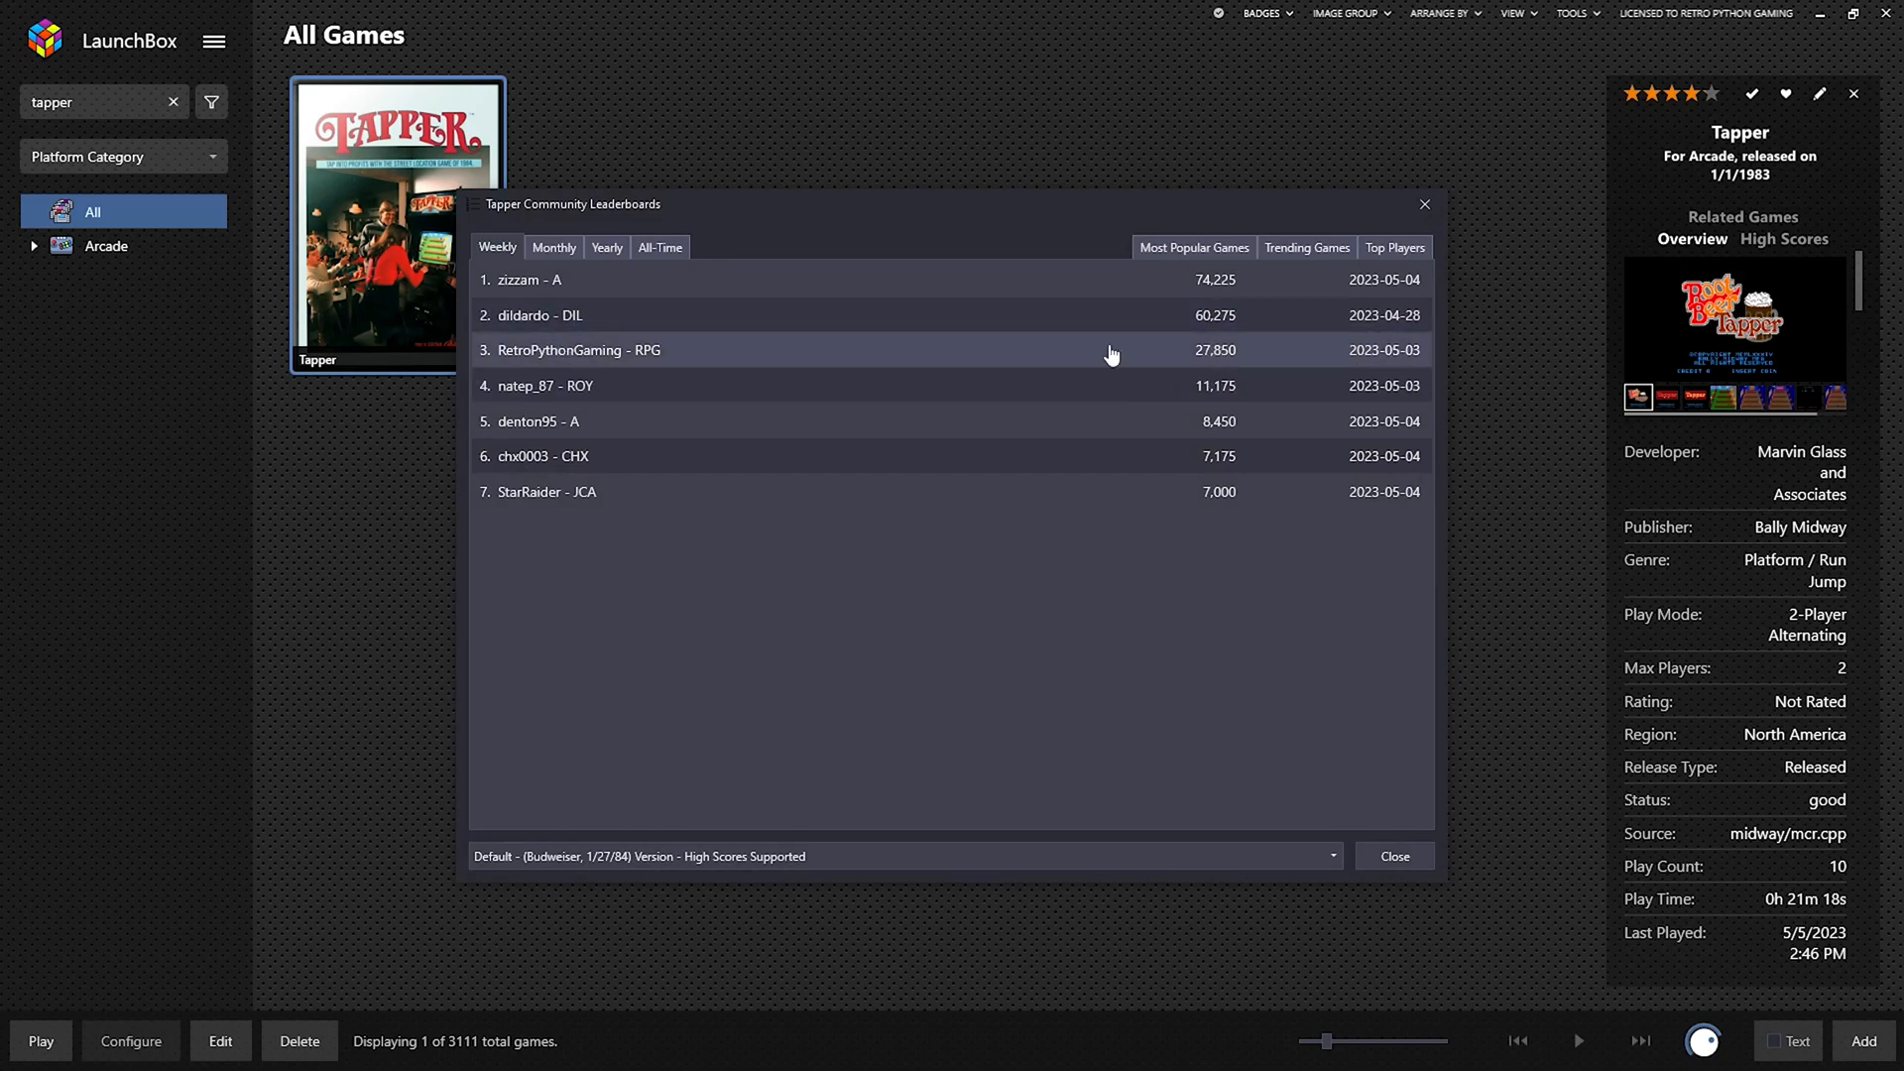
Browse the all-time, monthly, most popular and trending lists, then close the leaderboards.
left_click(659, 254)
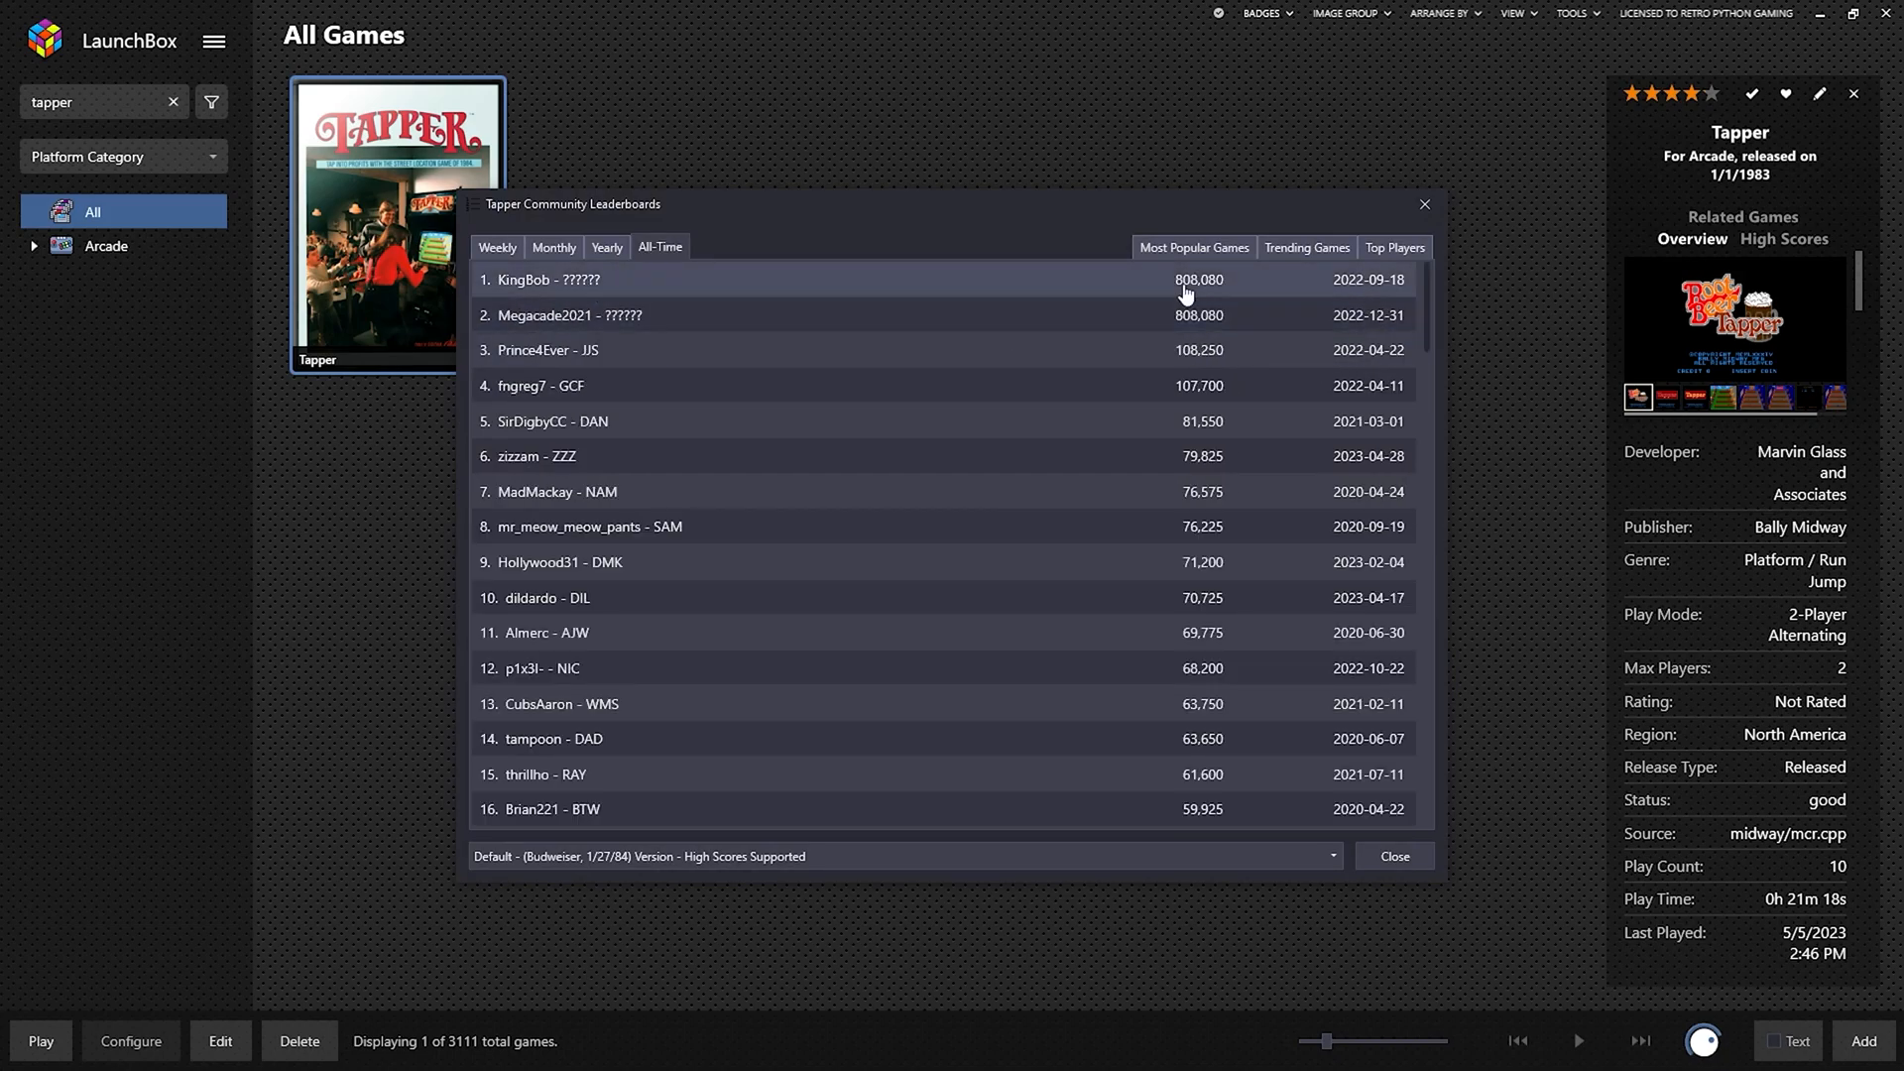
left_click(567, 250)
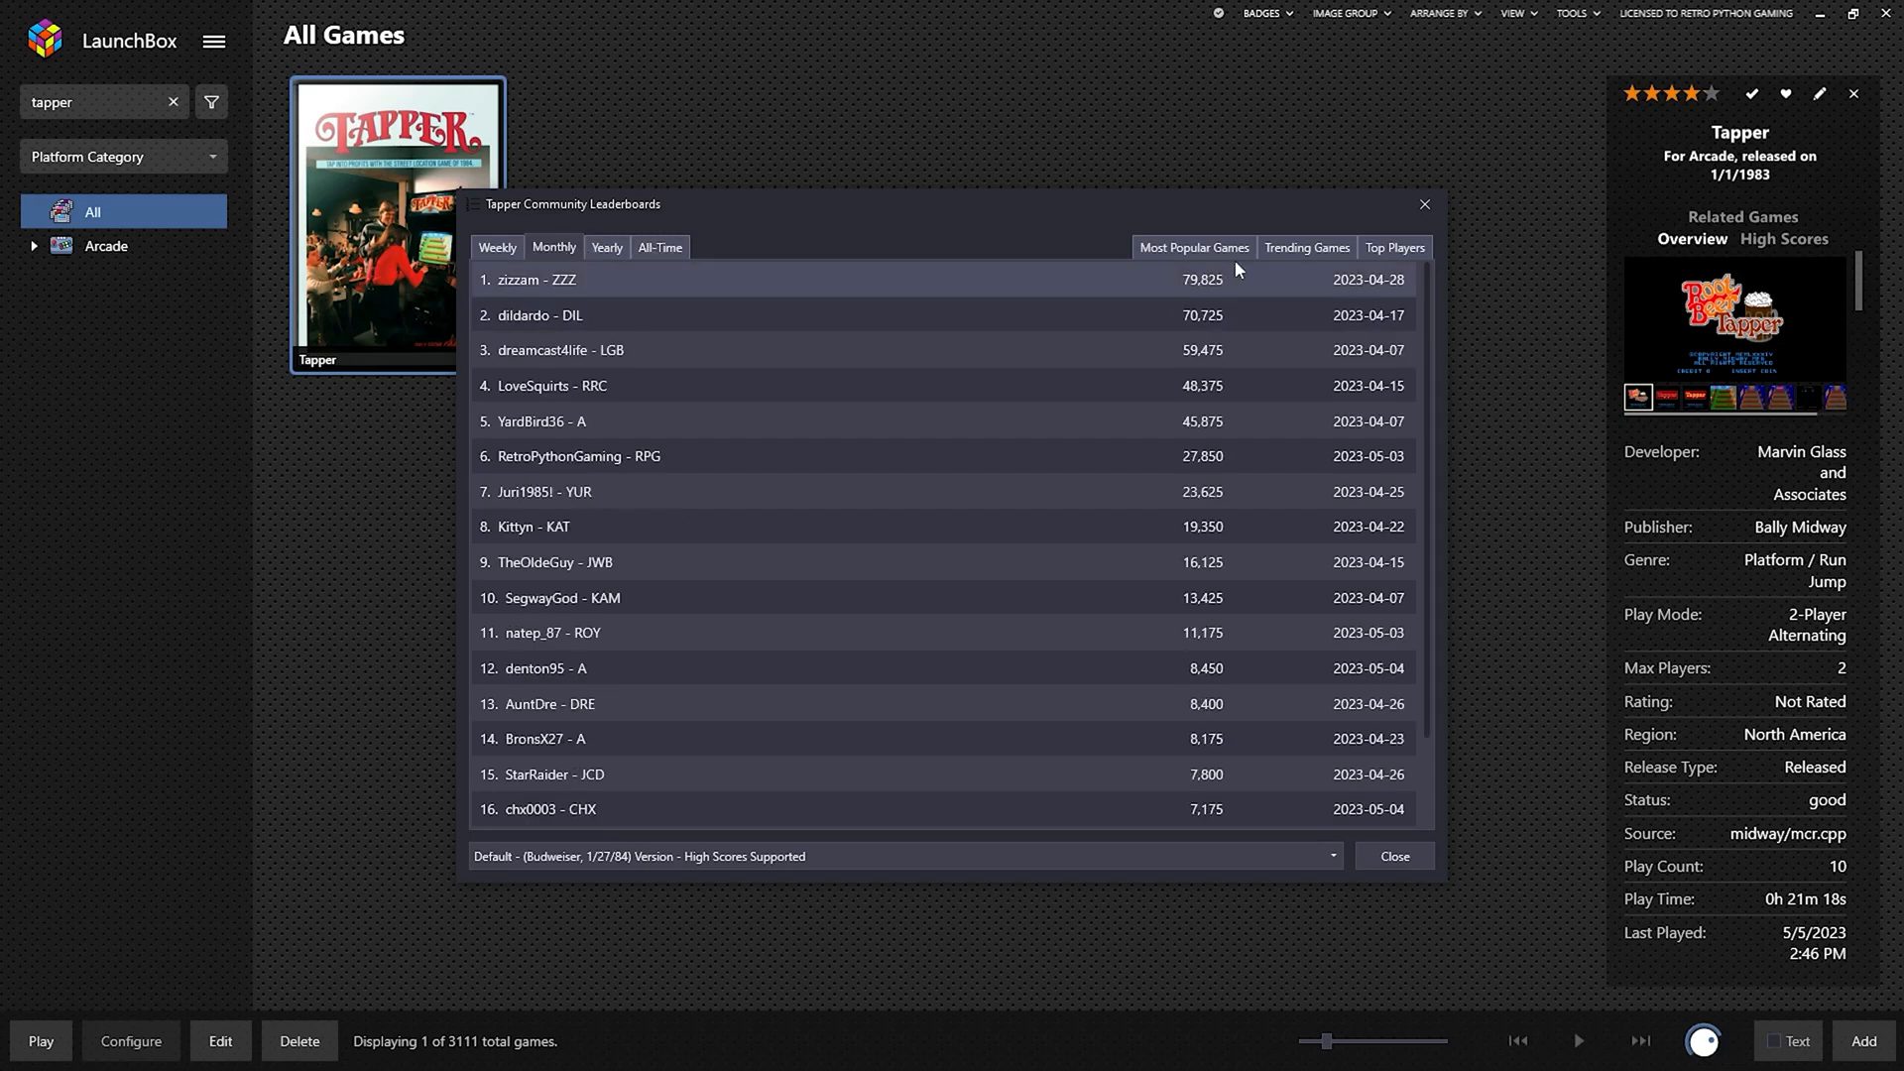
left_click(1201, 254)
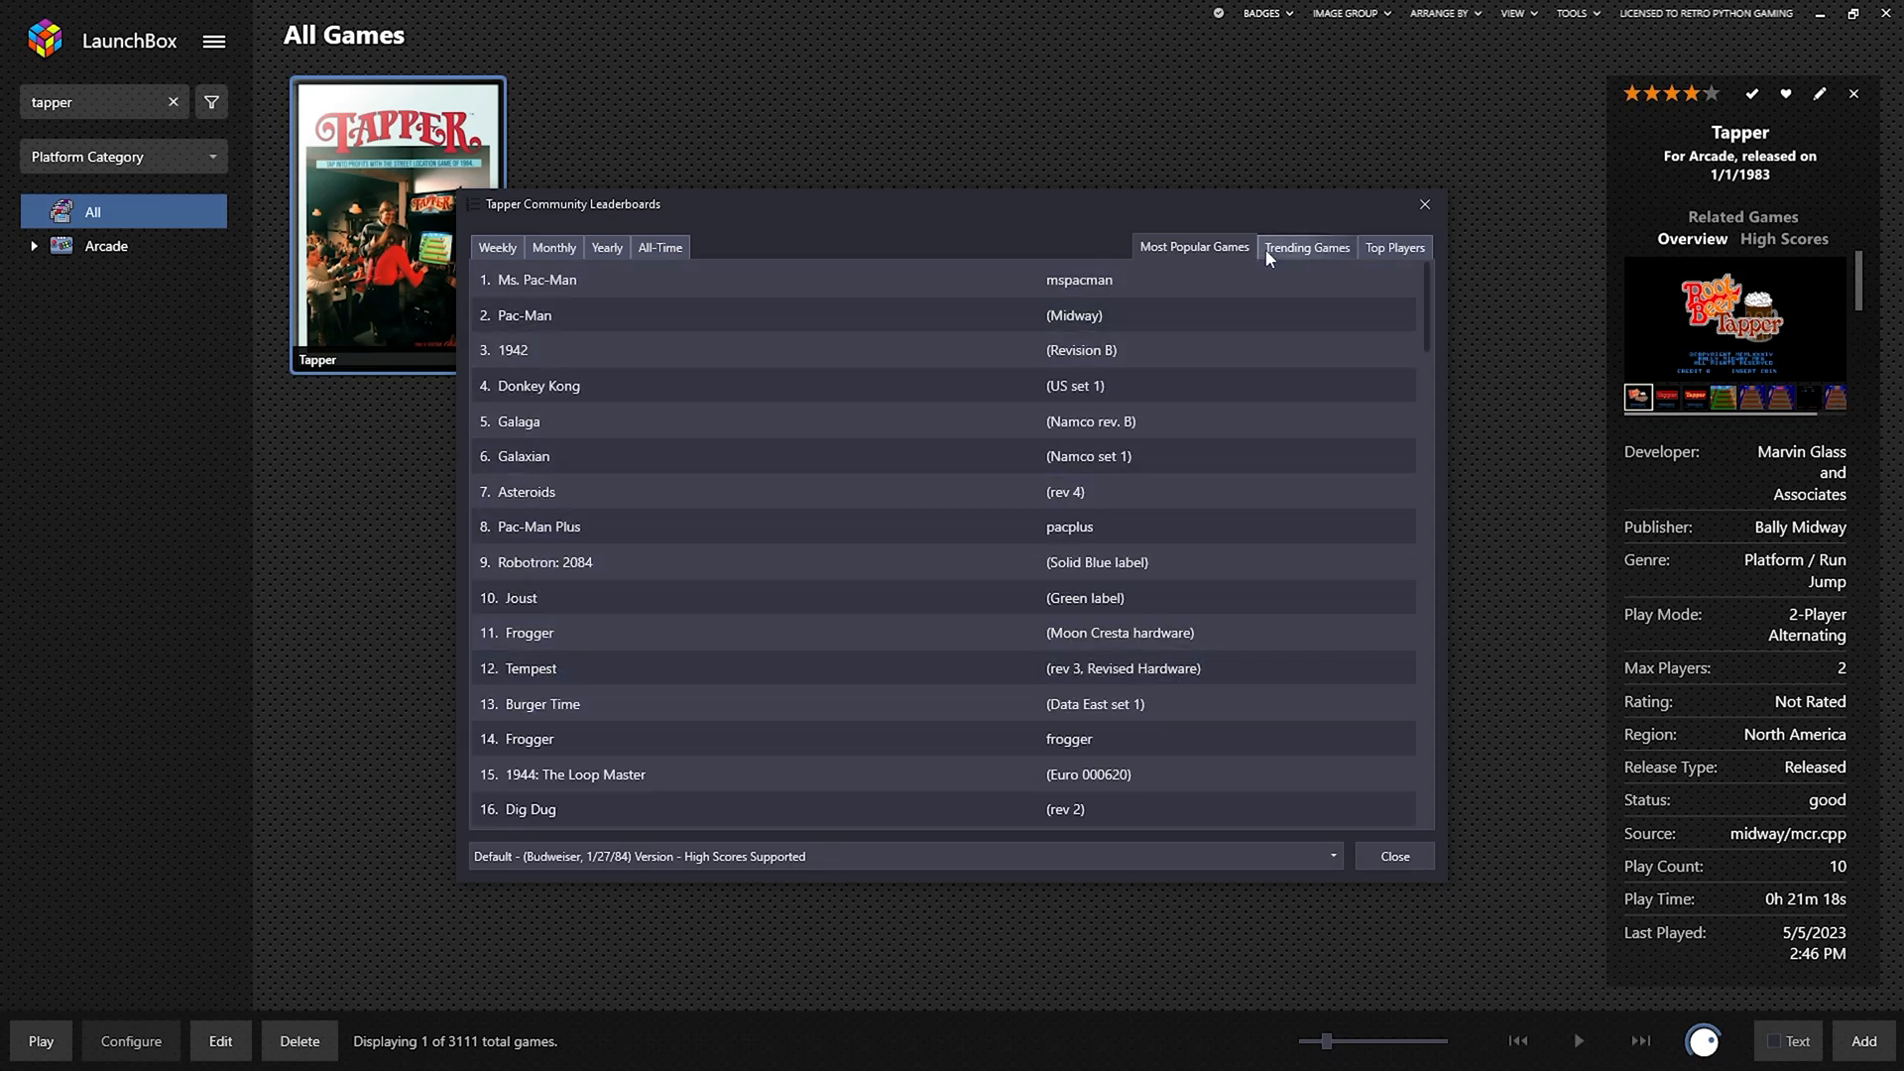
left_click(1292, 254)
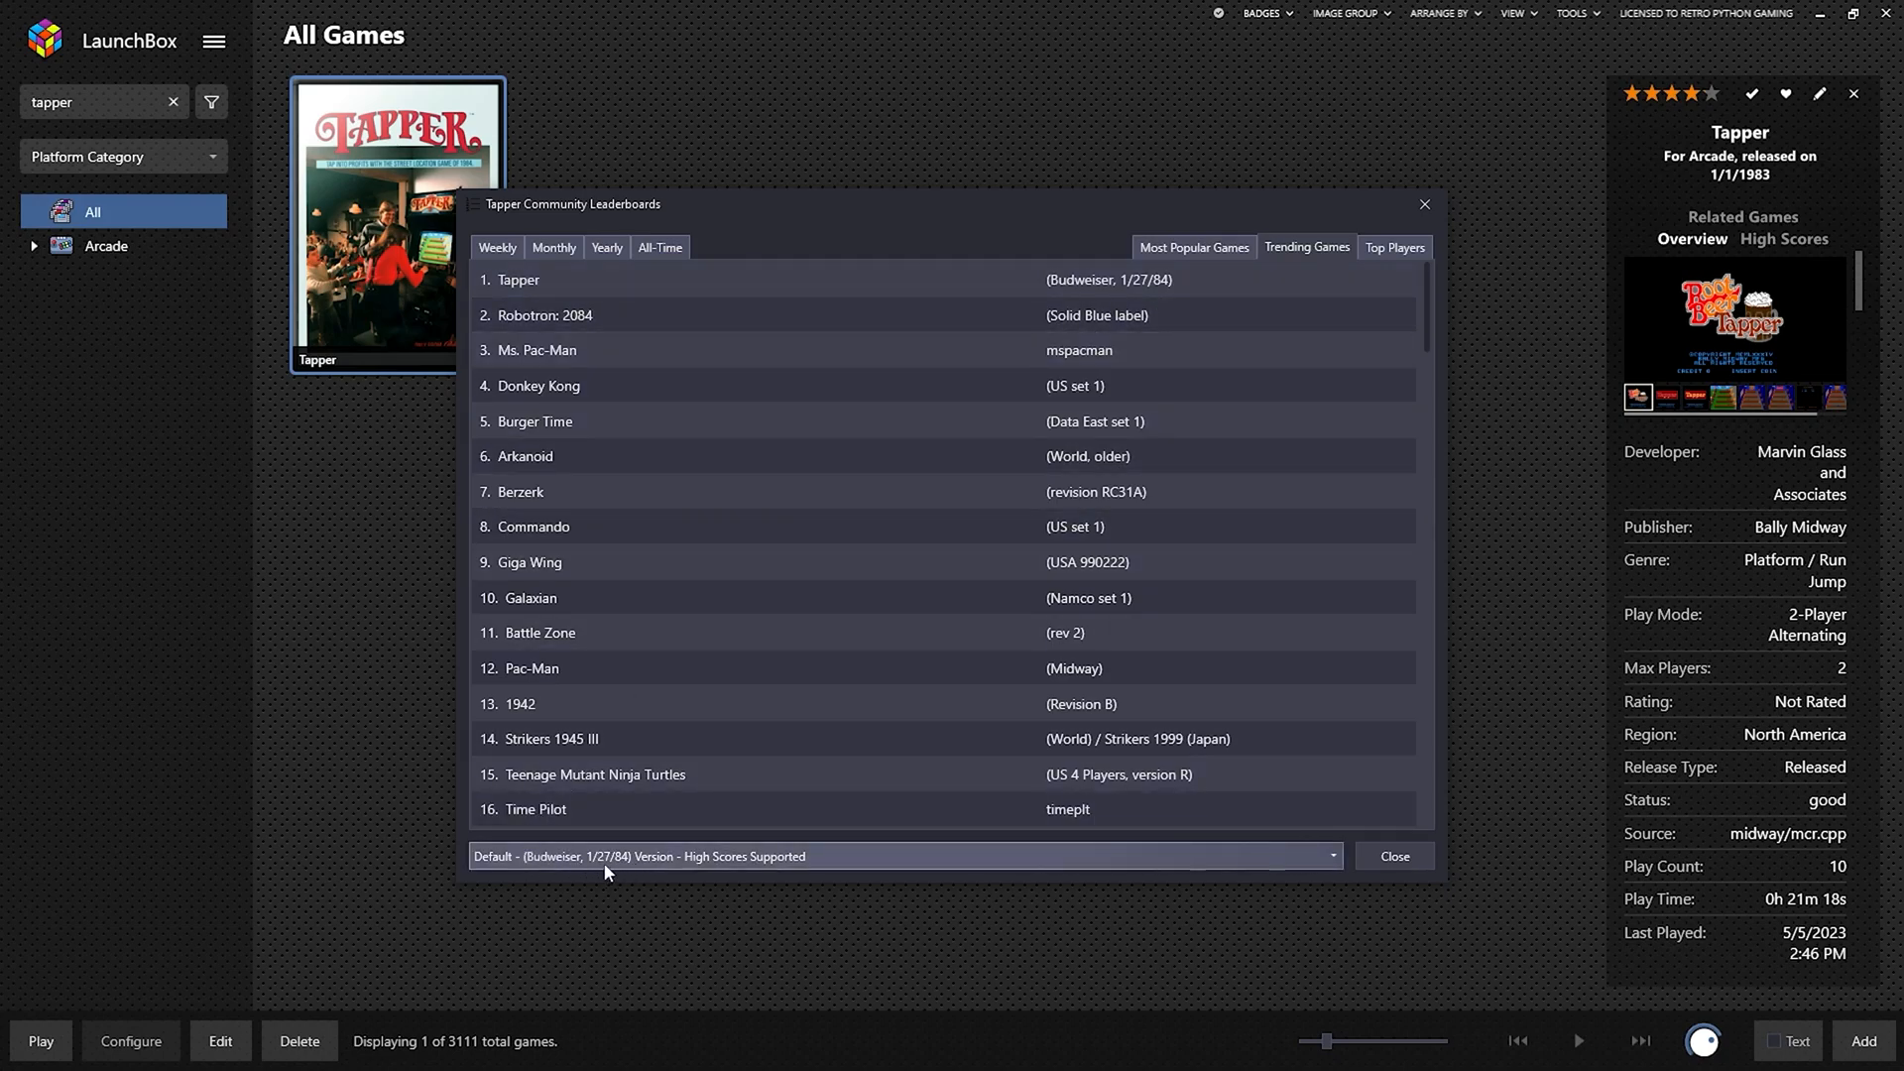
left_click(1395, 856)
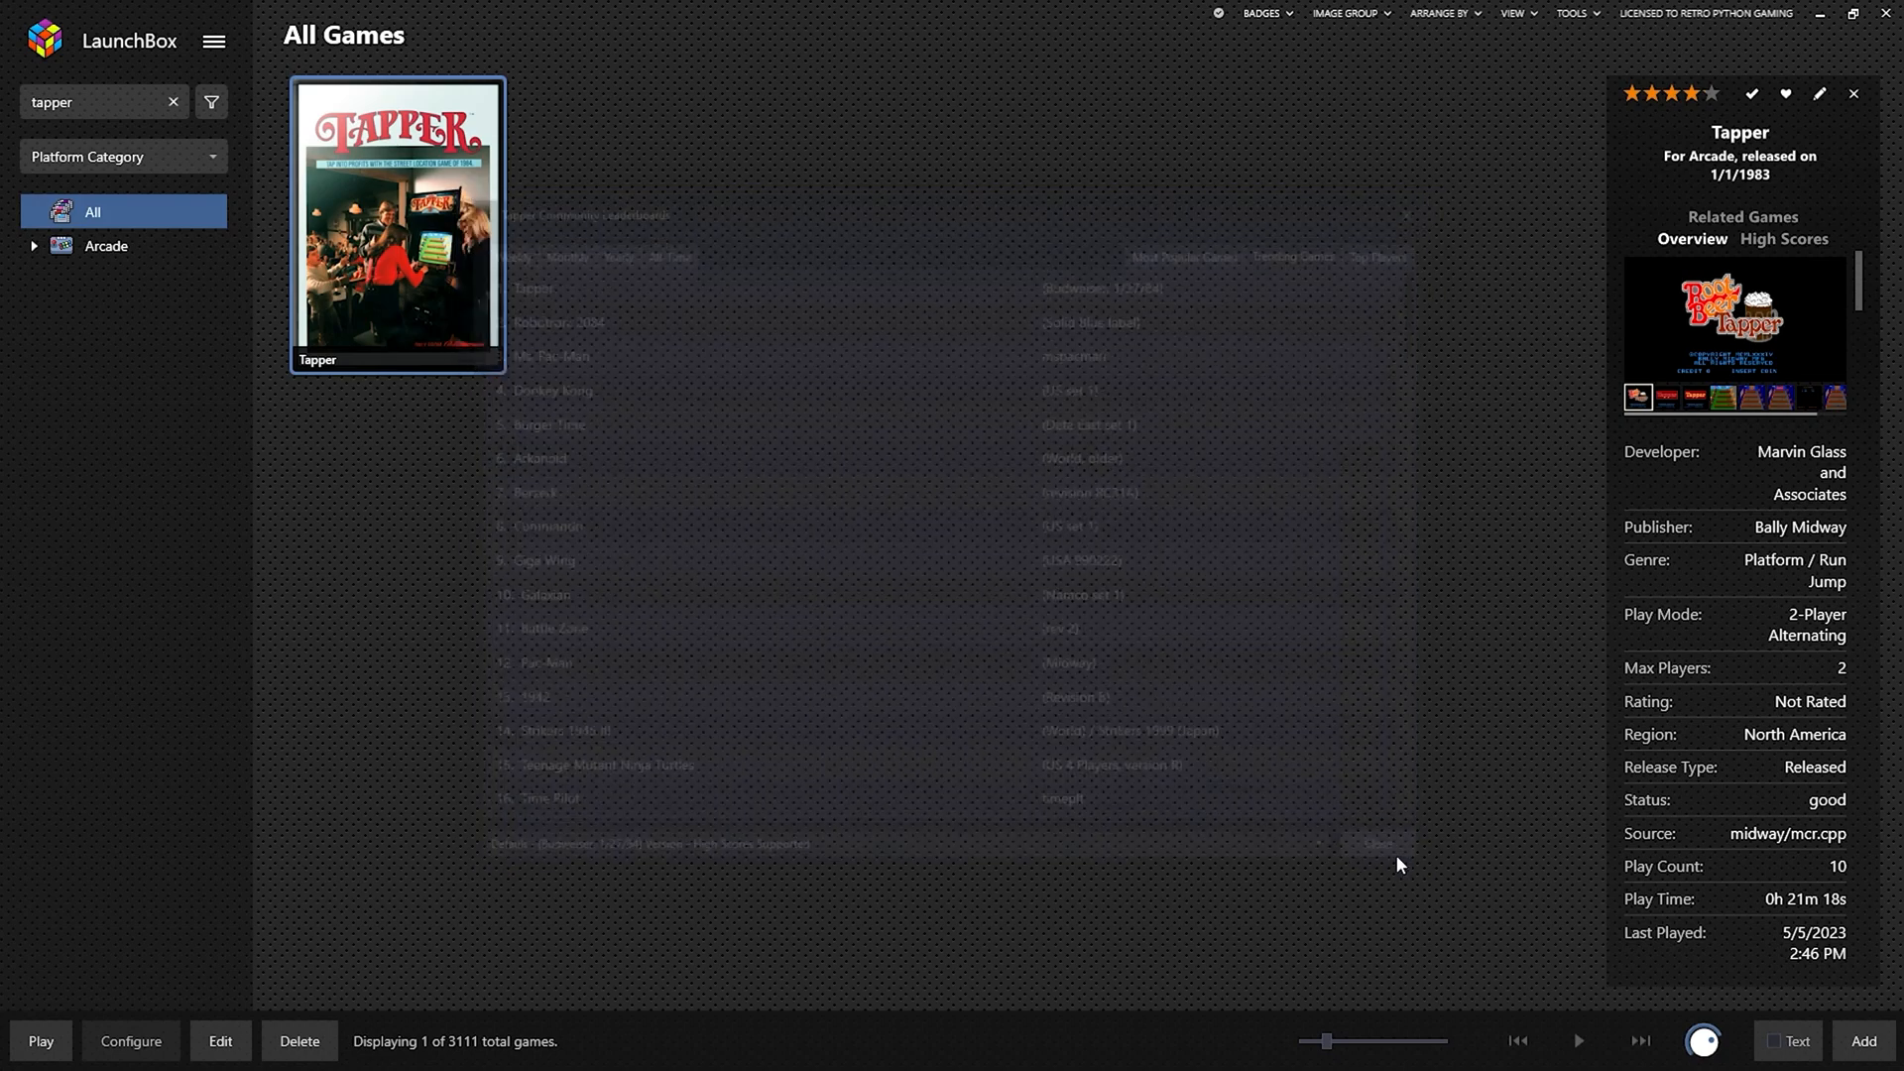
Launch Tapper's Budweiser 1/27/84 version in MAME and bring up MAME's menu.
right_click(462, 231)
mouse_move(580, 288)
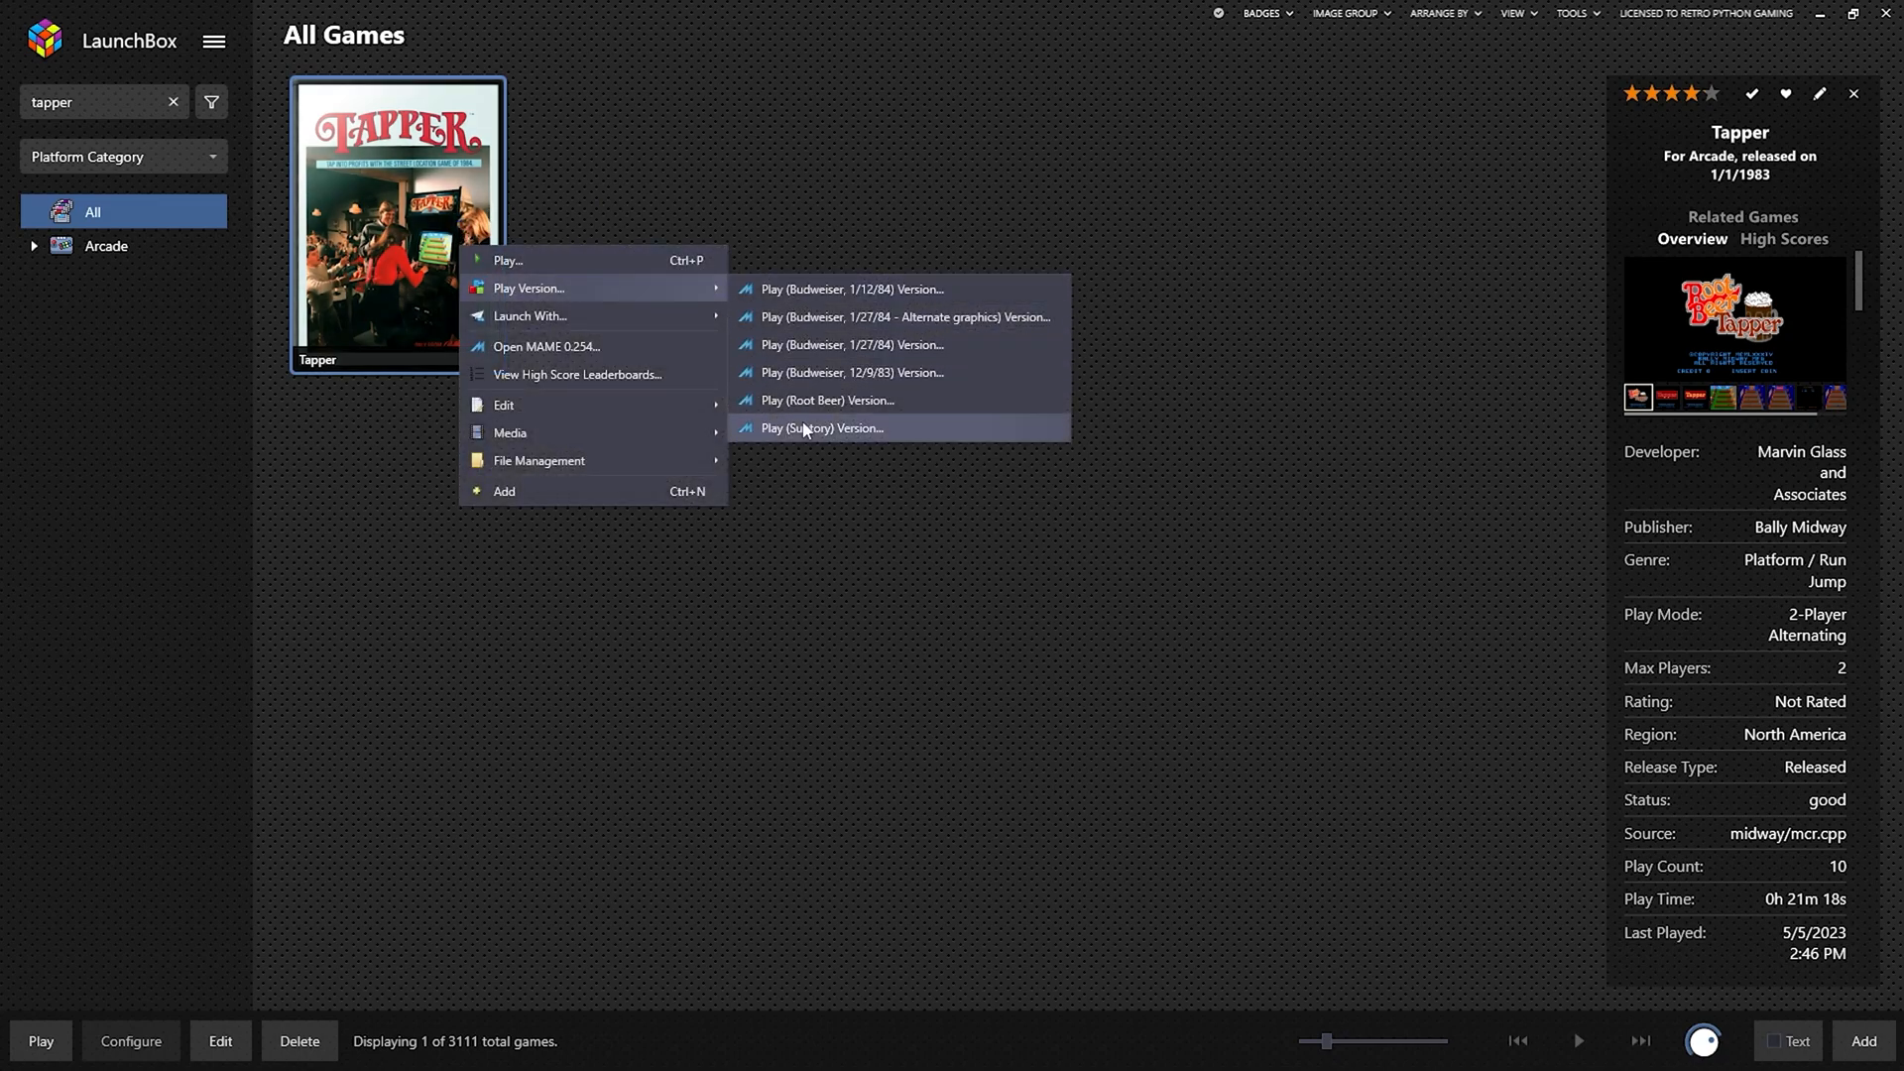
left_click(847, 345)
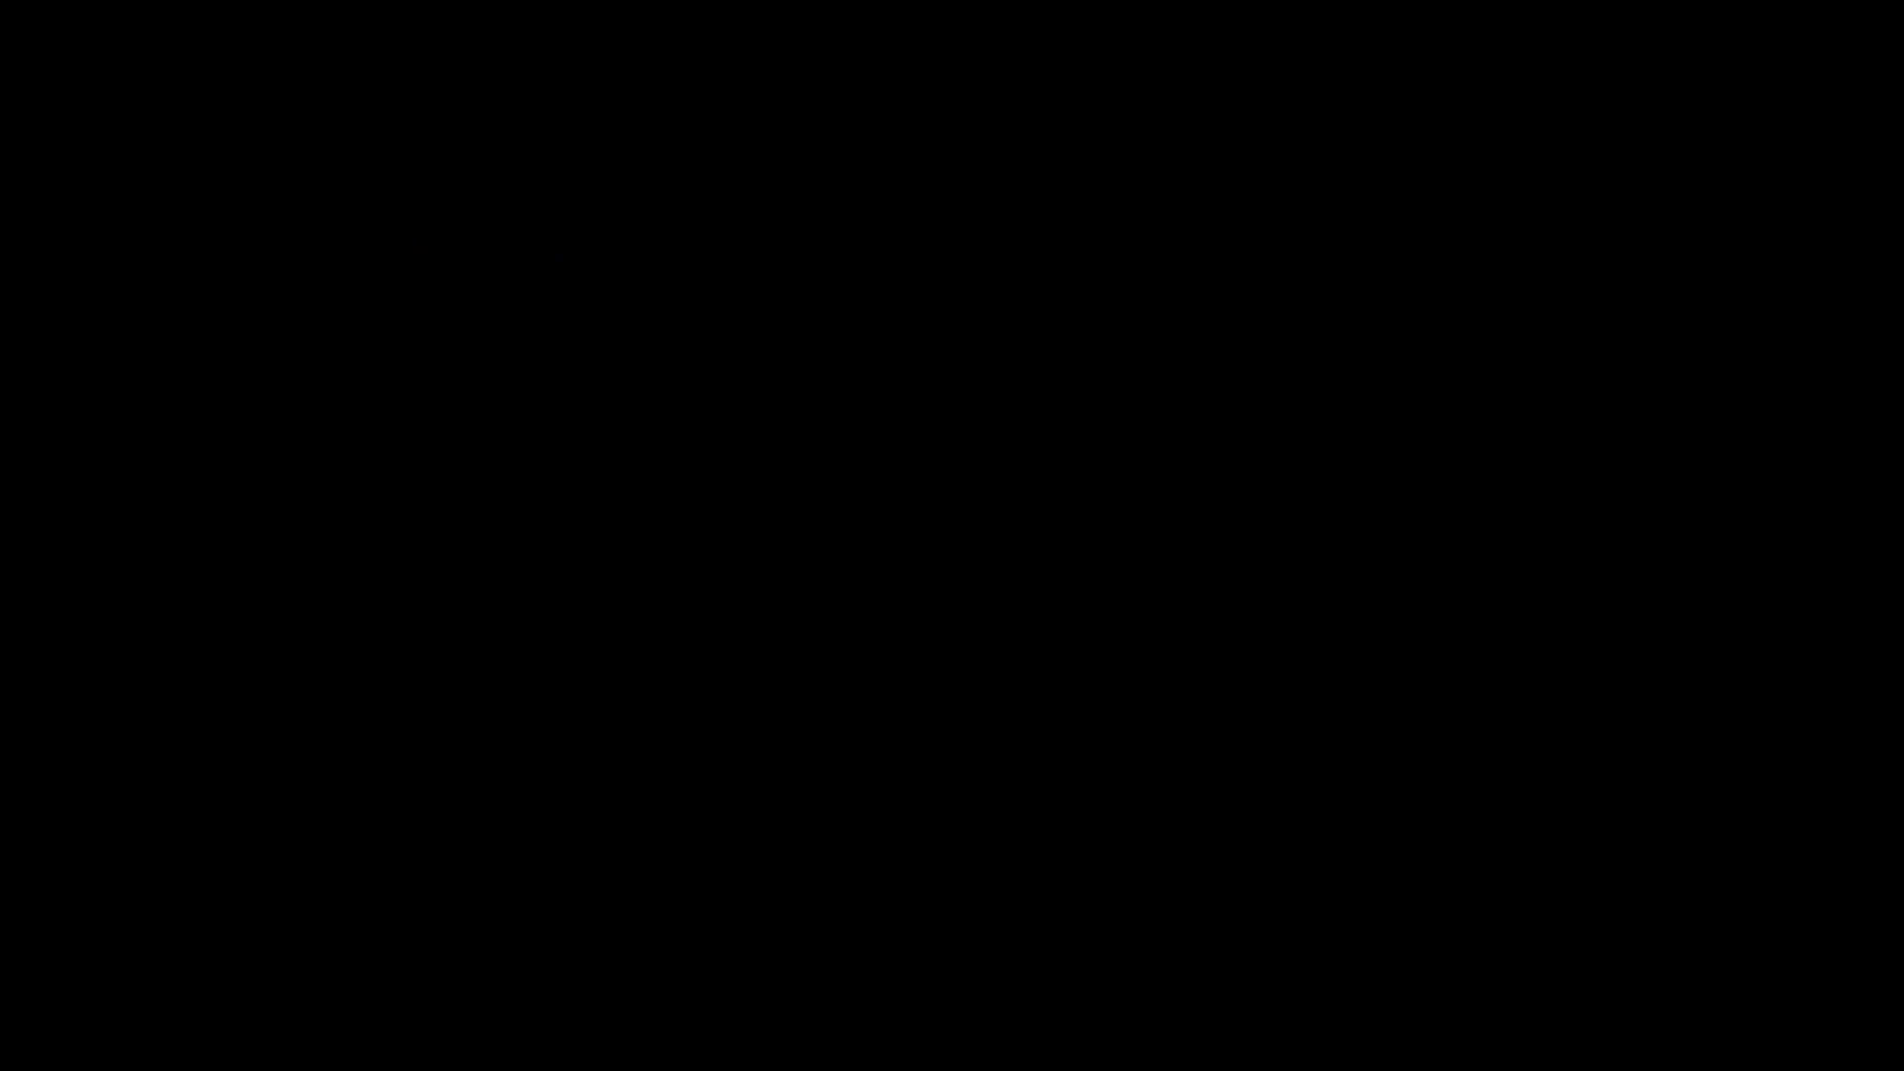
key("Tab")
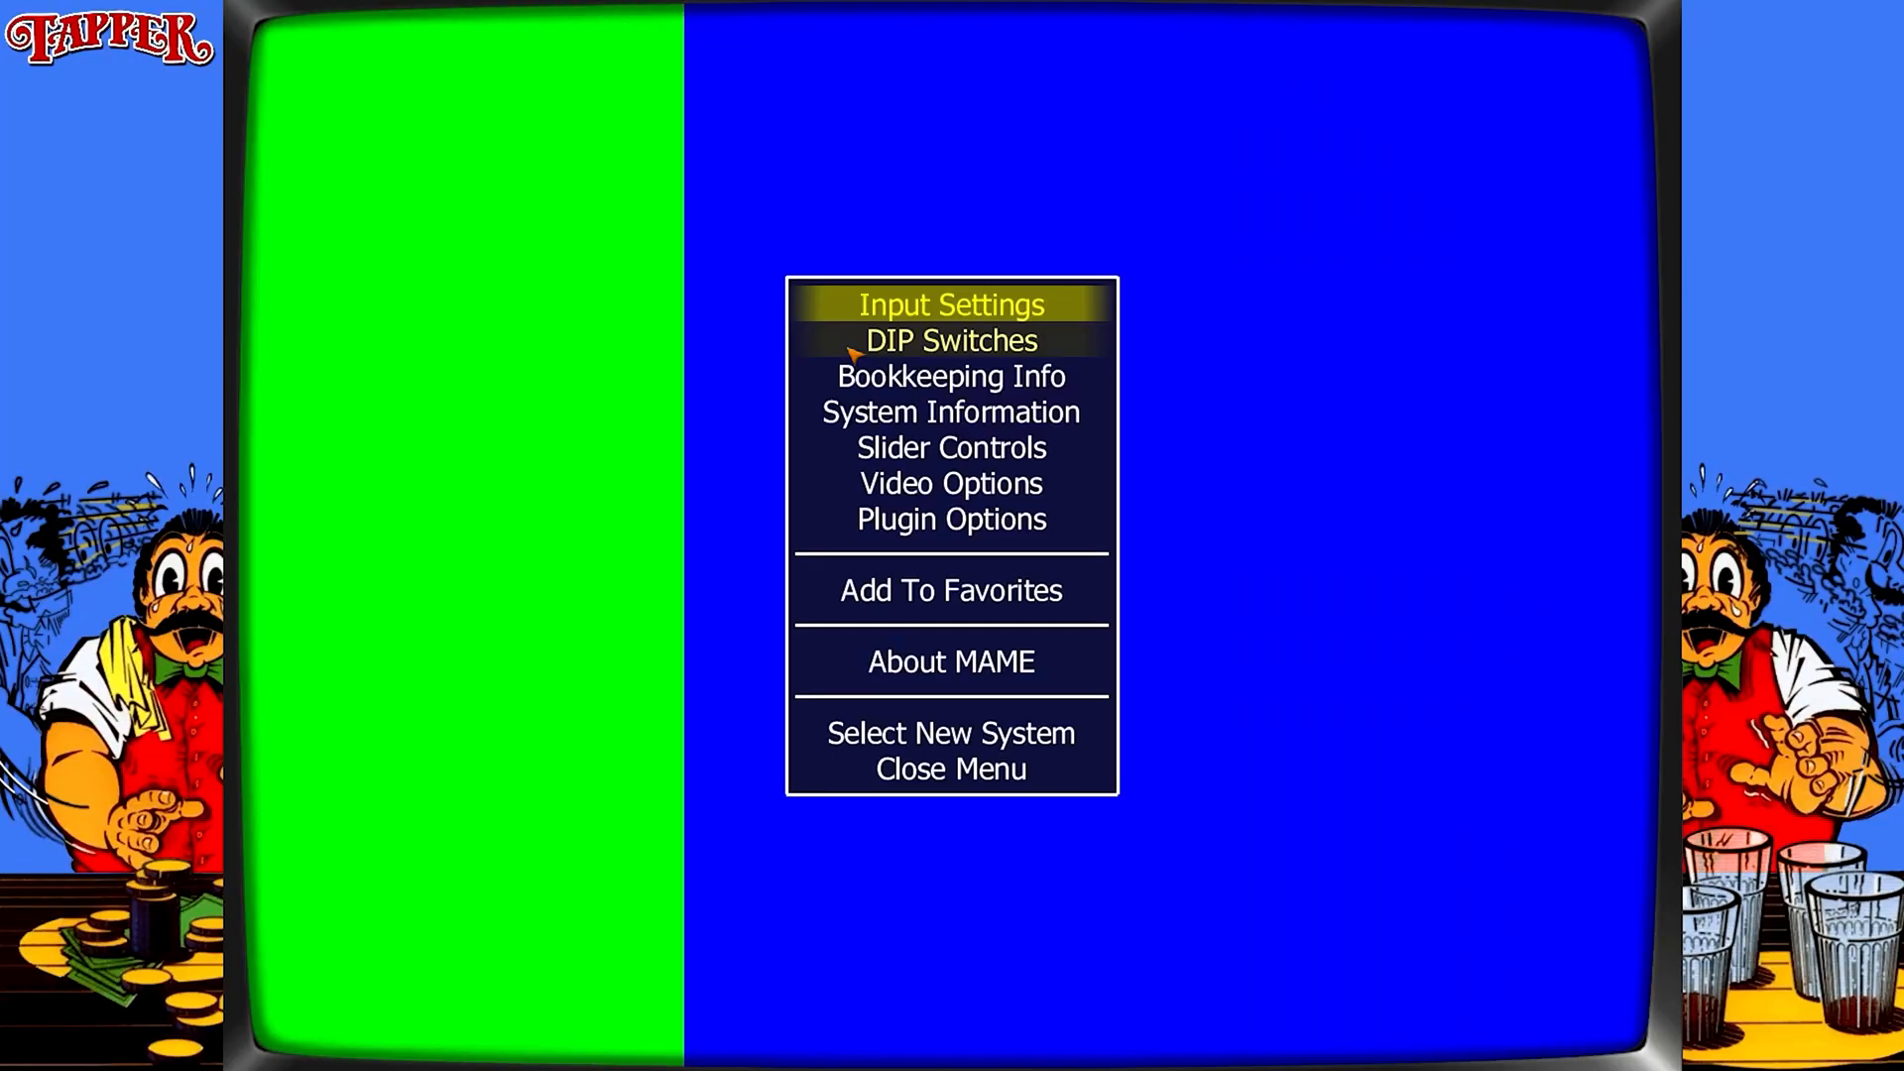
Review Tapper's input assignments in MAME, exit the menus, and bring up the pause screen.
key("Return")
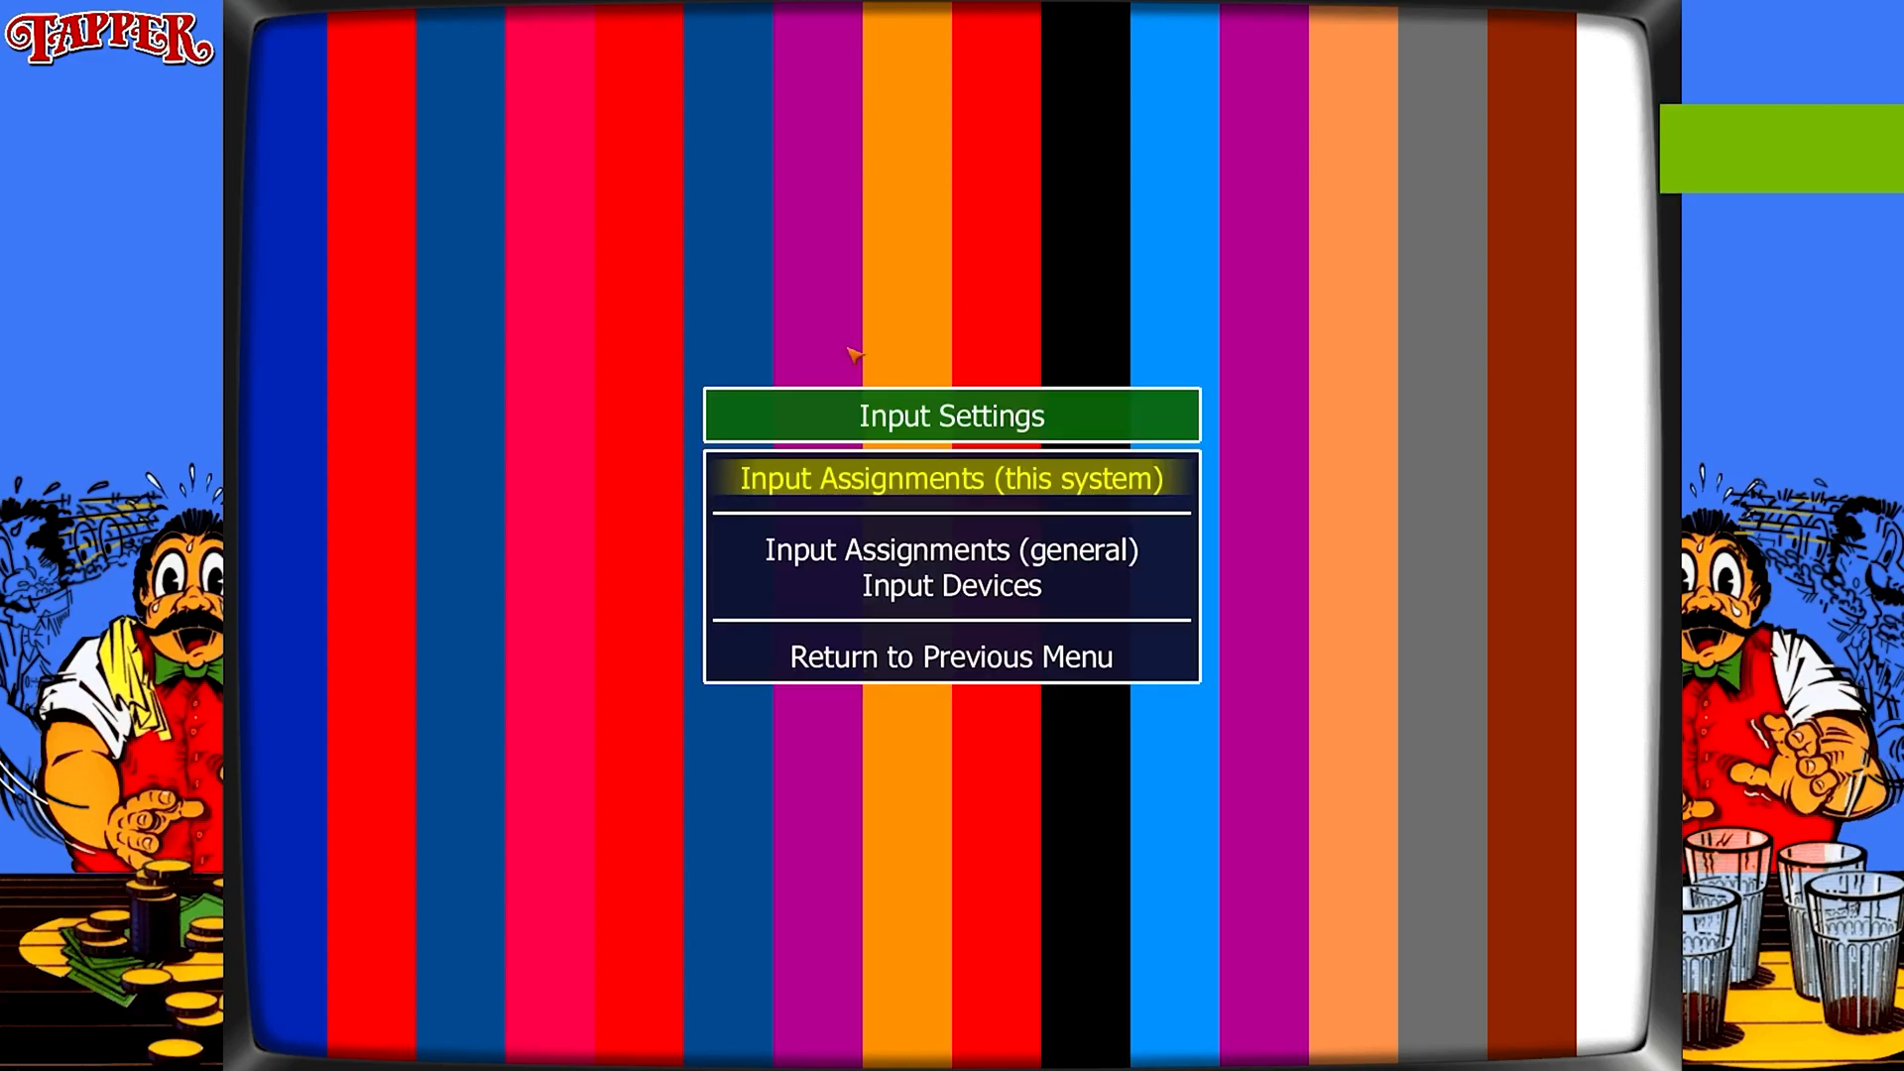
key("Return")
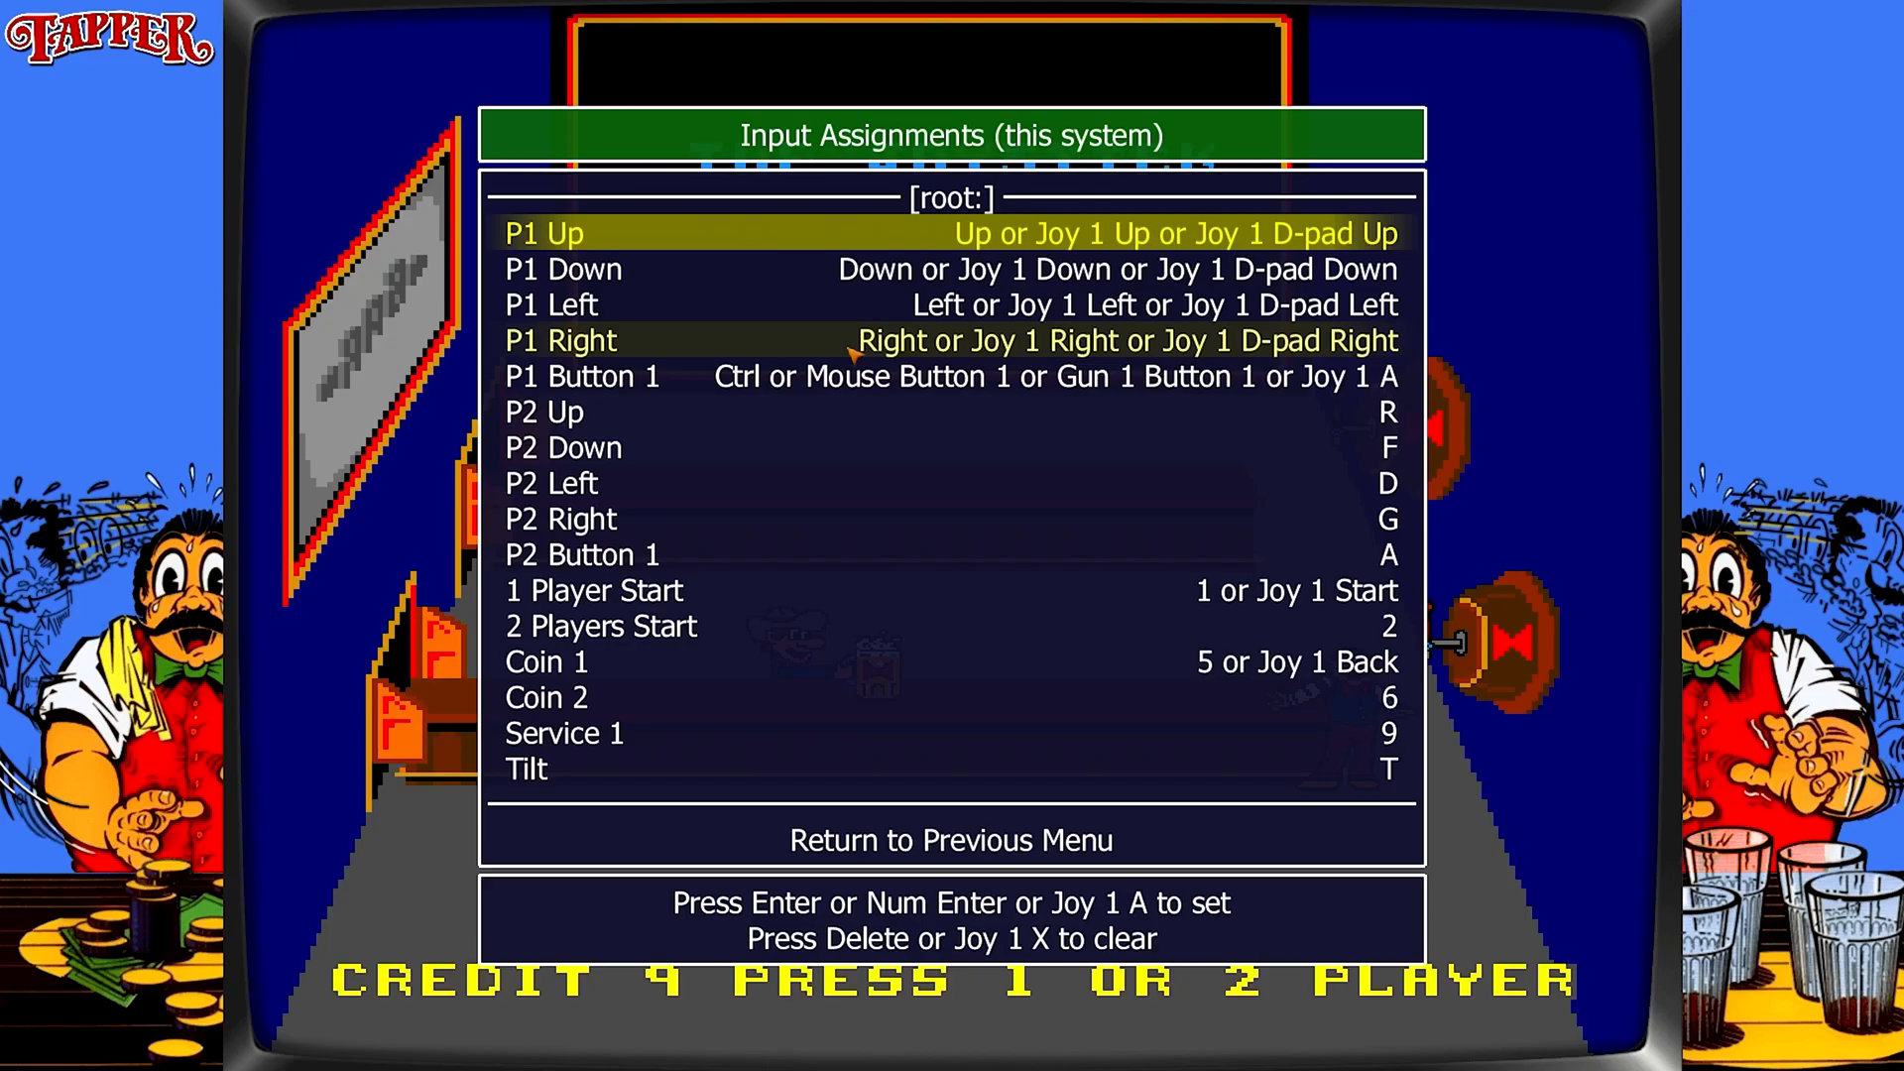
key("Escape")
key("Escape")
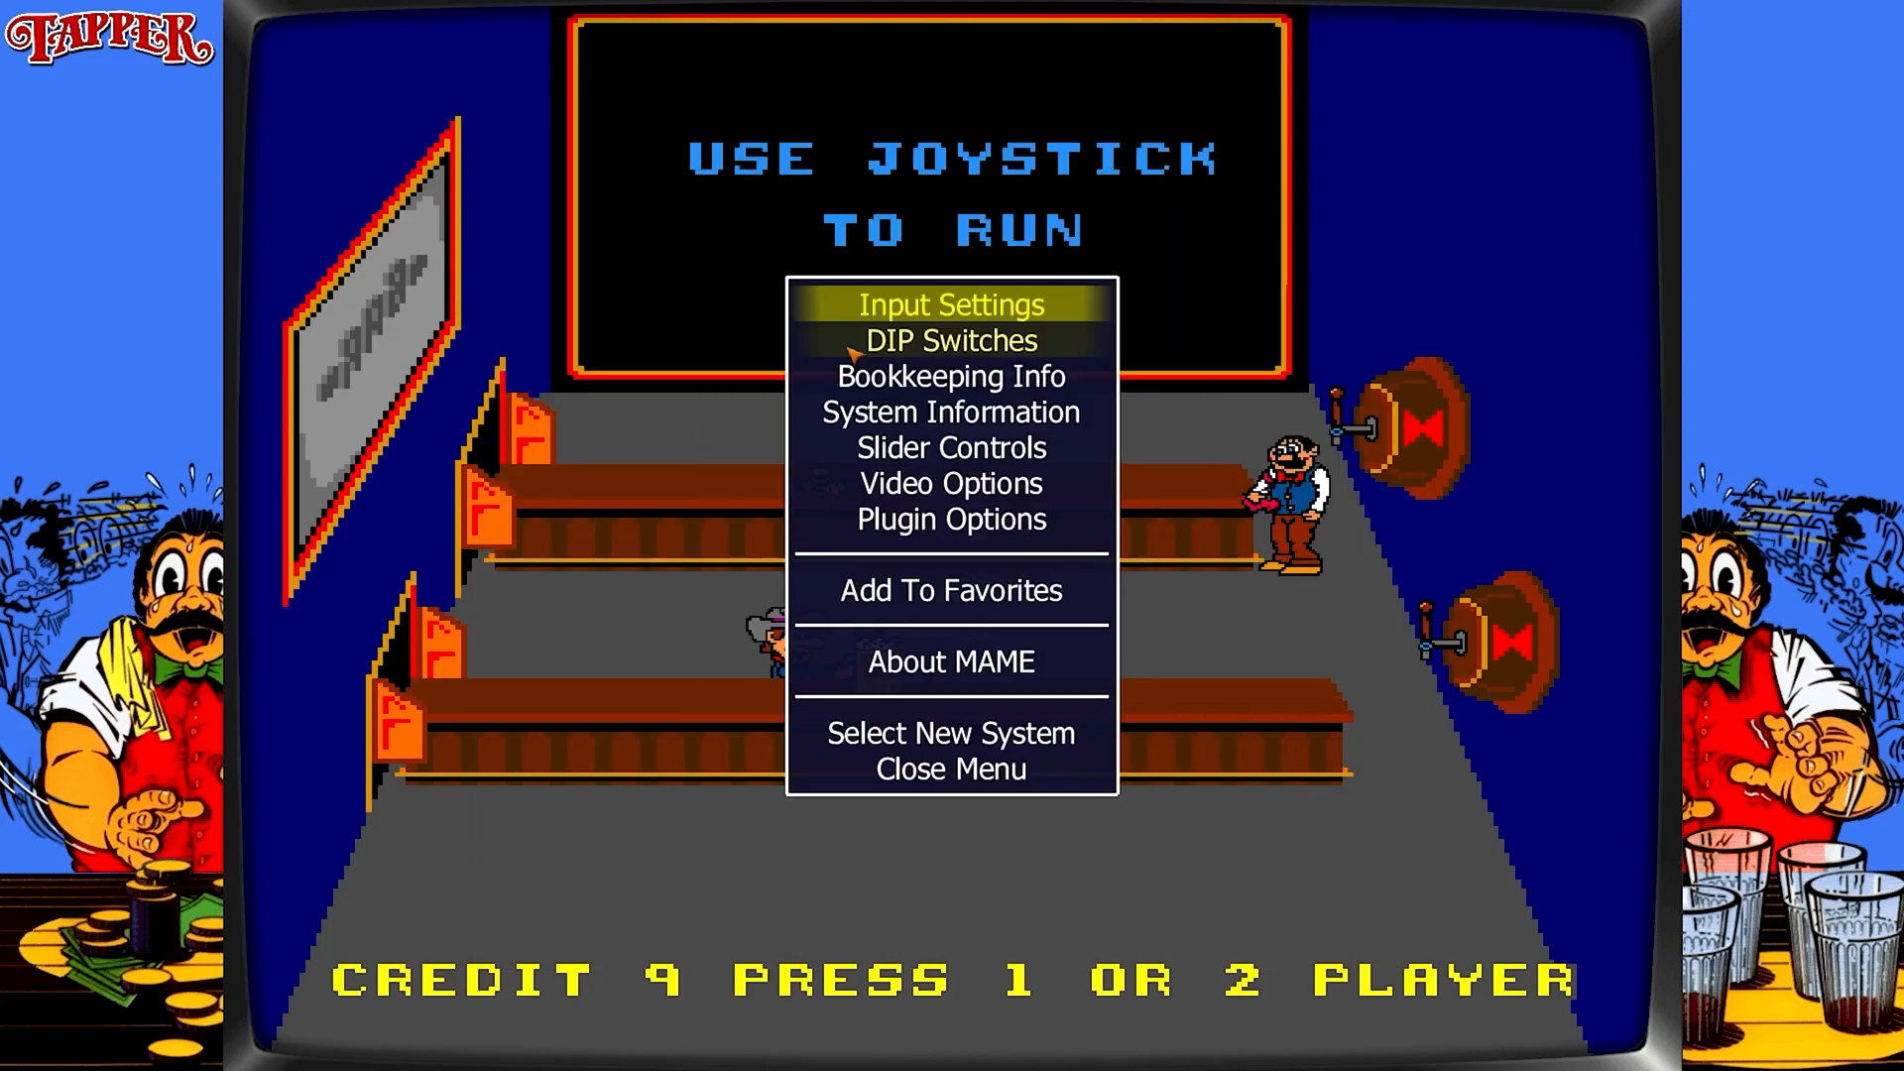
key("Escape")
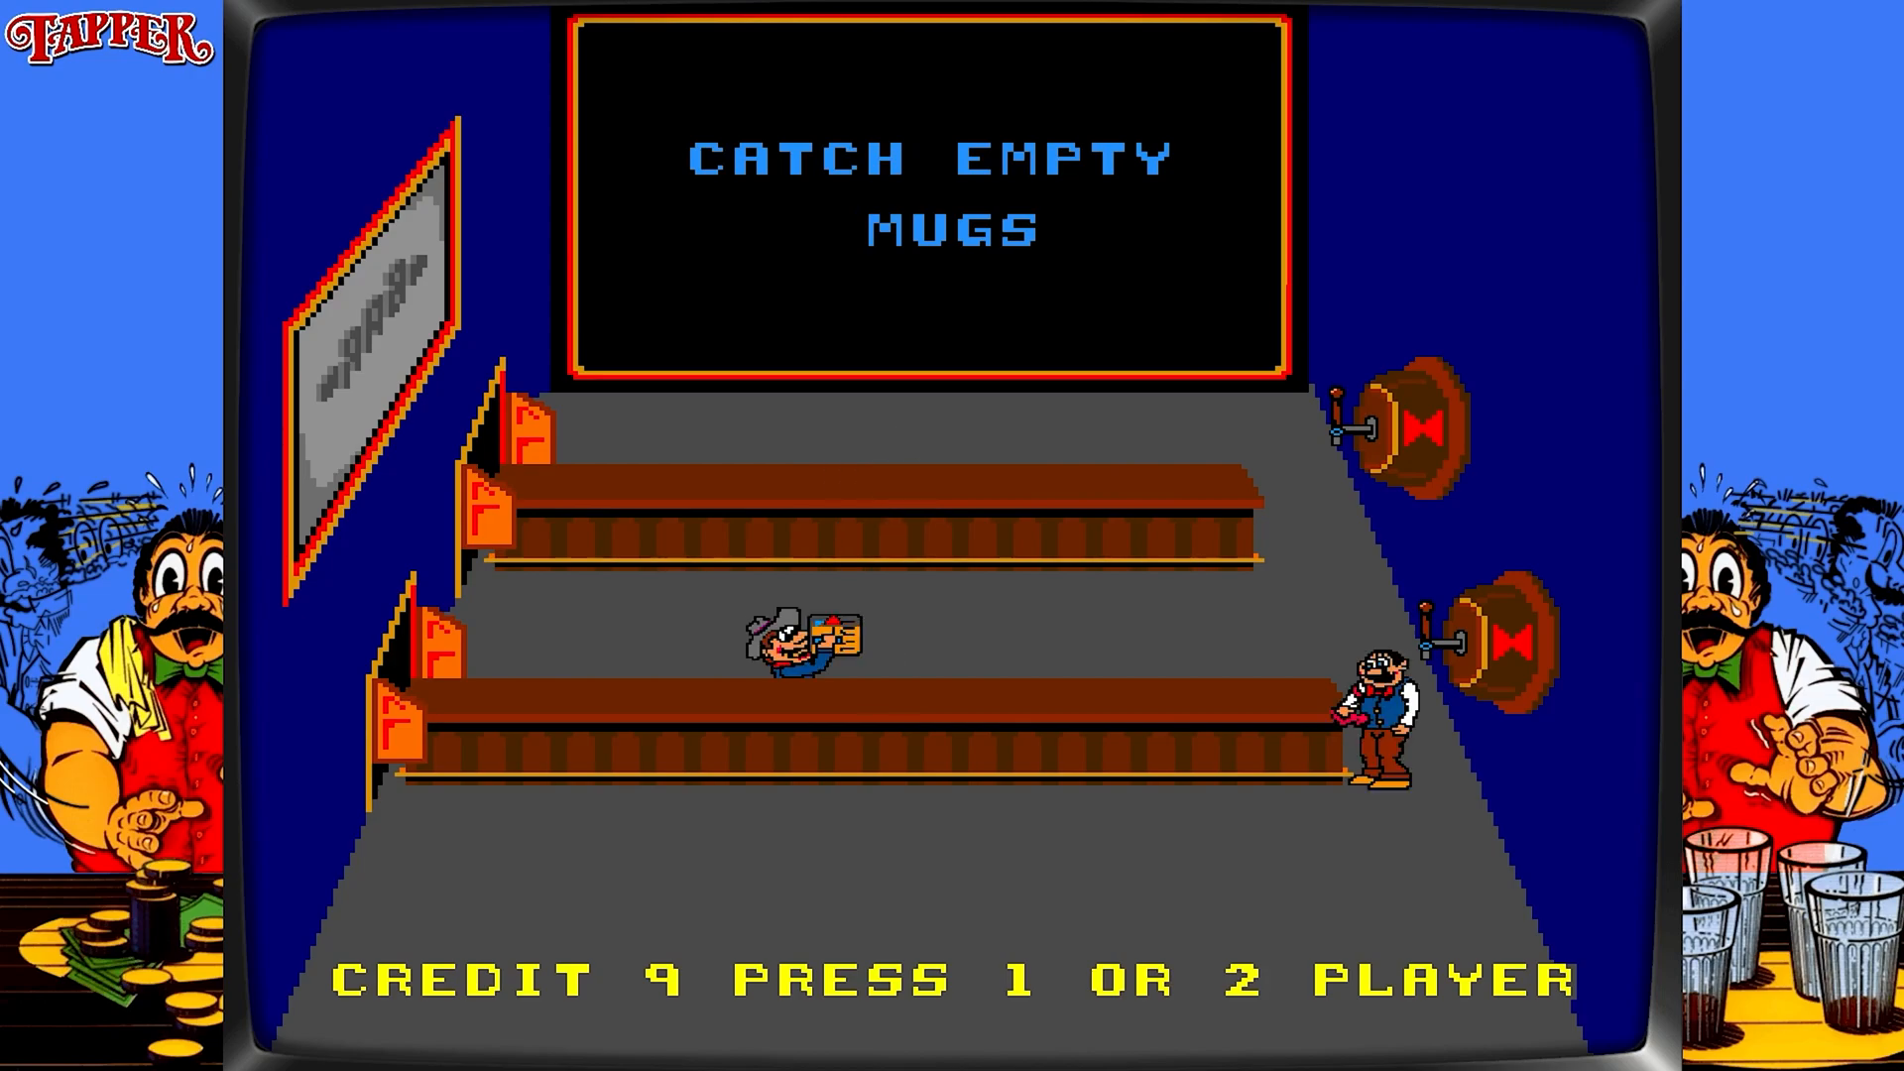
key("Pause")
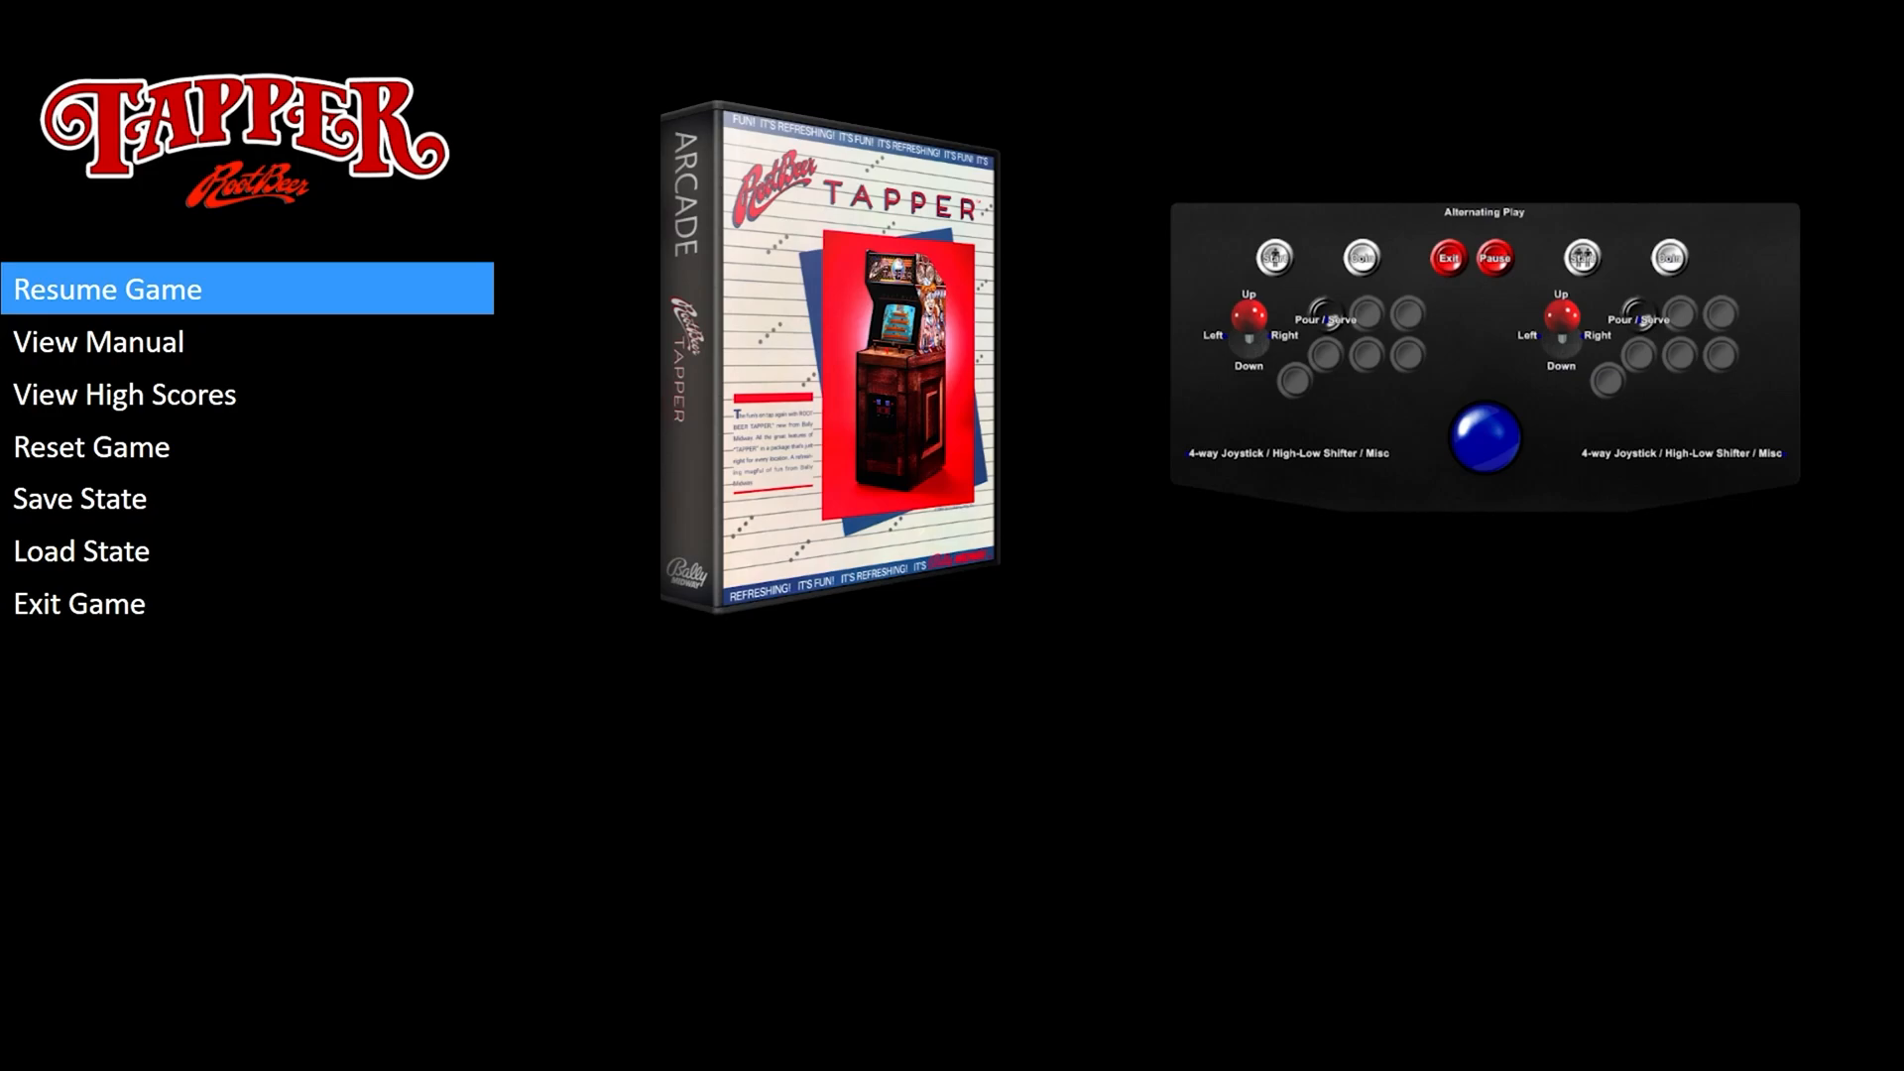
View Tapper's high scores from the pause screen, then choose Resume Game.
key("Down")
key("Down")
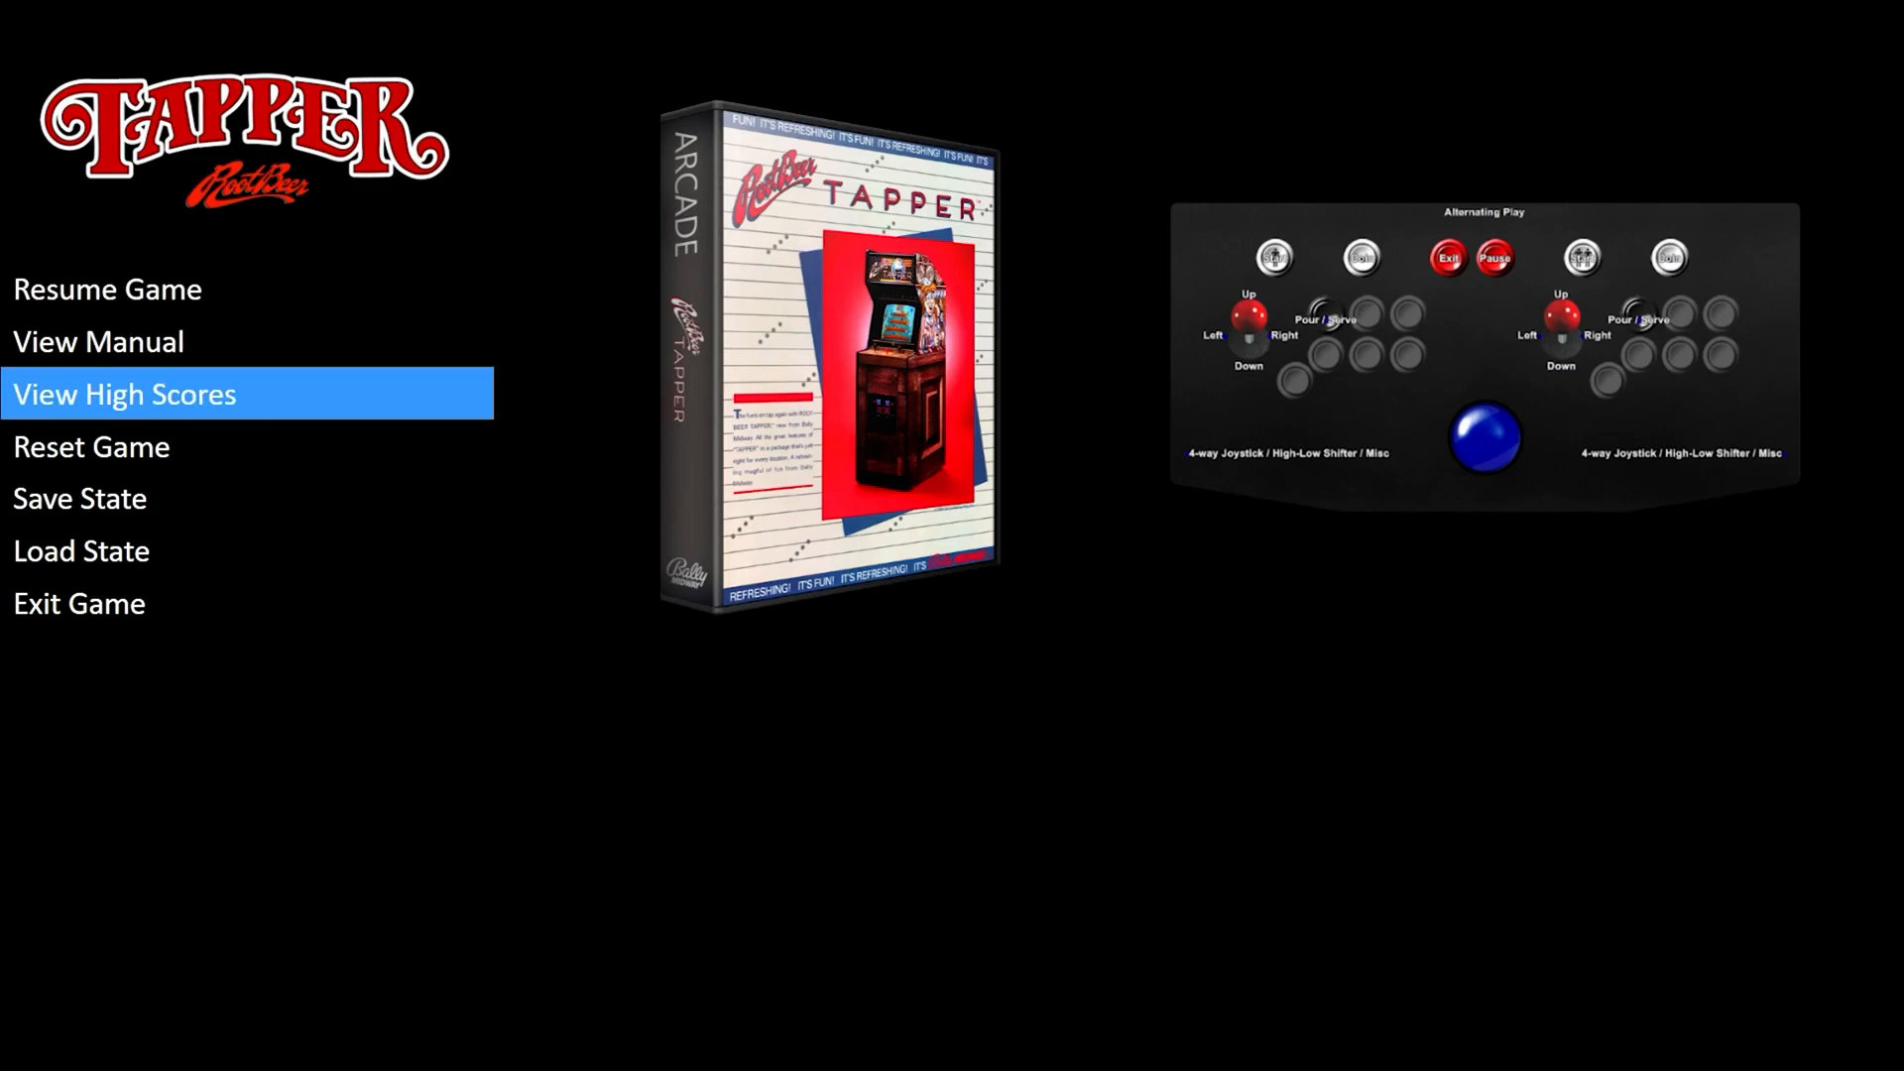
key("Return")
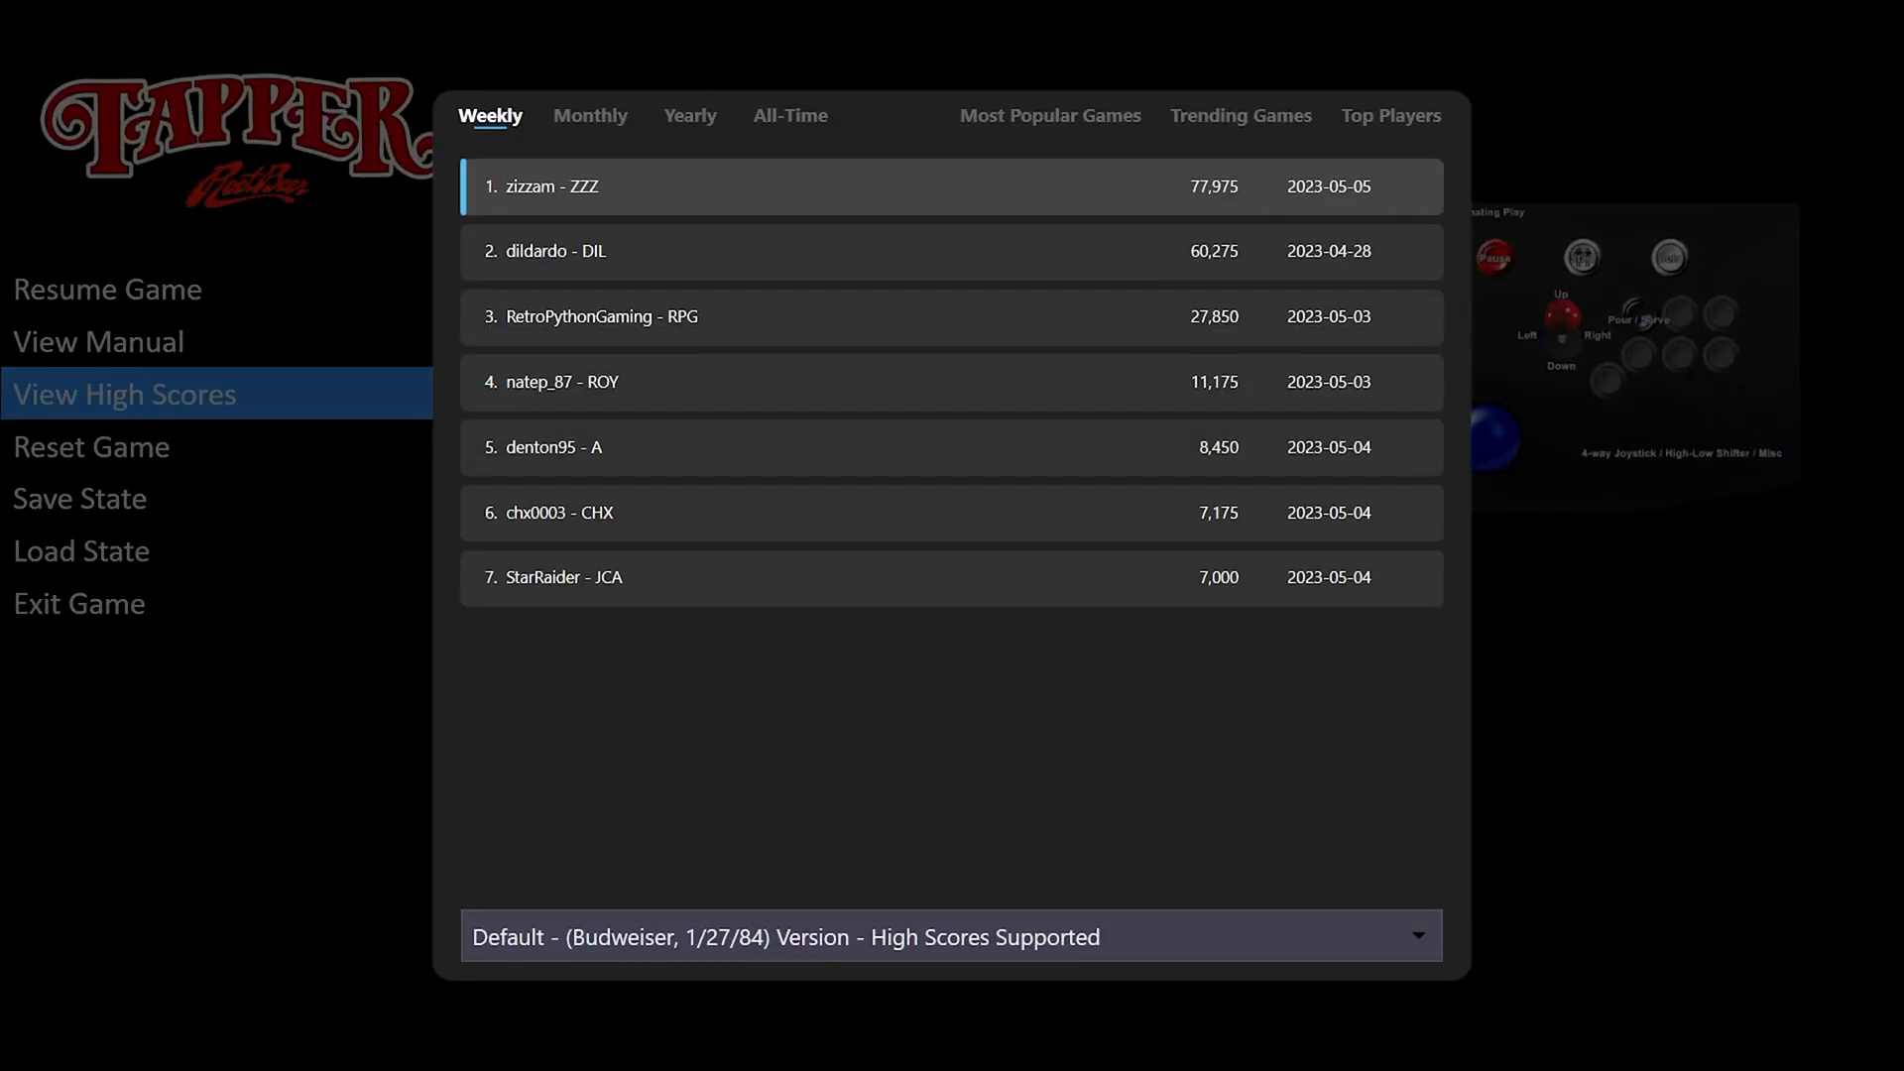
key("Down")
key("Down")
key("Down")
key("Down")
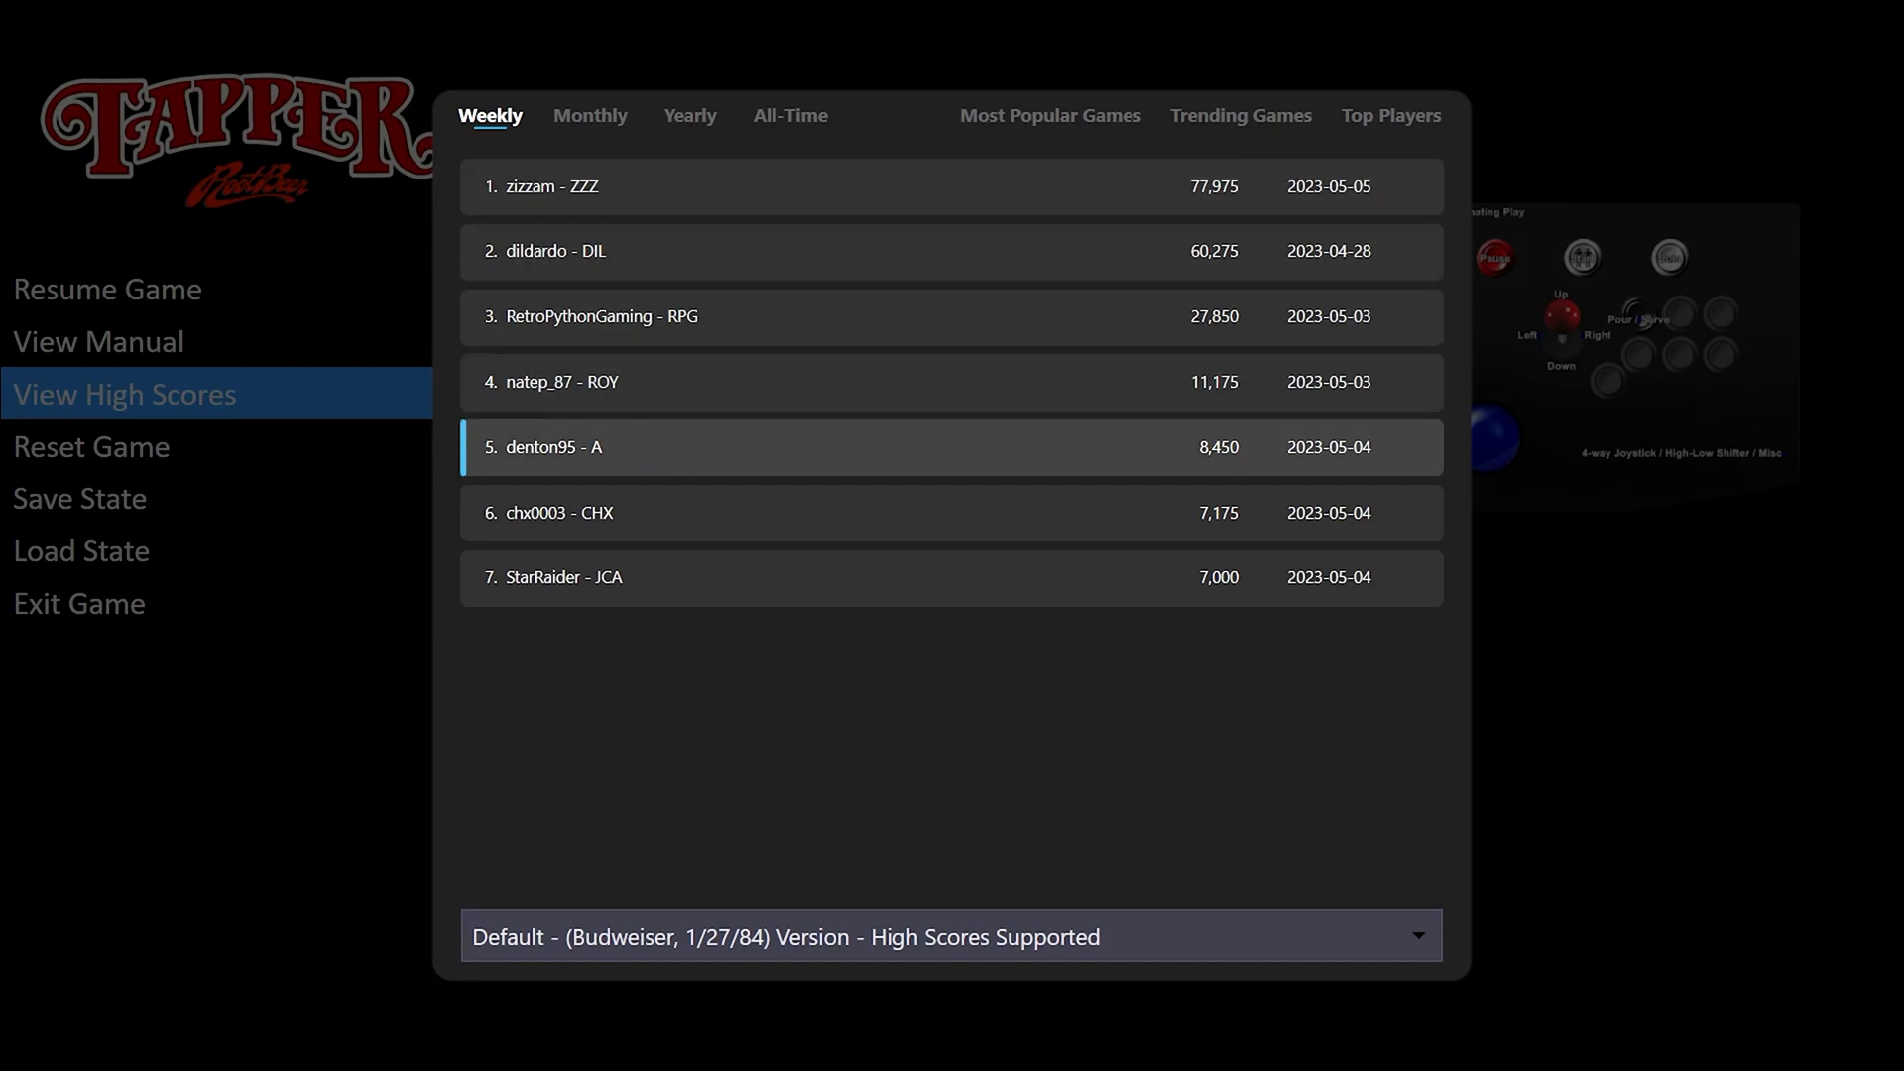
key("Escape")
key("Down")
key("Down")
key("Down")
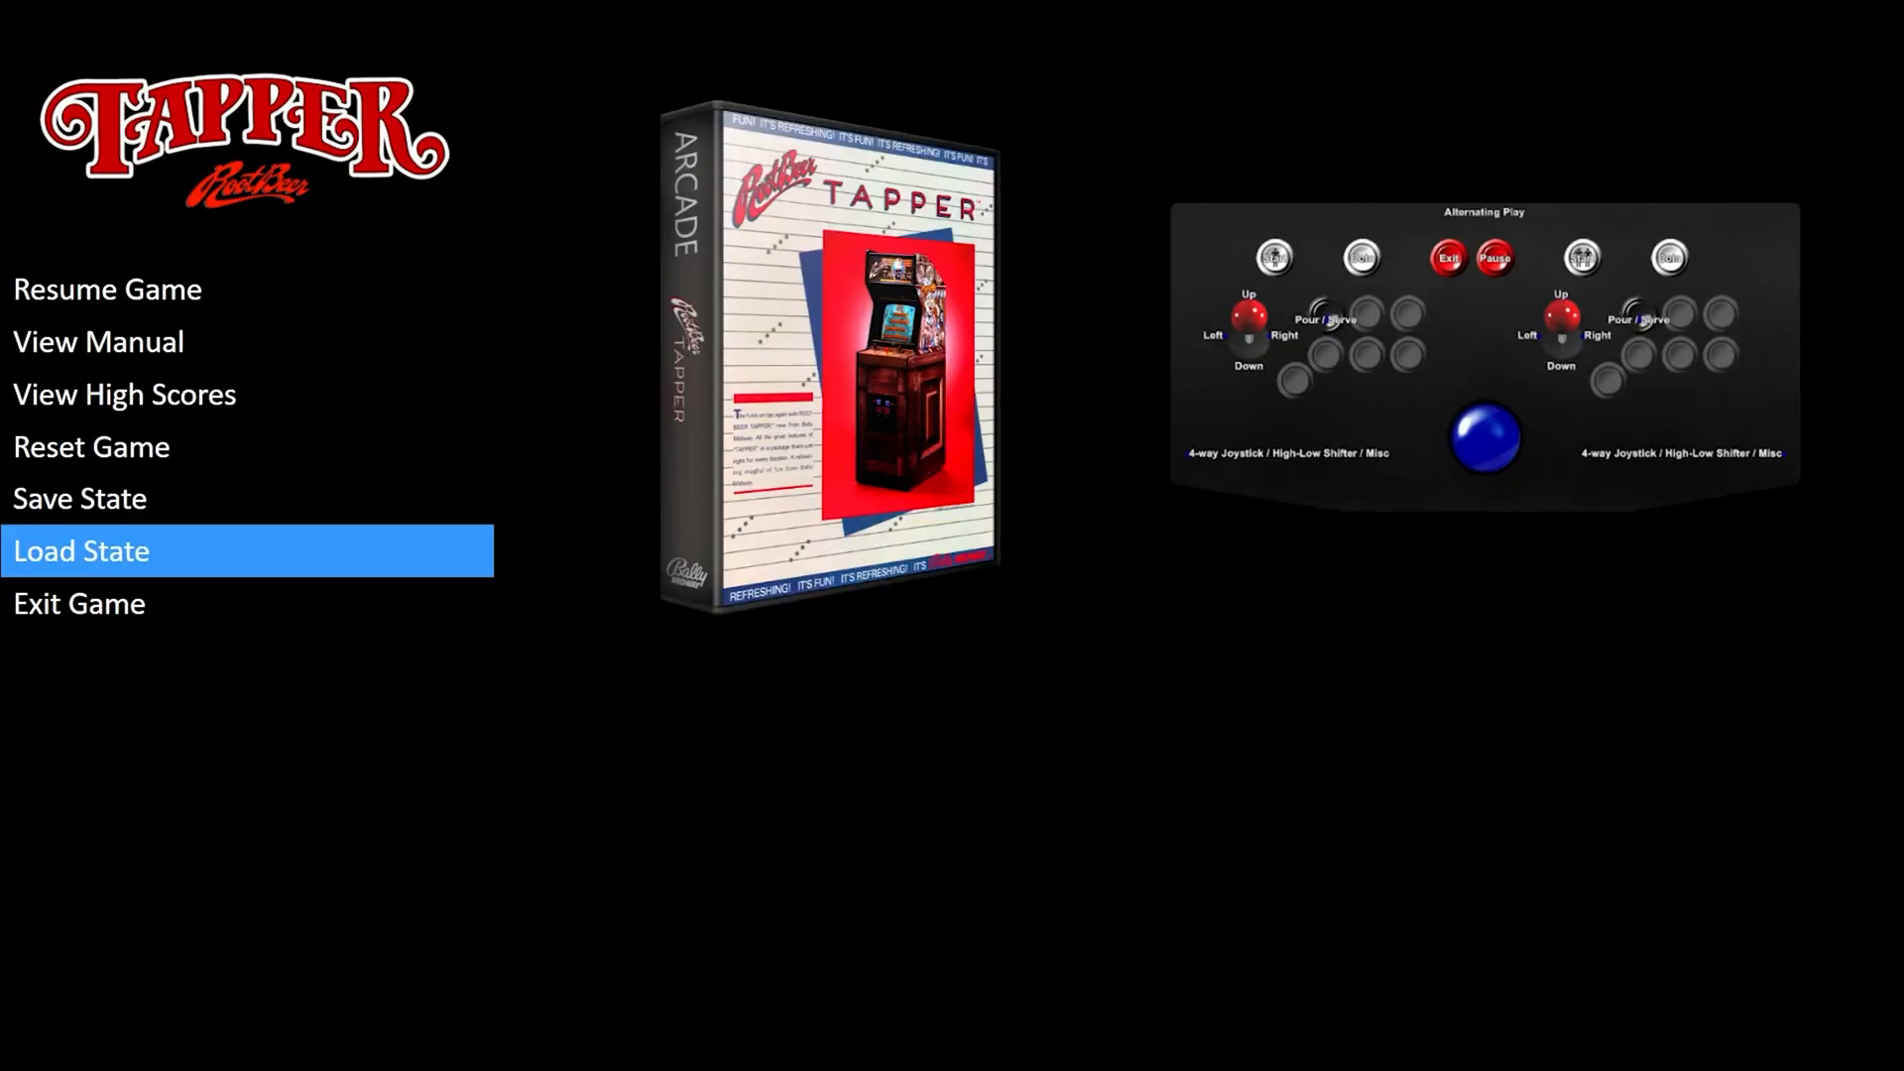
key("Down")
key("Up")
key("Up")
key("Up")
key("Up")
key("Up")
key("Up")
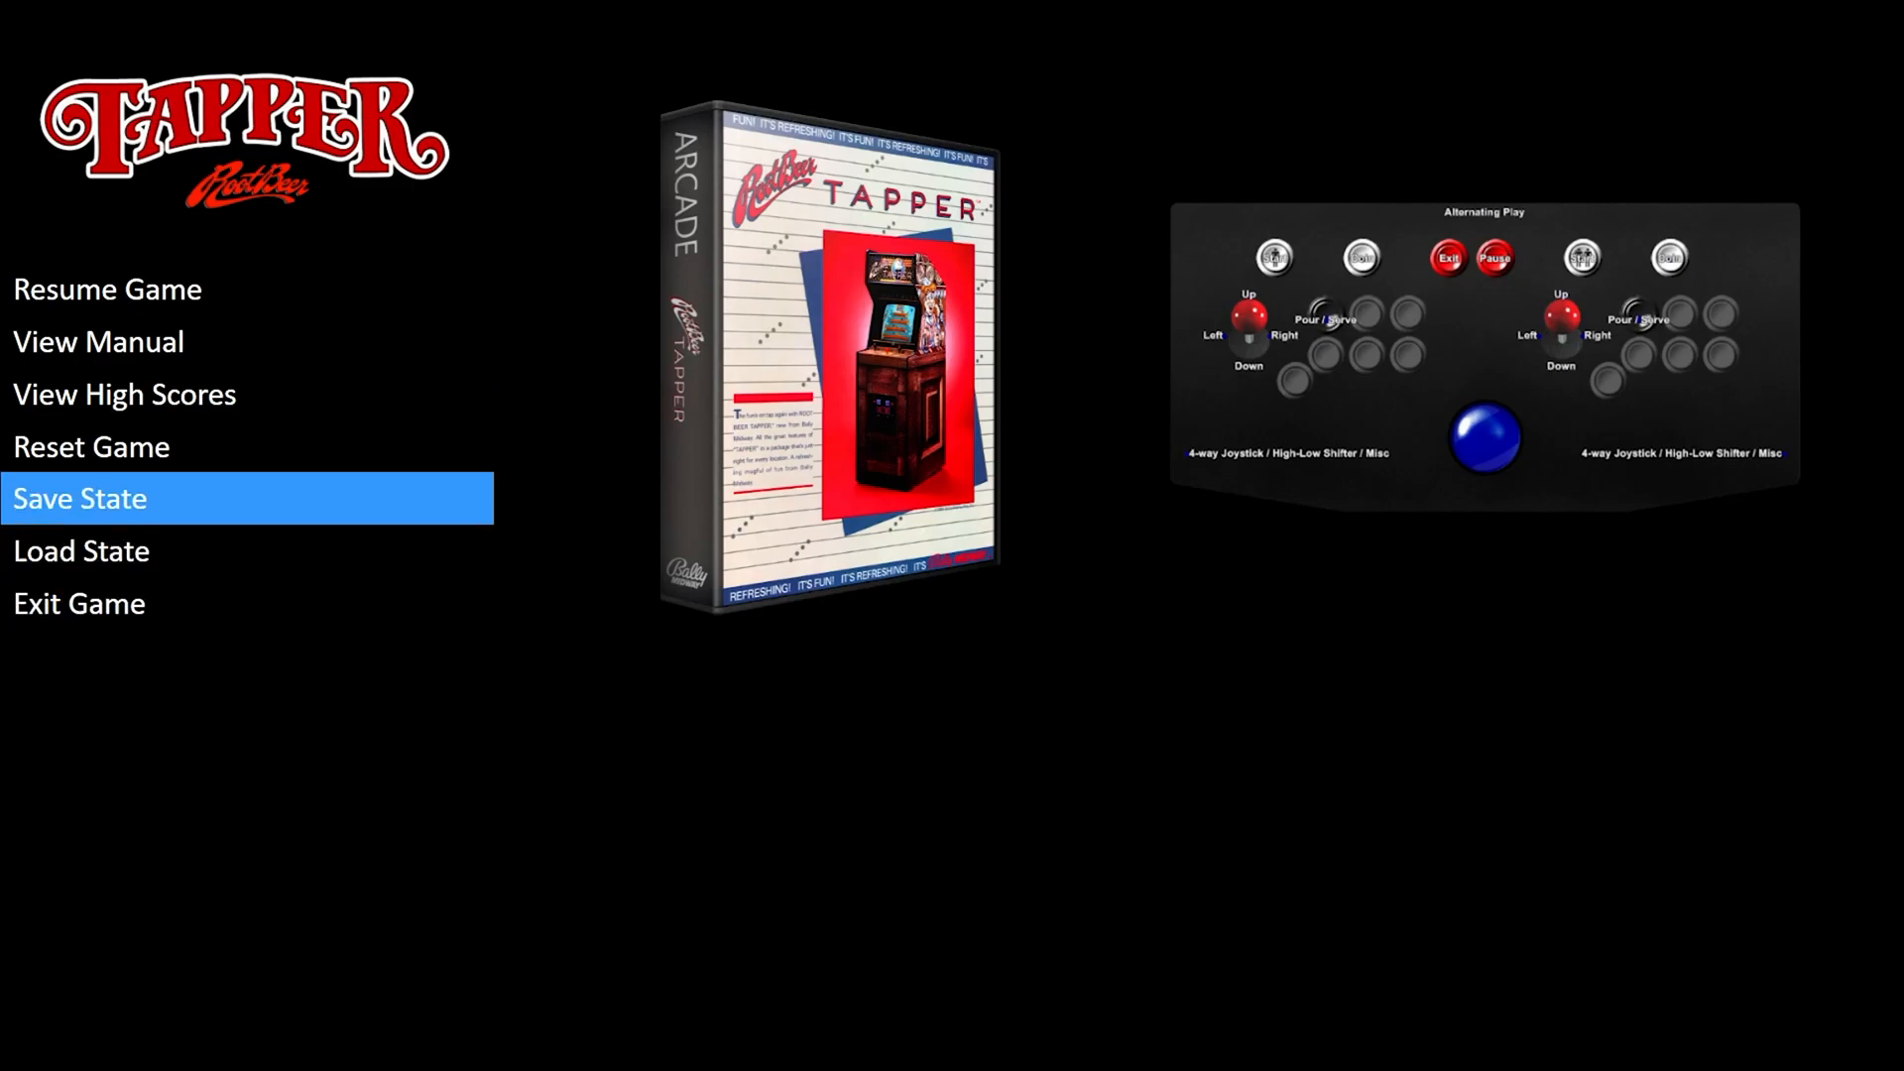
key("Return")
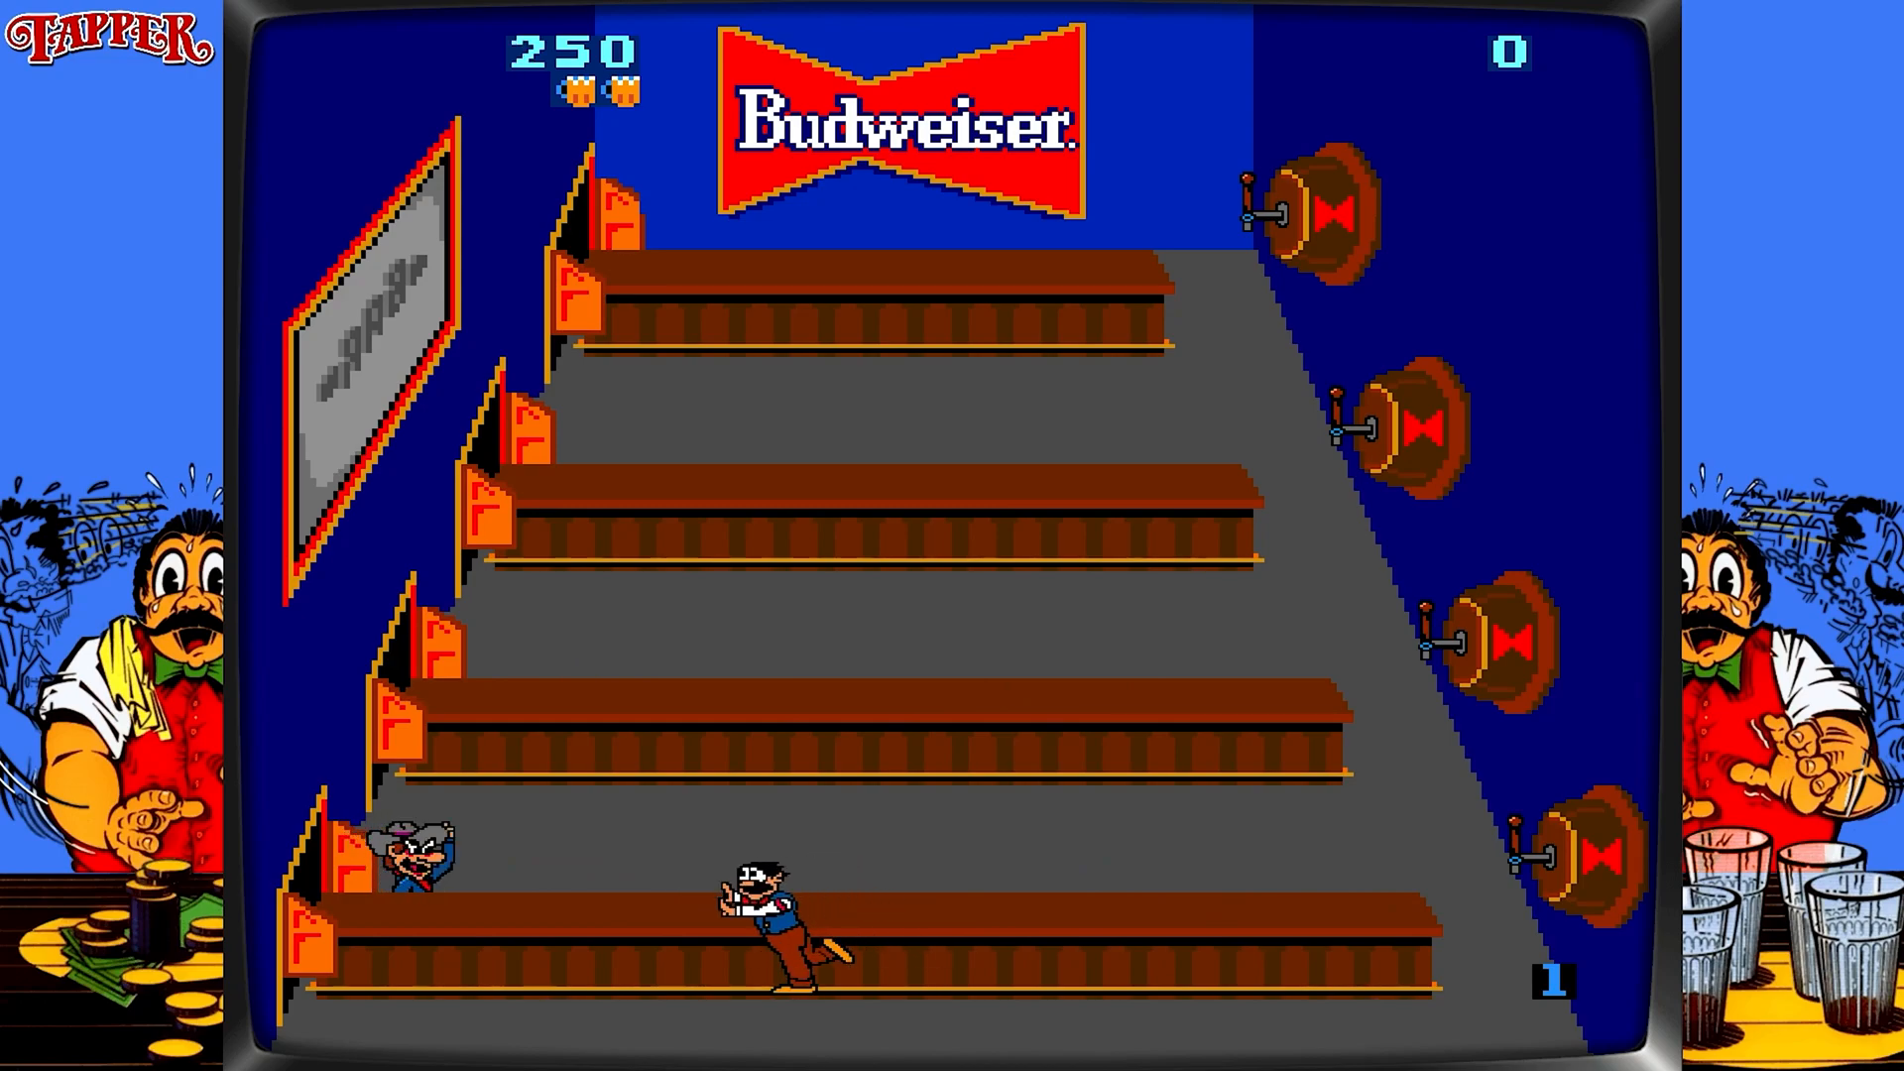
Play Tapper, moving between the four bars and serving mugs to clear the round.
key("ctrl")
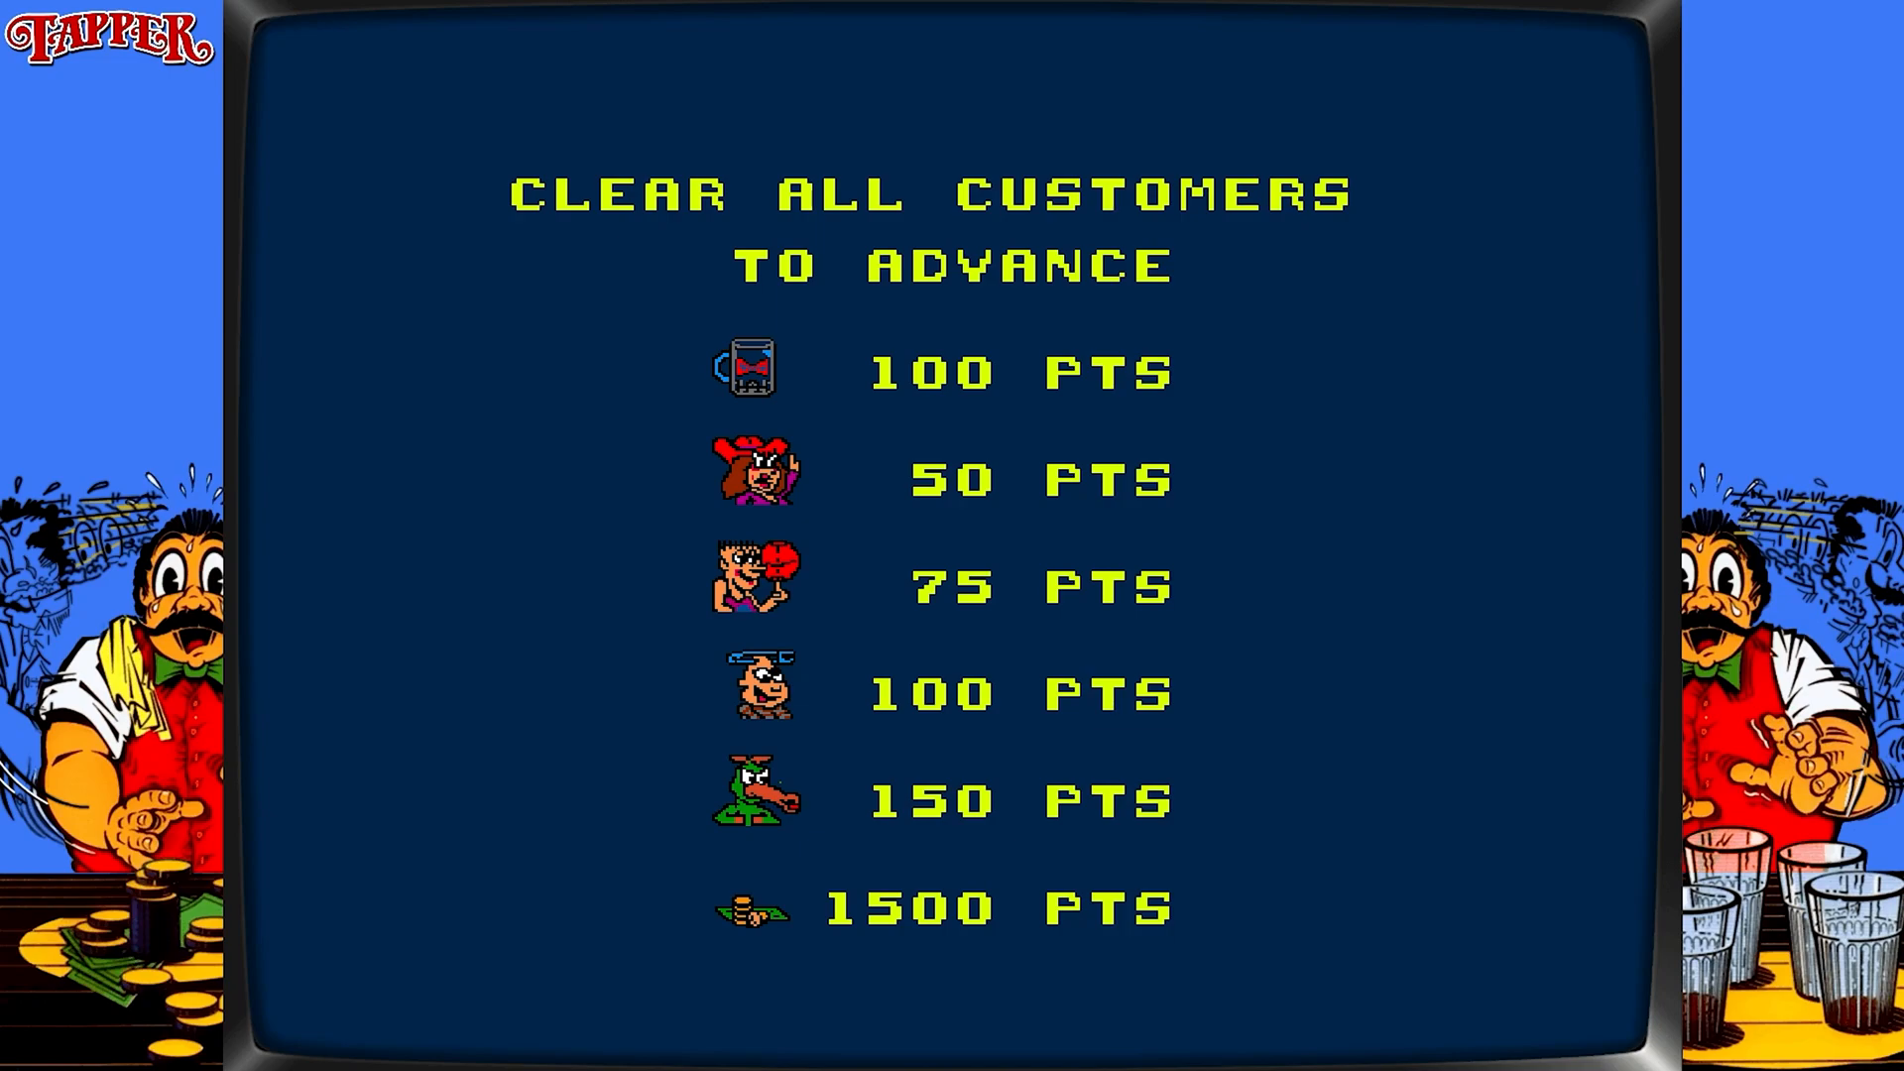
key("ctrl")
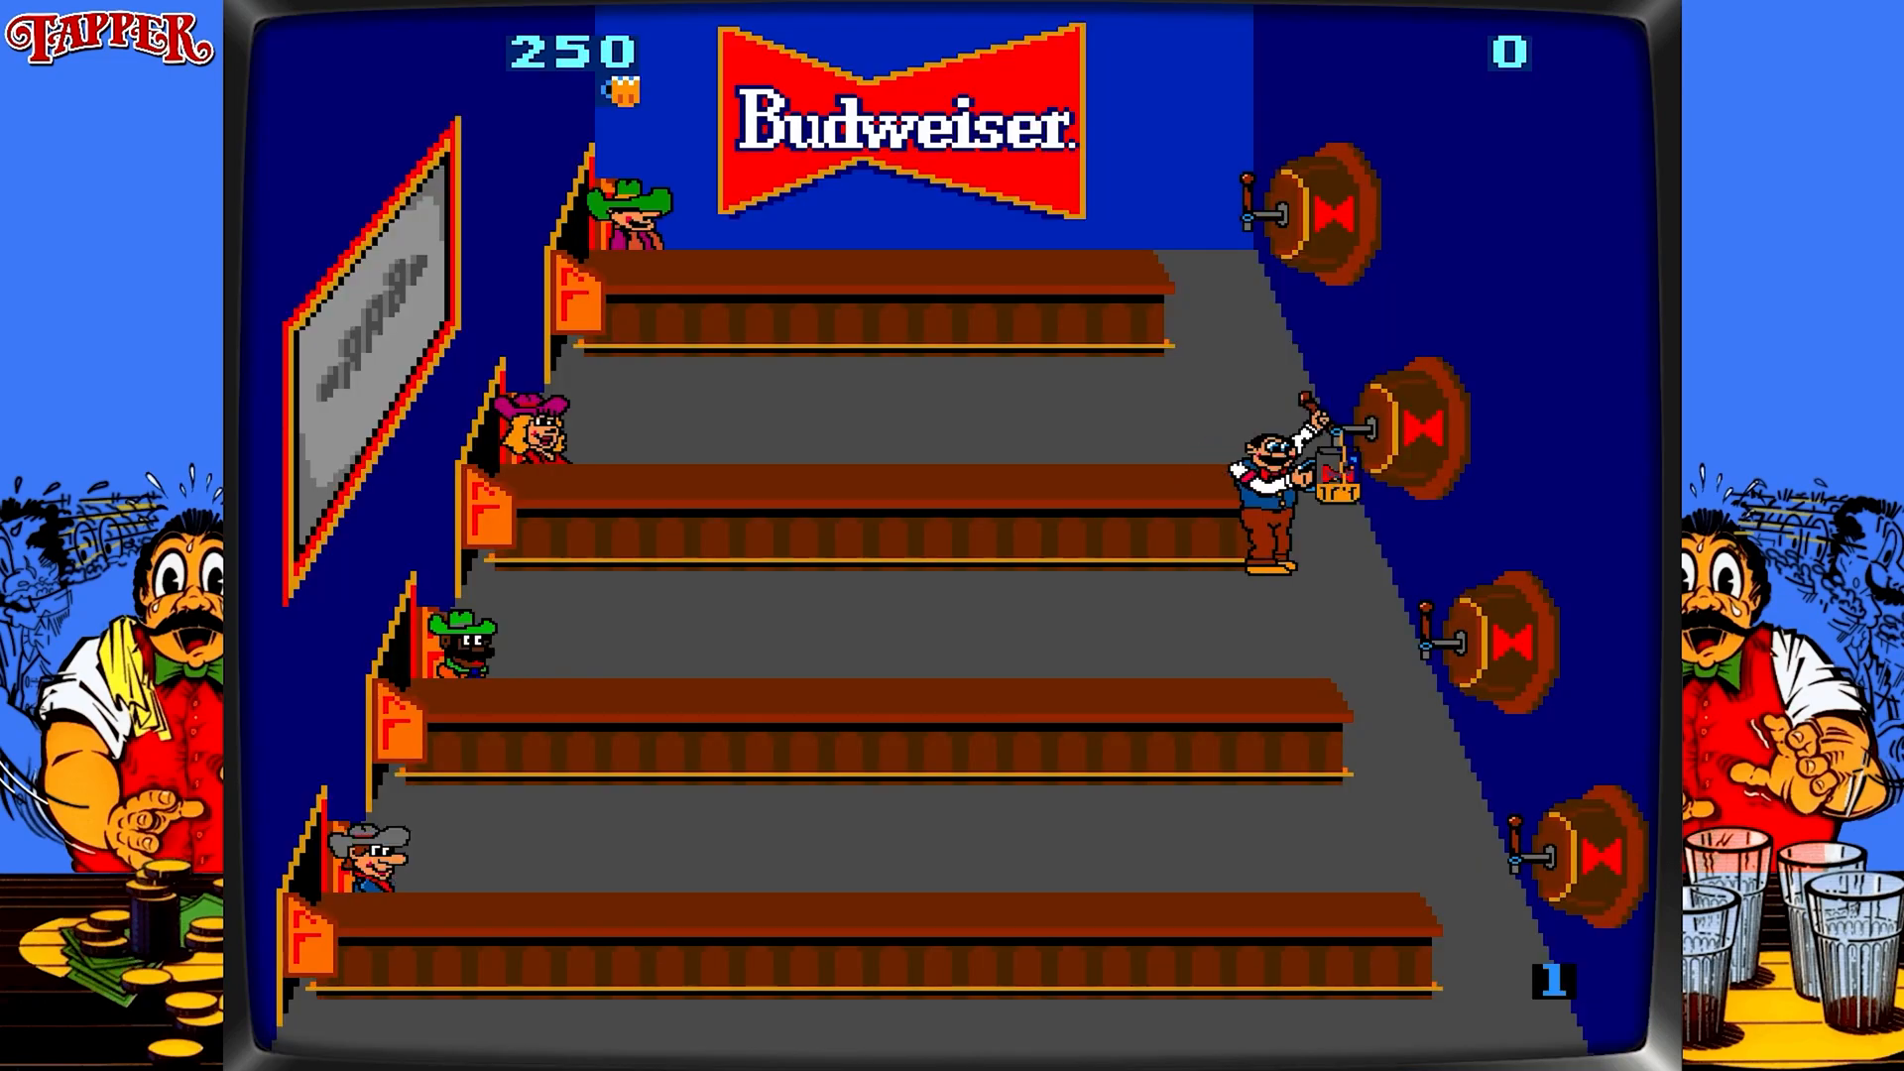
key("Down")
key("ctrl")
key("ctrl")
key("Down")
key("ctrl")
key("Down")
key("ctrl")
key("ctrl")
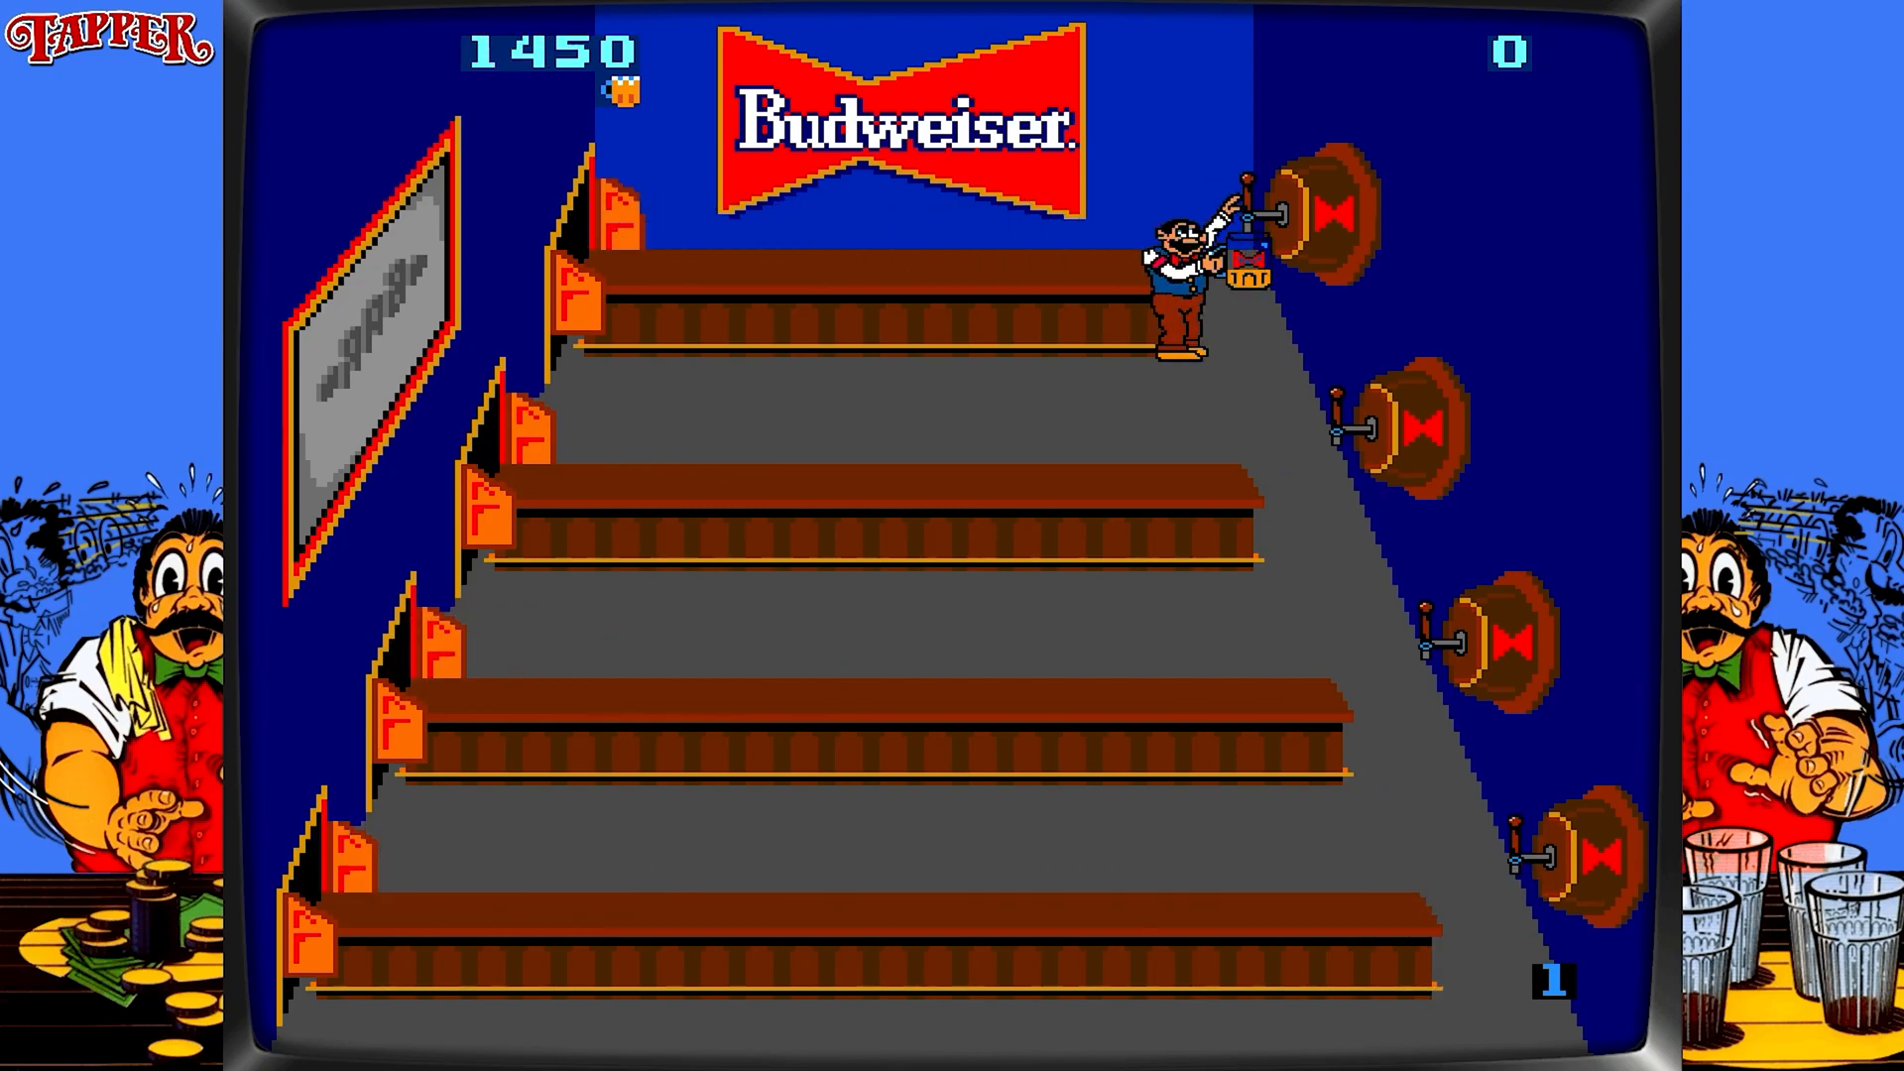
key("ctrl")
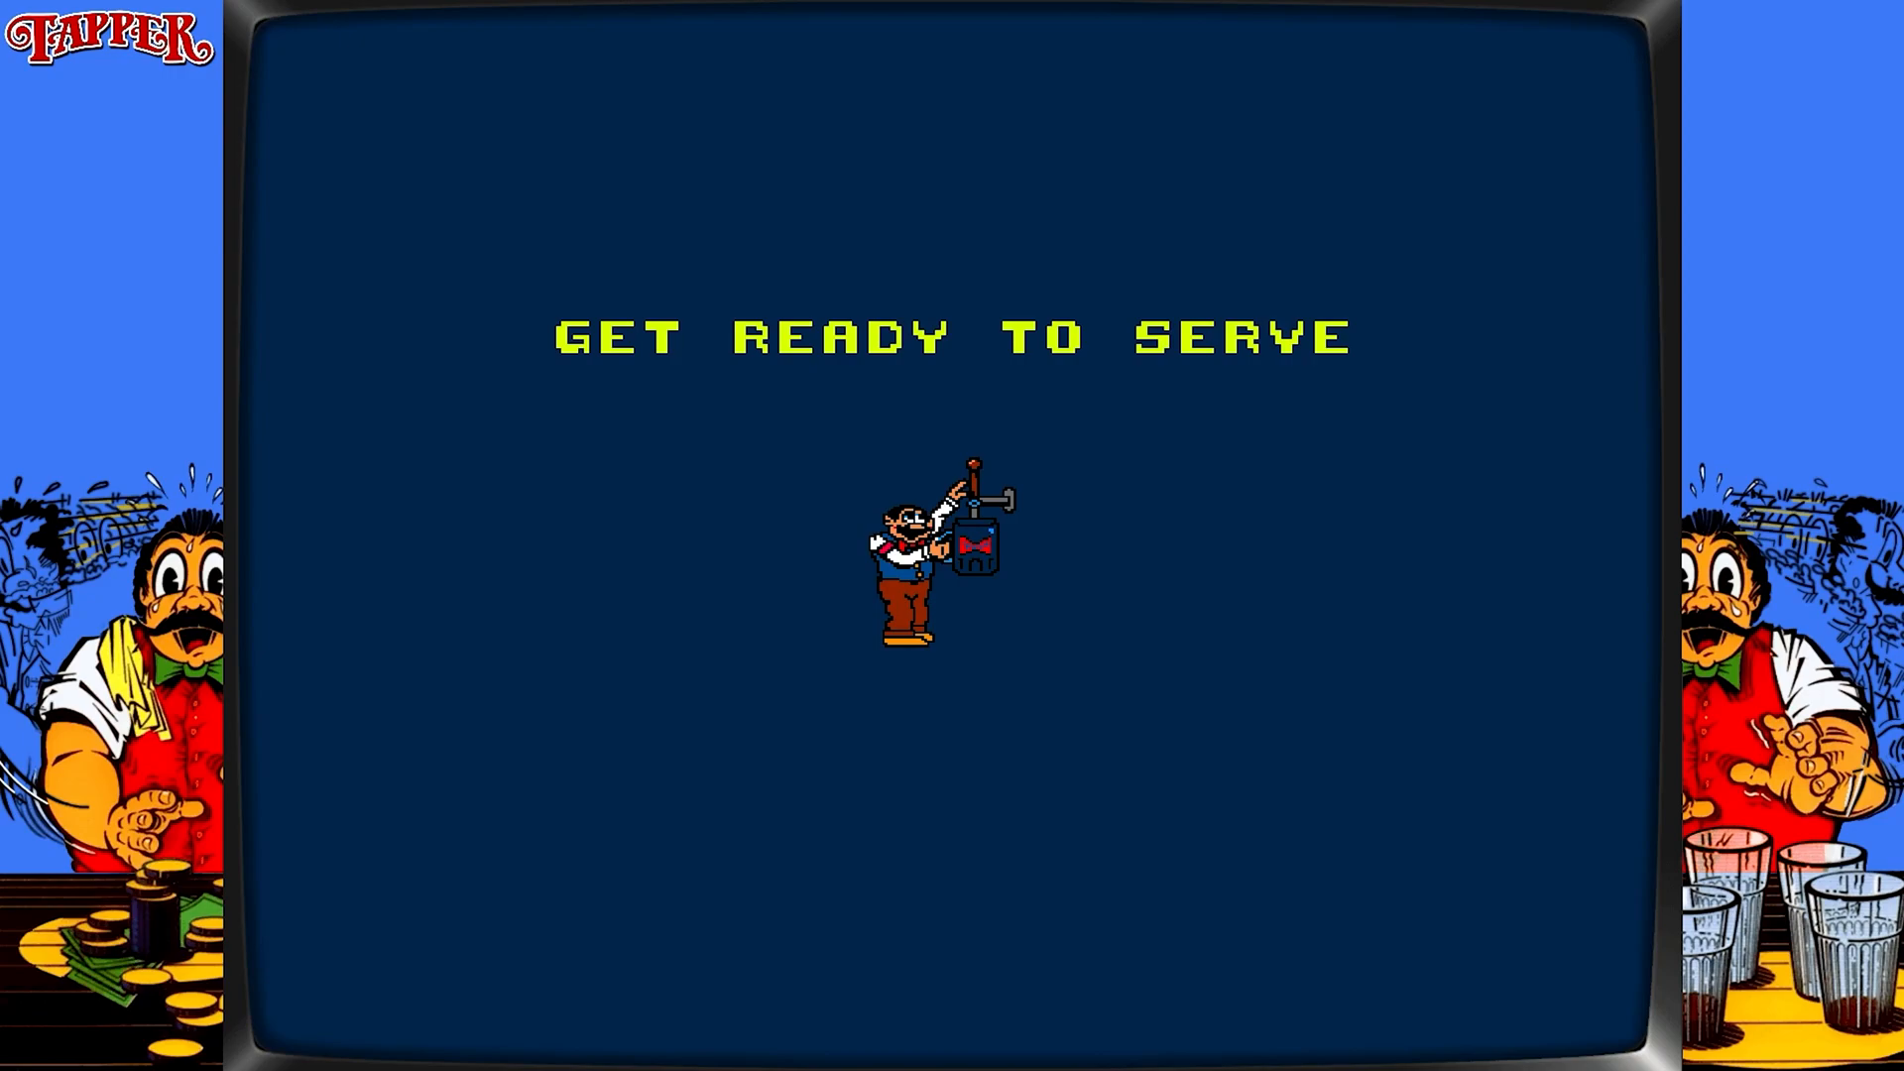
key("Down")
key("Down")
key("ctrl")
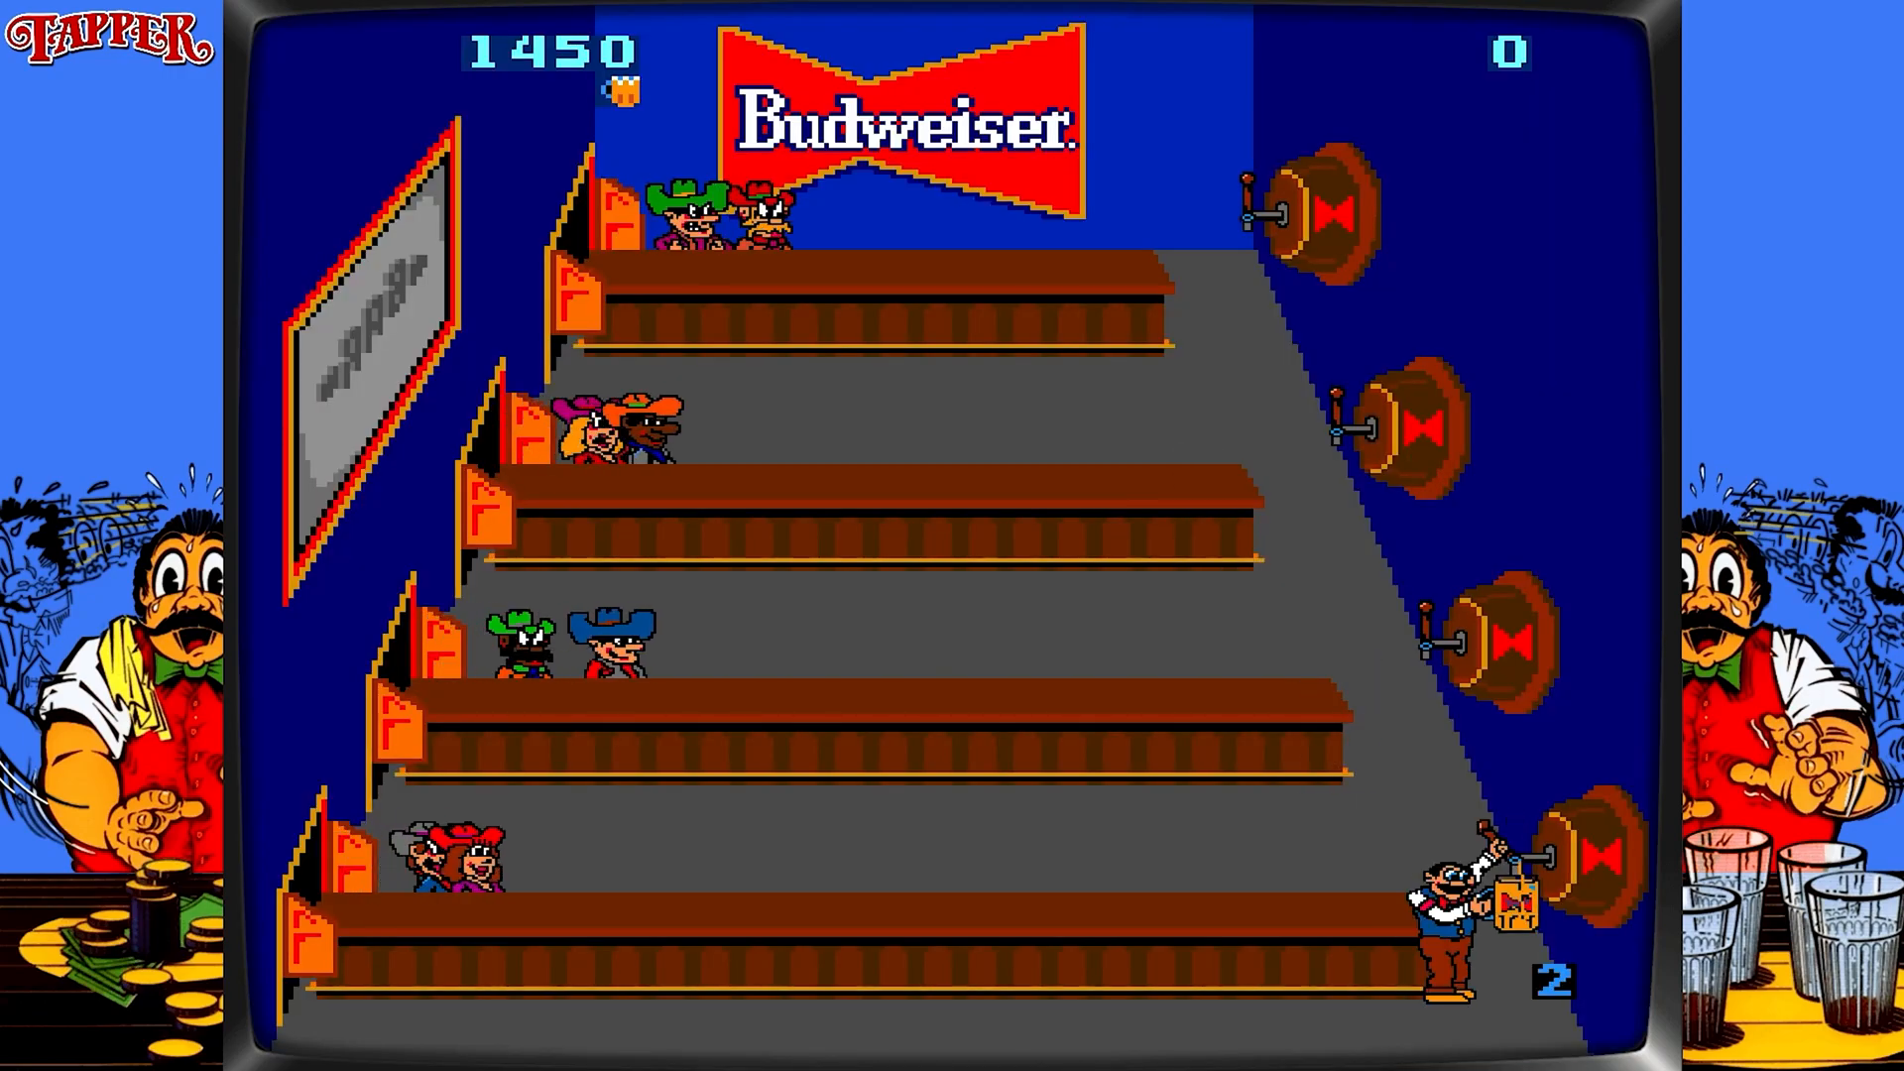
key("ctrl")
key("ctrl")
key("Up")
key("ctrl")
key("ctrl")
key("ctrl")
key("Up")
key("ctrl")
key("ctrl")
key("Up")
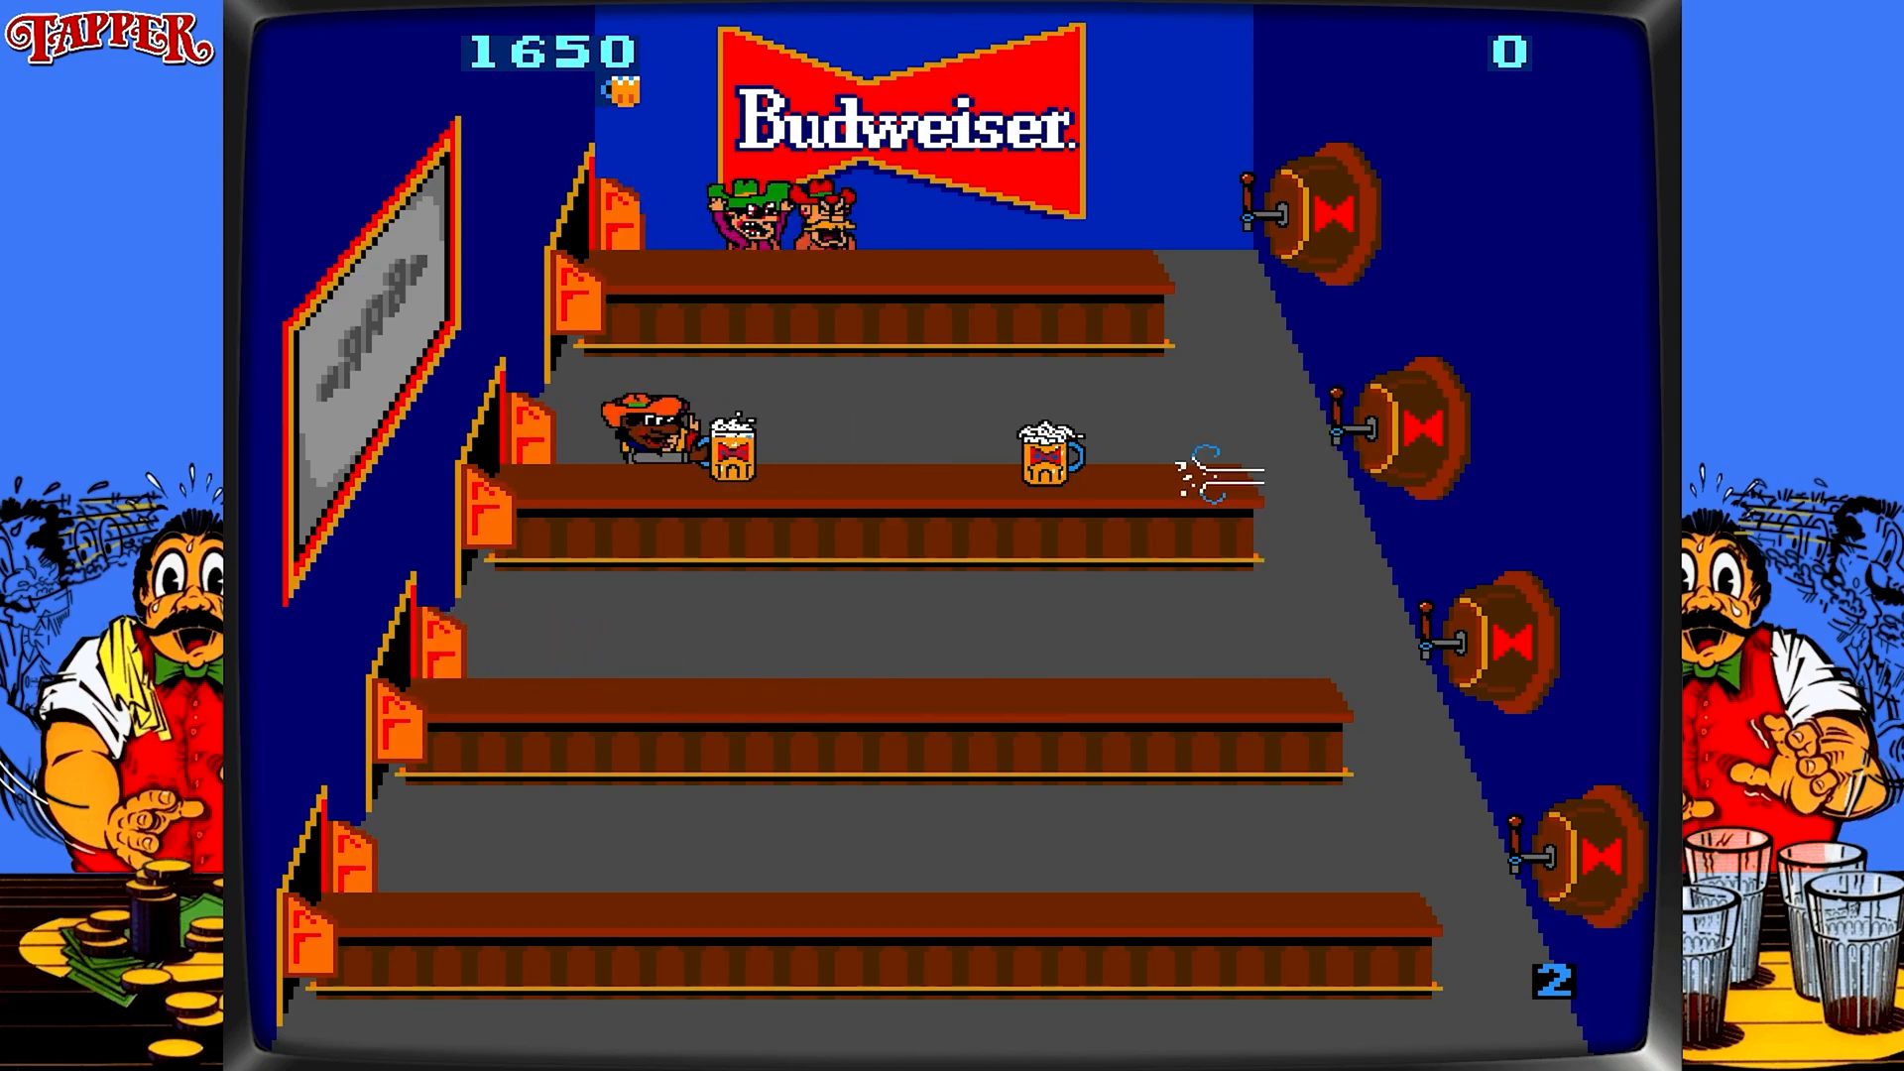
key("ctrl")
key("ctrl")
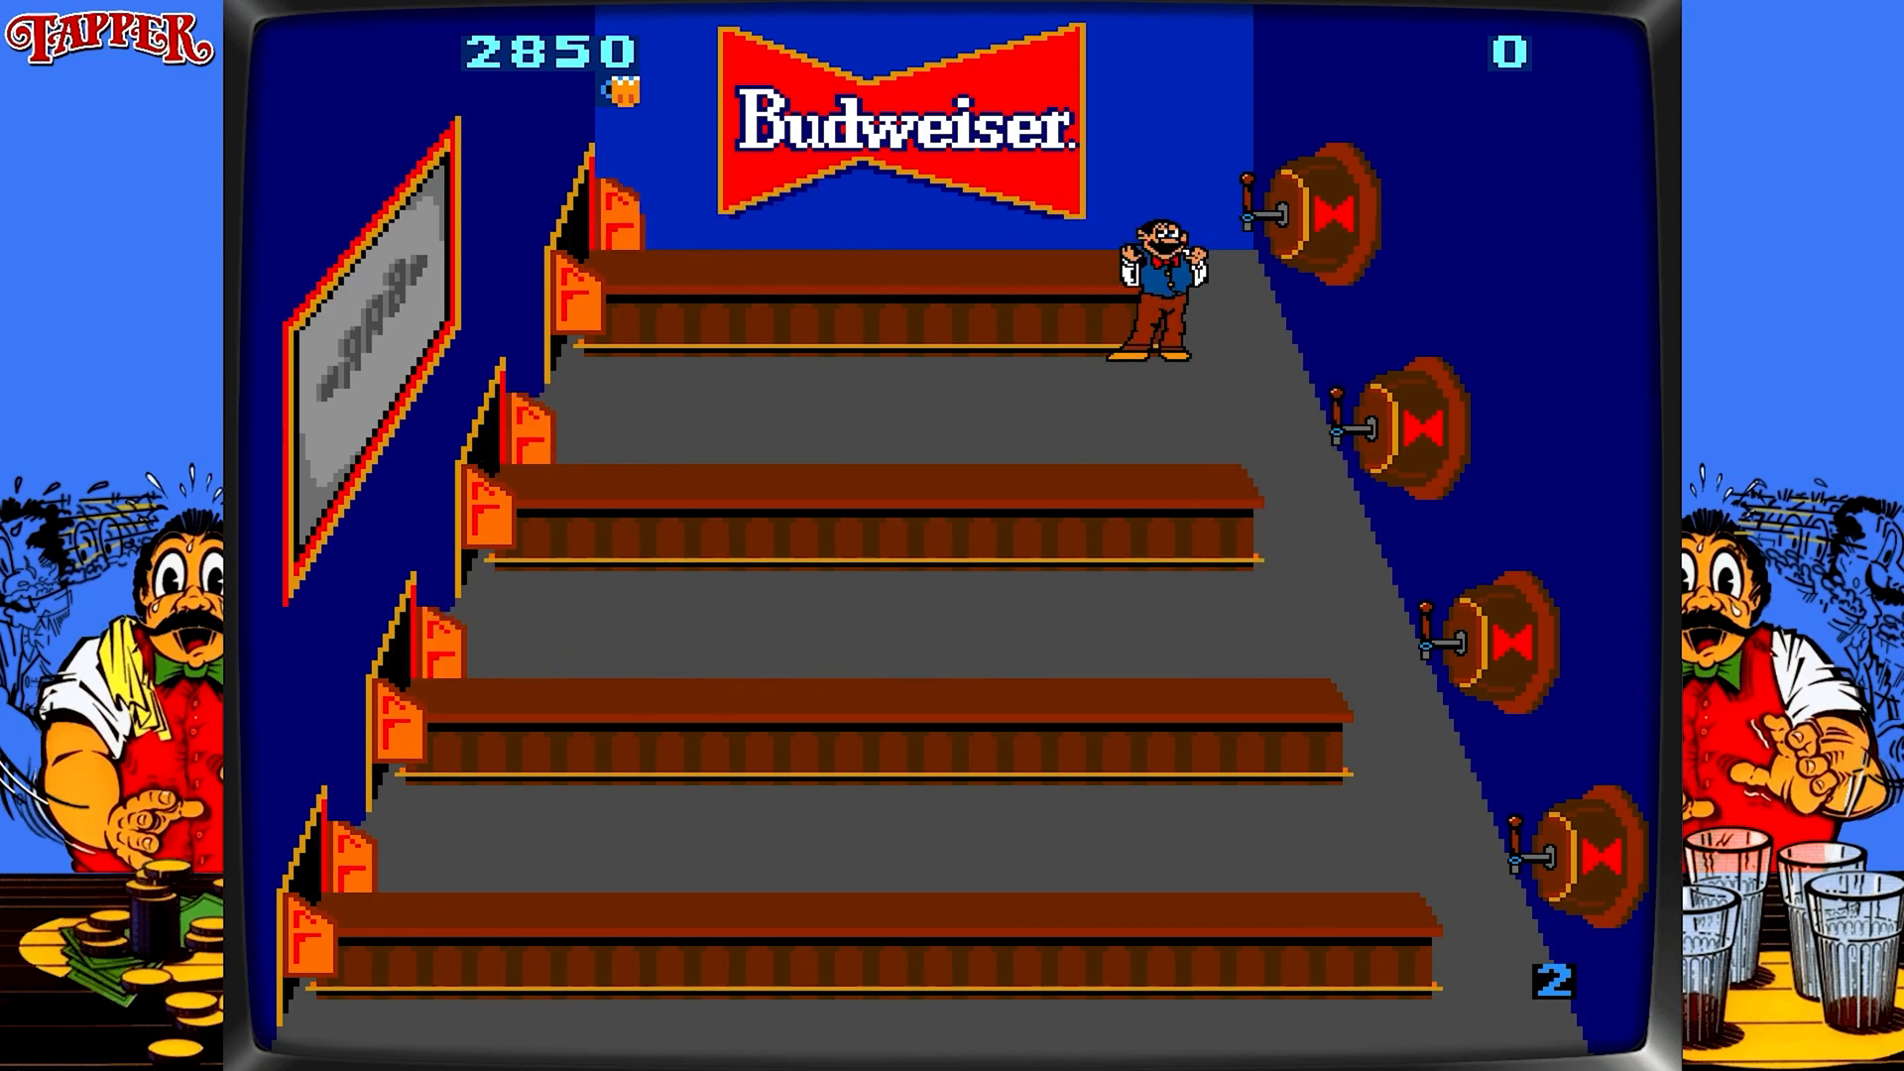
key("ctrl")
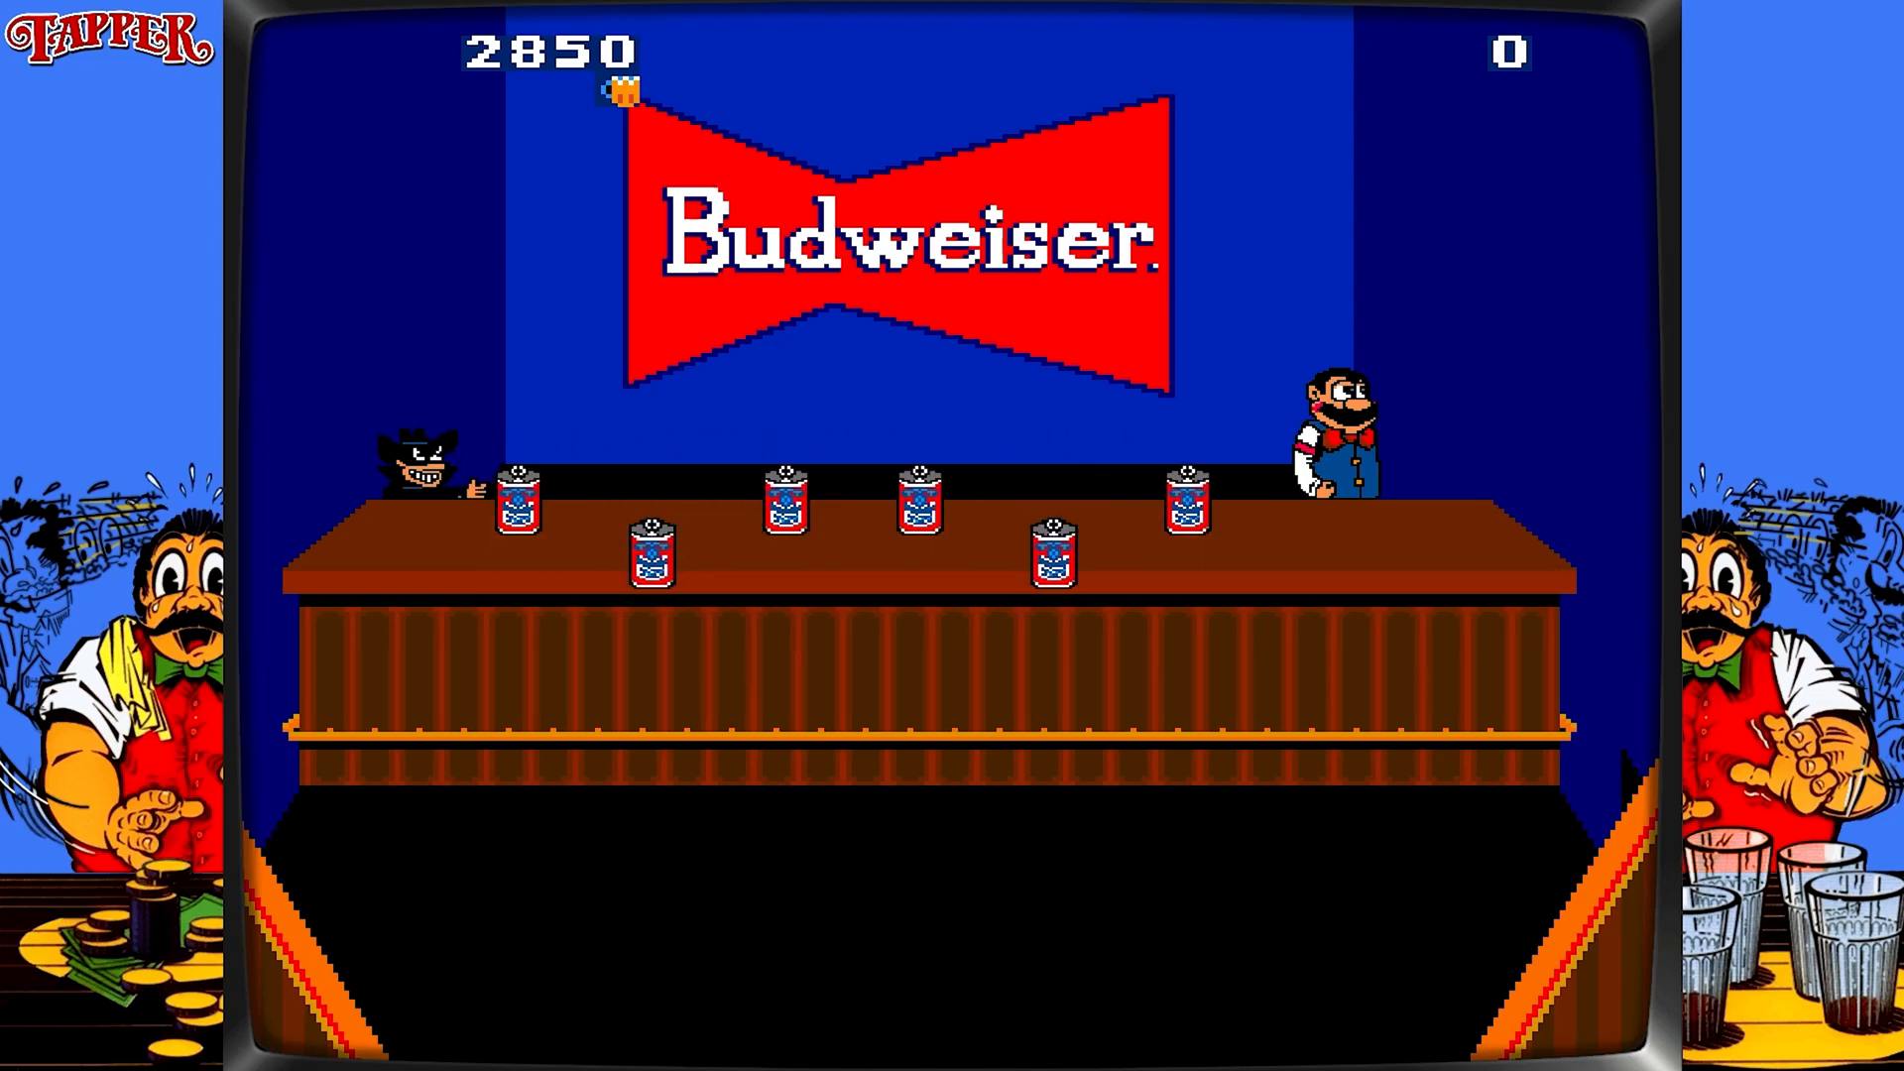
Pick the second can in the beer-can bonus round.
key("Left")
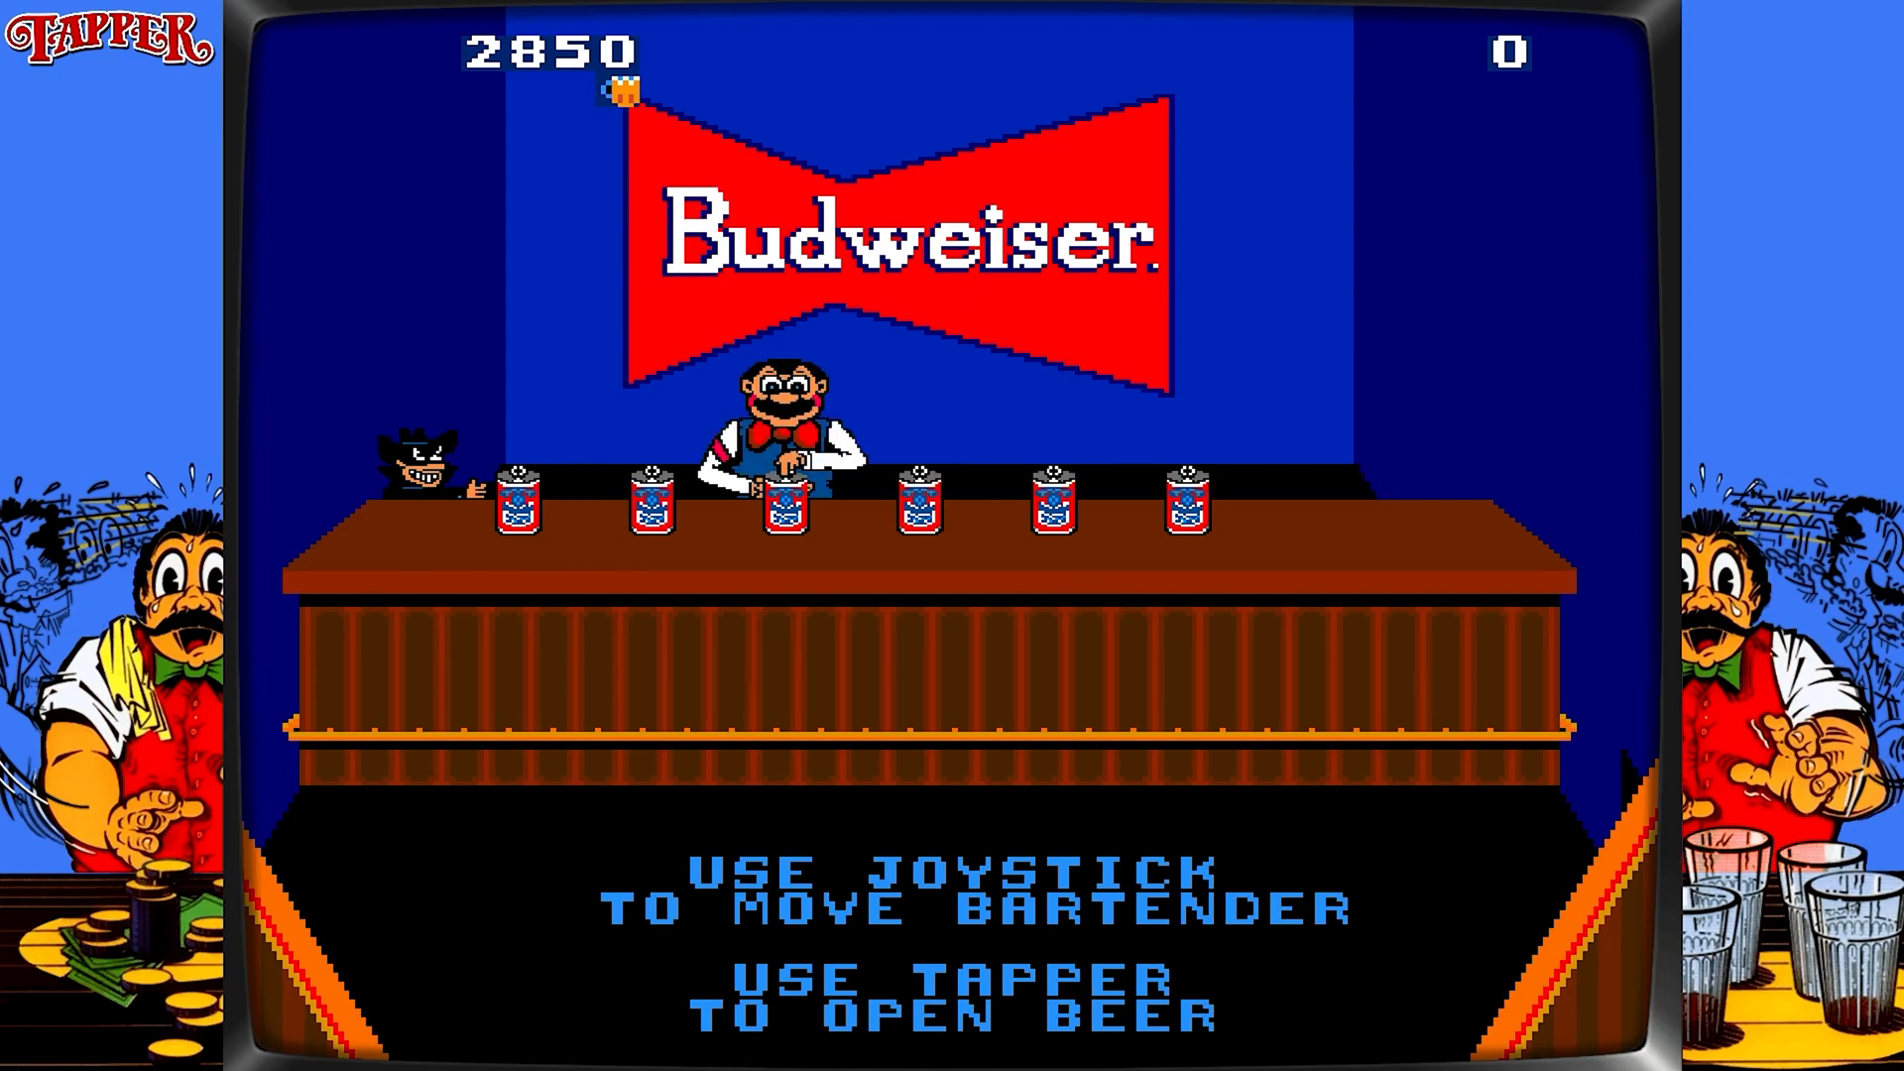
key("Left")
key("Left")
key("Right")
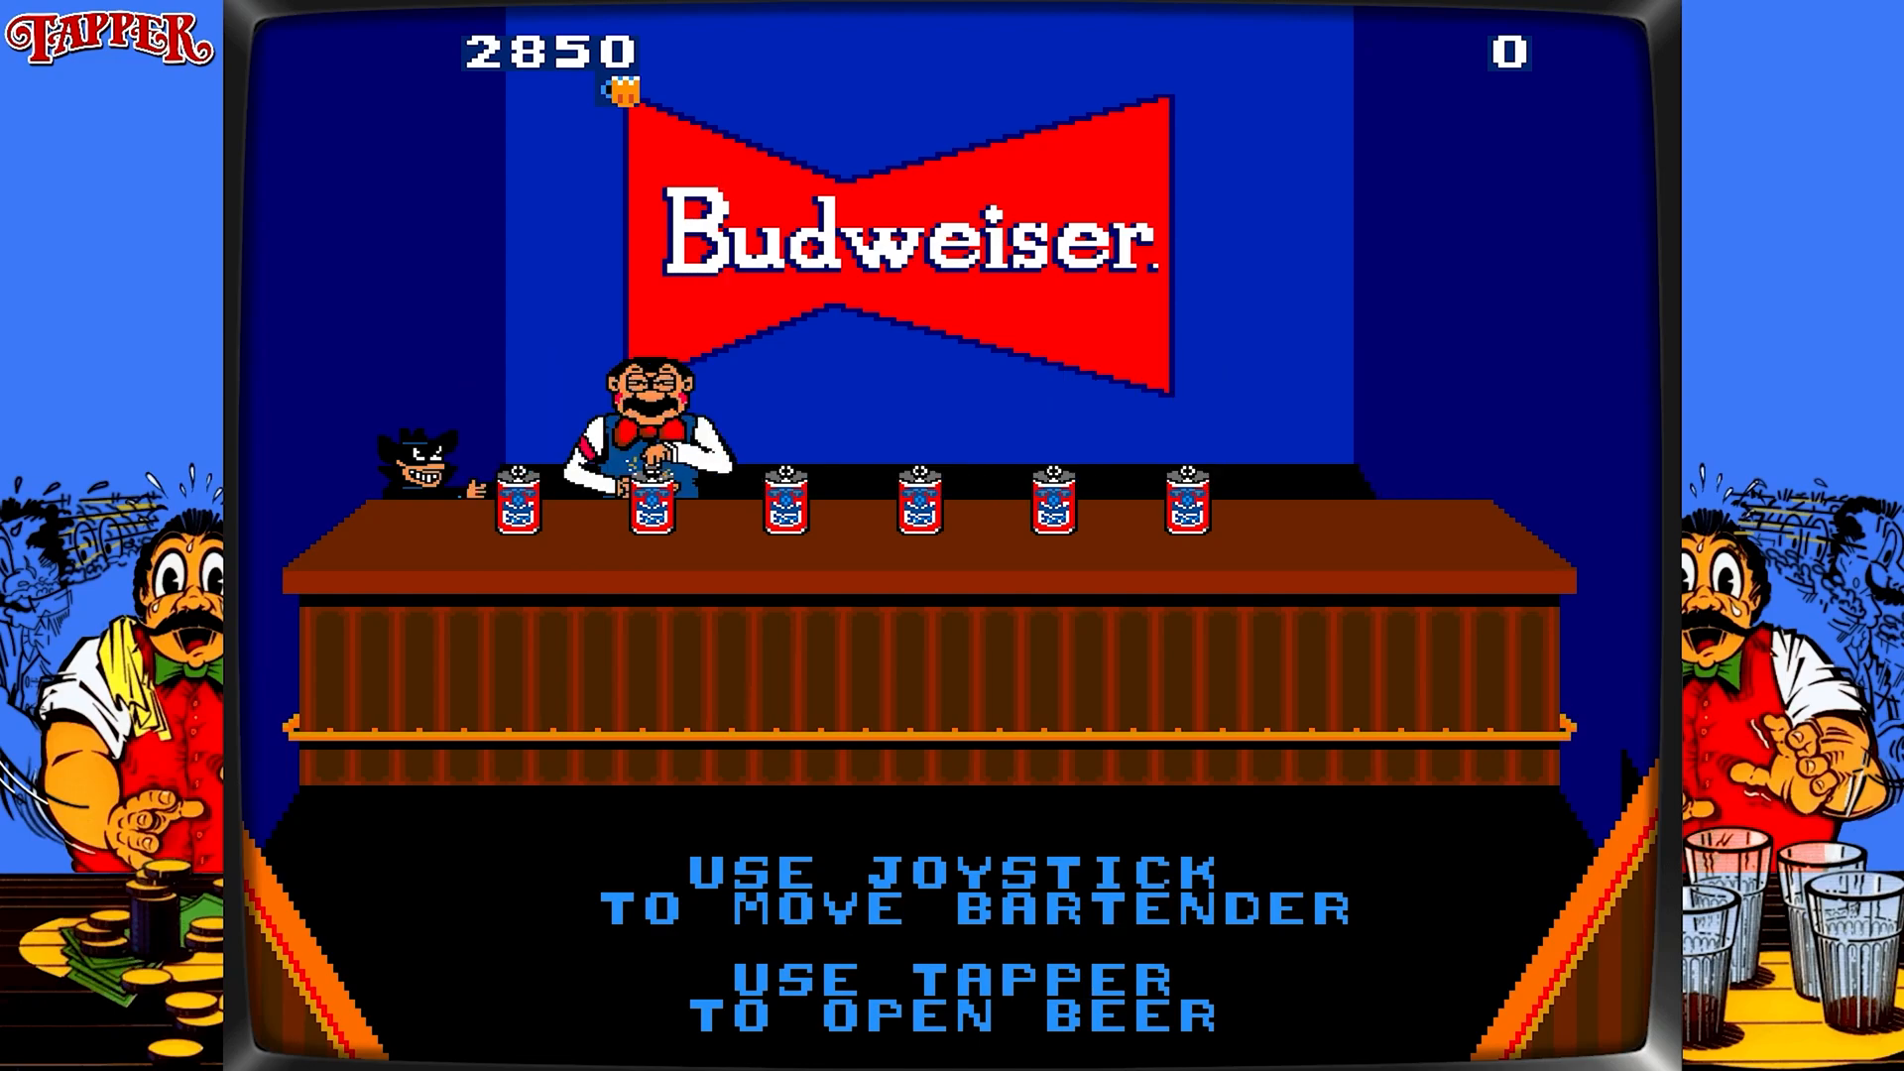
key("ctrl")
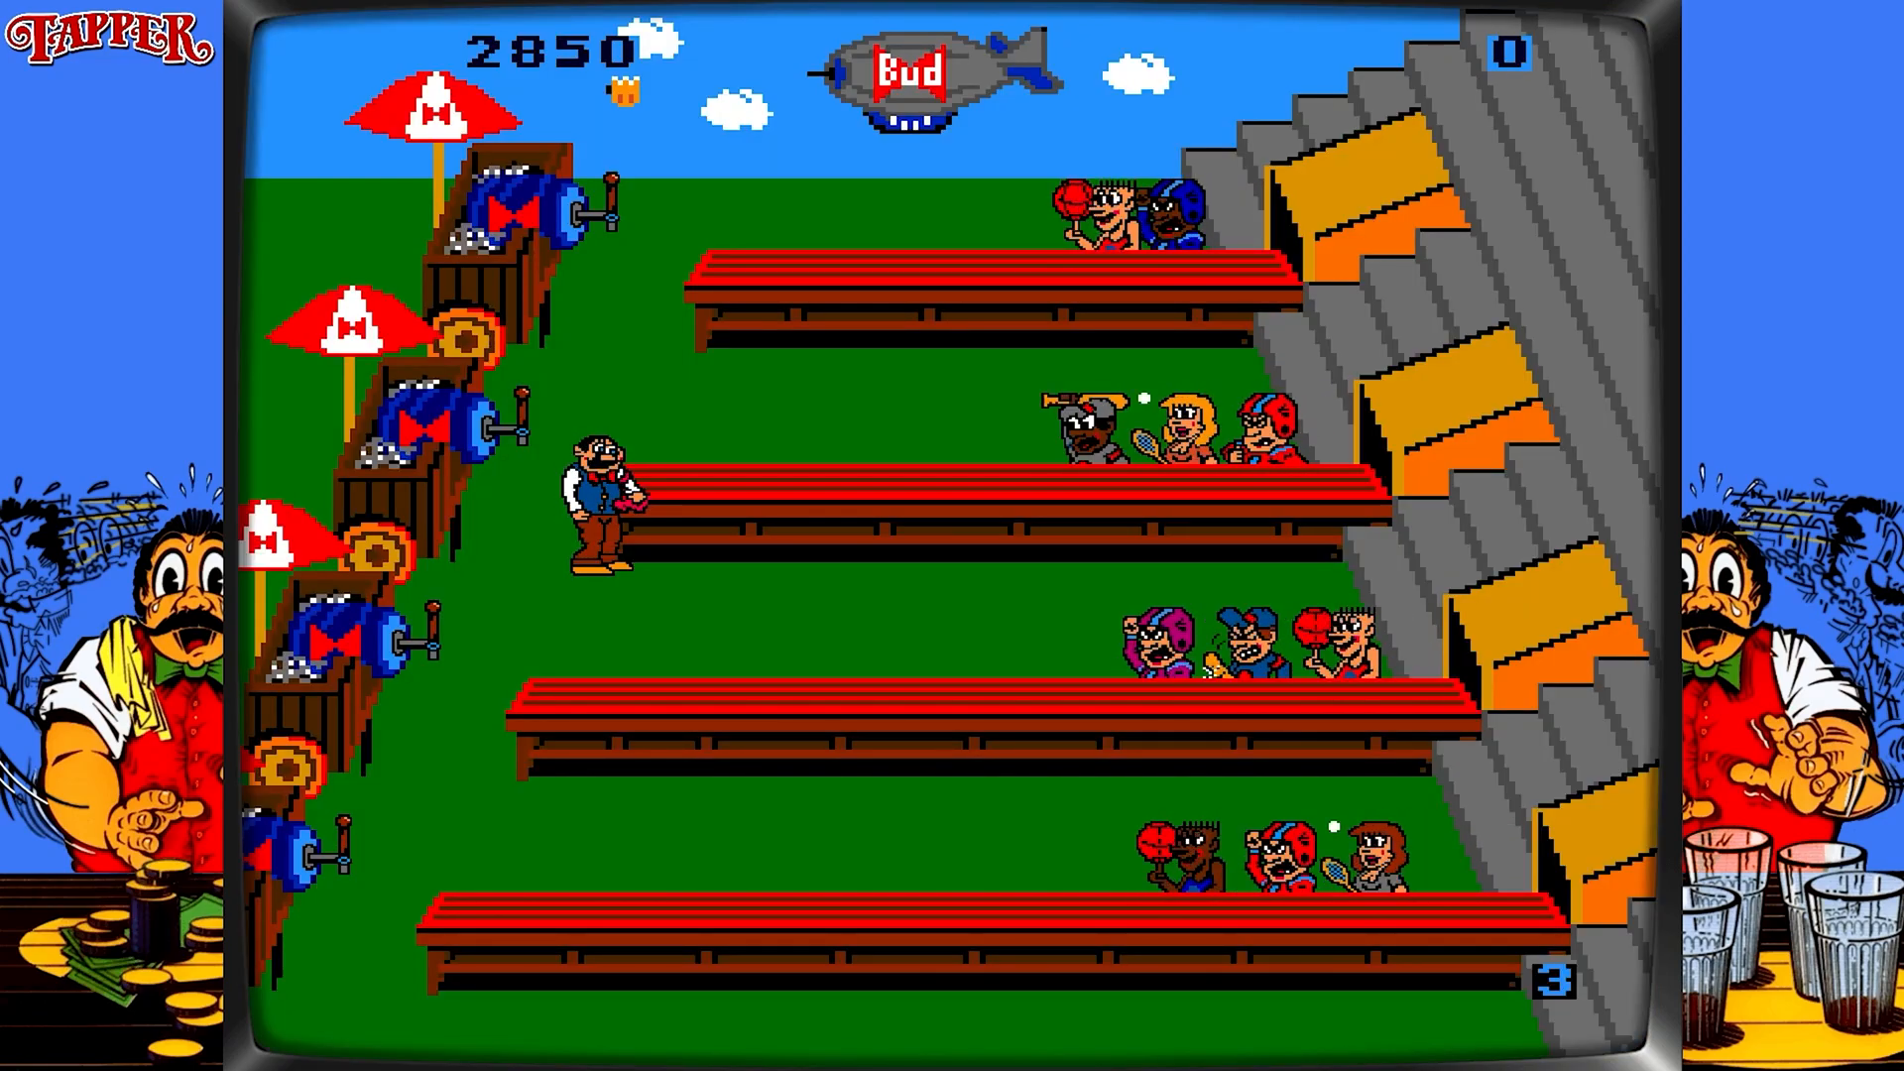
Save a Tapper state to slot 1 from the pause screen and keep serving mugs.
key("Escape")
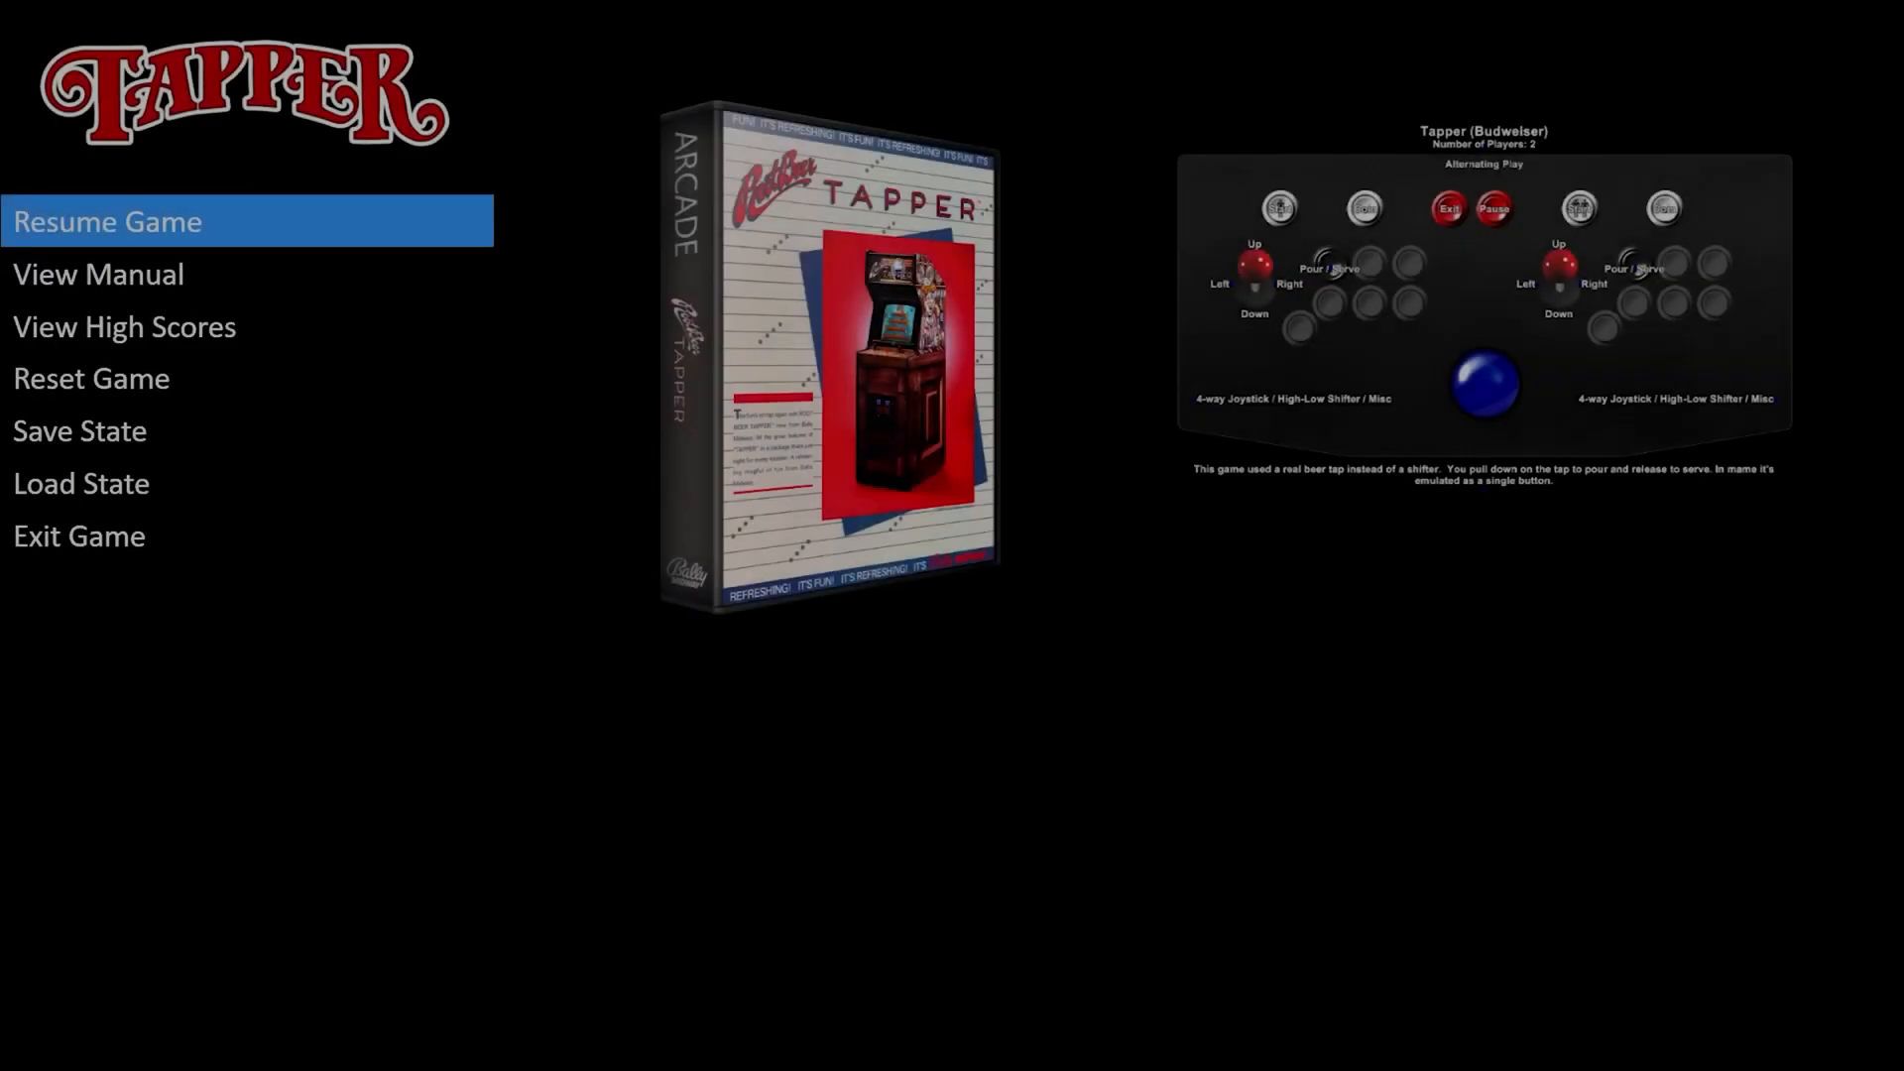
key("Down")
key("Down")
key("Down")
key("Down")
key("Return")
key("1")
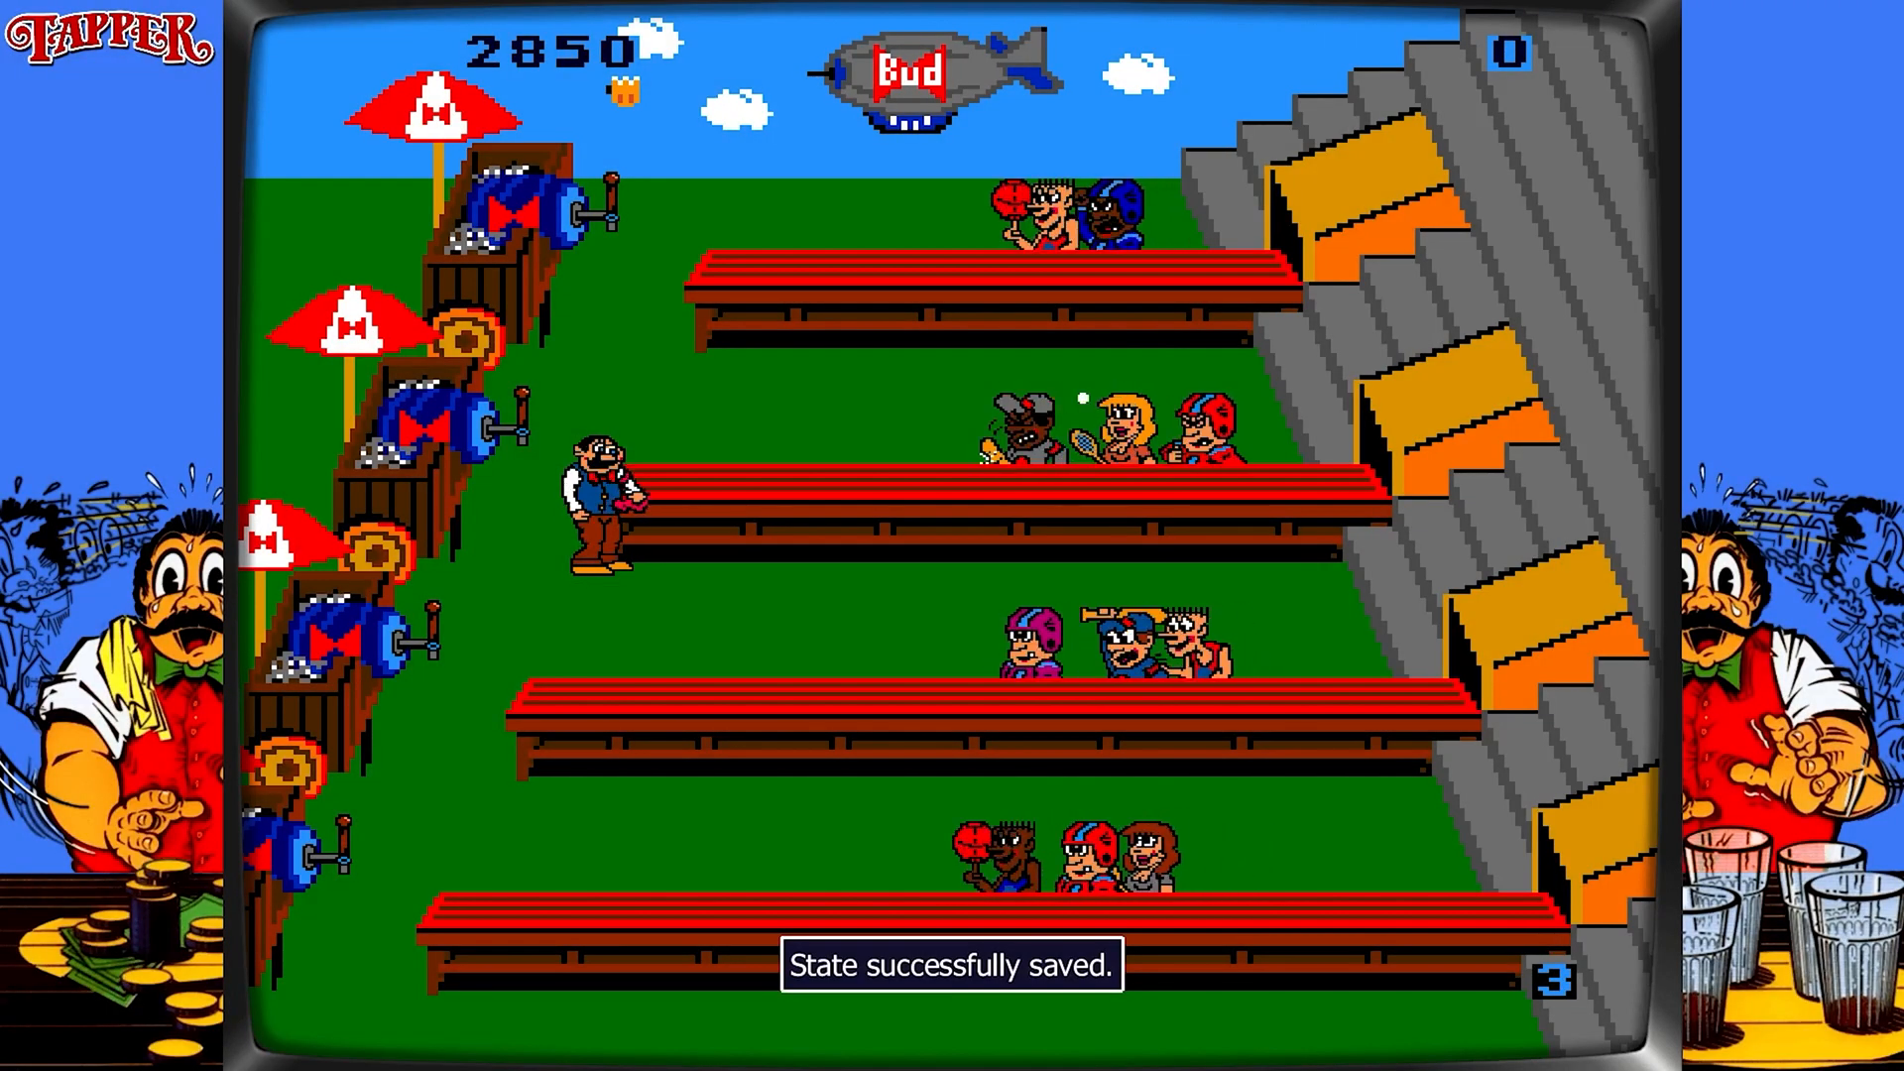
key("Down")
key("space")
key("space")
key("space")
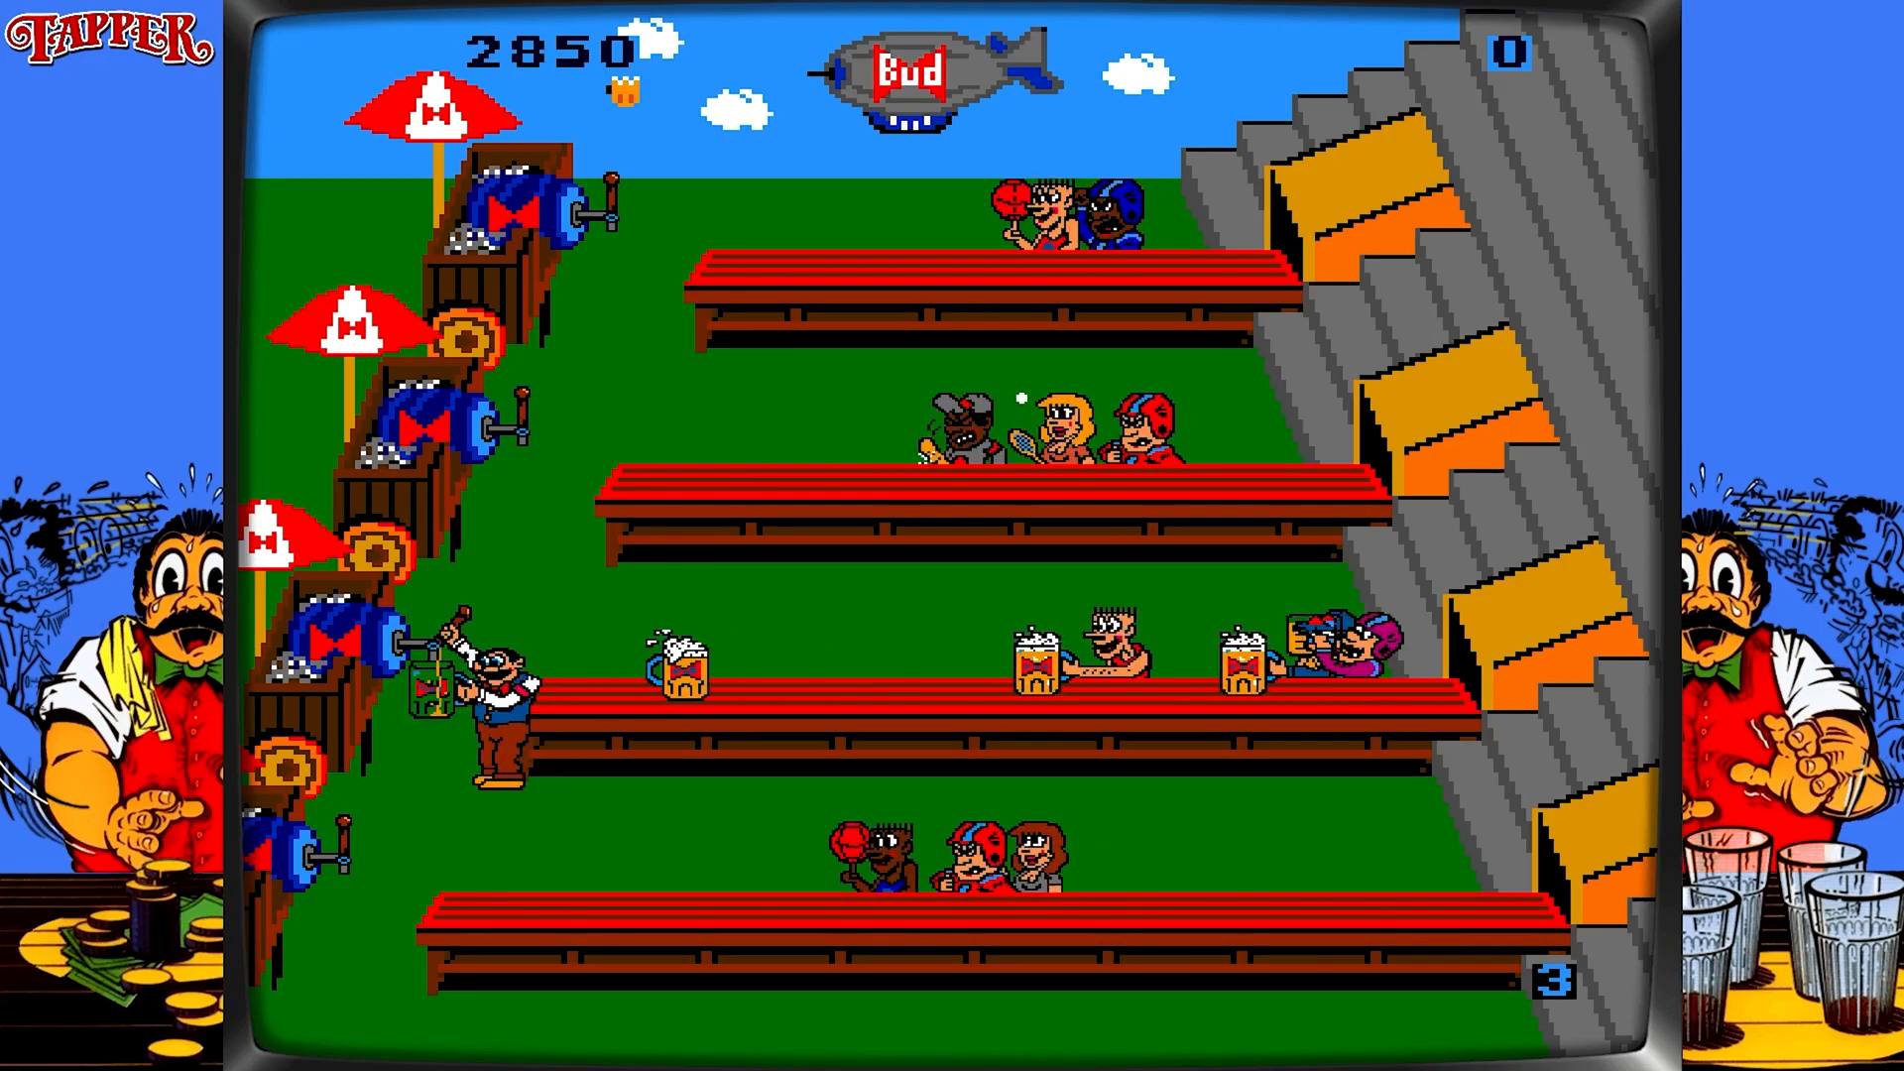
key("space")
key("space")
key("space")
key("space")
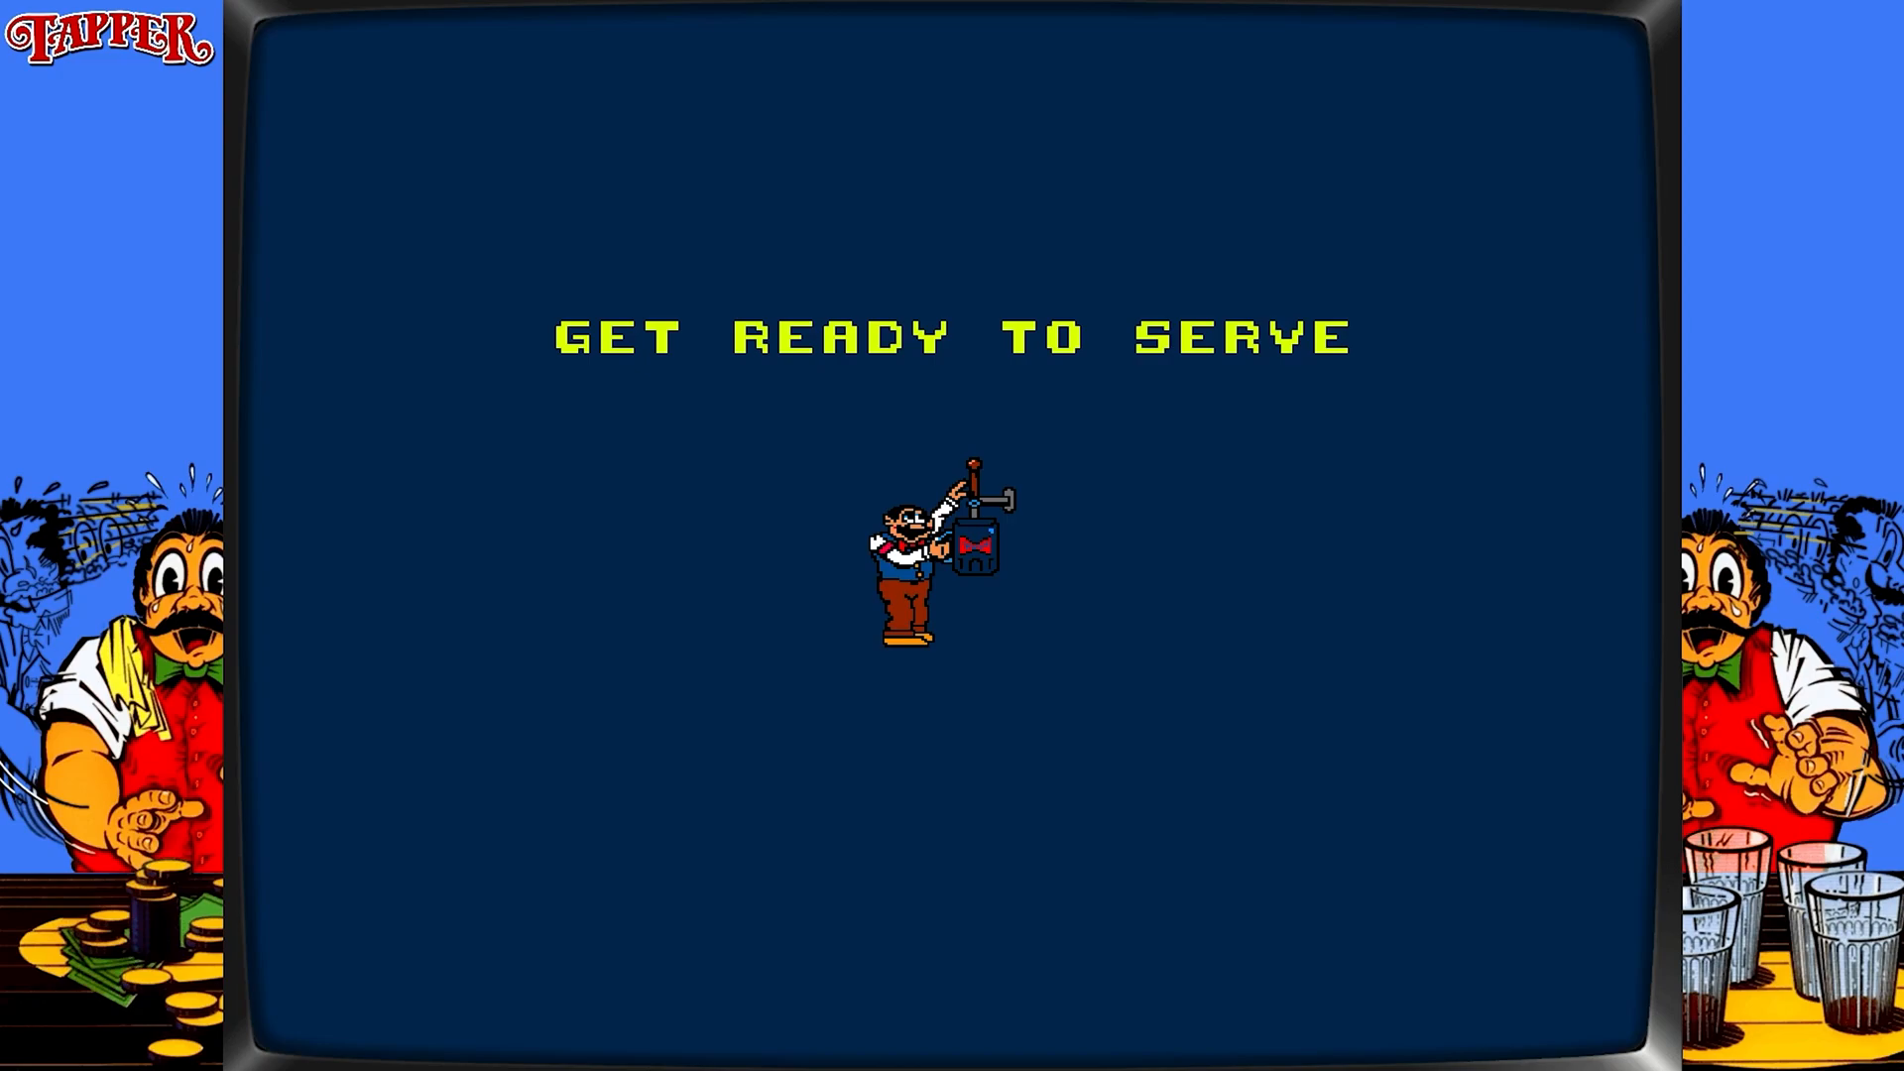
Reload the saved state, play briefly, then exit Tapper from the pause screen.
key("Pause")
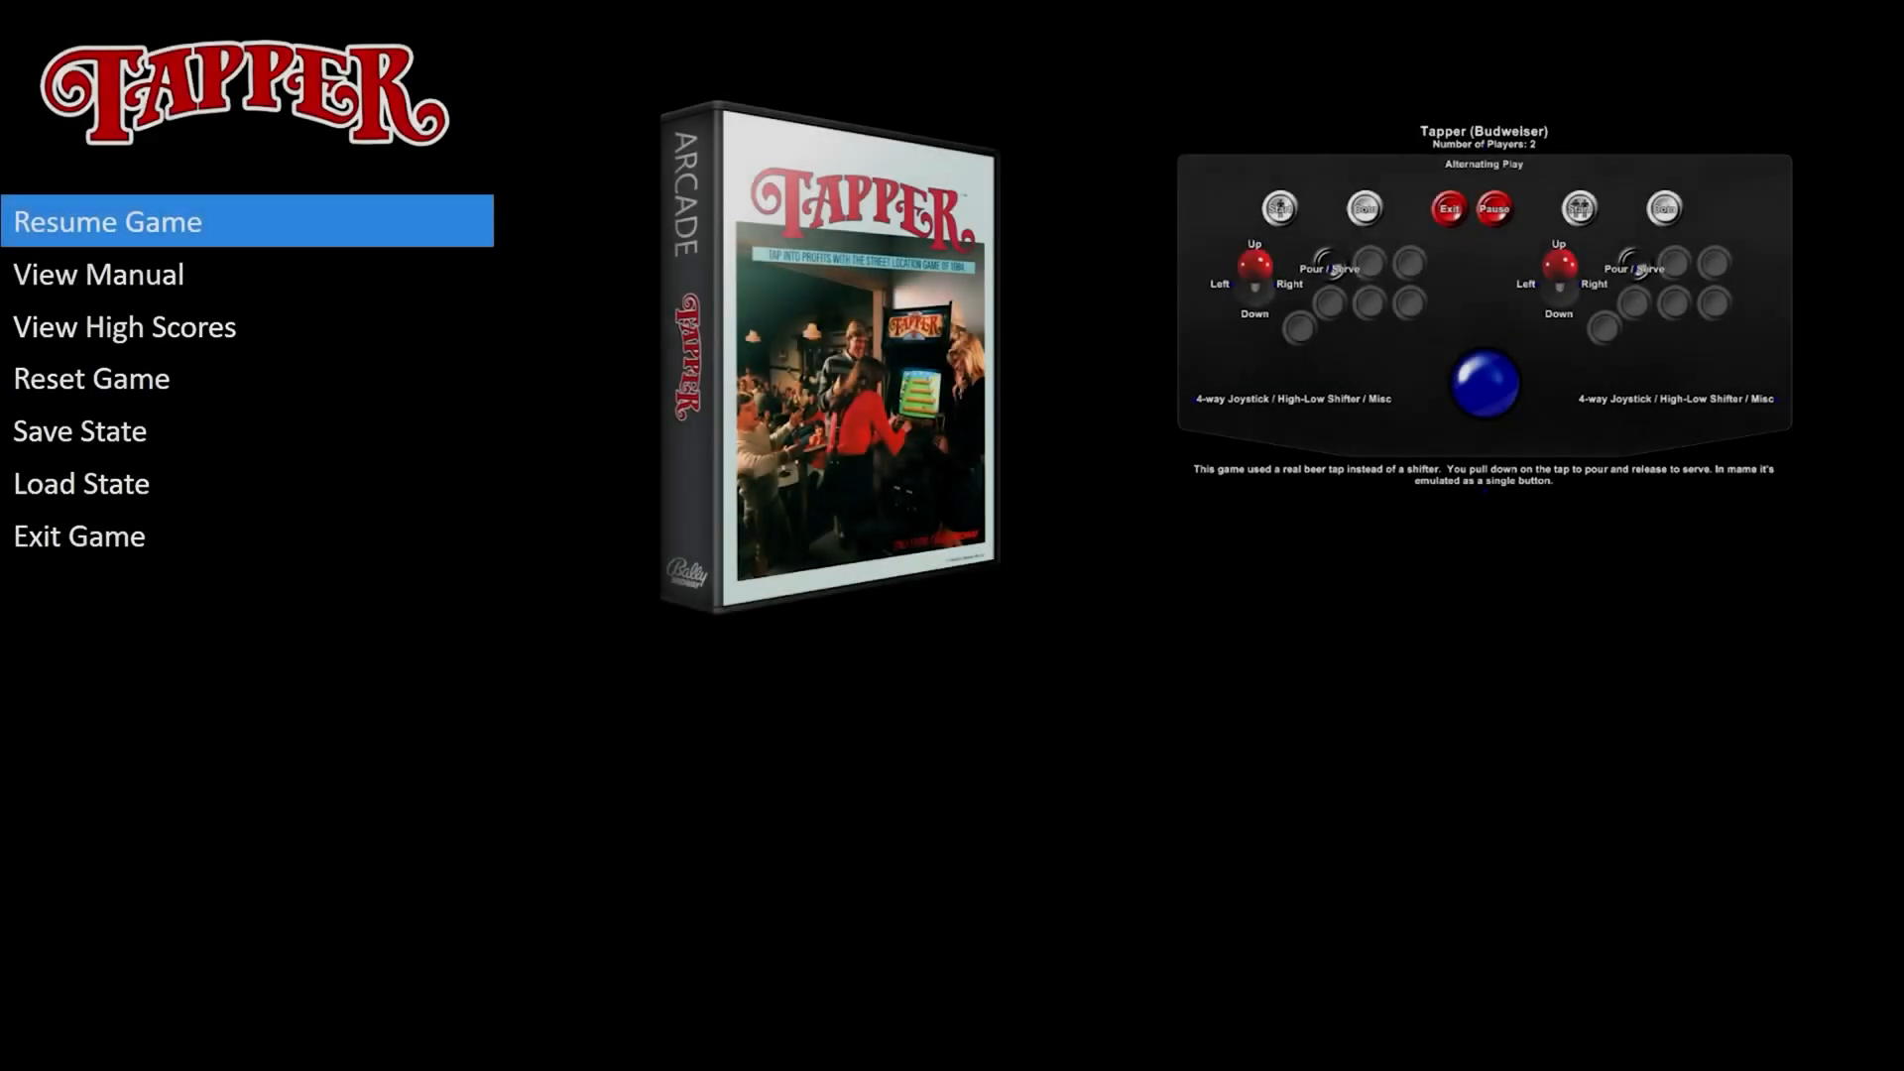
key("Down")
key("Down")
key("Down")
key("Down")
key("Down")
key("Return")
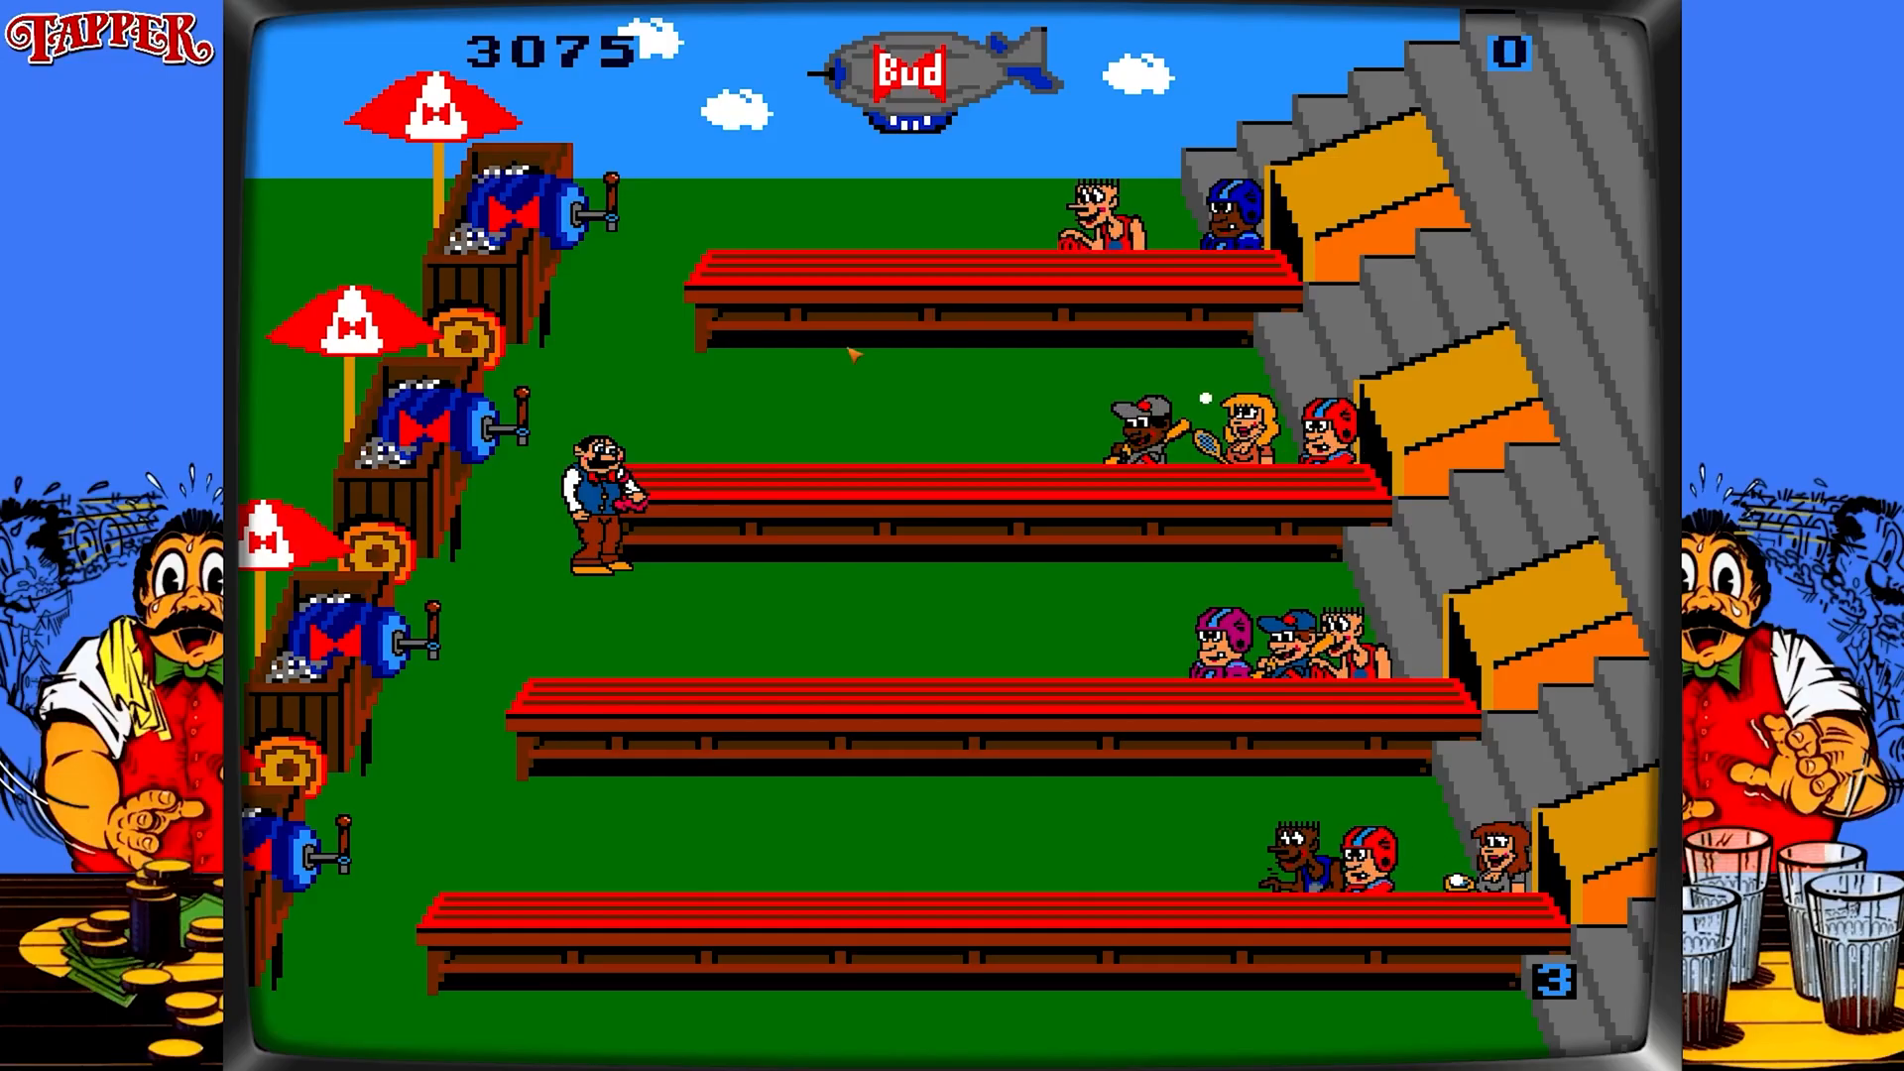
key("Up")
key("ctrl")
key("ctrl")
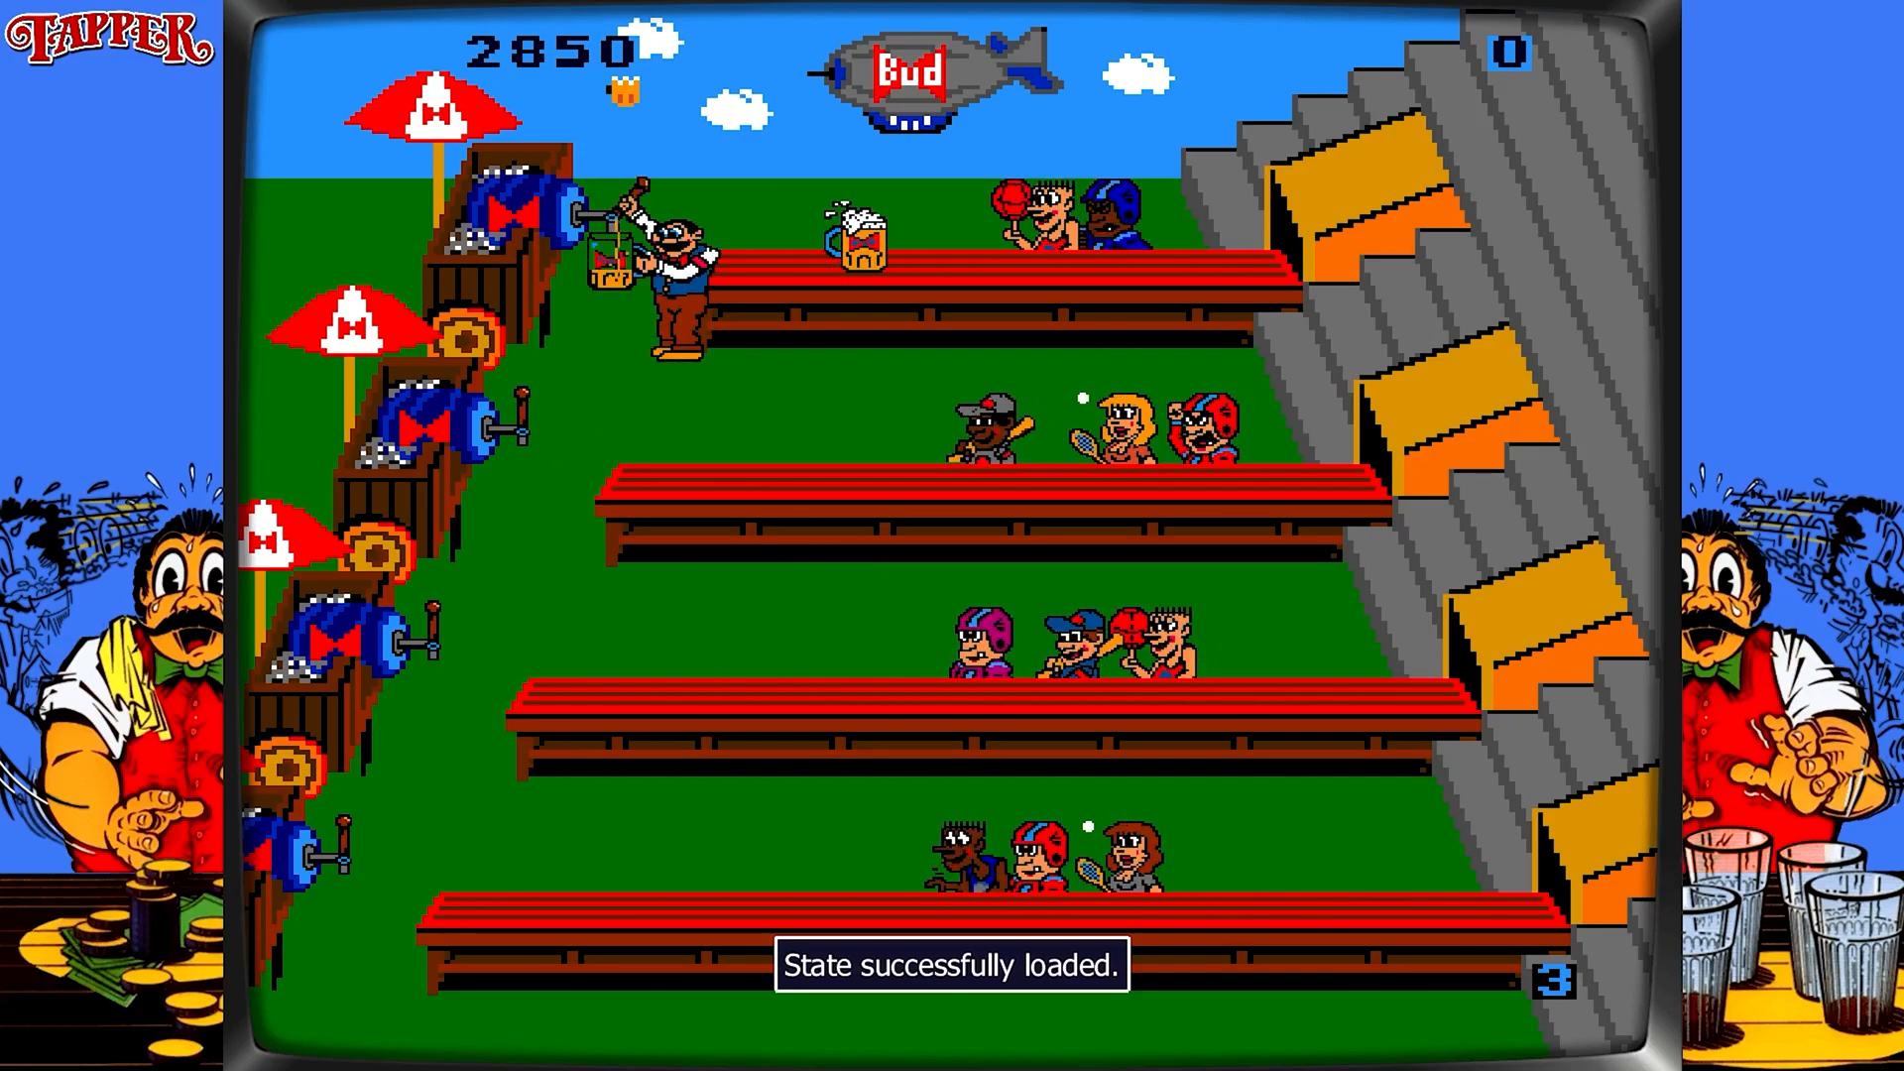
key("Up")
key("ctrl")
key("ctrl")
key("ctrl")
key("ctrl")
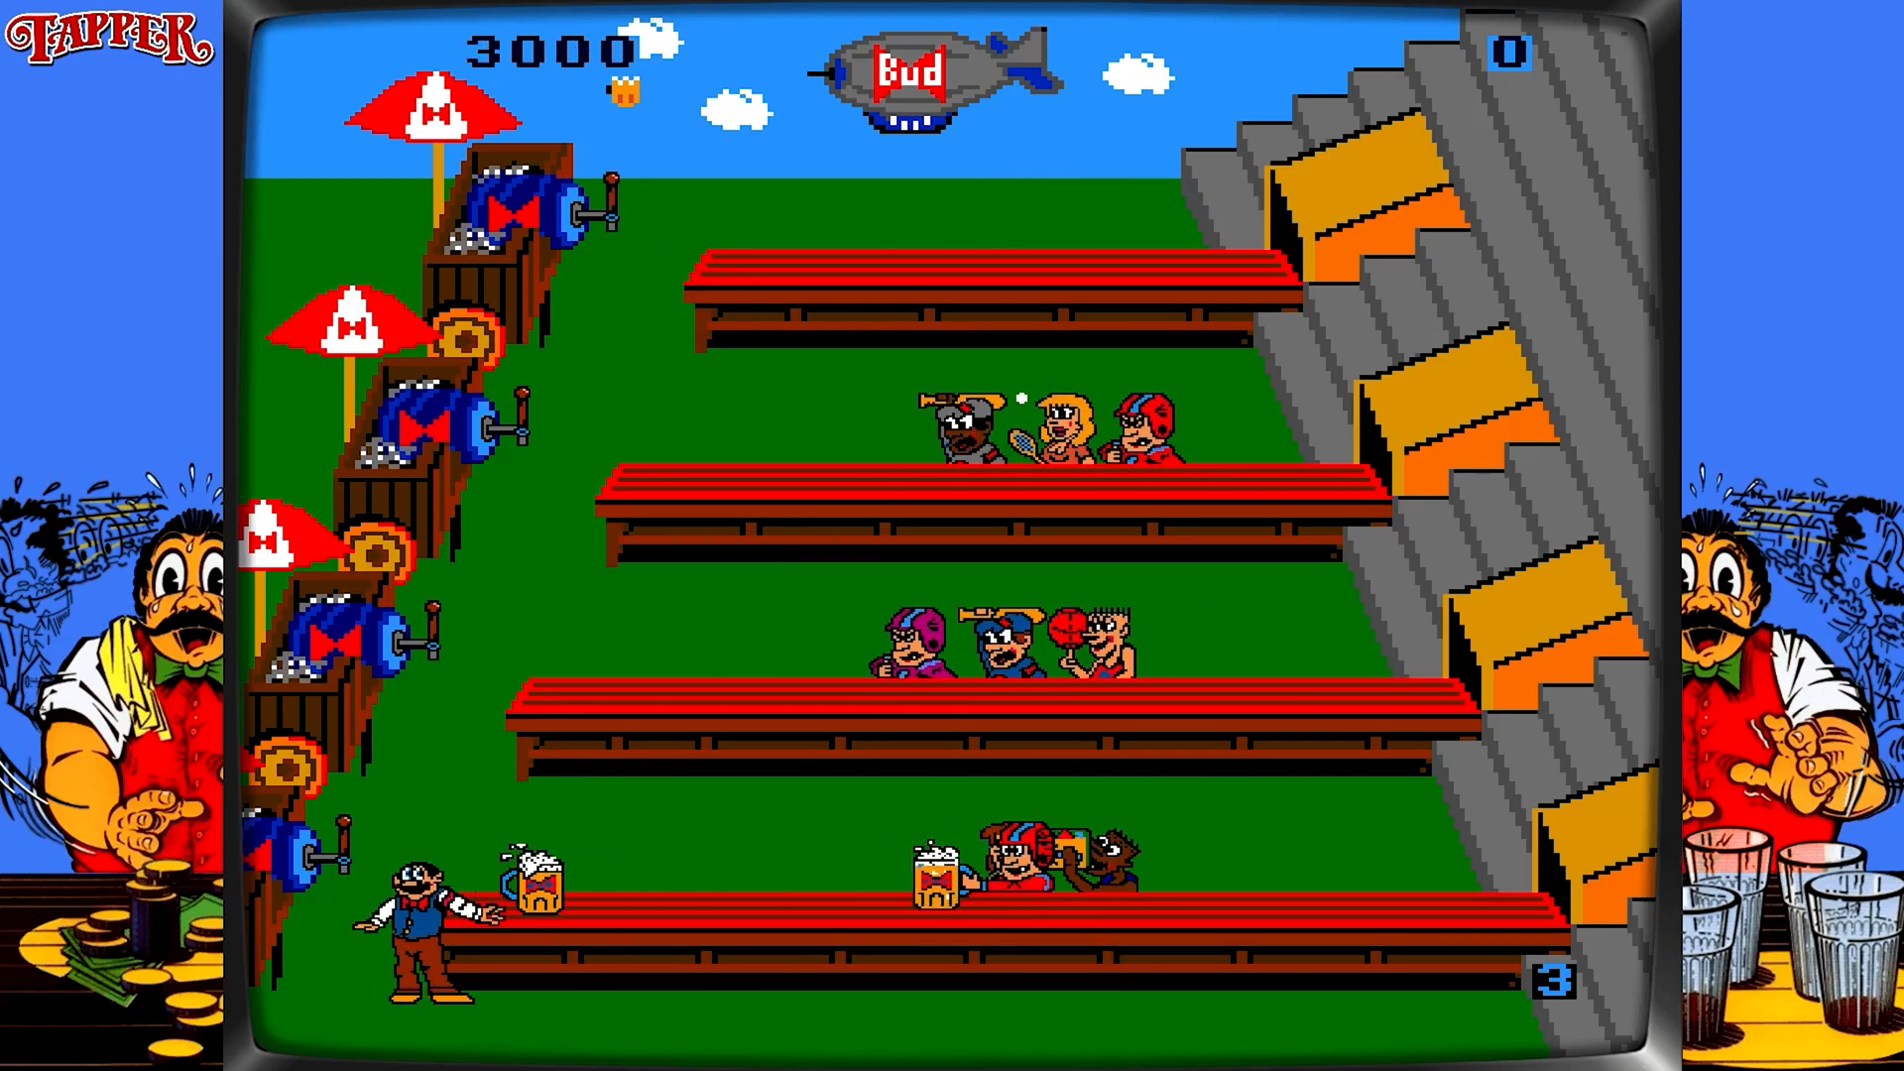
key("Escape")
key("Down")
key("Down")
key("Down")
key("Down")
key("Down")
key("Down")
key("Return")
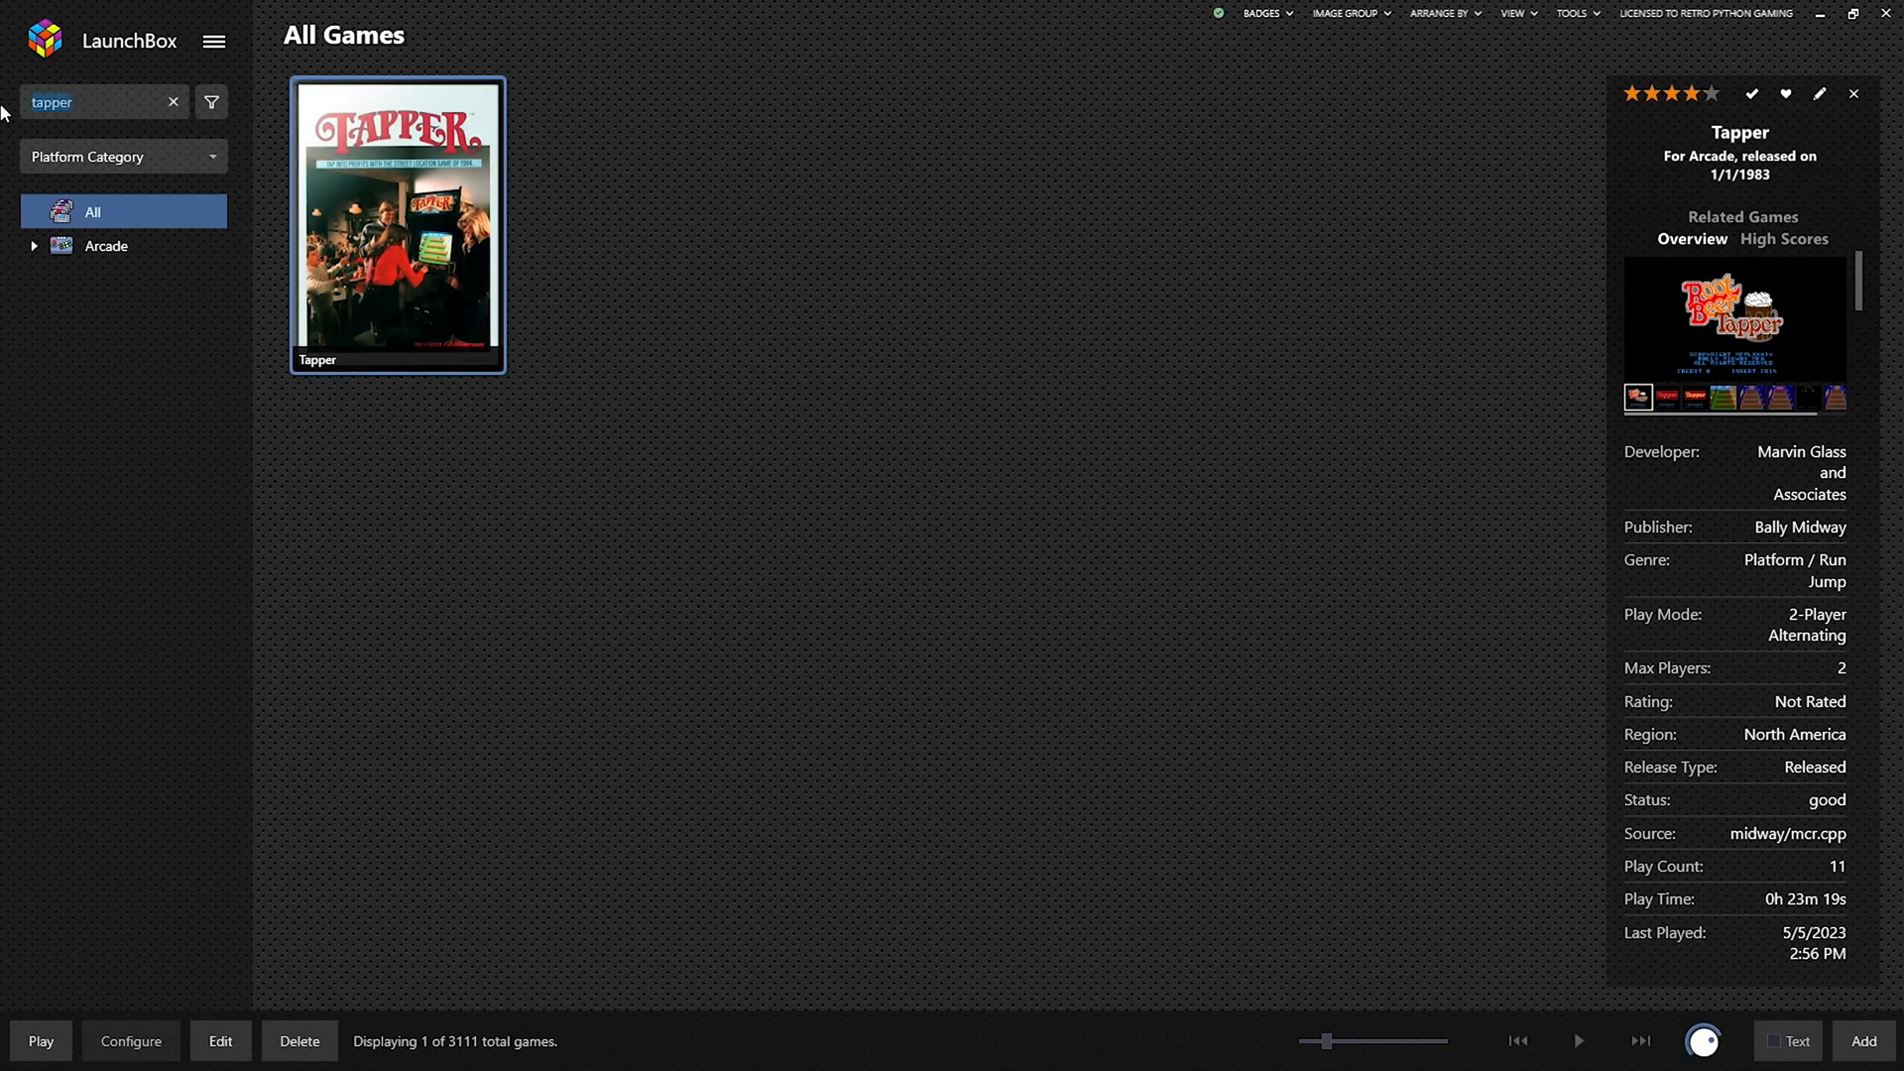
Search the library for 'puc' and view Pac-Man's community high score leaderboard.
type("puc")
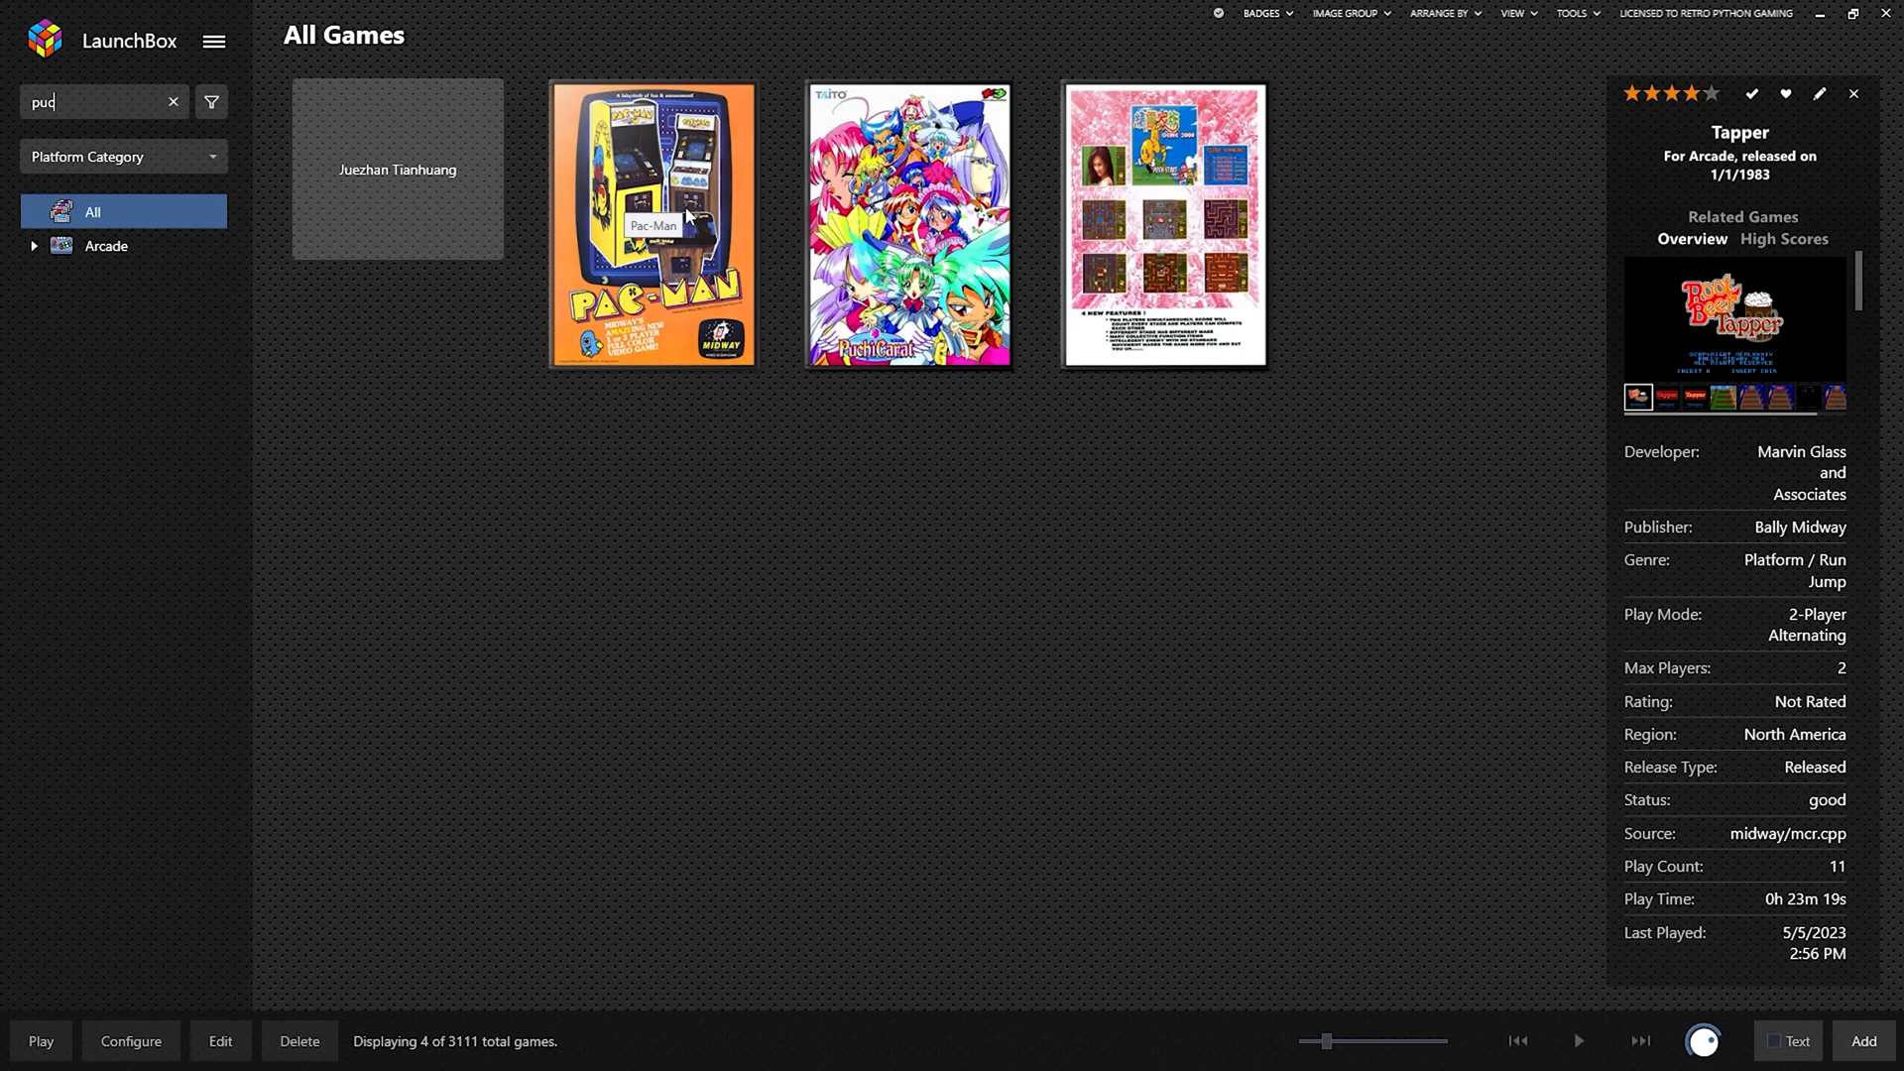
right_click(687, 216)
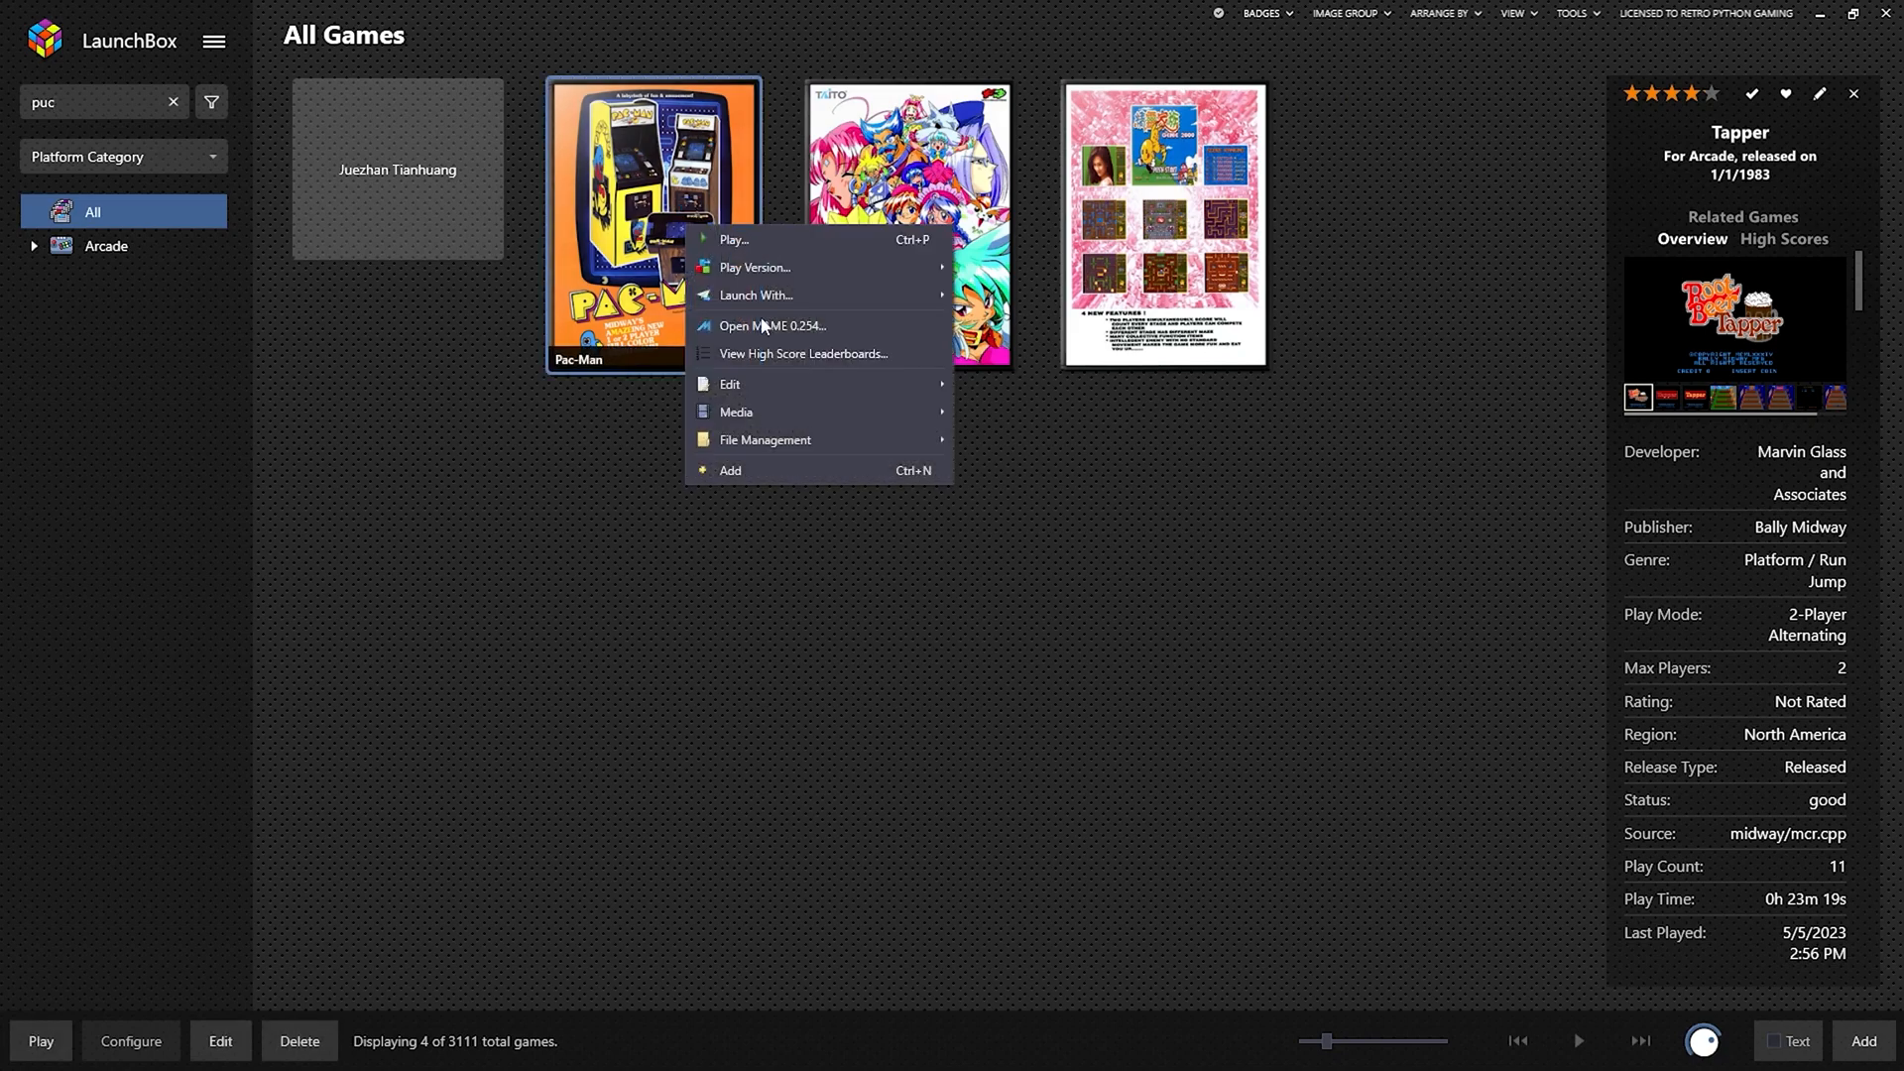
left_click(759, 355)
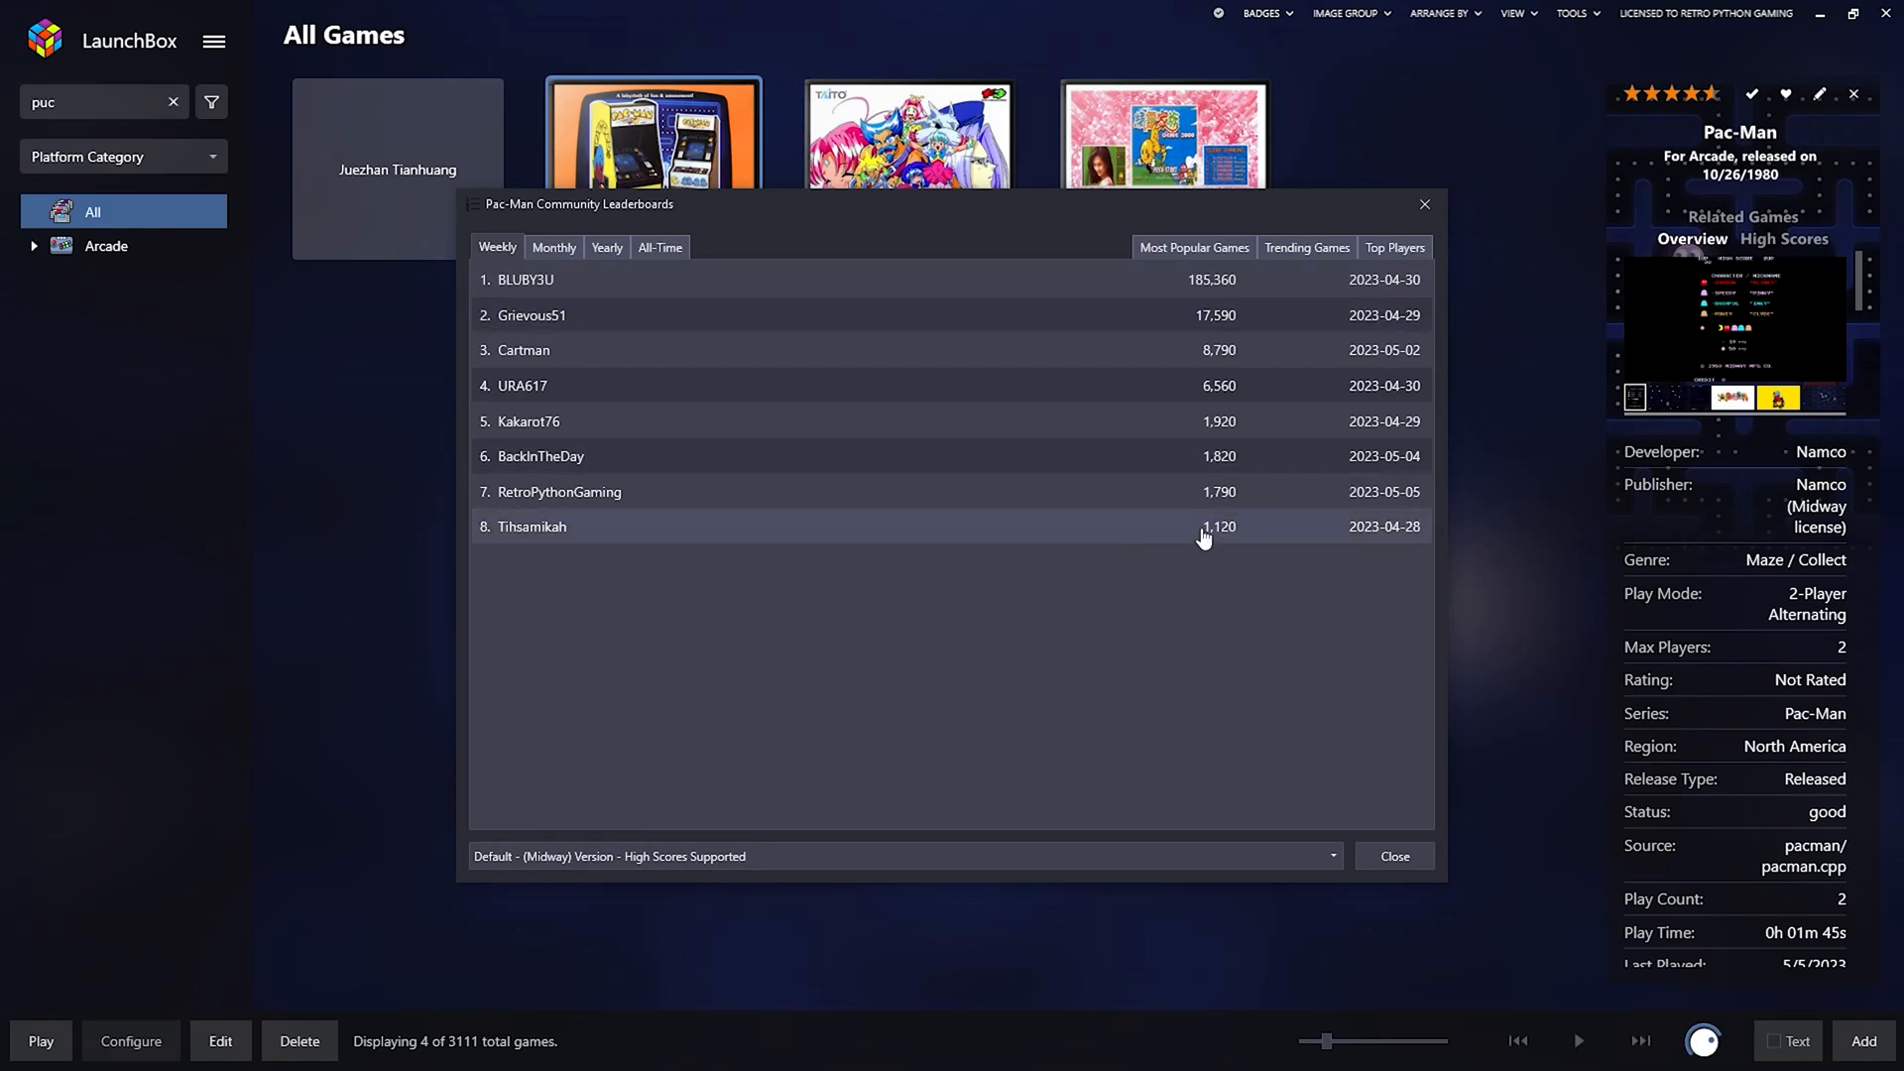
left_click(1394, 857)
Launch the Midway version of Pac-Man.
right_click(688, 249)
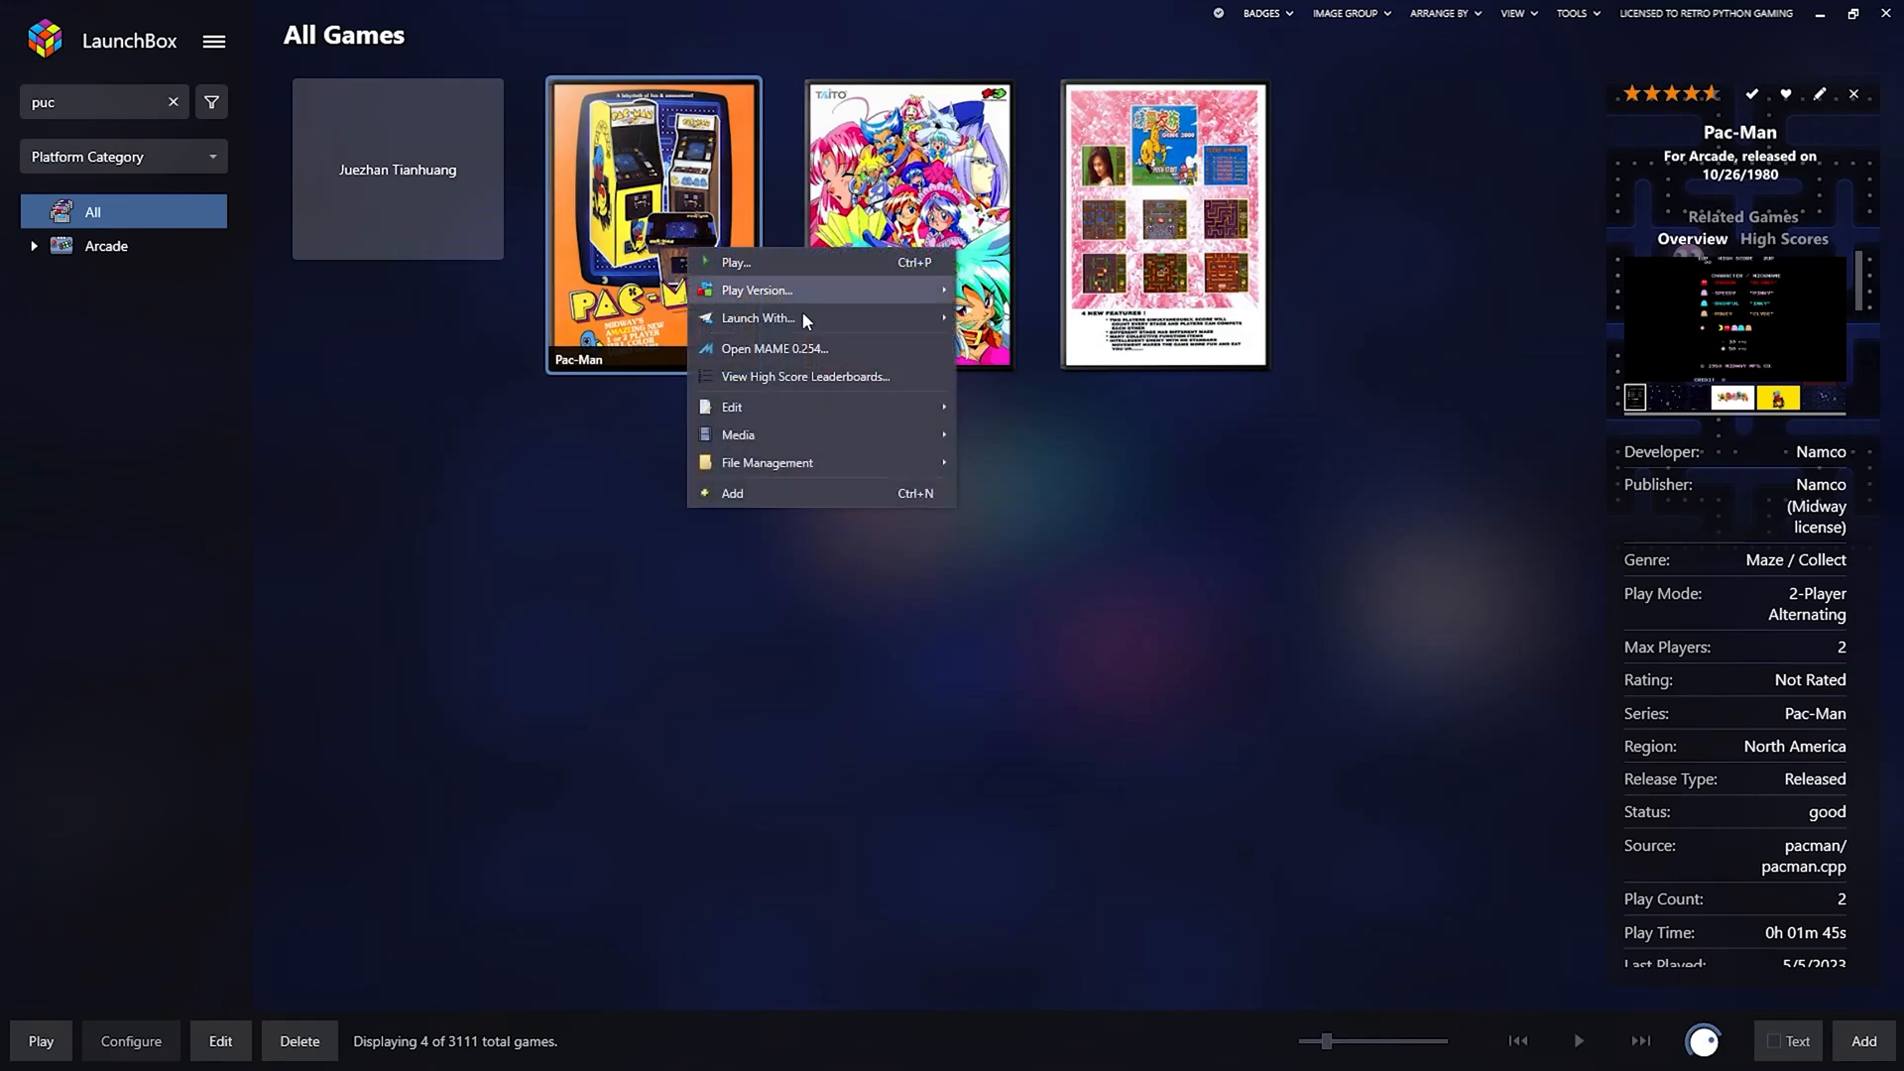
mouse_move(826, 290)
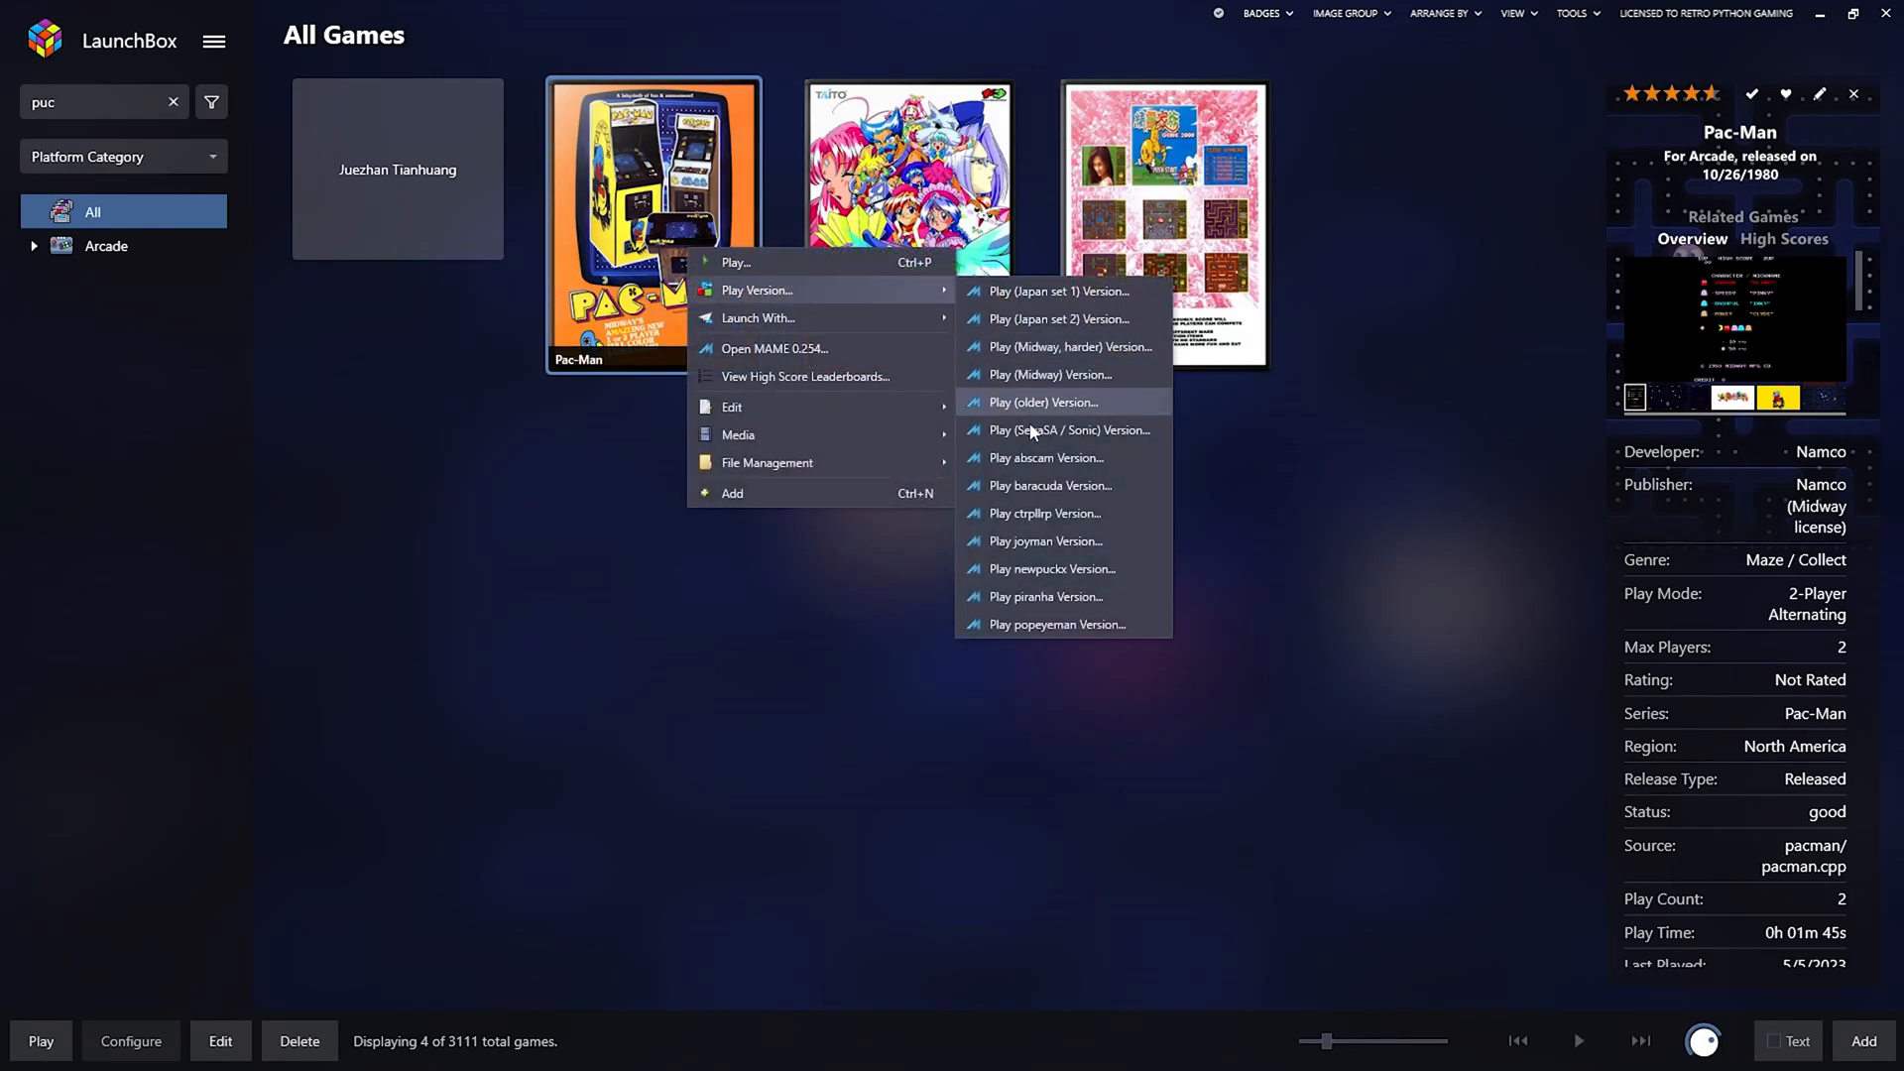
left_click(1050, 375)
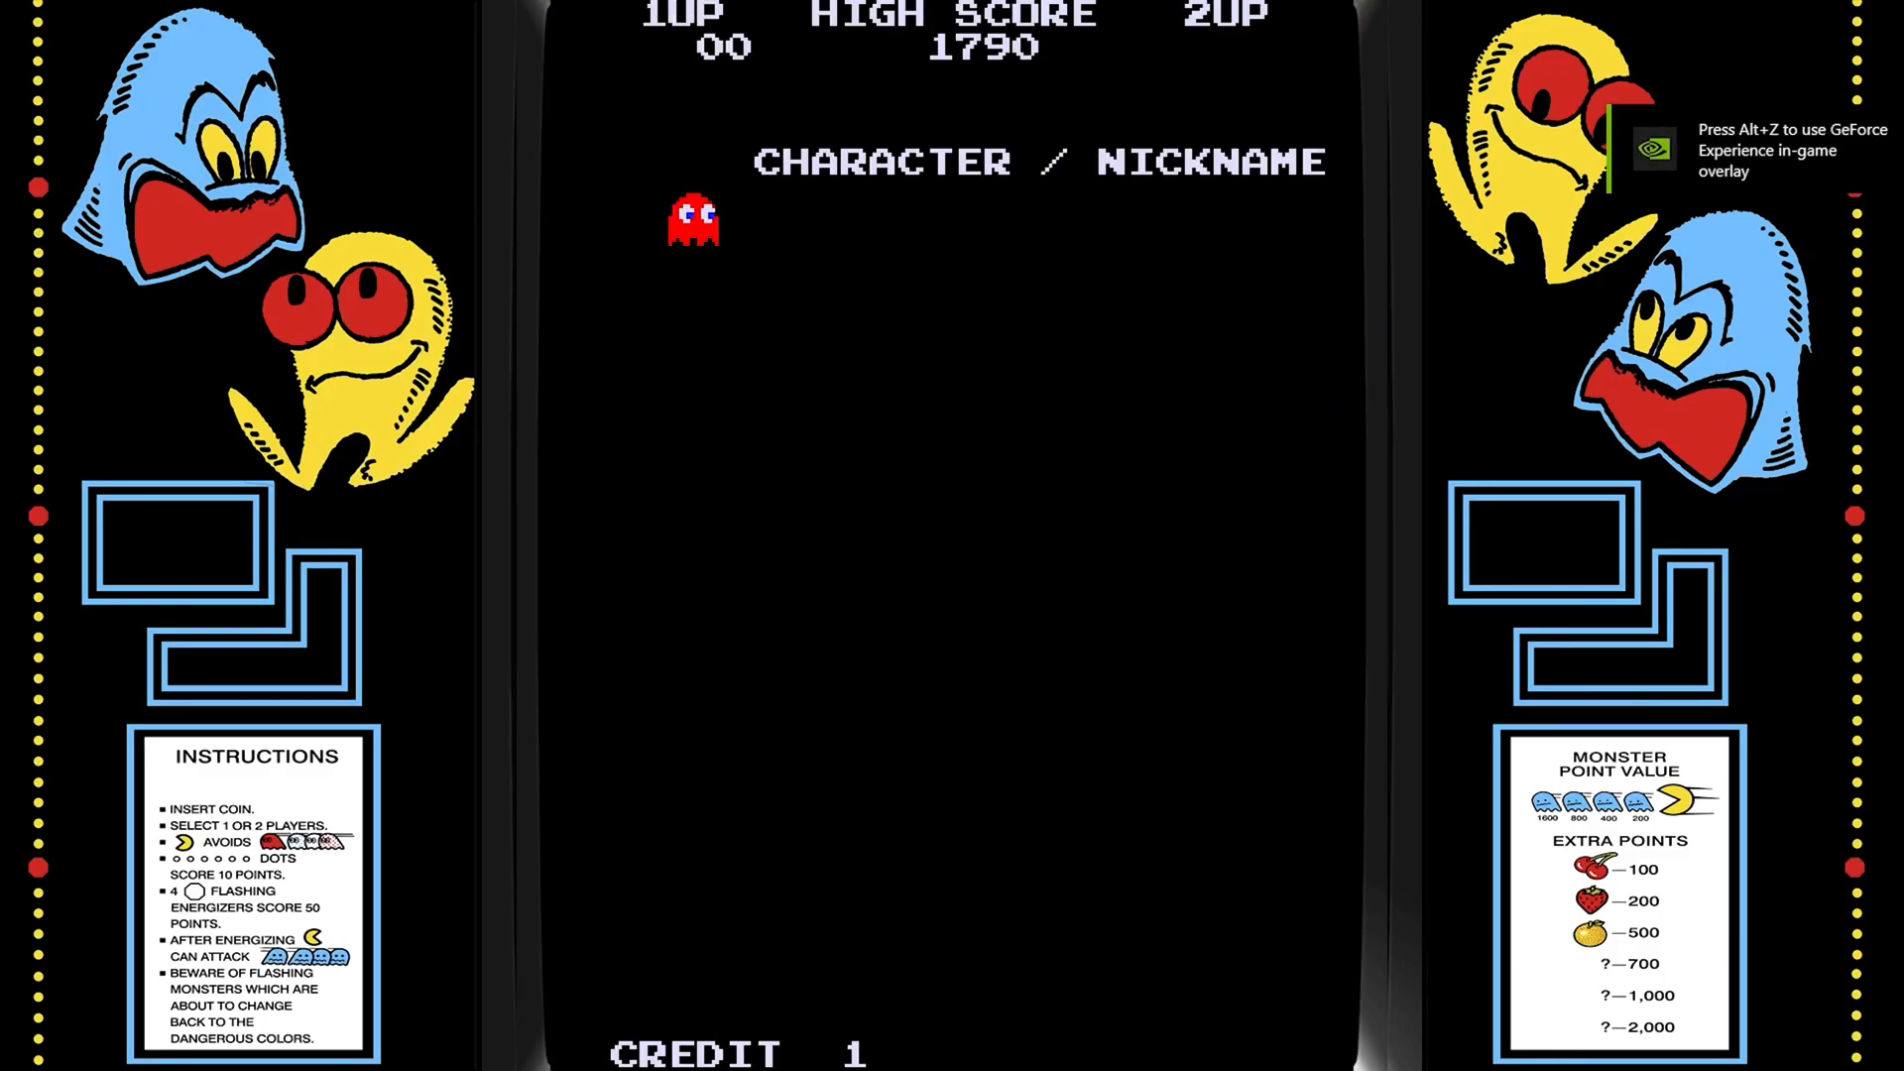
Insert a credit, start a one-player game, and eat the top-right energizer, a blue ghost and dots.
key("5")
key("5")
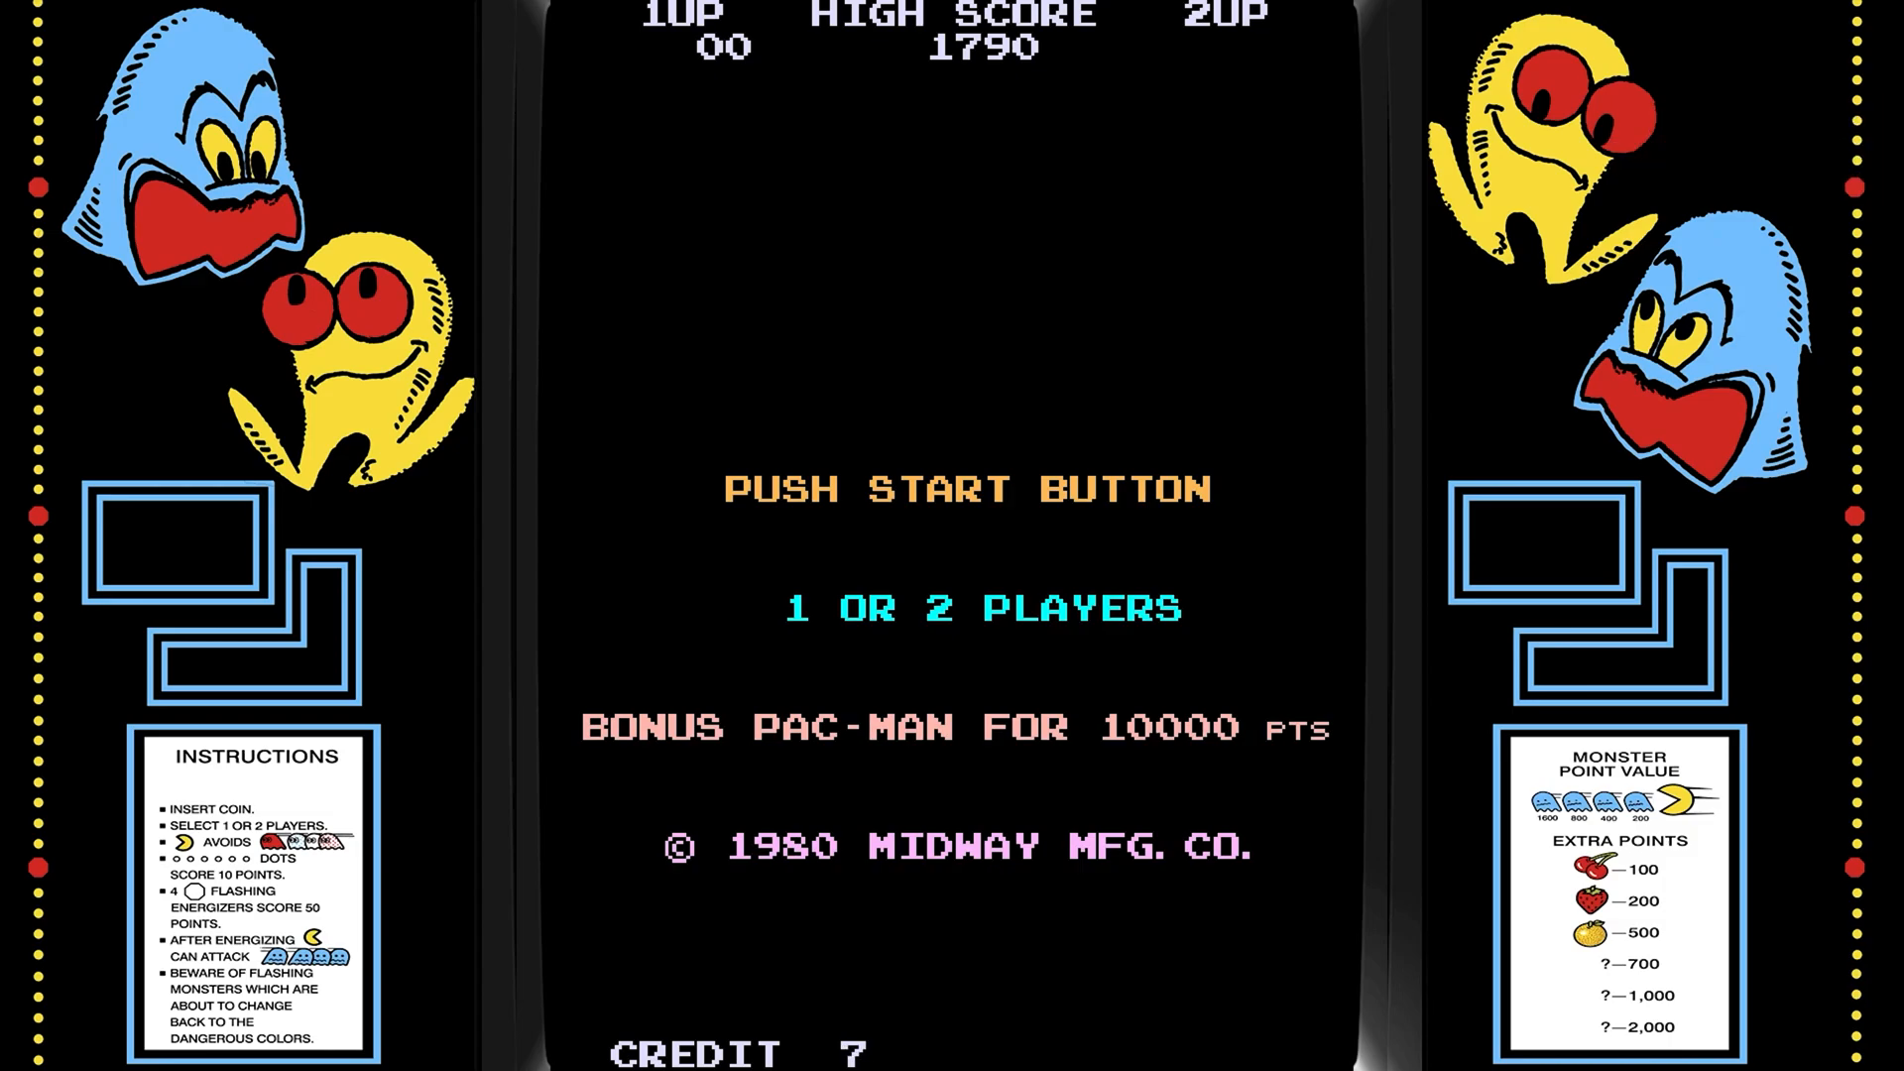
key("1")
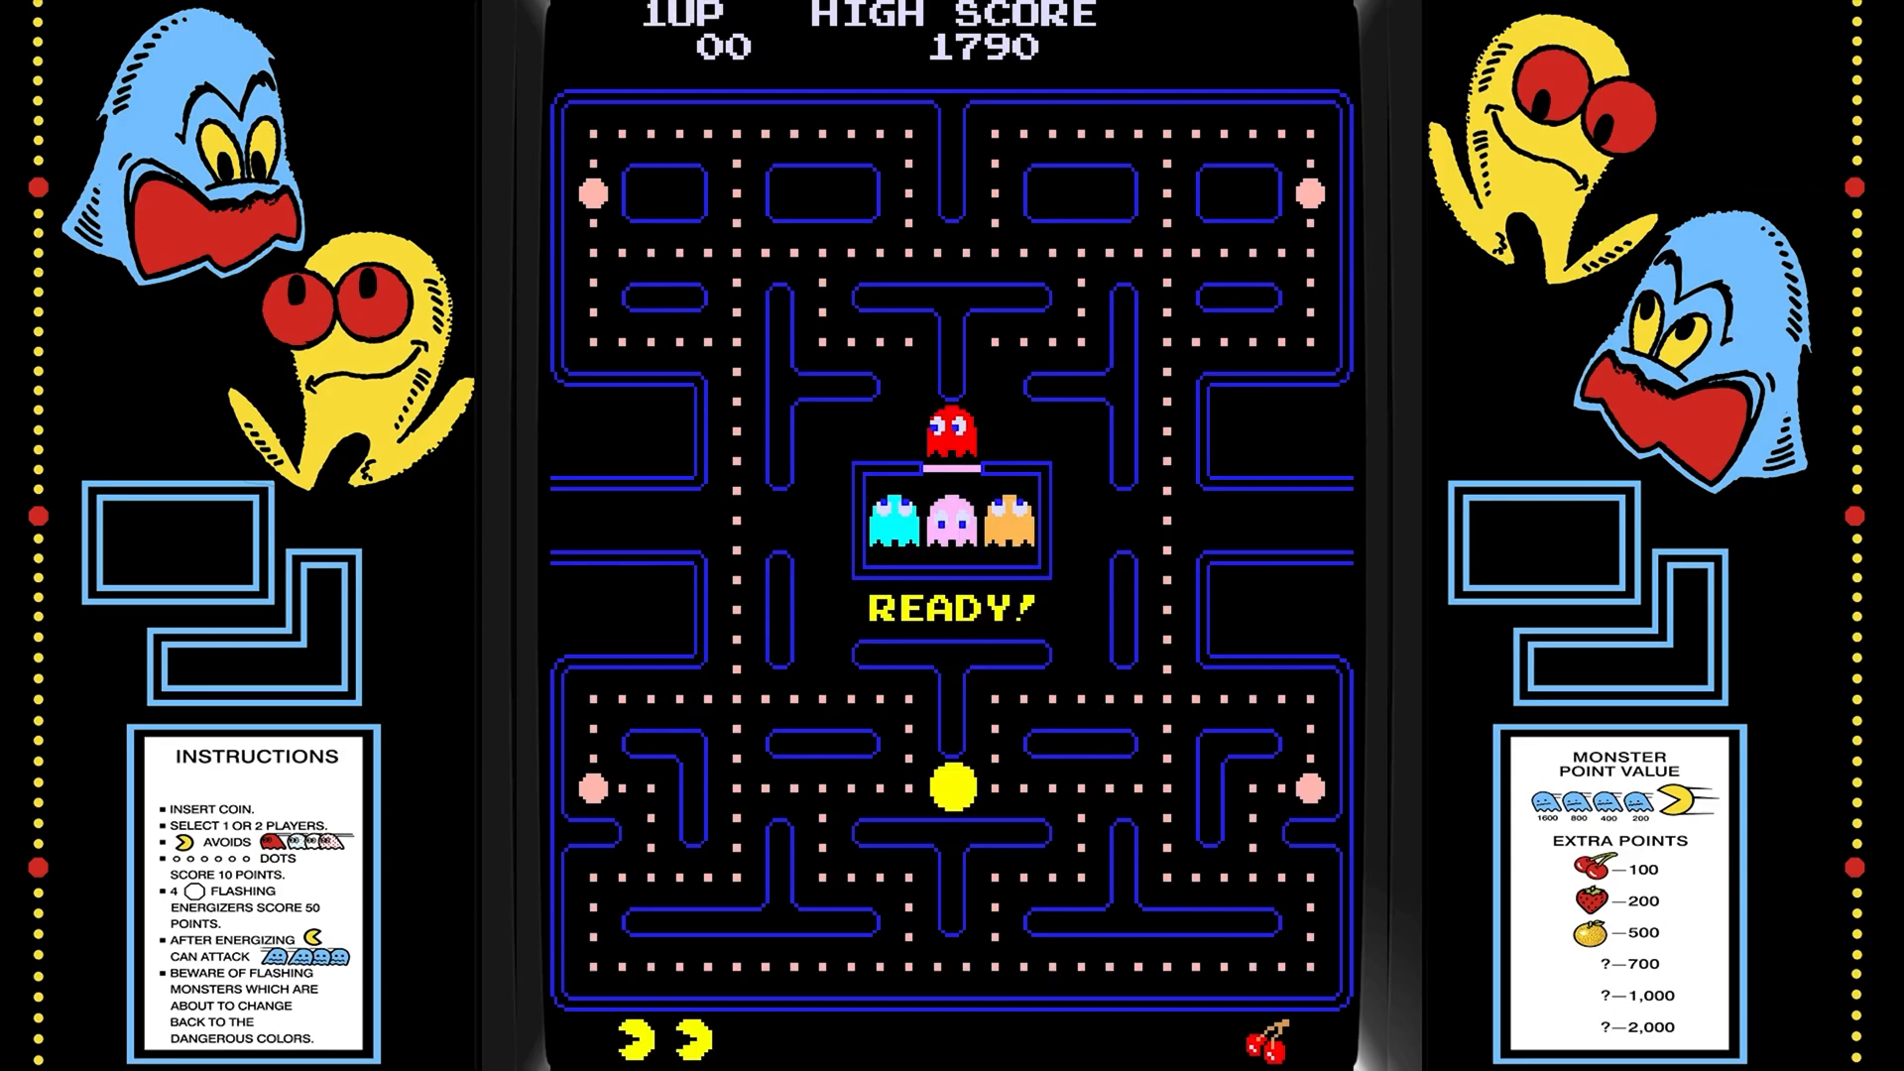
key("Right")
key("Up")
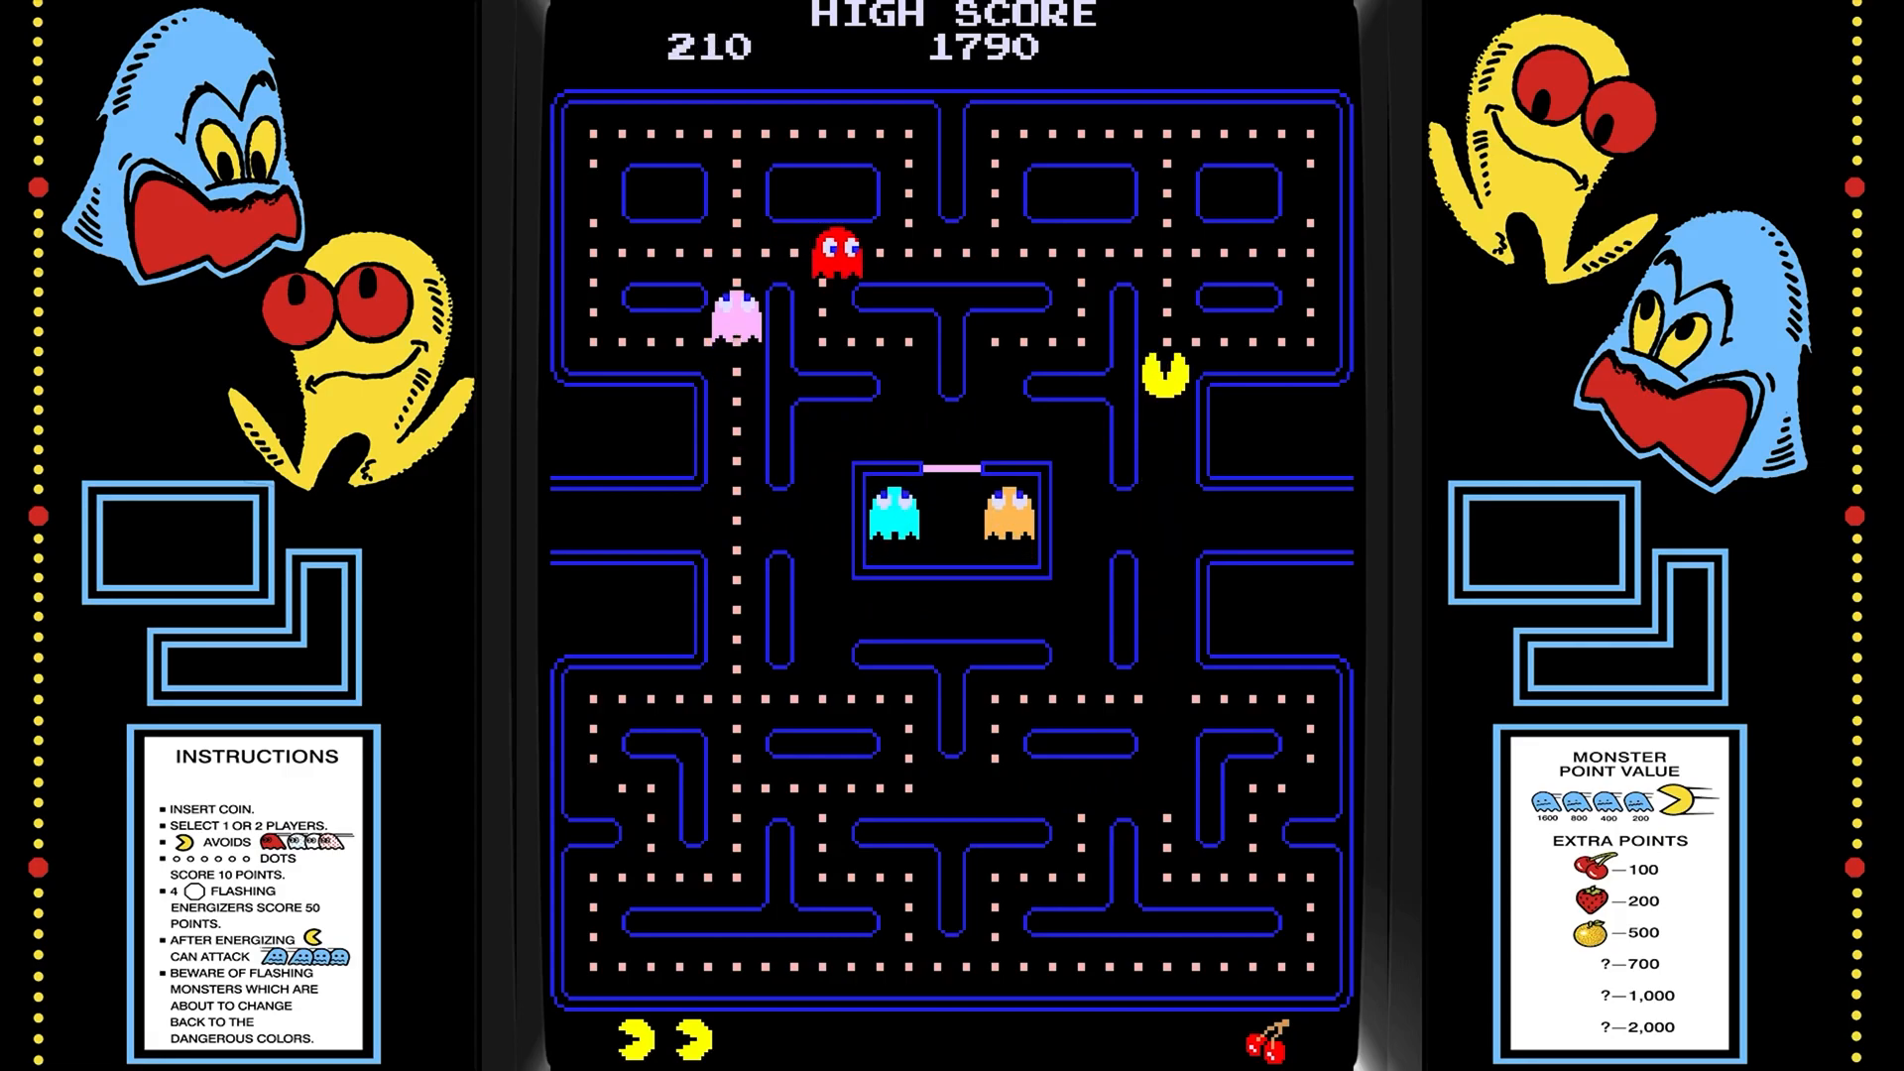
key("Right")
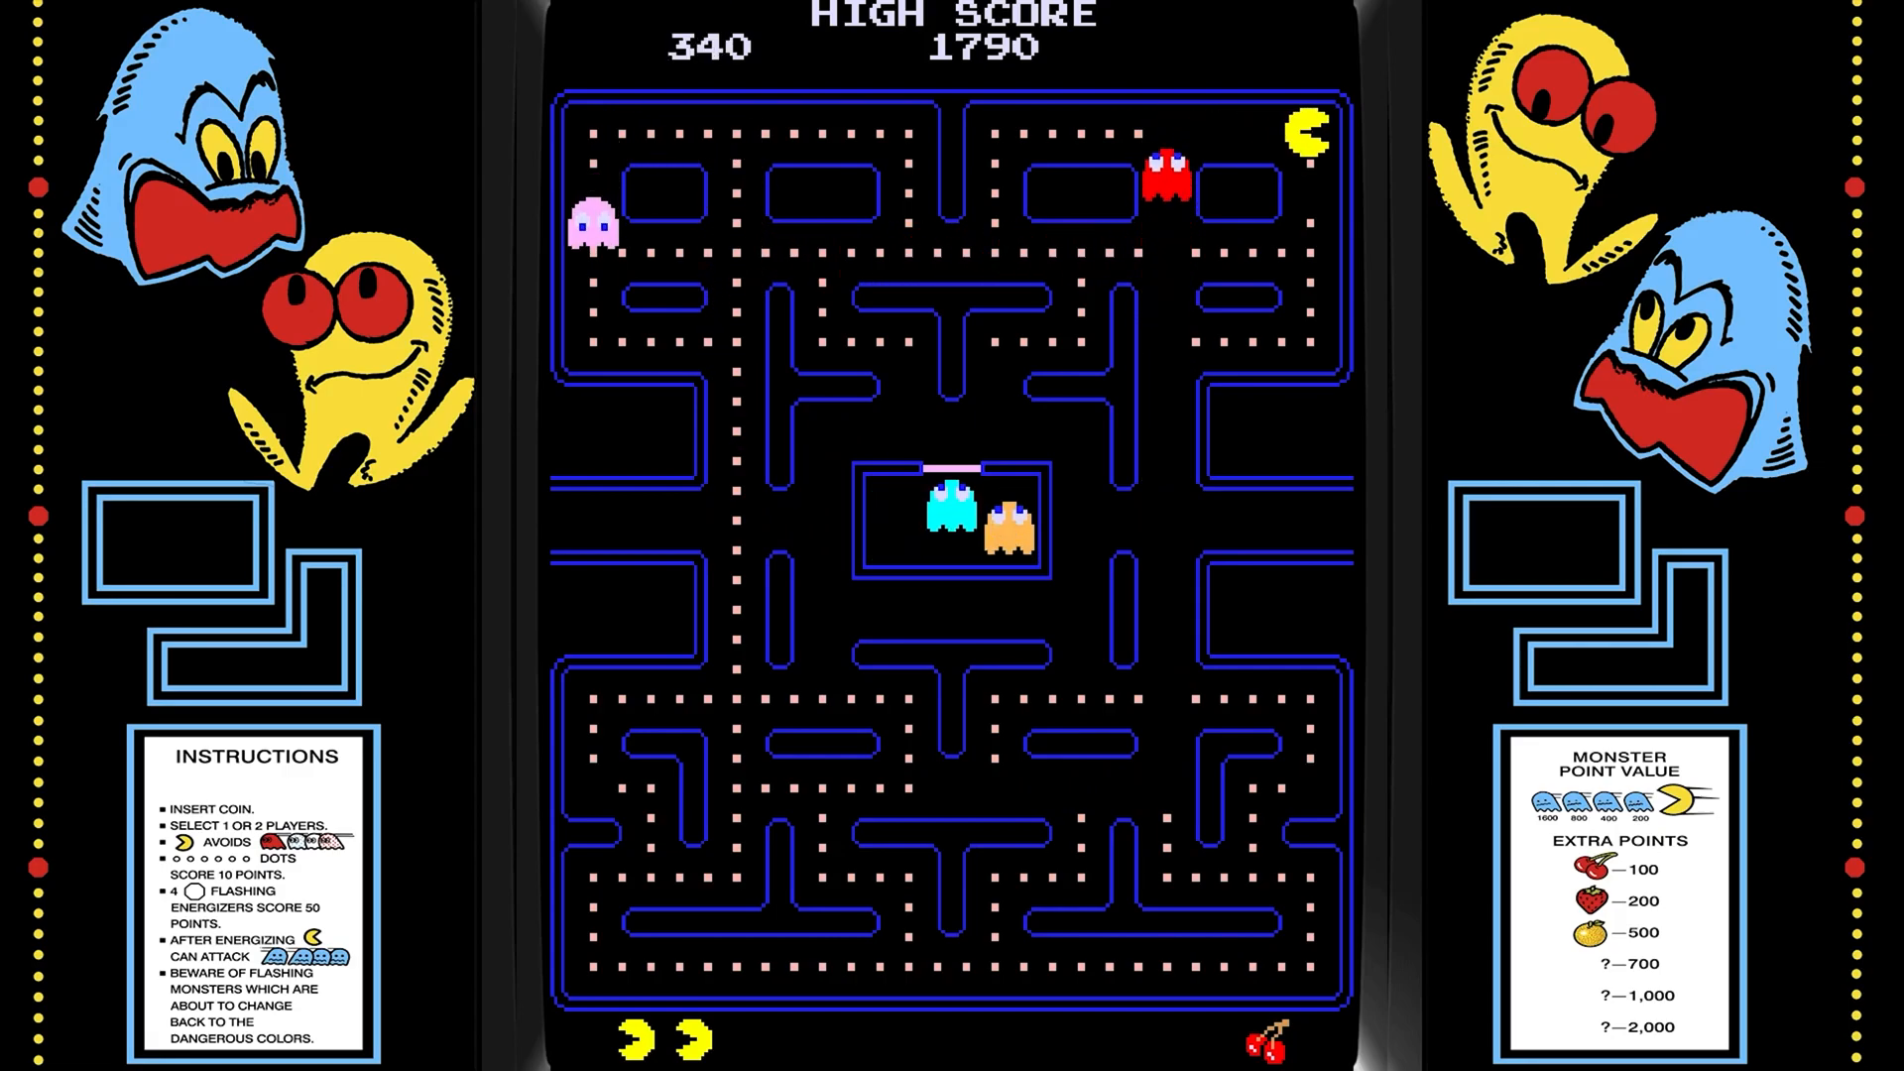
key("Down")
key("Up")
key("Left")
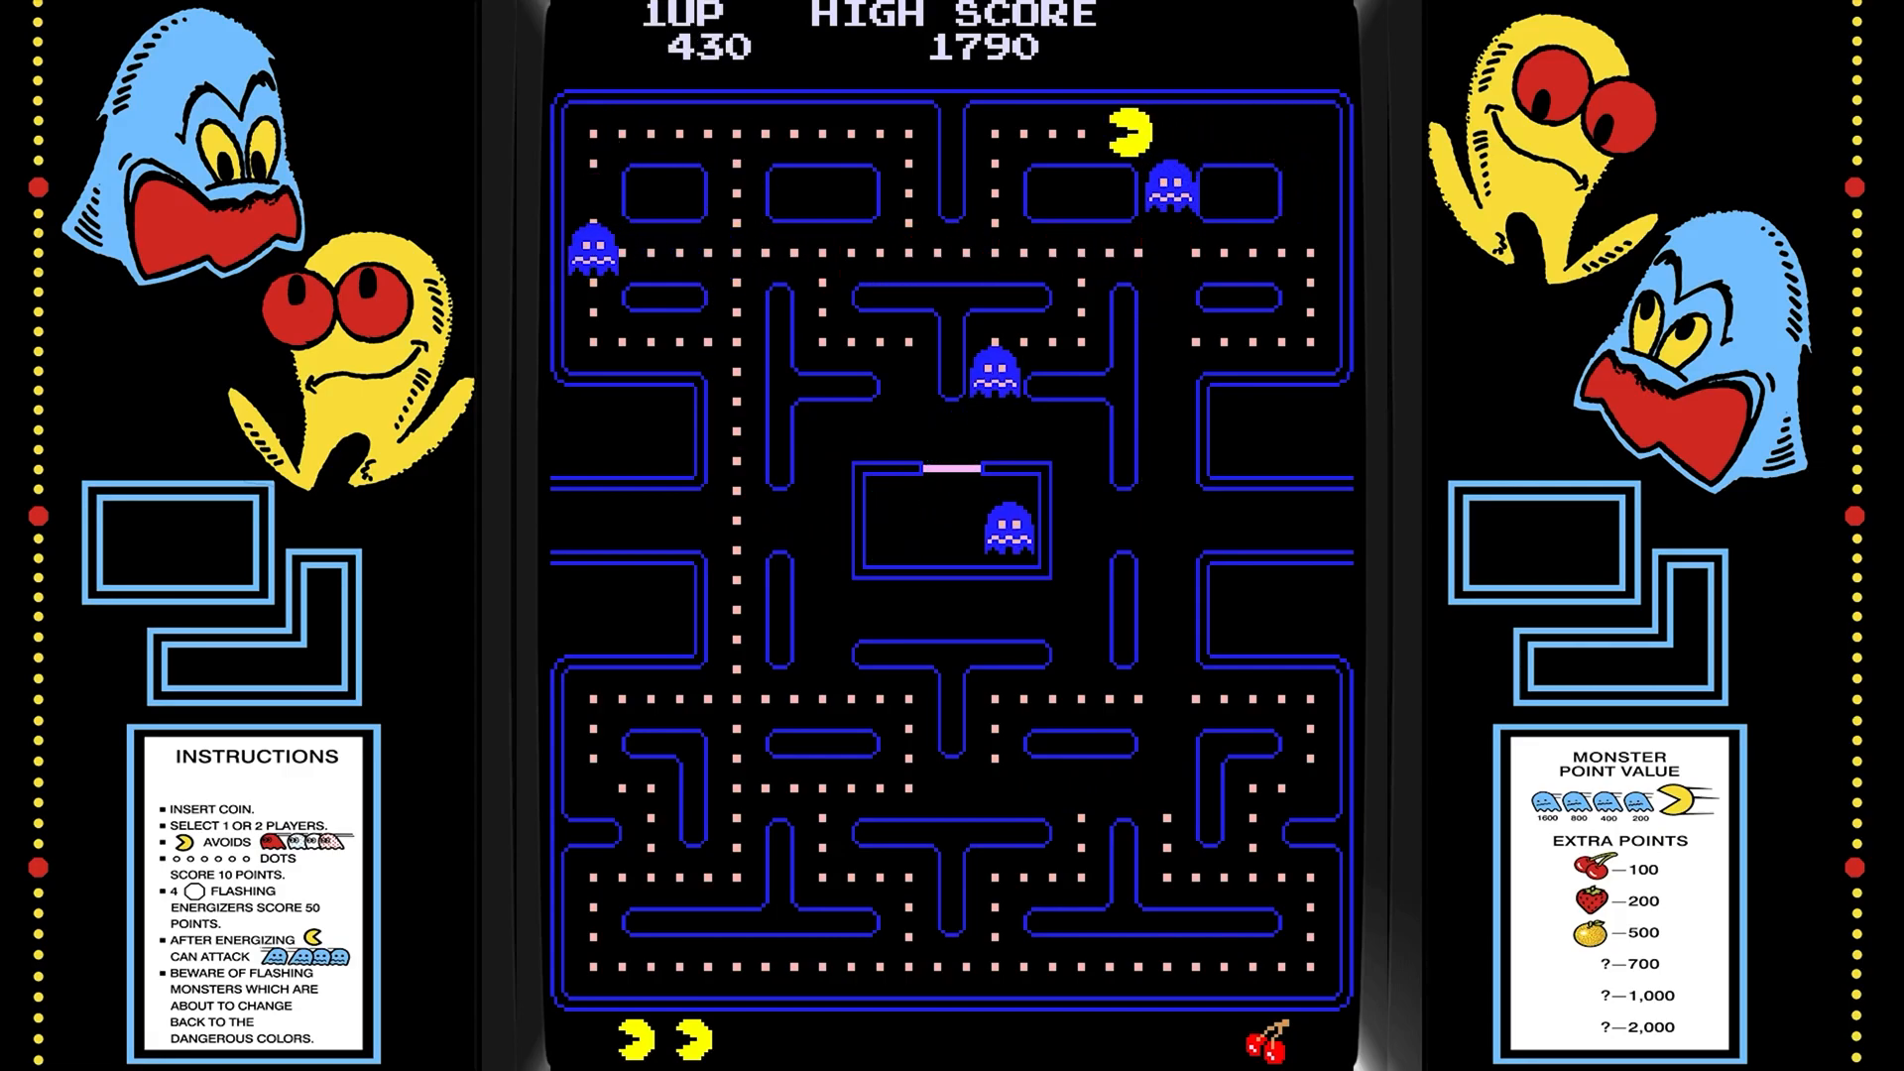
key("Down")
key("Right")
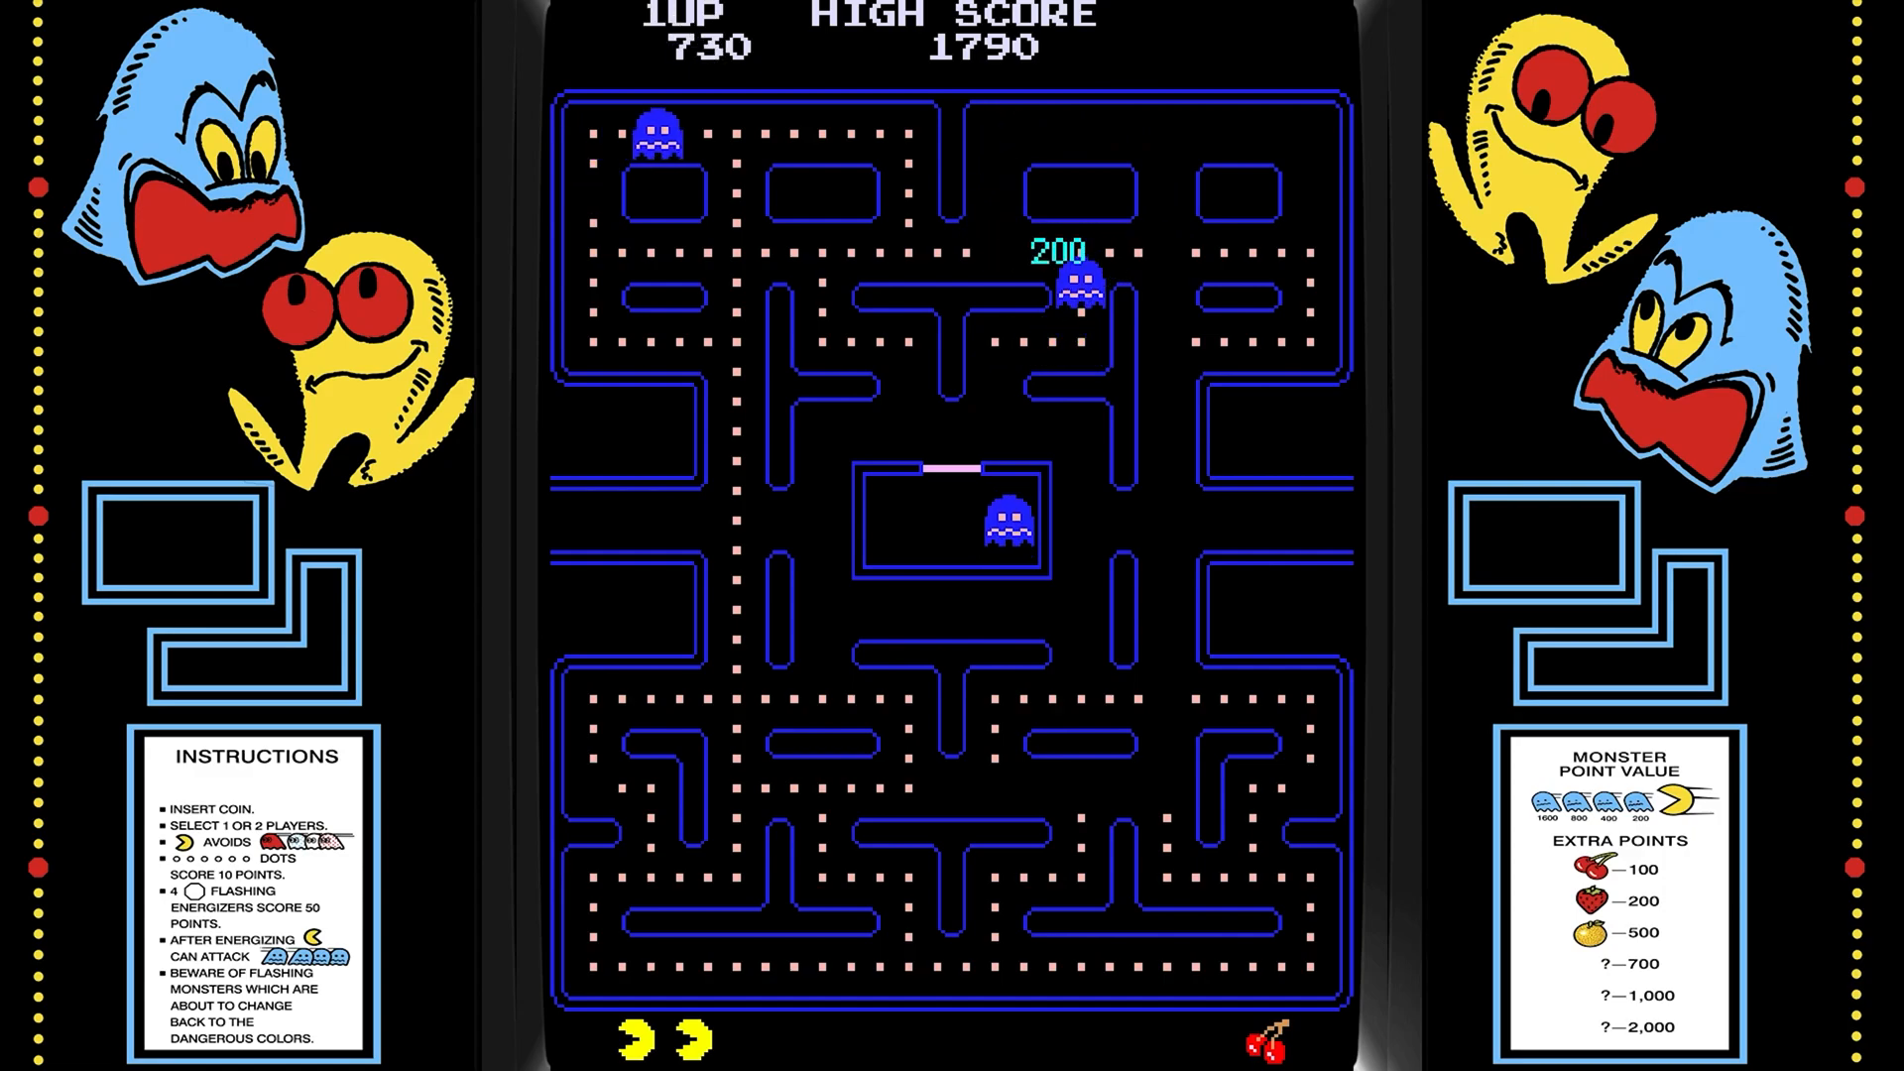
key("Left")
key("Down")
key("Right")
key("Down")
key("Left")
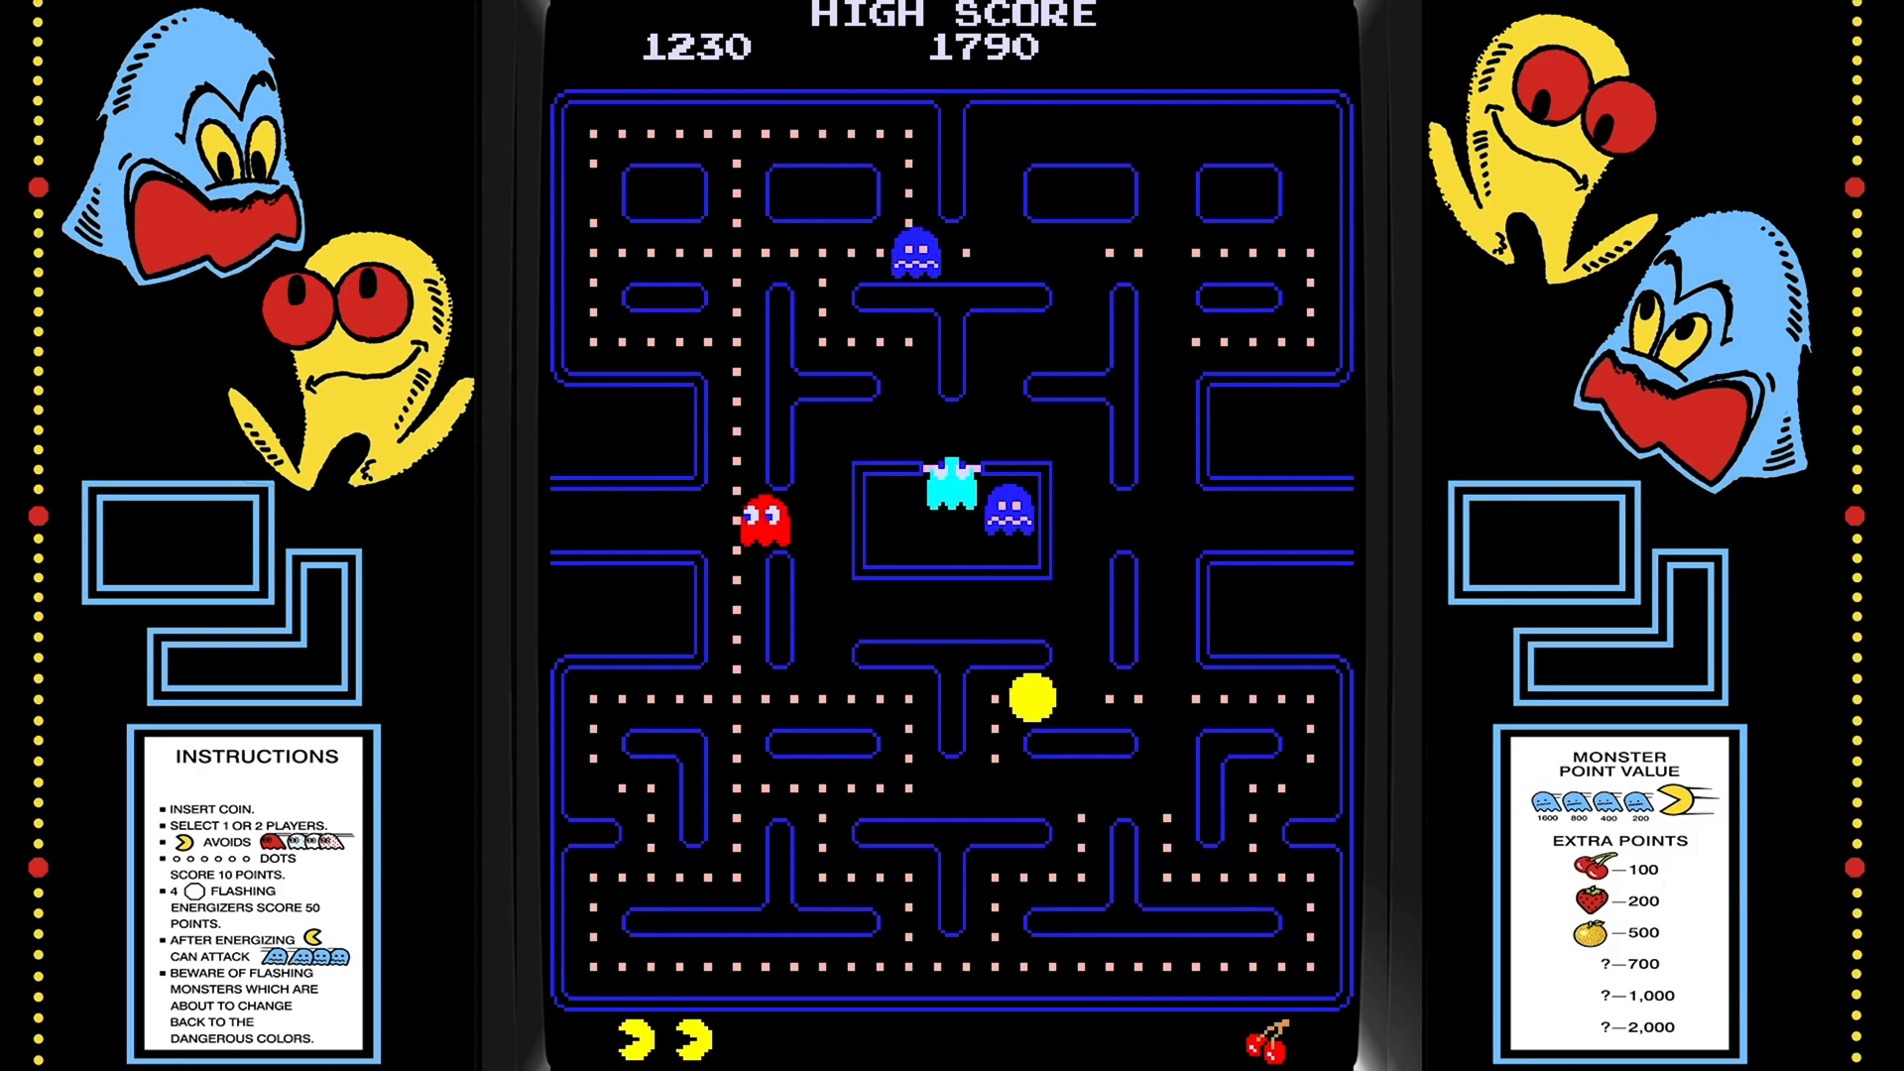
key("Down")
key("Right")
key("Down")
key("Left")
key("Down")
key("Right")
key("Up")
key("Left")
key("Up")
key("Right")
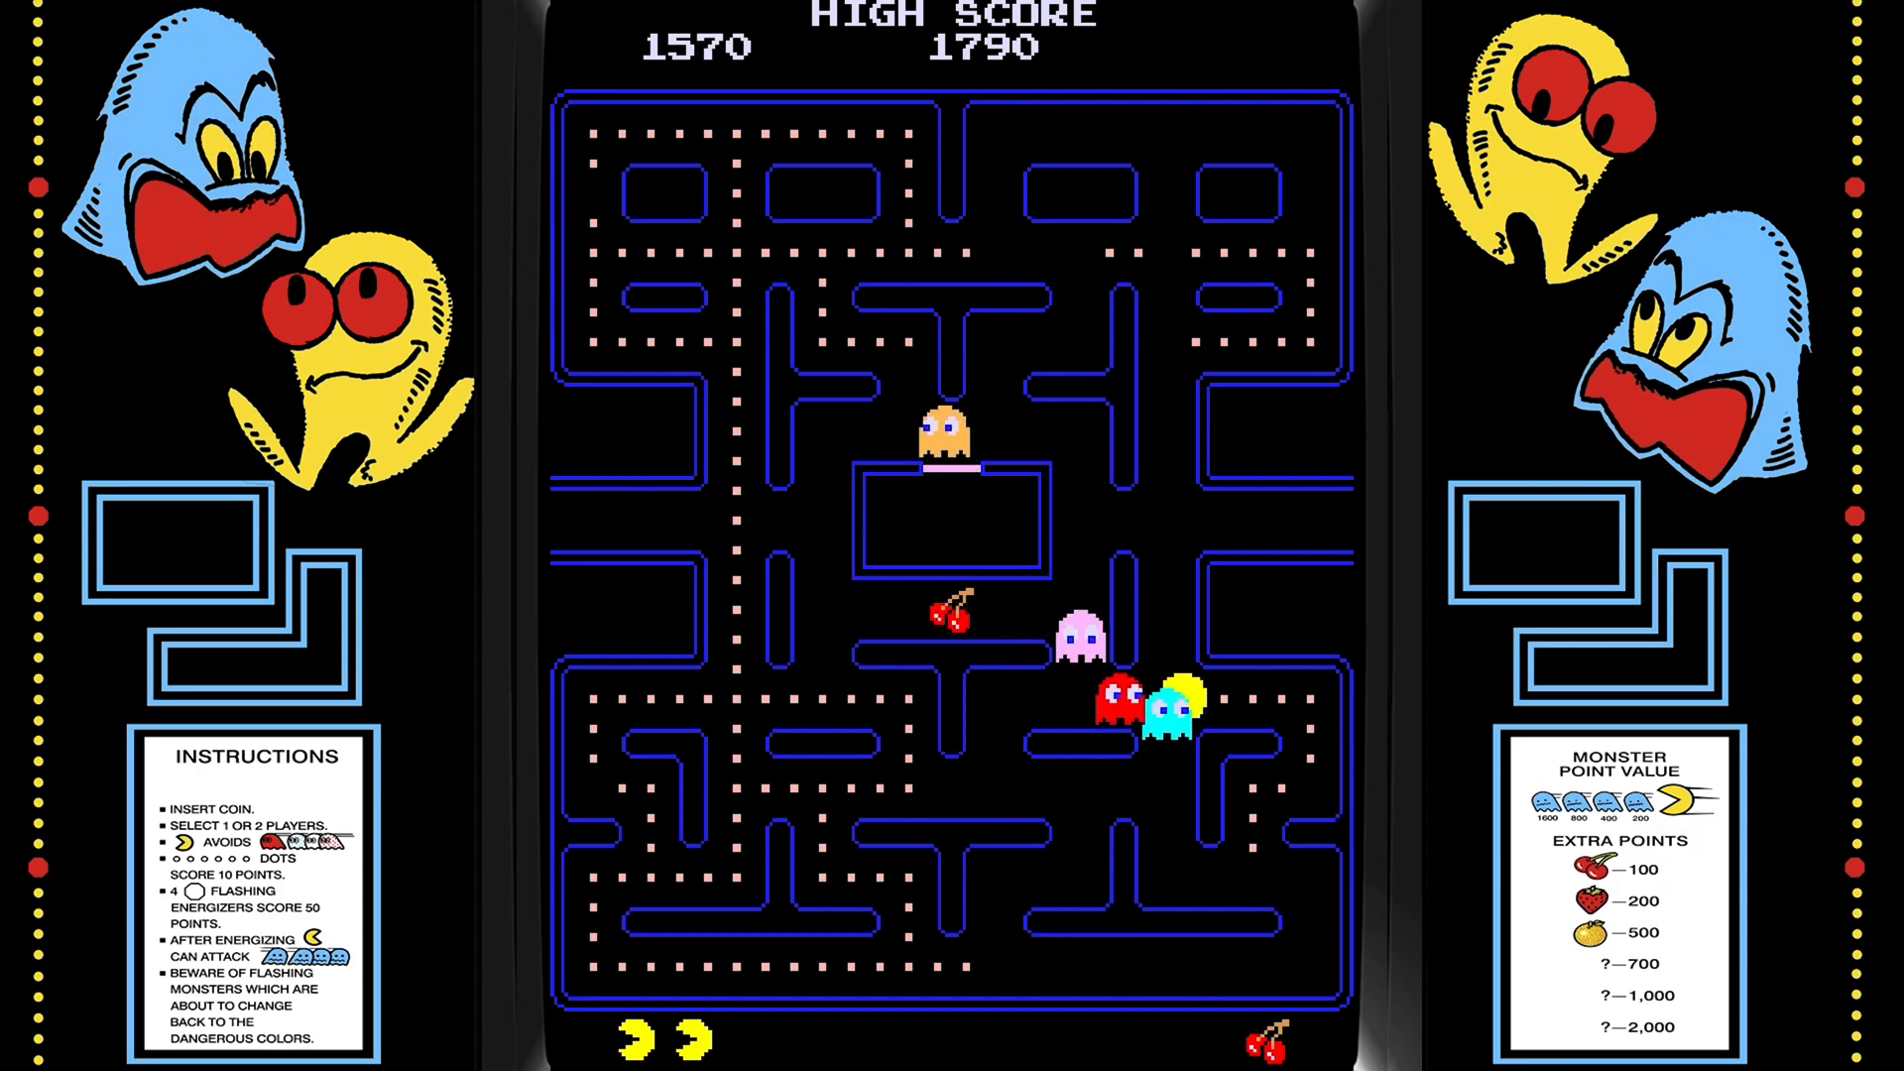
key("Down")
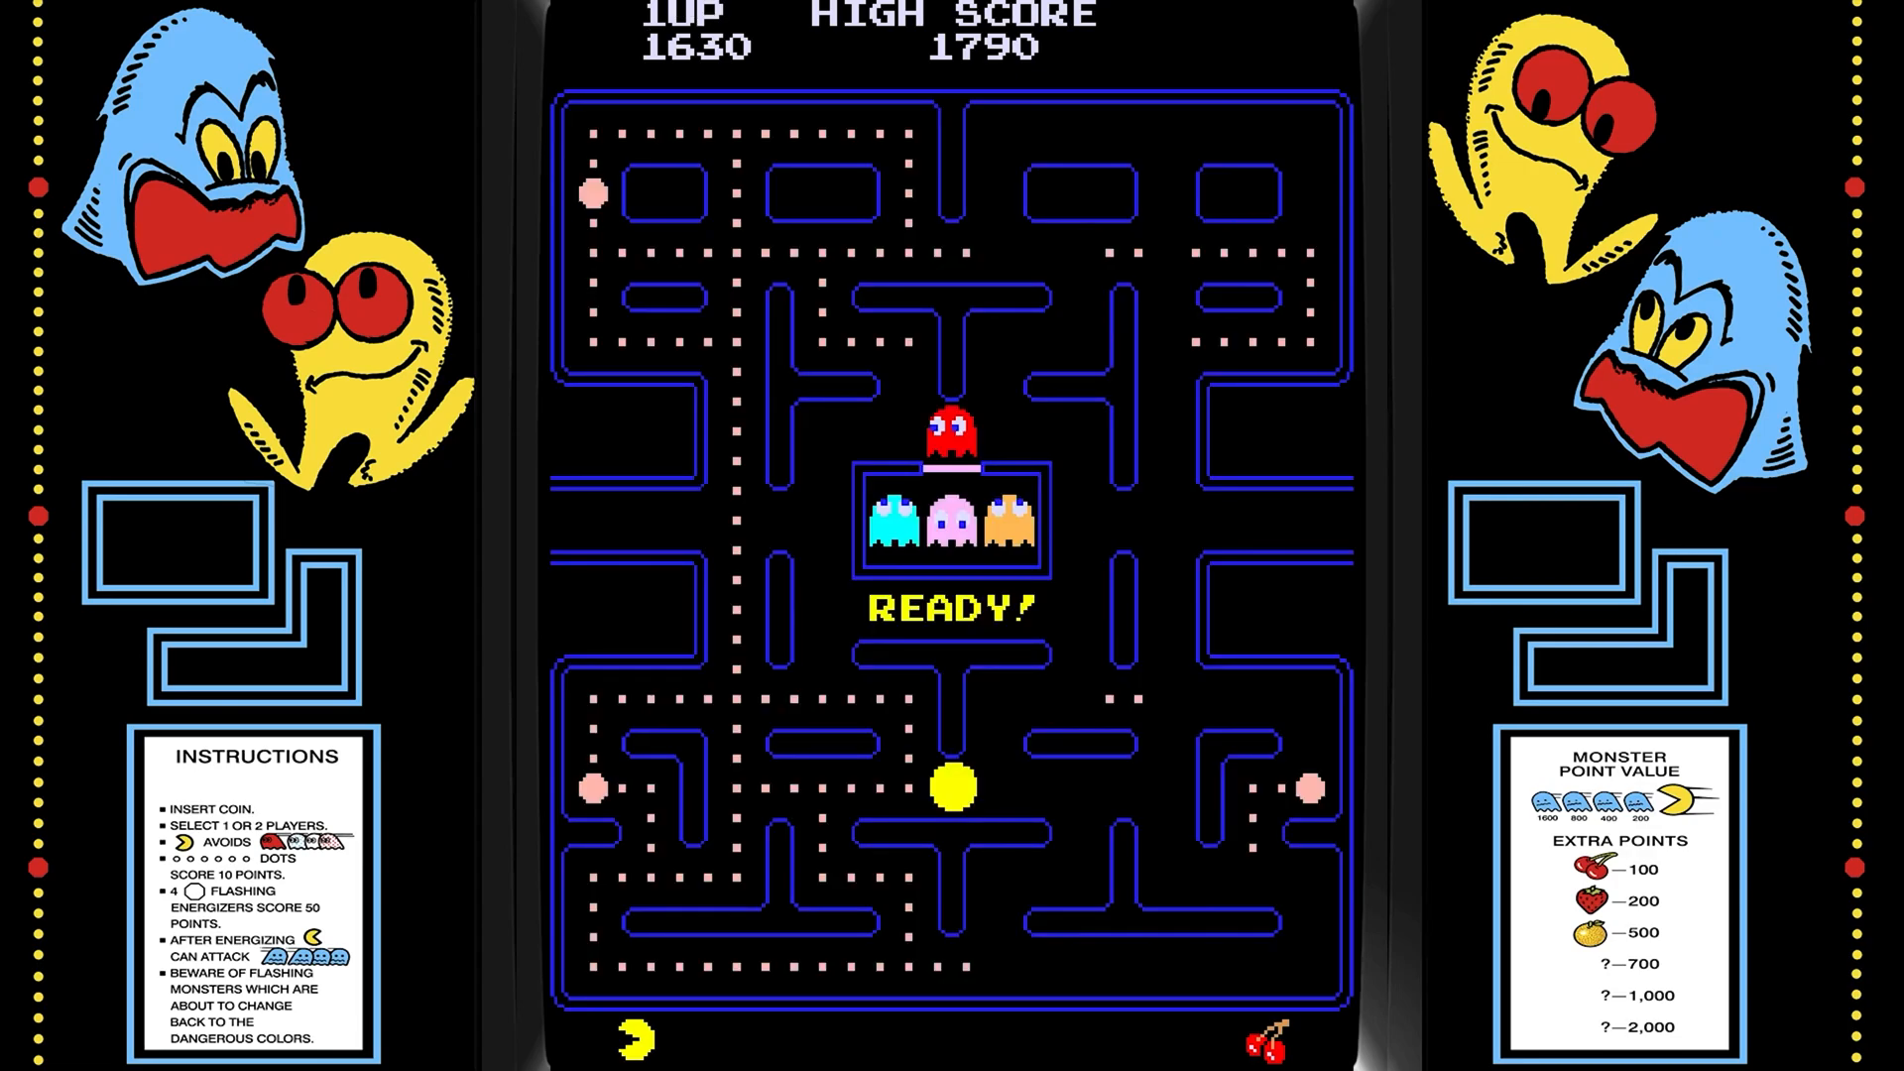
After losing a life, eat the left energizer and a blue ghost, clearing more dots.
key("Up")
key("Left")
key("Down")
key("Right")
key("Down")
key("Right")
key("Up")
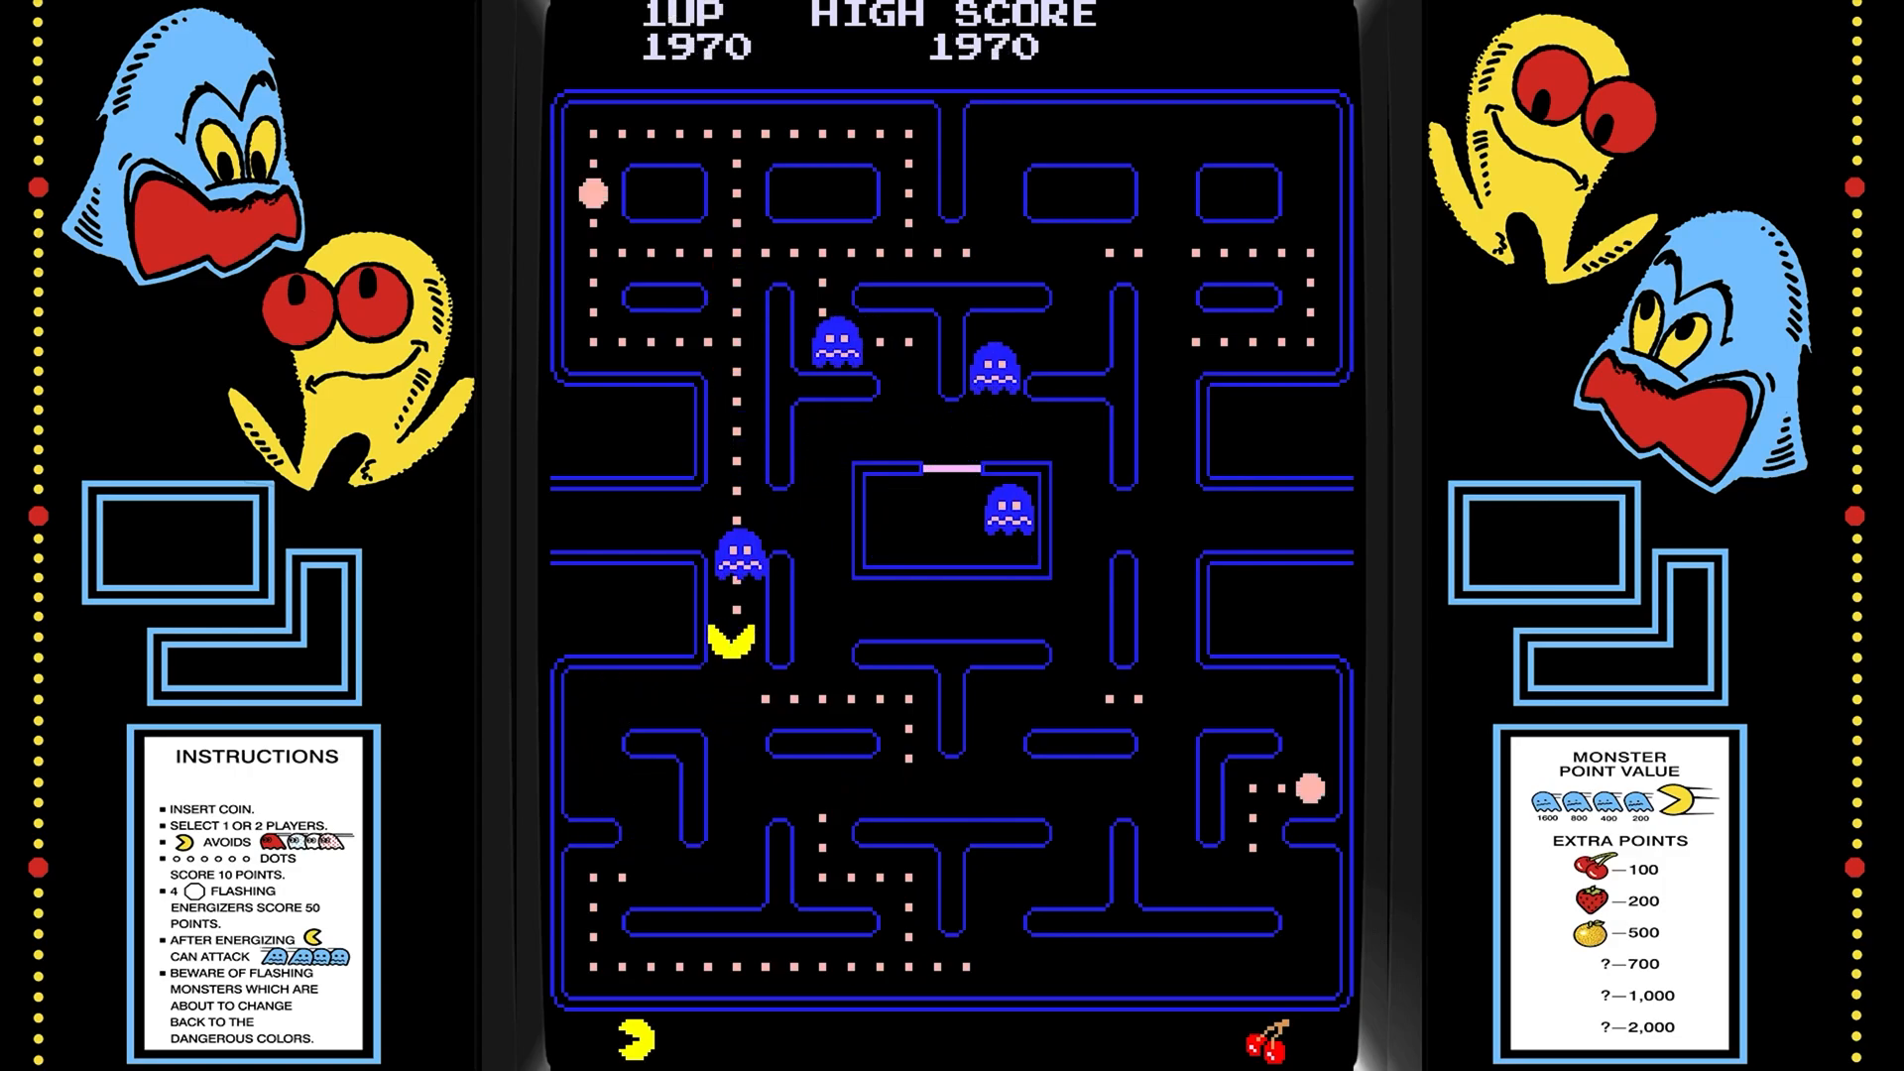
key("Right")
key("Up")
key("Right")
key("Up")
key("Right")
key("Up")
key("Down")
key("Left")
key("Down")
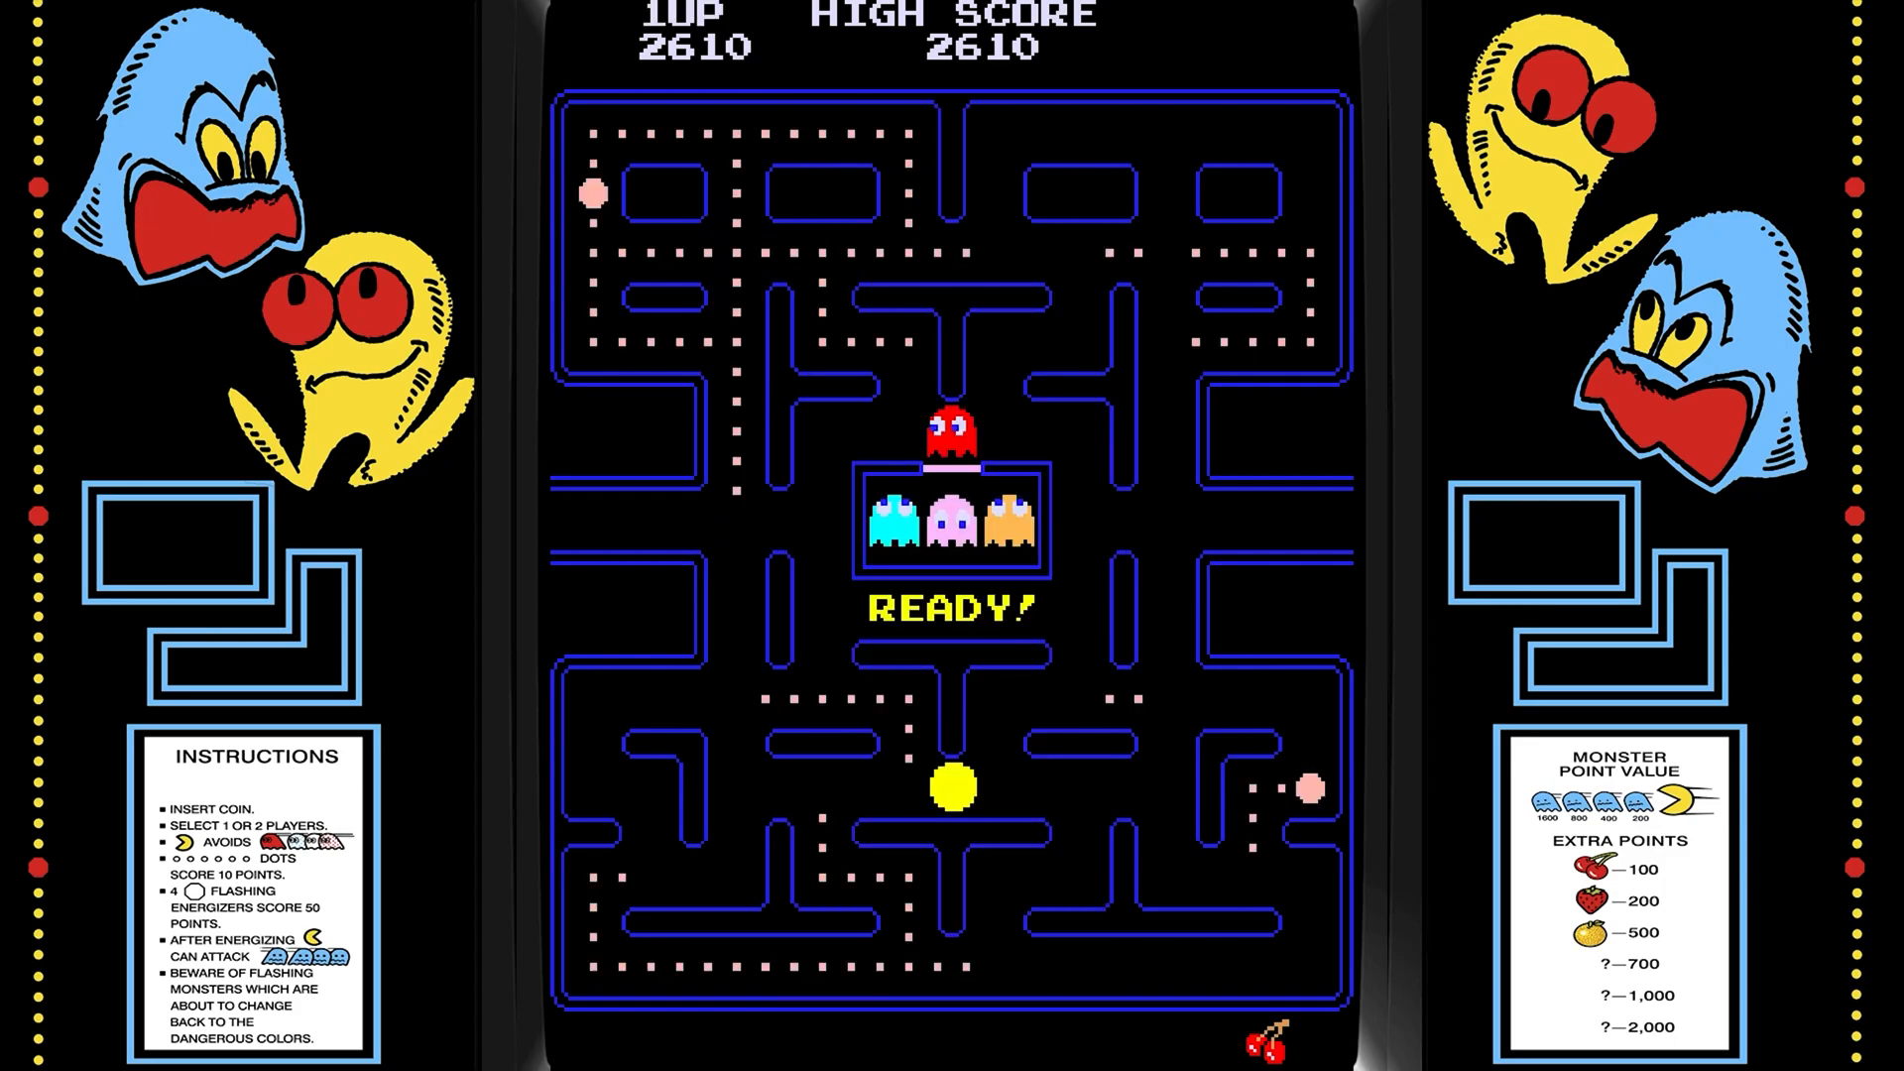
After respawning, eat the right energizer and another blue ghost, raising the score to 3470.
key("Up")
key("Right")
key("Down")
key("Left")
key("Down")
key("Right")
key("Down")
key("Right")
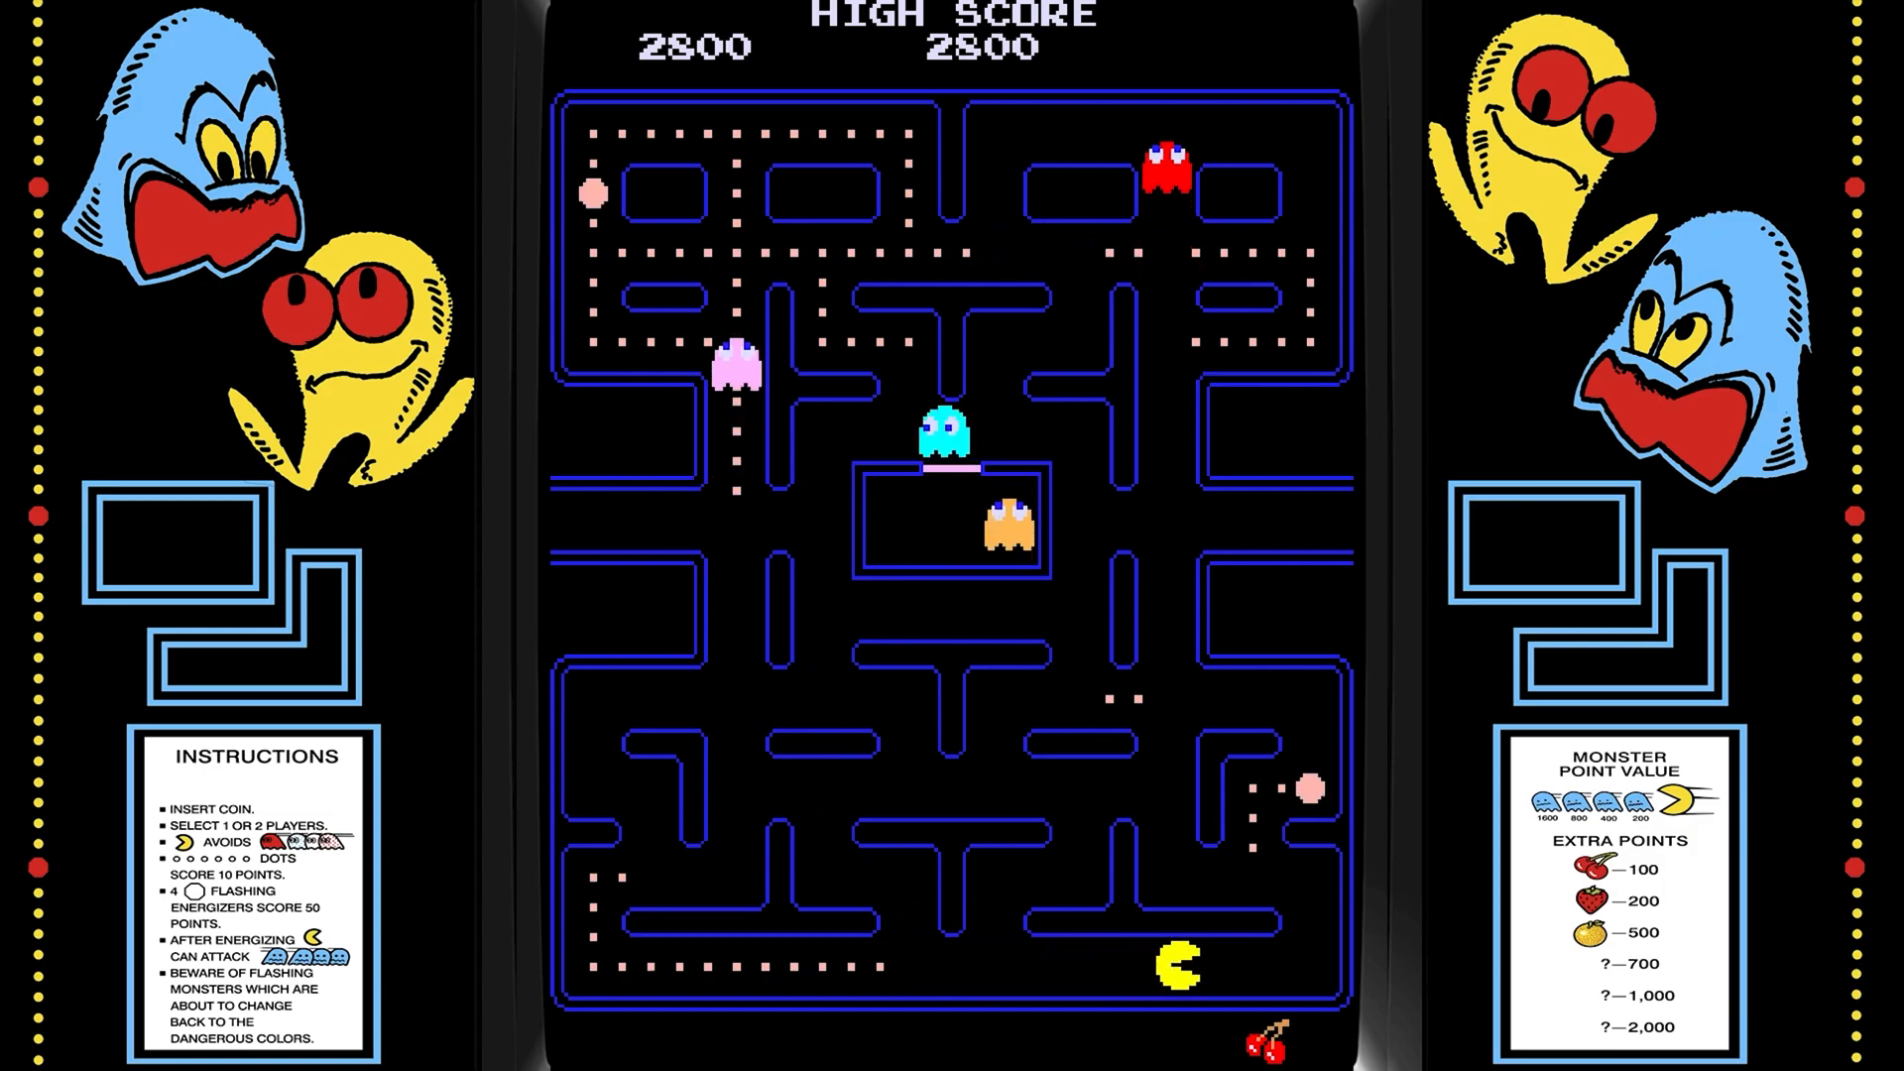
key("Up")
key("Left")
key("Up")
key("Up")
key("Left")
key("Up")
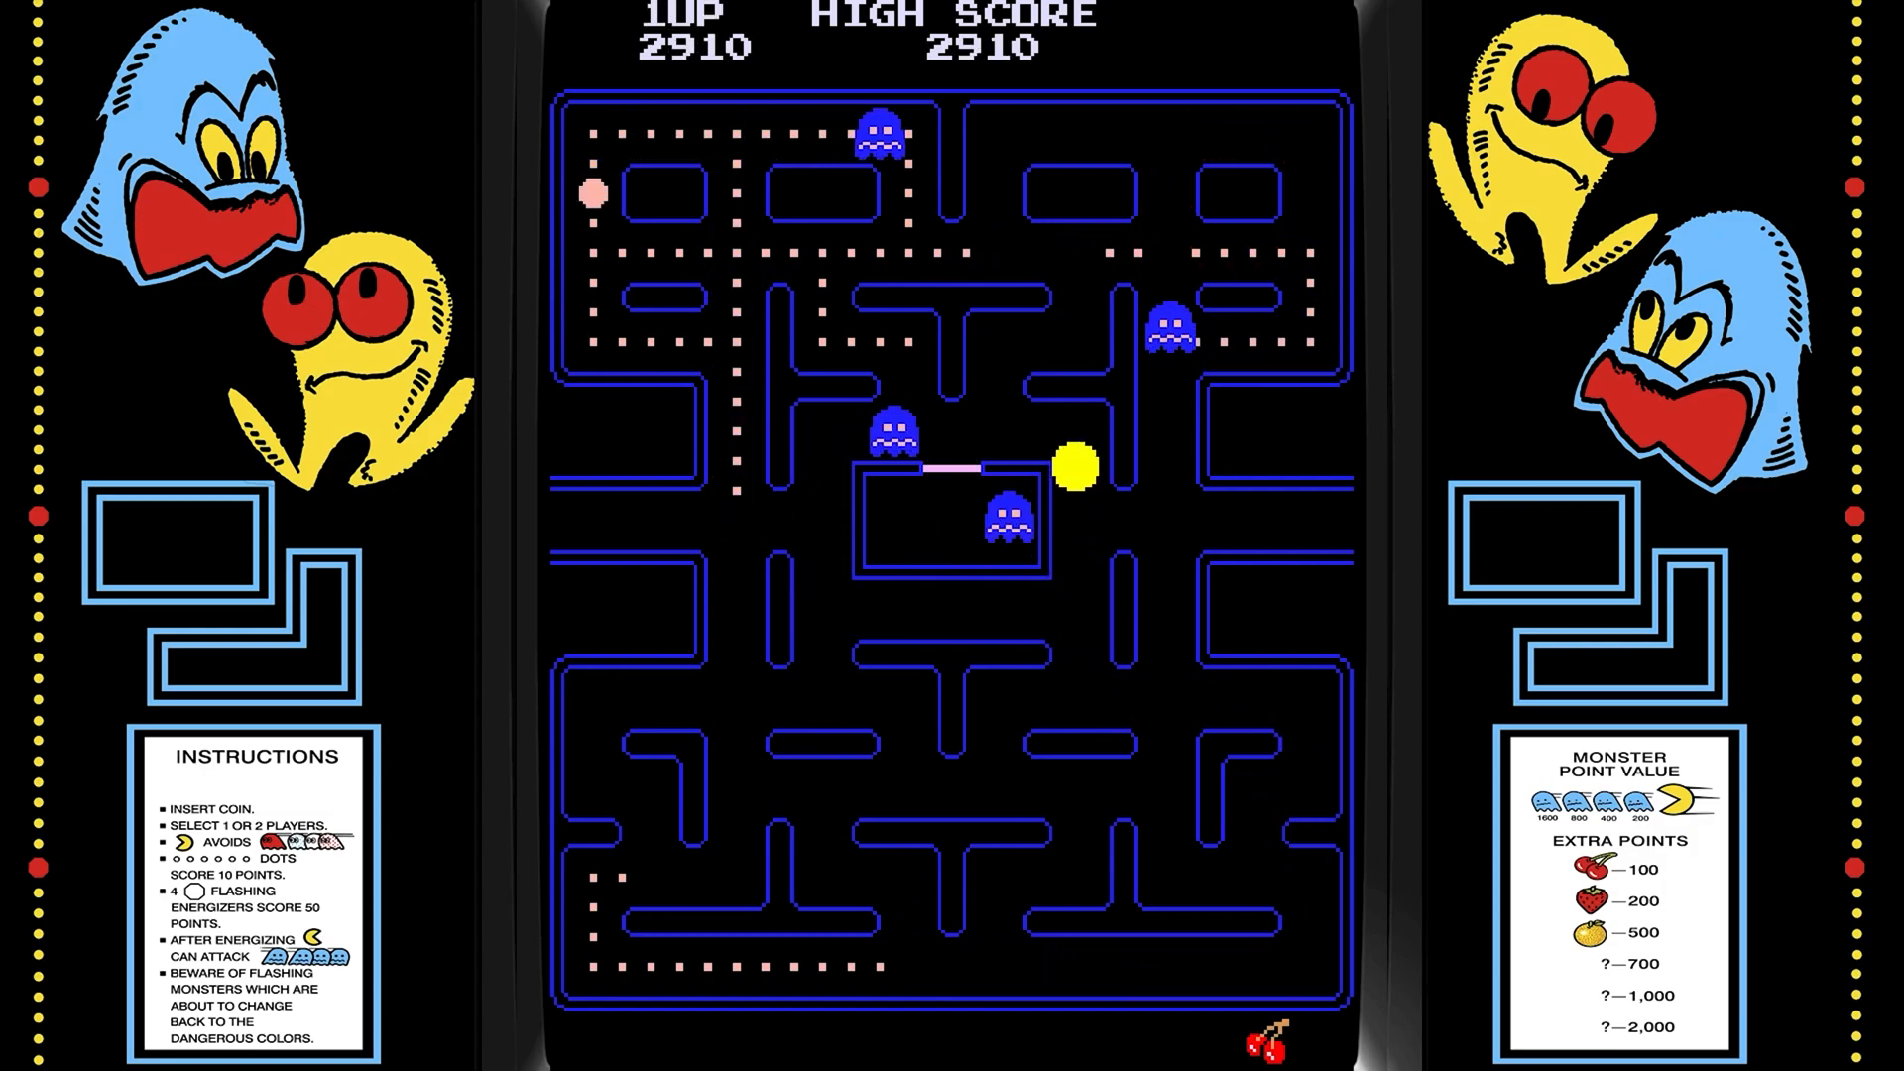
key("Down")
key("Right")
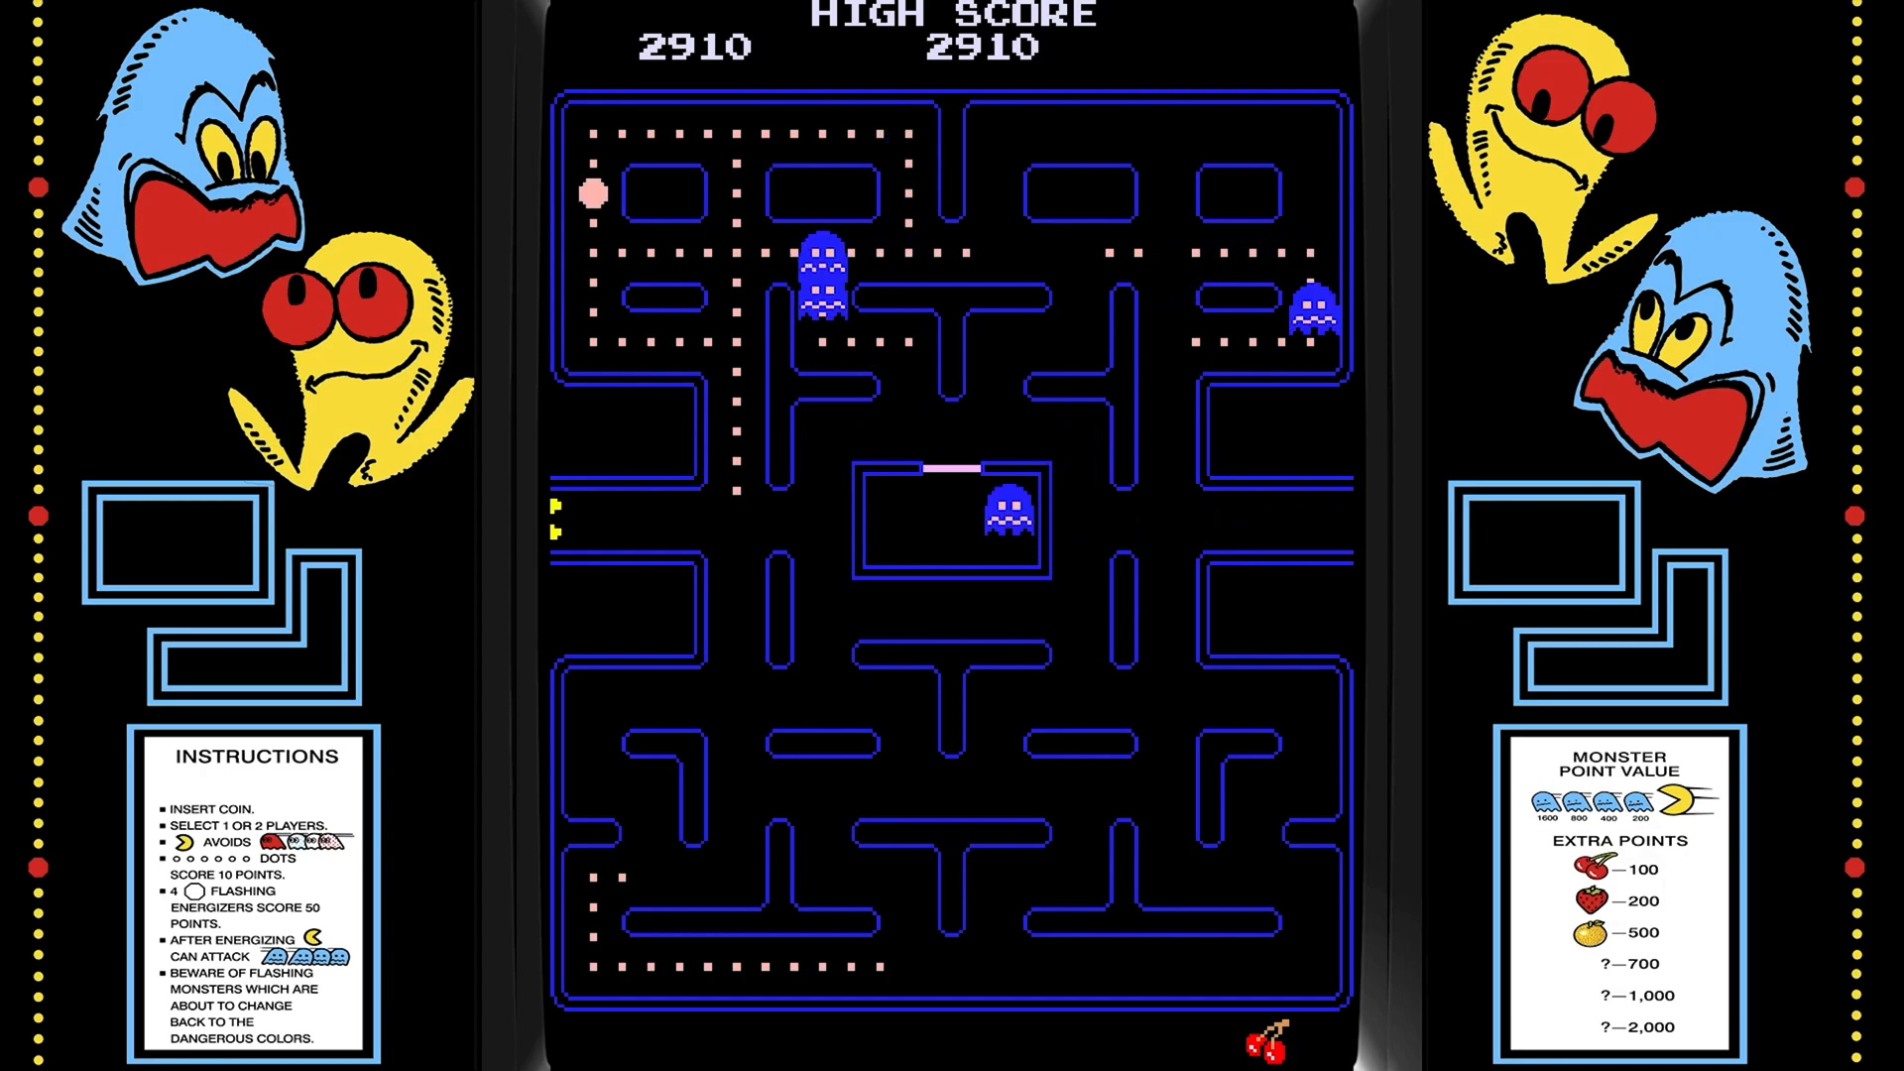
key("Up")
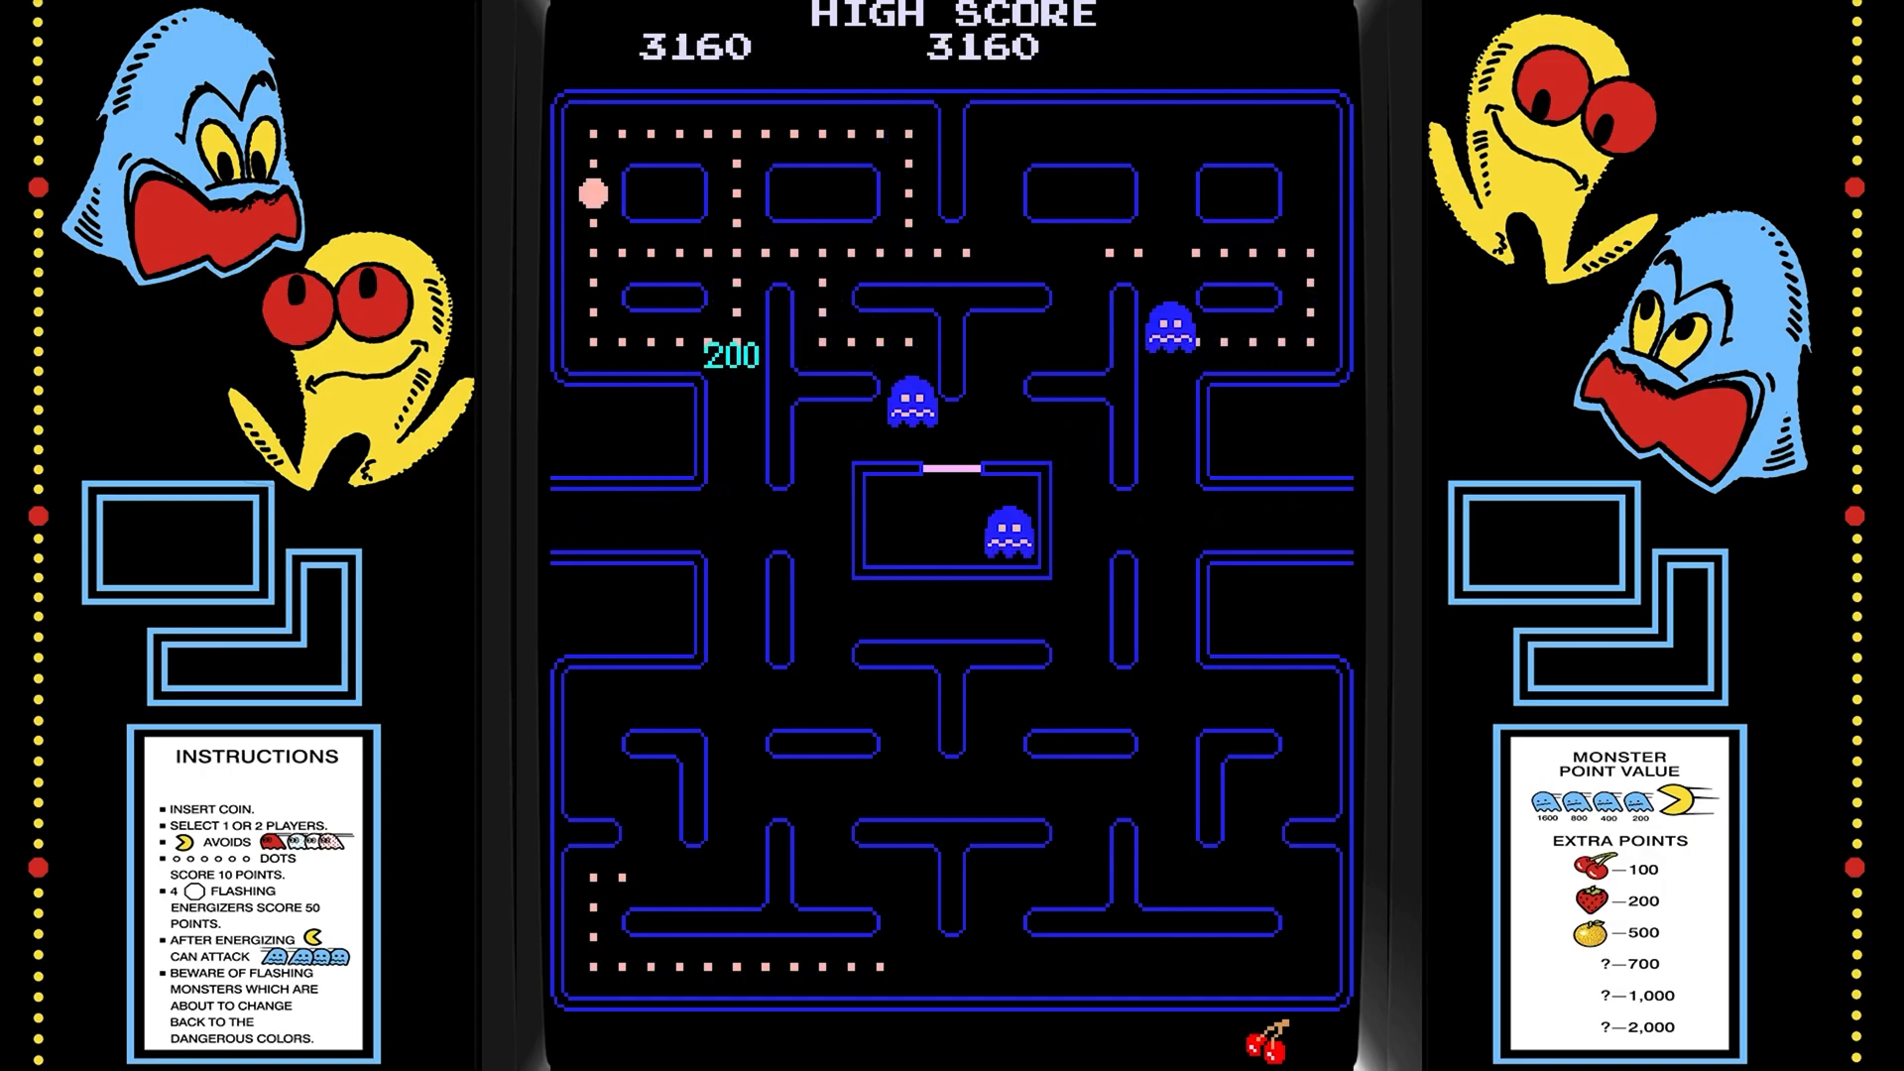
key("Left")
key("Up")
key("Right")
key("Down")
key("Right")
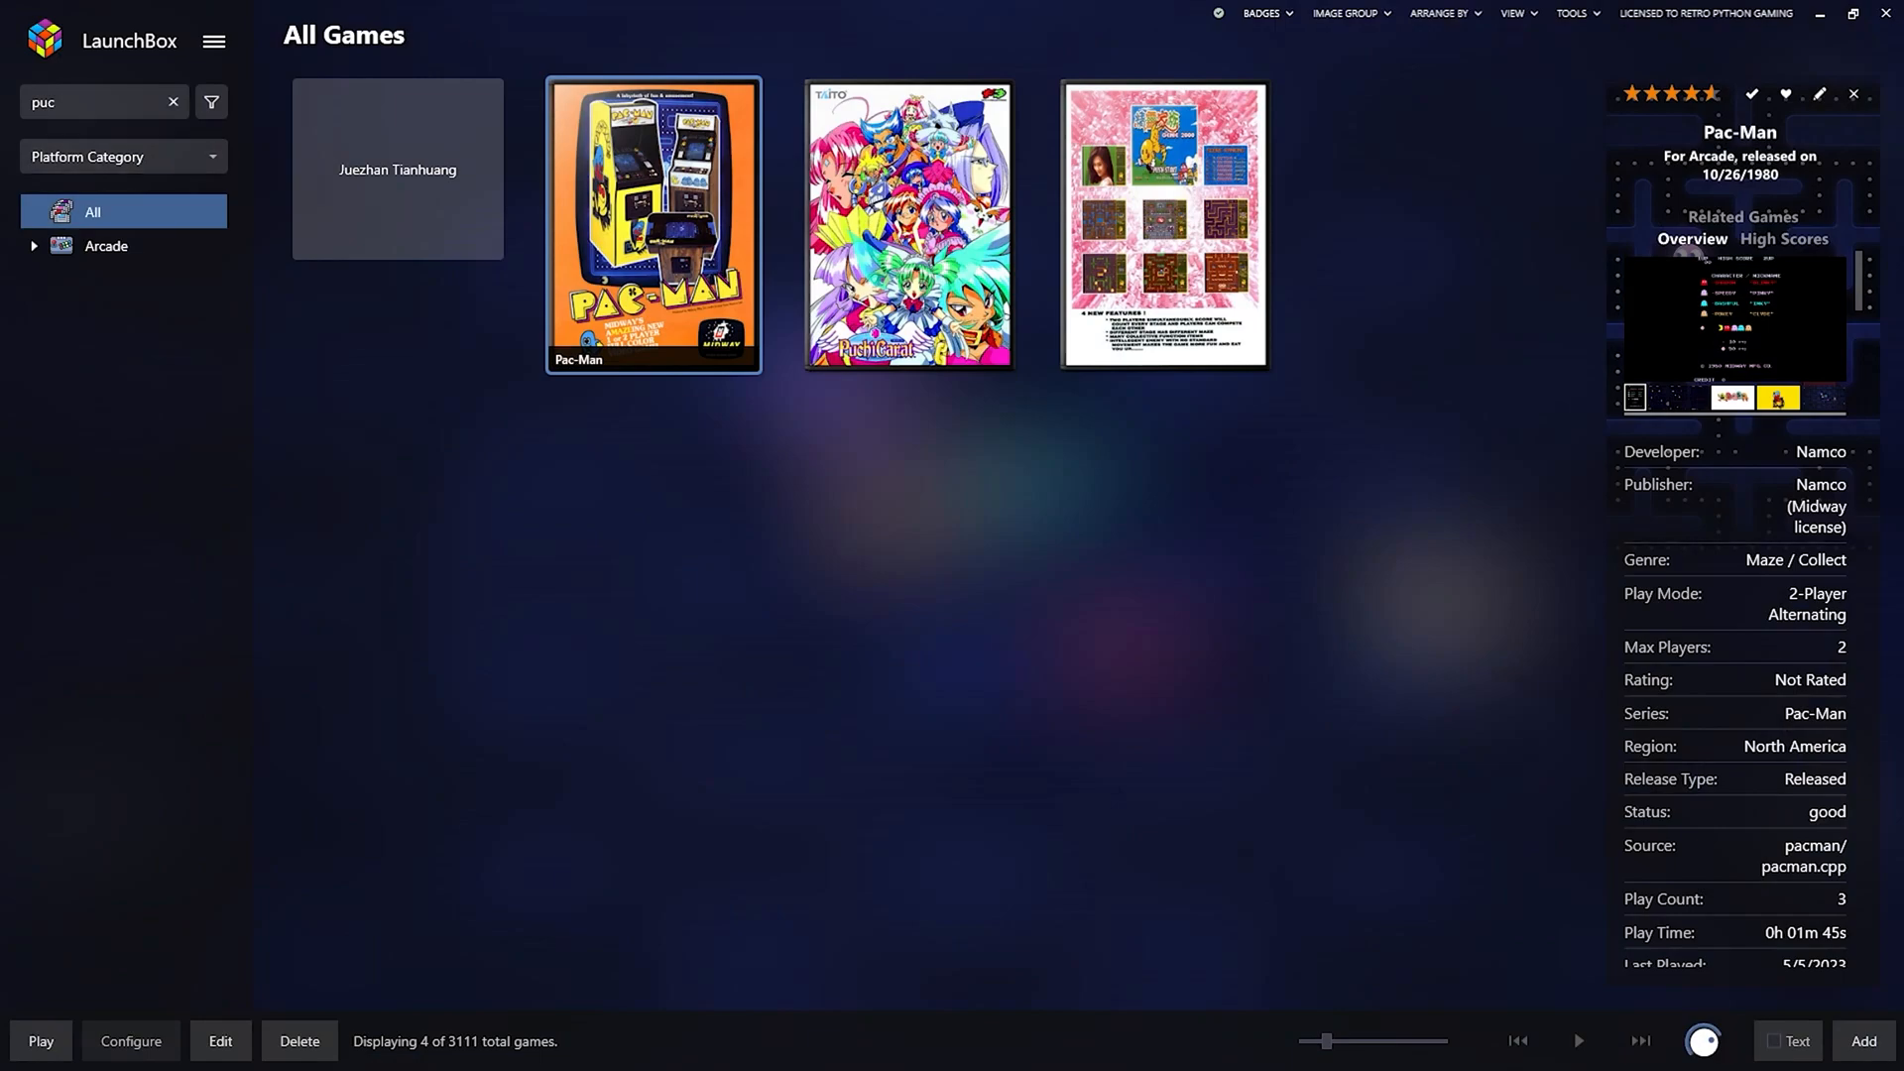
Launch Big Box from LaunchBox's main menu, opening on the Arcade platform.
left_click(214, 43)
left_click(310, 75)
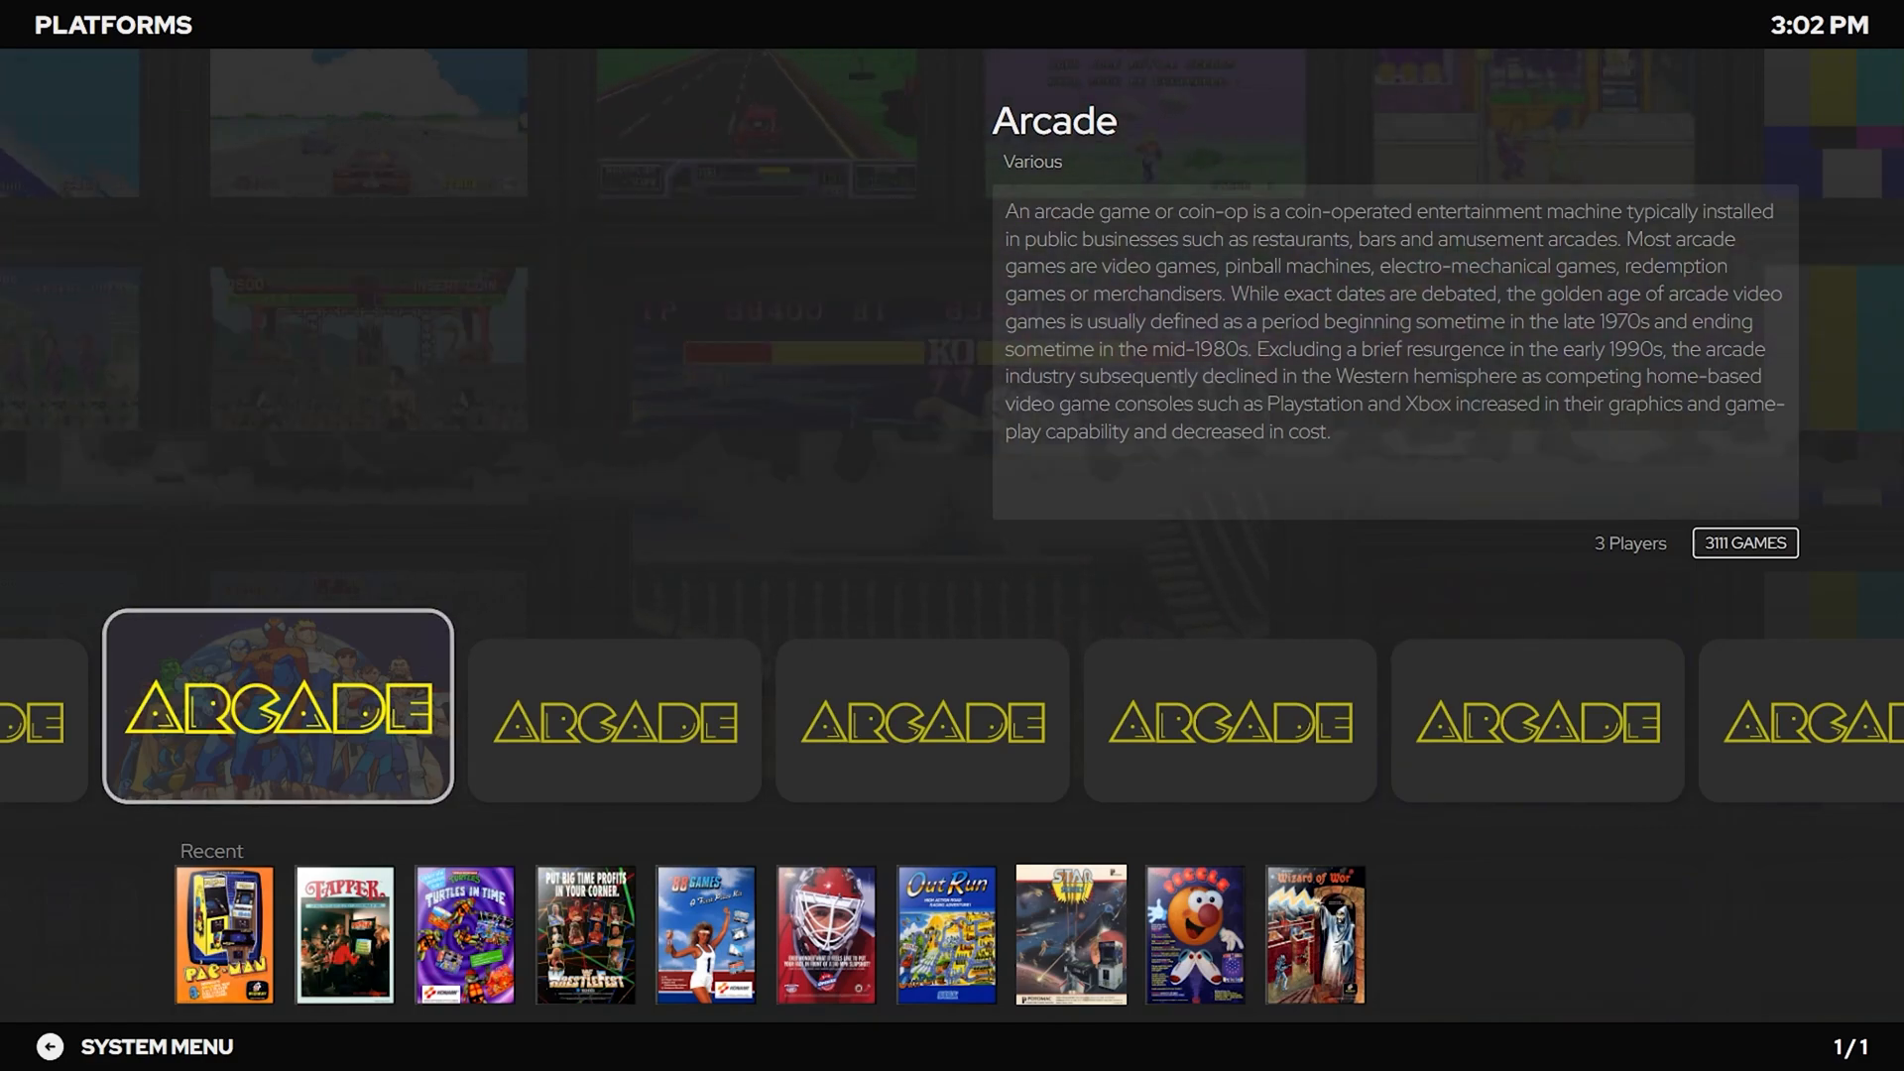
Browse the Recent row (Pac-Man, Tapper, Turtles in Time) and open Pac-Man's details.
key("Down")
key("Right")
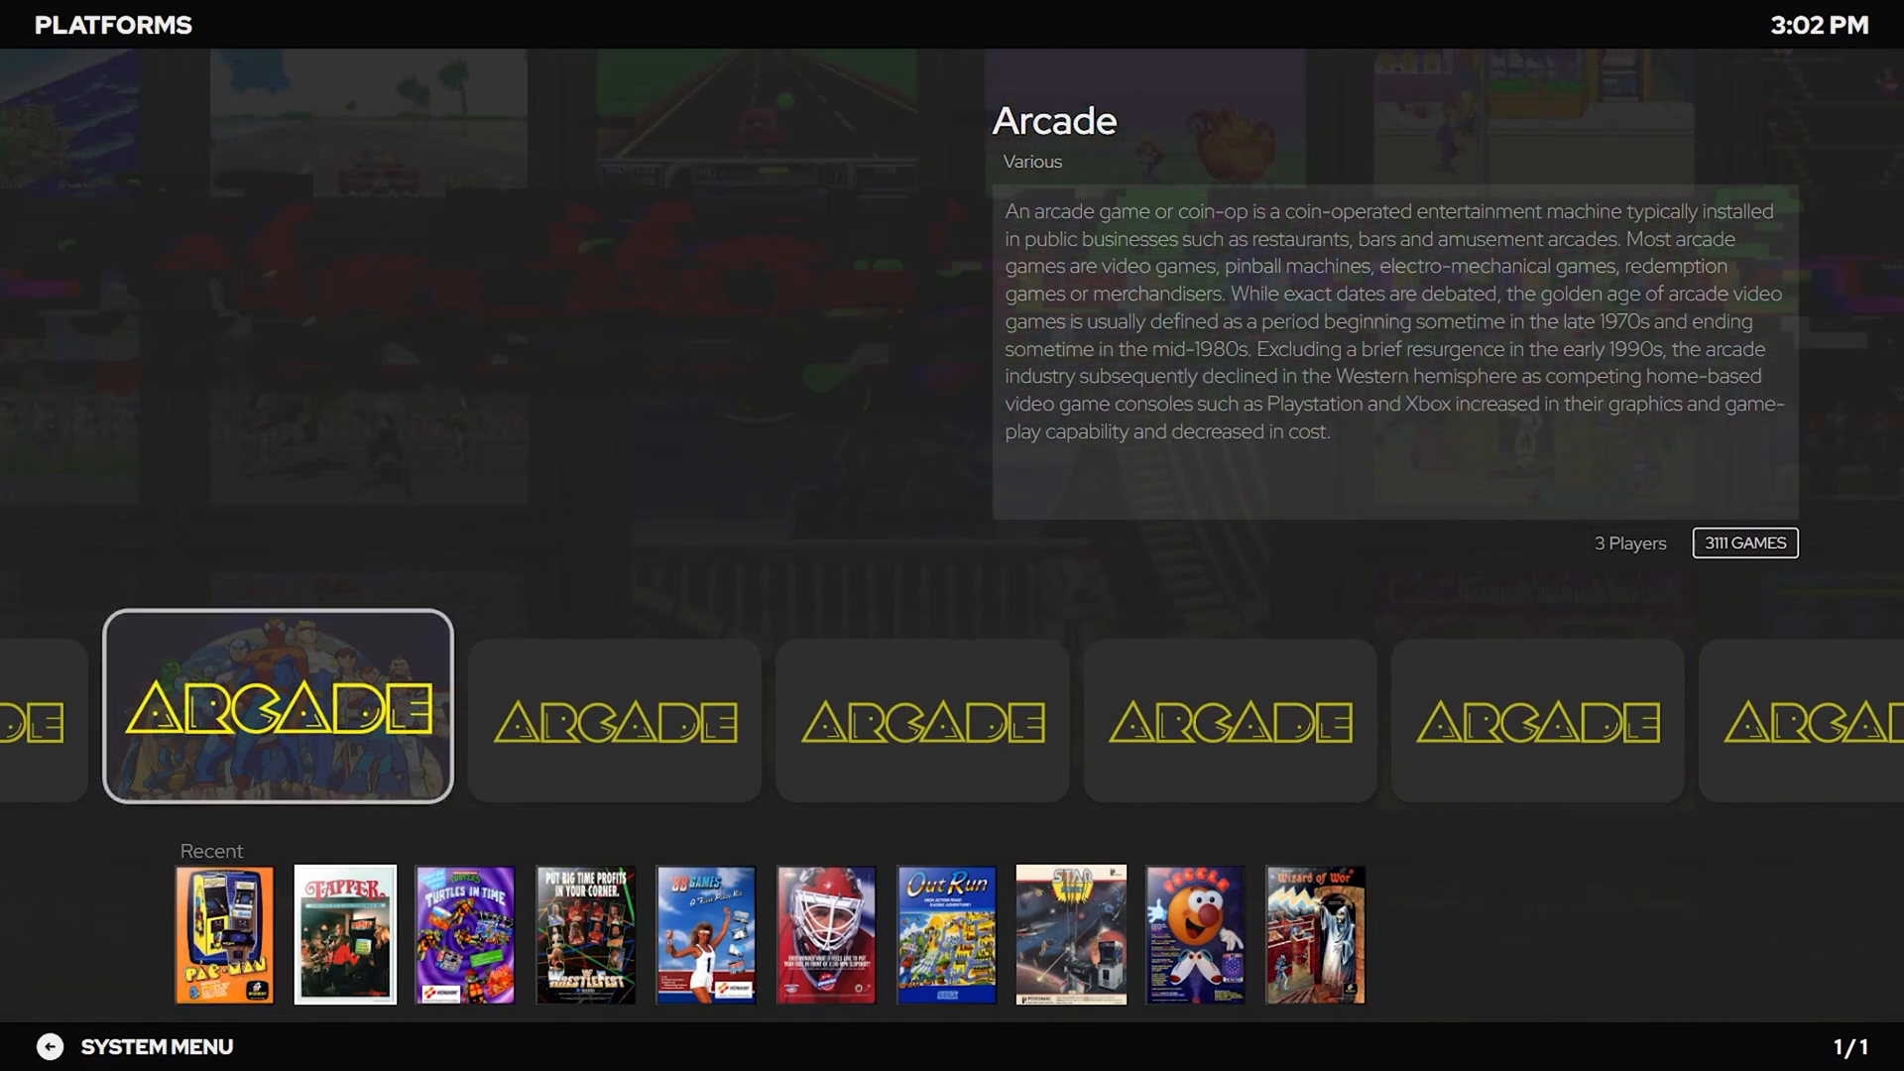
key("Right")
key("Left")
key("Up")
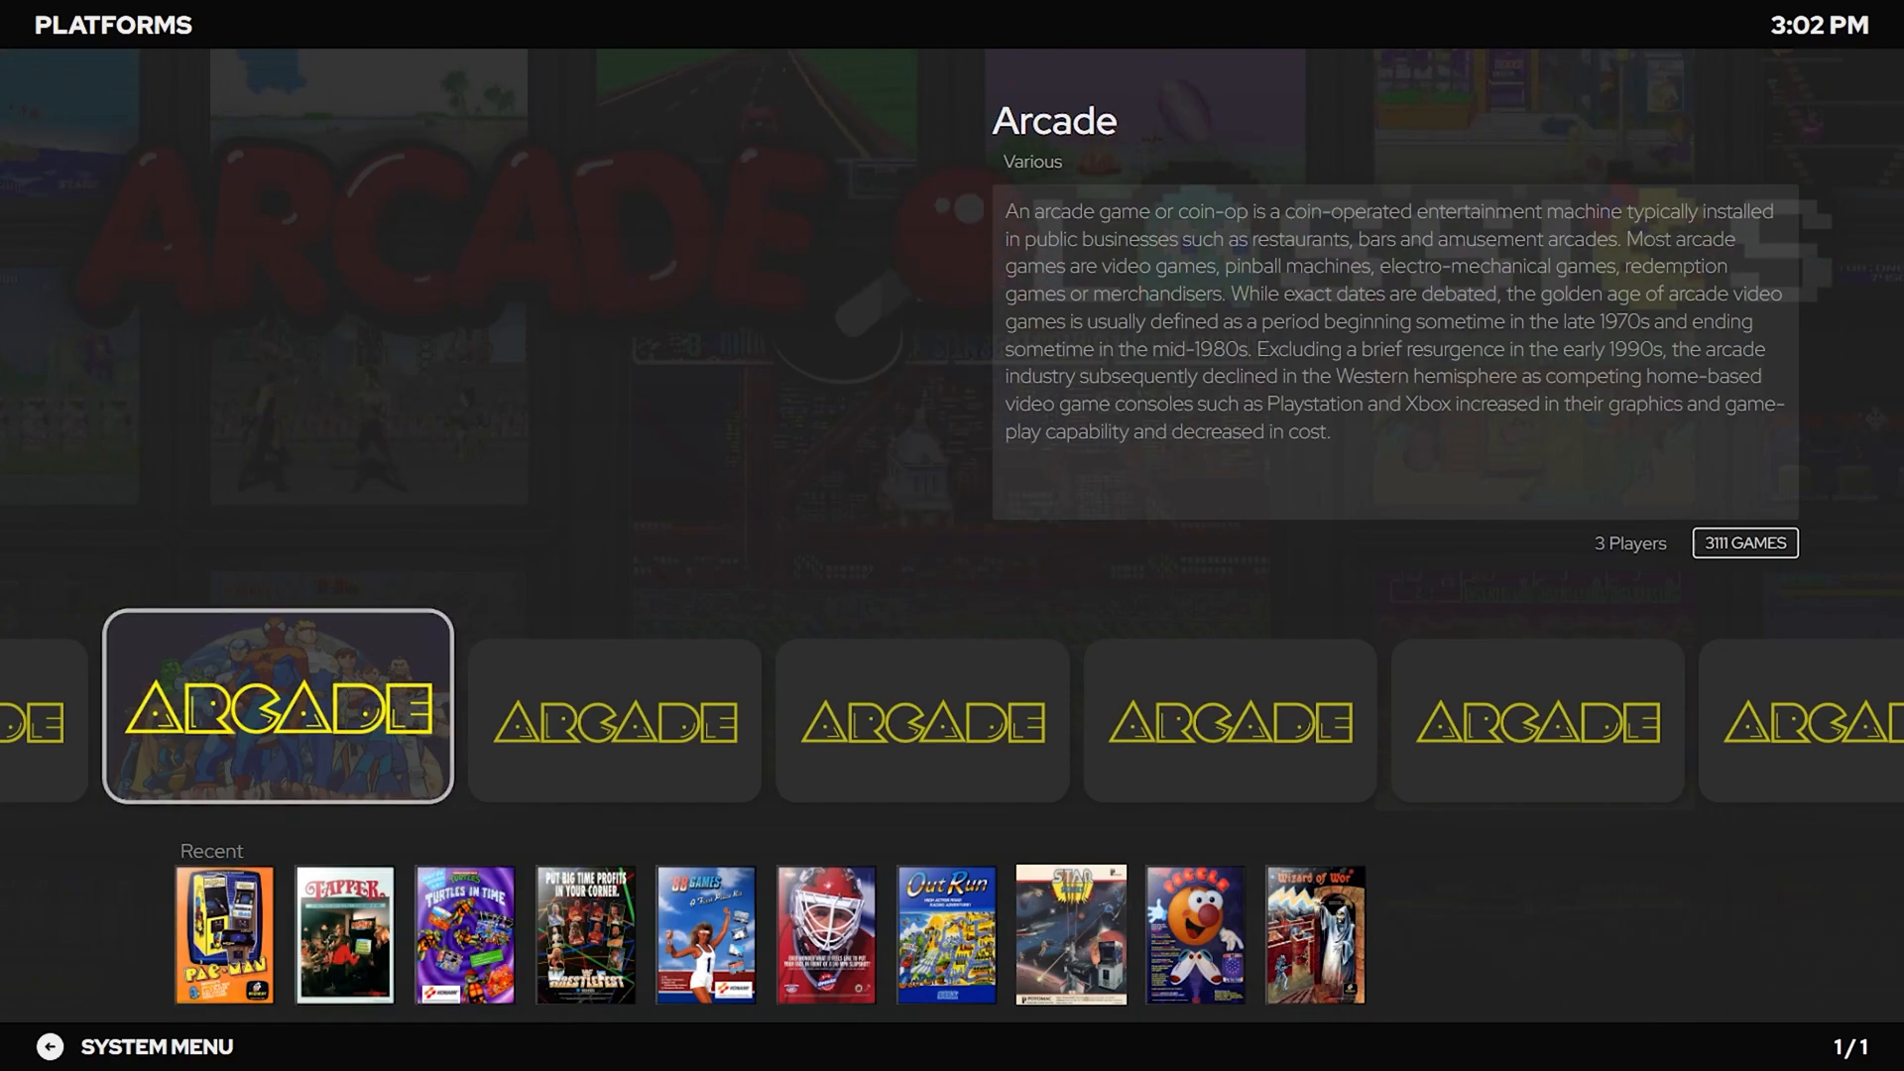
key("Down")
key("Return")
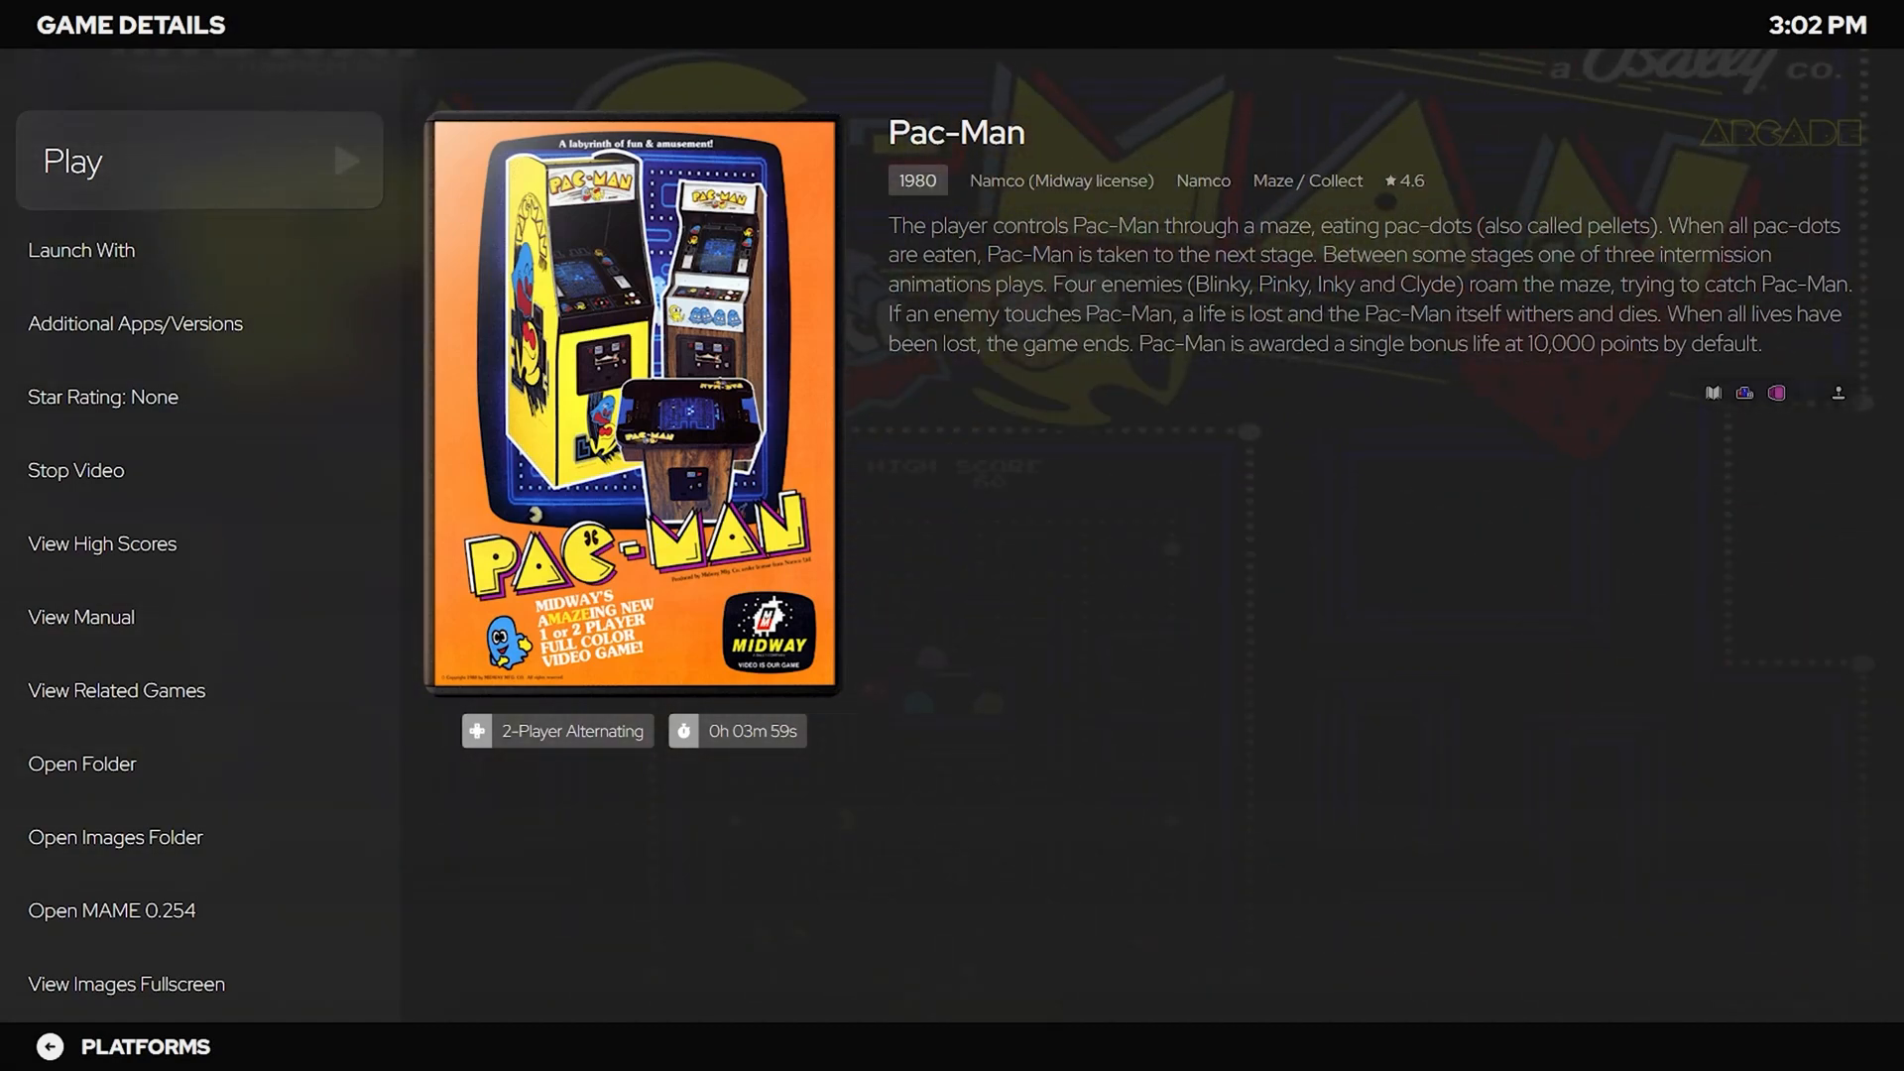
Look through Pac-Man's alternate versions list, including Japan set 2.
key("Down")
key("Down")
key("Down")
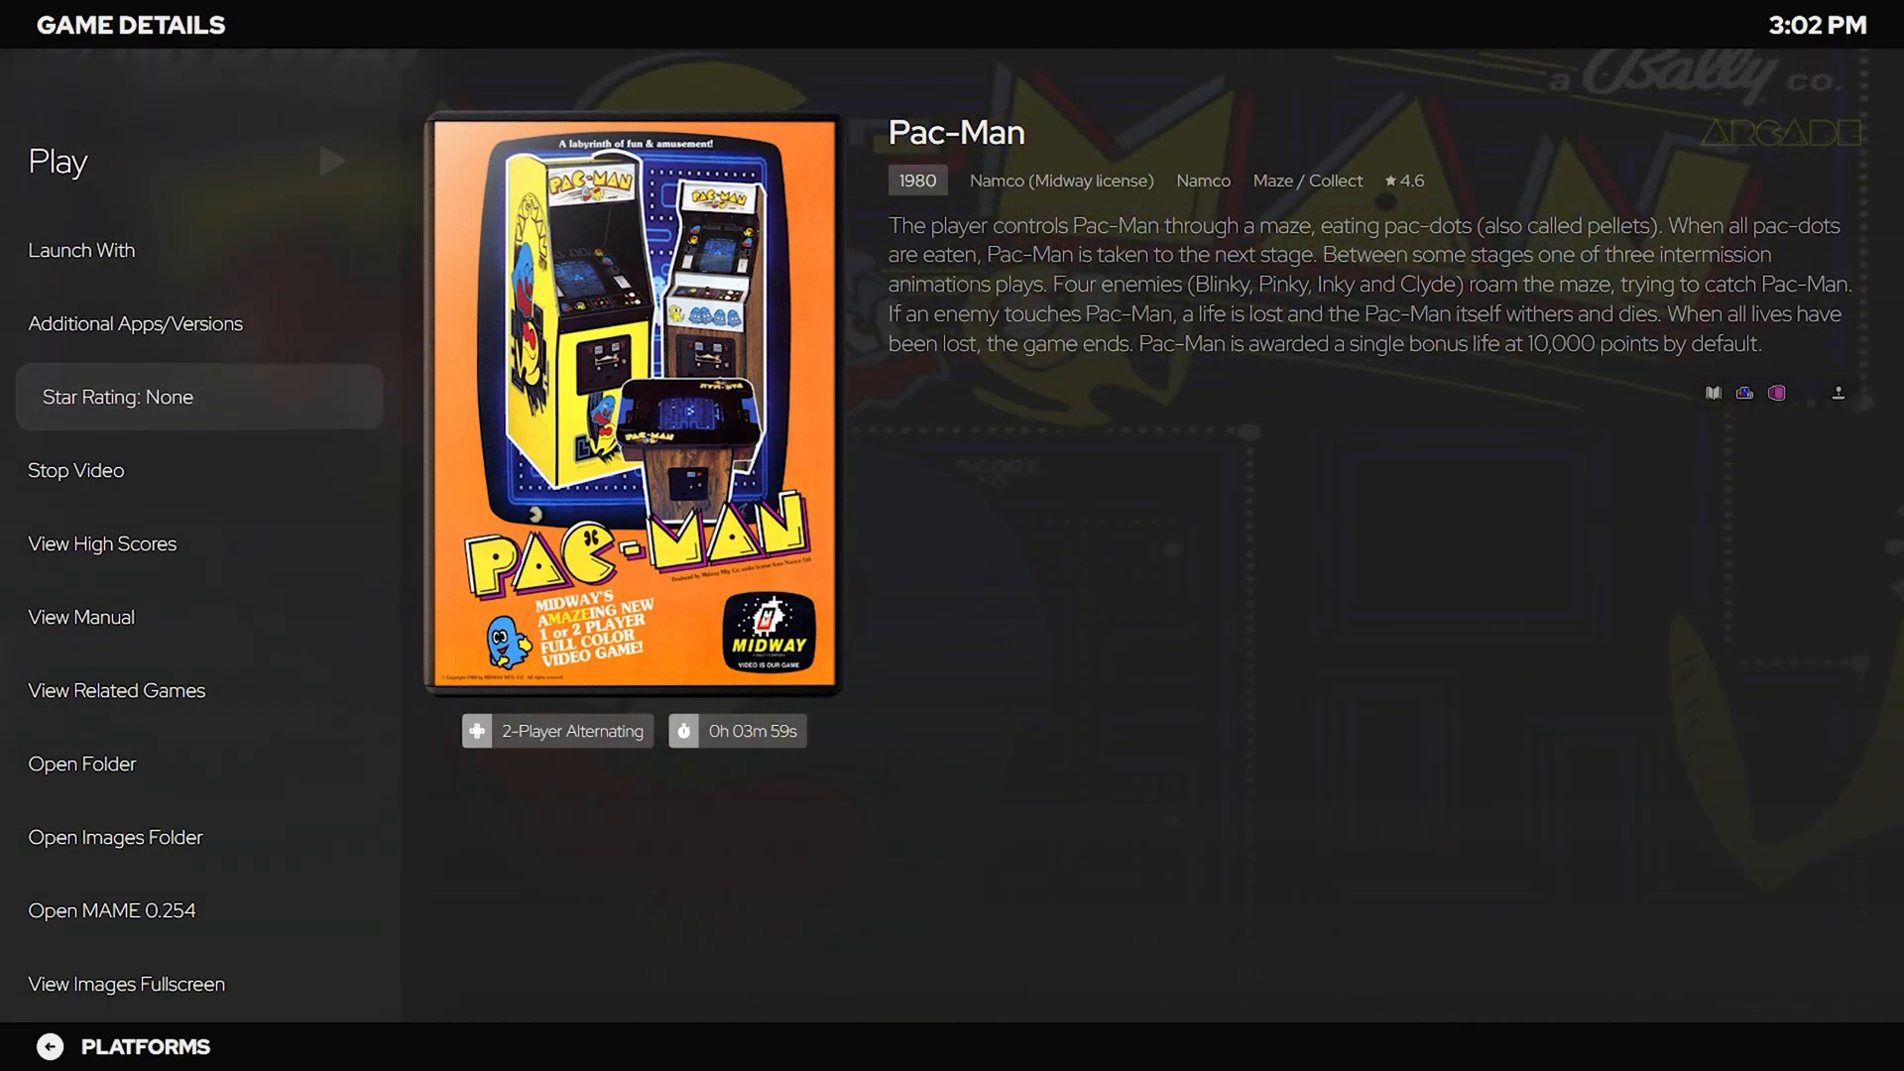
key("Up")
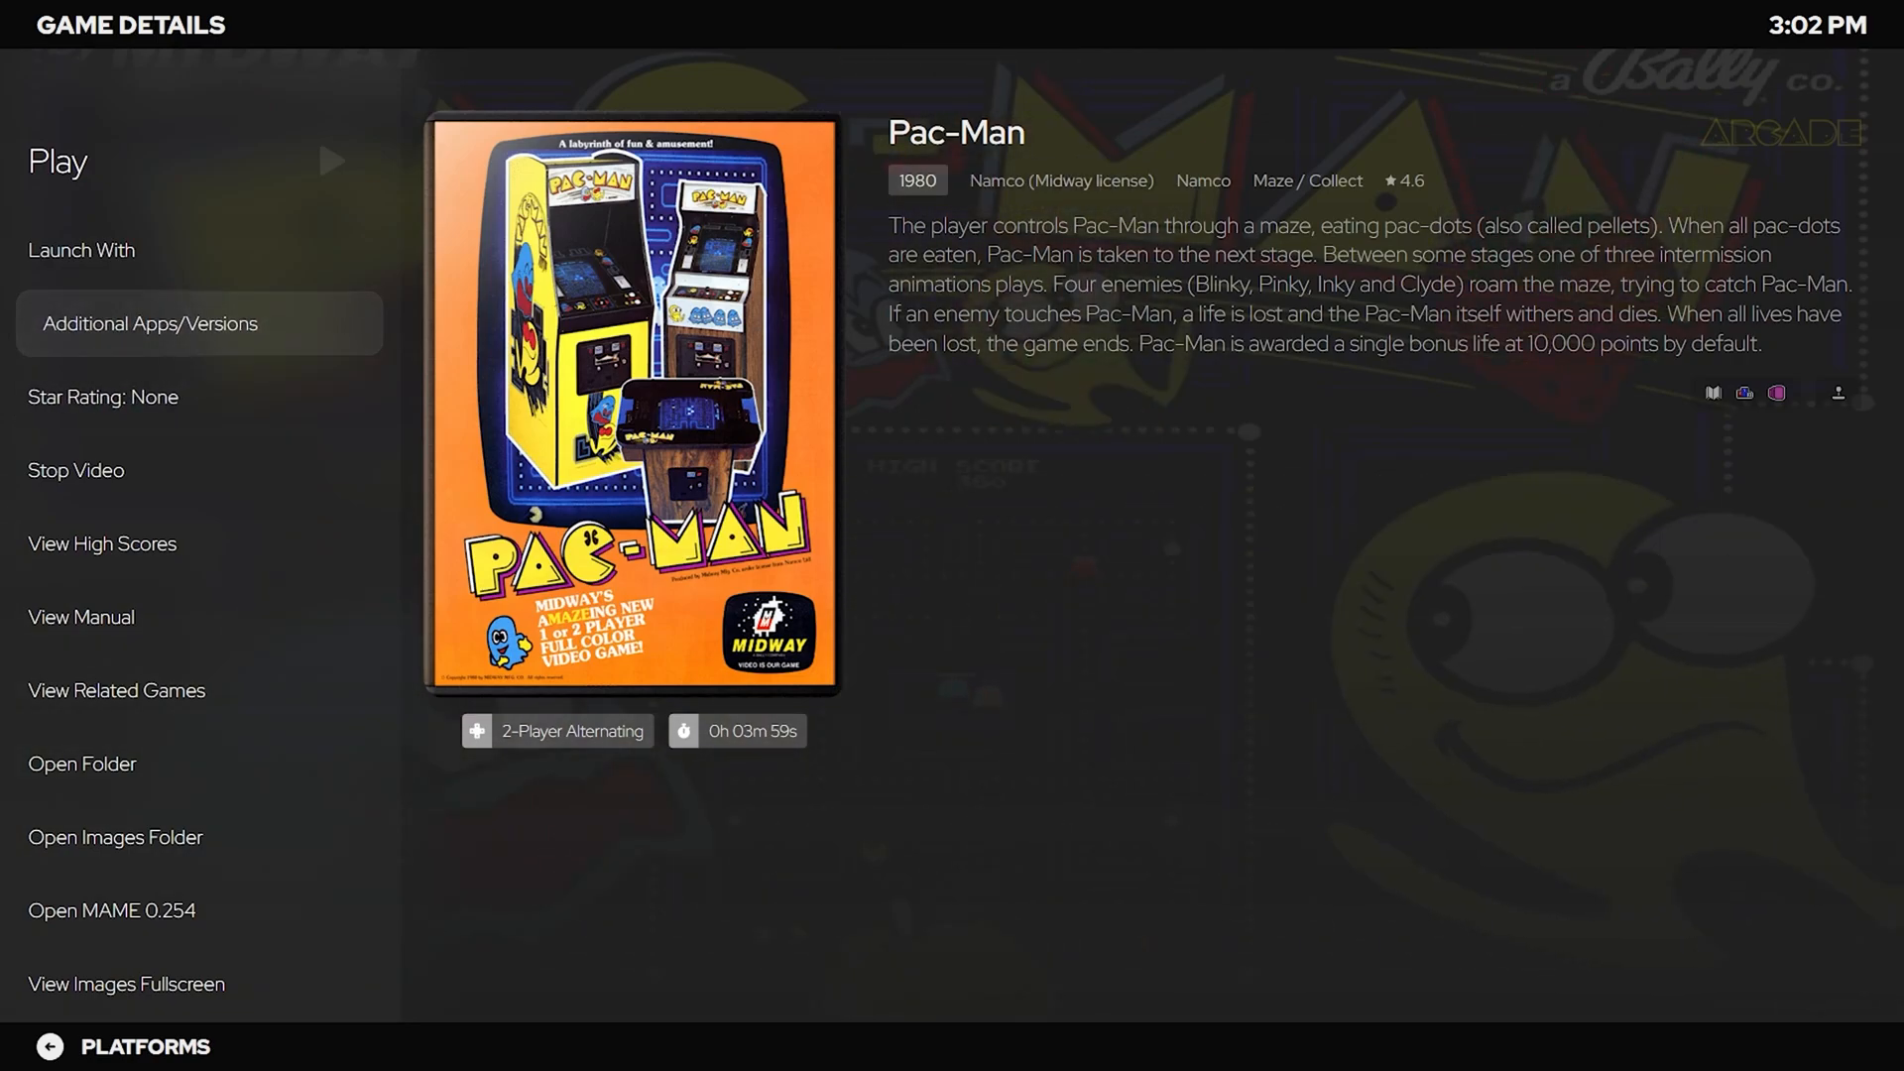
key("Return")
key("Down")
key("Down")
key("Down")
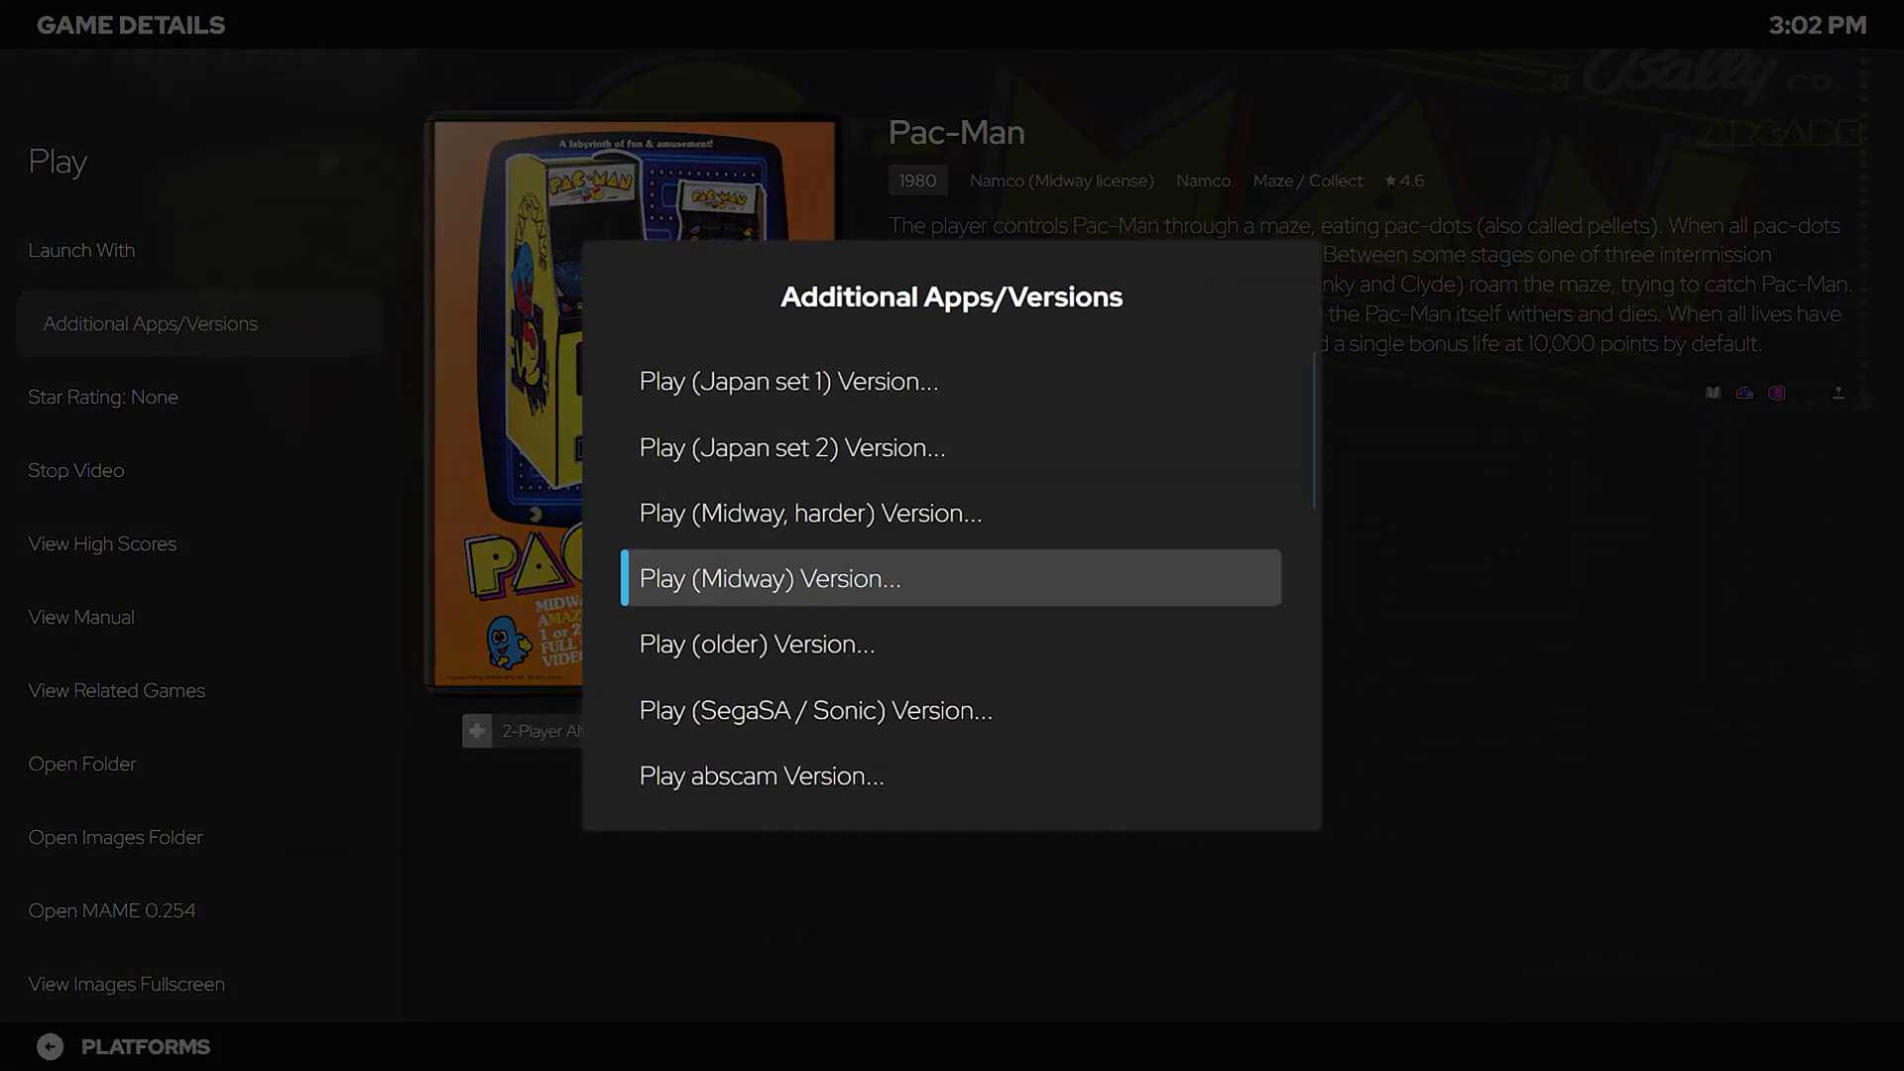
key("Escape")
View Pac-Man's high score leaderboard entries.
key("Down")
key("Down")
key("Down")
key("Down")
key("Up")
key("Up")
key("Down")
key("Return")
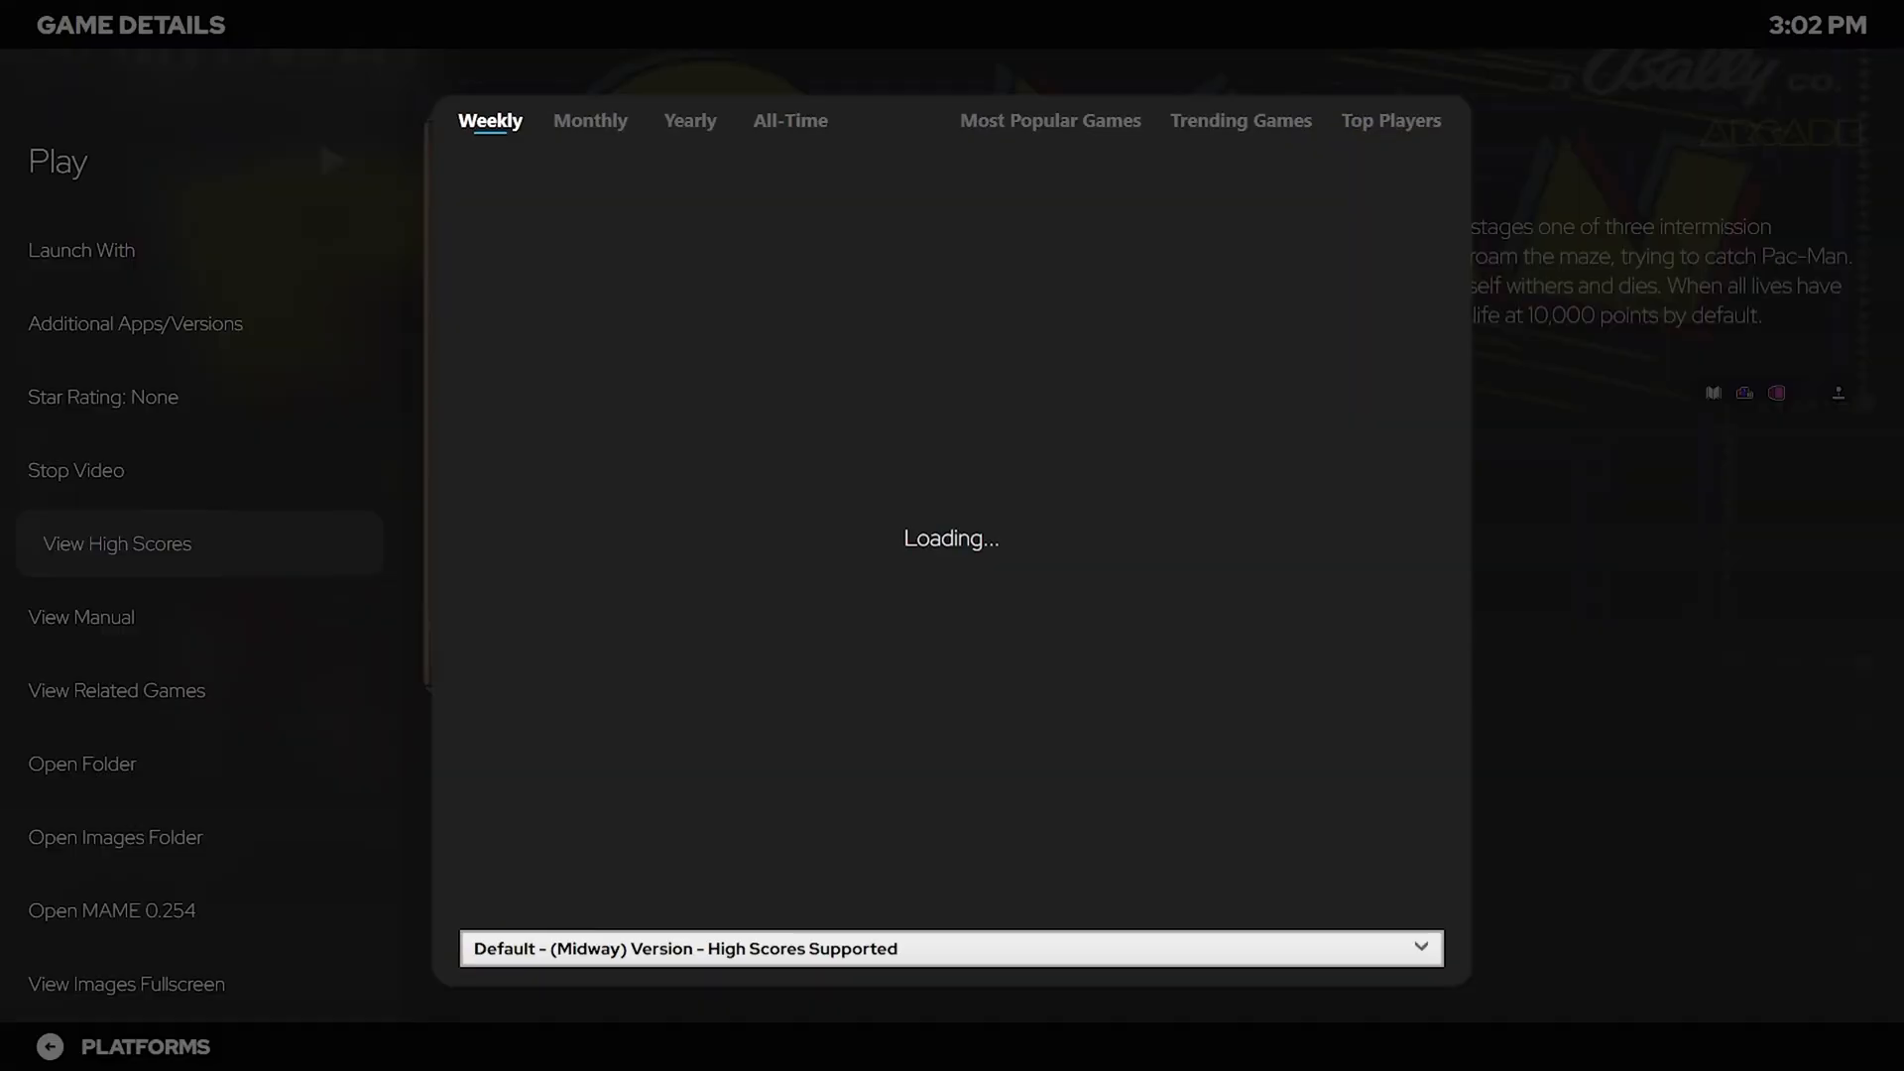
key("Down")
key("Down")
key("Down")
key("Down")
key("Down")
key("Down")
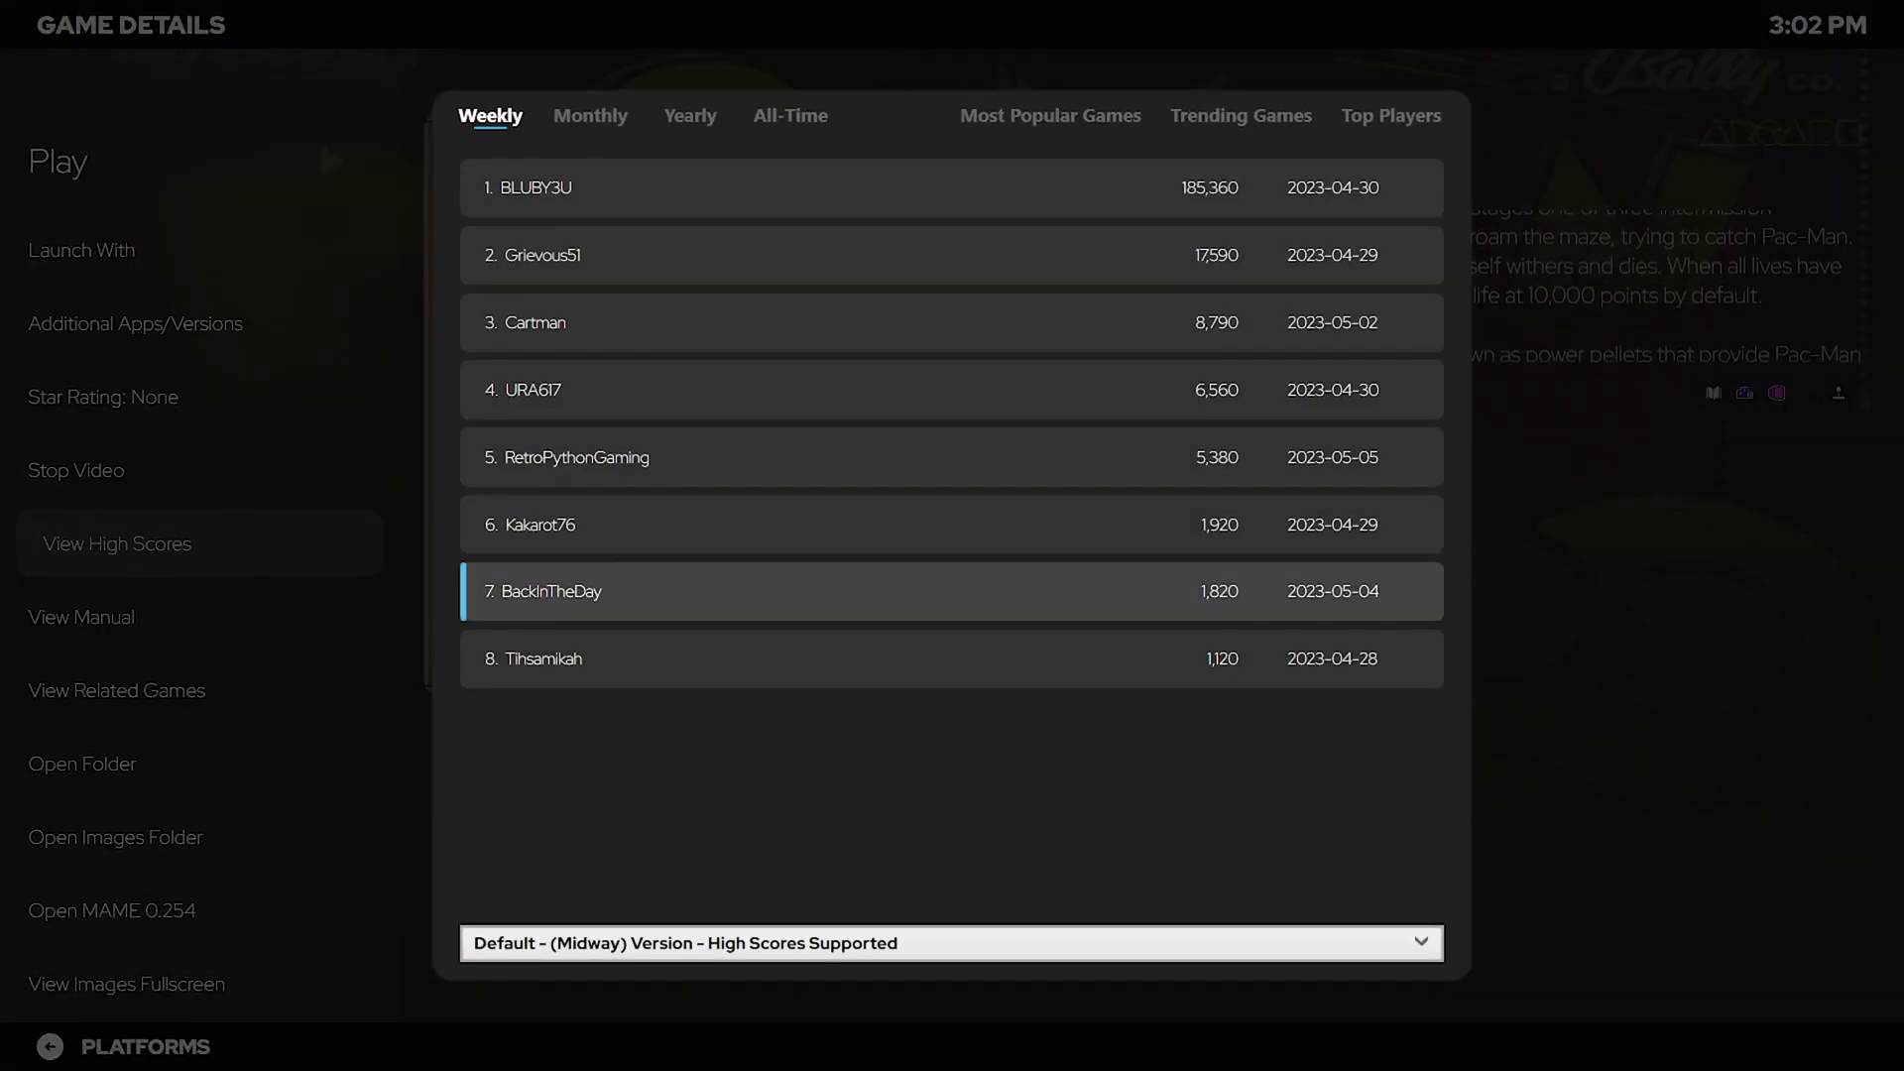
key("Up")
key("Up")
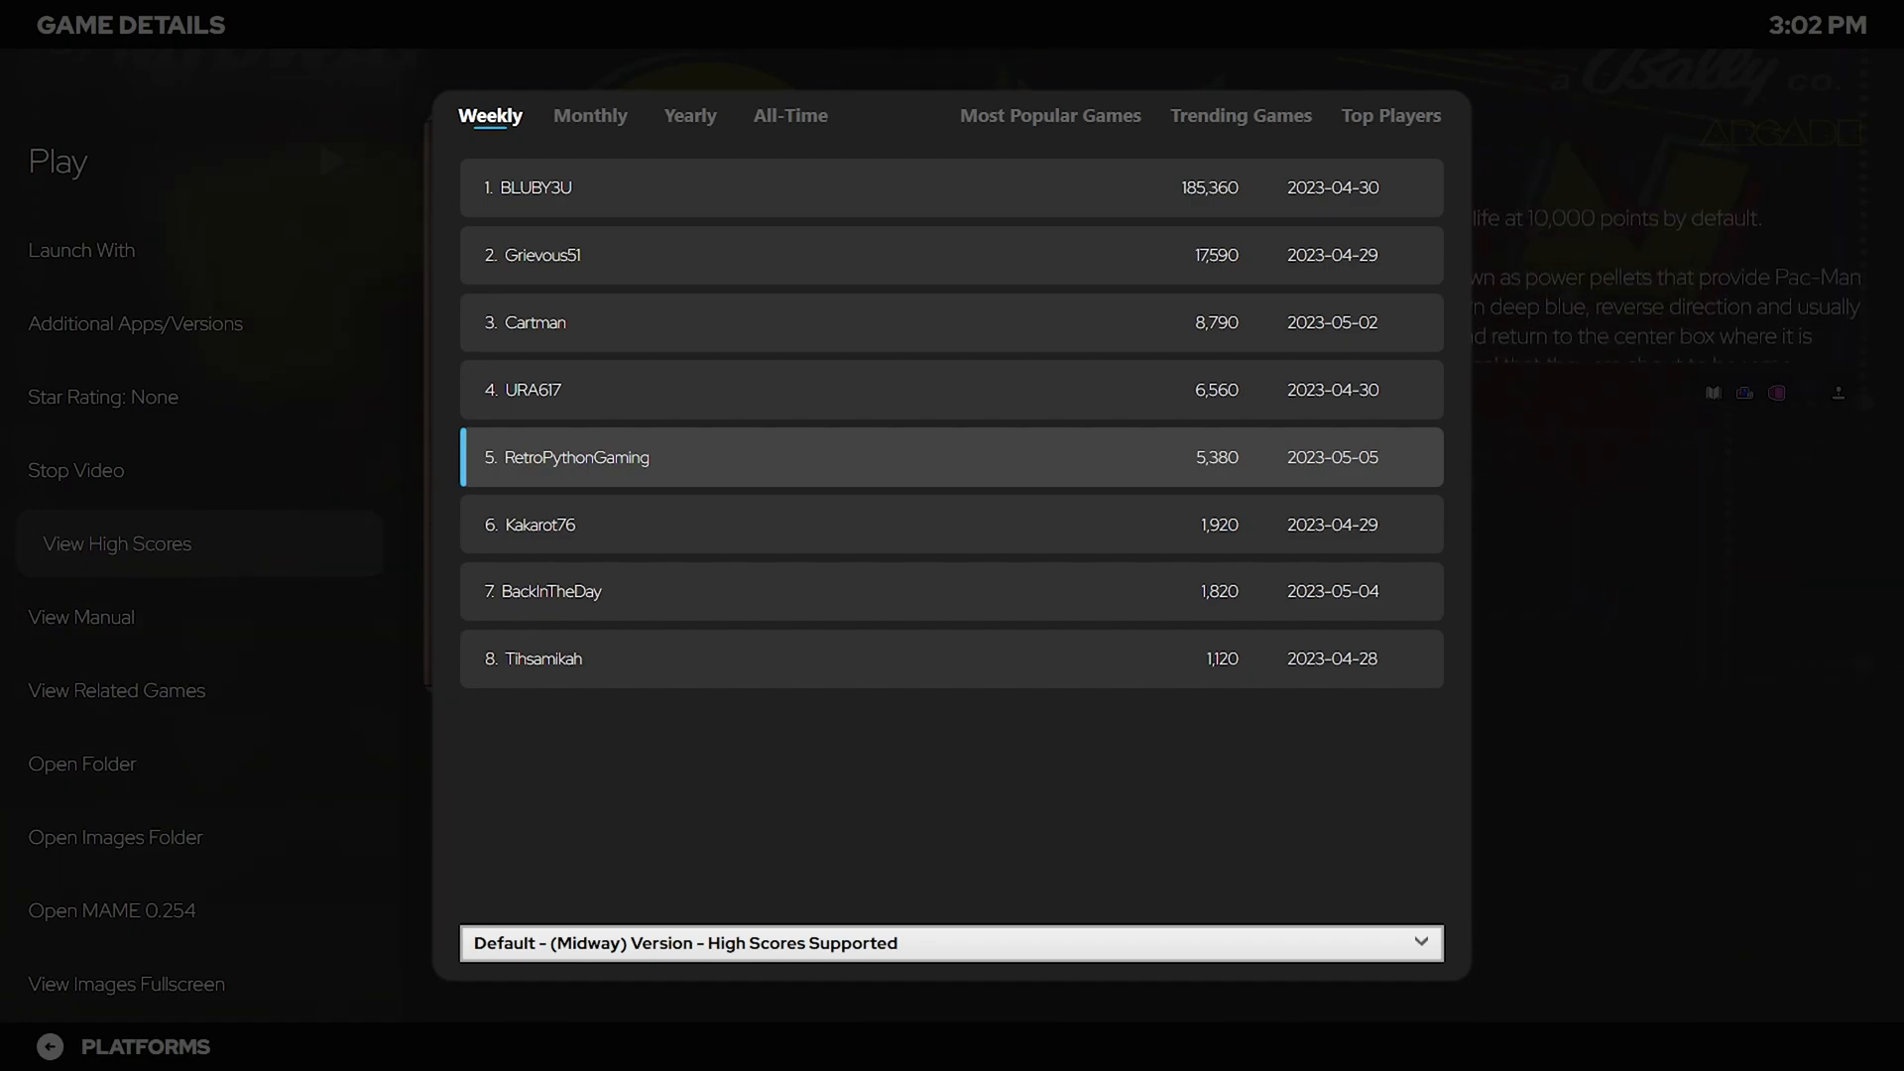
key("Escape")
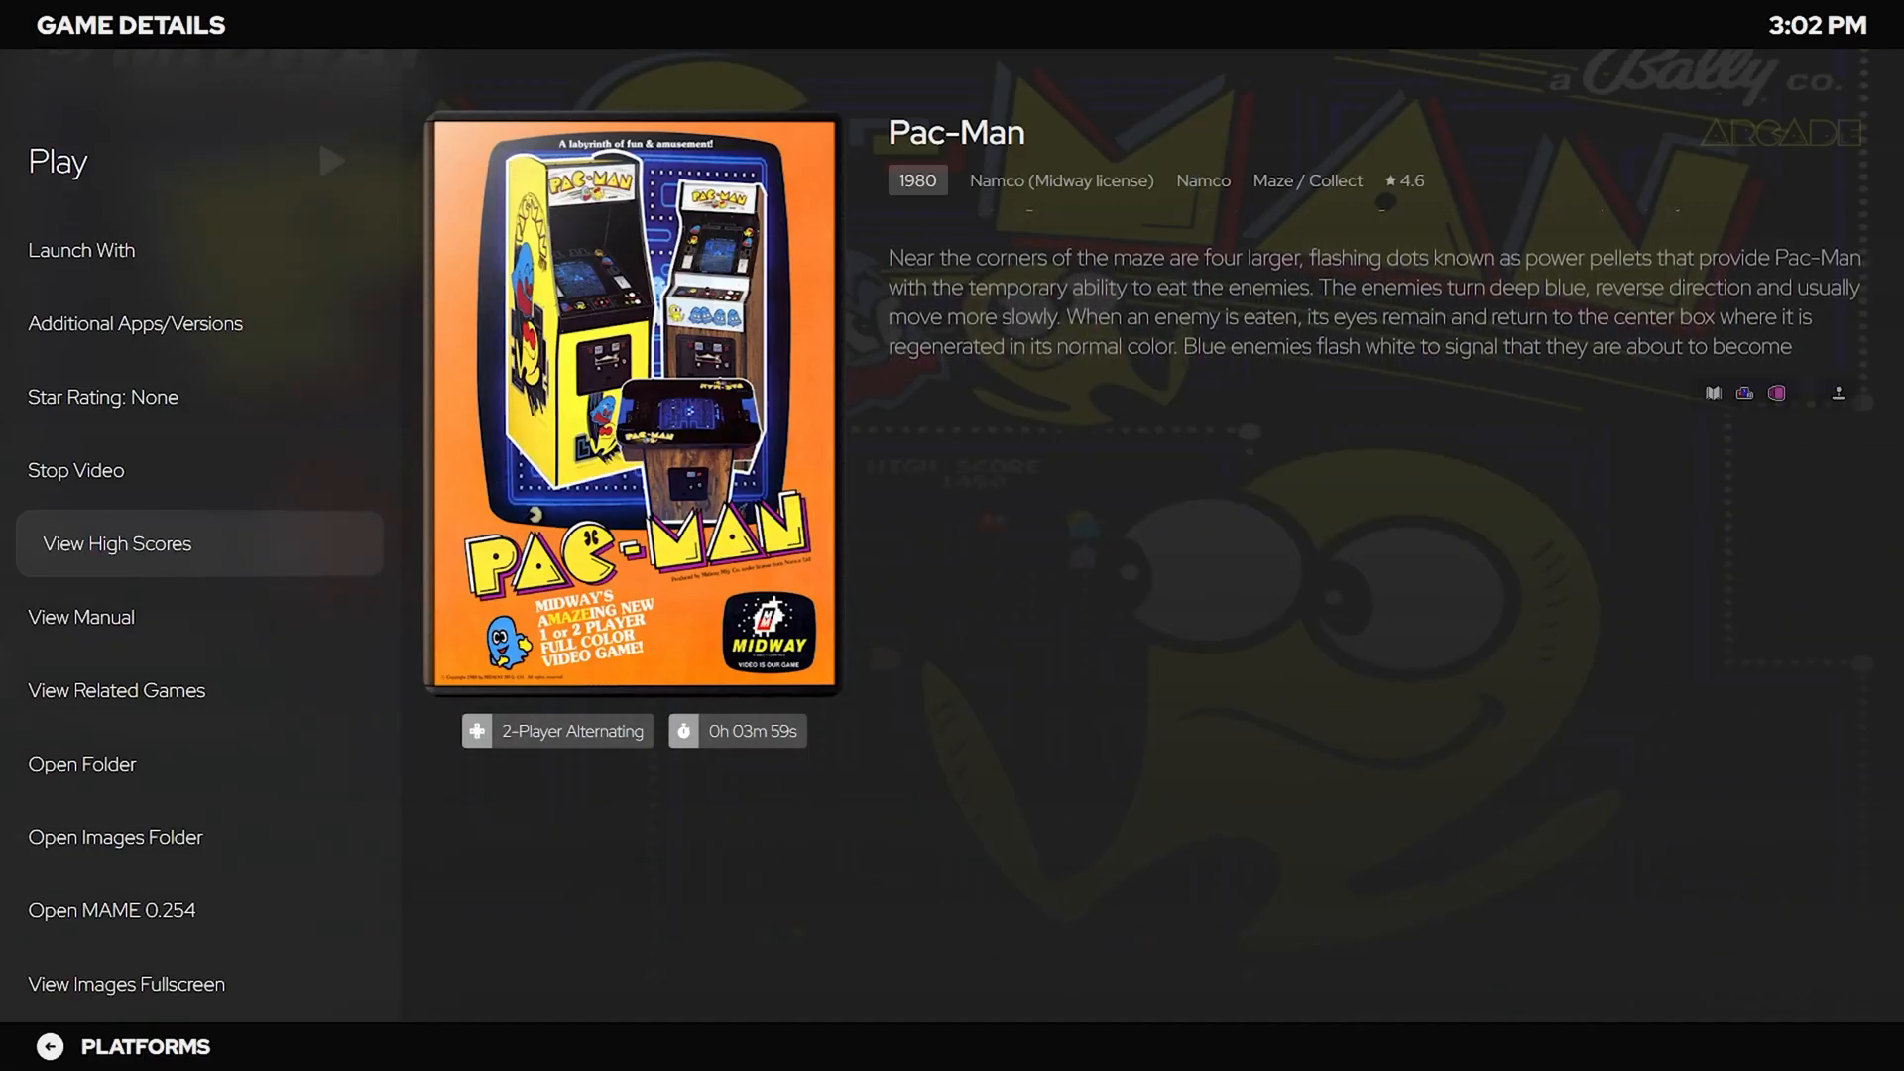
Return to Platforms and choose Manage Startup Themes from the System Menu.
key("Up")
key("Up")
key("Up")
key("Up")
key("Up")
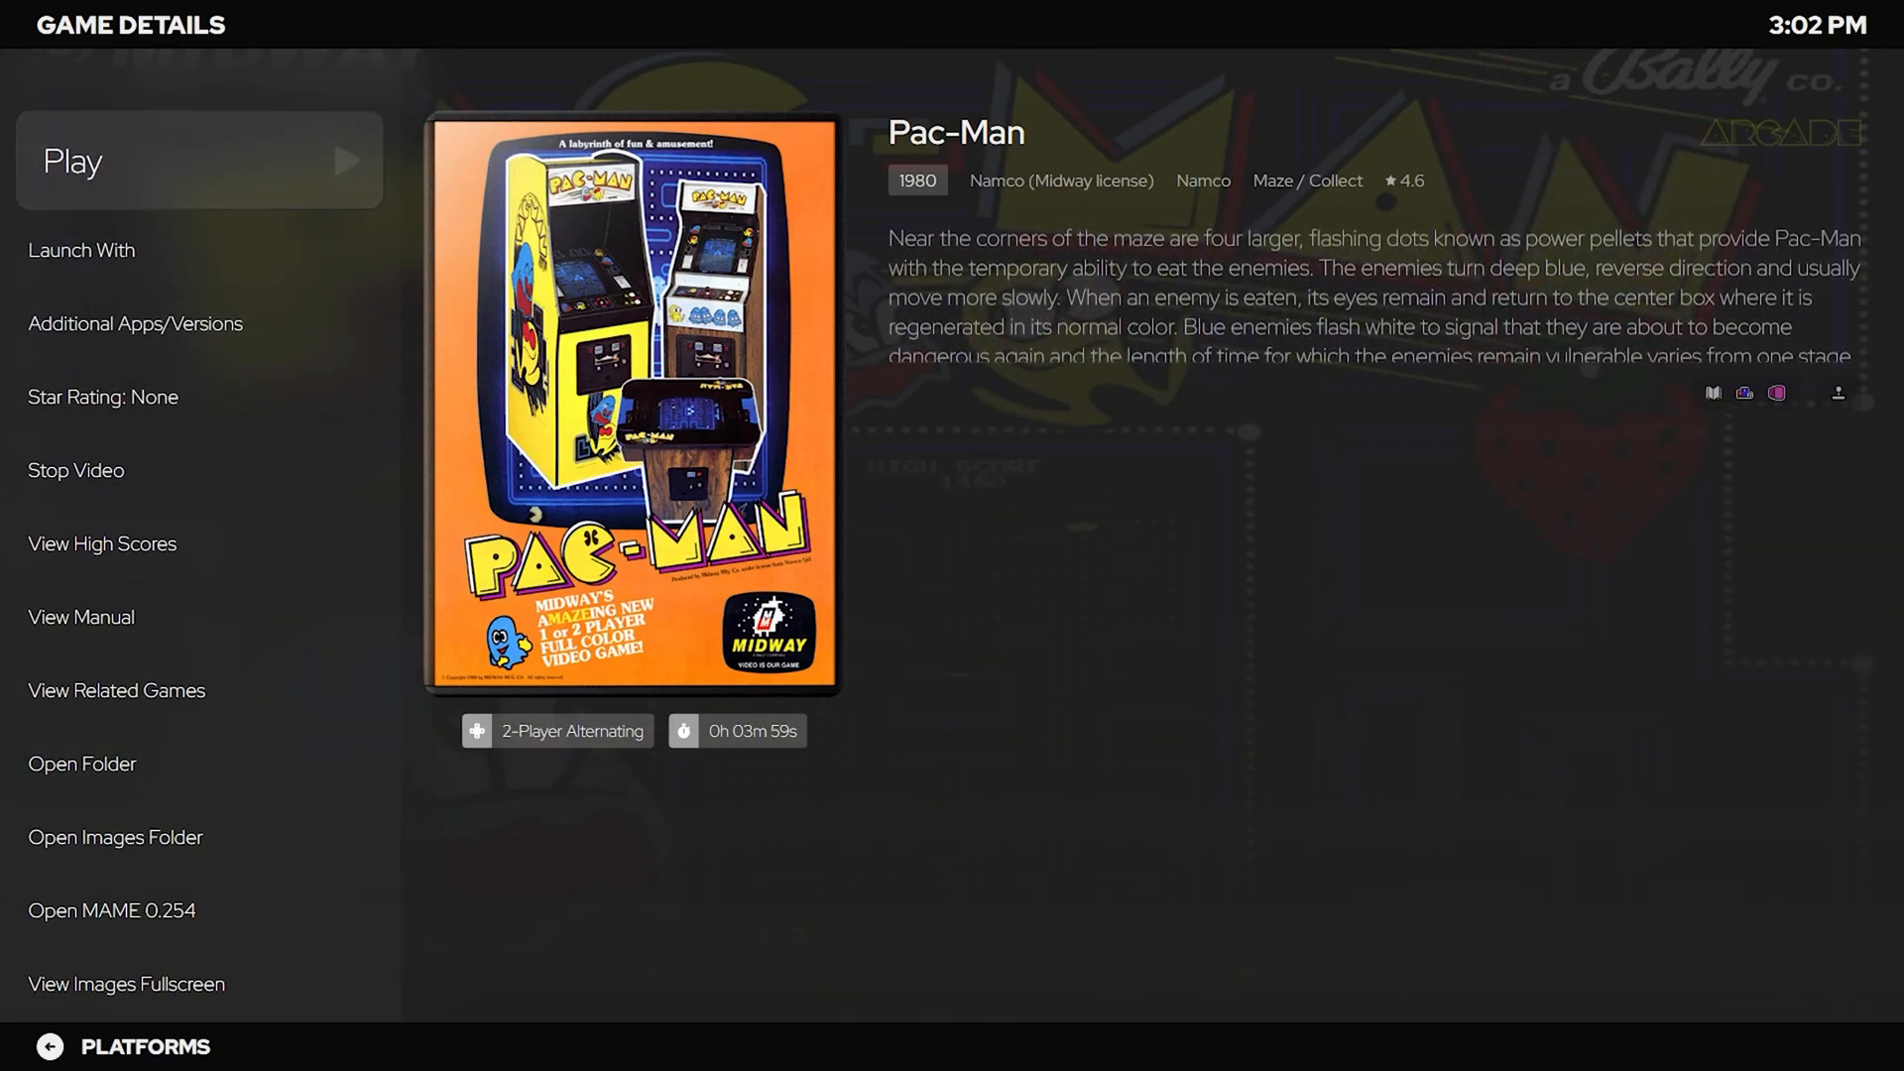
key("Escape")
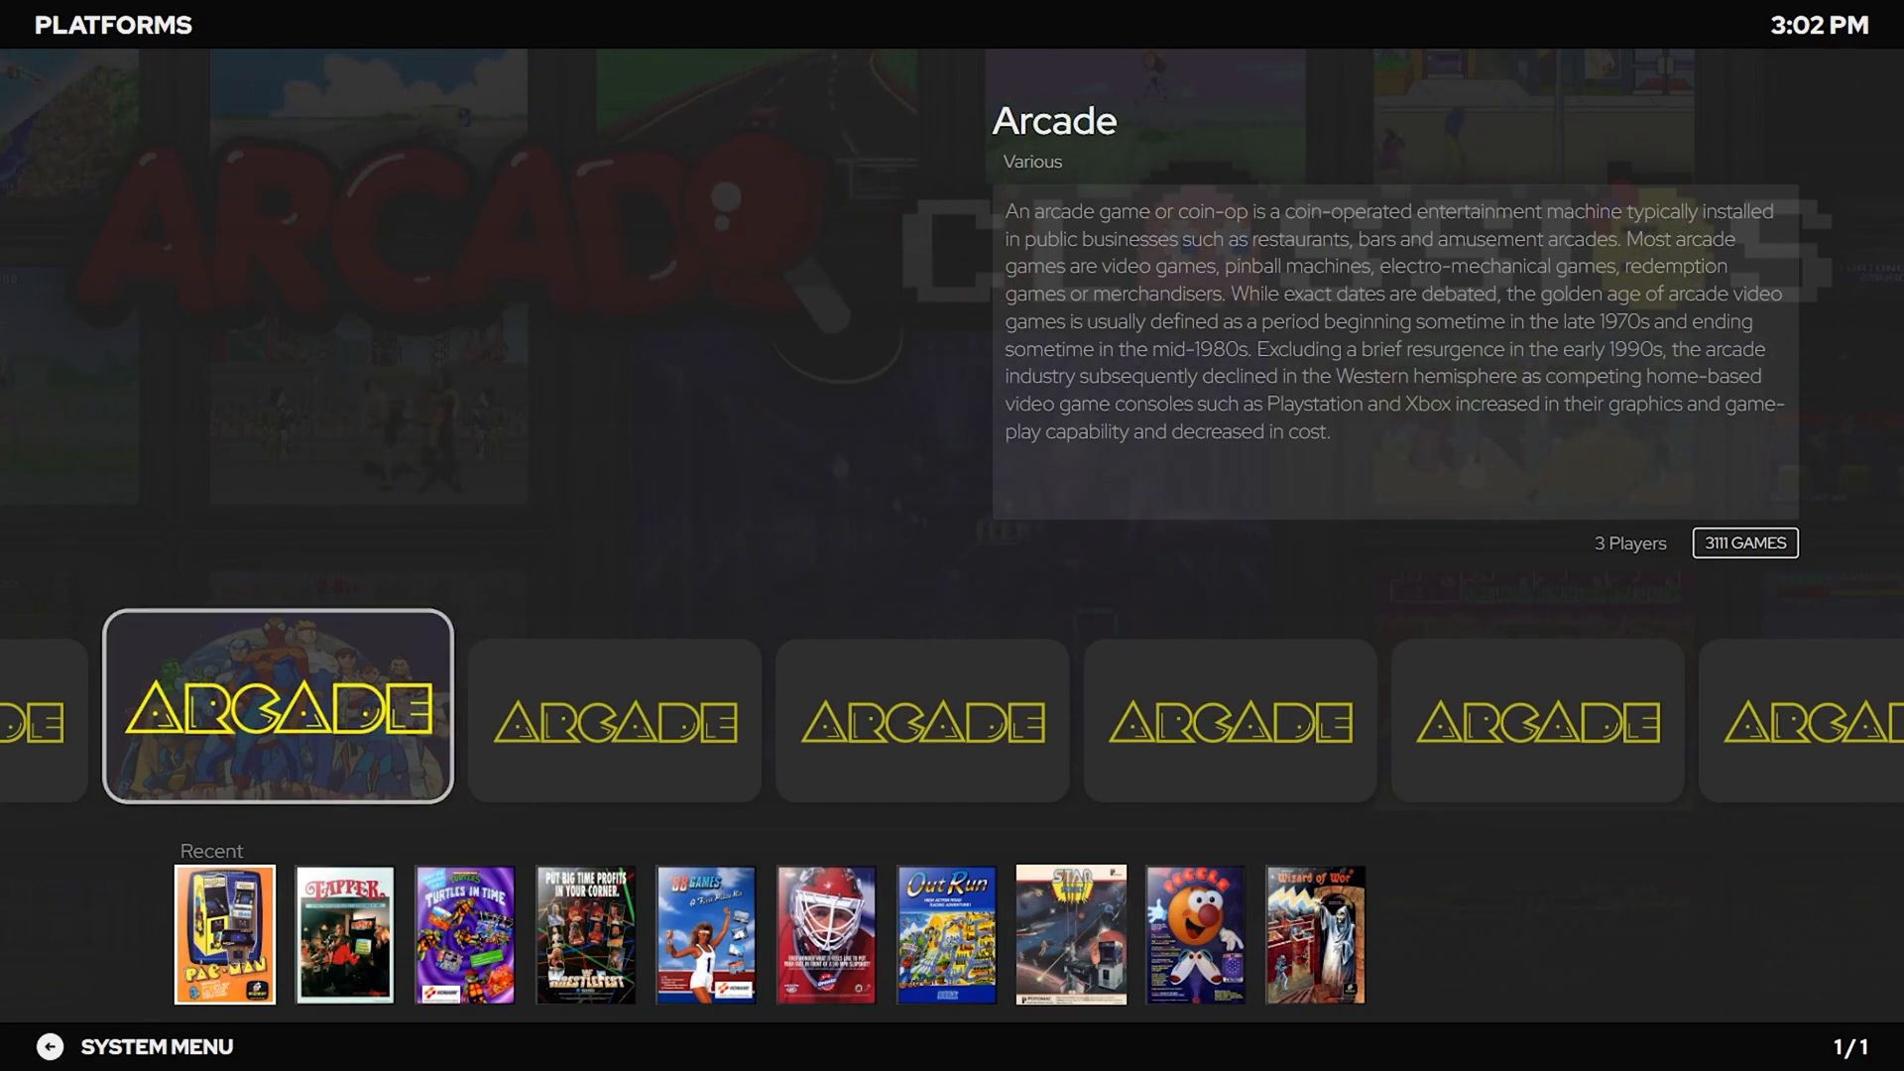
key("Escape")
key("Down")
key("Down")
key("Down")
key("Down")
key("Down")
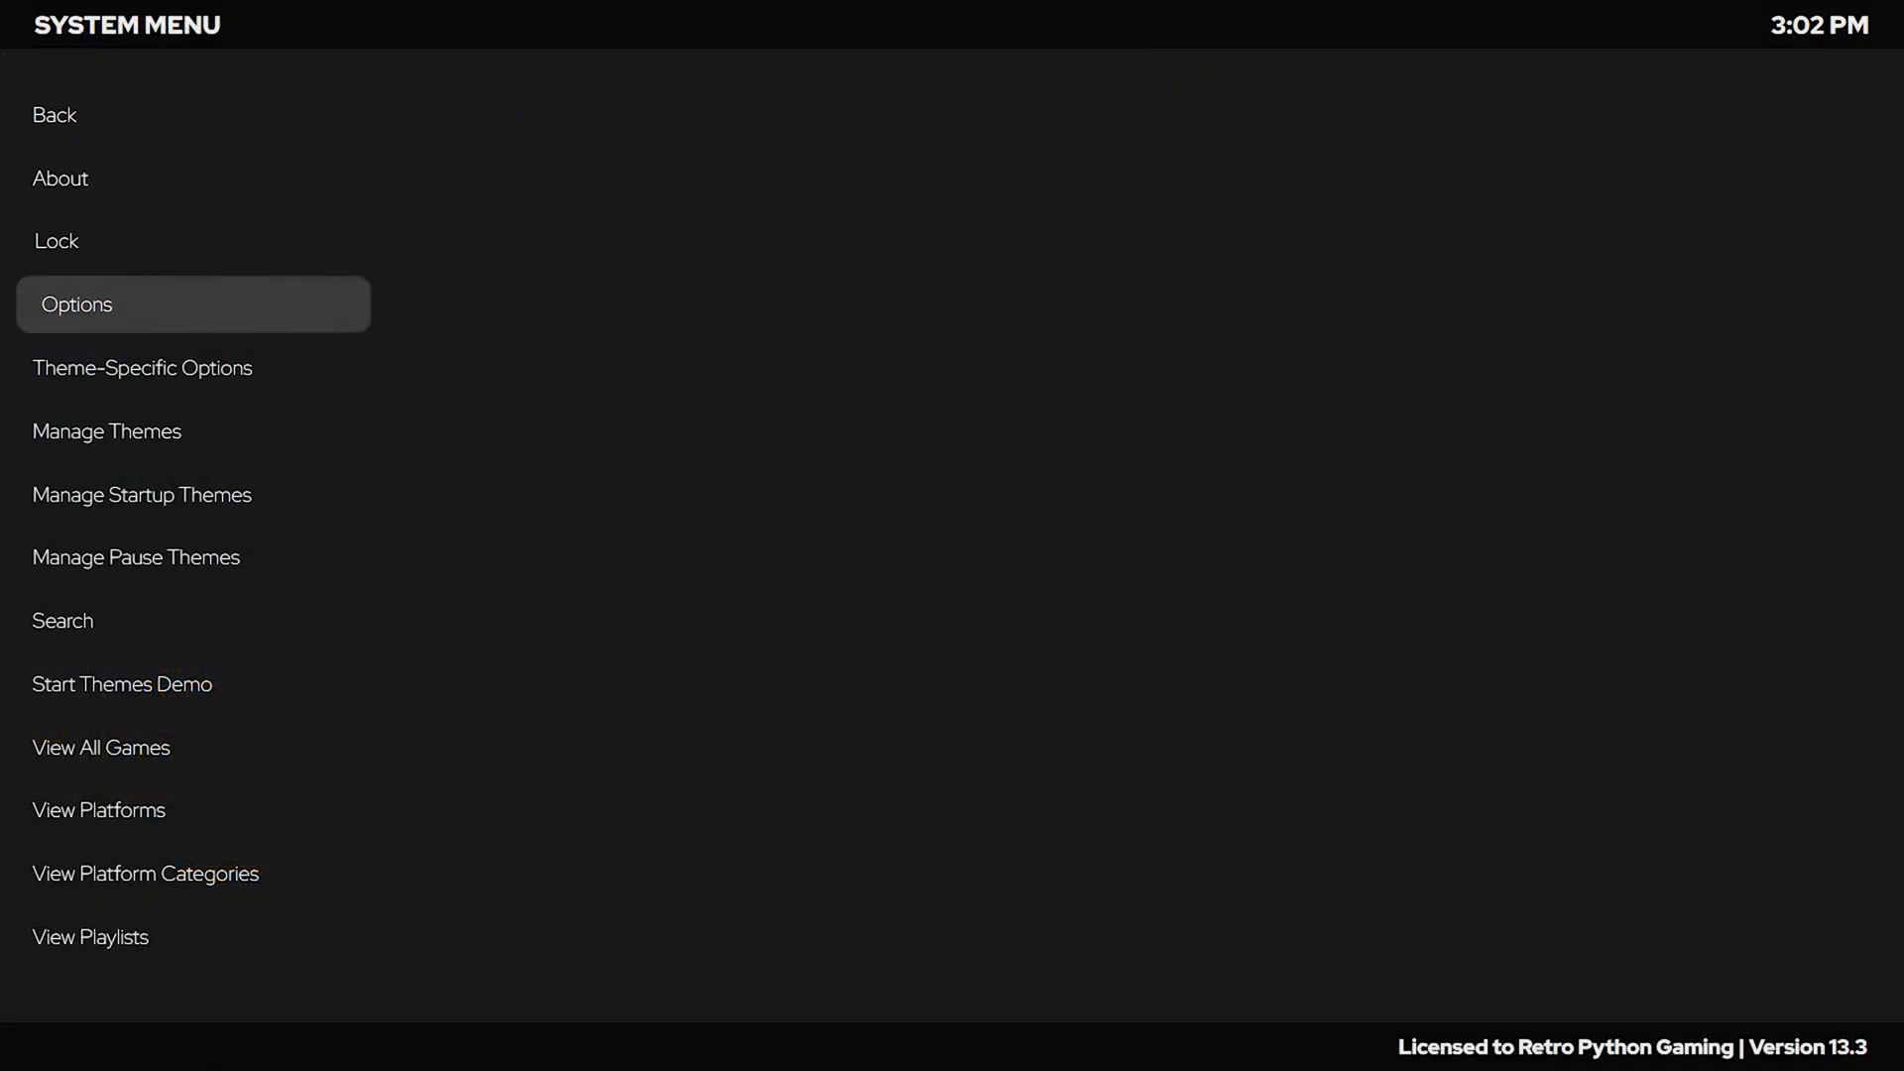
key("Down")
key("Return")
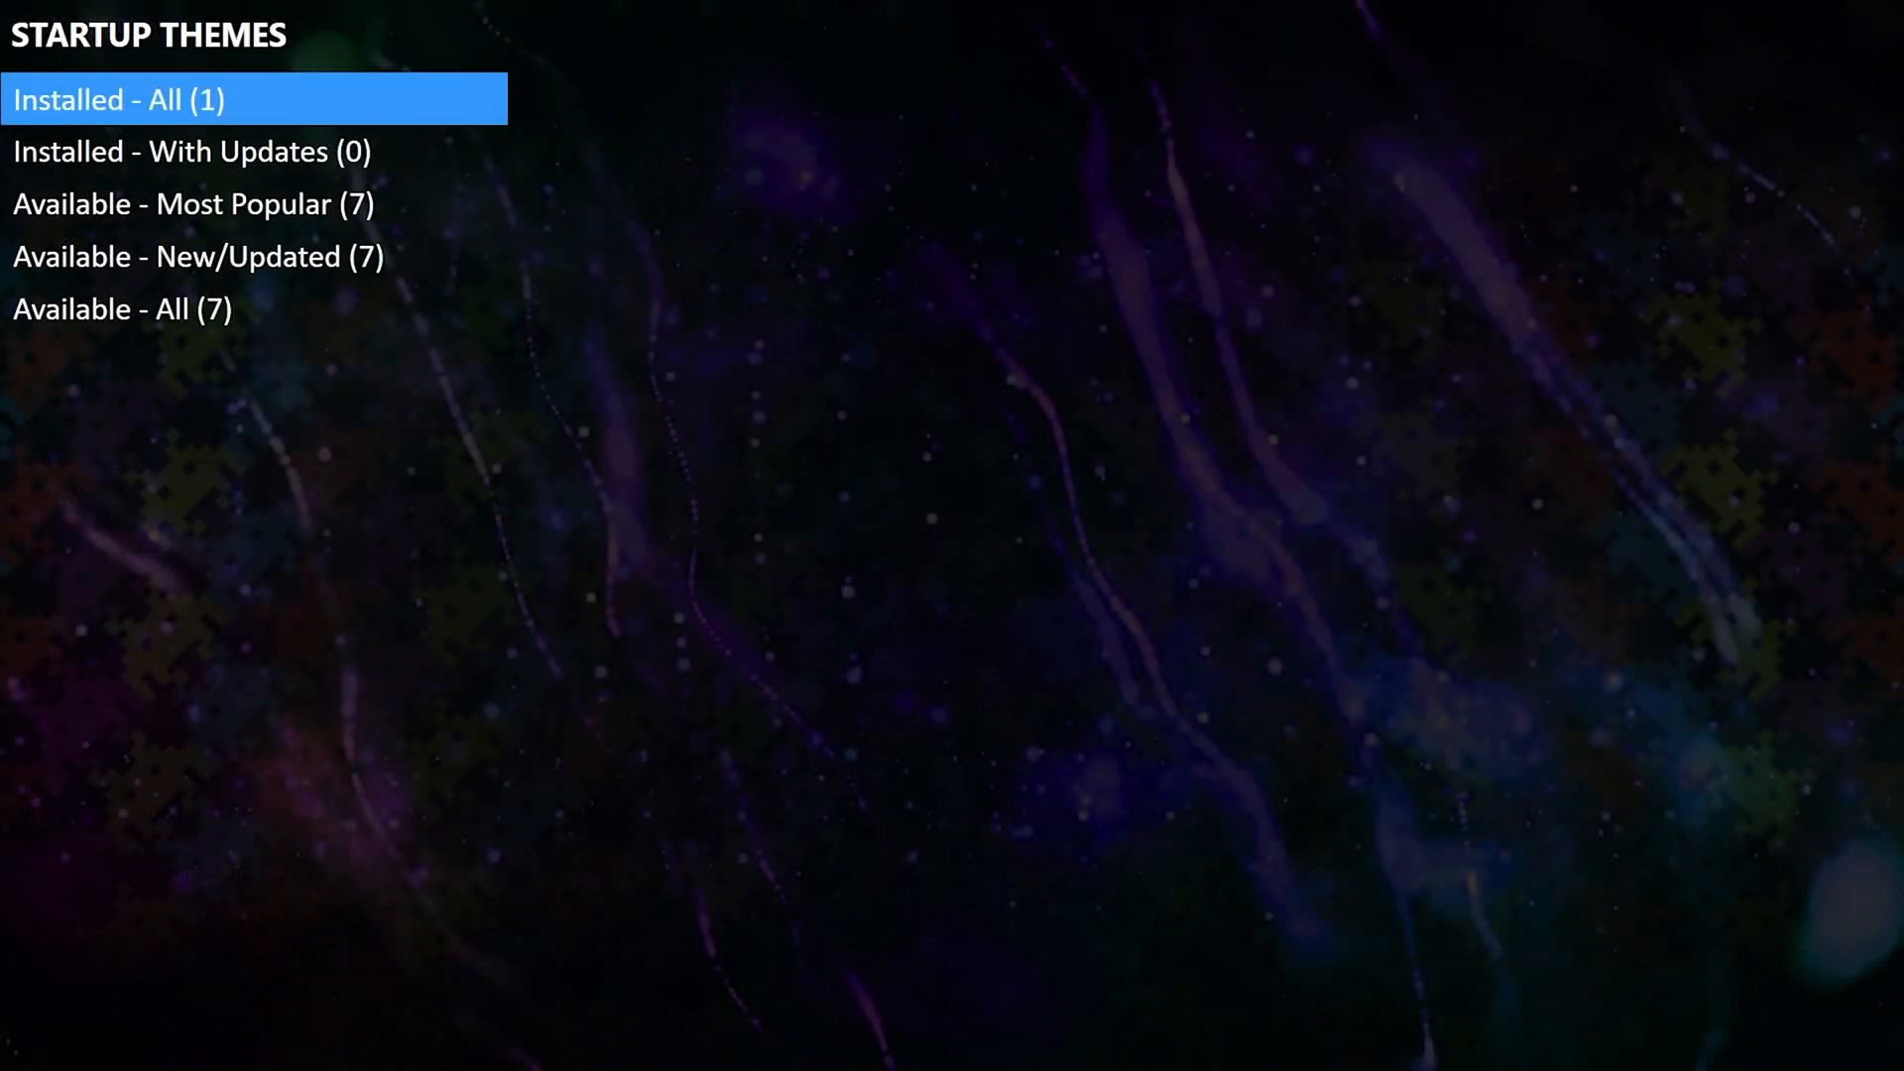
Preview the most popular startup themes, from Big Fade Start to GridBlocked, then return to Big Logo.
key("Down")
key("Down")
key("Return")
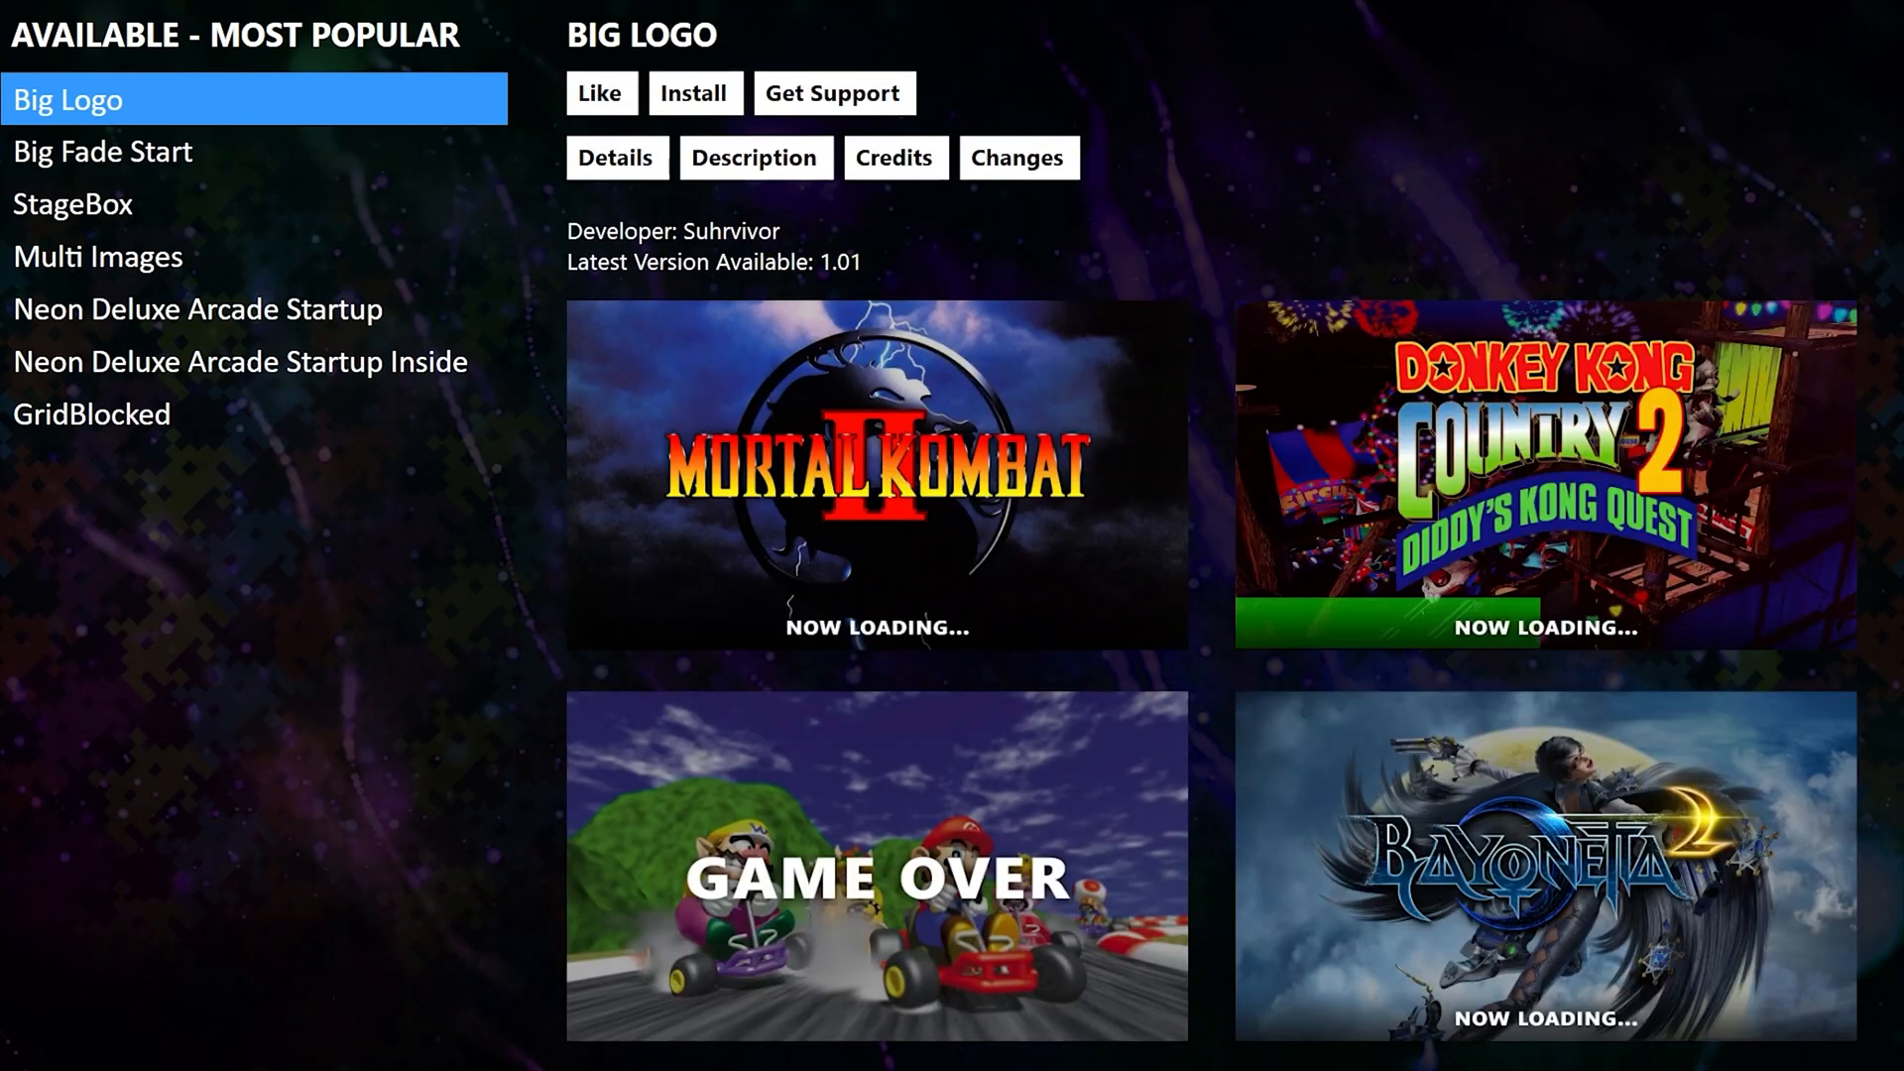
key("Down")
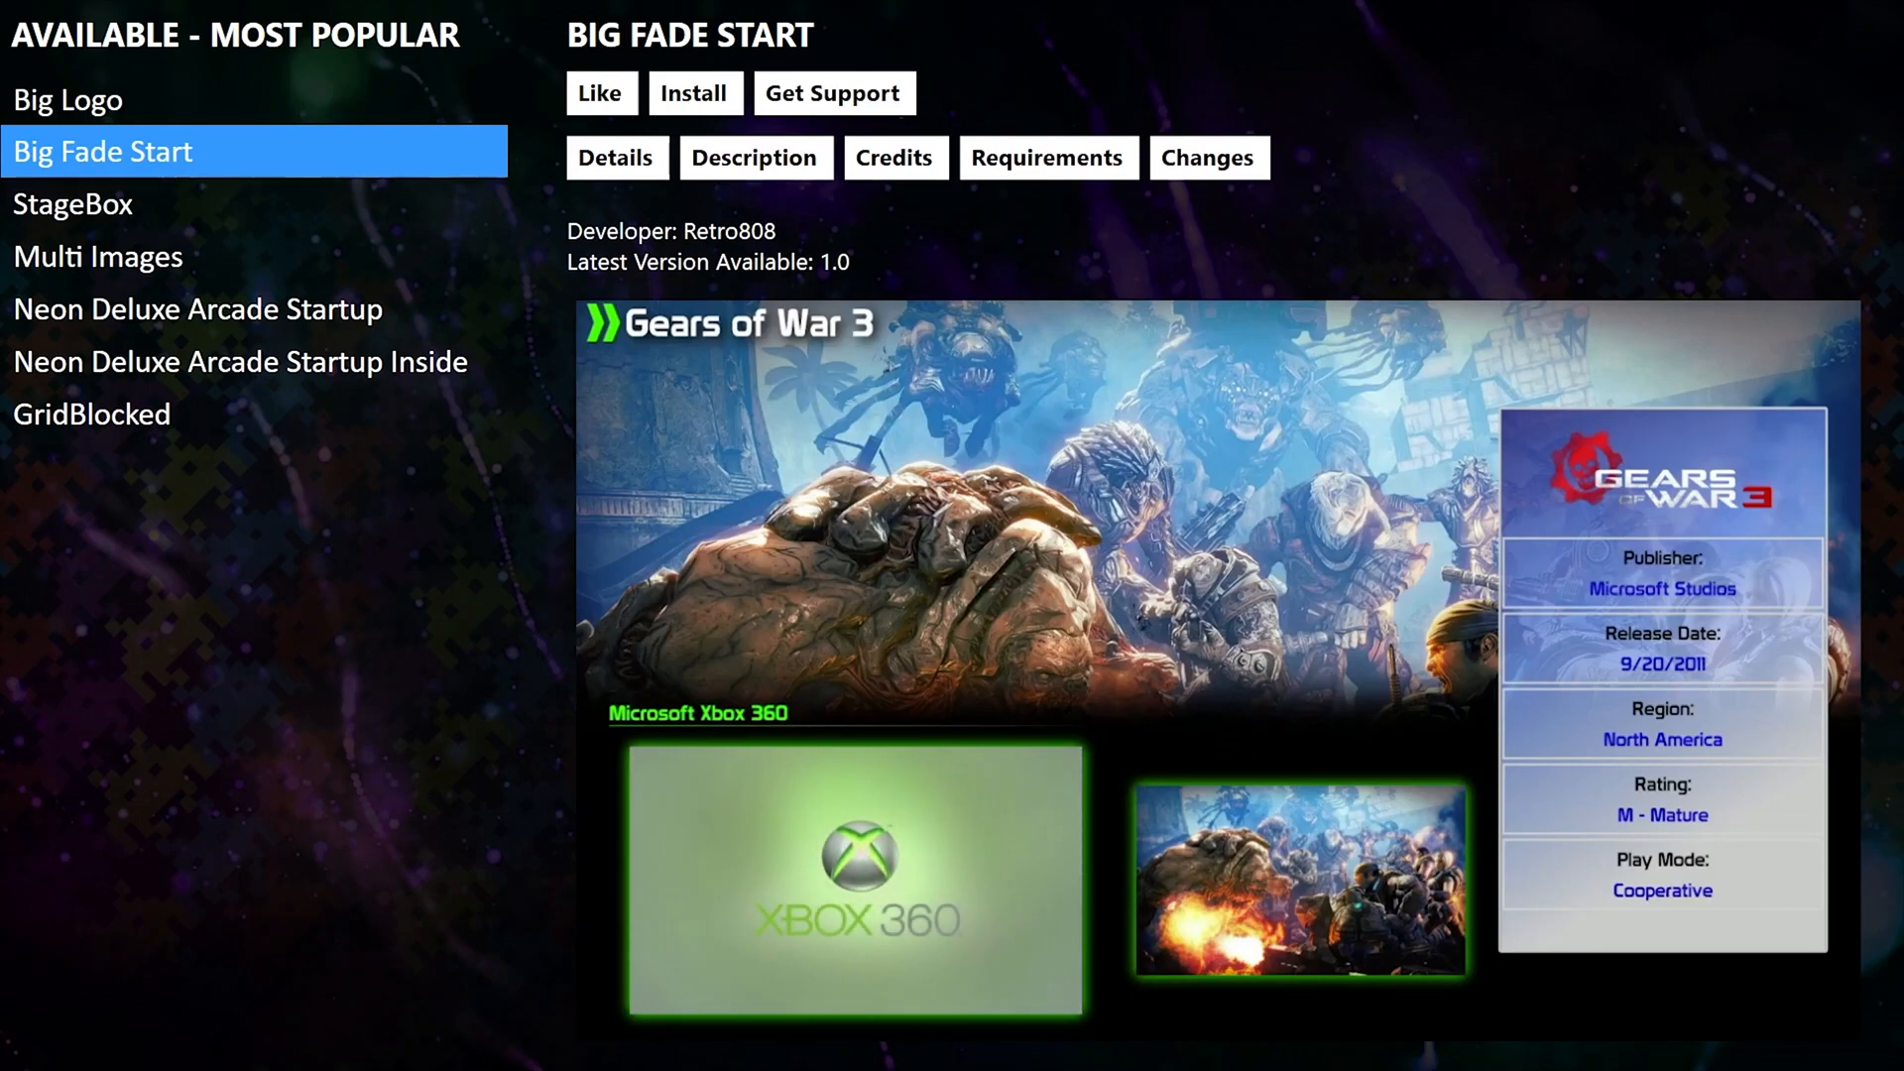
key("Down")
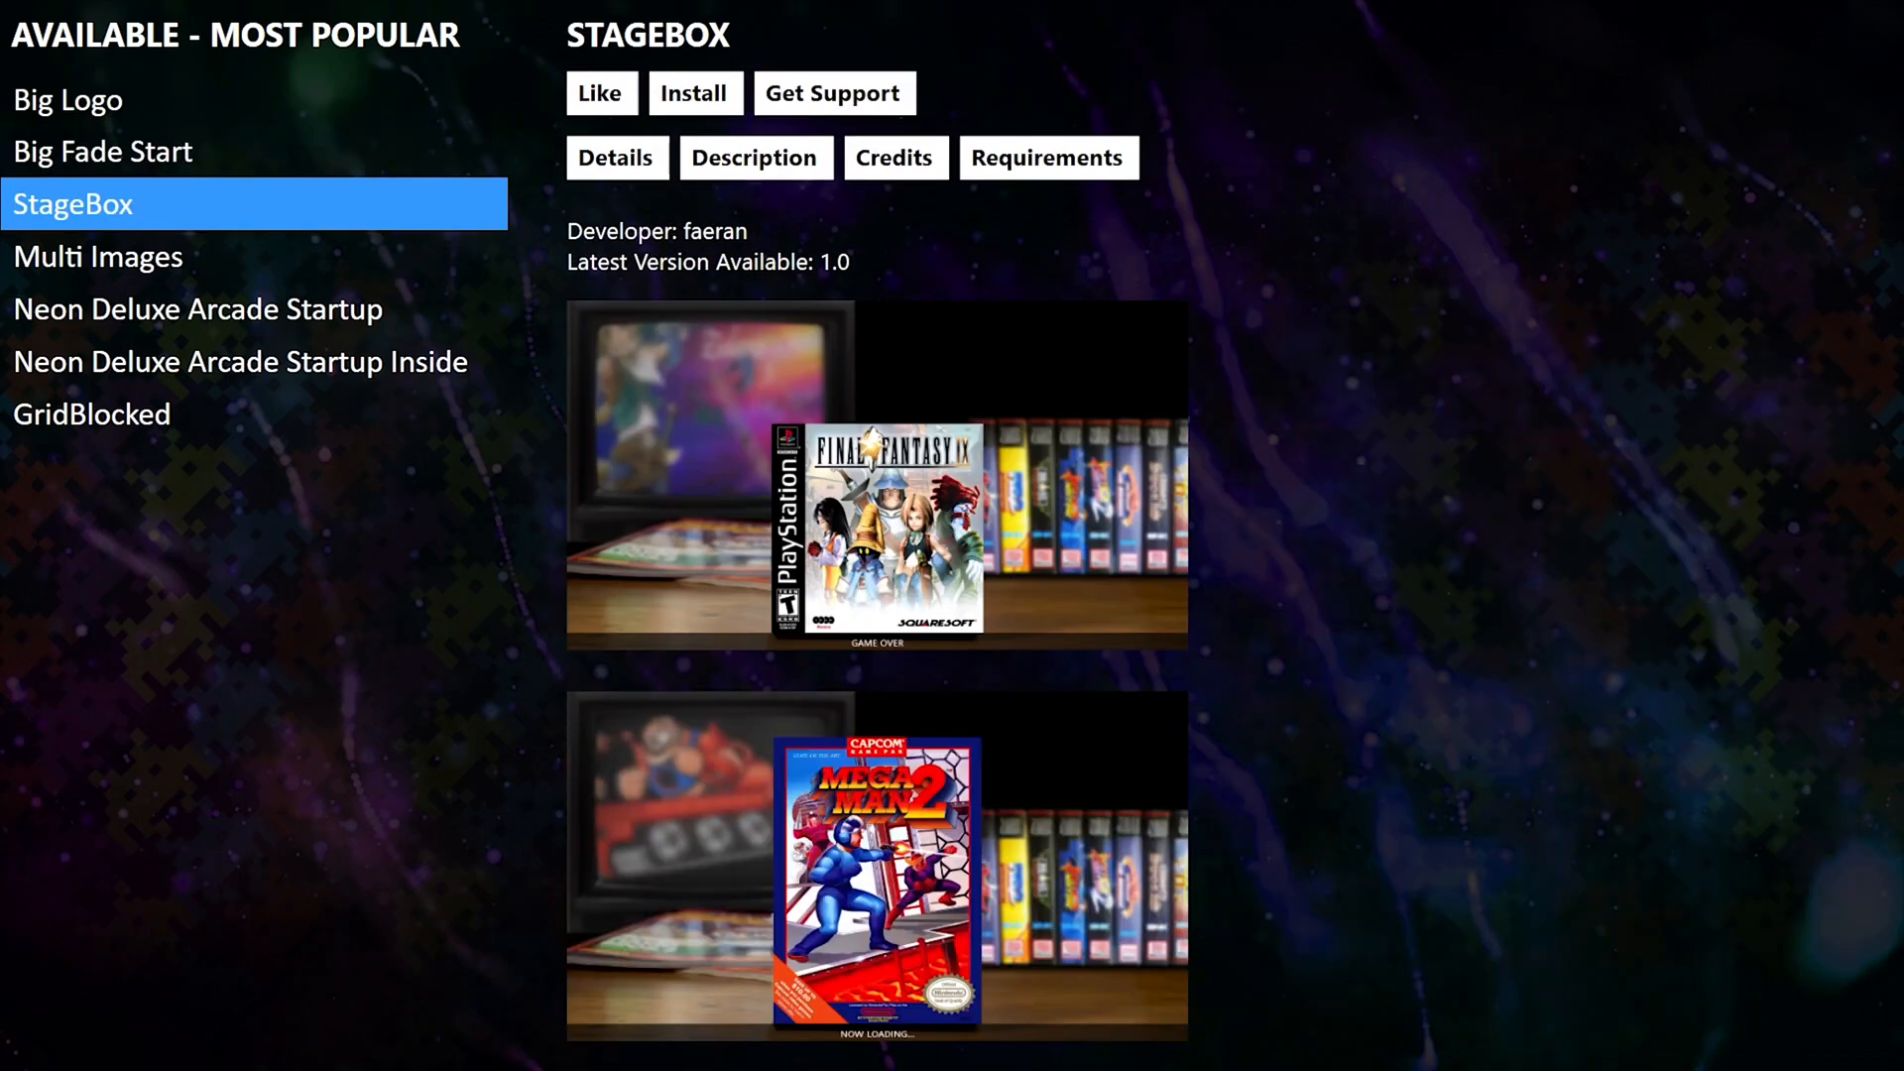
key("Down")
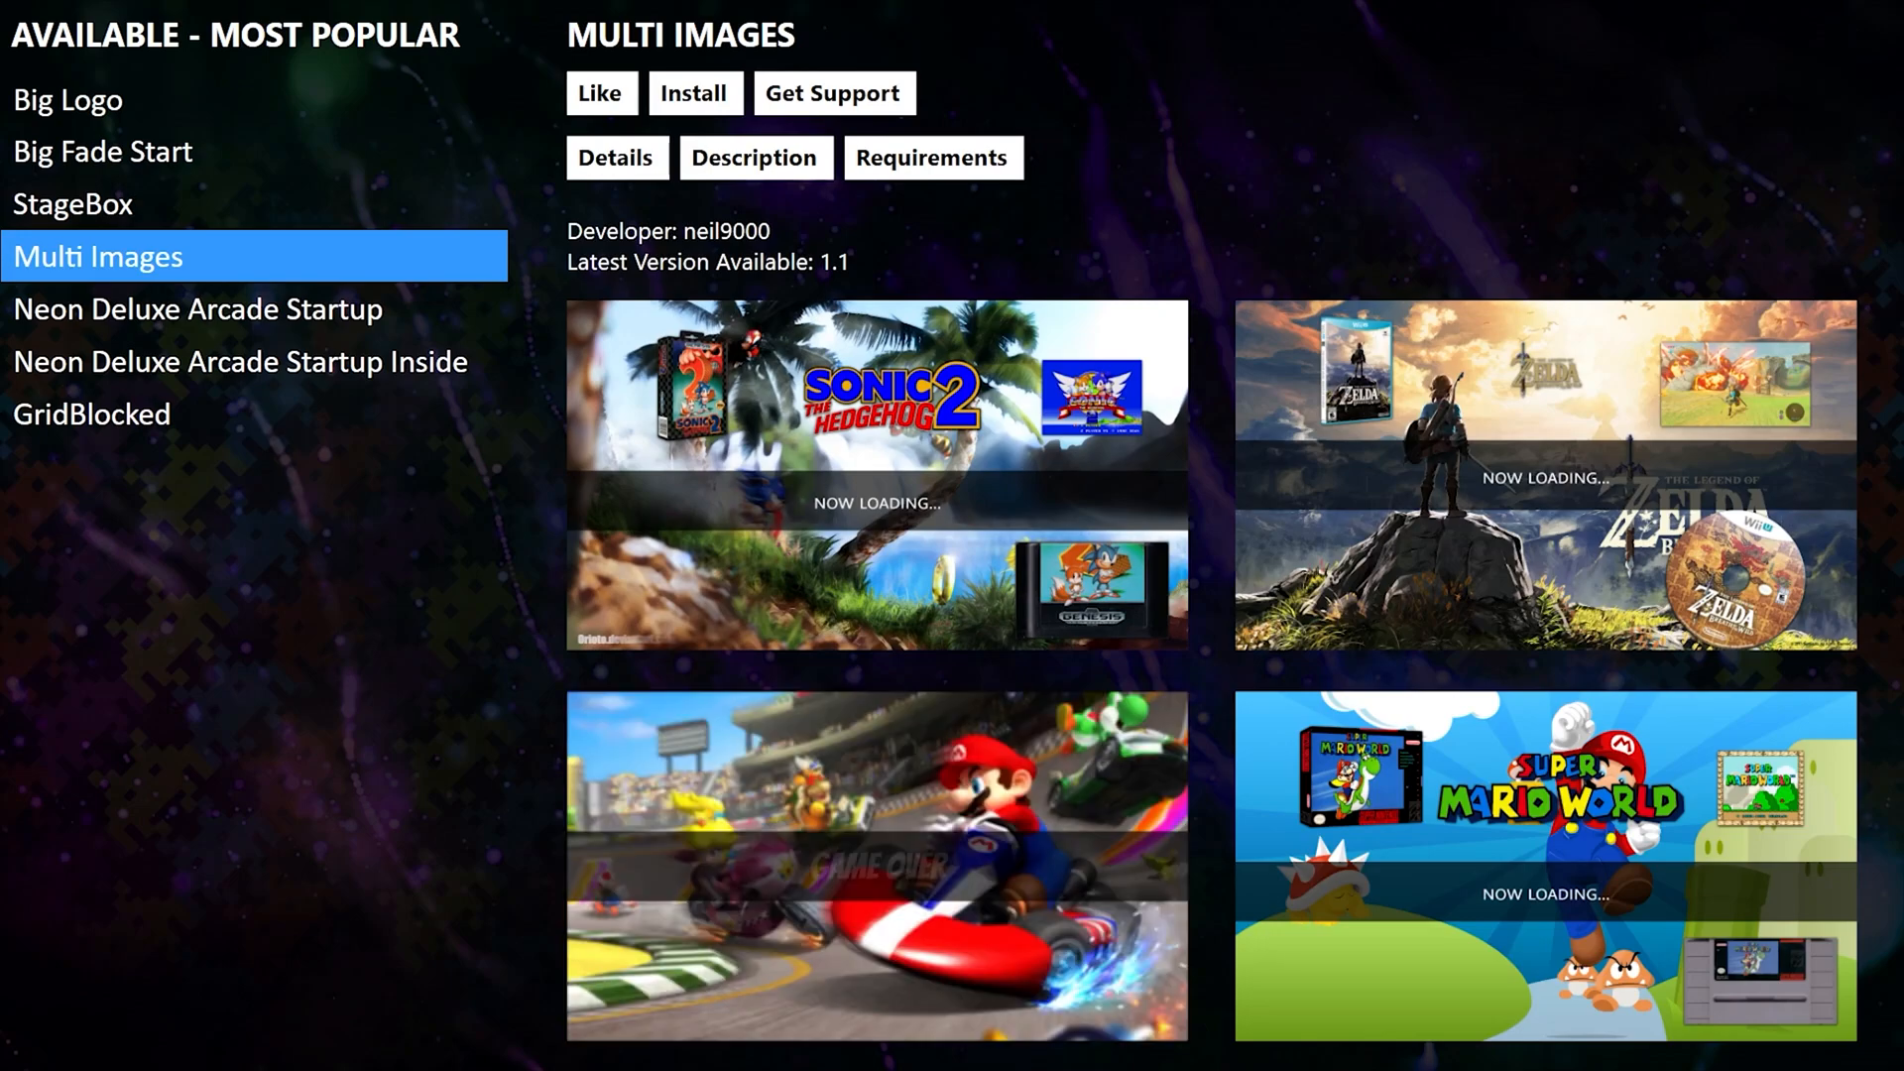
key("Down")
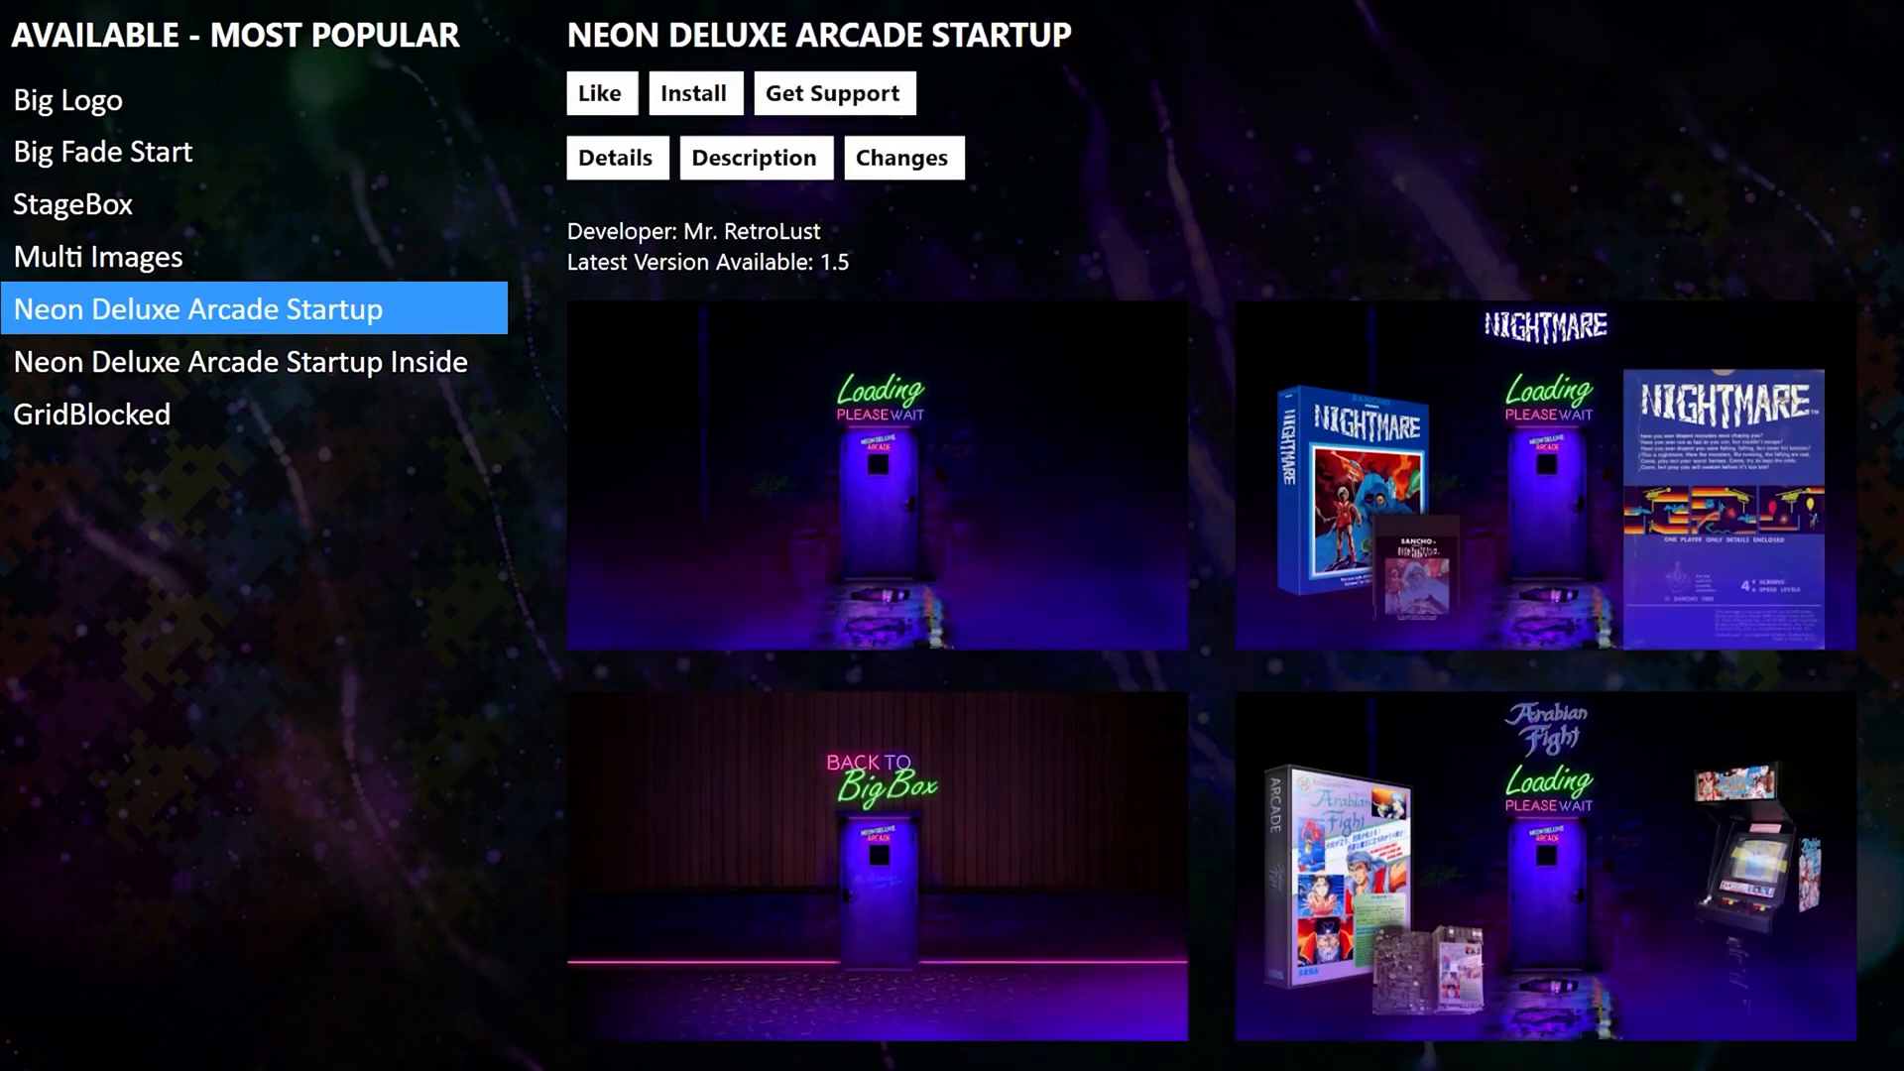
key("Down")
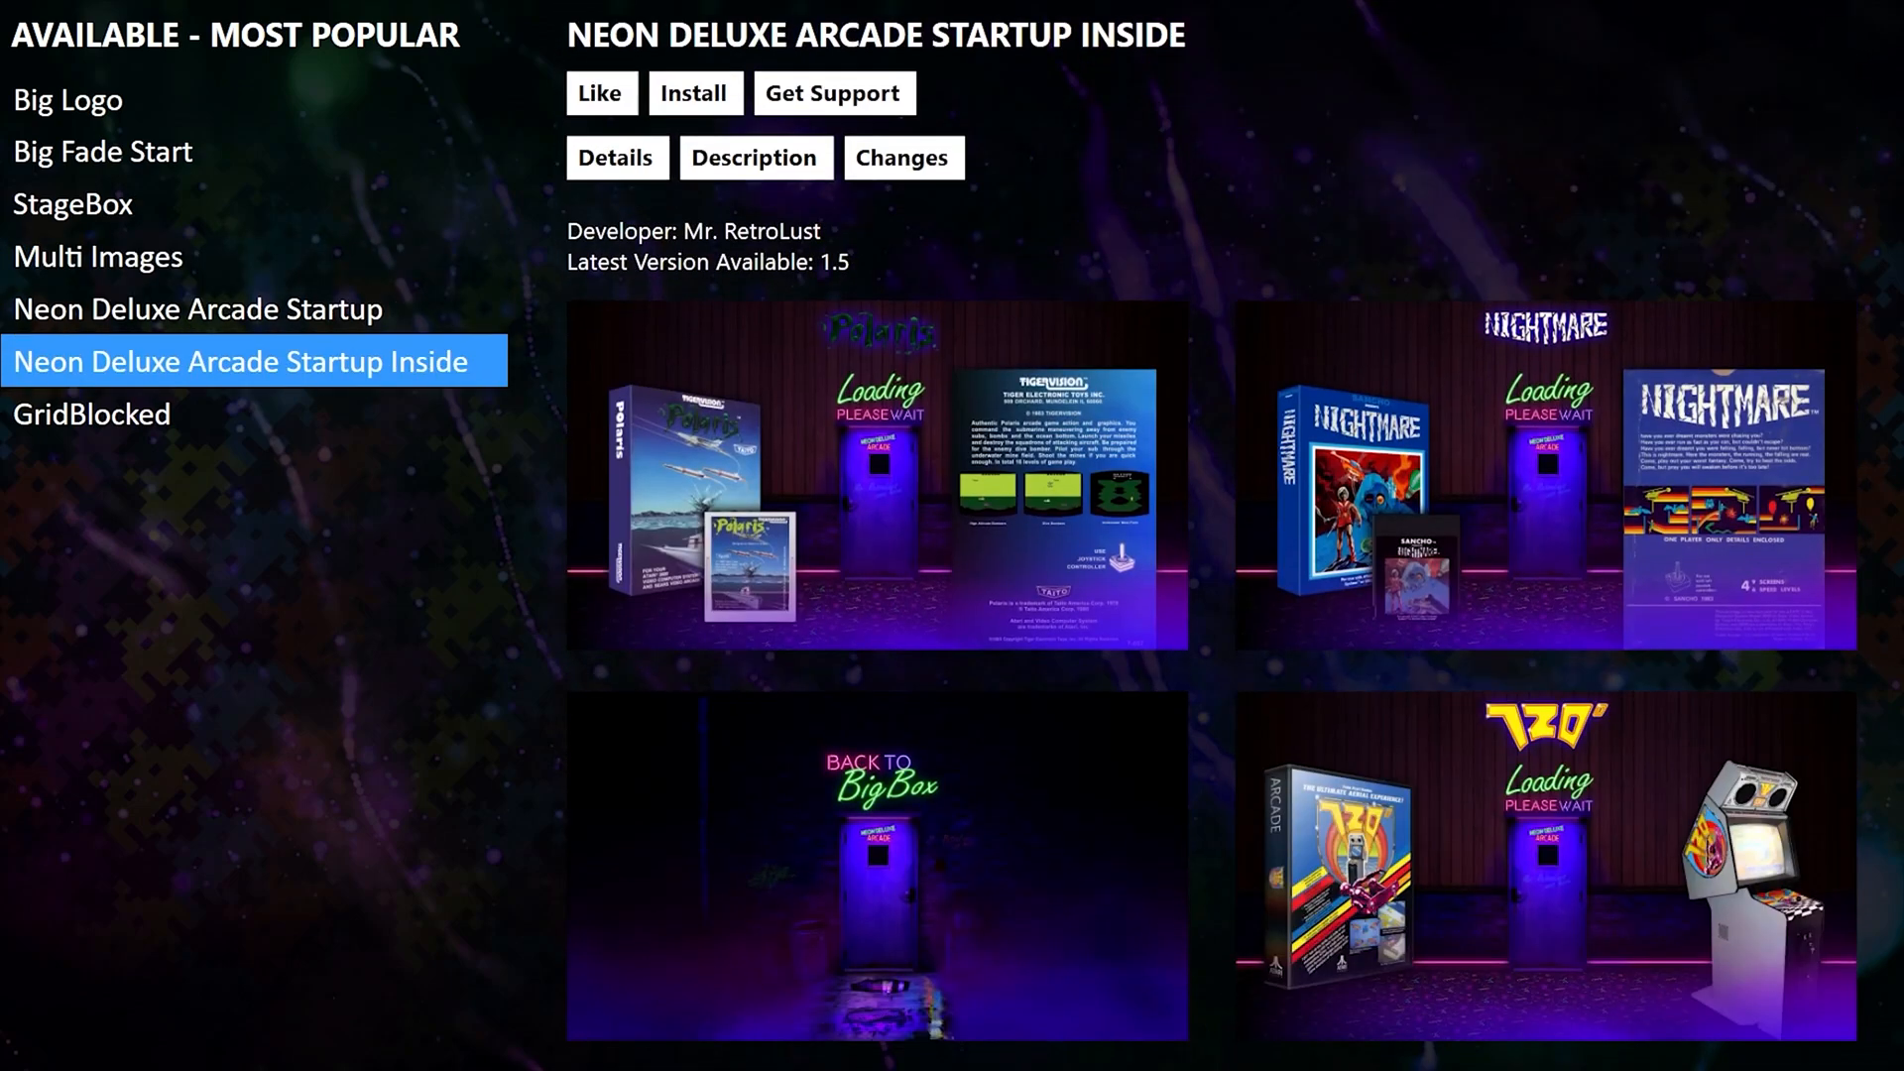
key("Down")
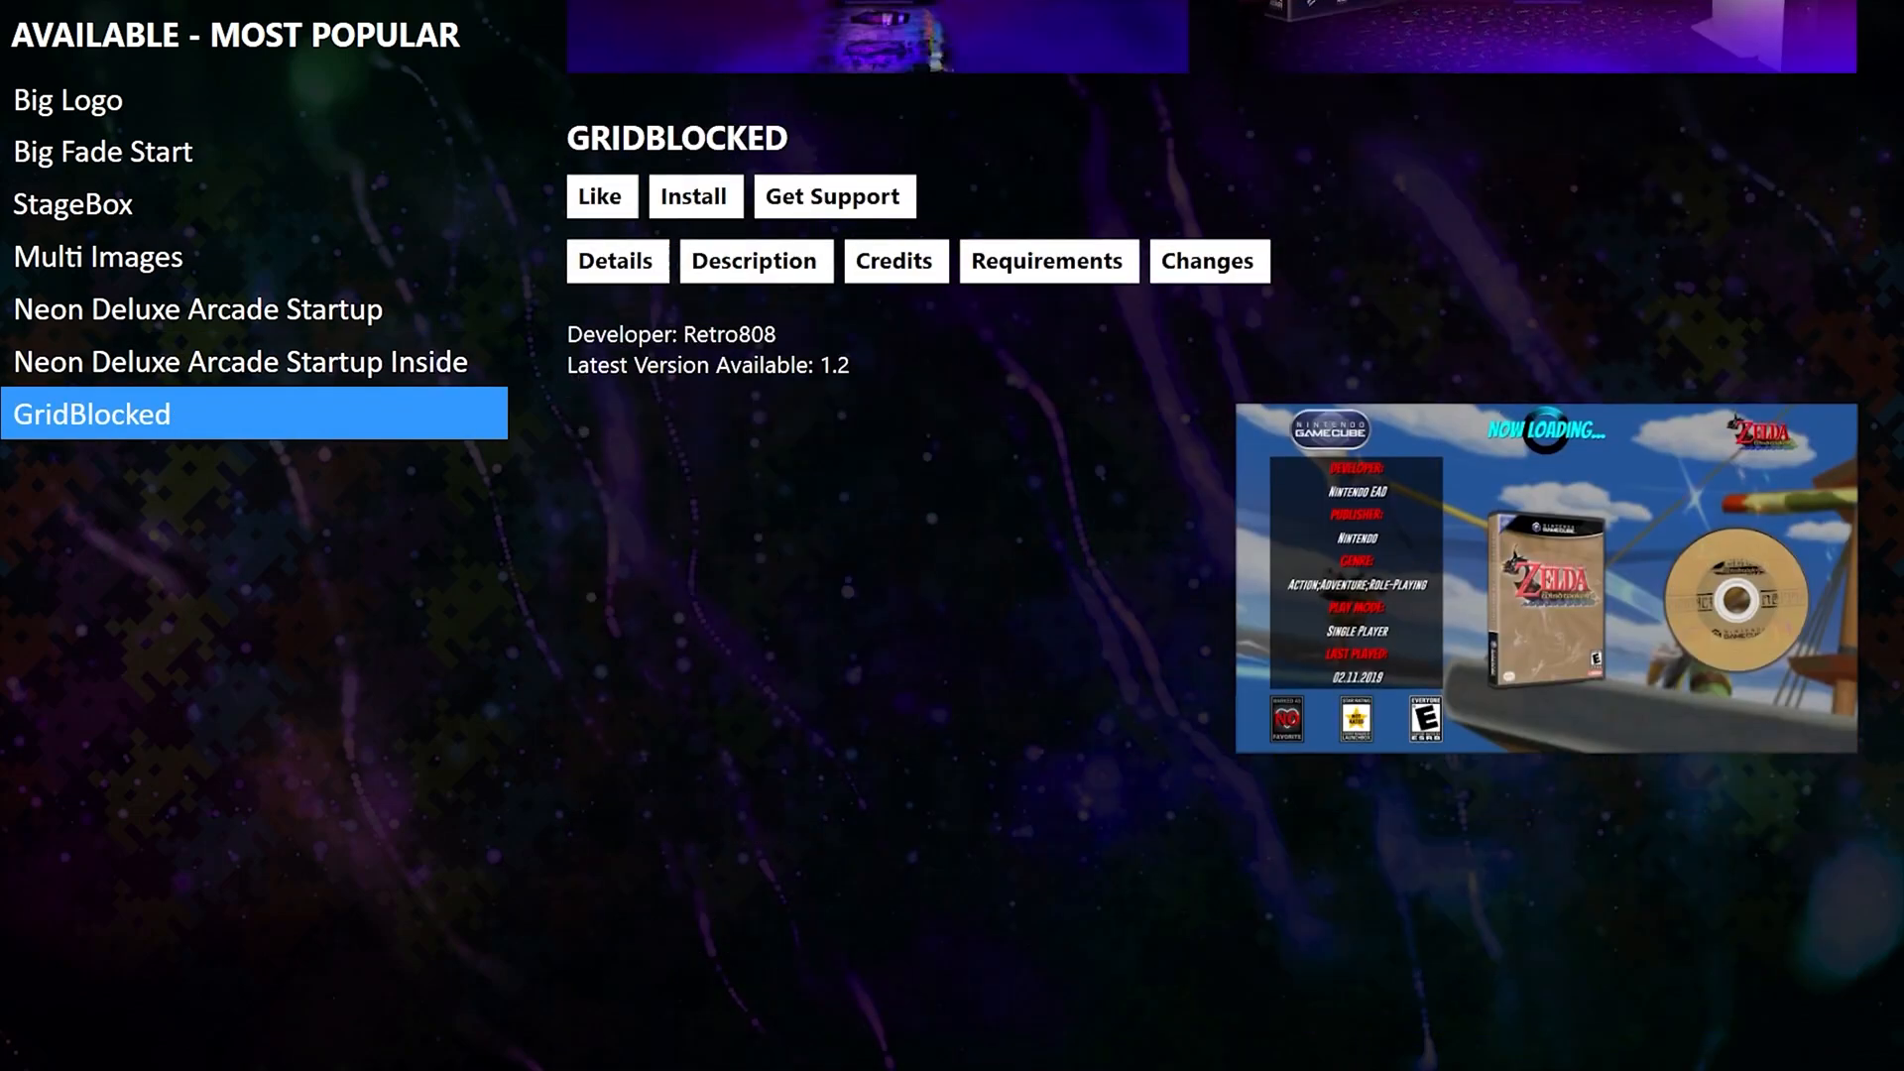
key("Up")
key("Up")
key("Up")
key("Up")
key("Up")
key("Up")
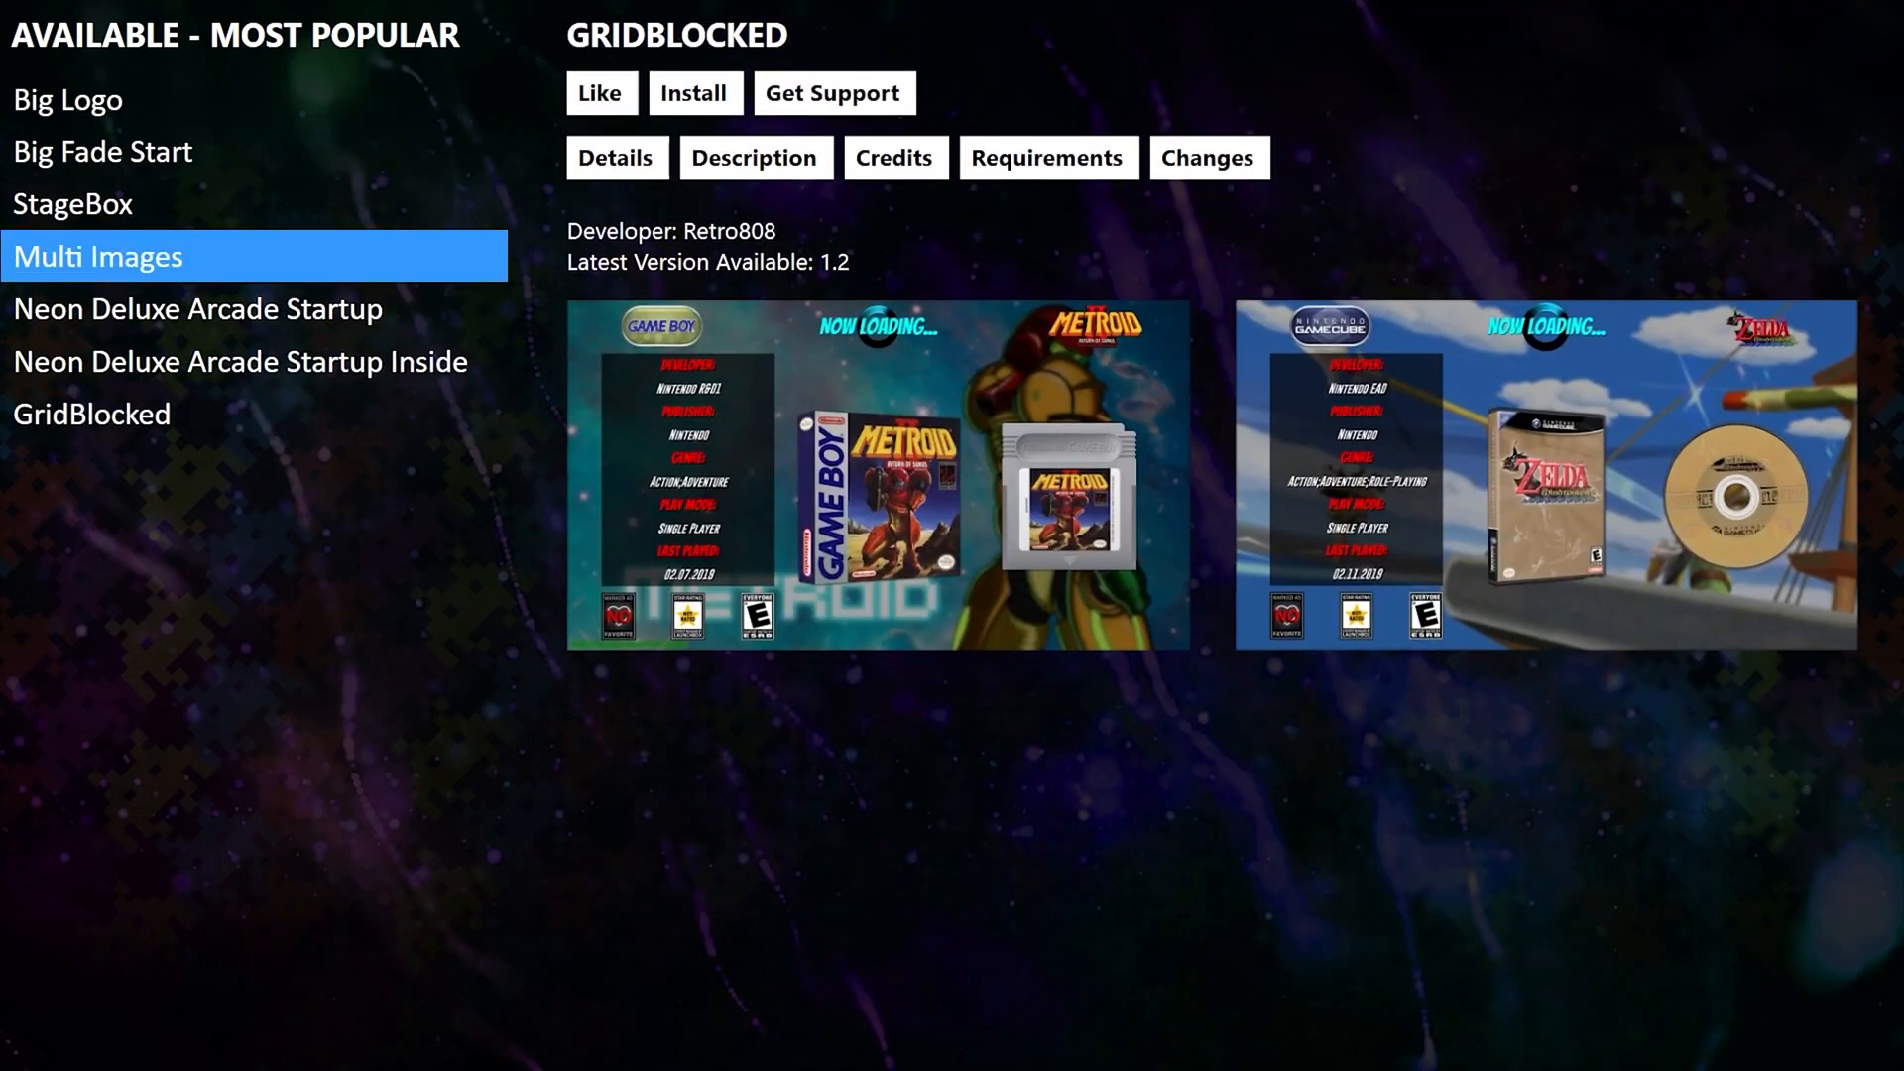
Install Big Logo, apply it as the startup theme, and return to the System Menu.
key("Return")
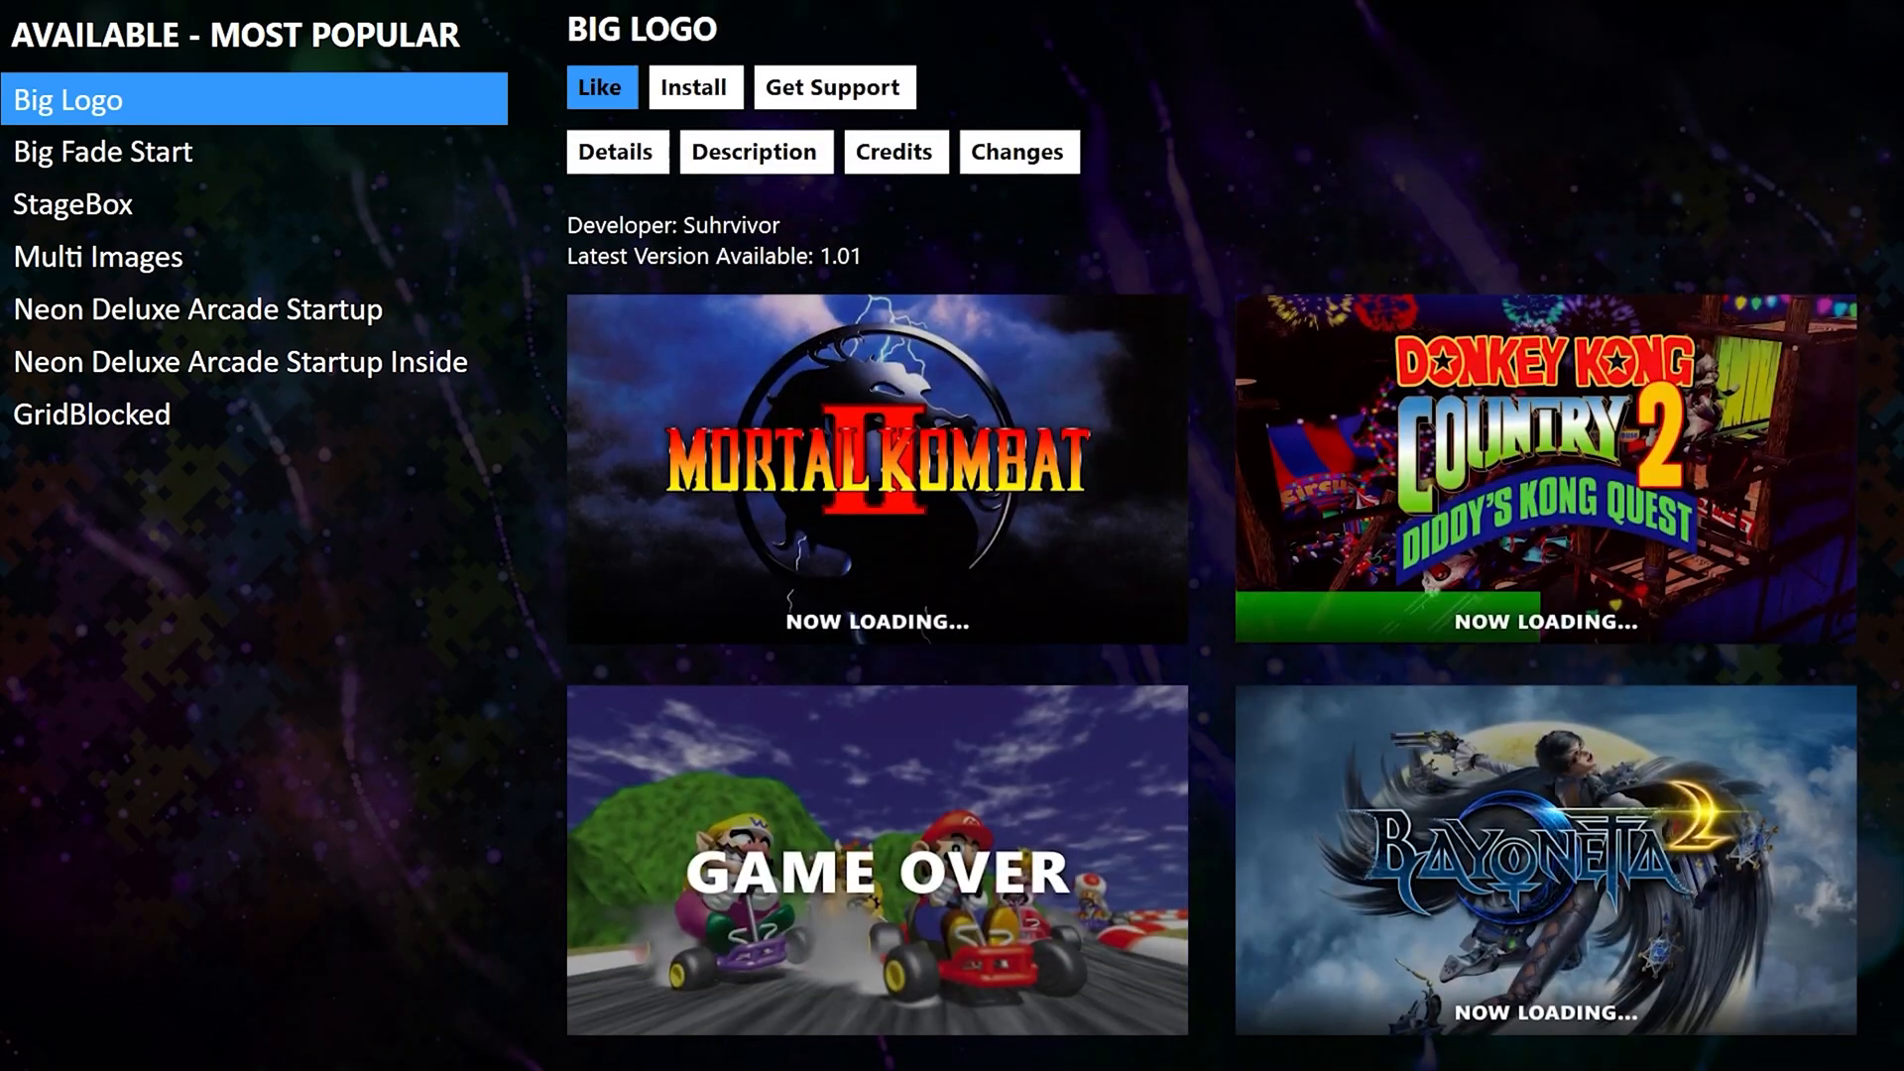
key("Return")
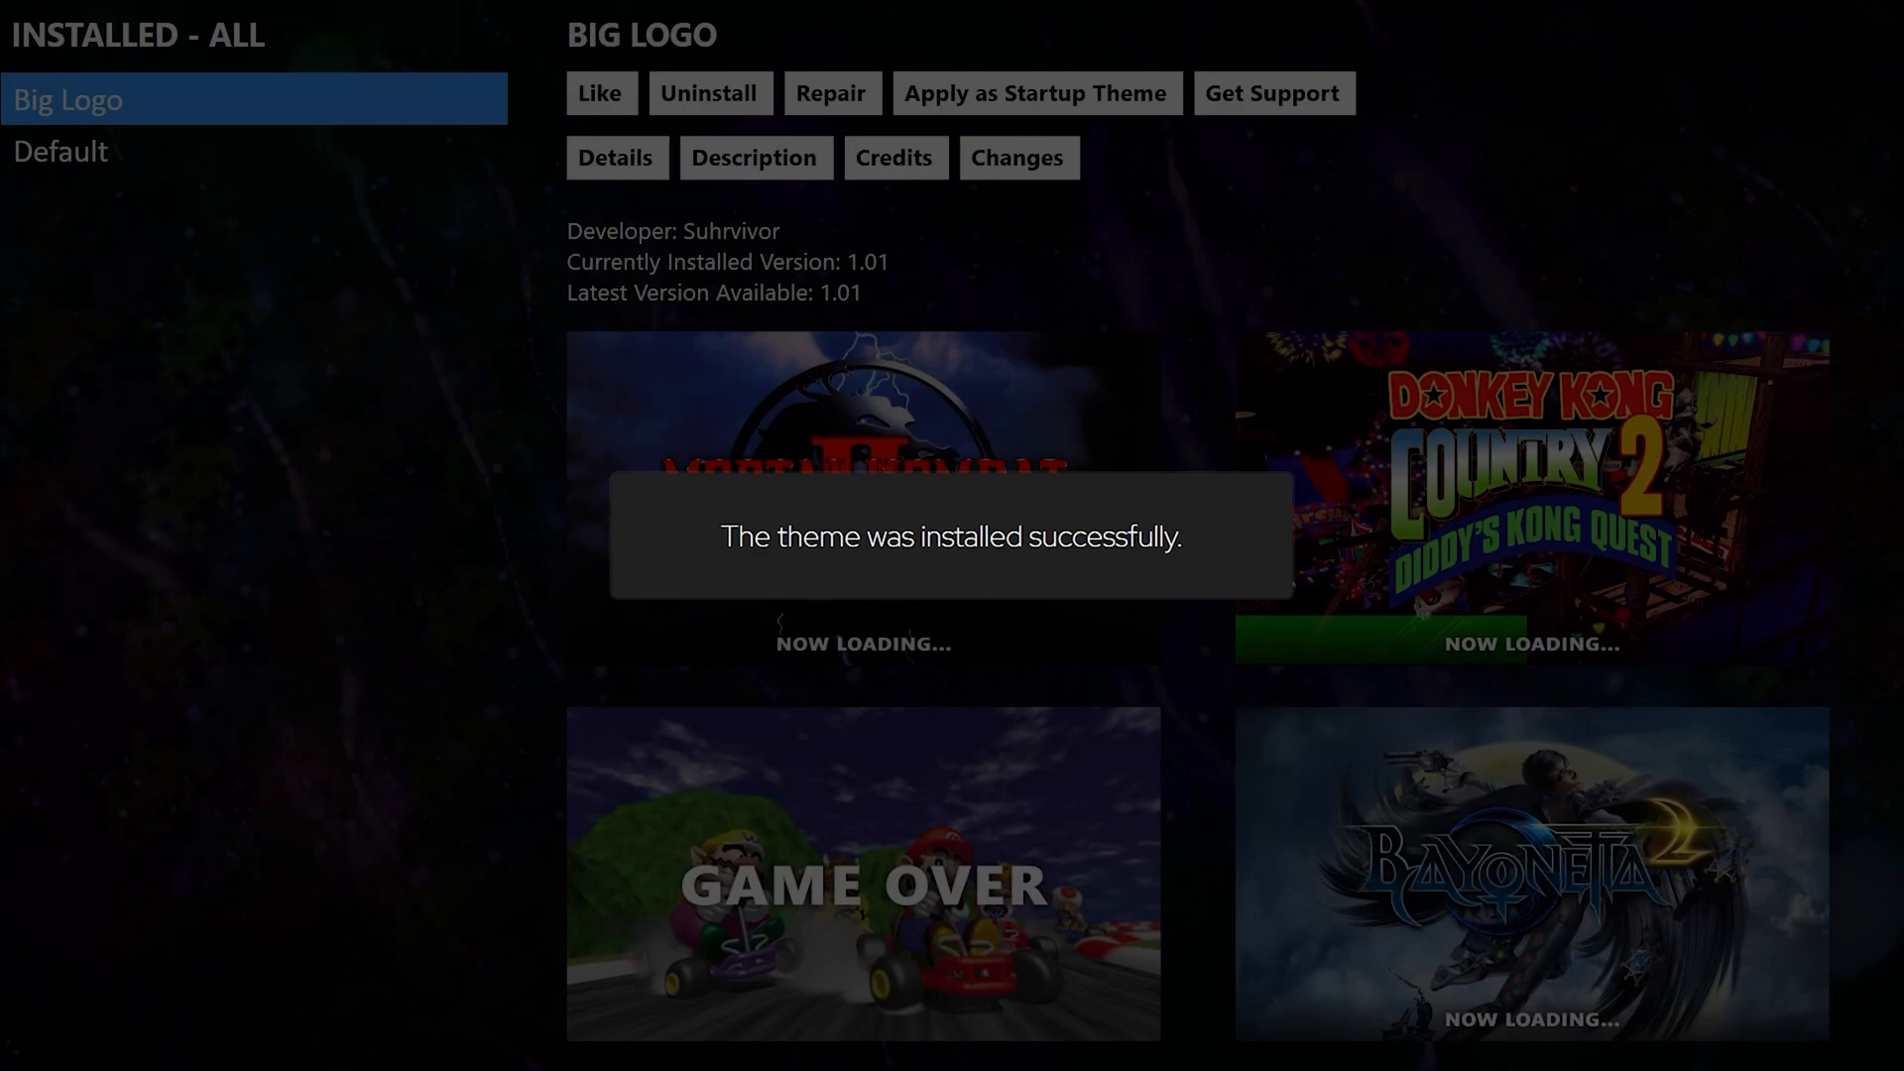
key("Return")
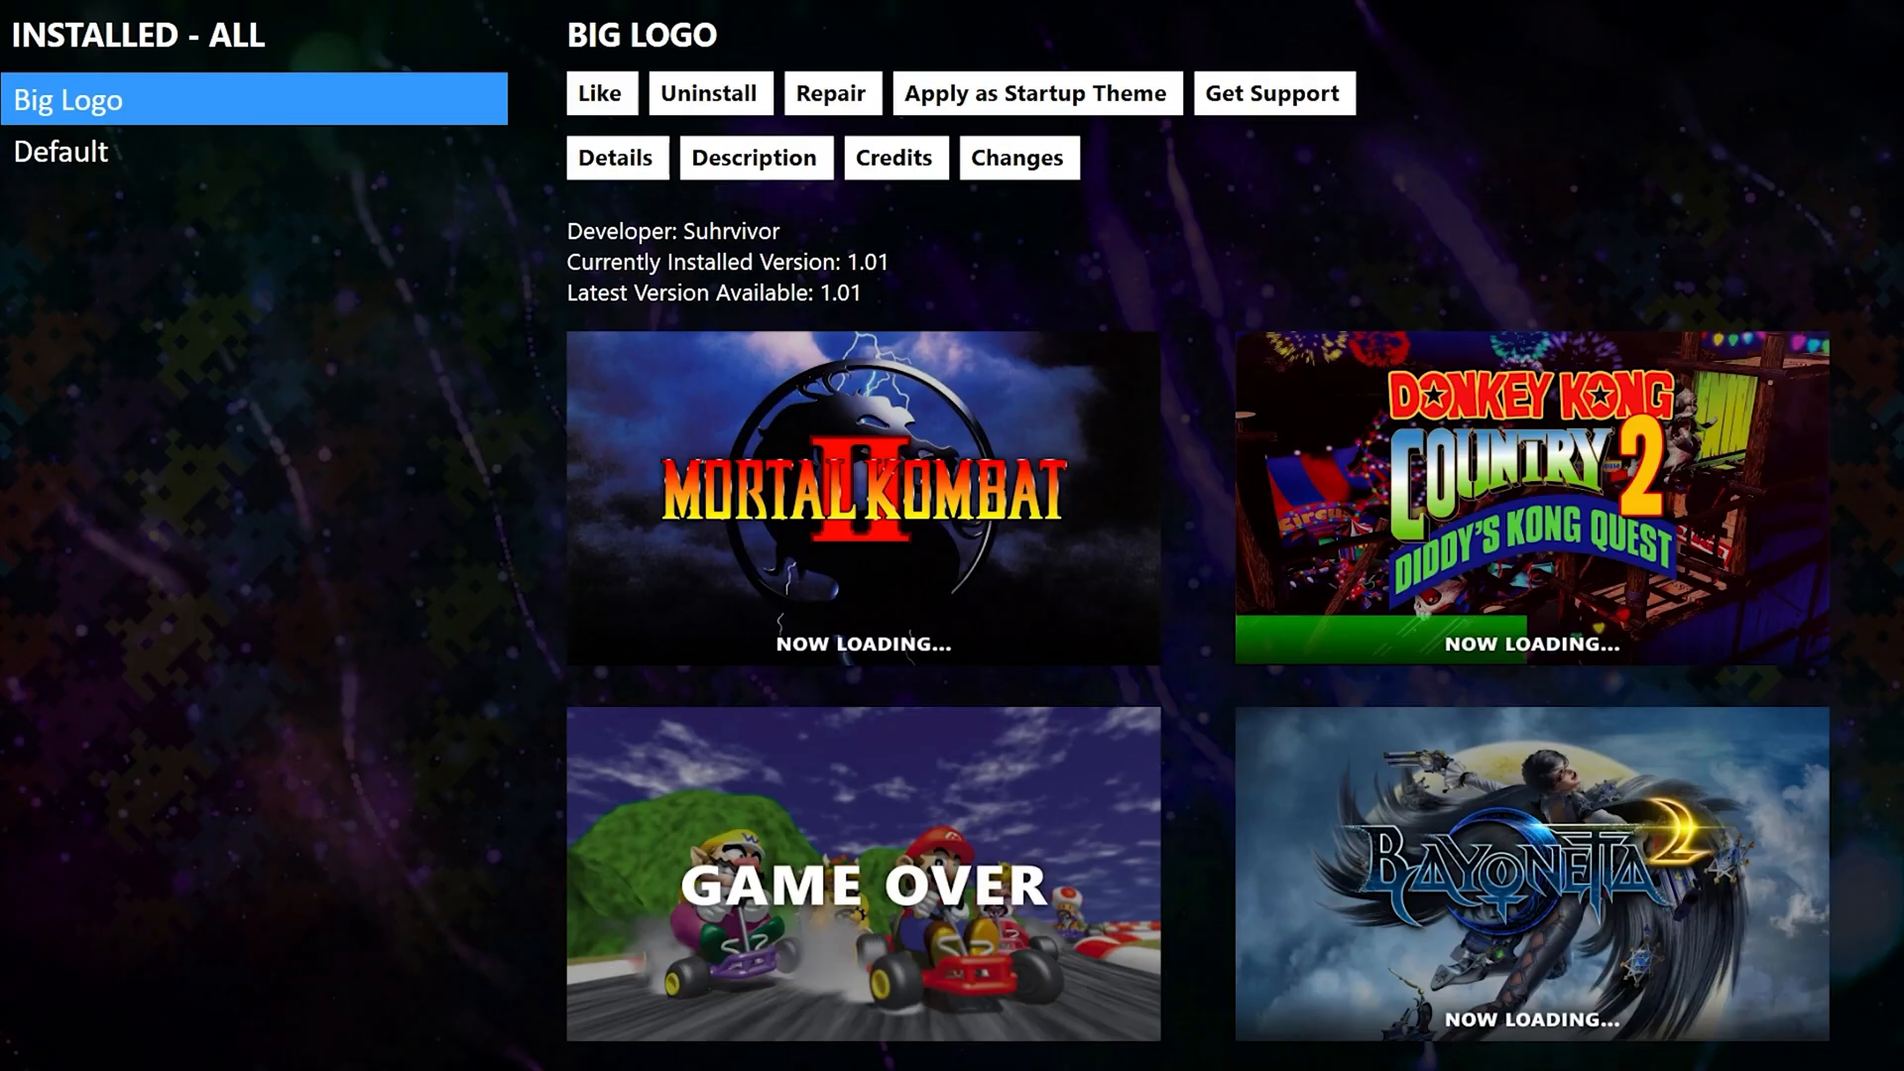
key("Right")
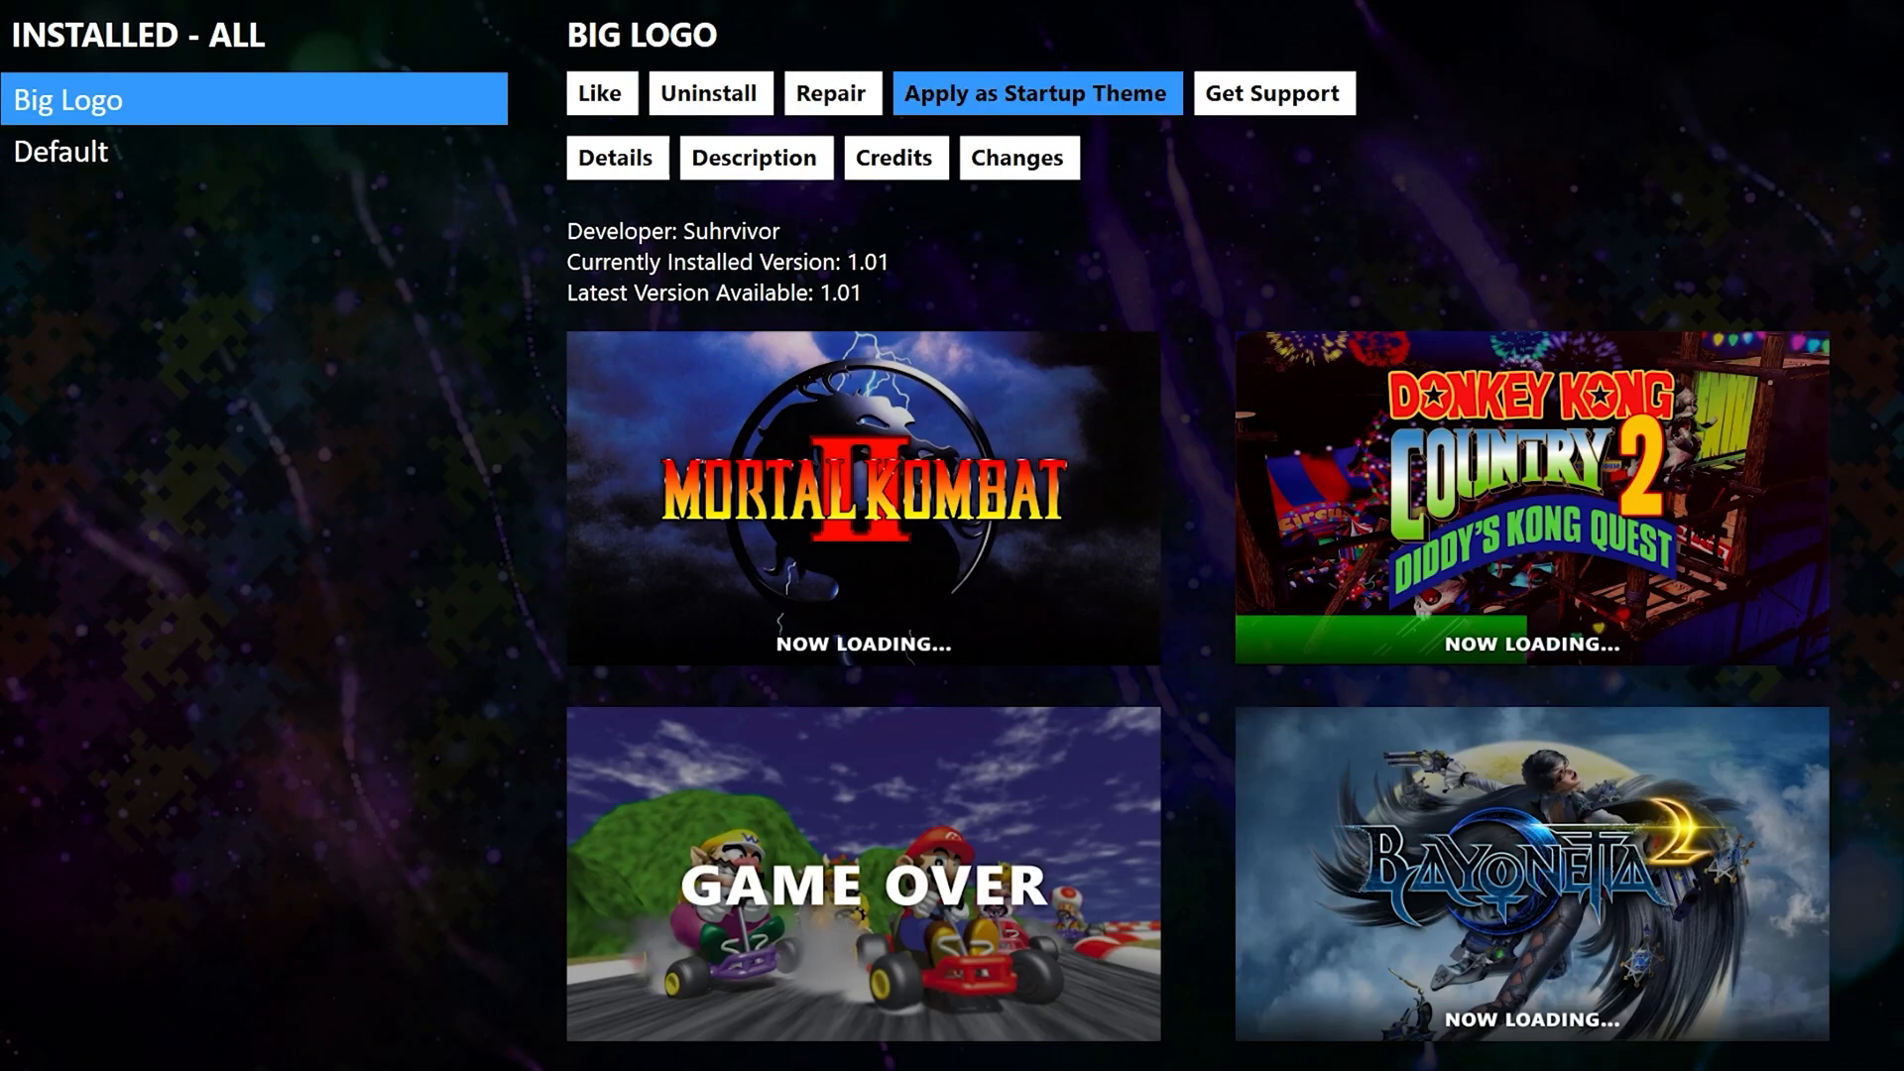
key("Return")
key("Return")
key("Escape")
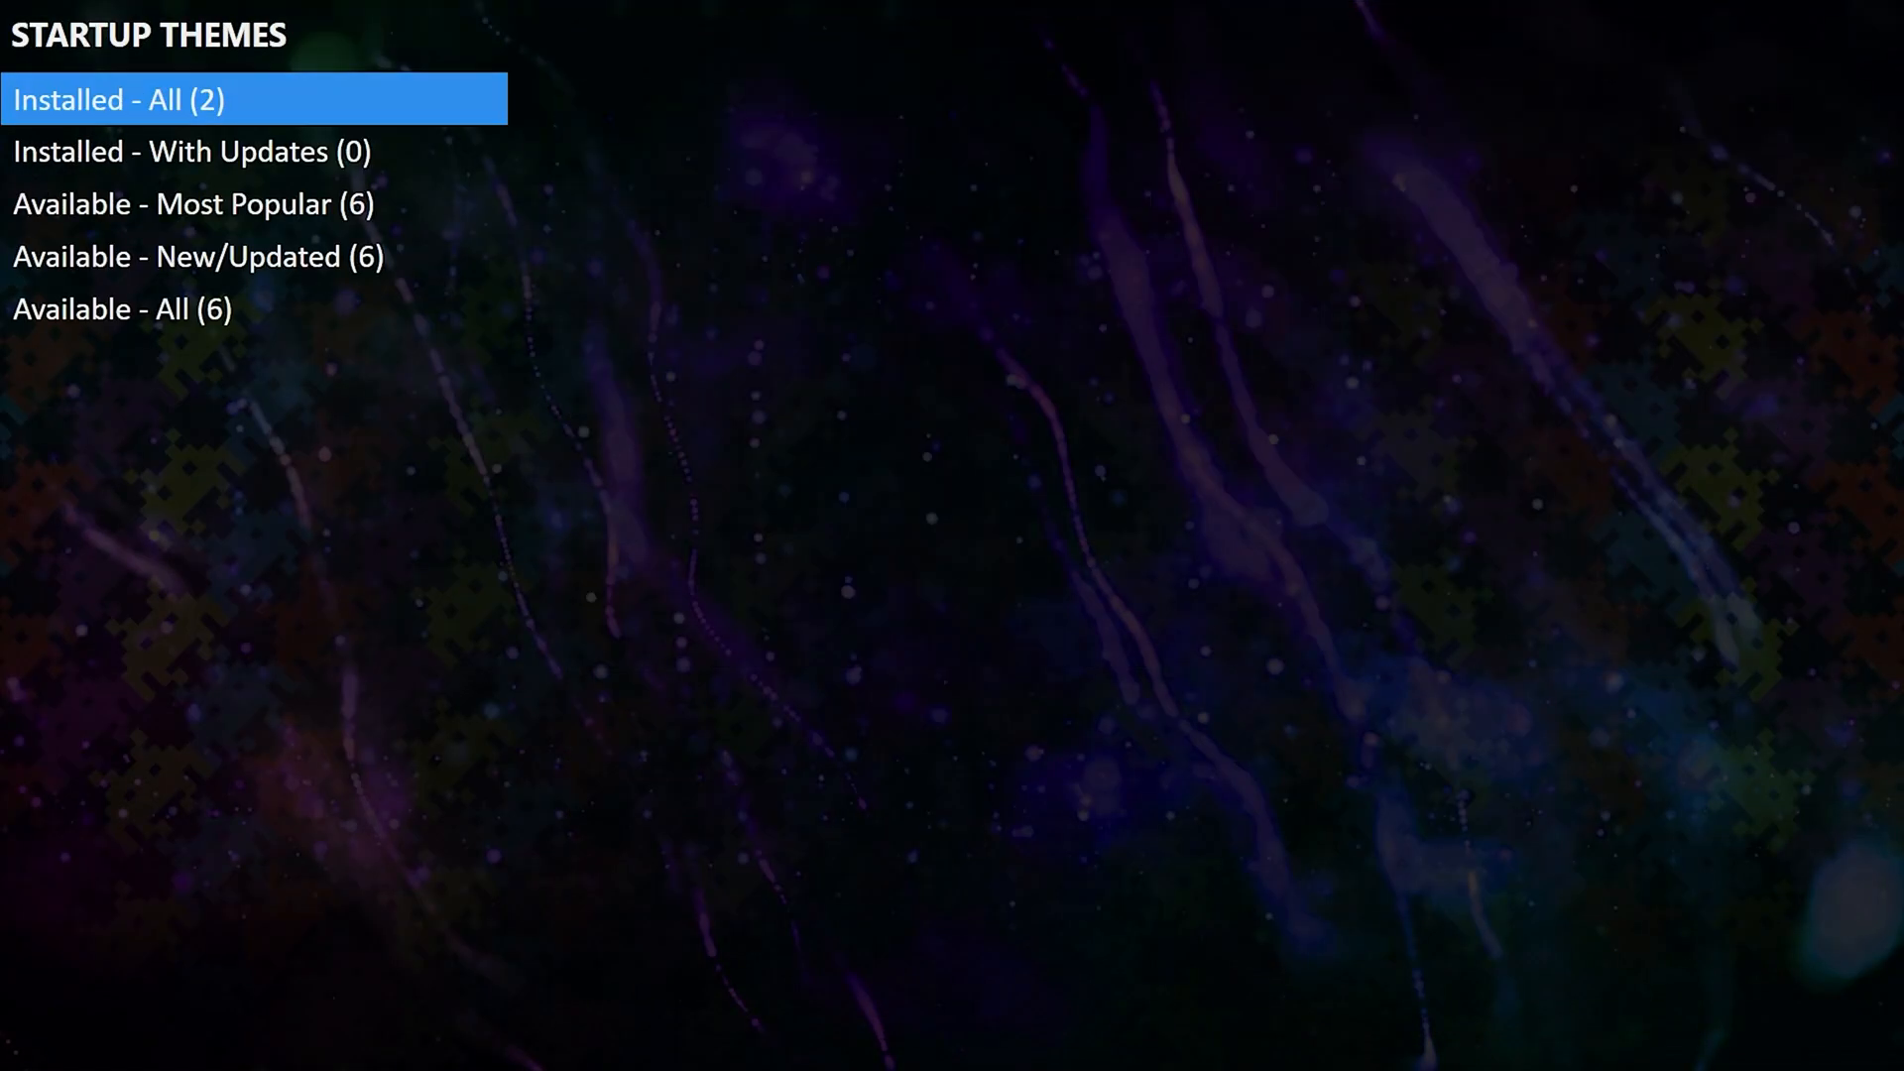
key("Escape")
In Manage Pause Themes, preview the most popular themes and install PauseShift.
key("Down")
key("Down")
key("Down")
key("Down")
key("Down")
key("Down")
key("Down")
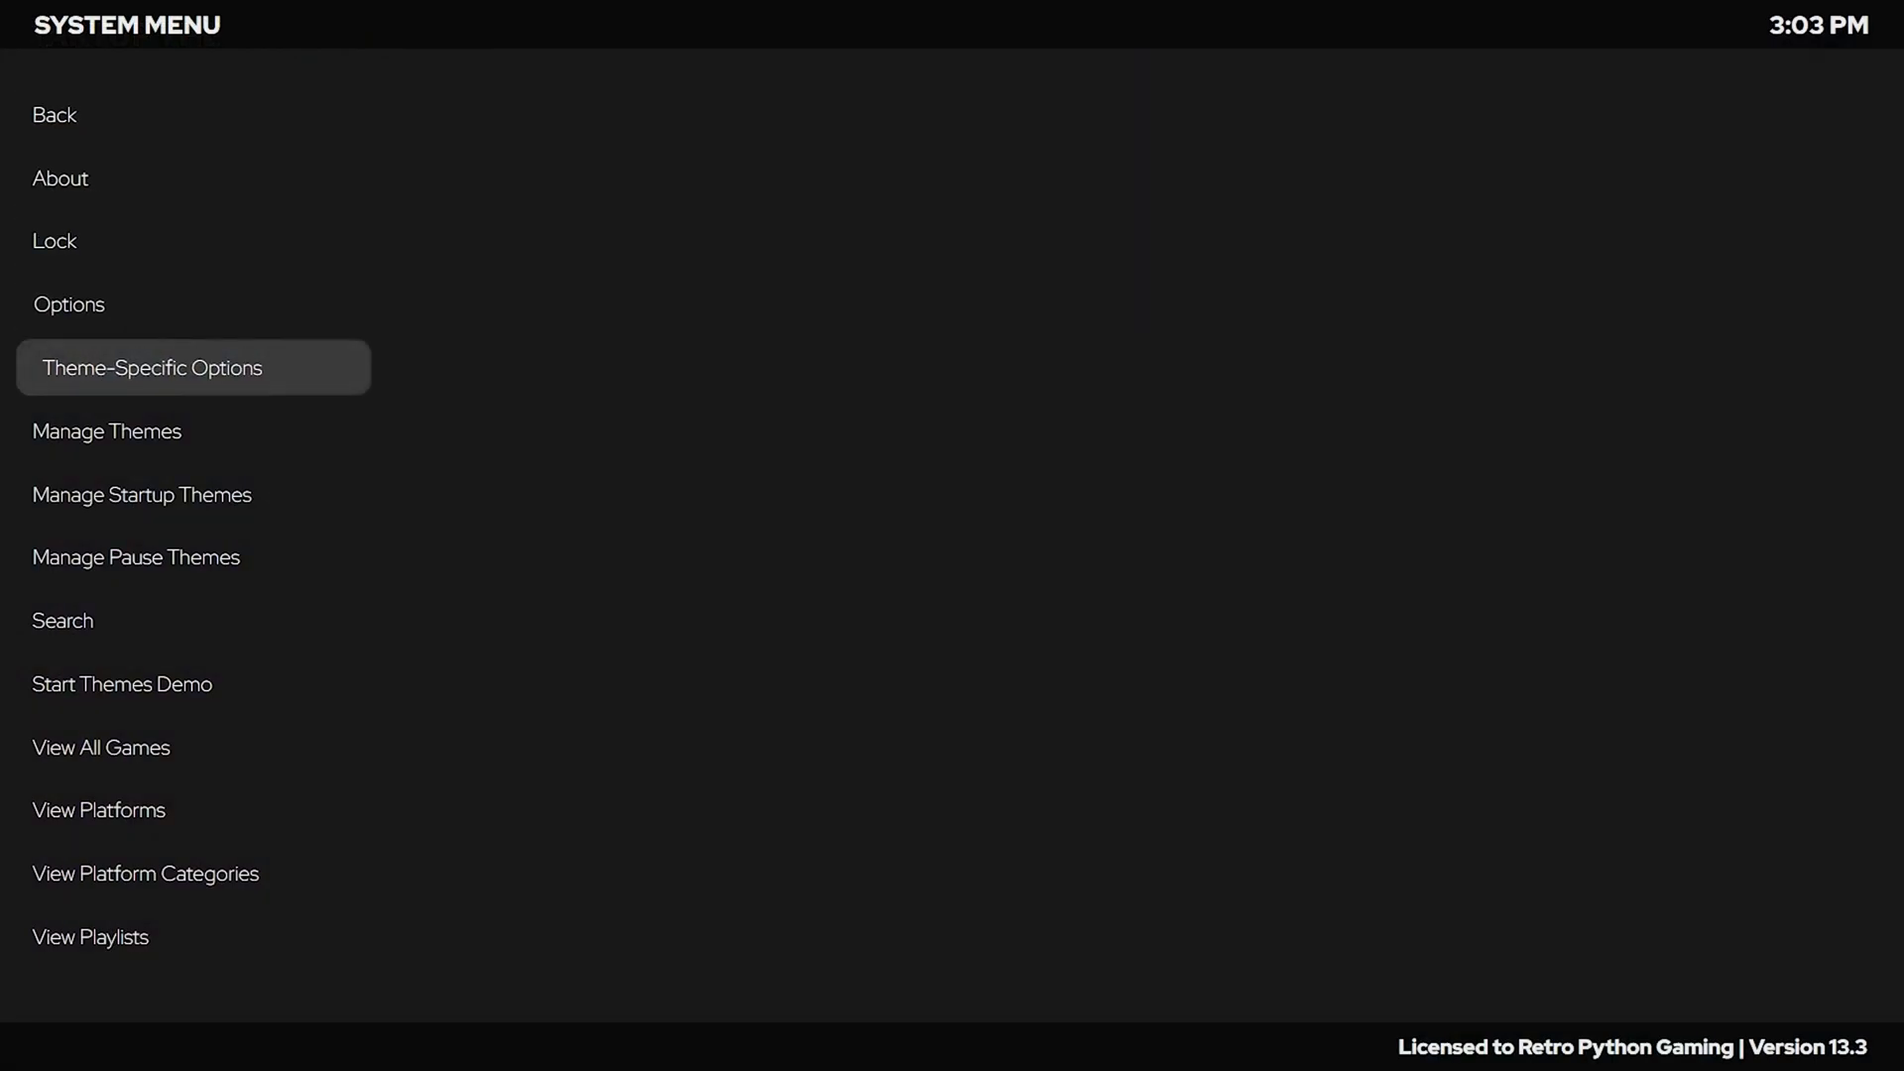
key("Return")
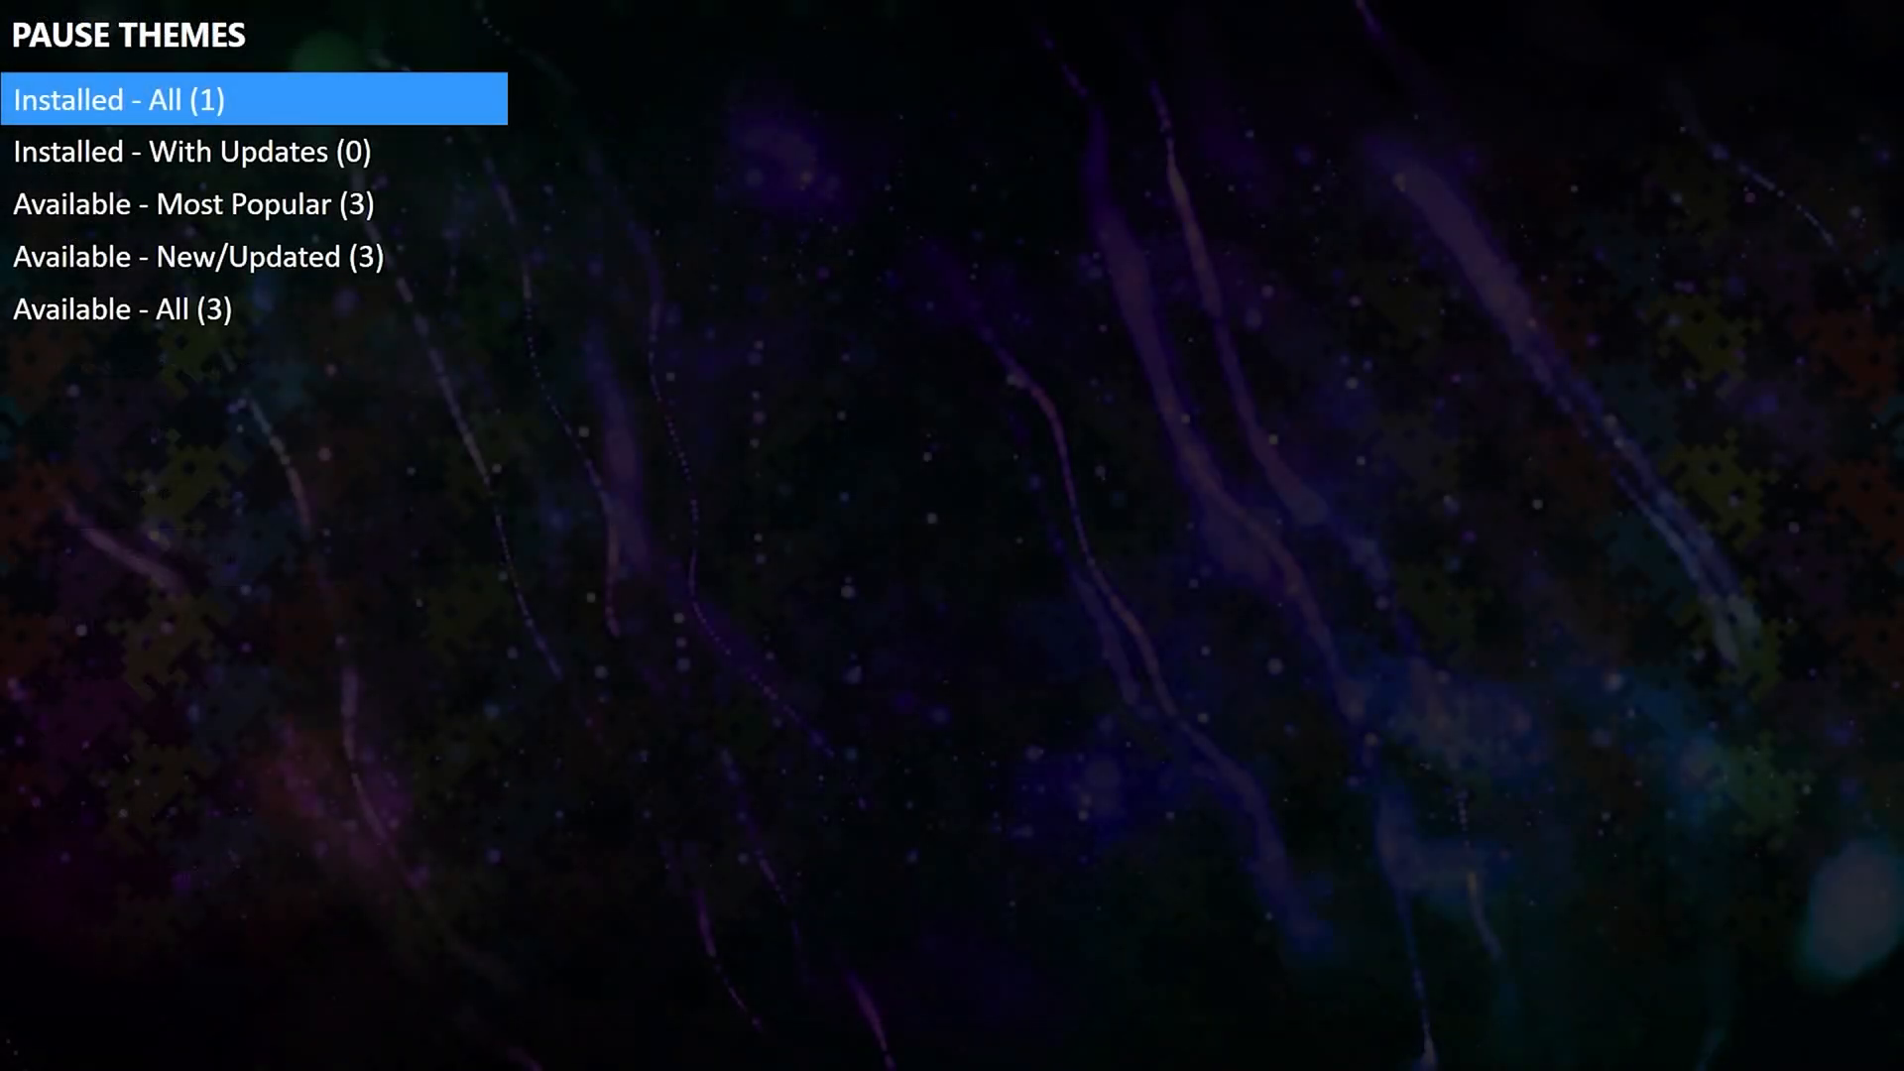
key("Down")
key("Down")
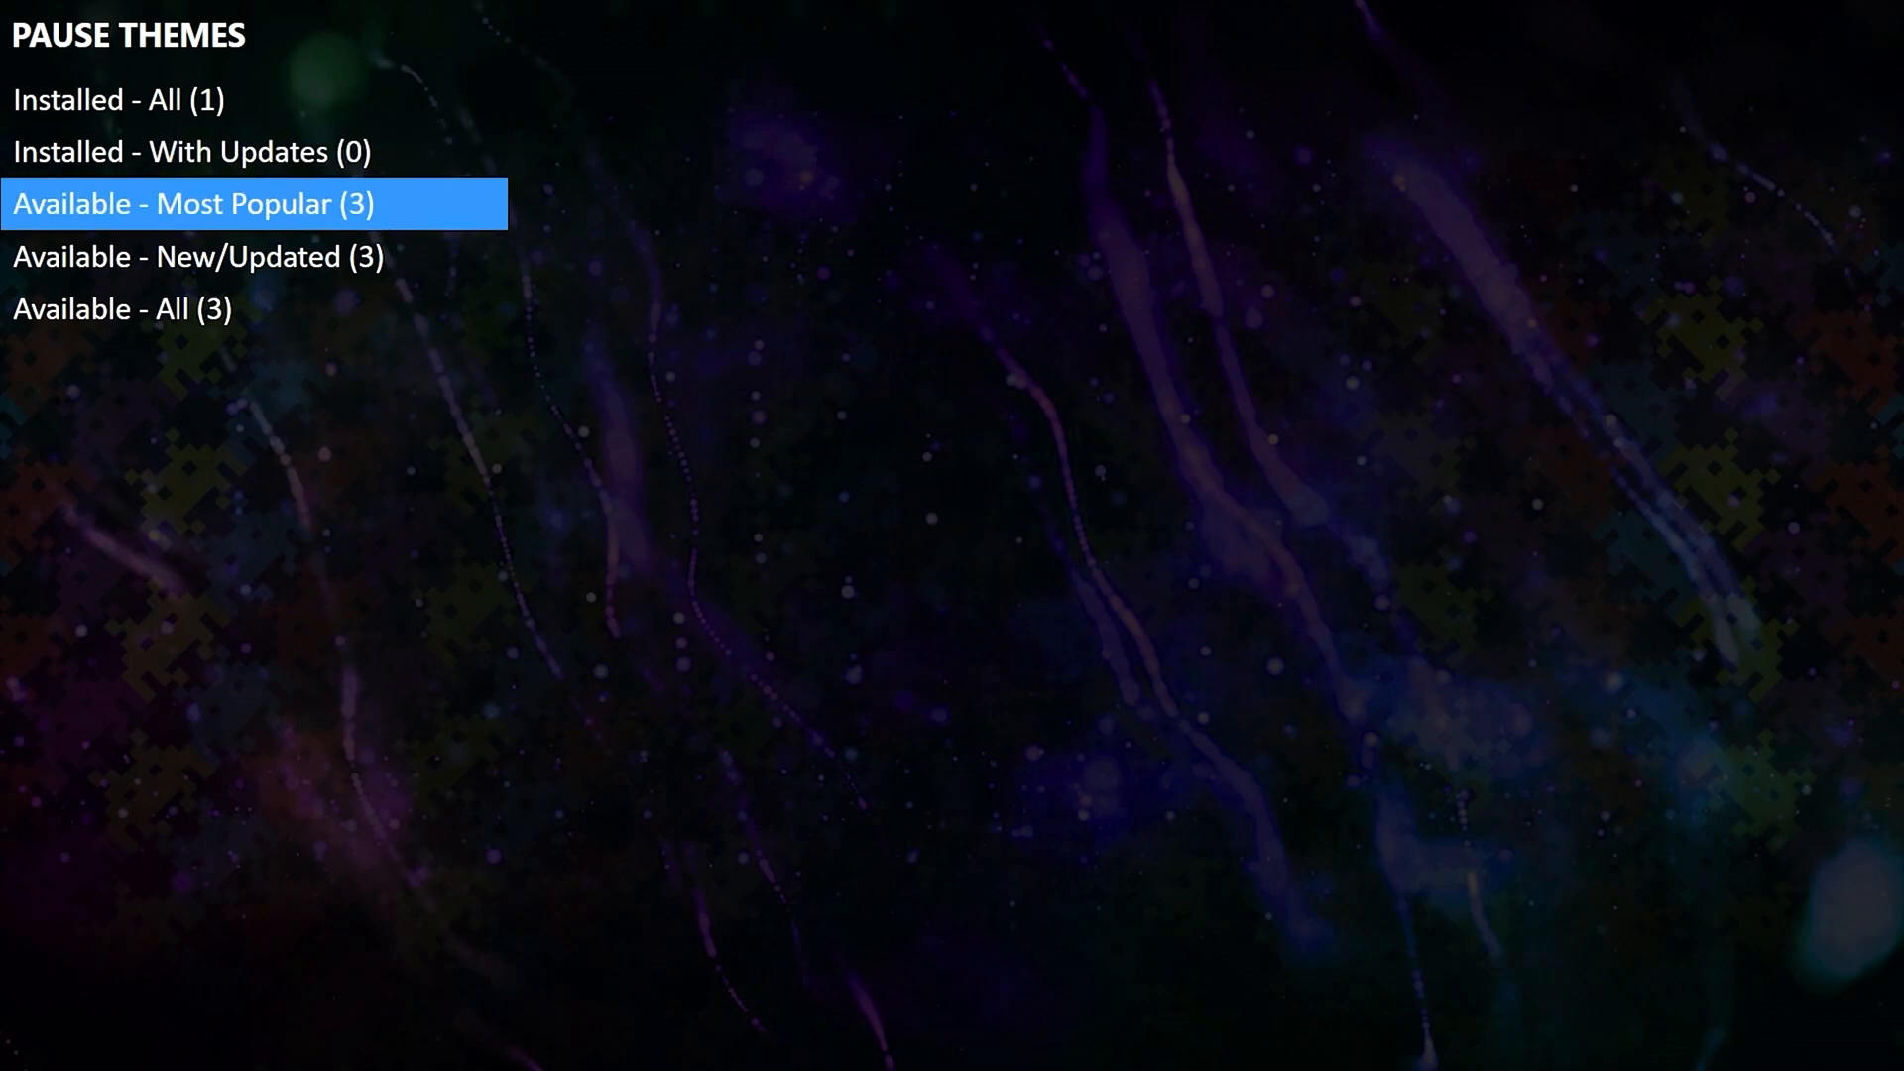
key("Return")
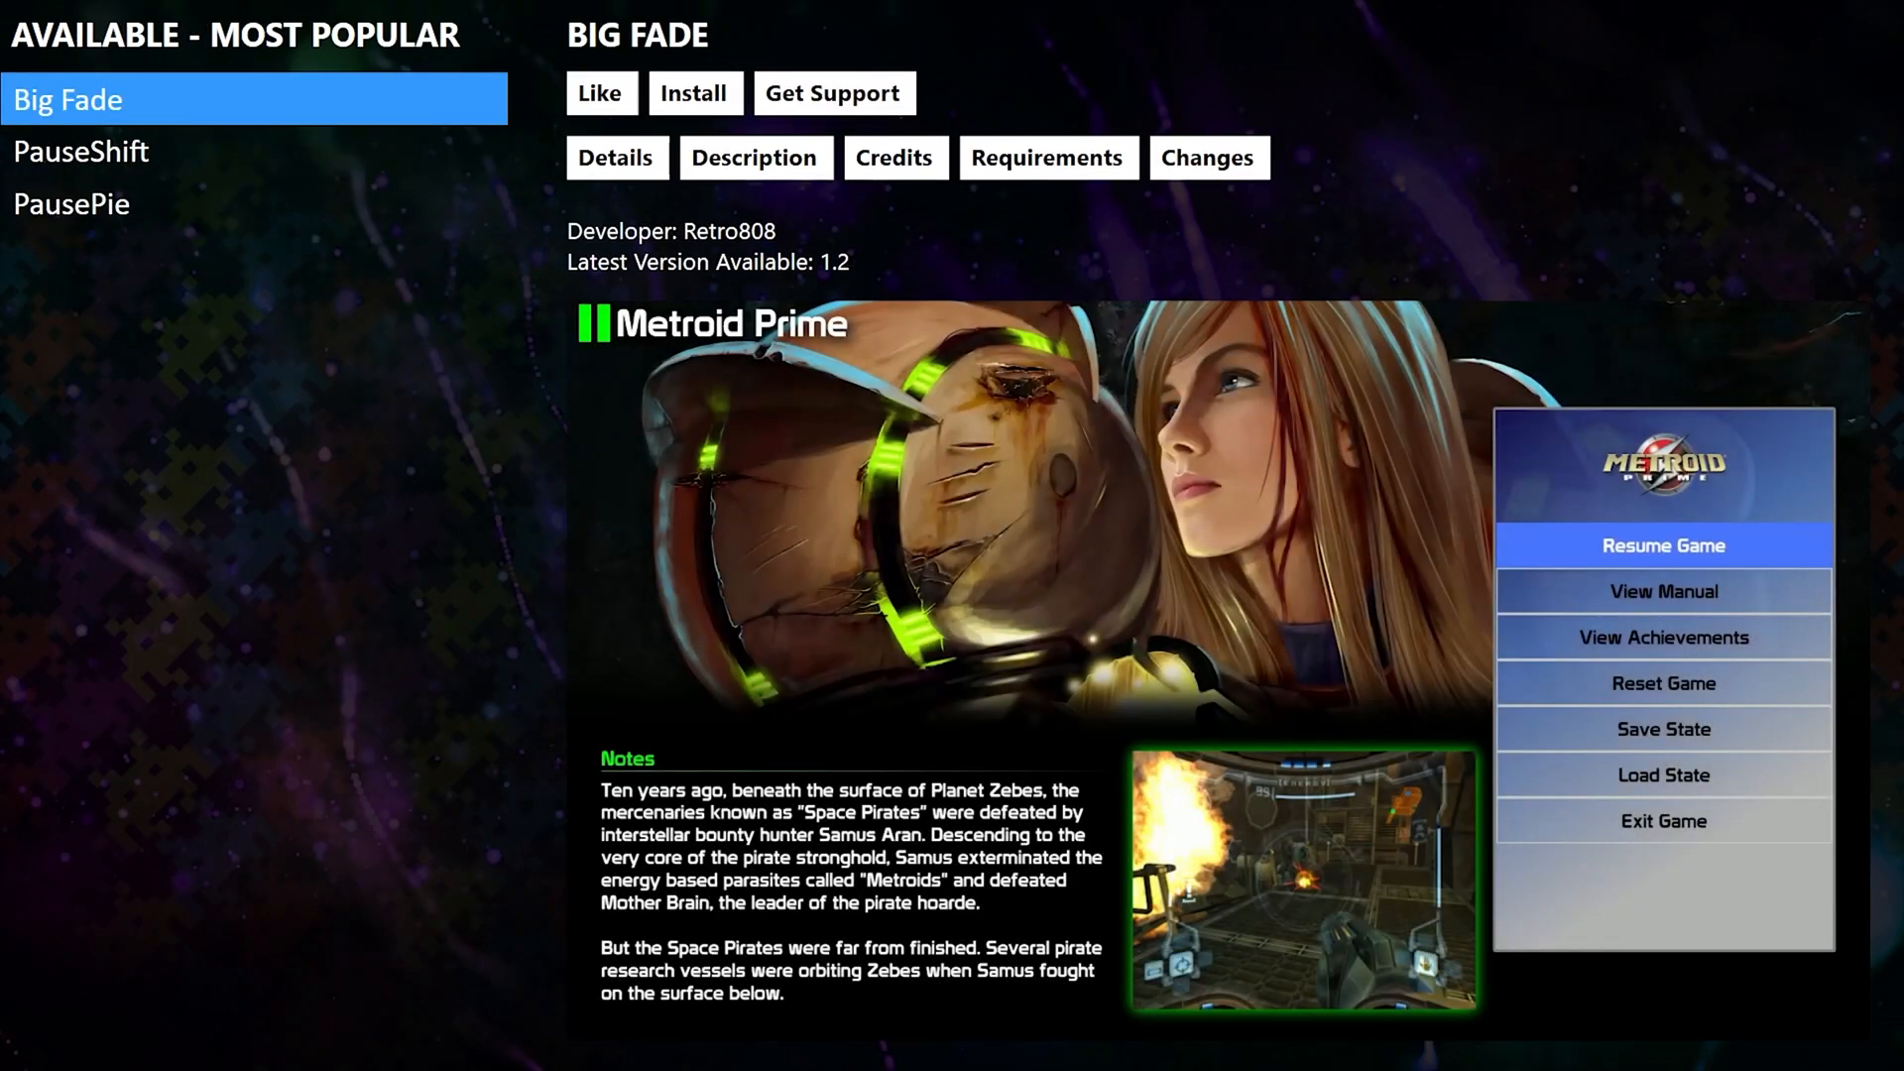
key("Down")
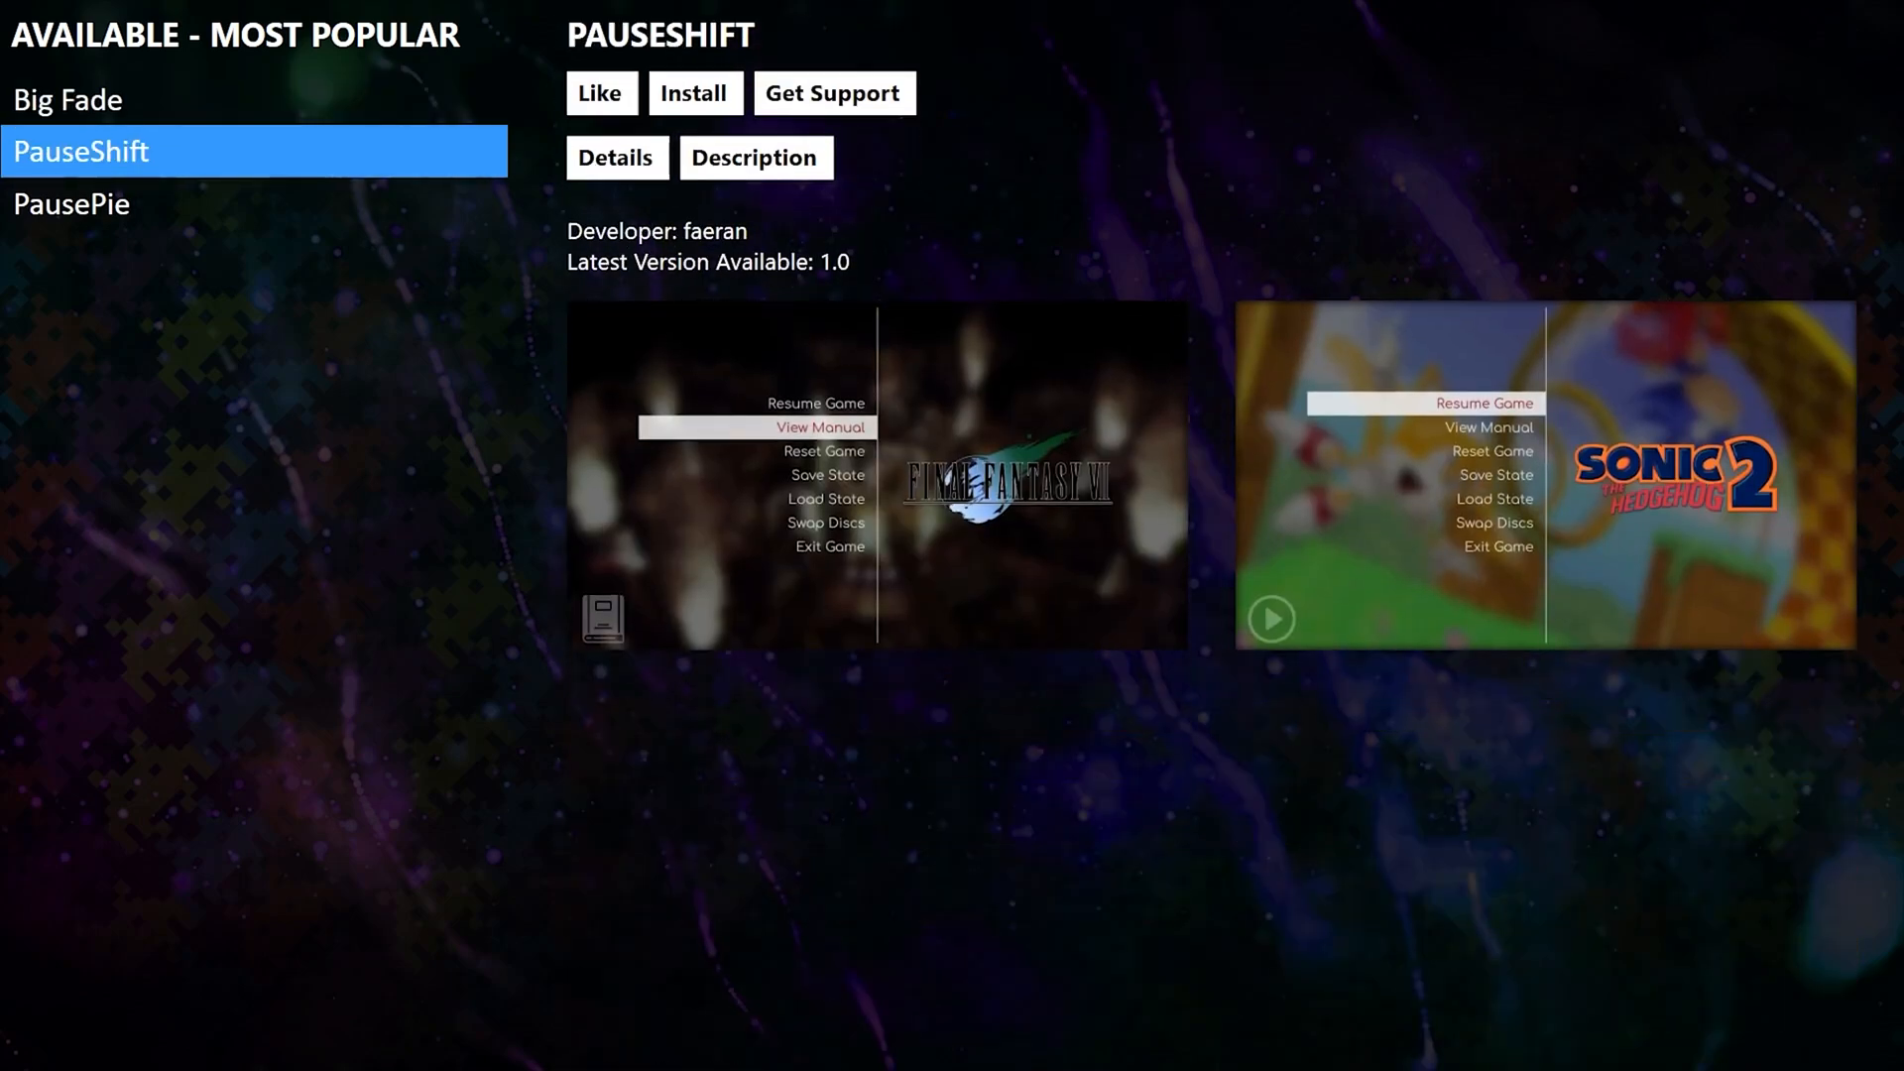
key("Down")
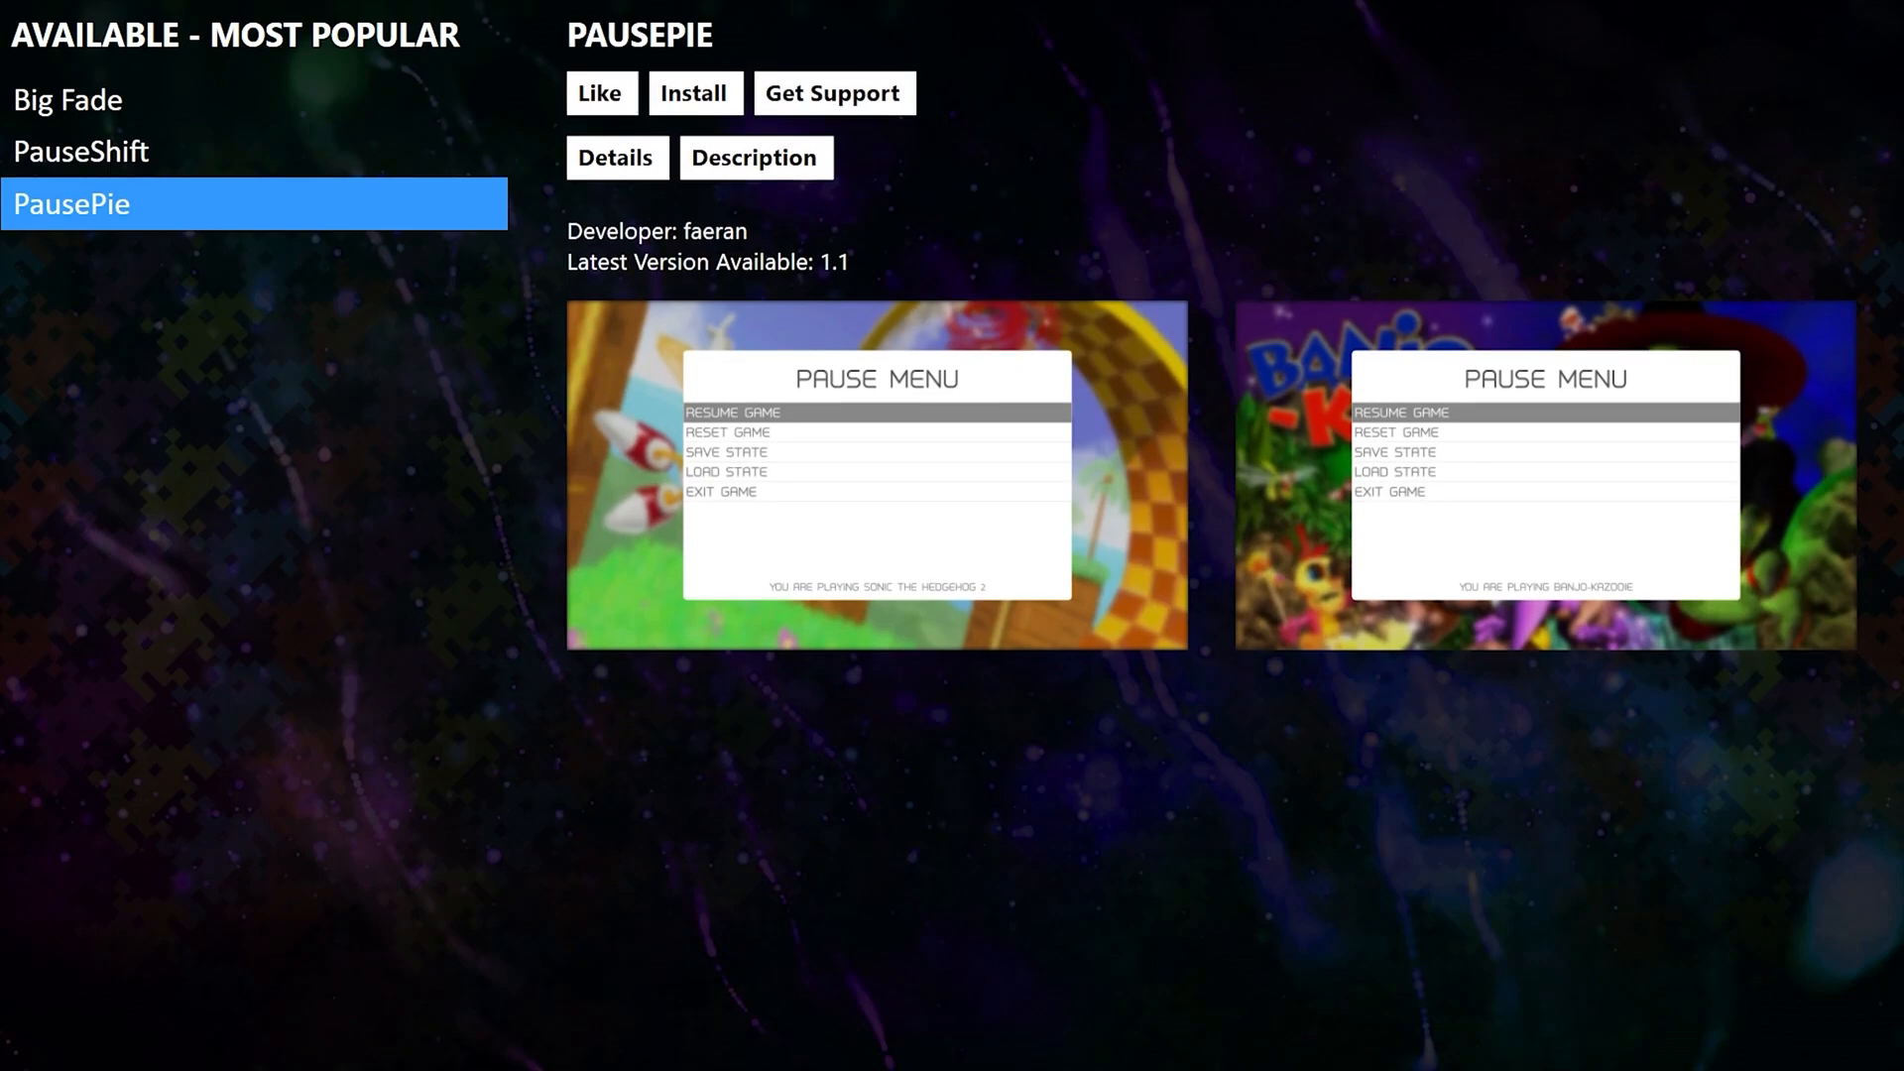
key("Up")
key("Up")
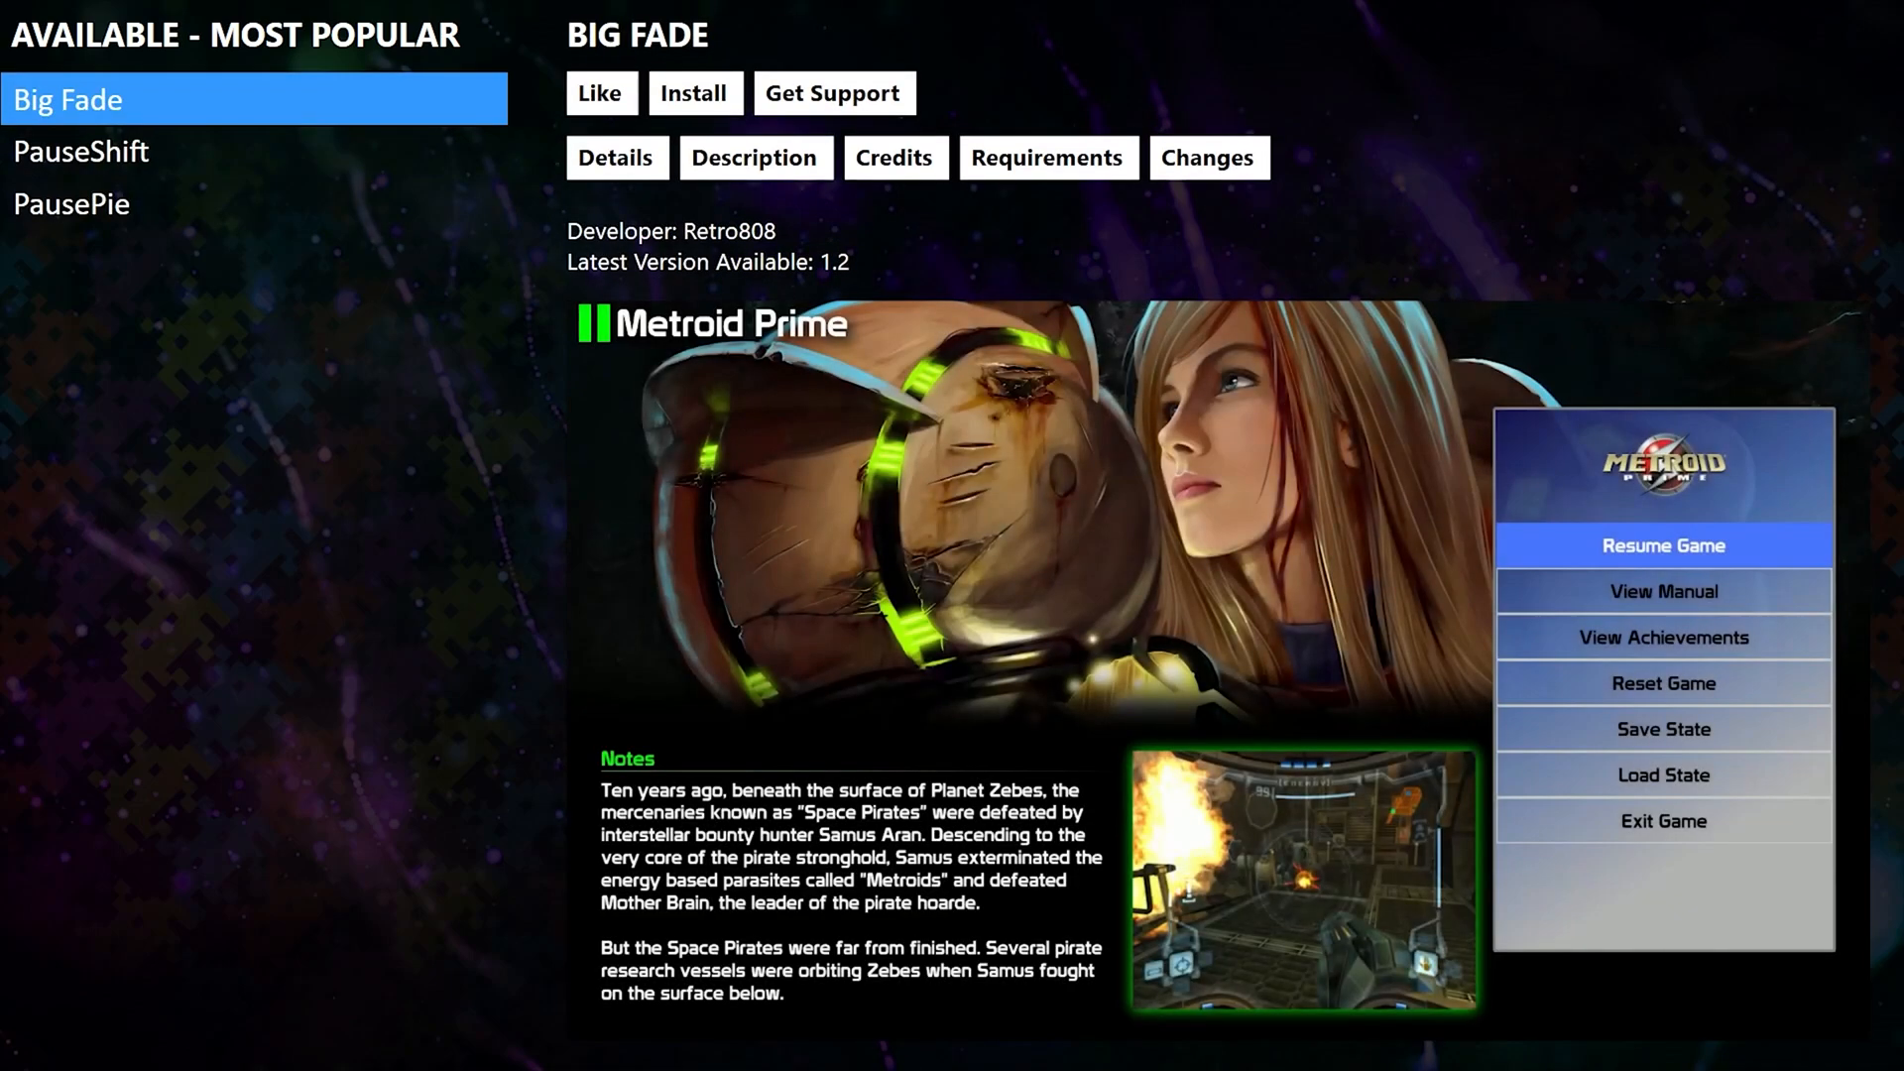
key("Down")
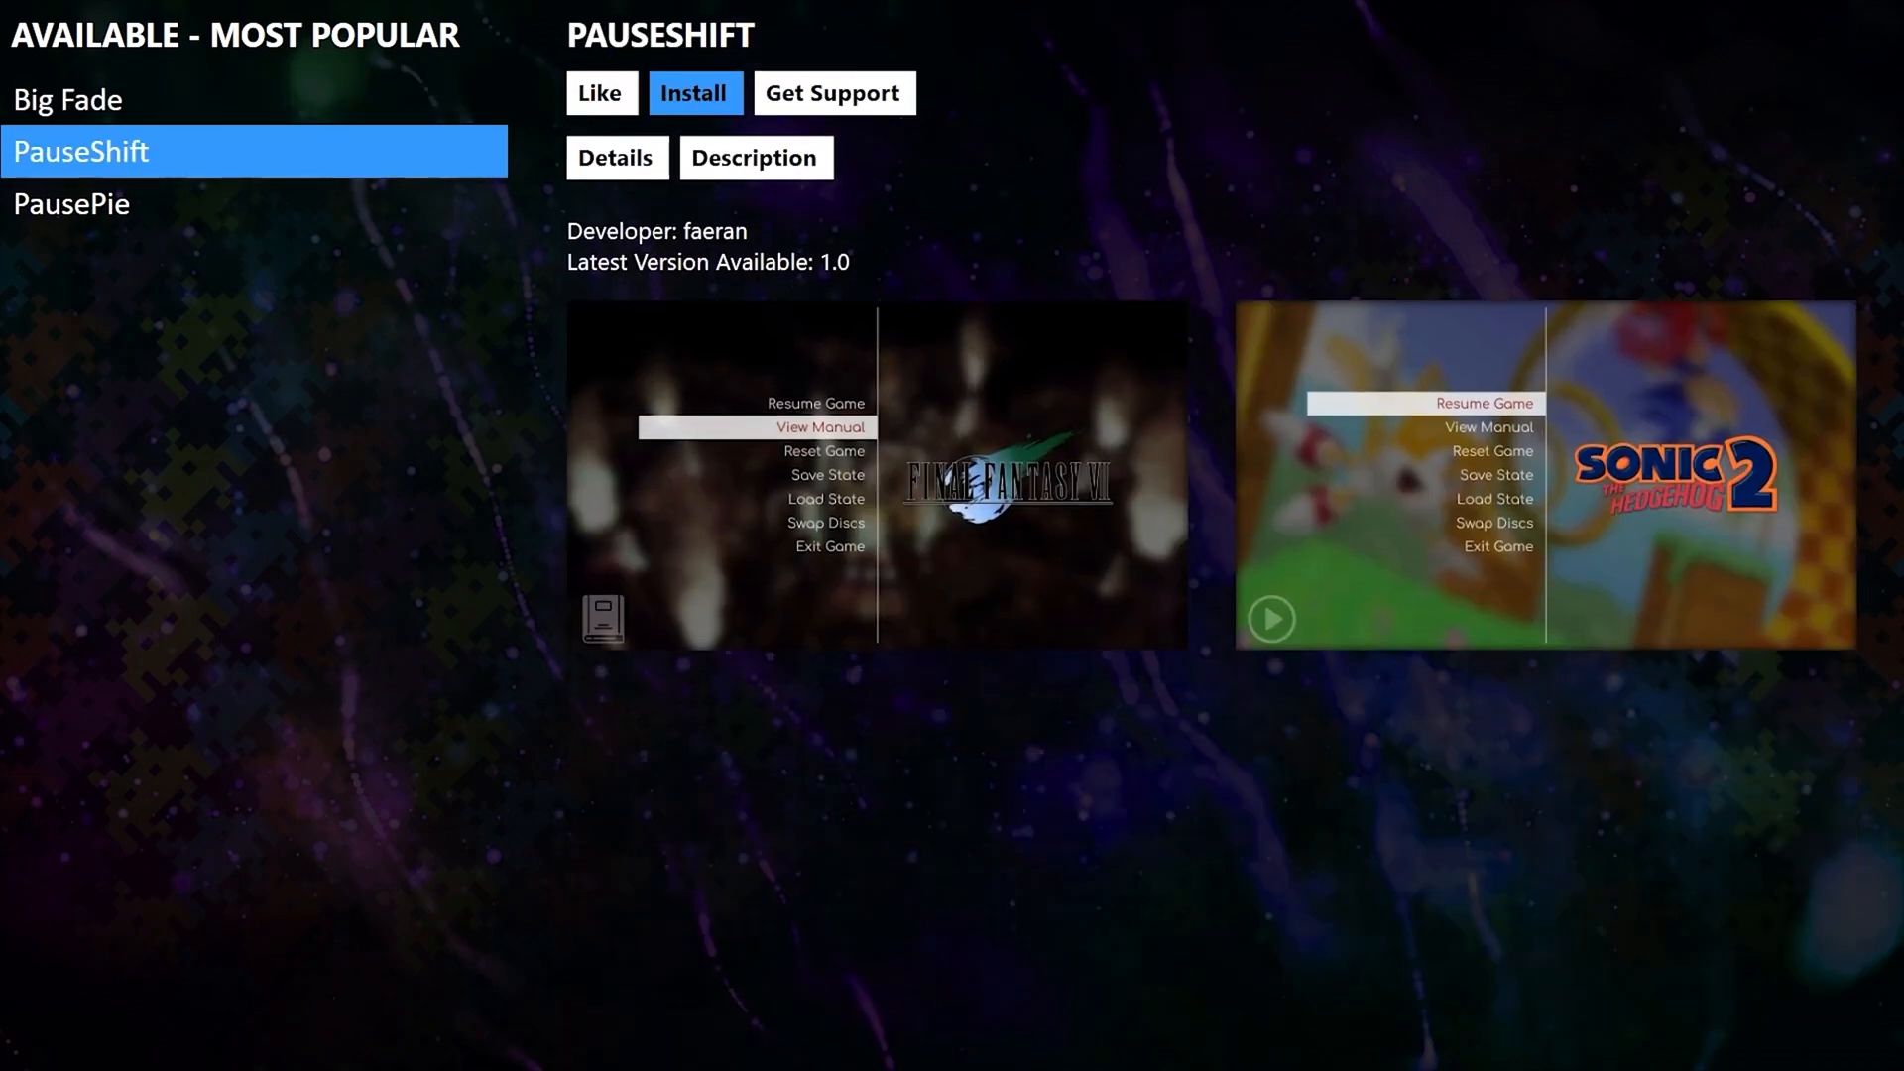
key("Return")
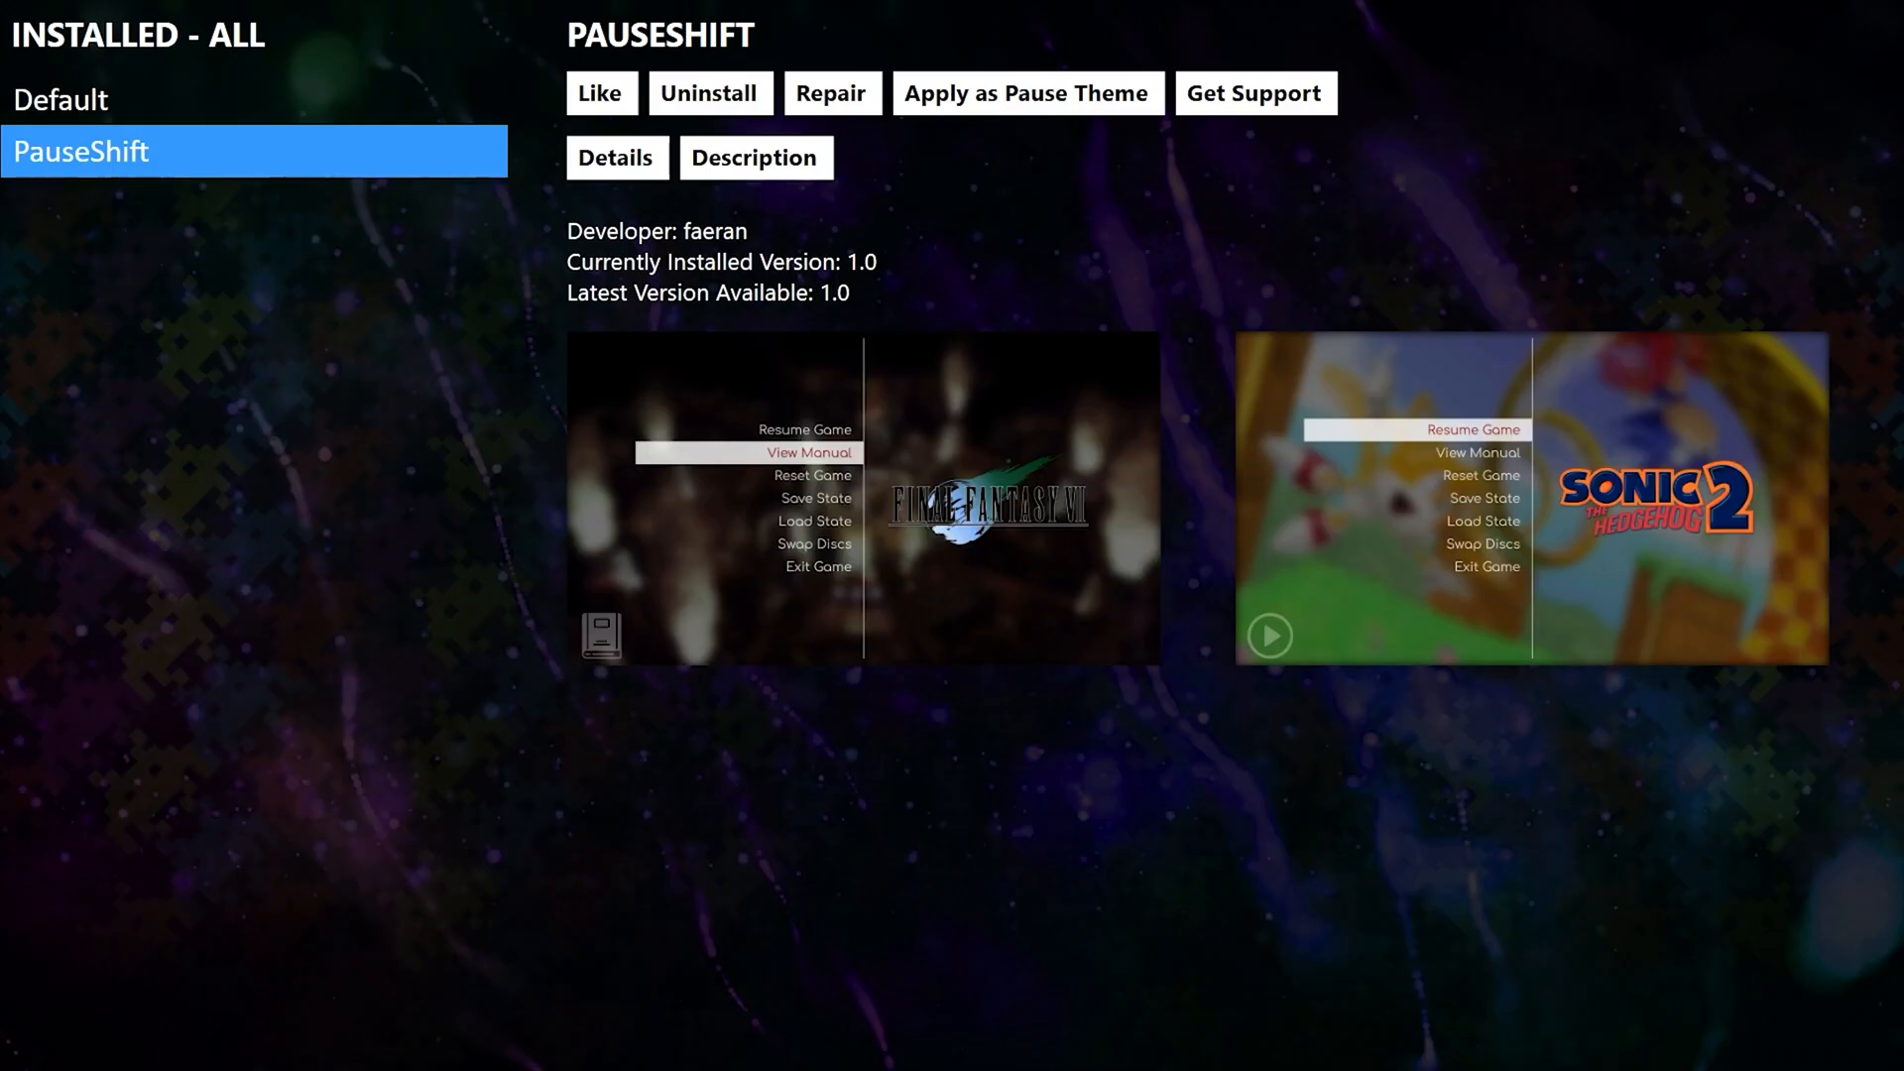
Apply the installed PauseShift as the game pause theme and return to the System Menu.
key("Escape")
key("Down")
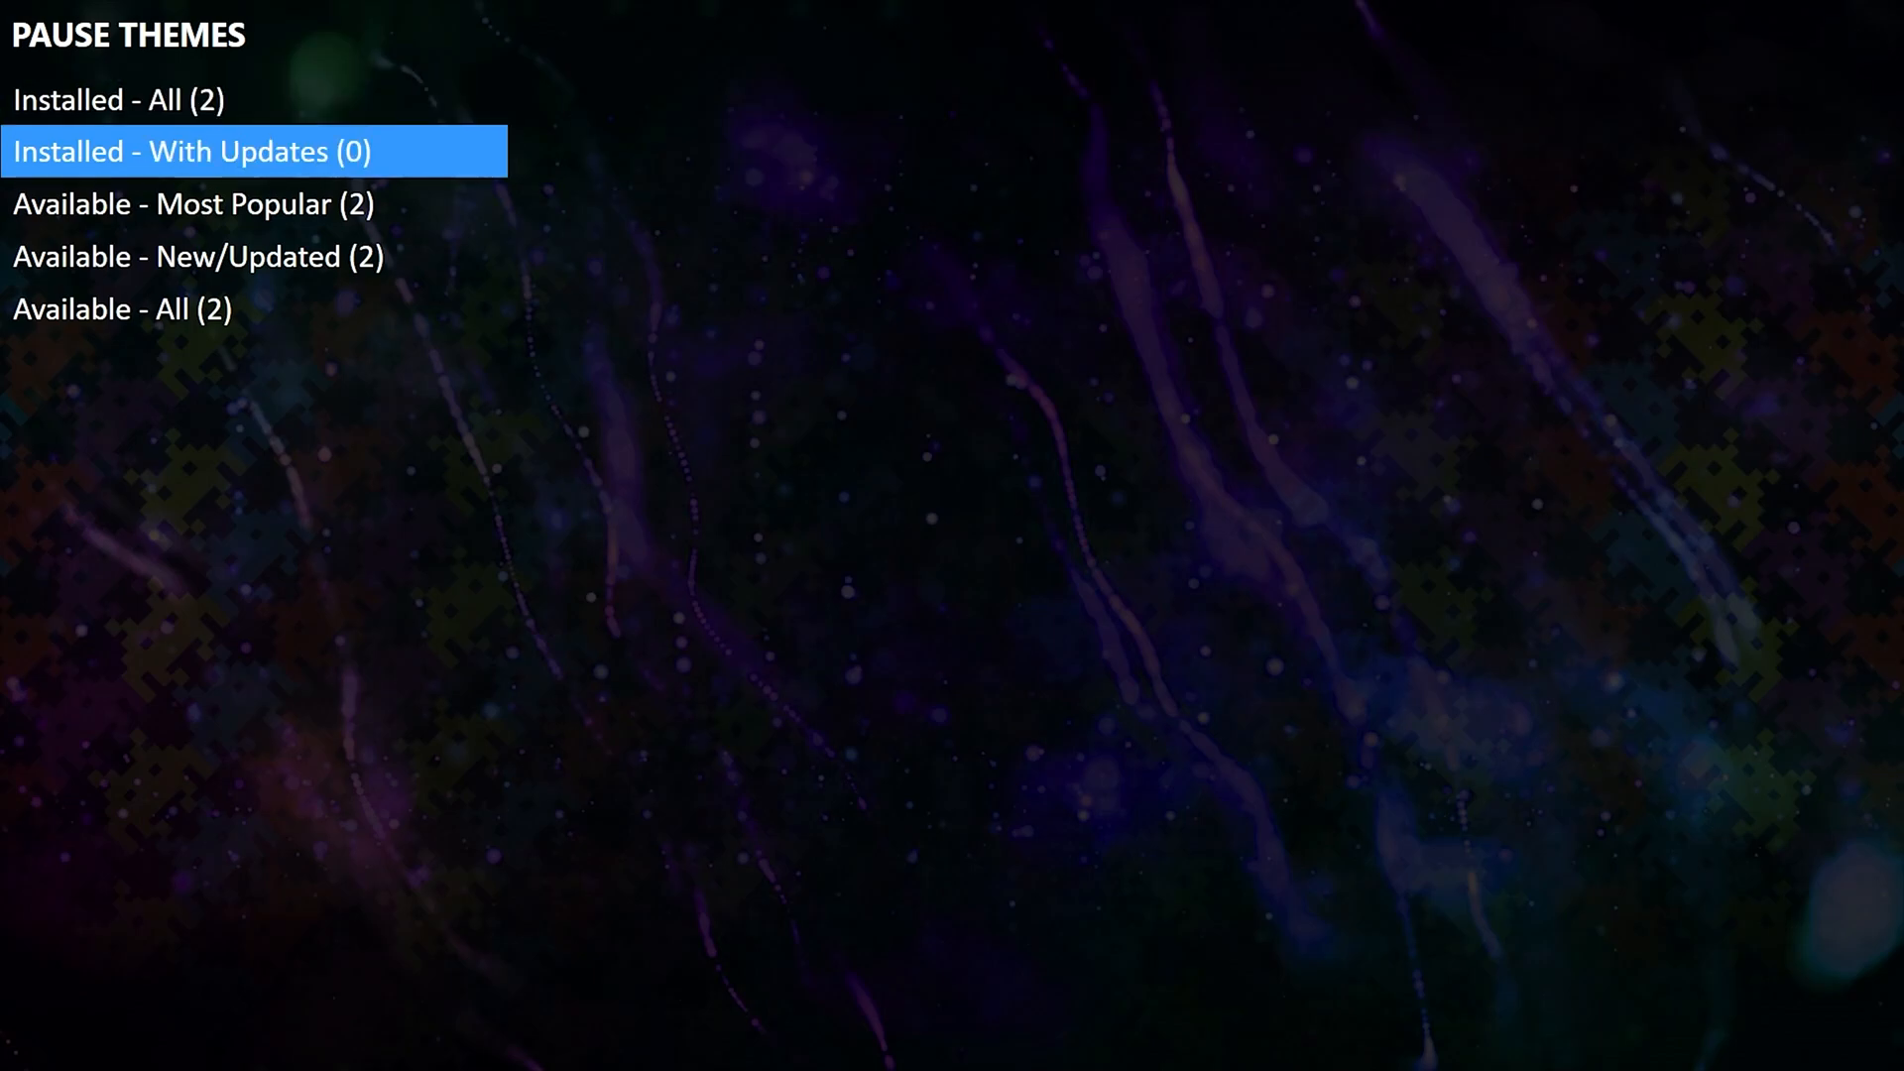
key("Up")
key("Return")
key("Down")
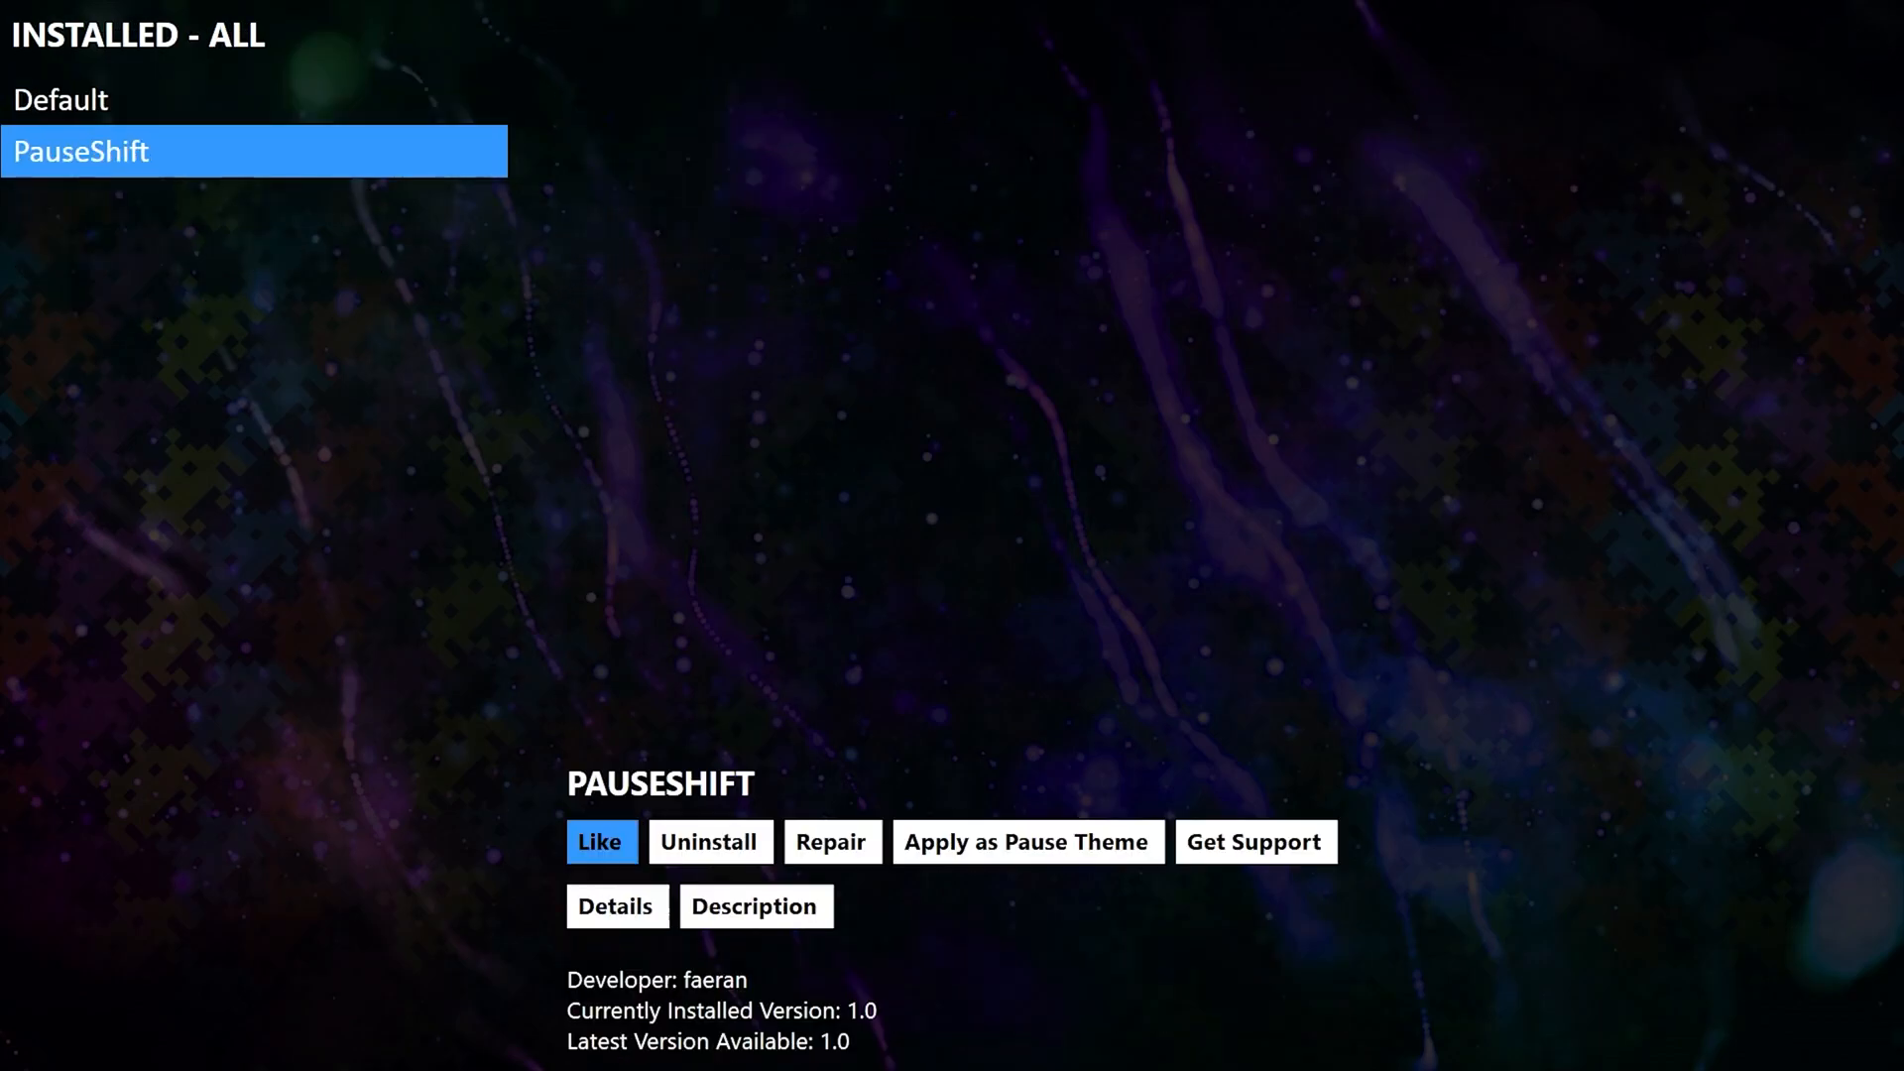
key("Right")
key("Right")
key("Return")
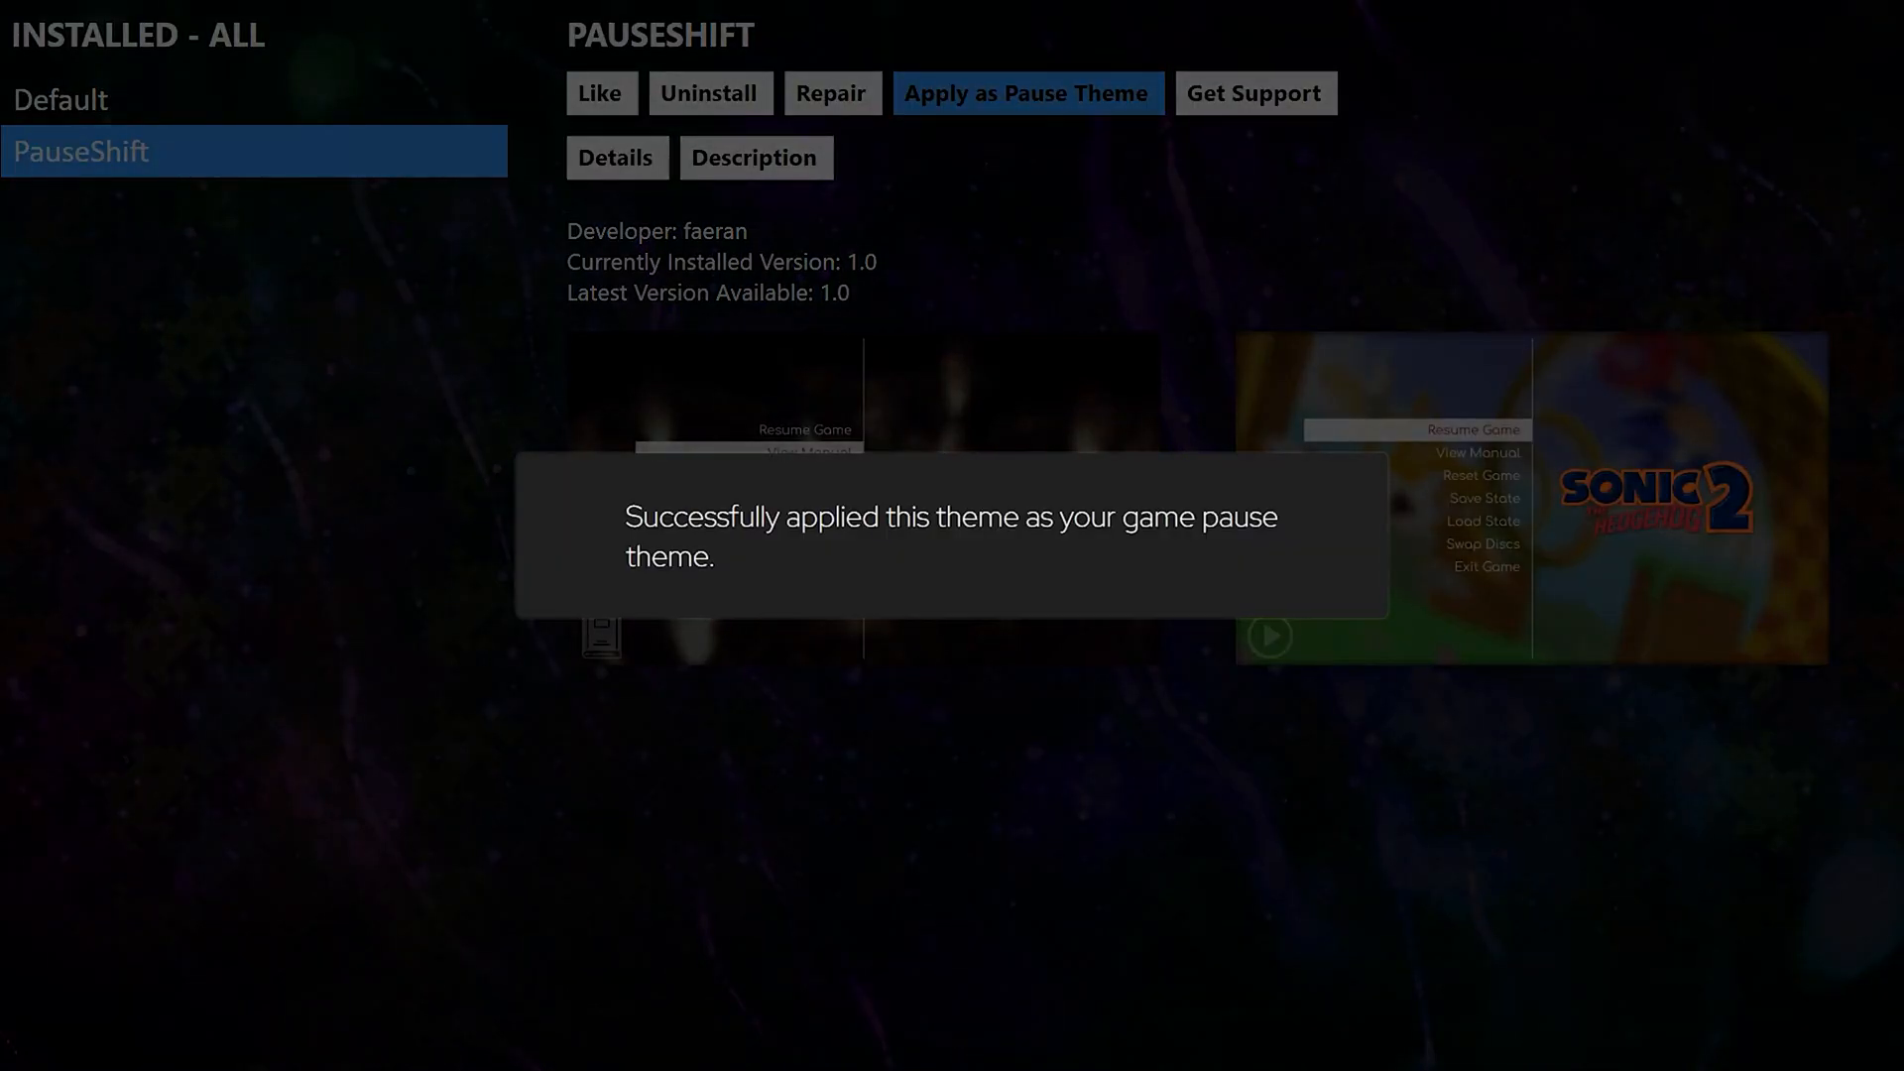
key("Return")
key("Escape")
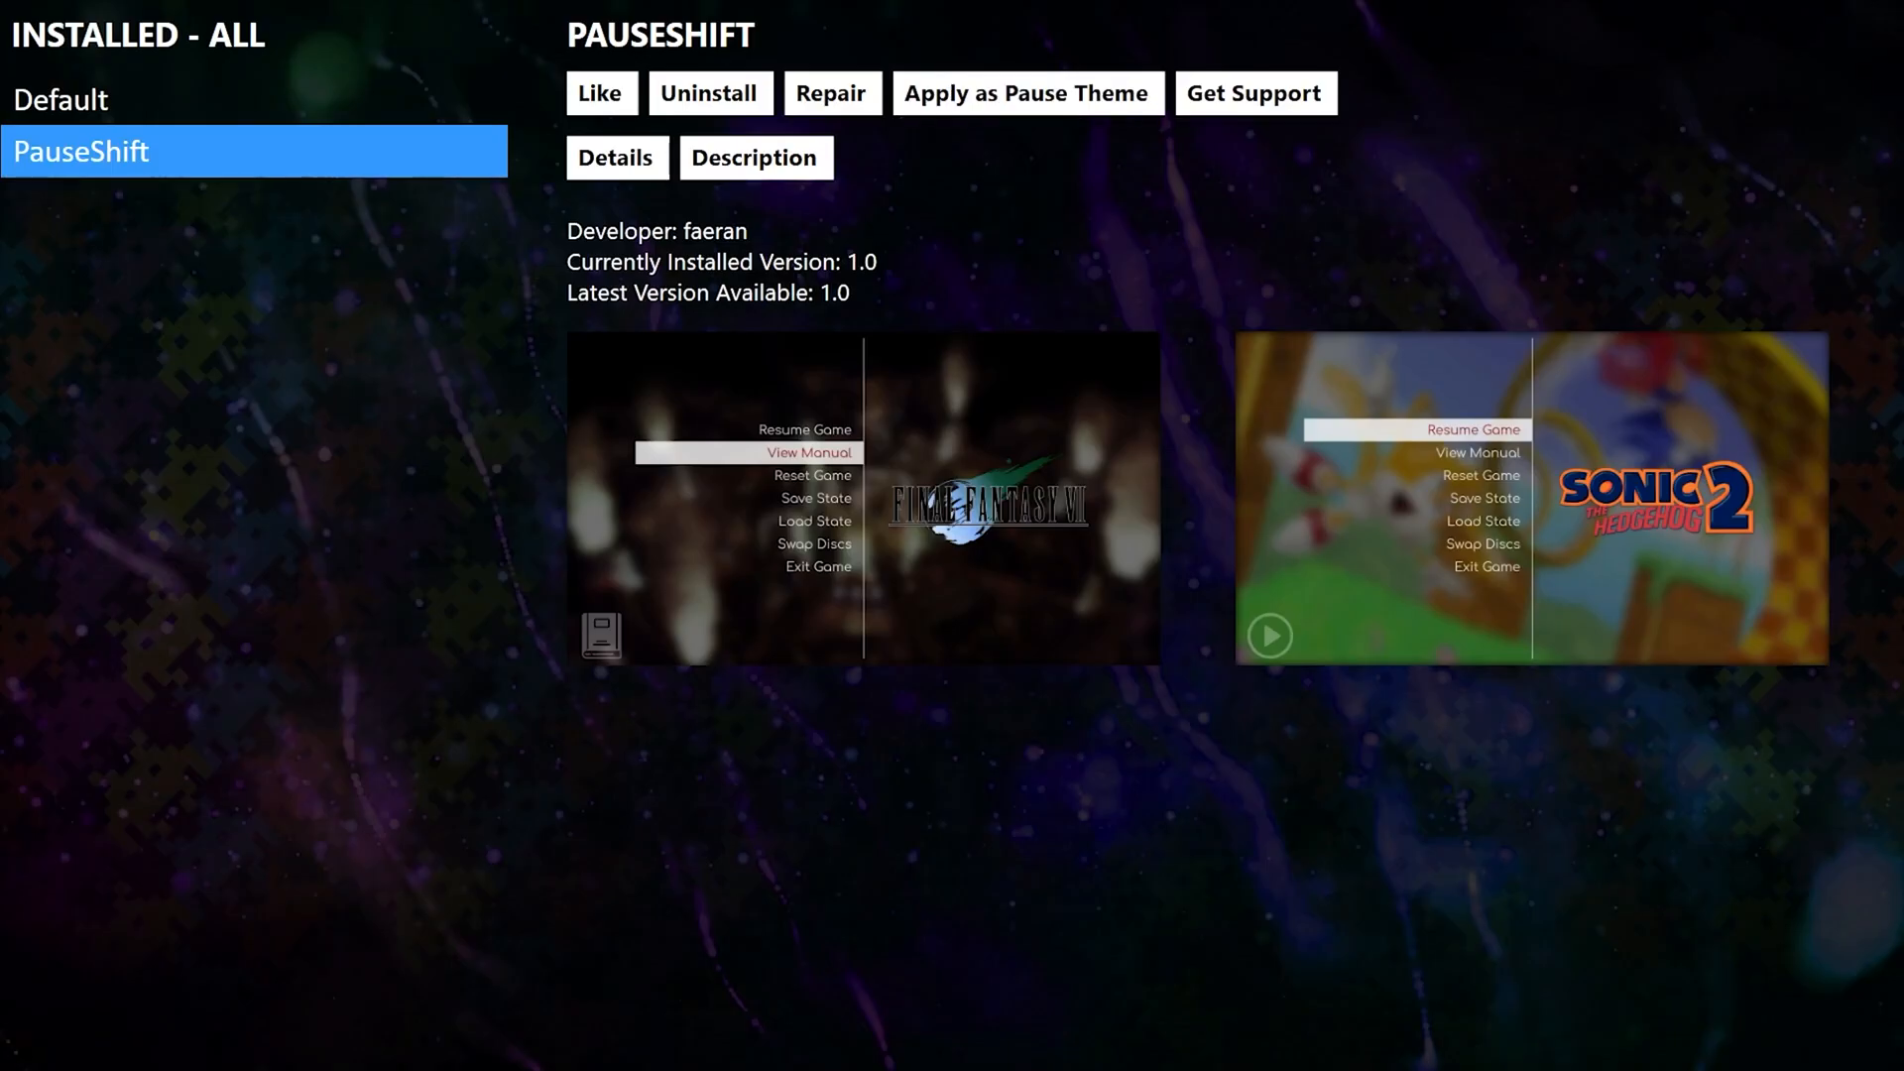
key("Escape")
key("Escape")
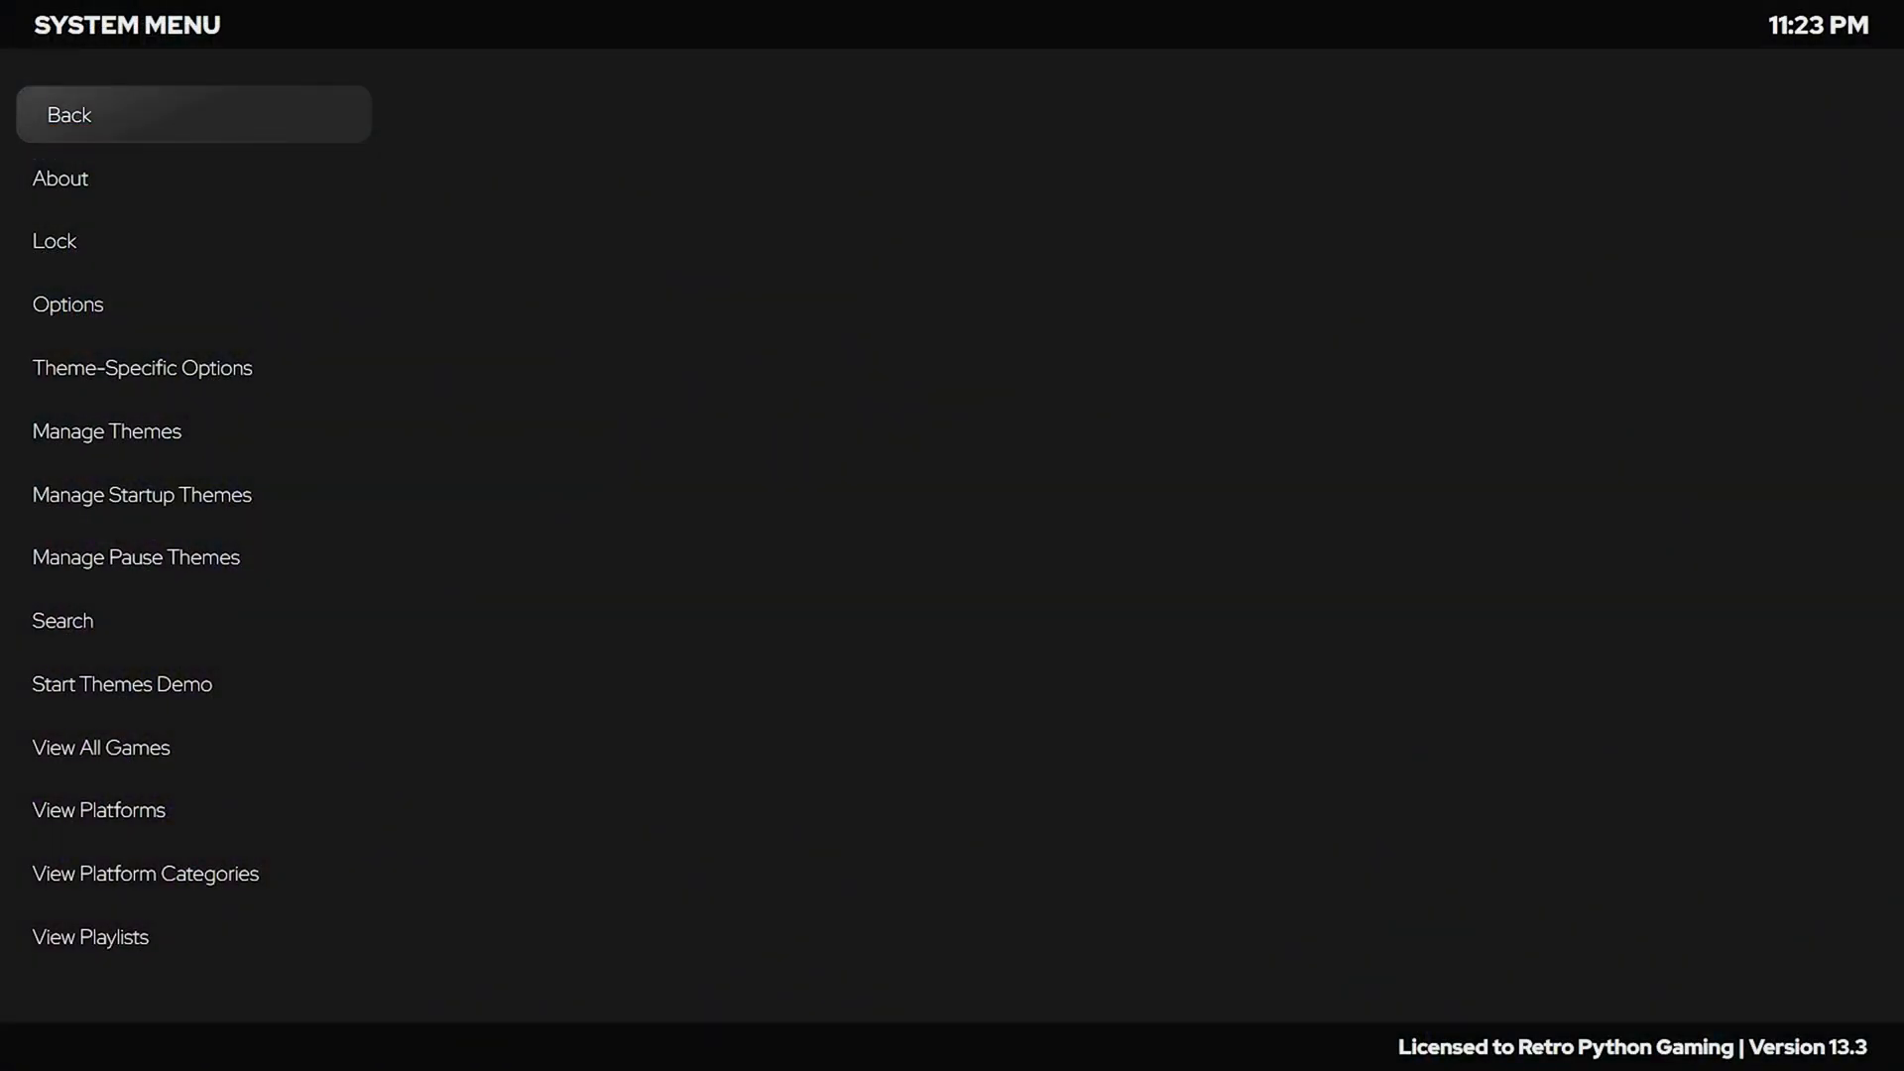
Open Big Box Options and go to the Controller Mappings list.
key("Down")
key("Down")
key("Down")
key("Return")
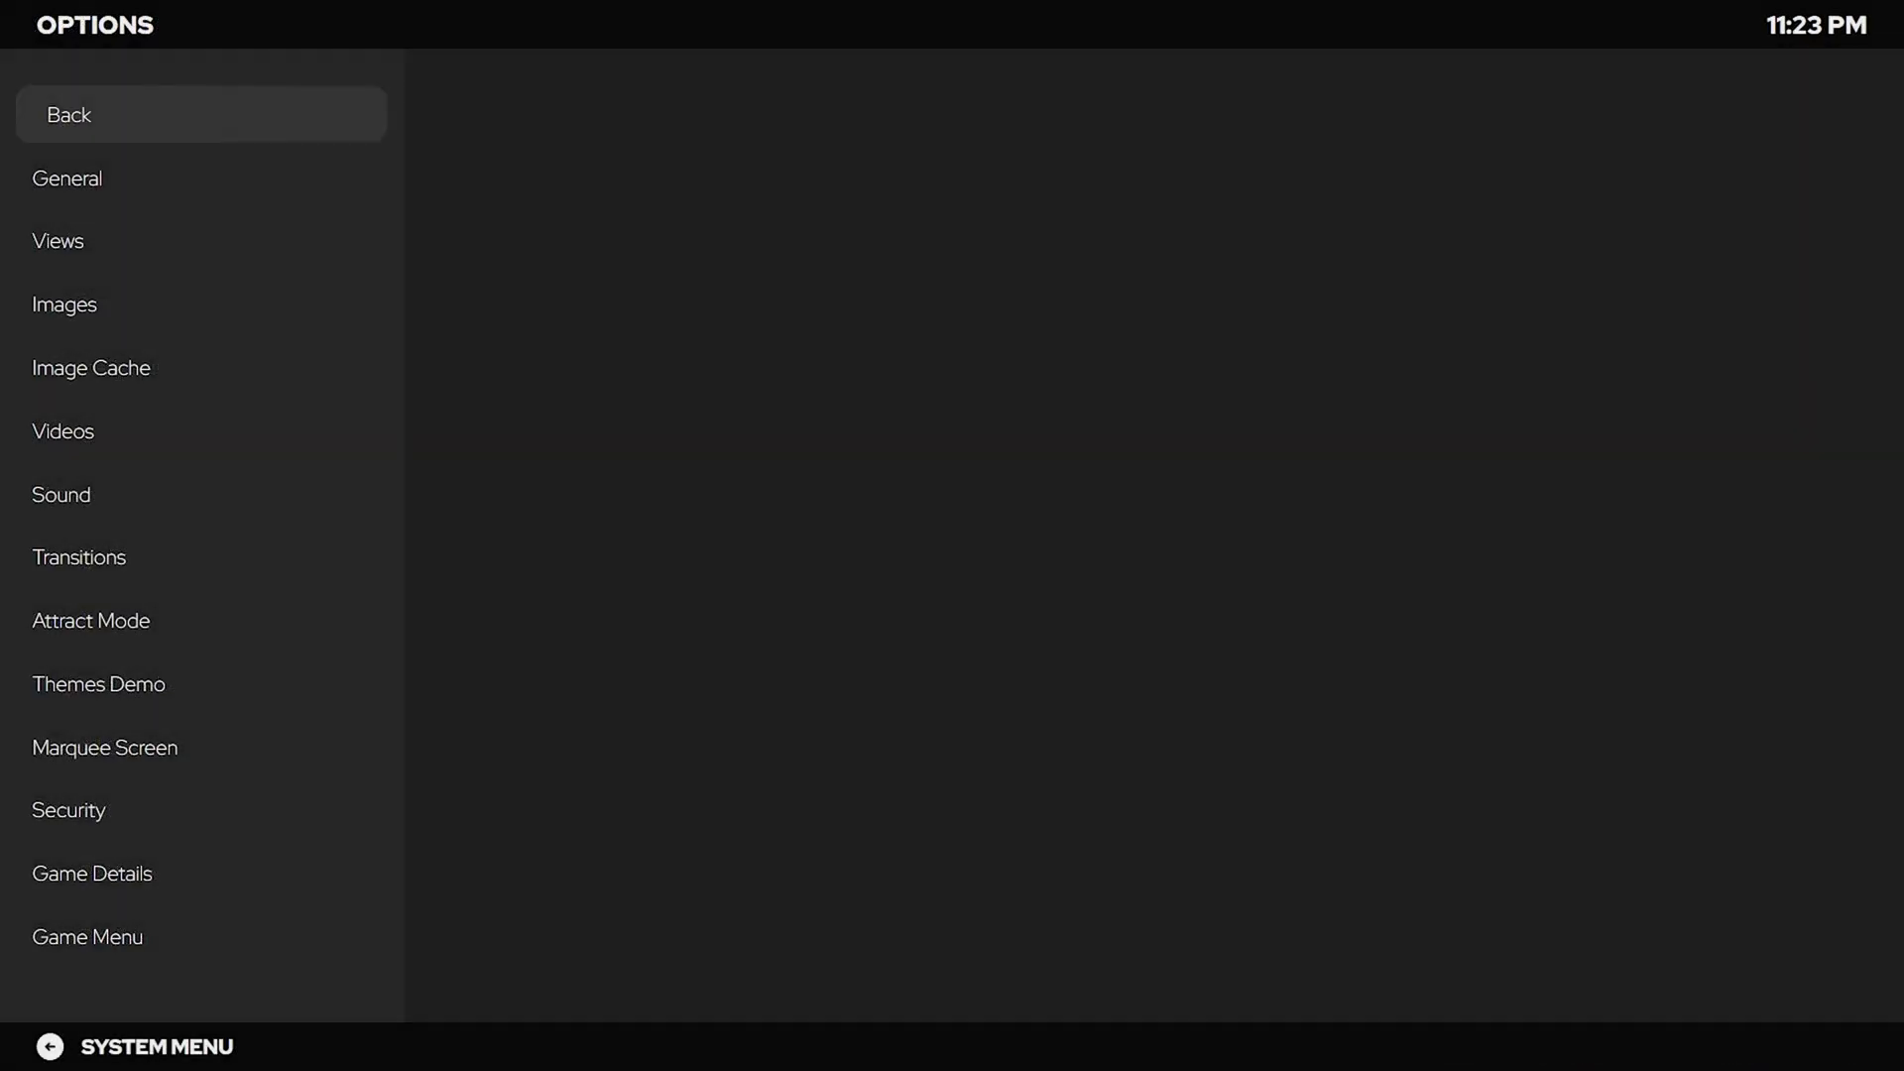
key("Down")
key("Down")
key("Down")
key("Down")
key("Down")
key("Down")
key("Down")
key("Down")
key("Down")
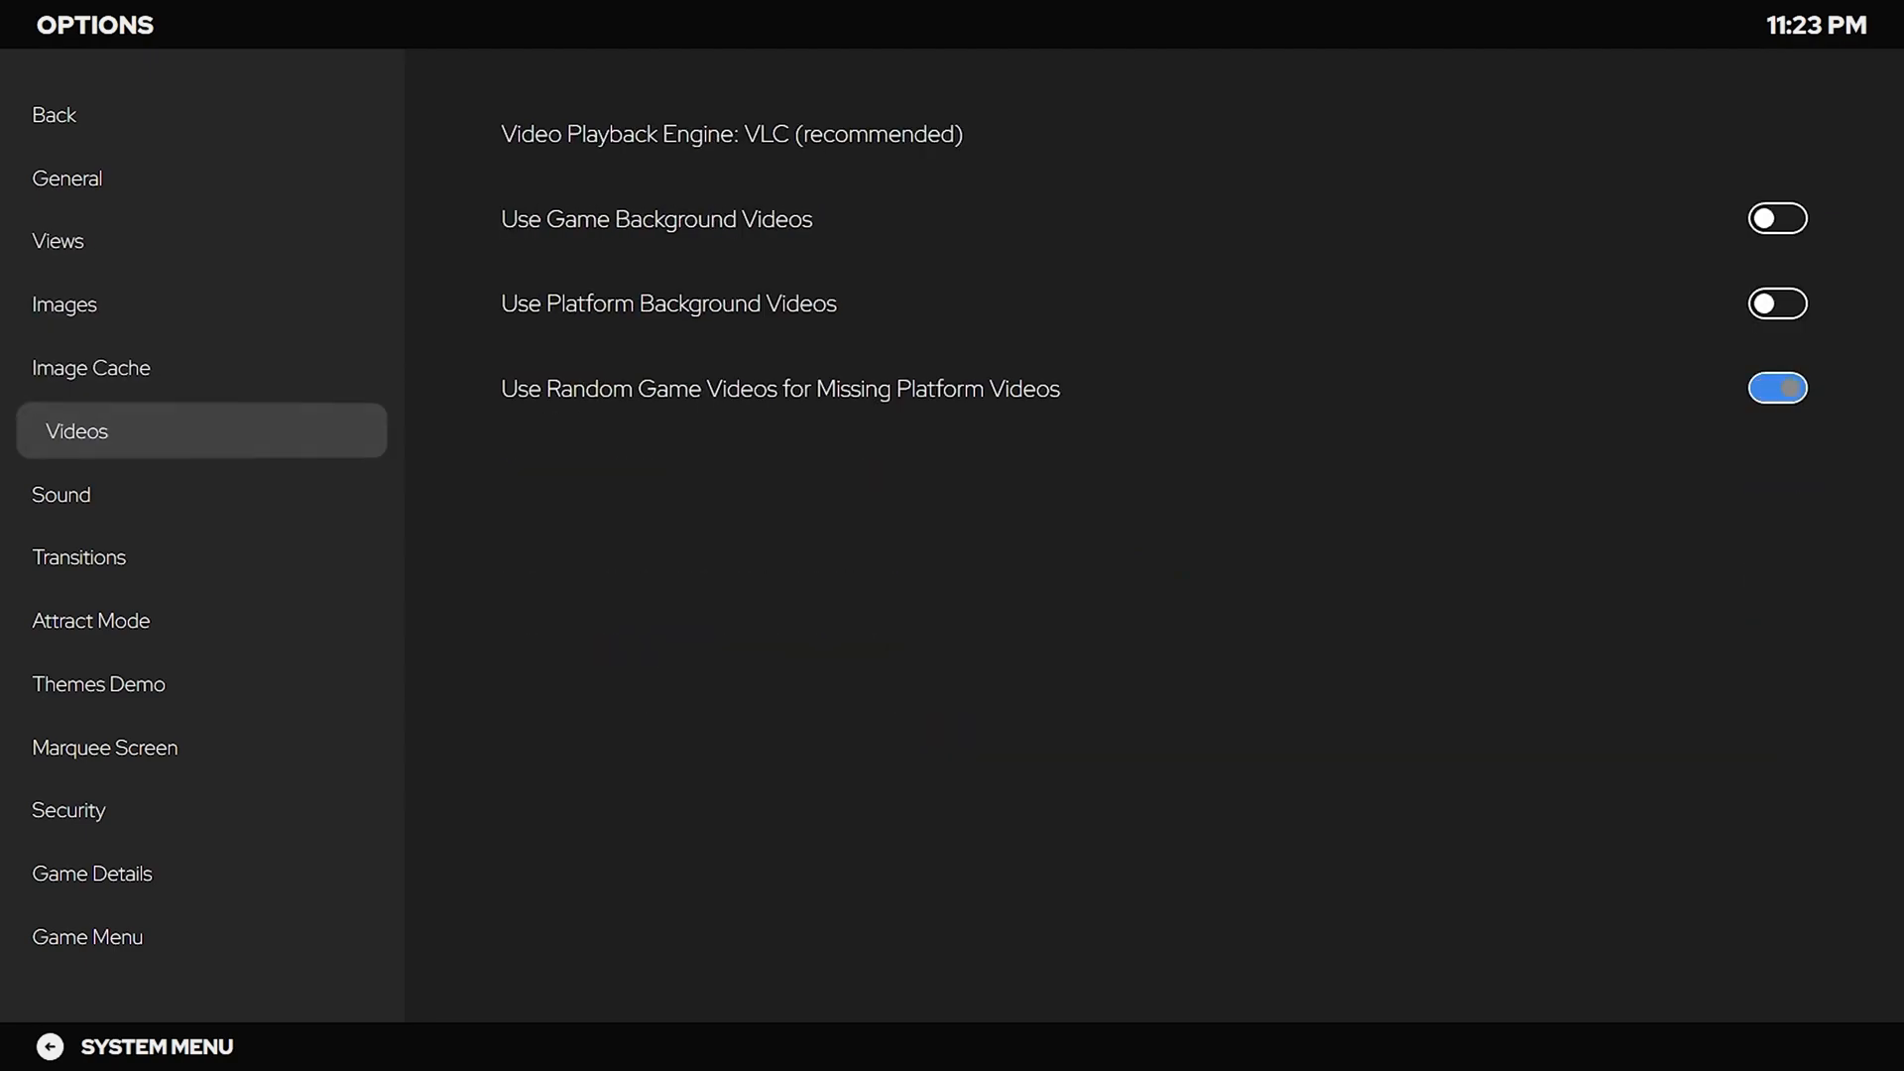
key("Down")
key("Down")
key("Down")
key("Down")
key("Down")
key("Down")
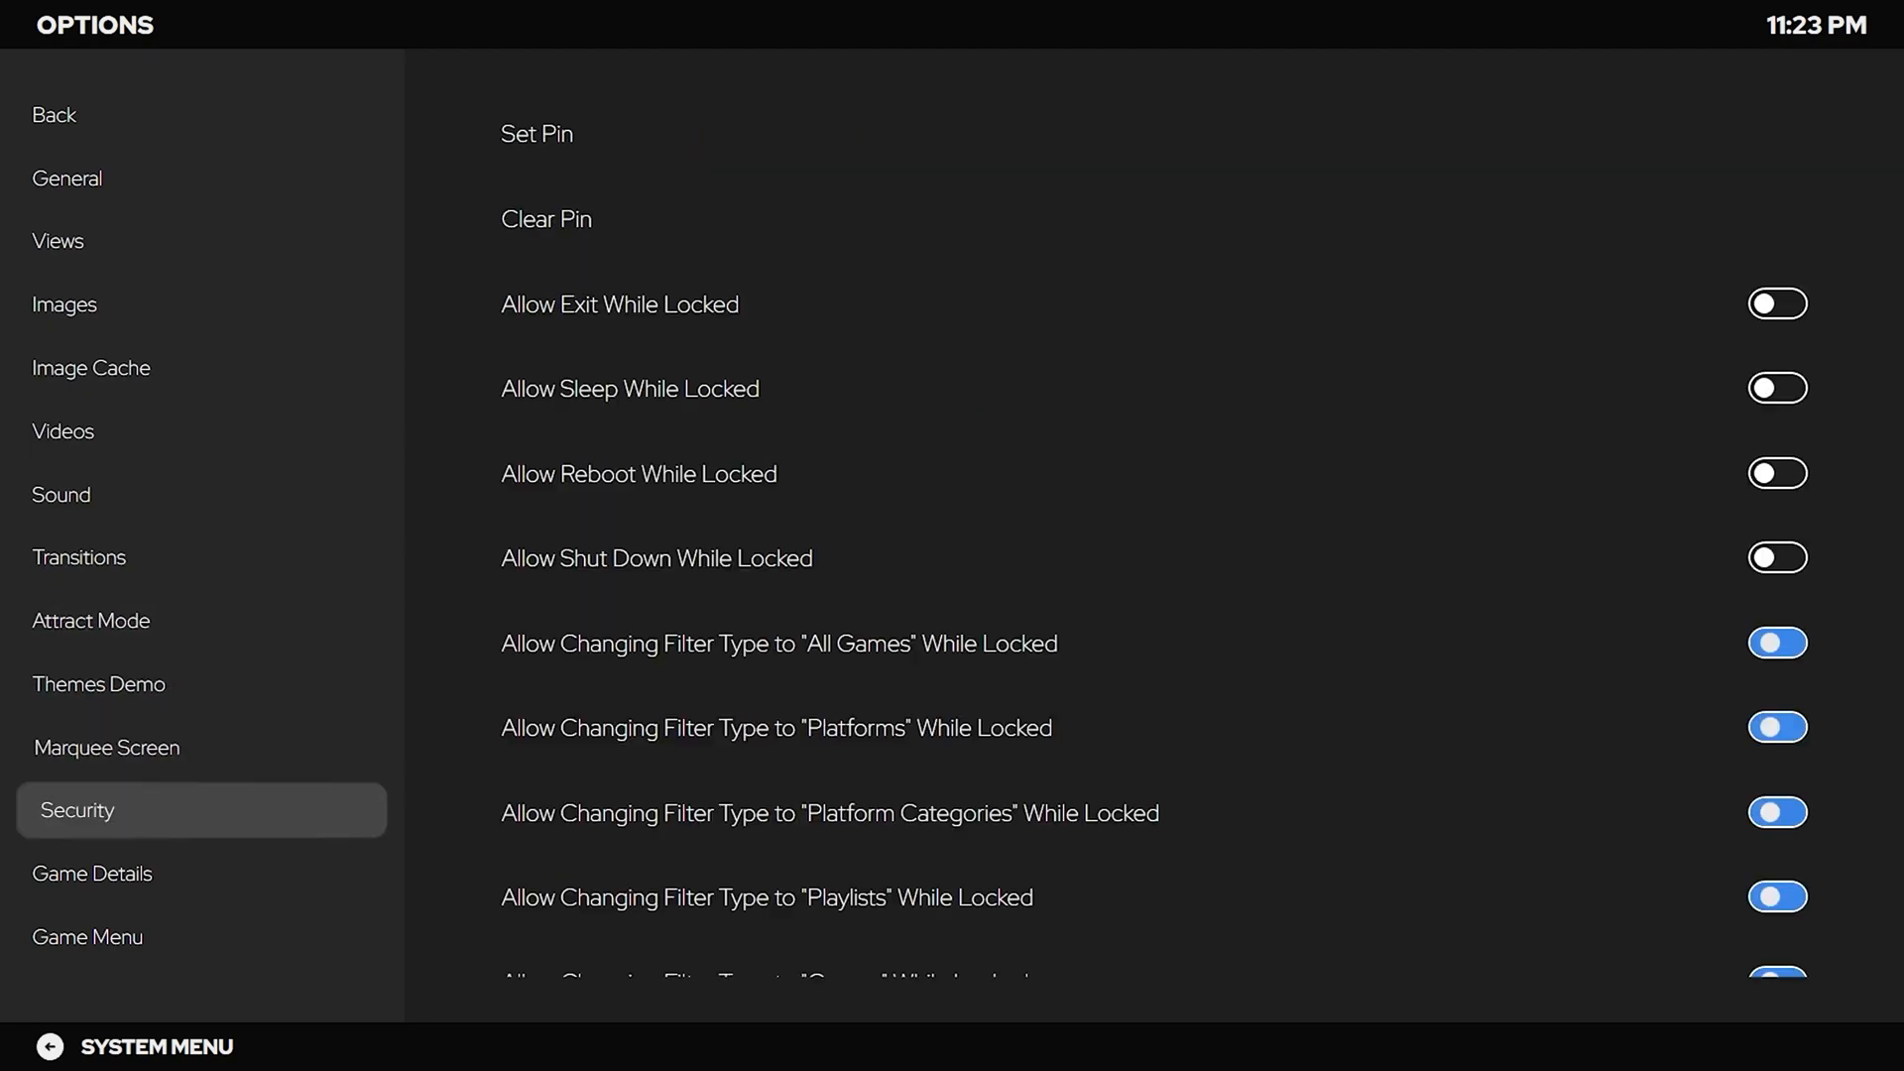
key("Down")
key("Down")
key("Down")
key("Down")
key("Down")
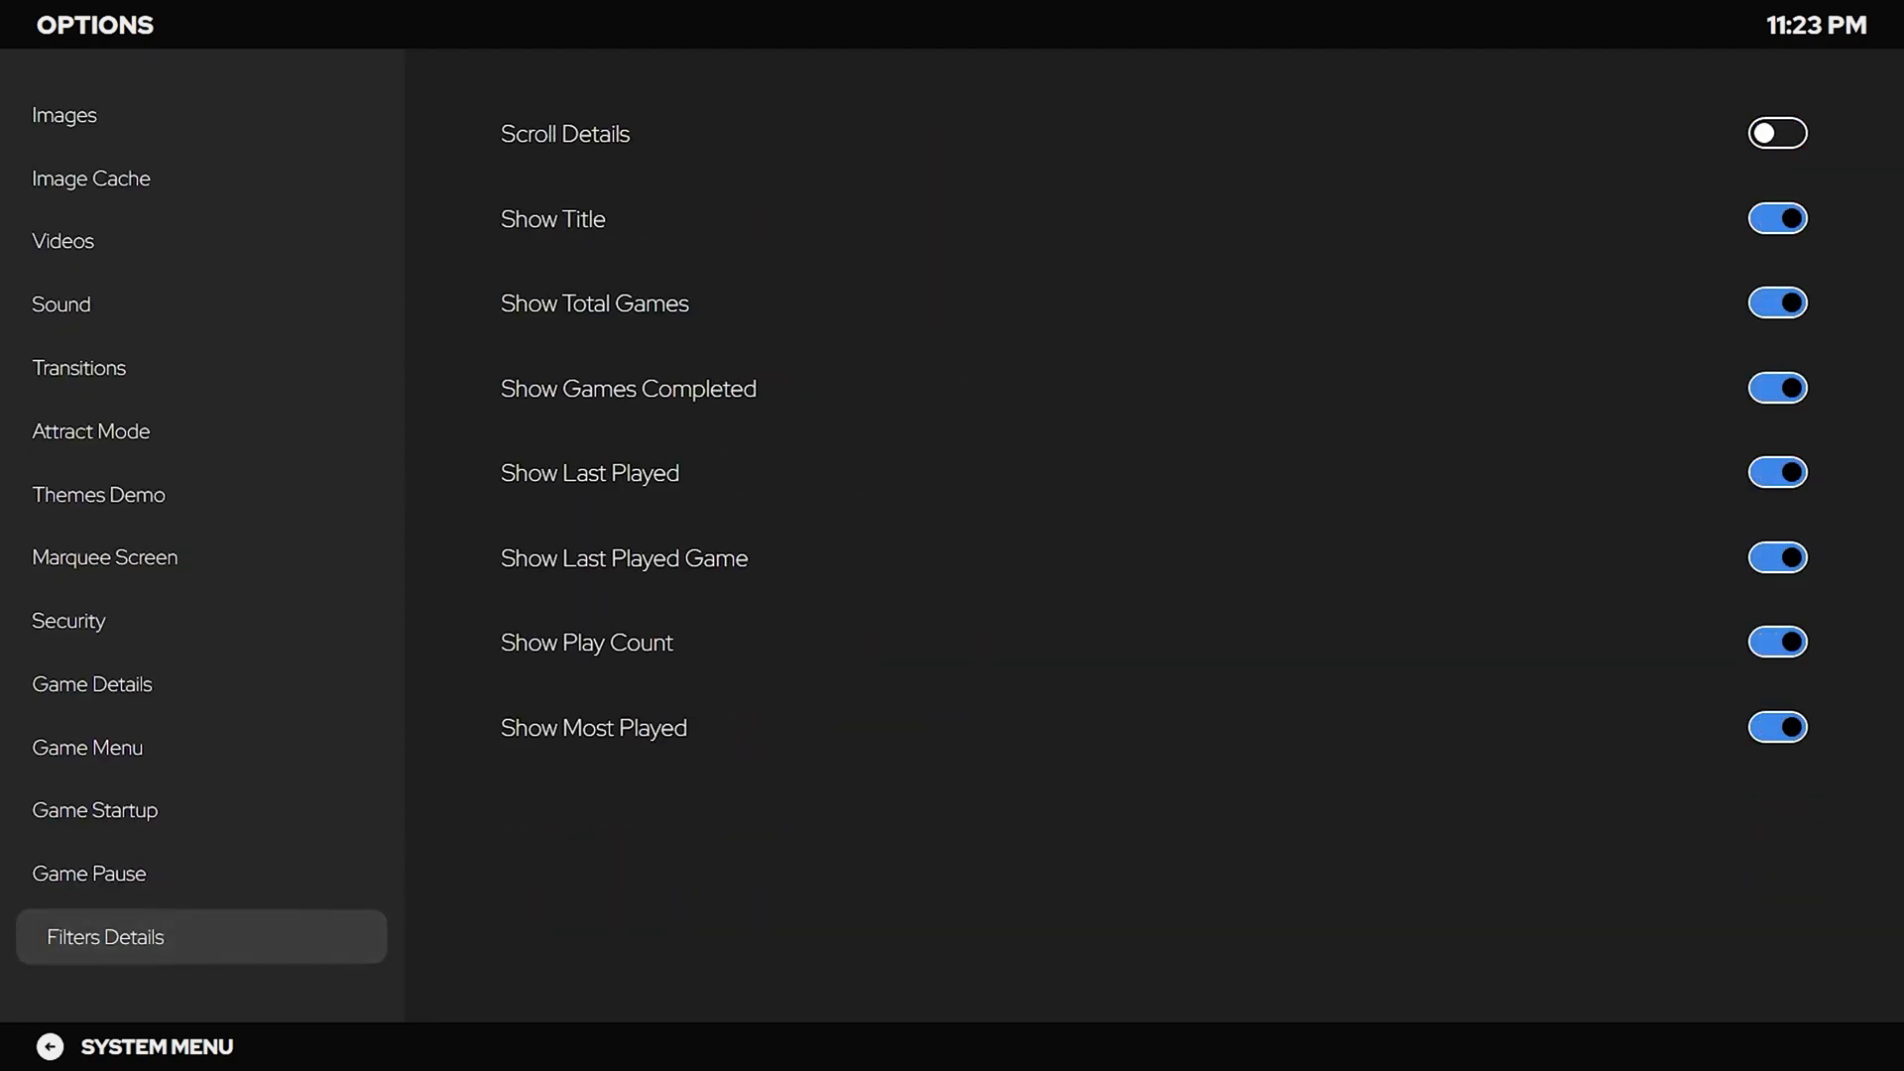
key("Down")
key("Down")
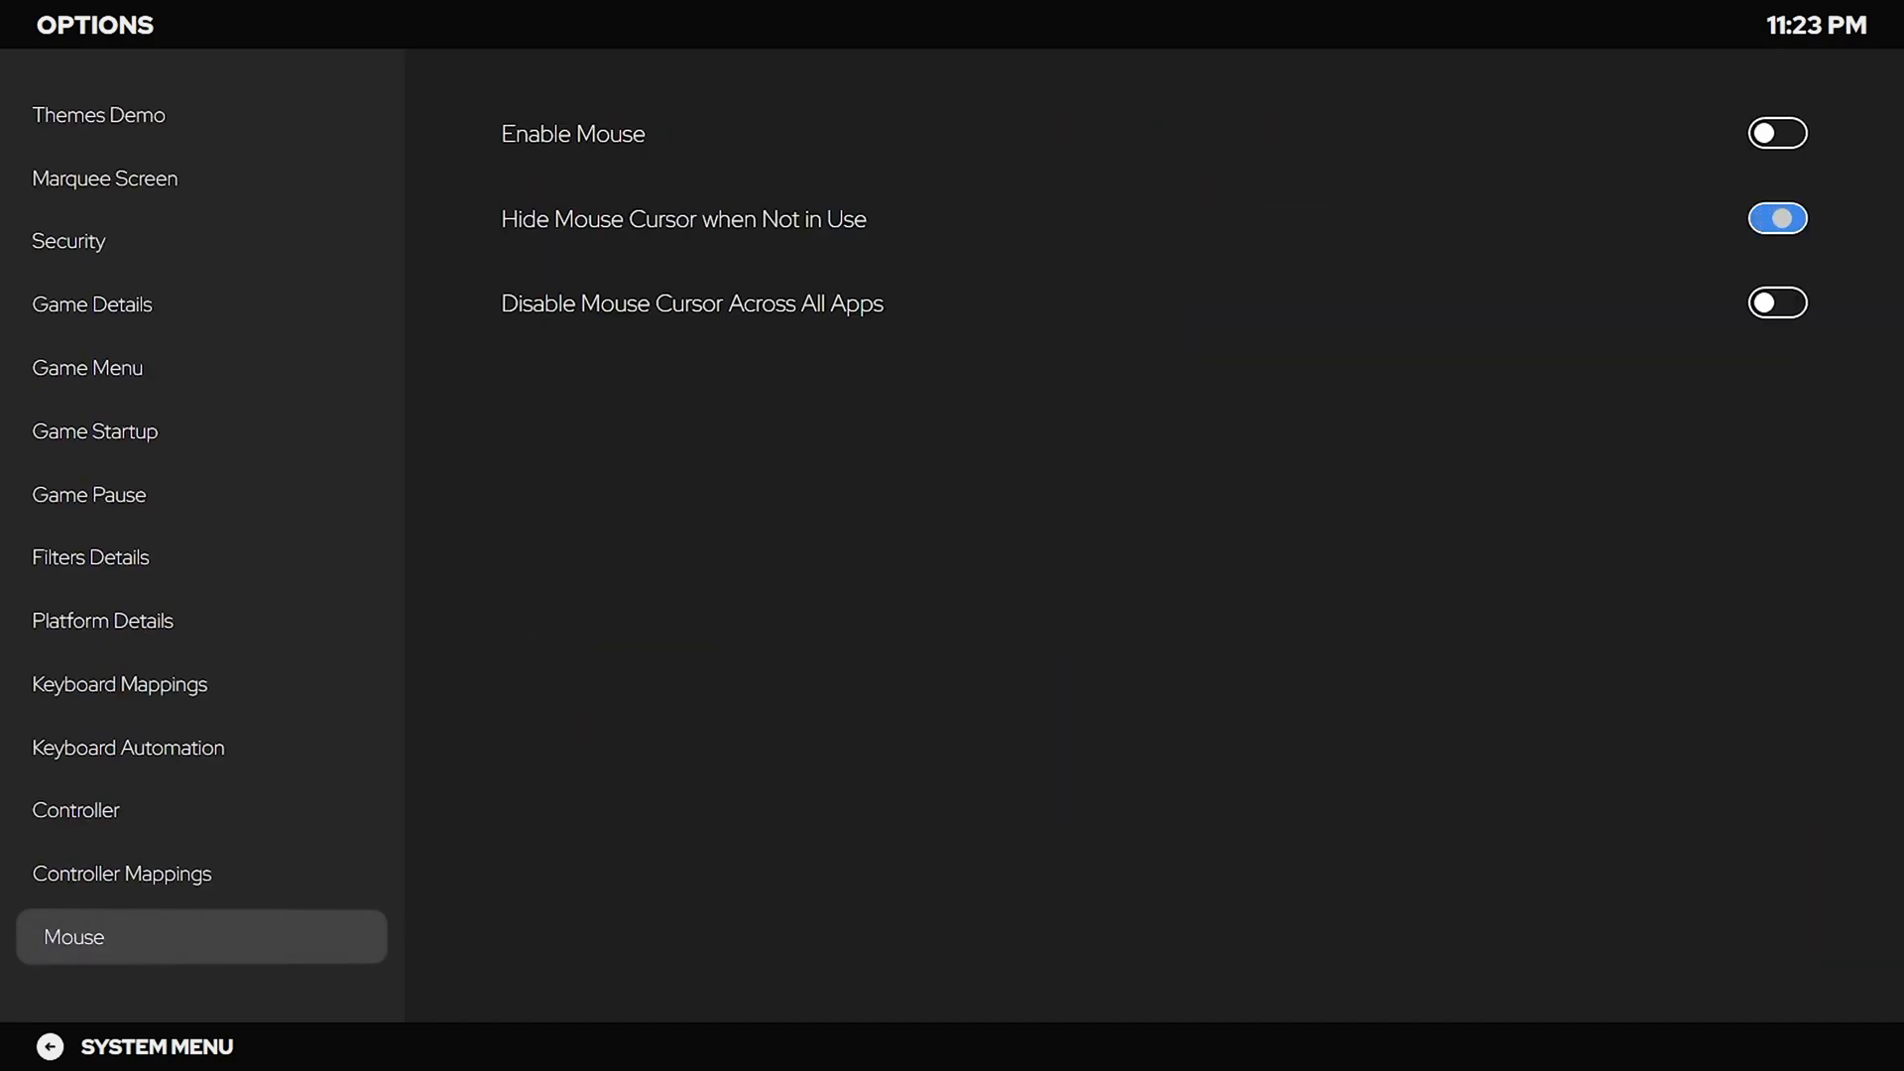
key("Up")
key("Right")
key("Down")
key("Down")
key("Down")
key("Down")
Map Show Pause Screen to Button 7 + Right Trigger, then return to the System Menu.
key("Down")
key("Down")
key("Down")
key("Down")
key("Down")
key("Down")
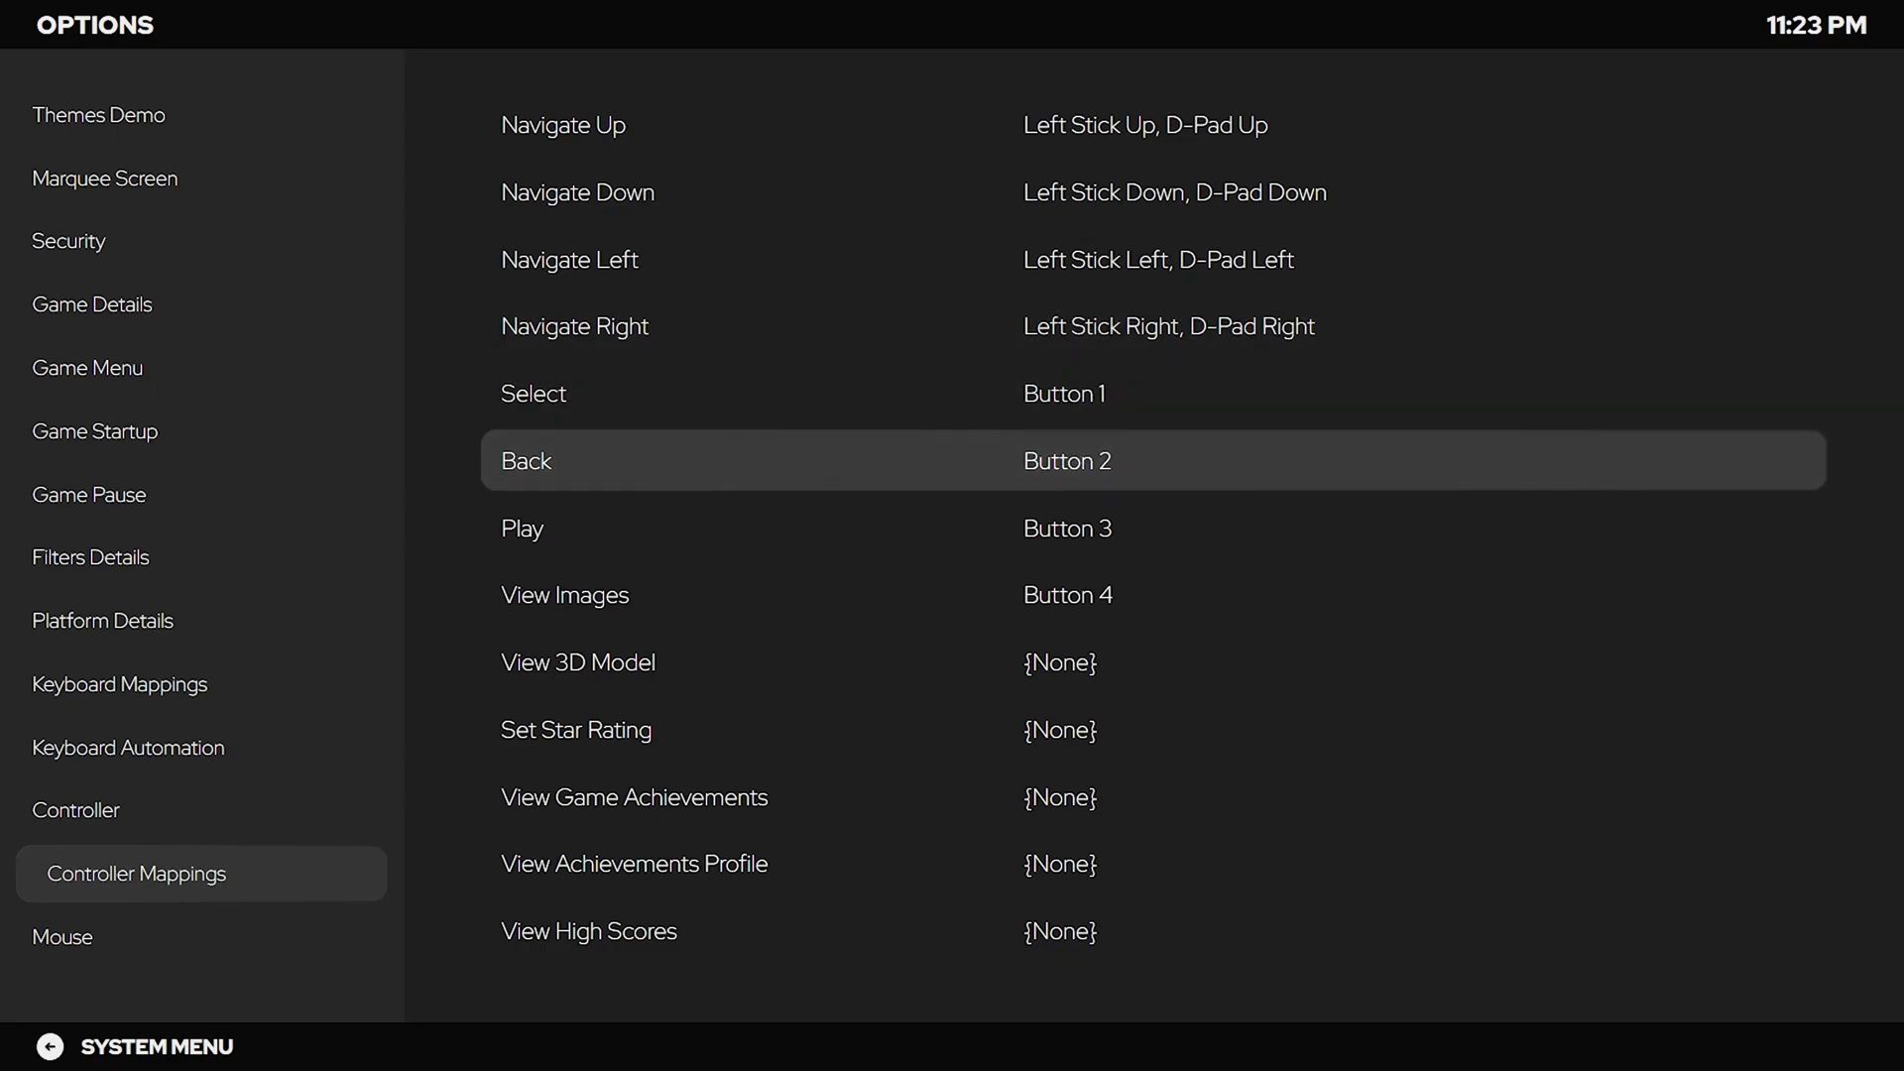
key("Down")
key("Down")
key("Down")
key("Down")
key("Down")
key("Down")
key("Down")
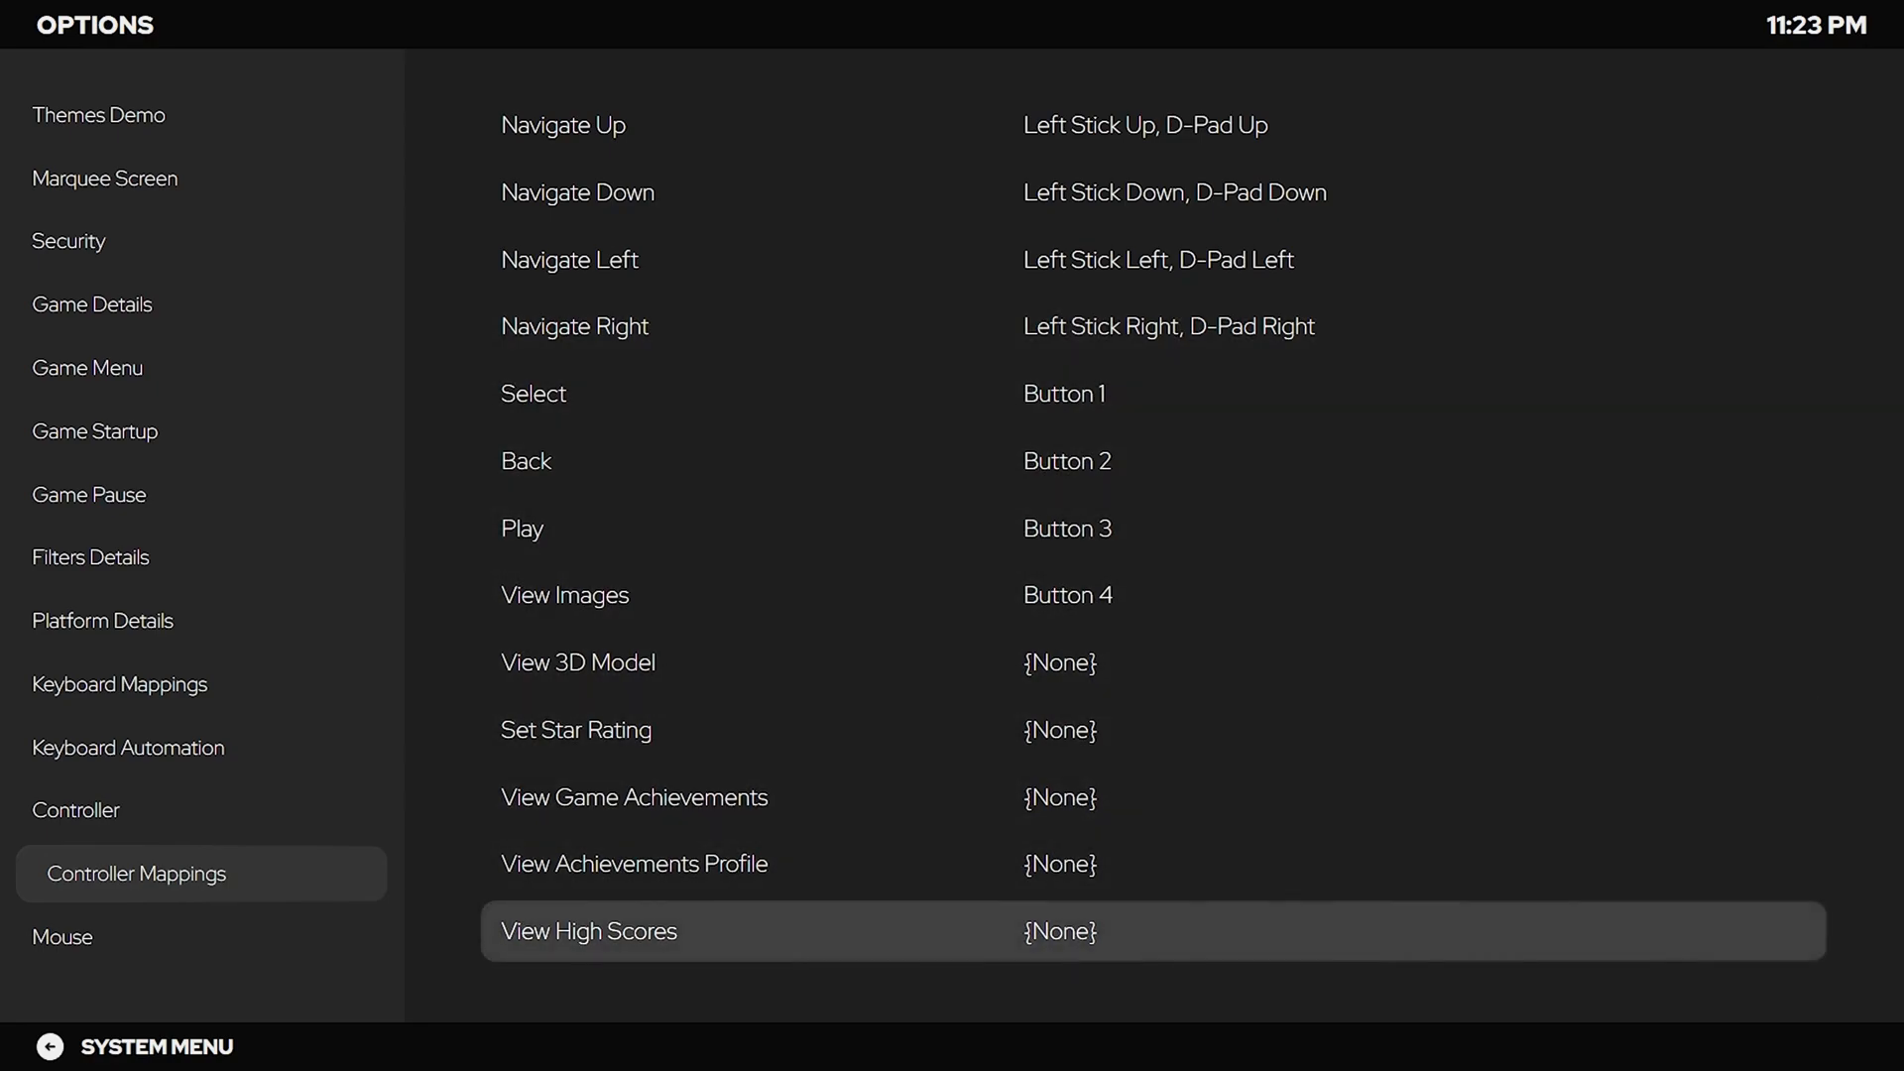
key("Down")
key("Down")
key("Down")
key("Down")
key("Down")
key("Down")
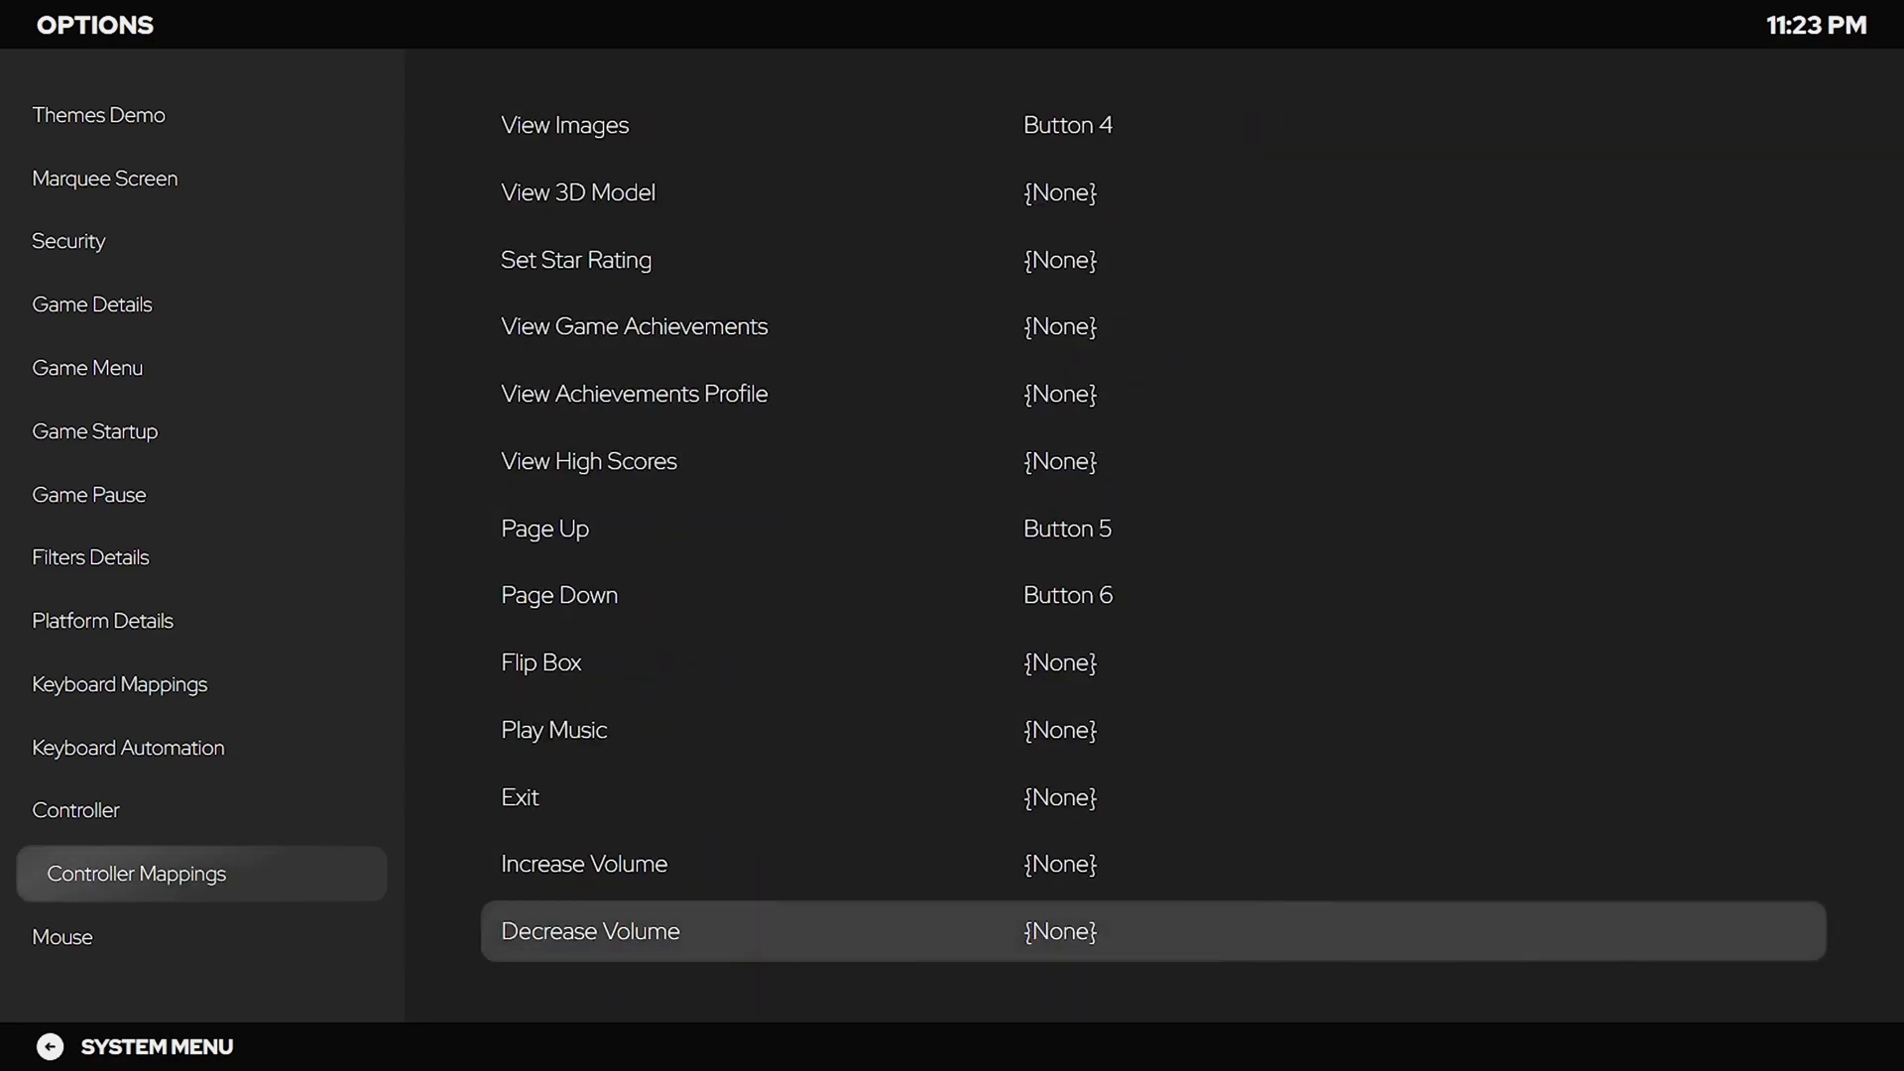
key("Down")
key("Down")
key("Down")
key("Down")
key("Down")
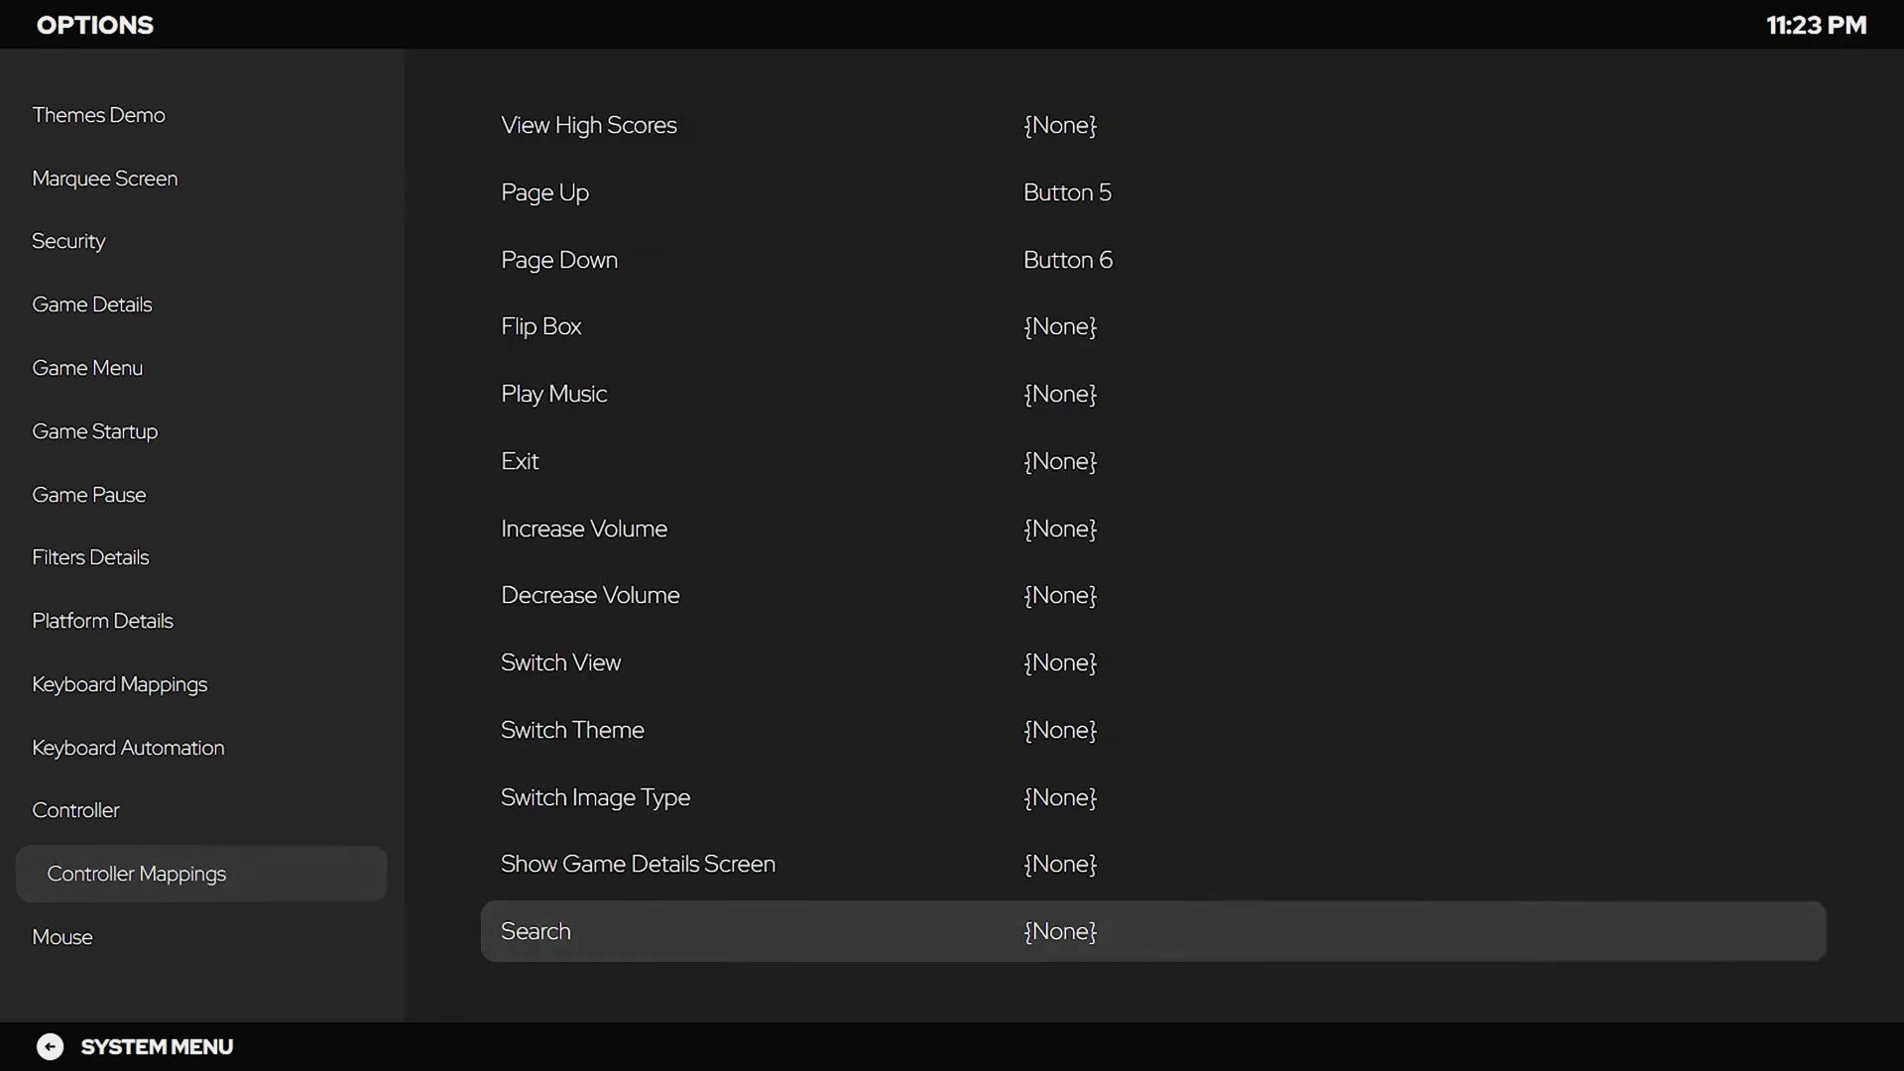
key("Down")
key("Down")
key("Down")
key("Down")
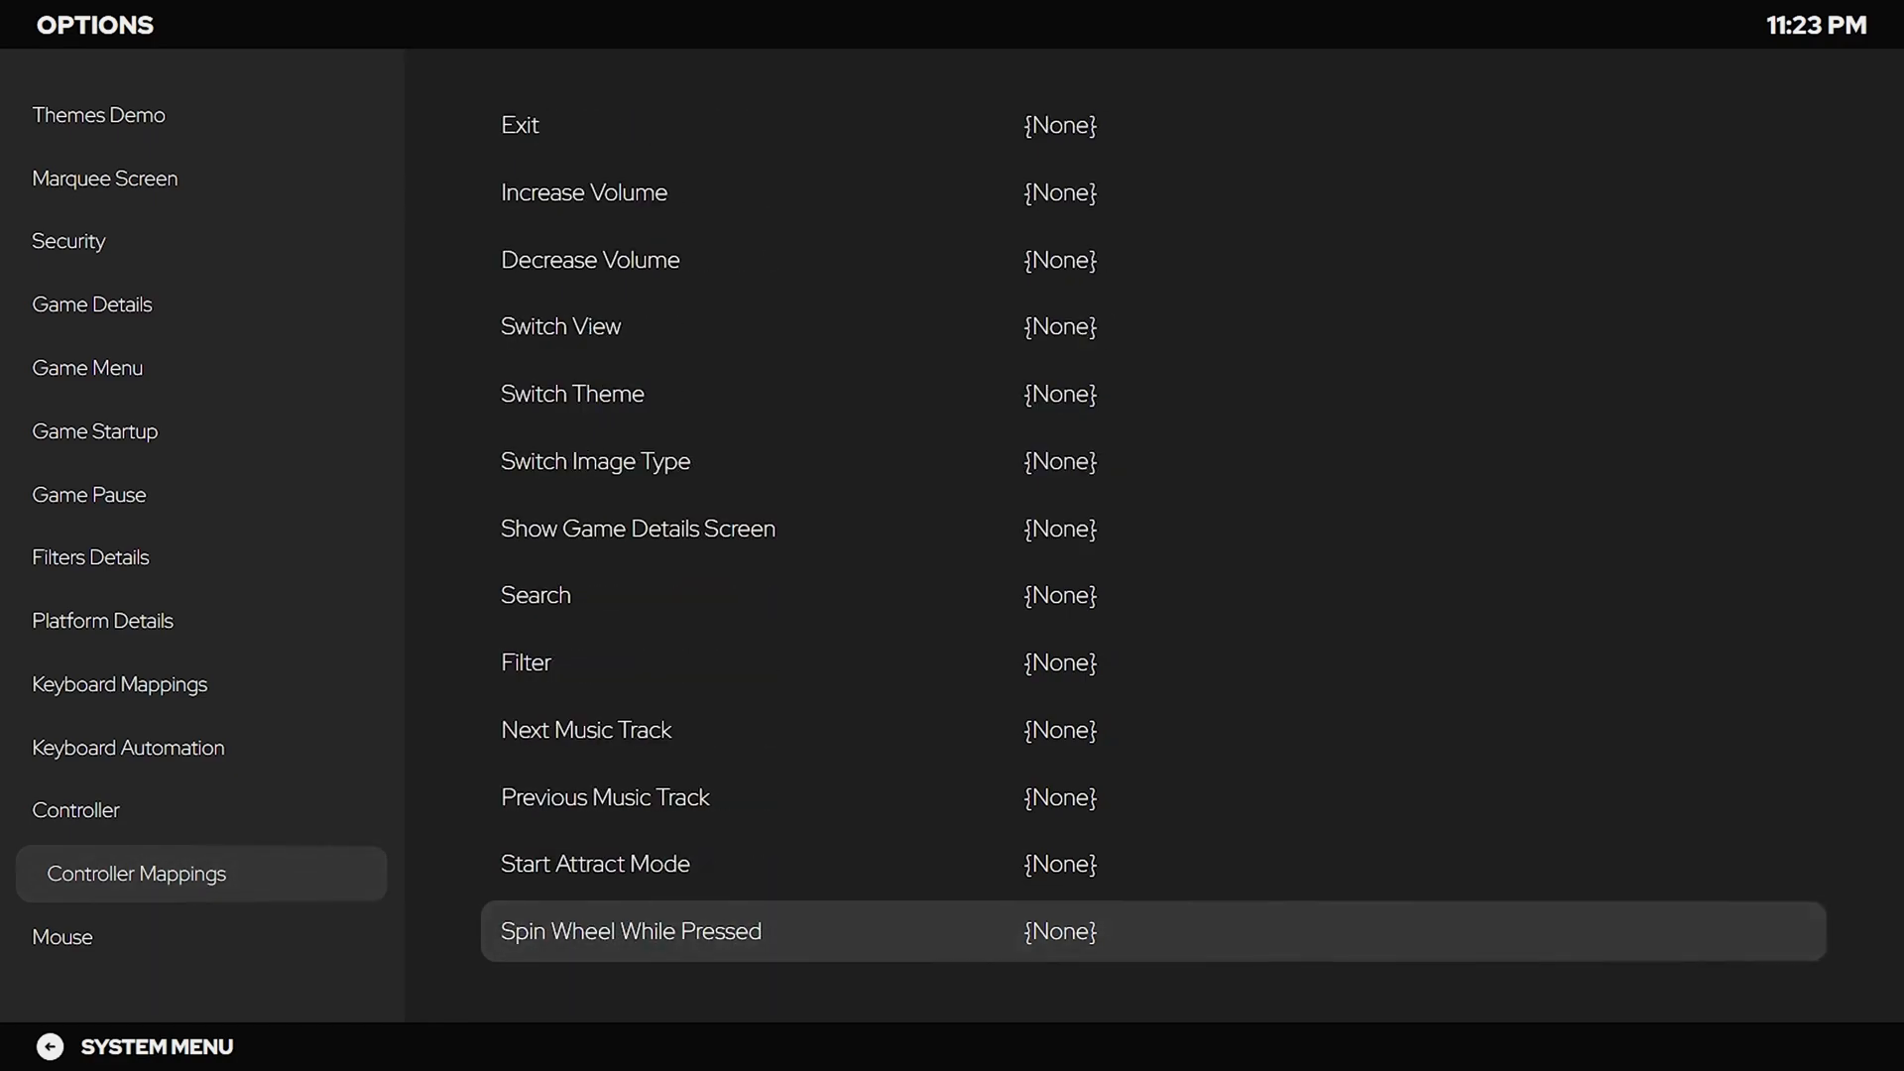
key("Down")
key("Down")
key("Down")
key("Down")
key("Down")
key("Down")
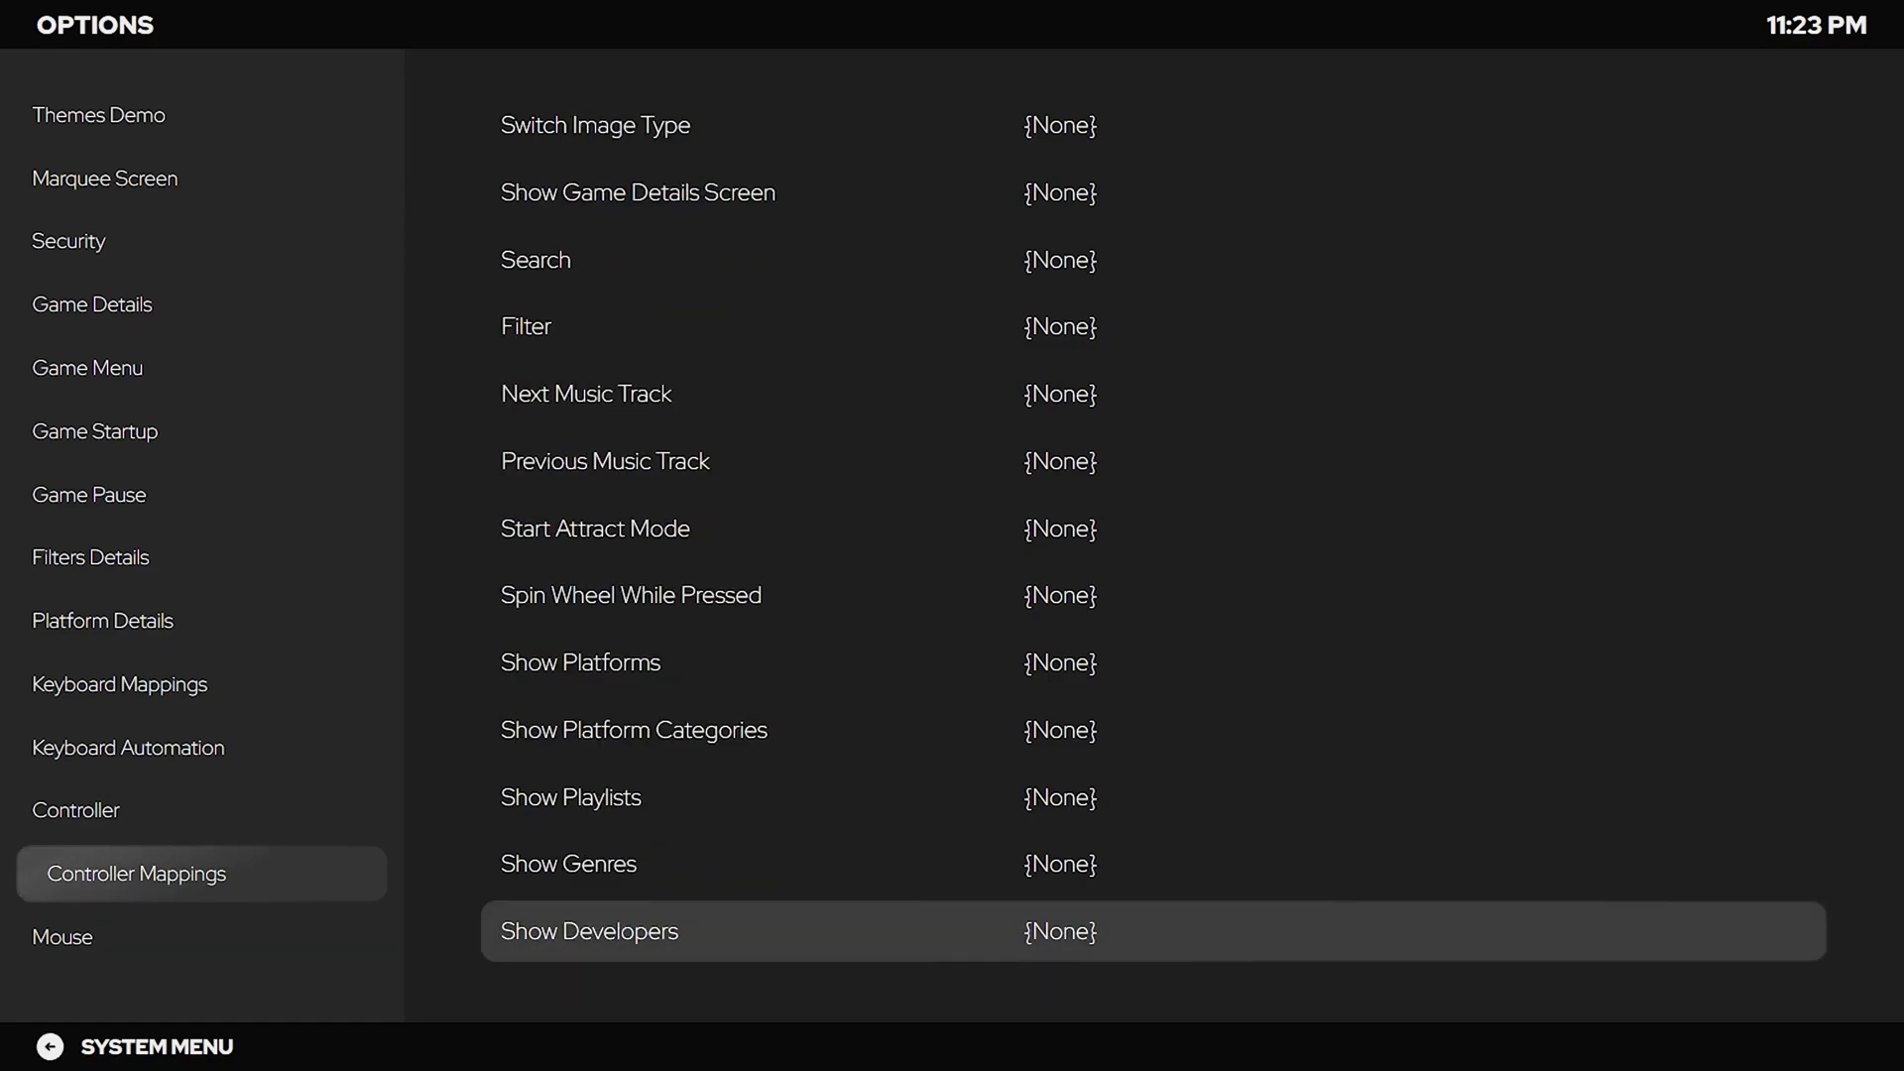
key("Down")
key("Down")
key("Down")
key("Down")
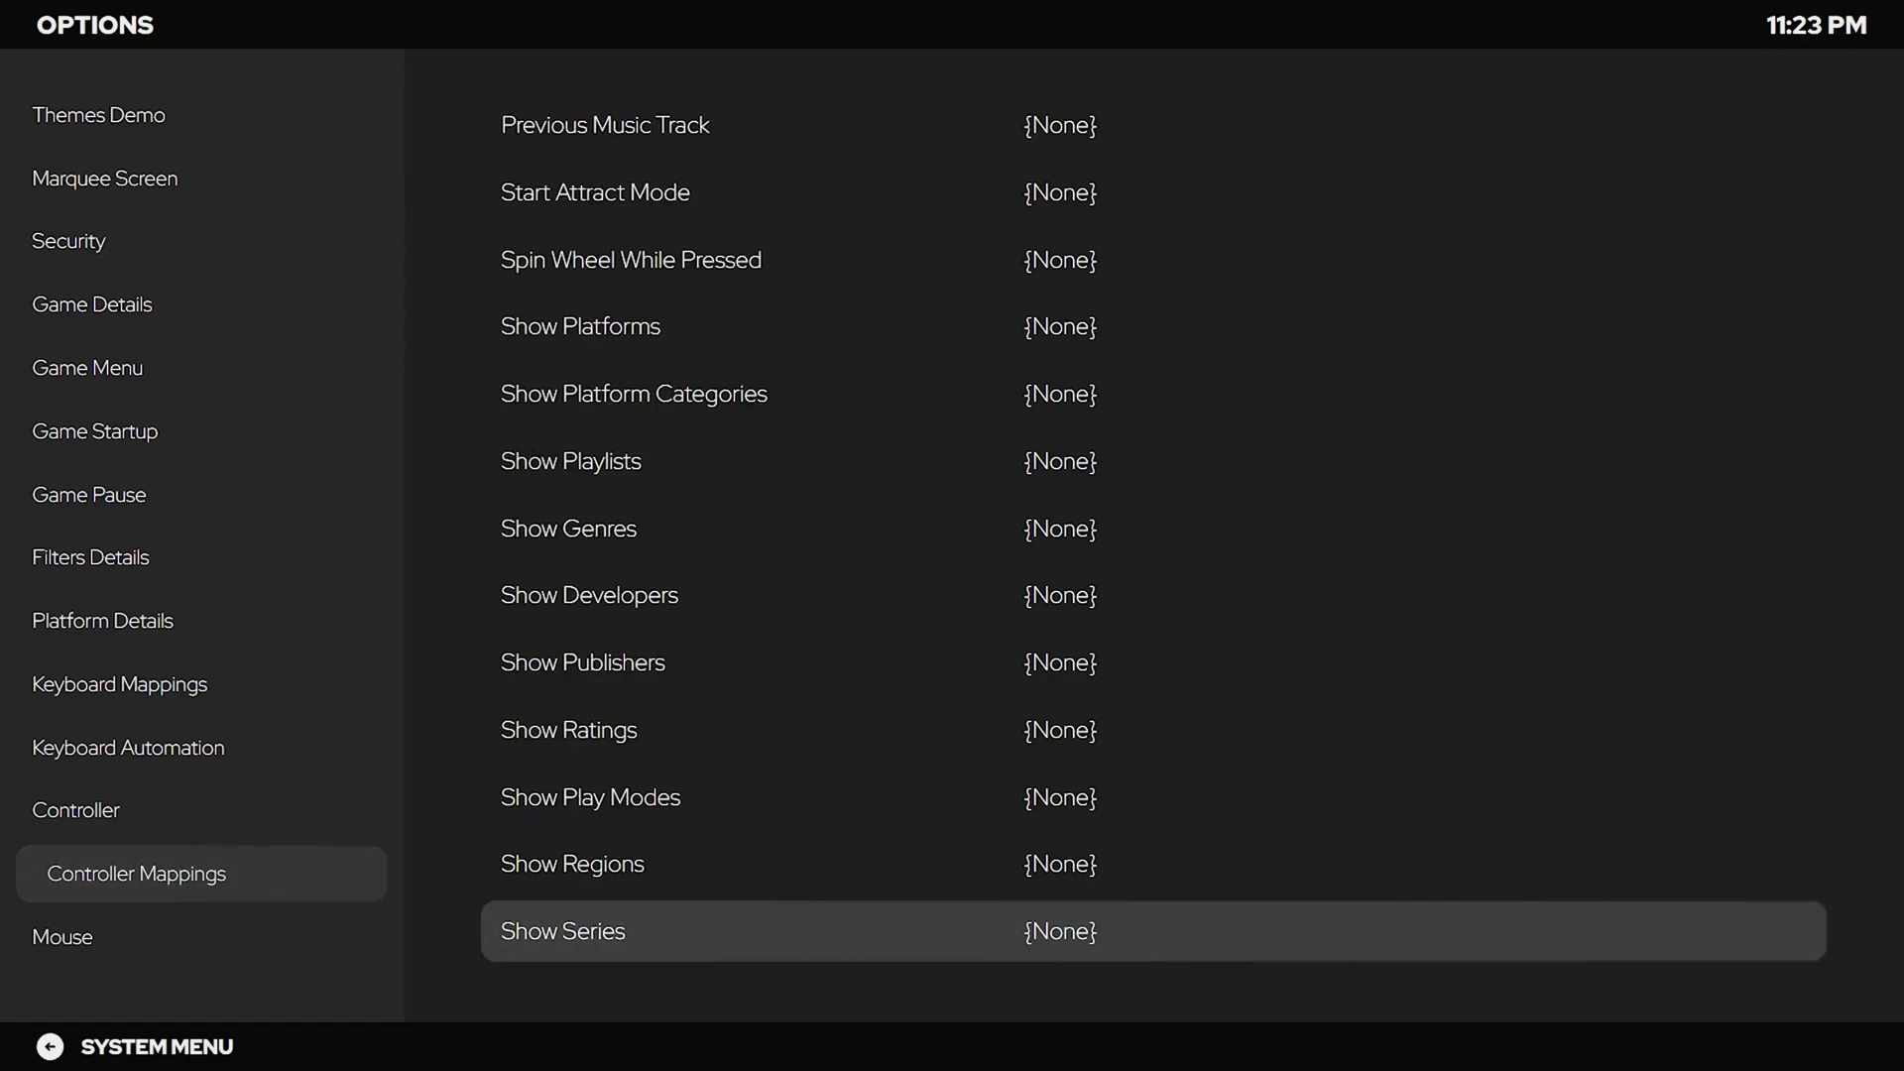
key("Down")
key("Down")
key("Down")
key("Down")
key("Down")
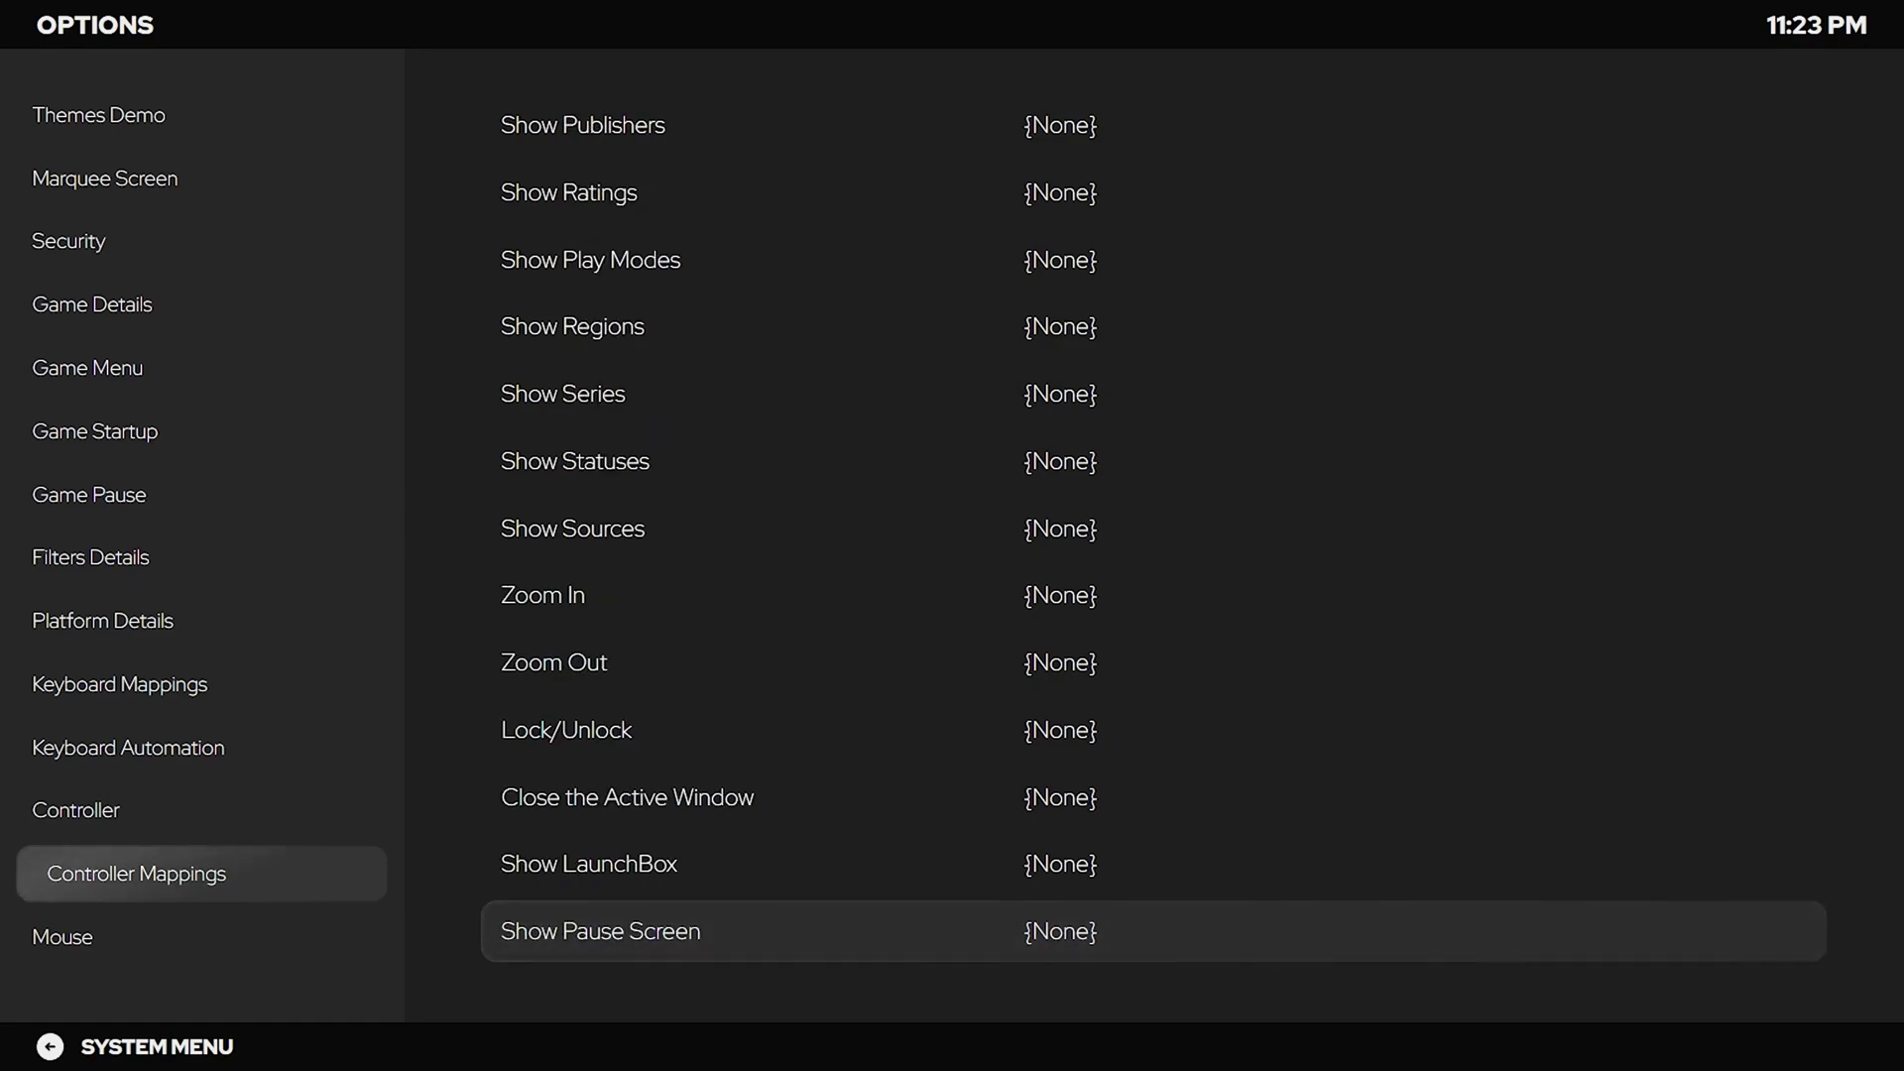
key("Return")
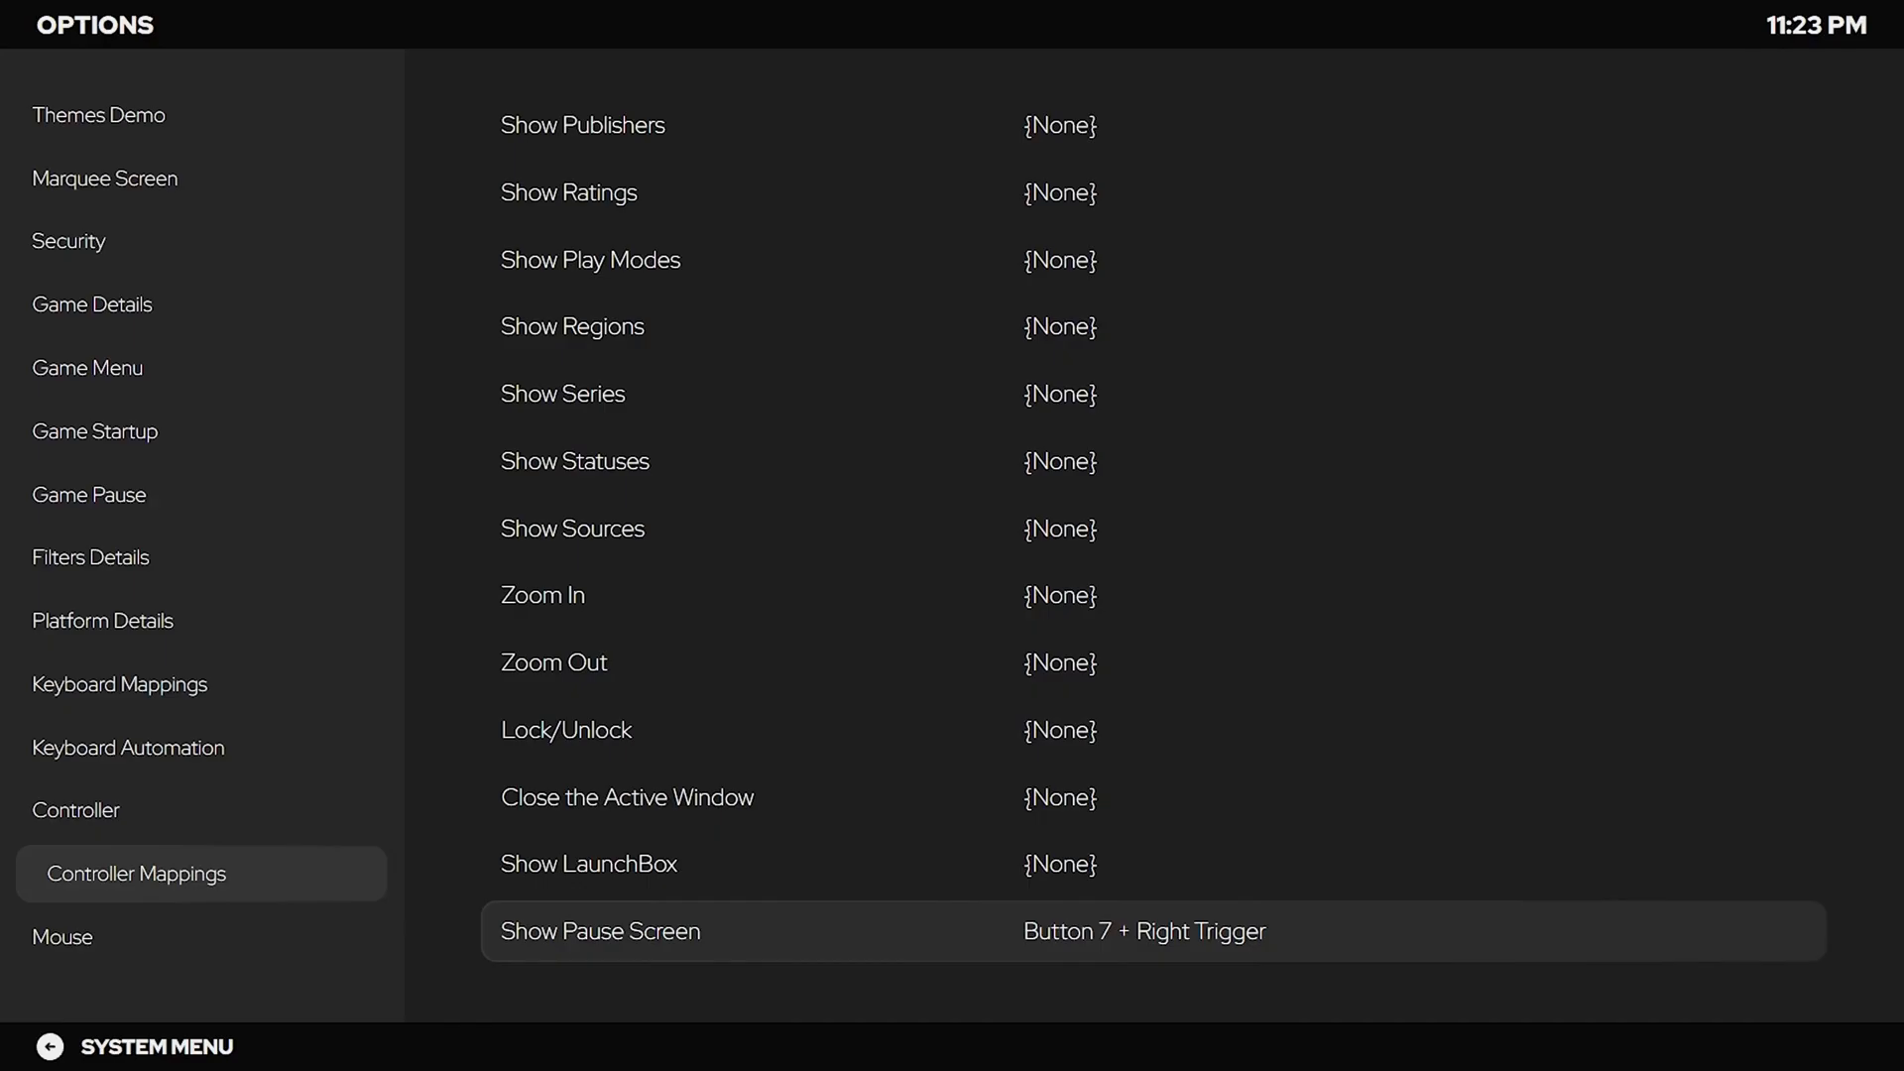
key("Escape")
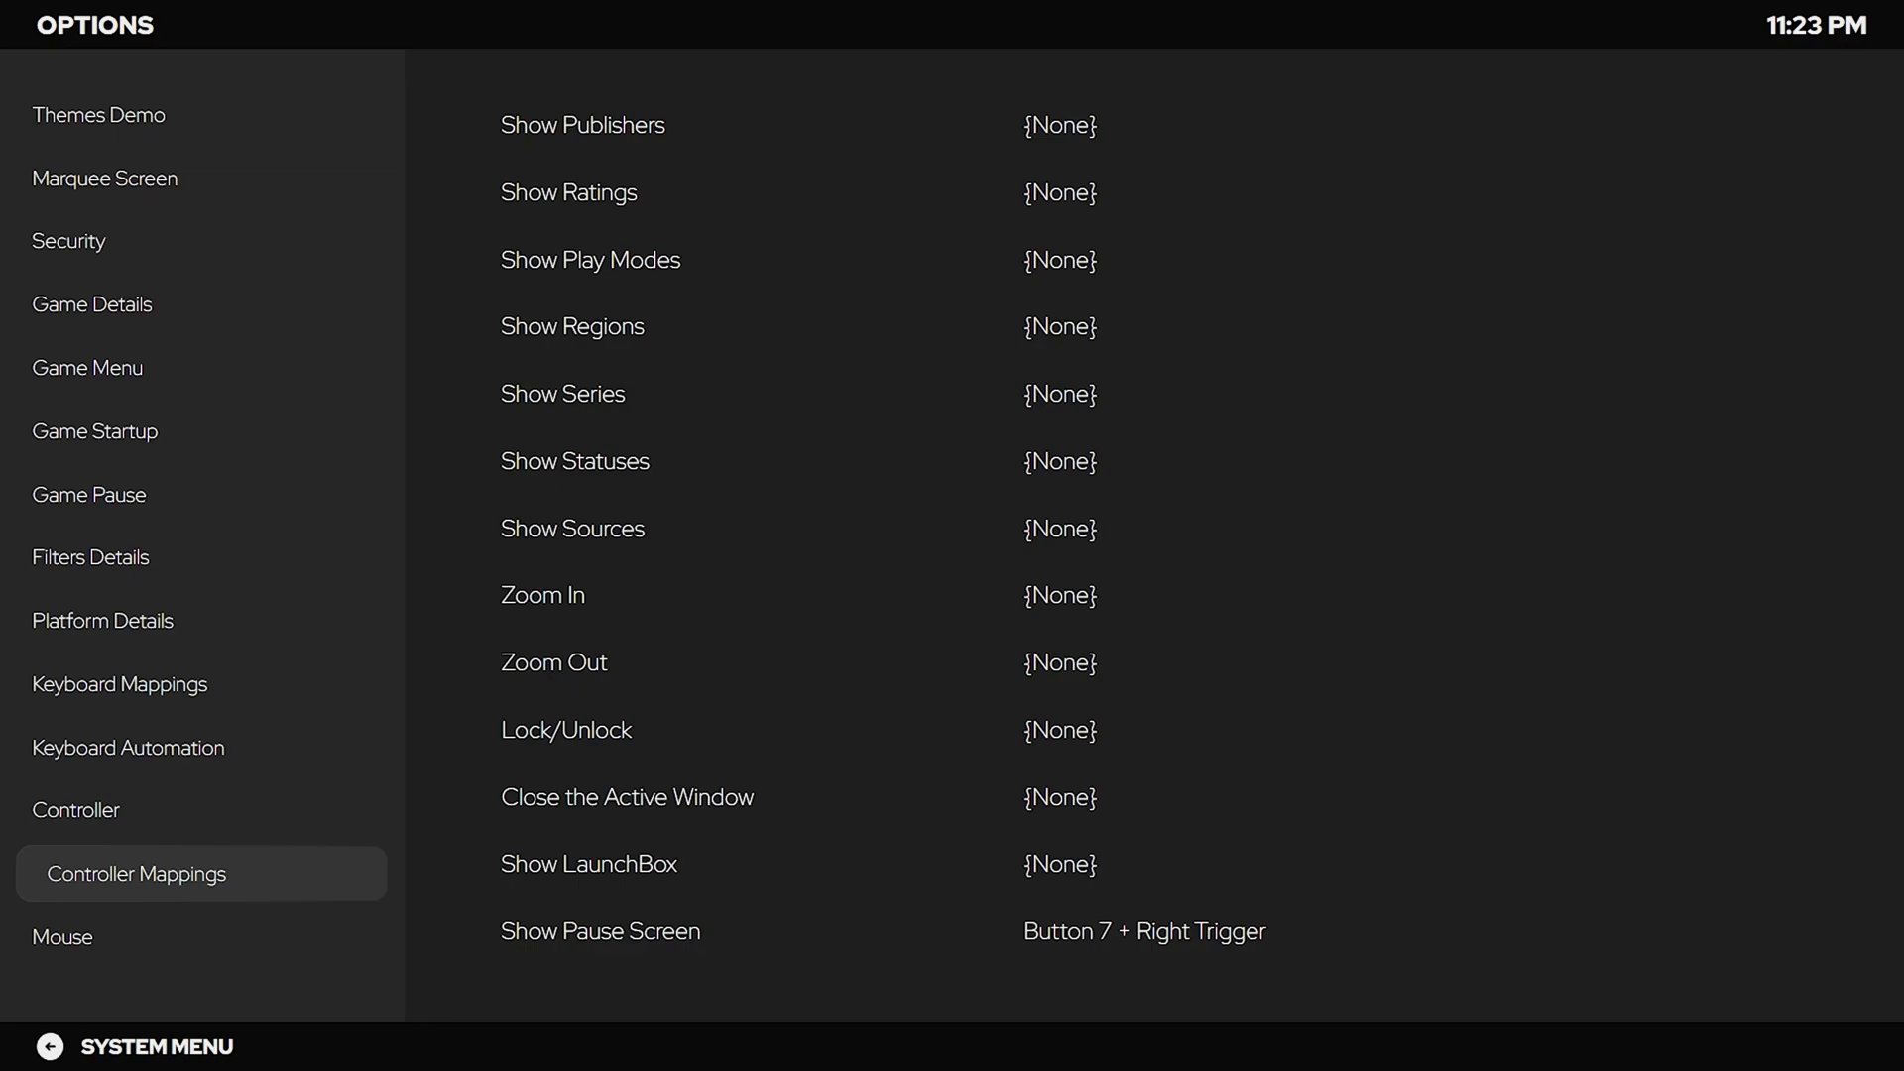
key("Escape")
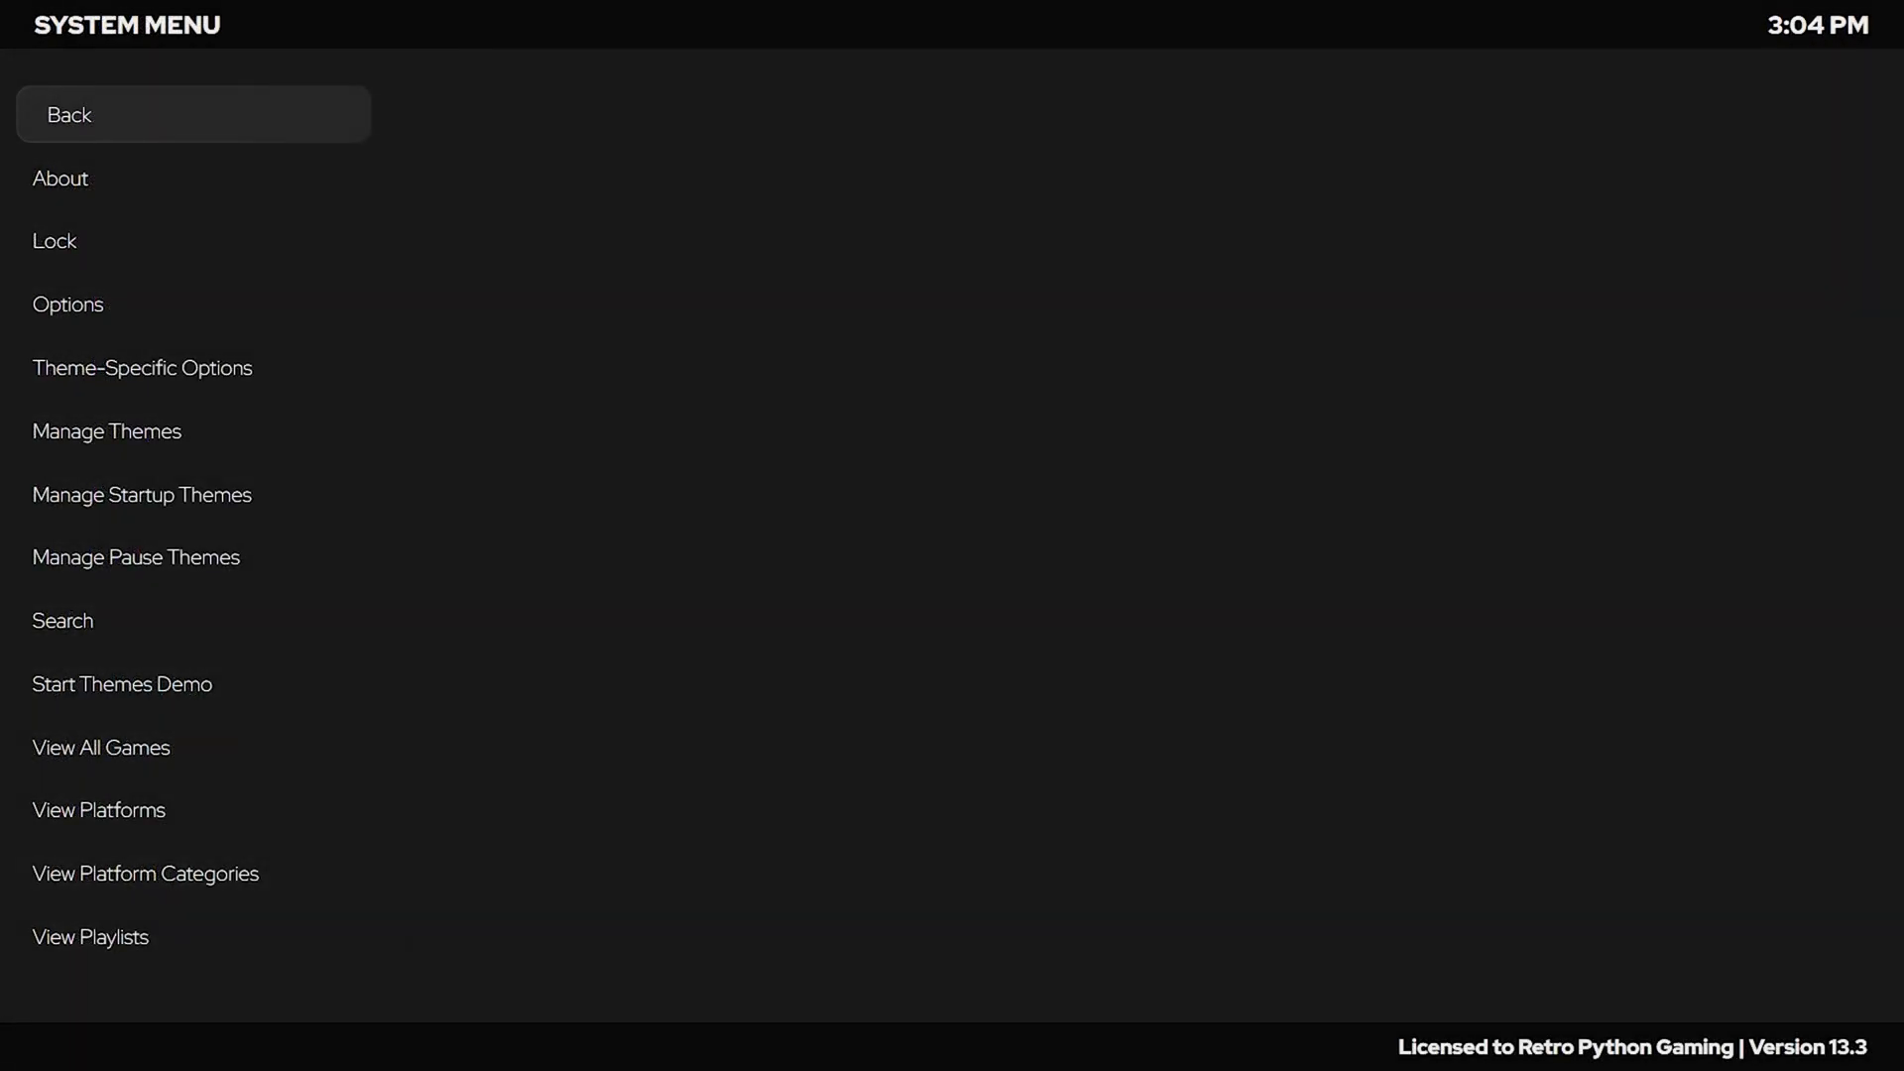
key("Down")
key("Down")
key("Down")
key("Down")
key("Down")
key("Down")
Browse the theme's General, Views, Images, Videos, Sound, Game Details and Game Menu settings.
key("Up")
key("Up")
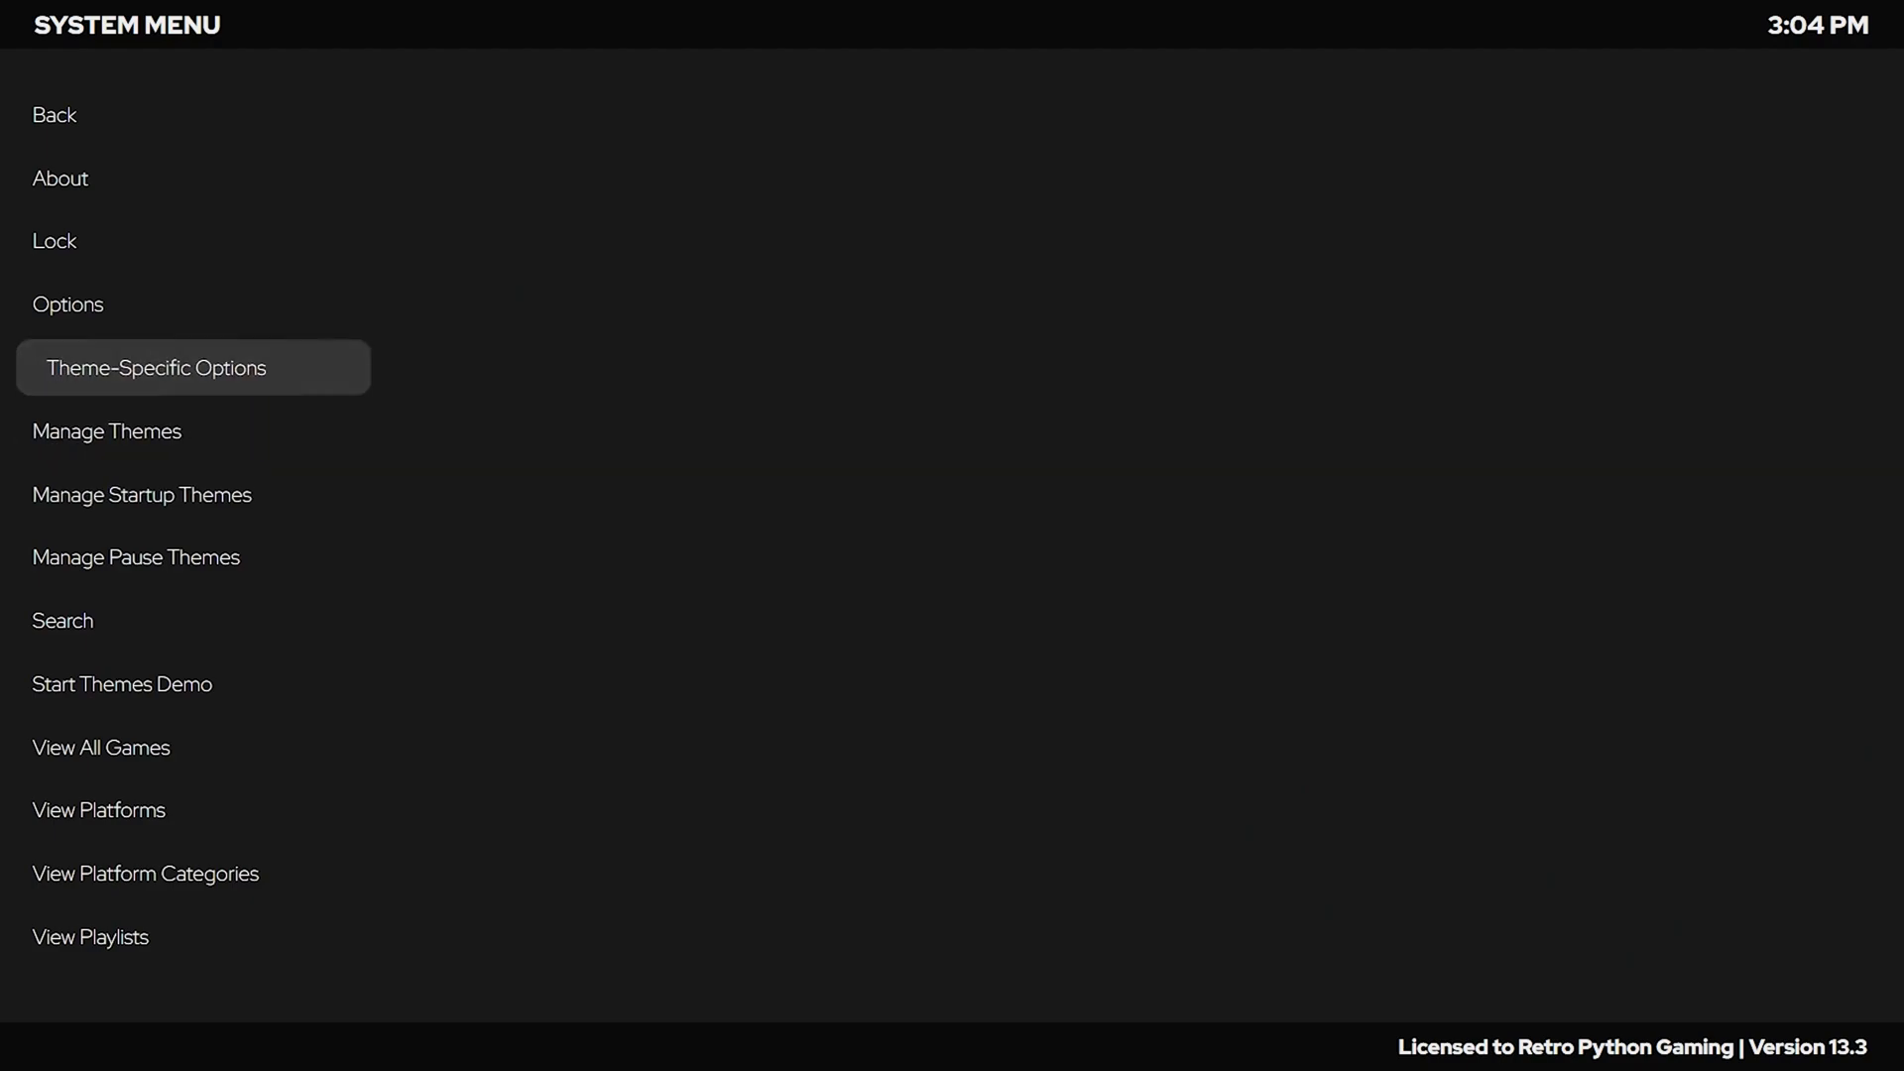
key("Return")
key("Return")
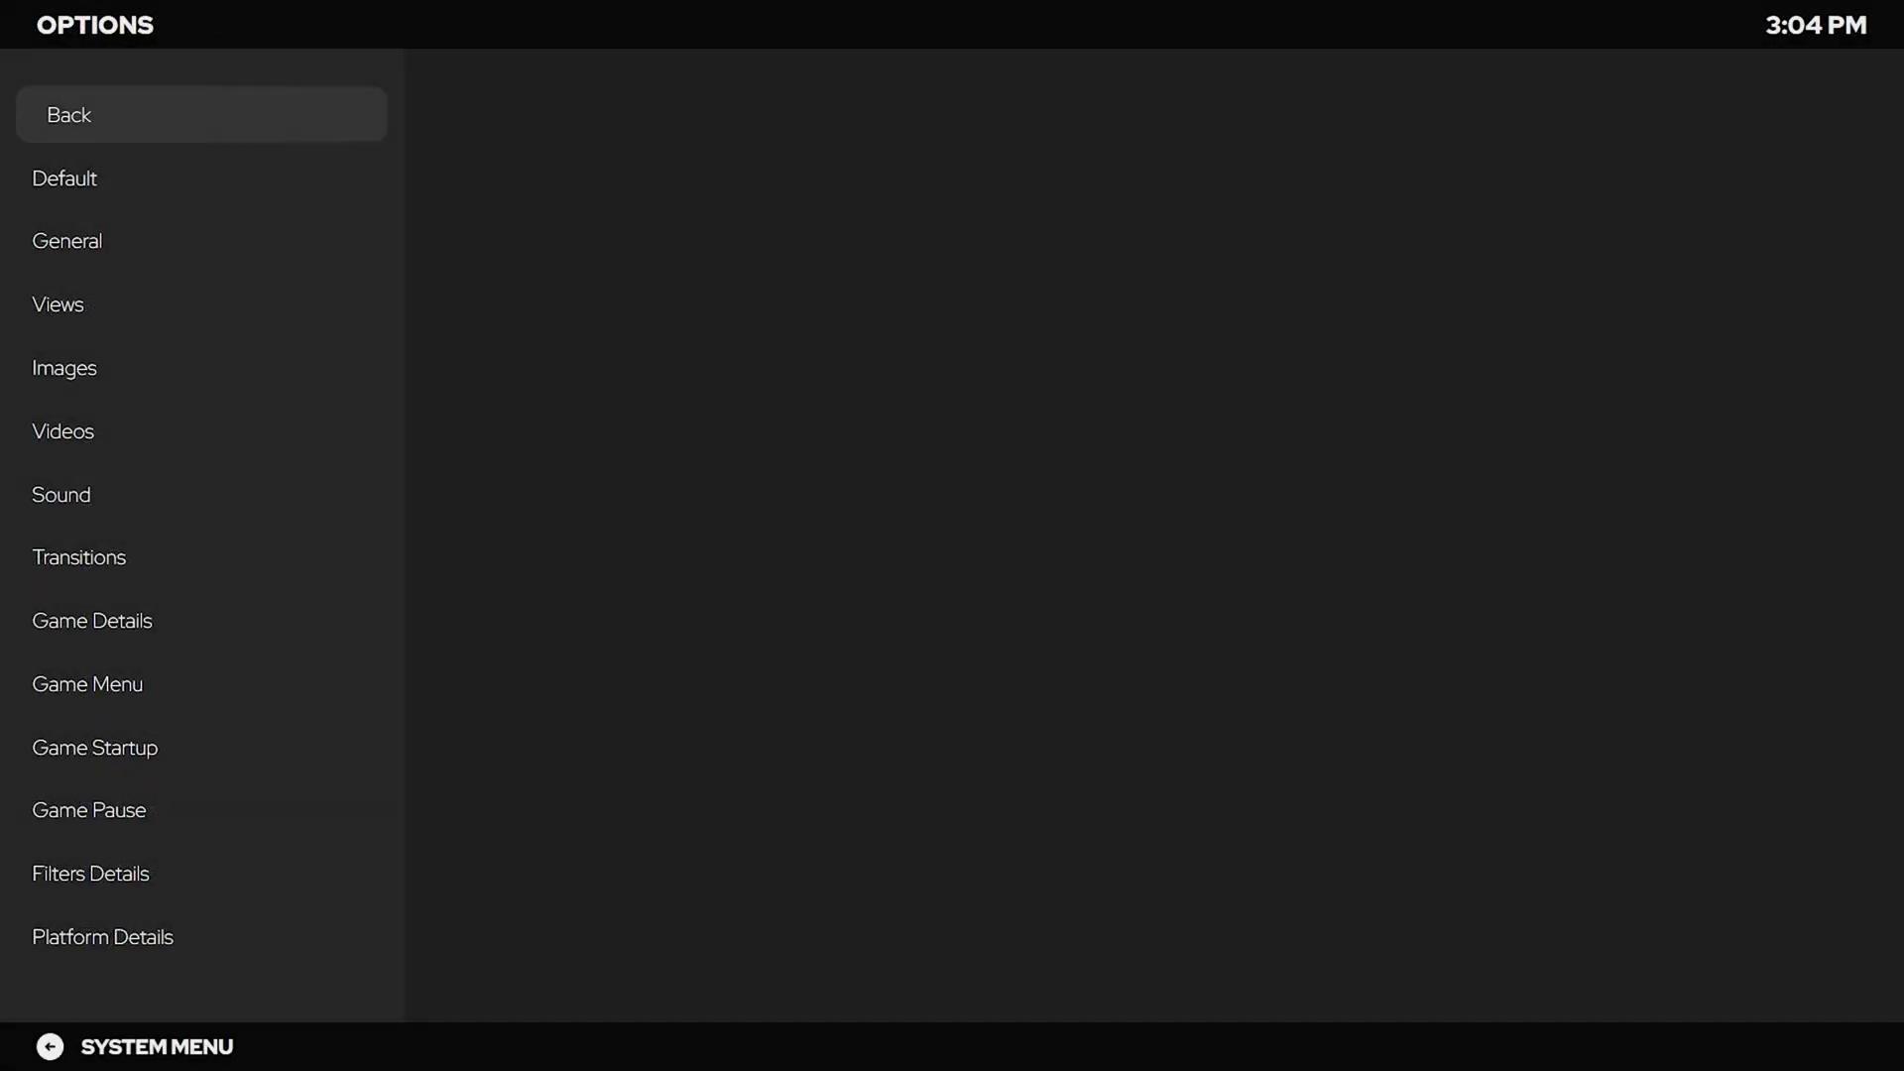
key("Down")
key("Down")
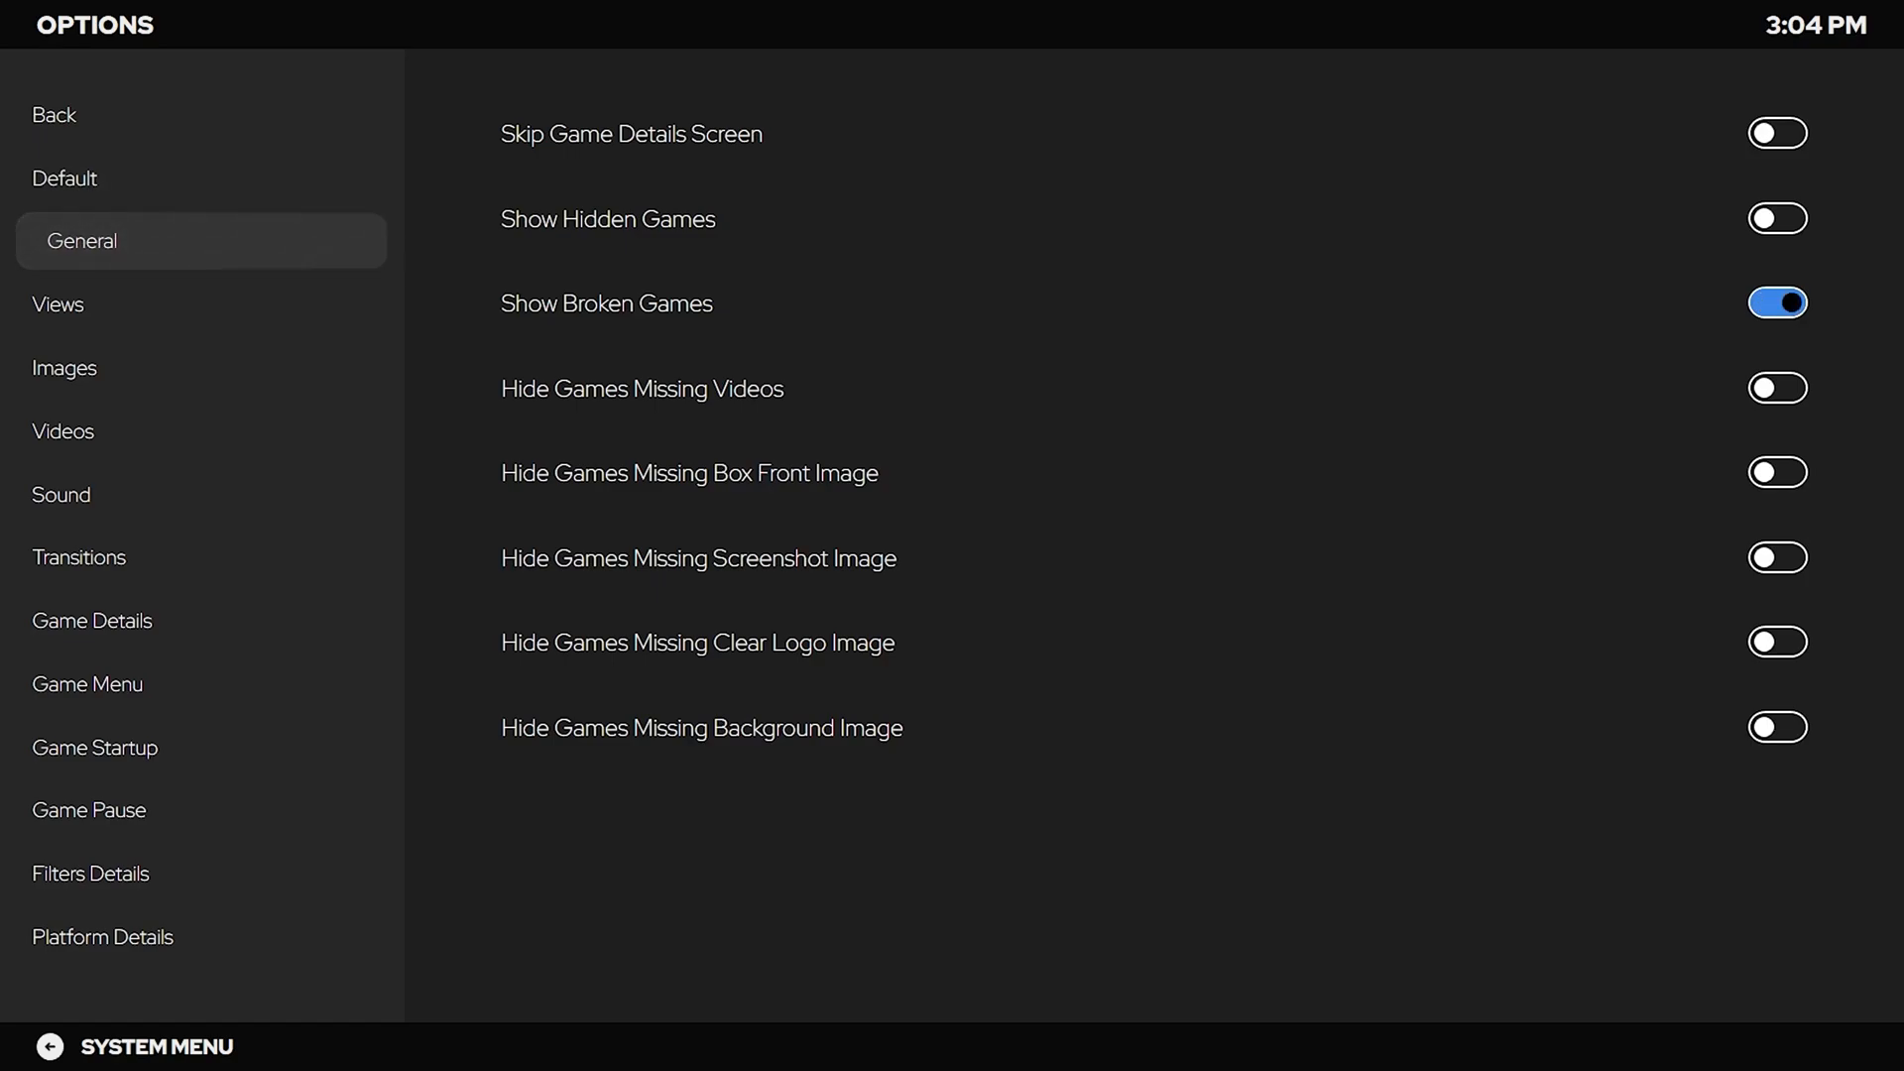
key("Down")
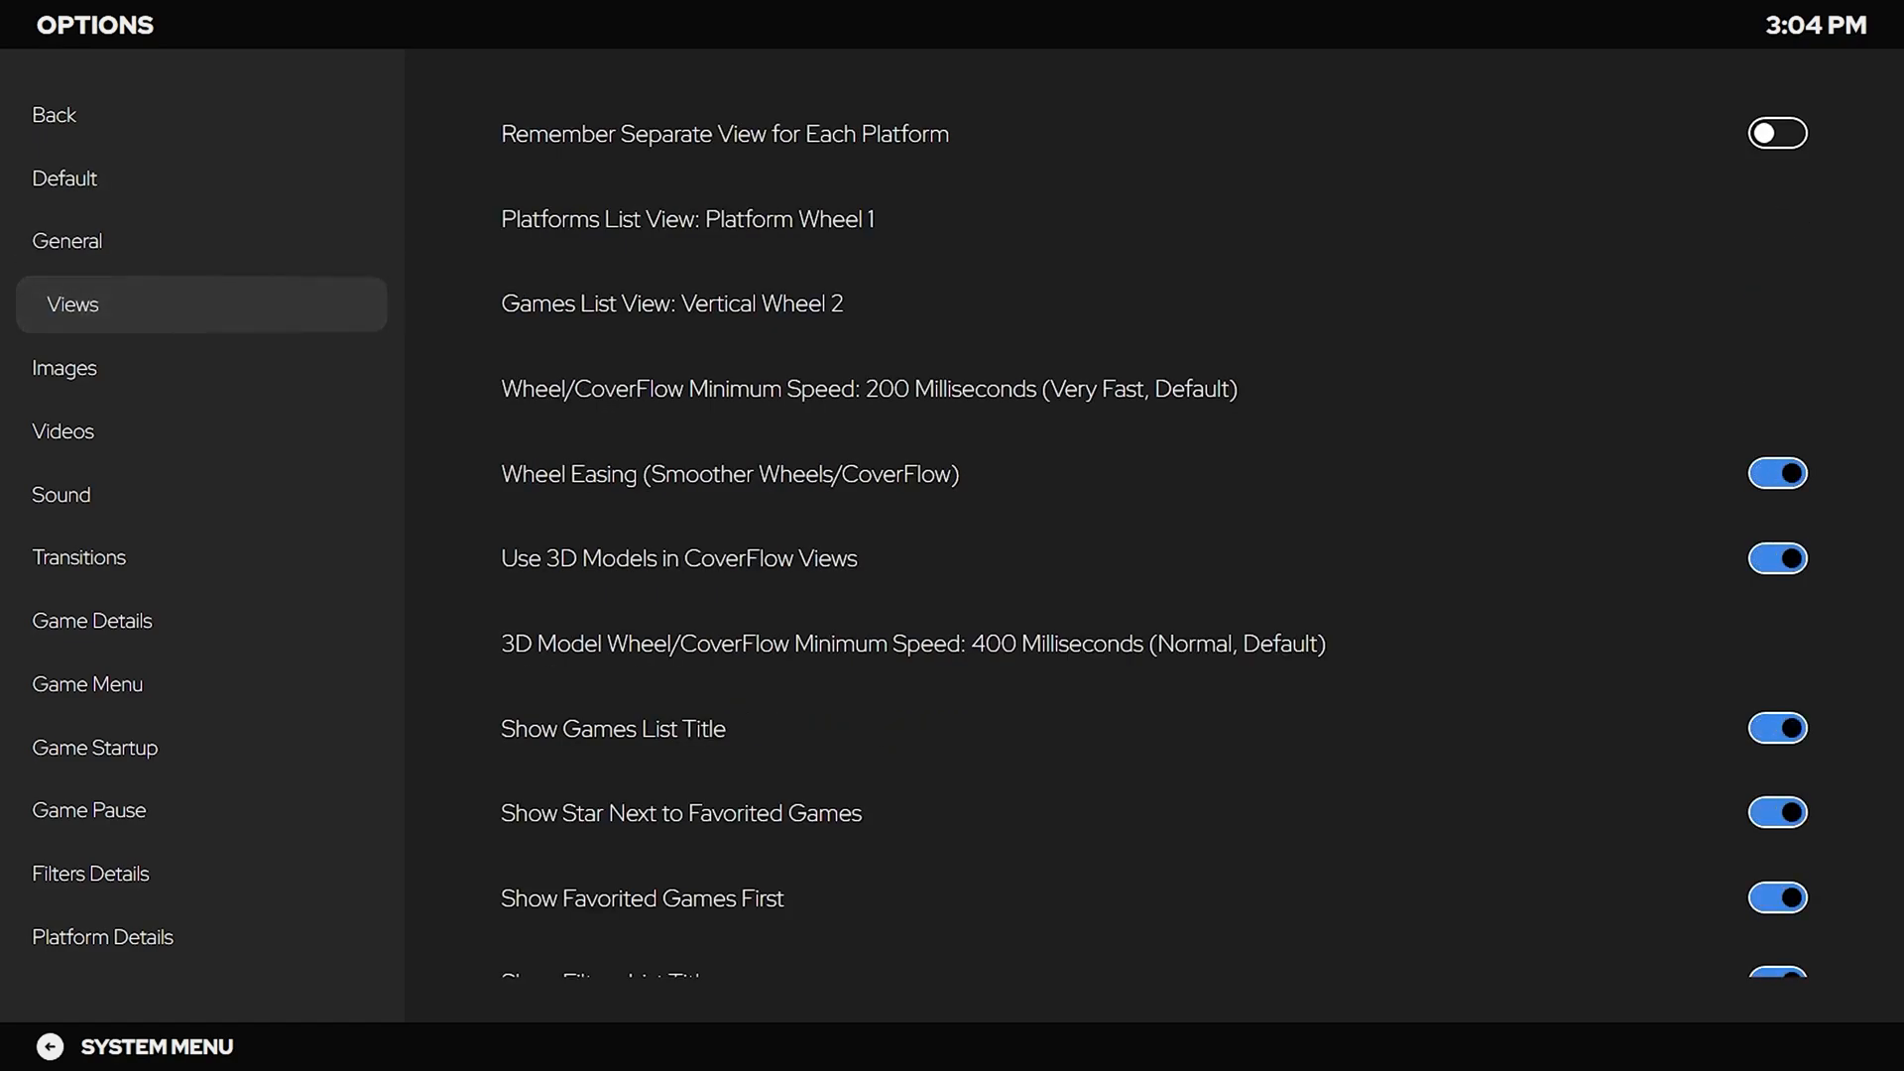
key("Down")
key("Down")
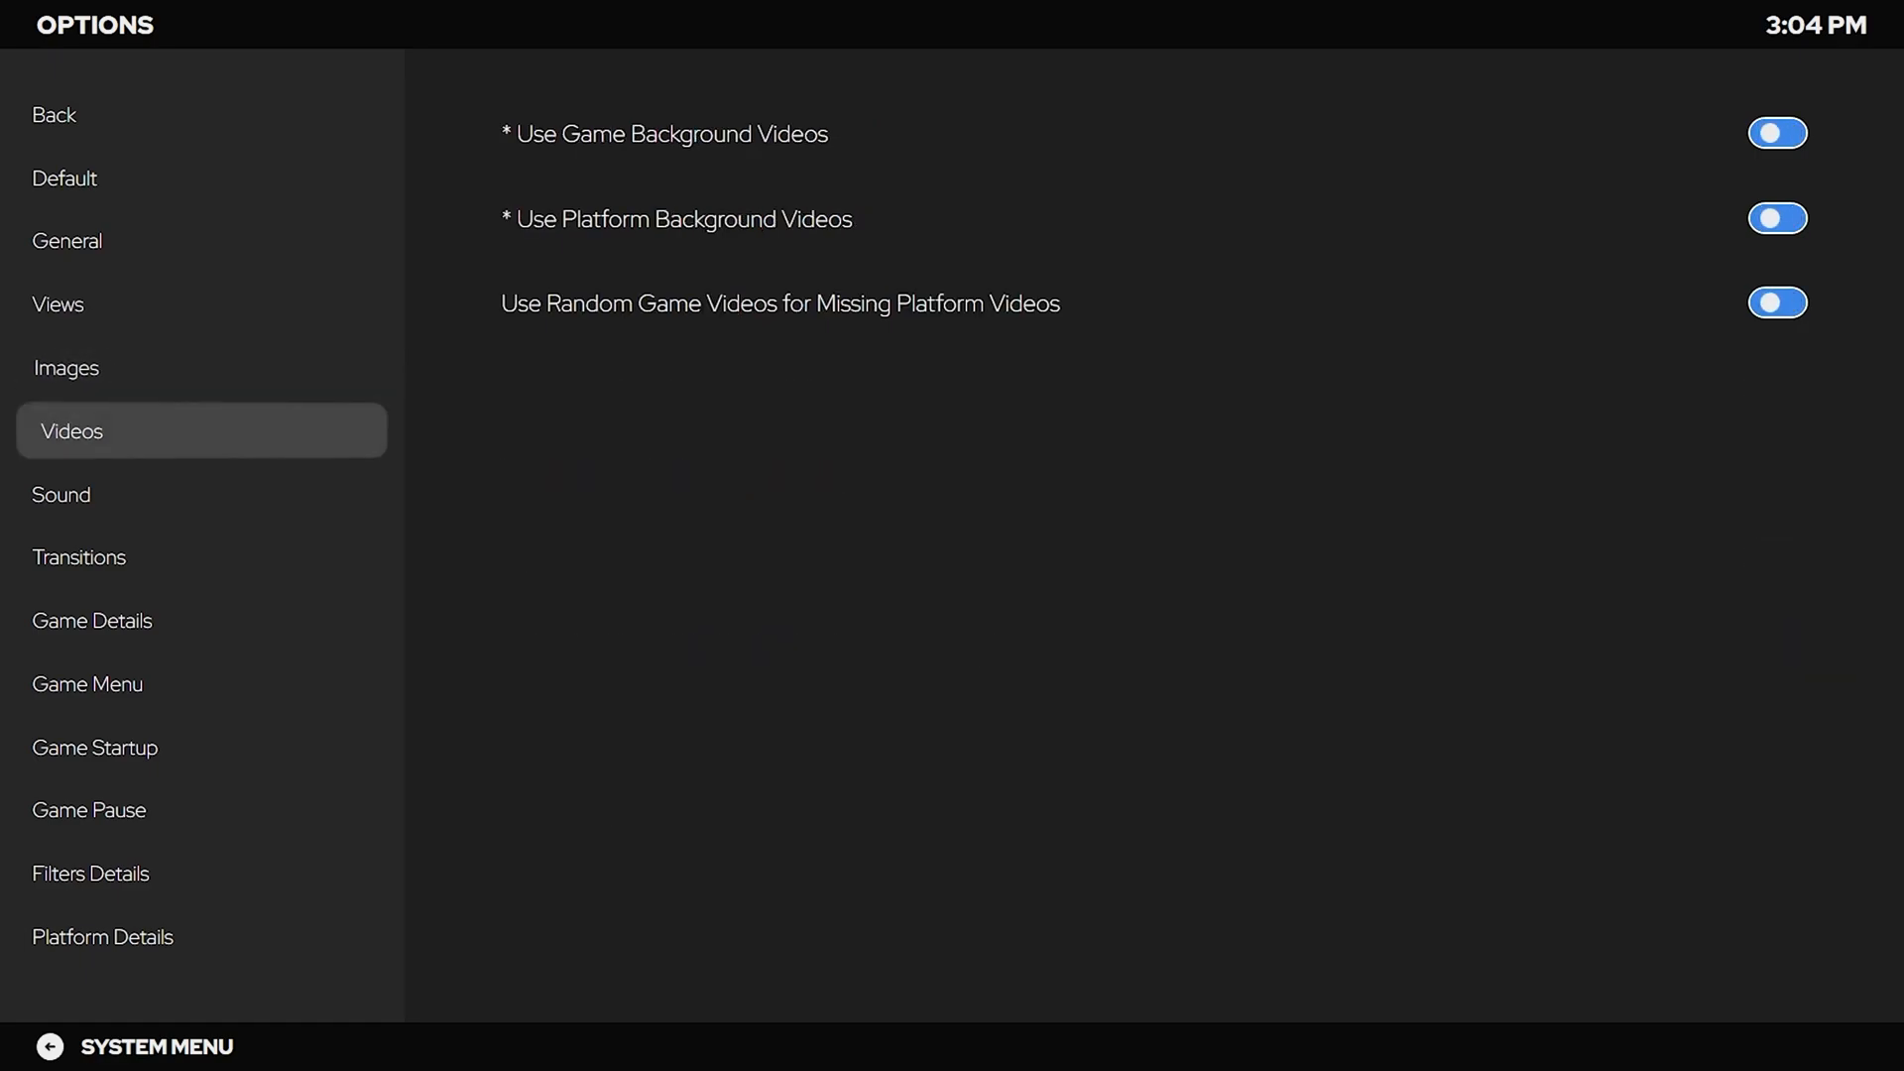
key("Down")
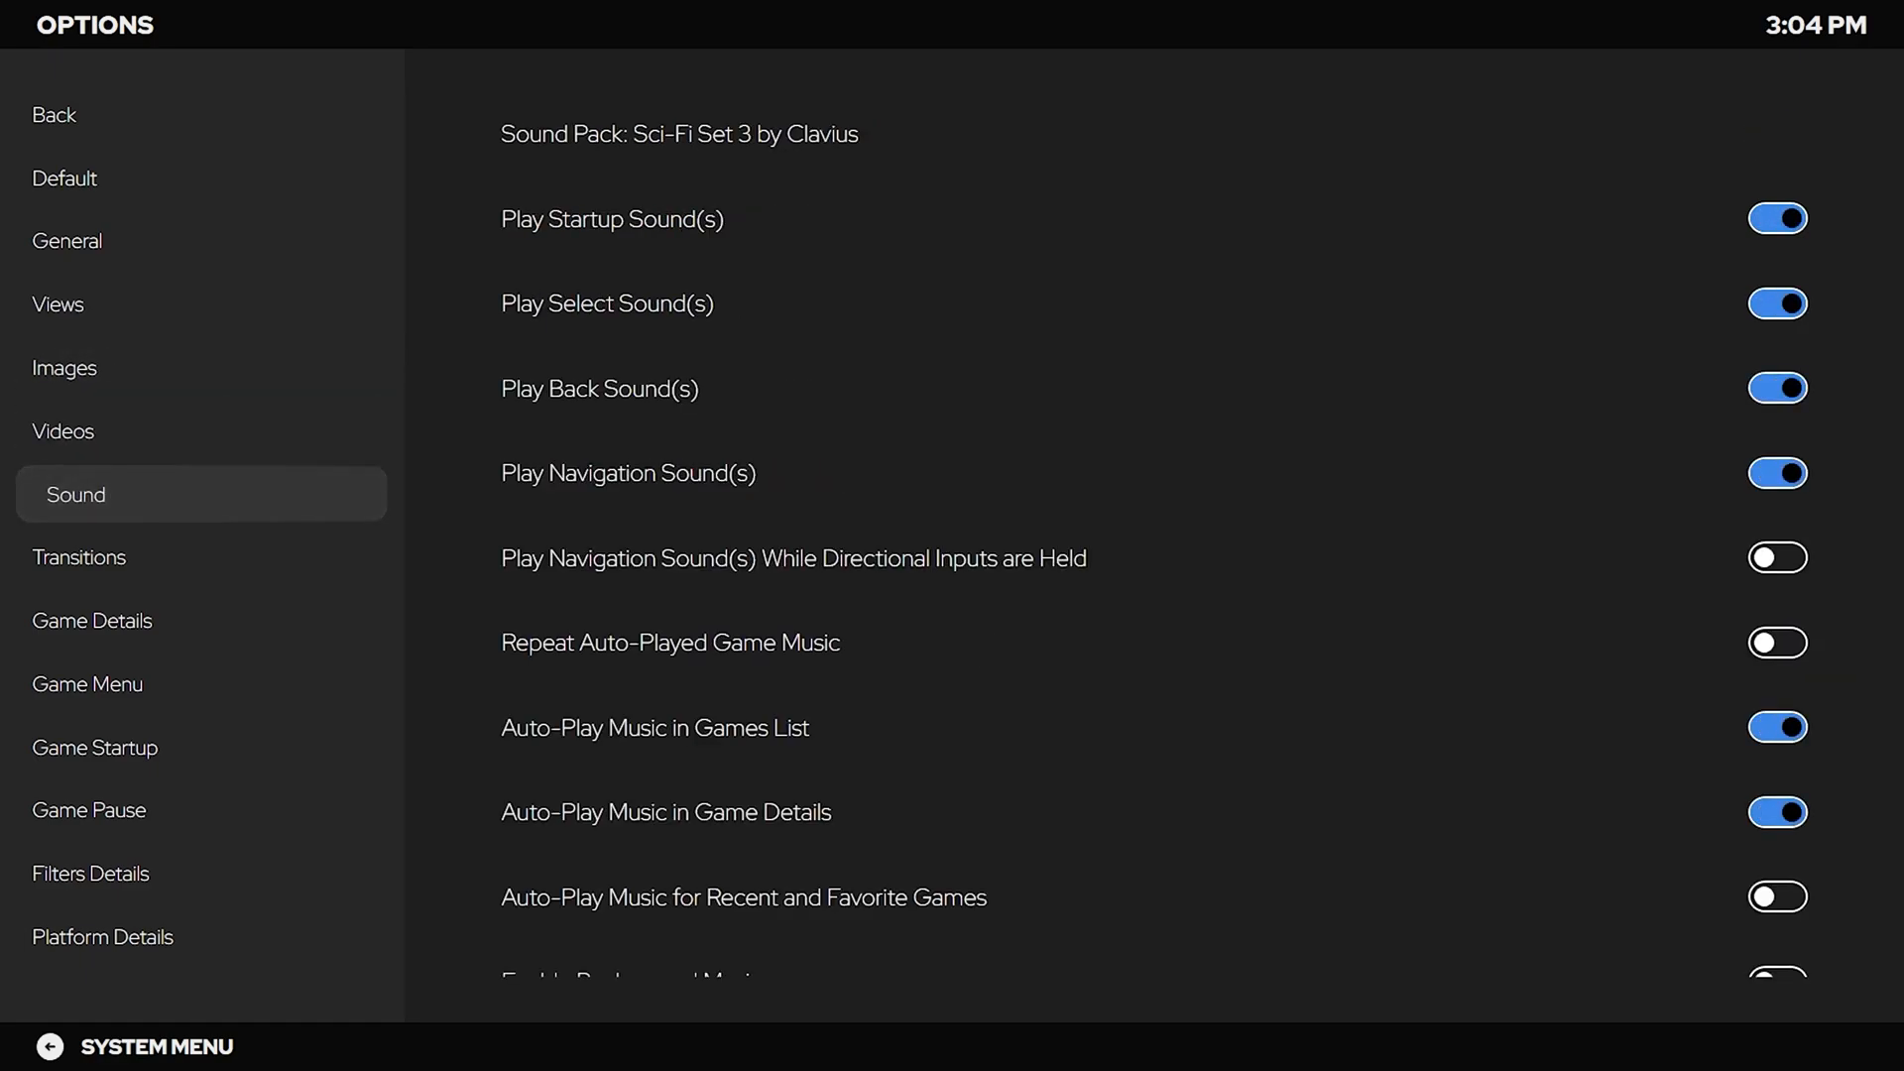
key("Down")
key("Down")
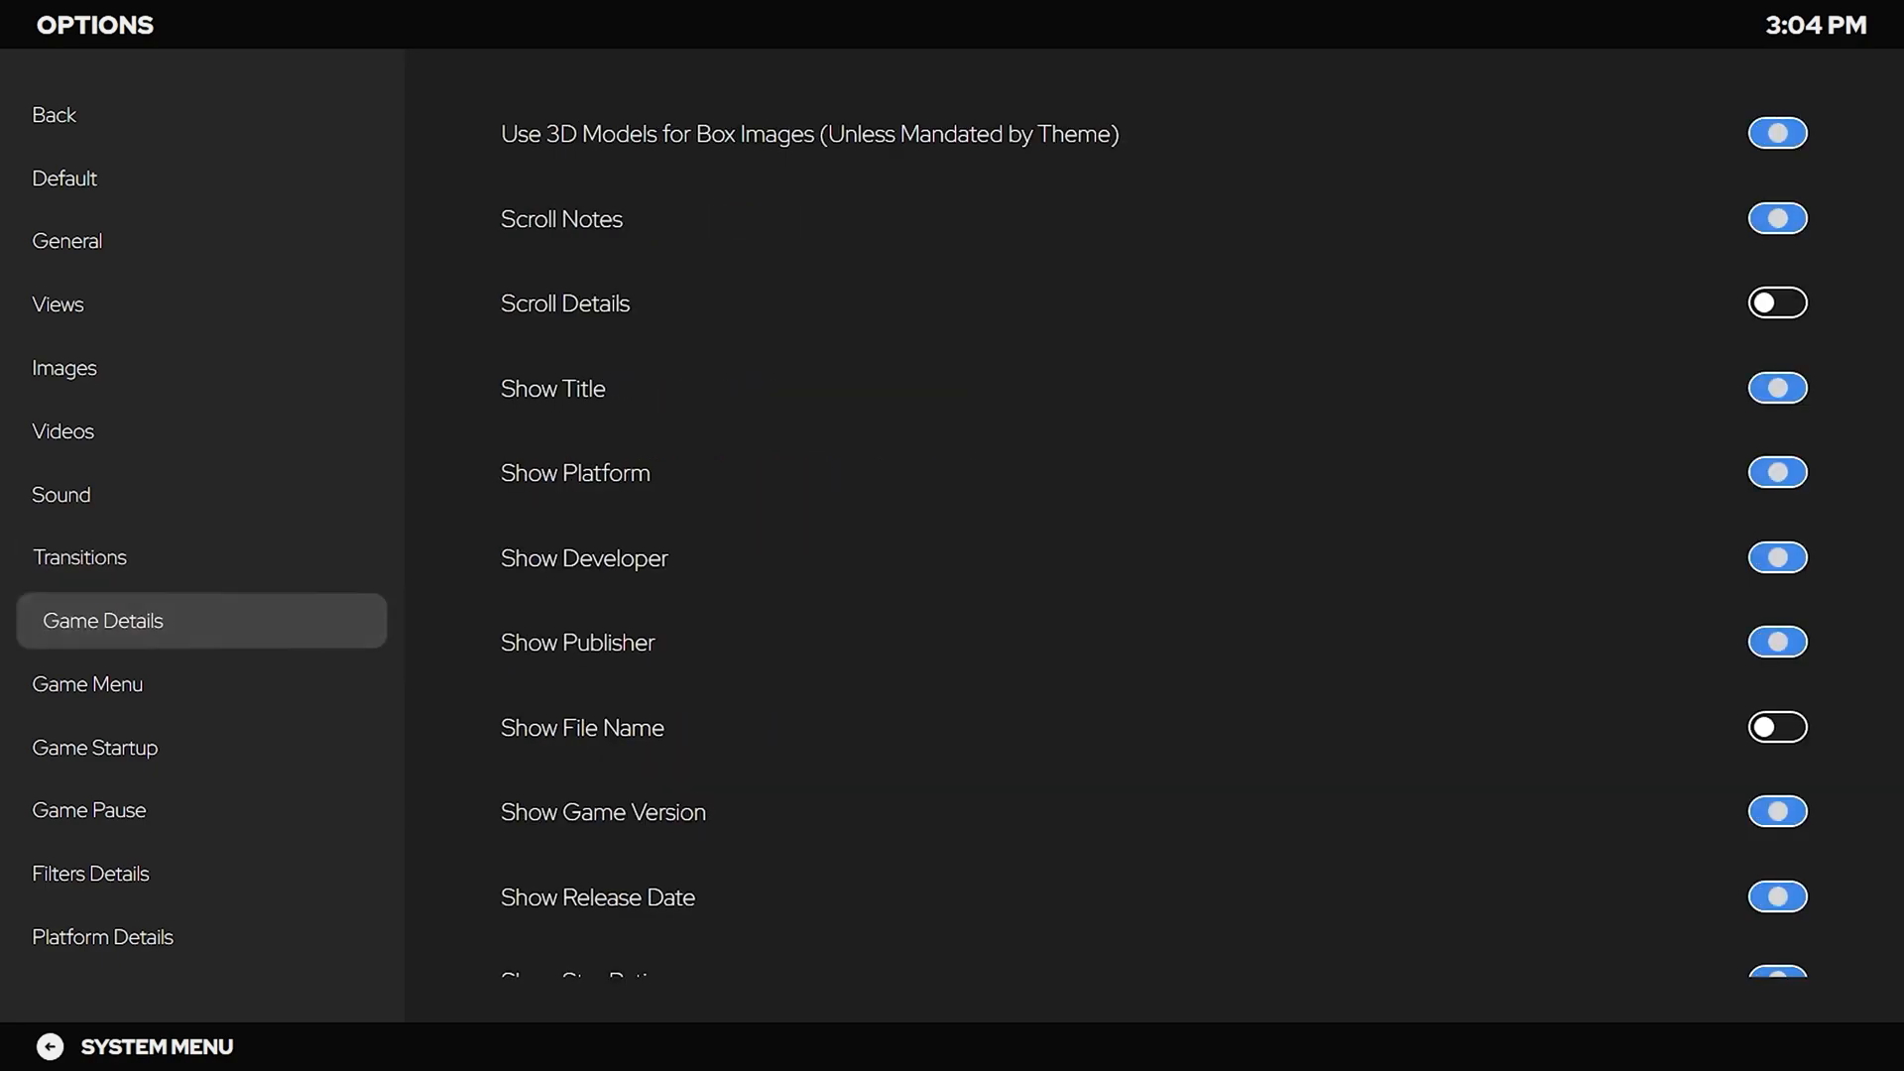
key("Down")
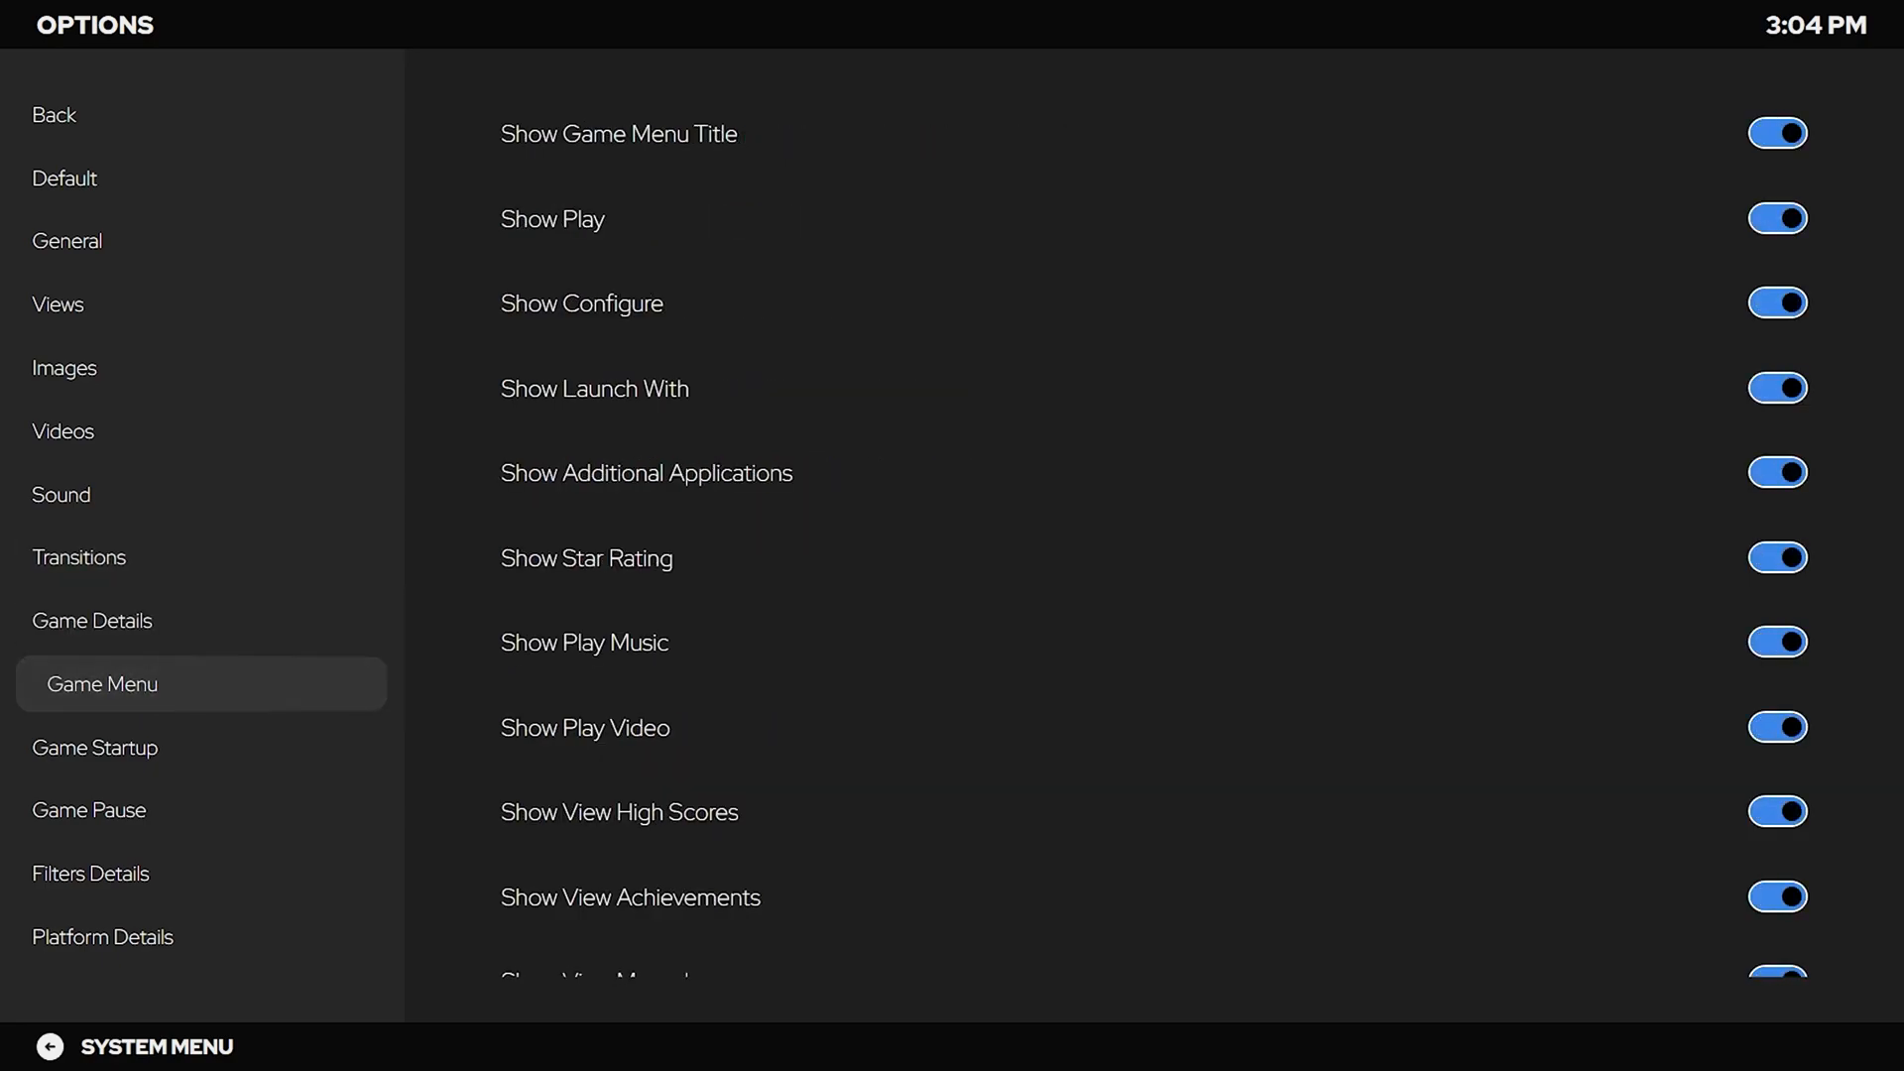
key("Down")
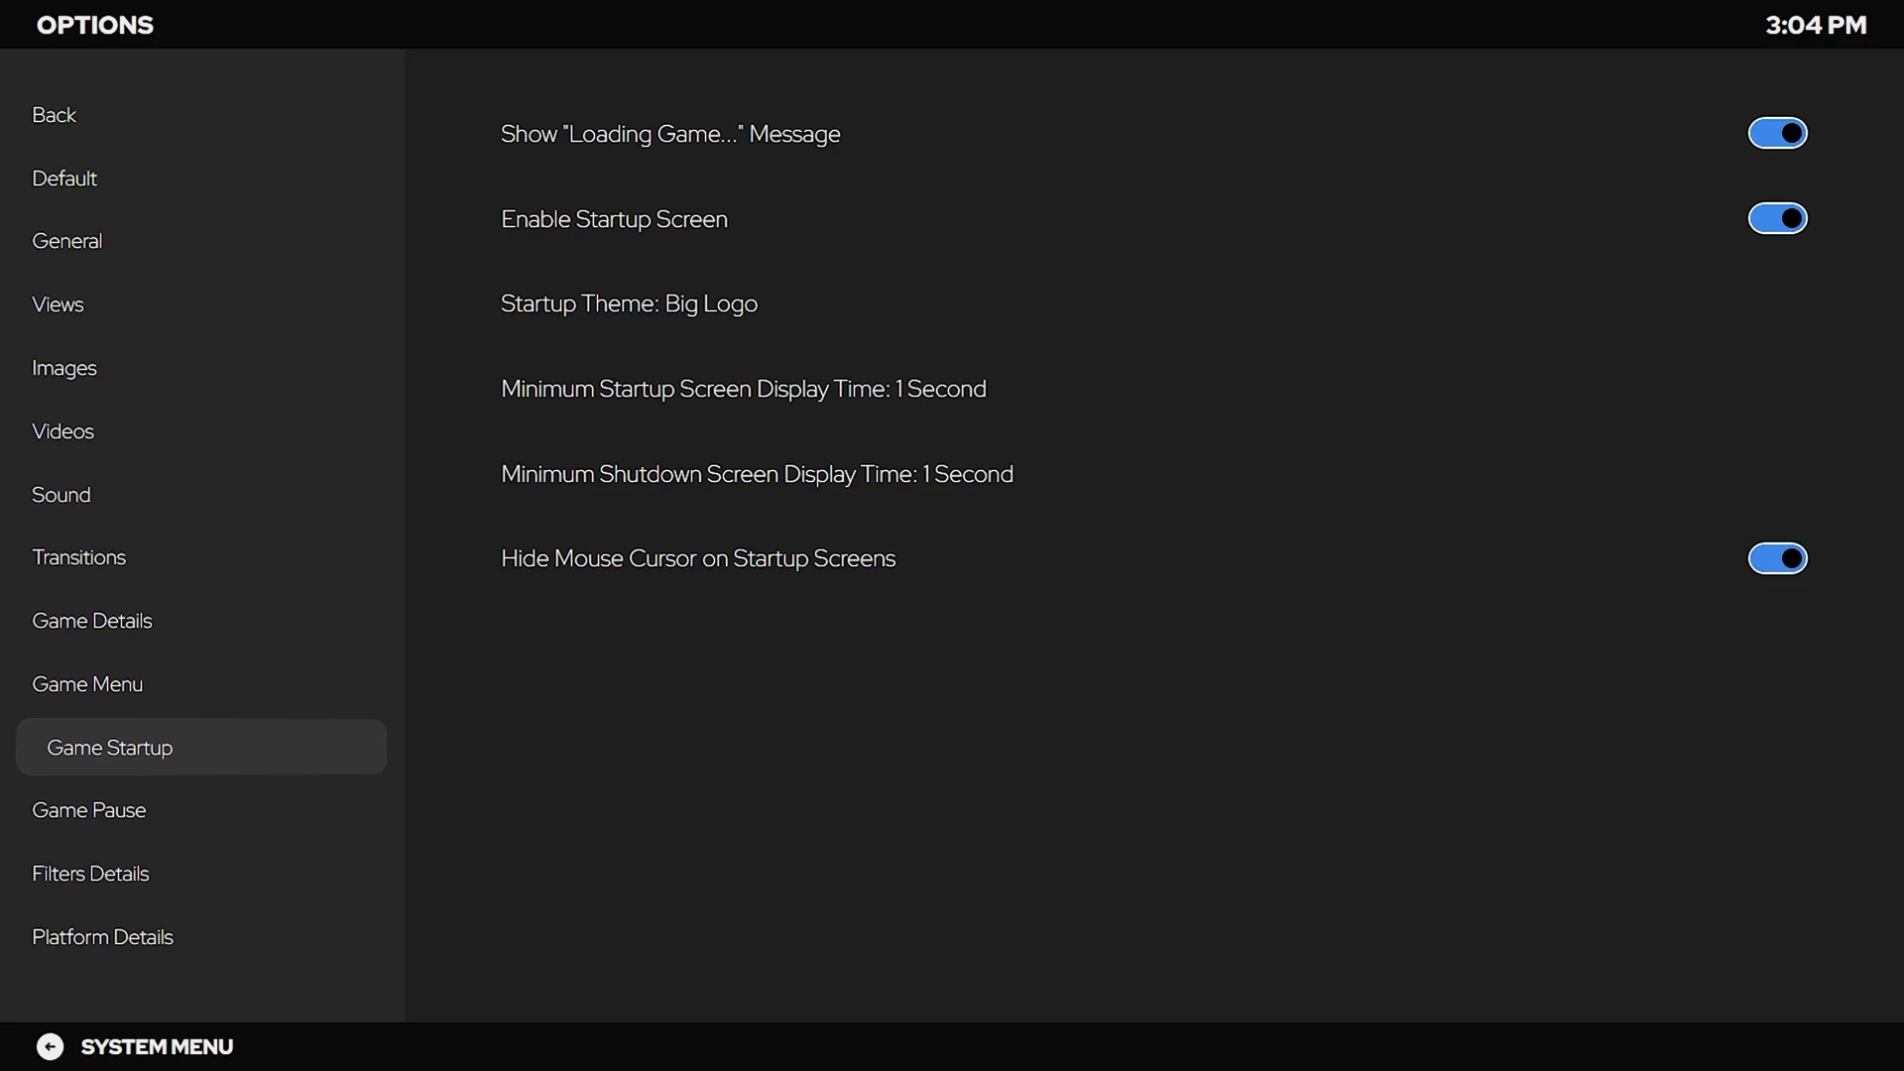
Set the minimum startup and shutdown screen display times to 3 Seconds.
key("Right")
key("Down")
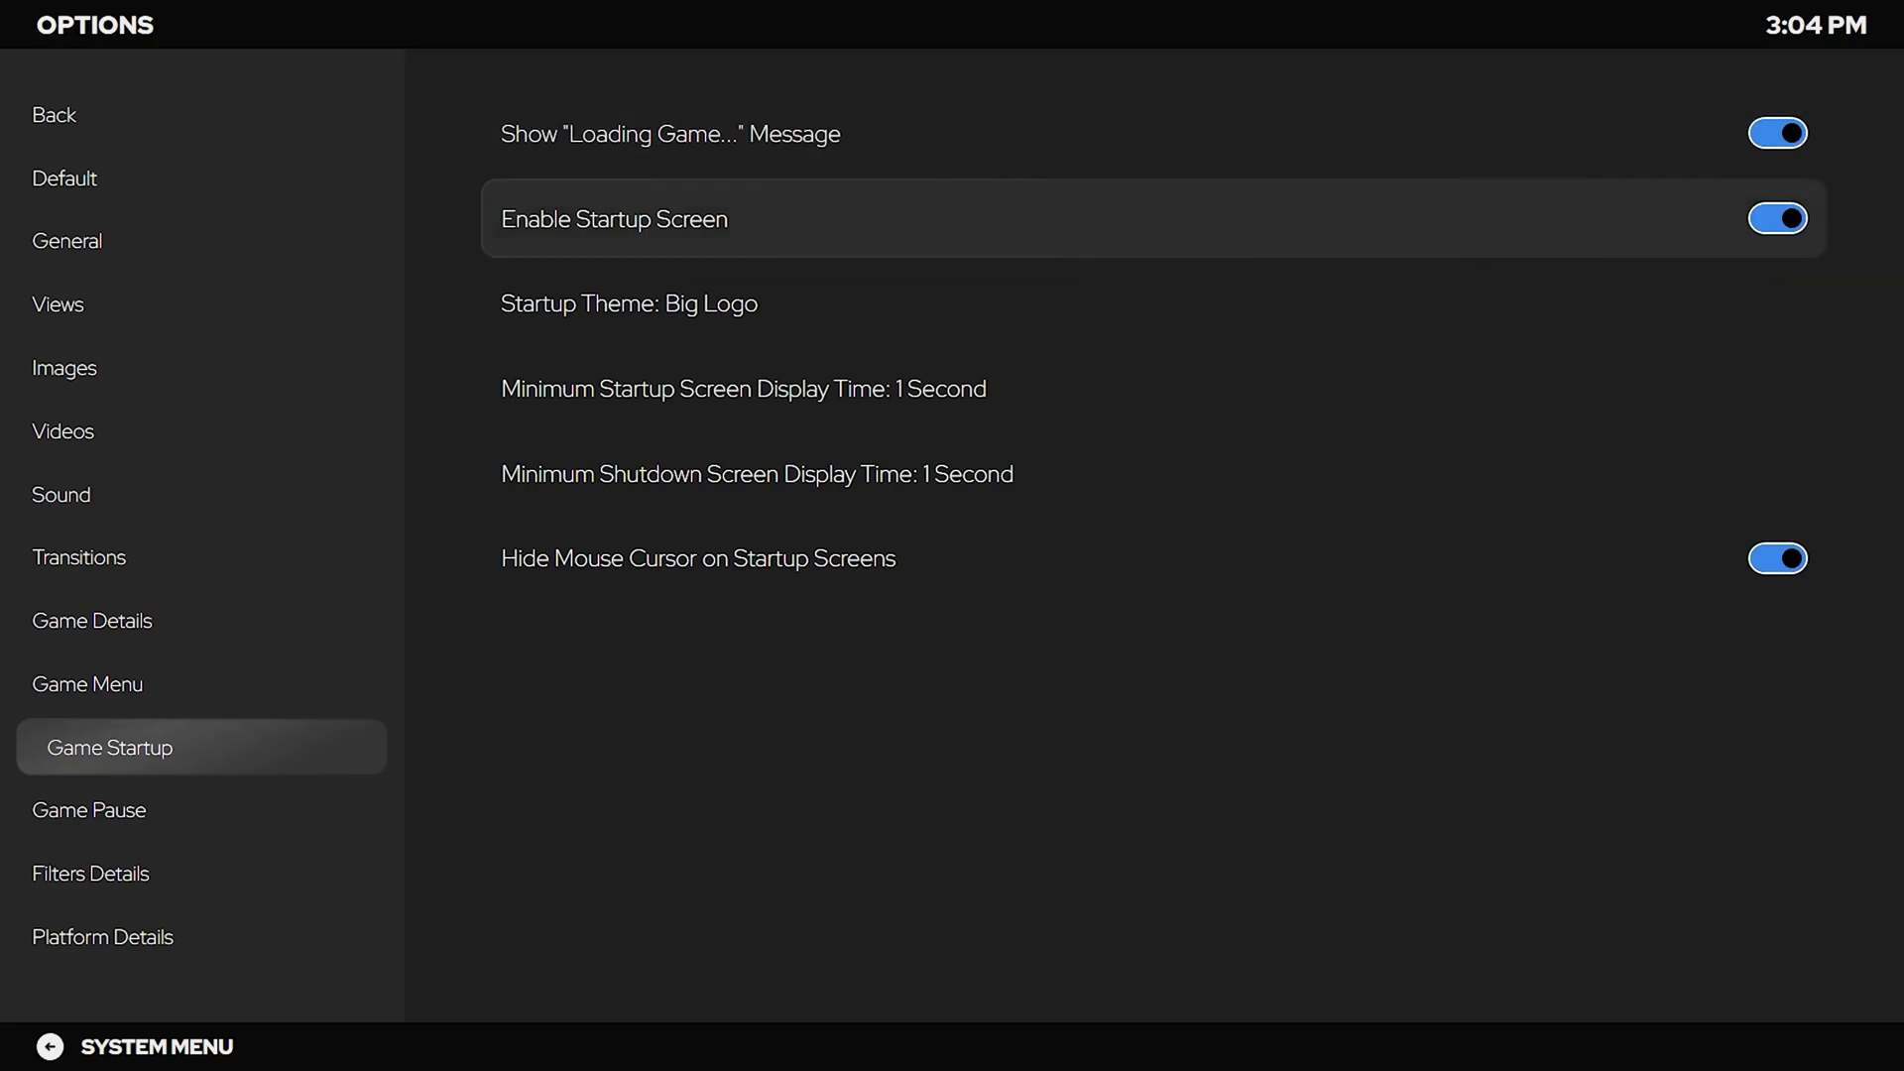
key("Down")
key("Return")
key("Down")
key("Down")
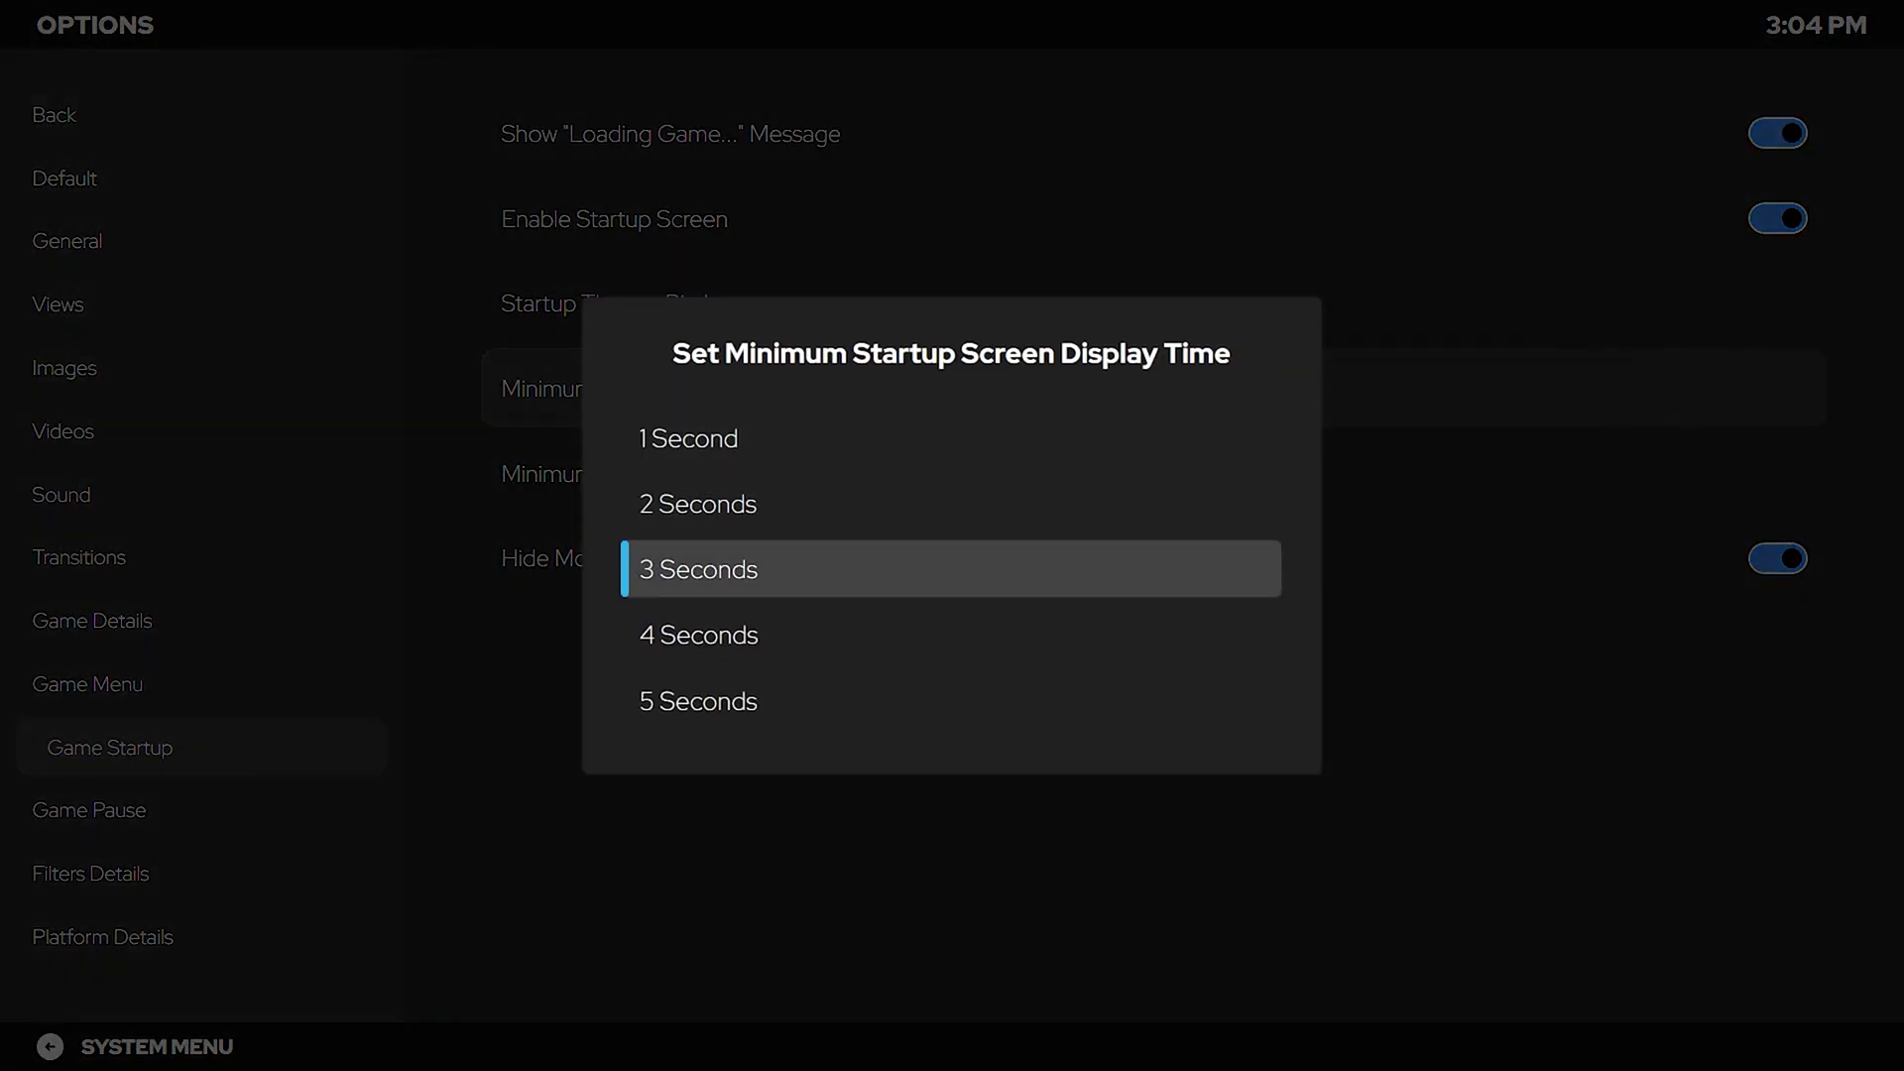
key("Down")
key("Down")
key("Up")
key("Up")
key("Return")
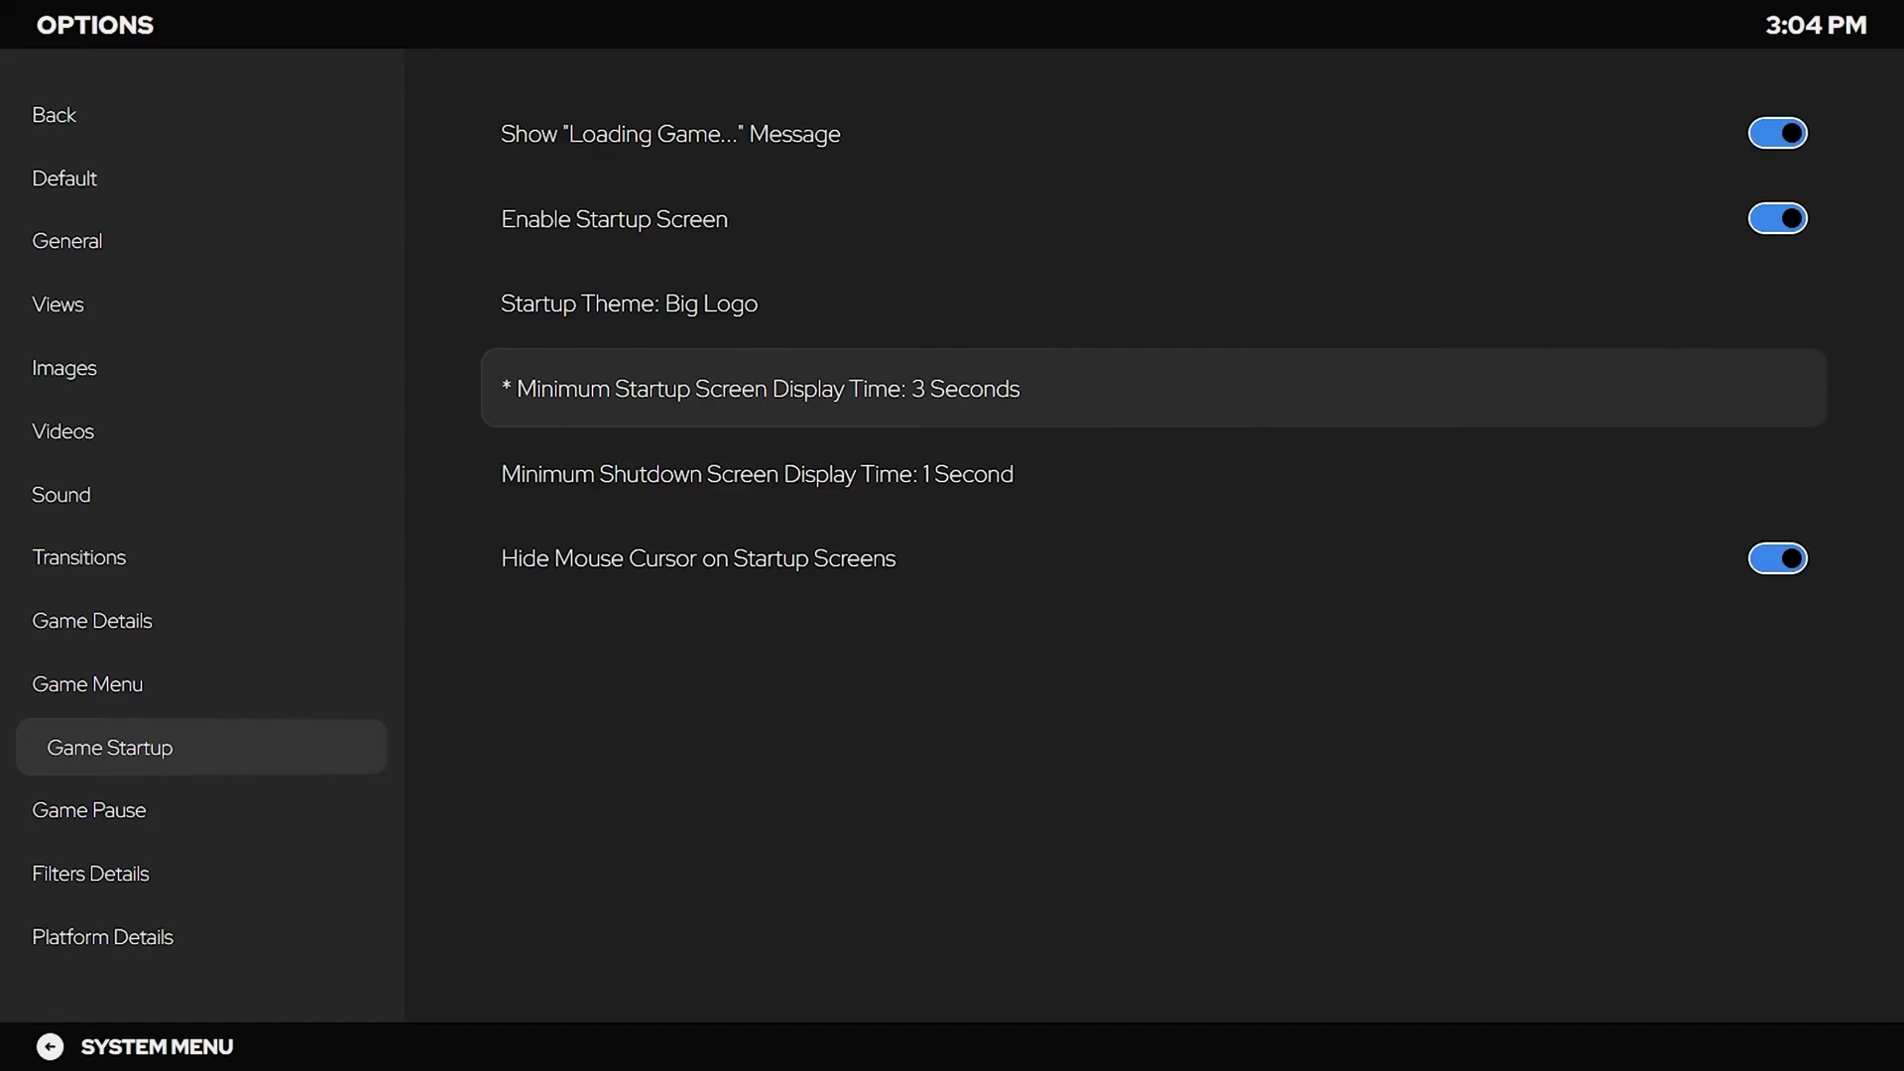
key("Down")
key("Return")
key("Down")
key("Down")
key("Return")
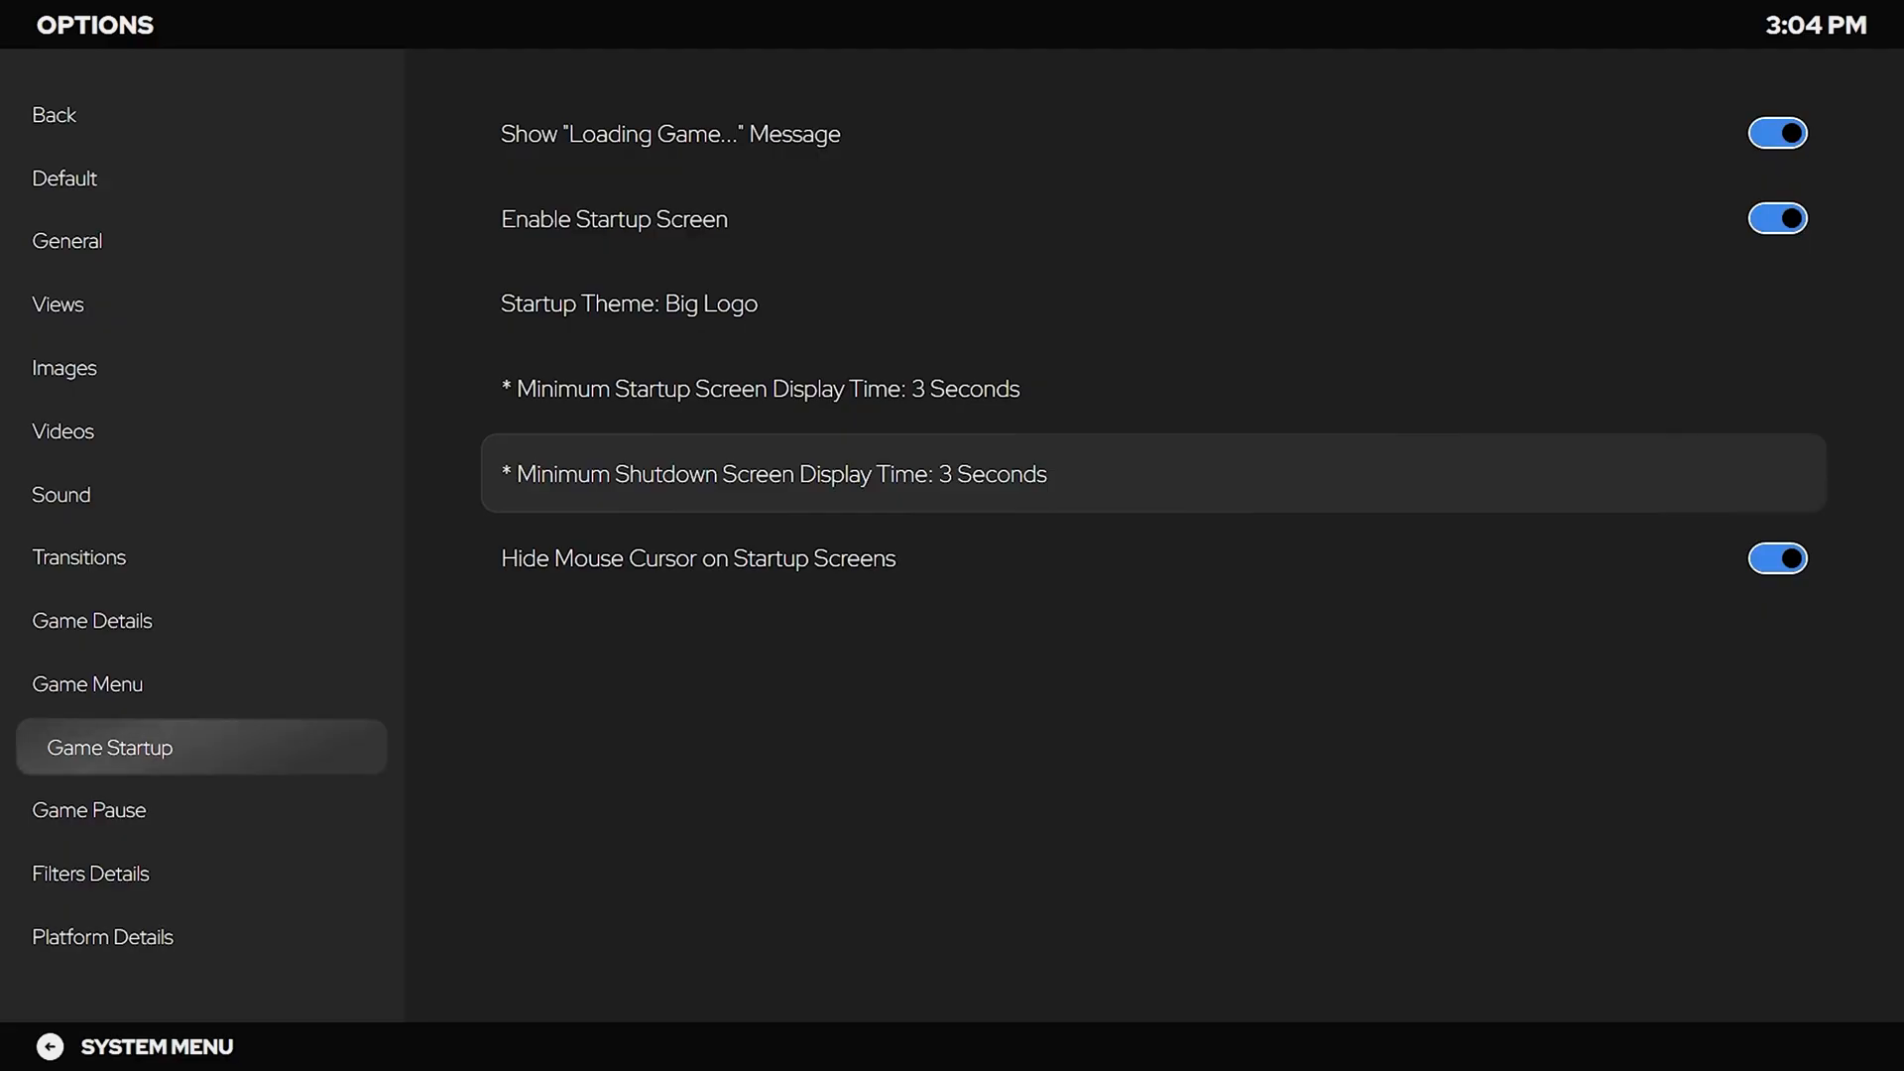
Confirm Game Pause uses PauseShift, then exit Options to the System Menu.
key("Left")
key("Down")
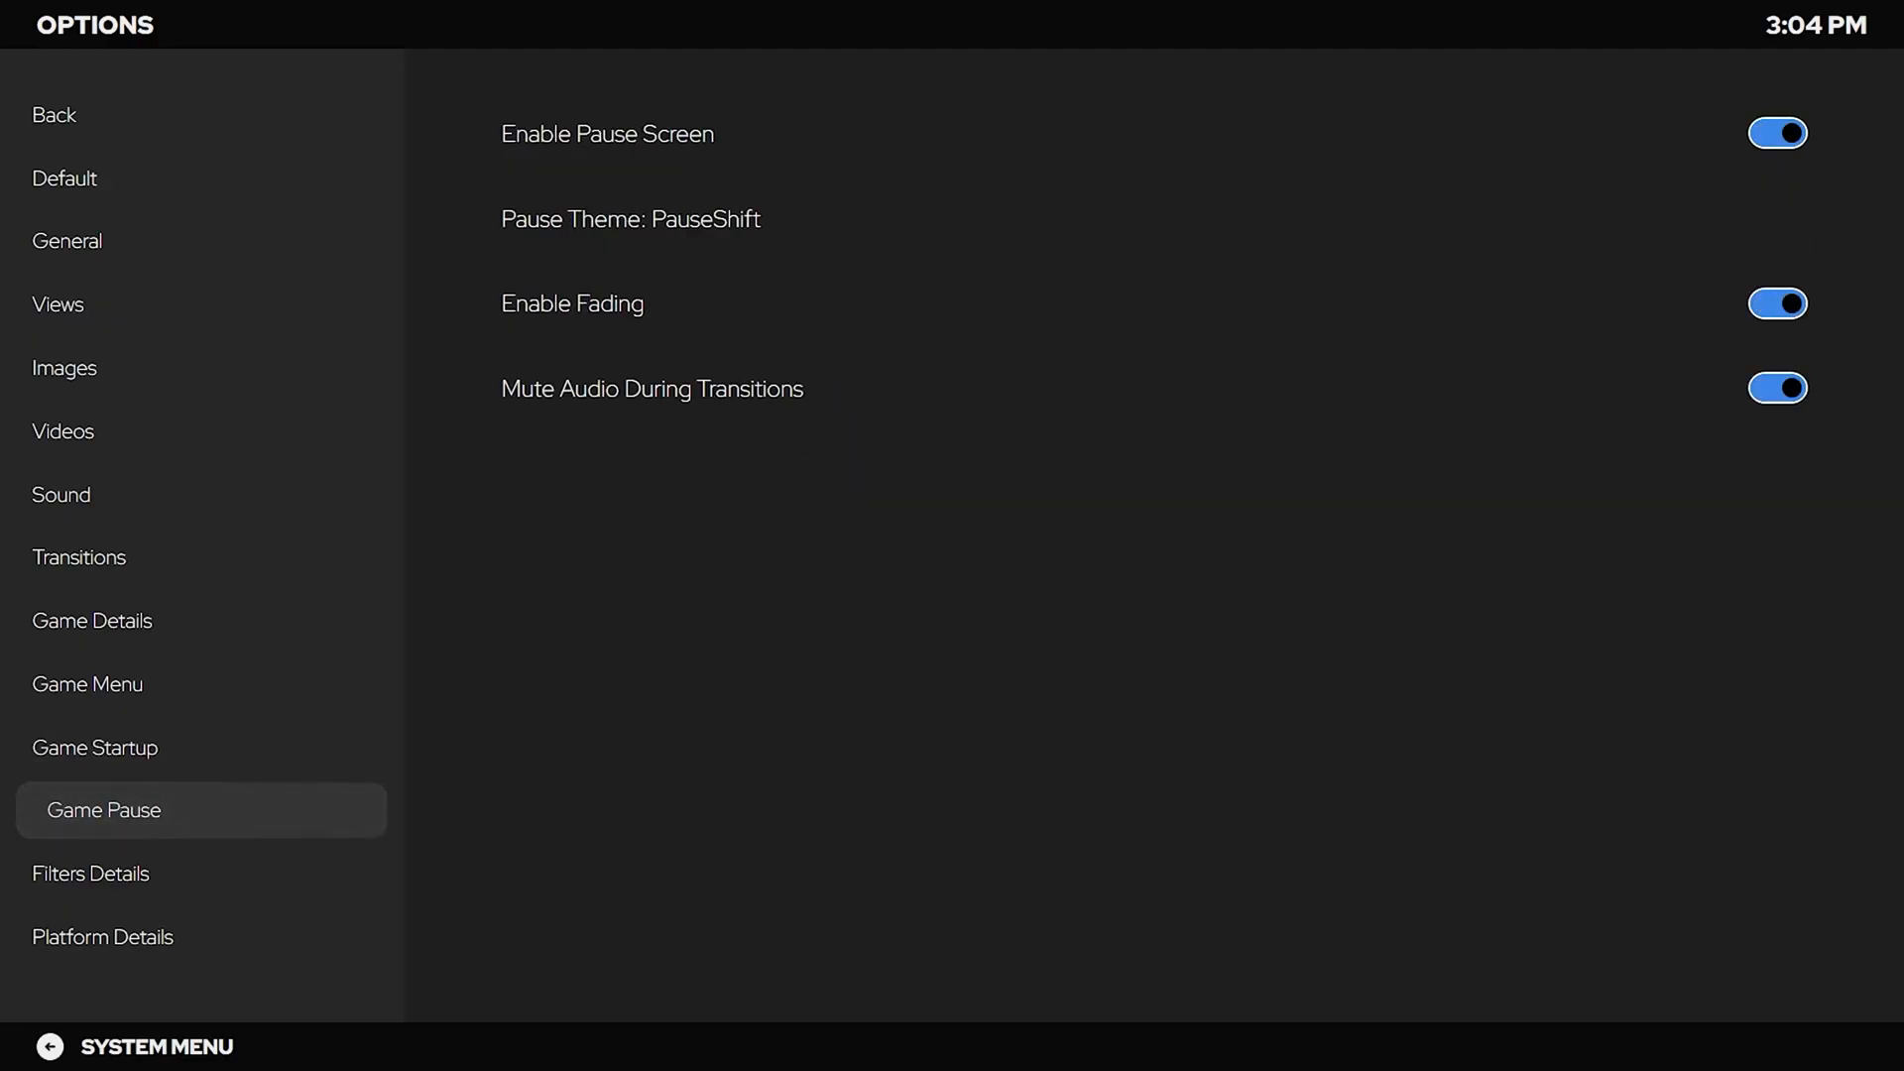
key("Escape")
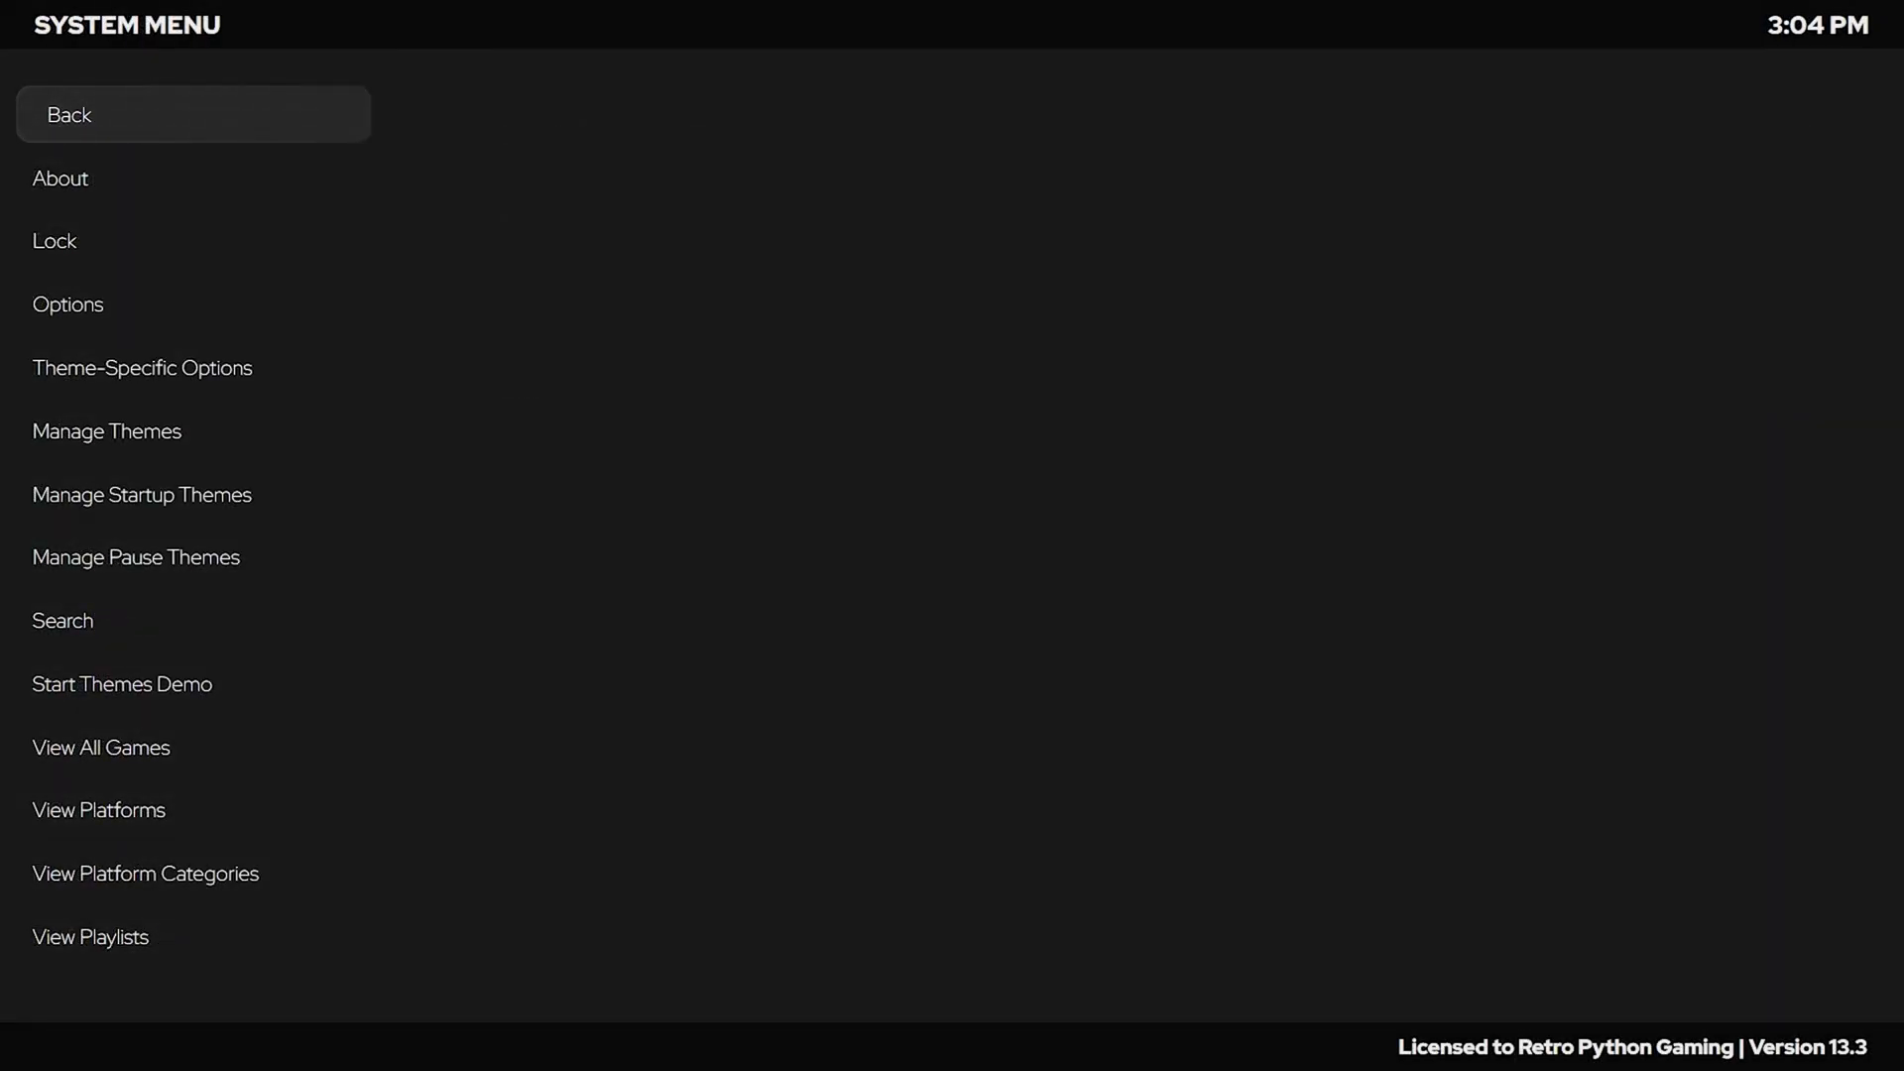
Open Available - Most Popular themes and preview the Unified theme's details and description.
key("Down")
key("Down")
key("Down")
key("Down")
key("Down")
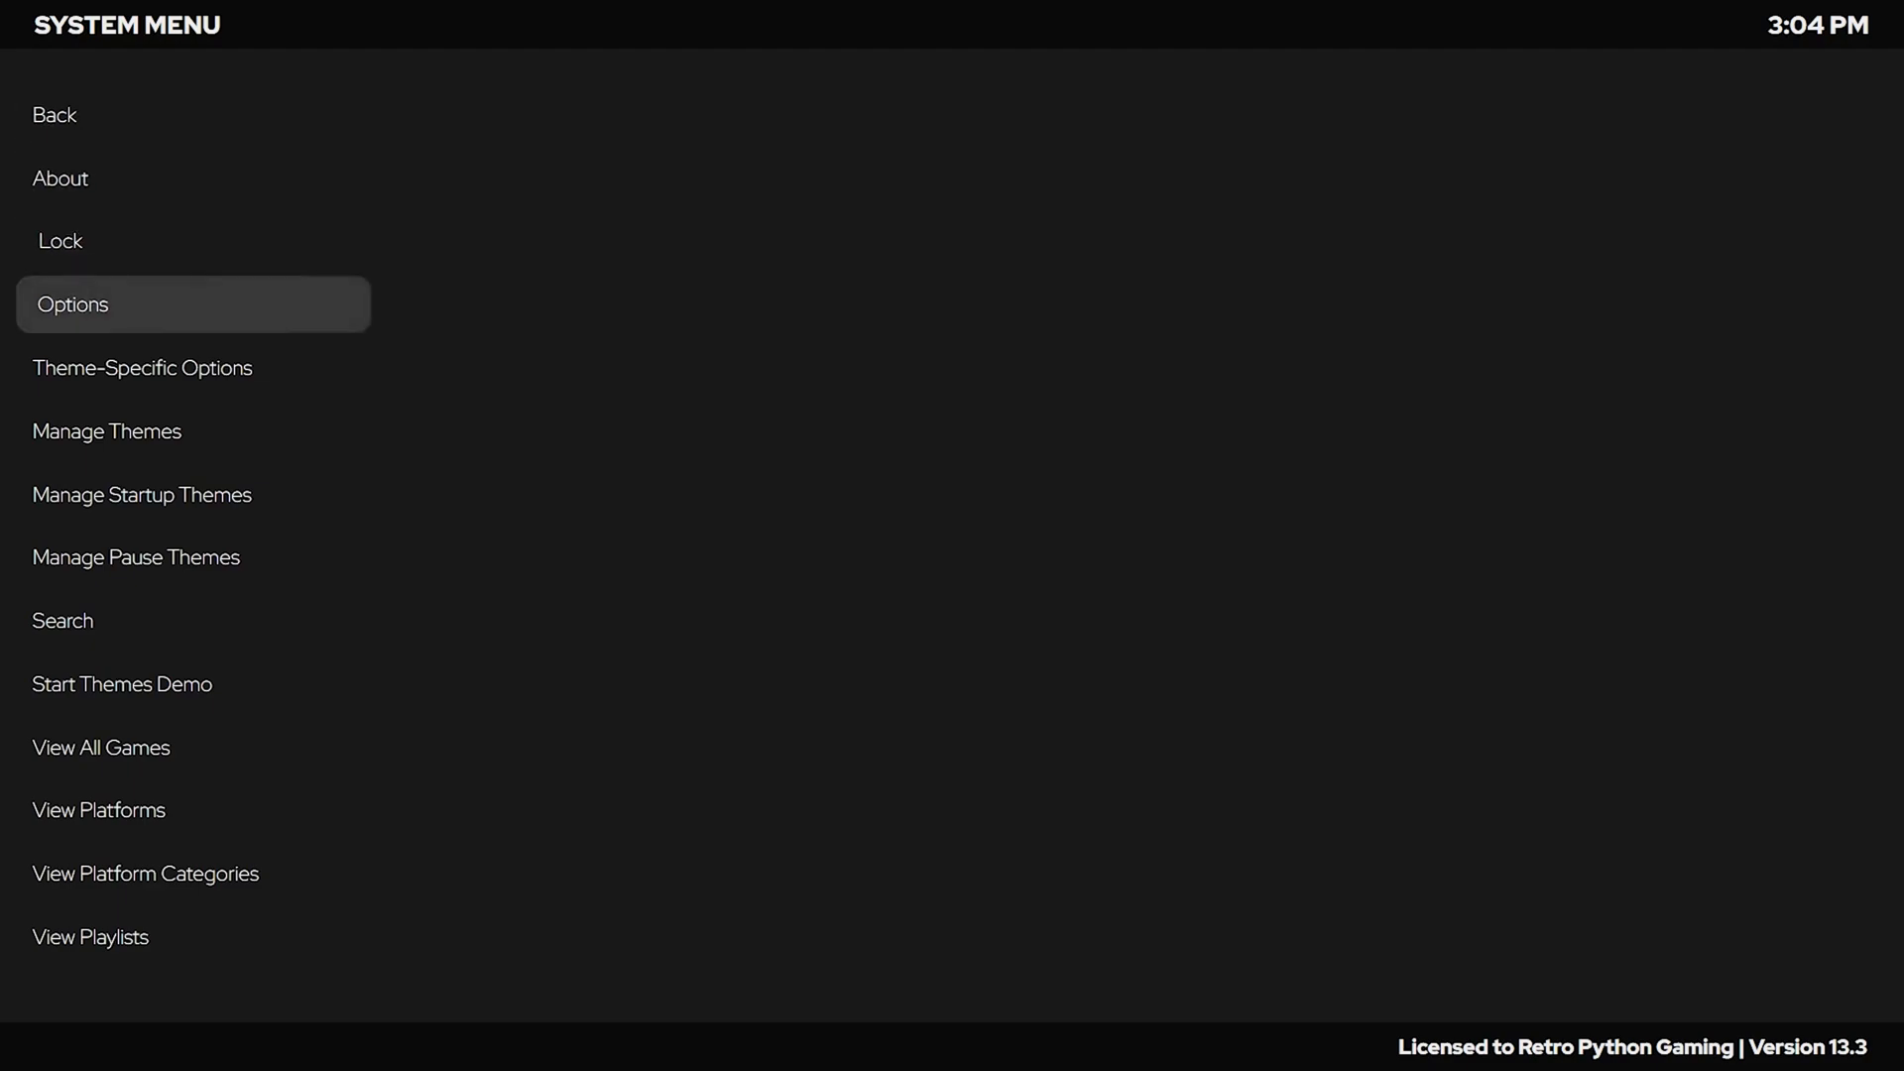
key("Return")
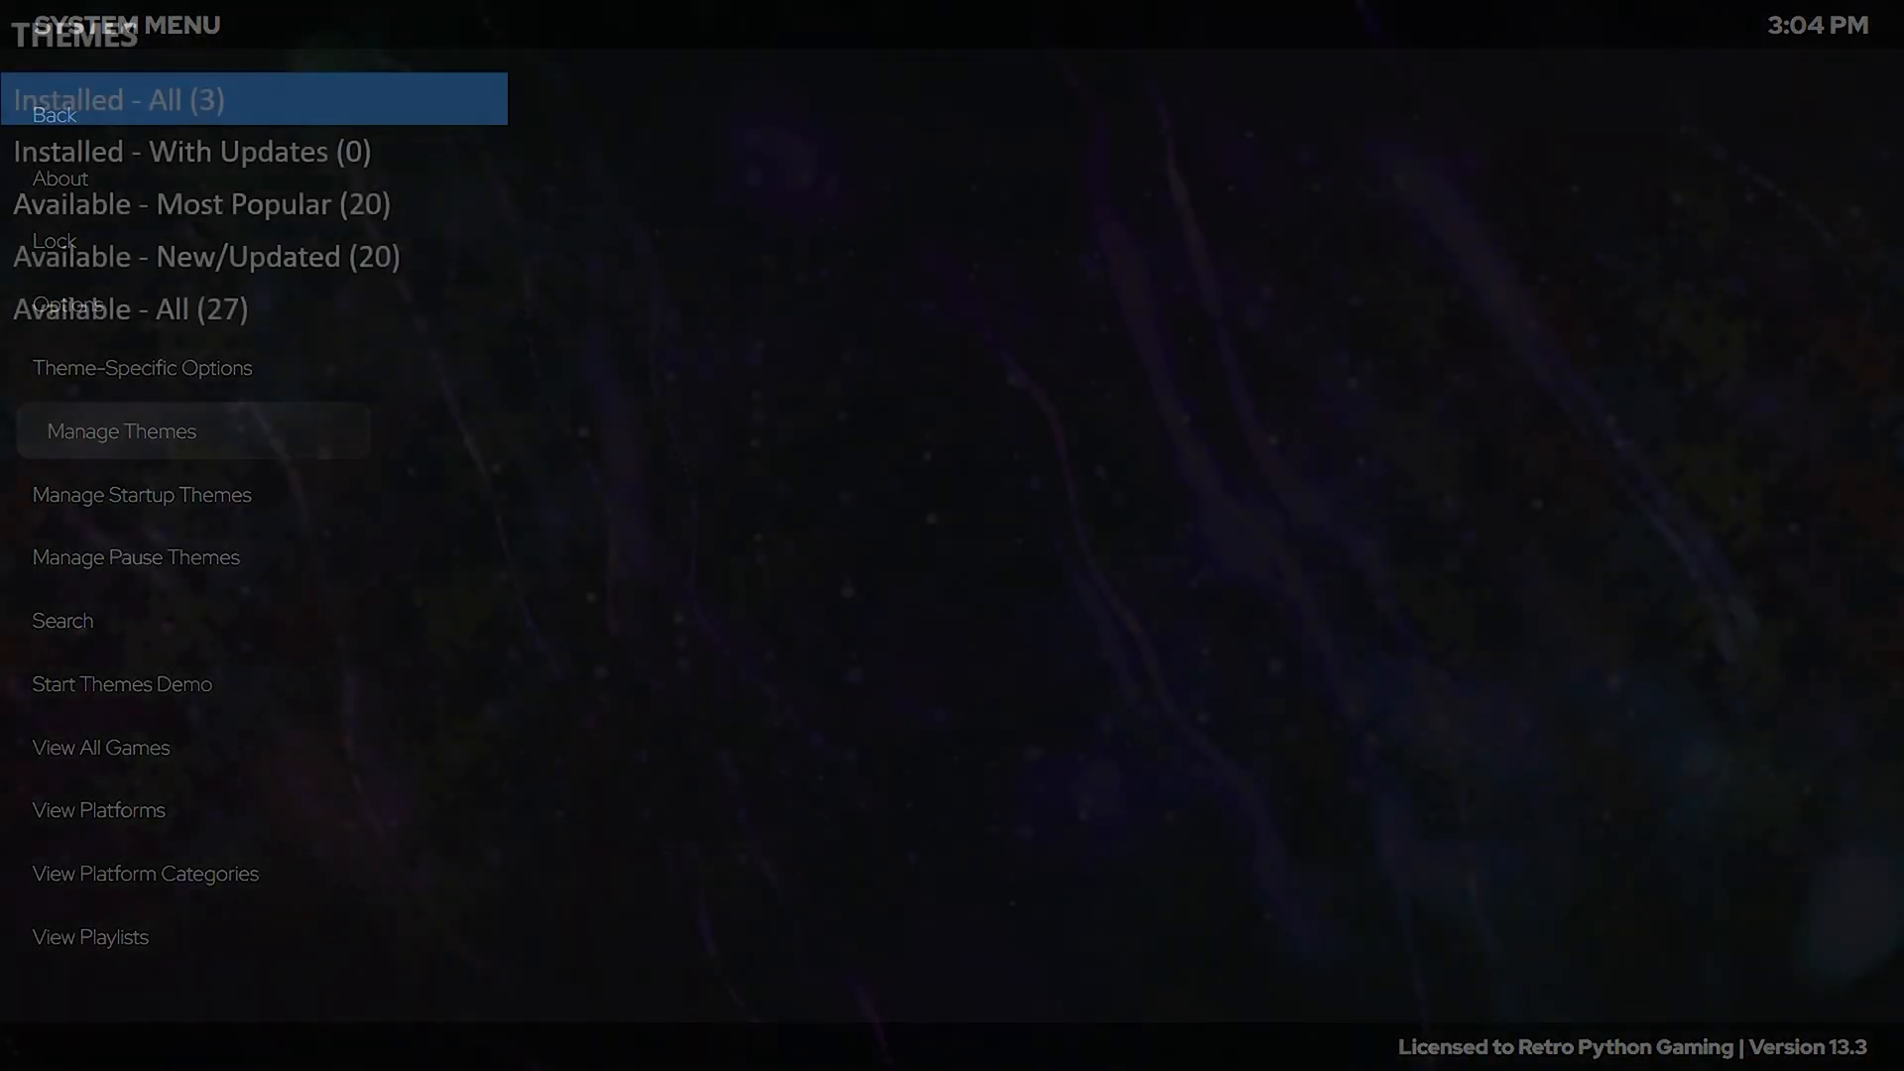
key("Down")
key("Down")
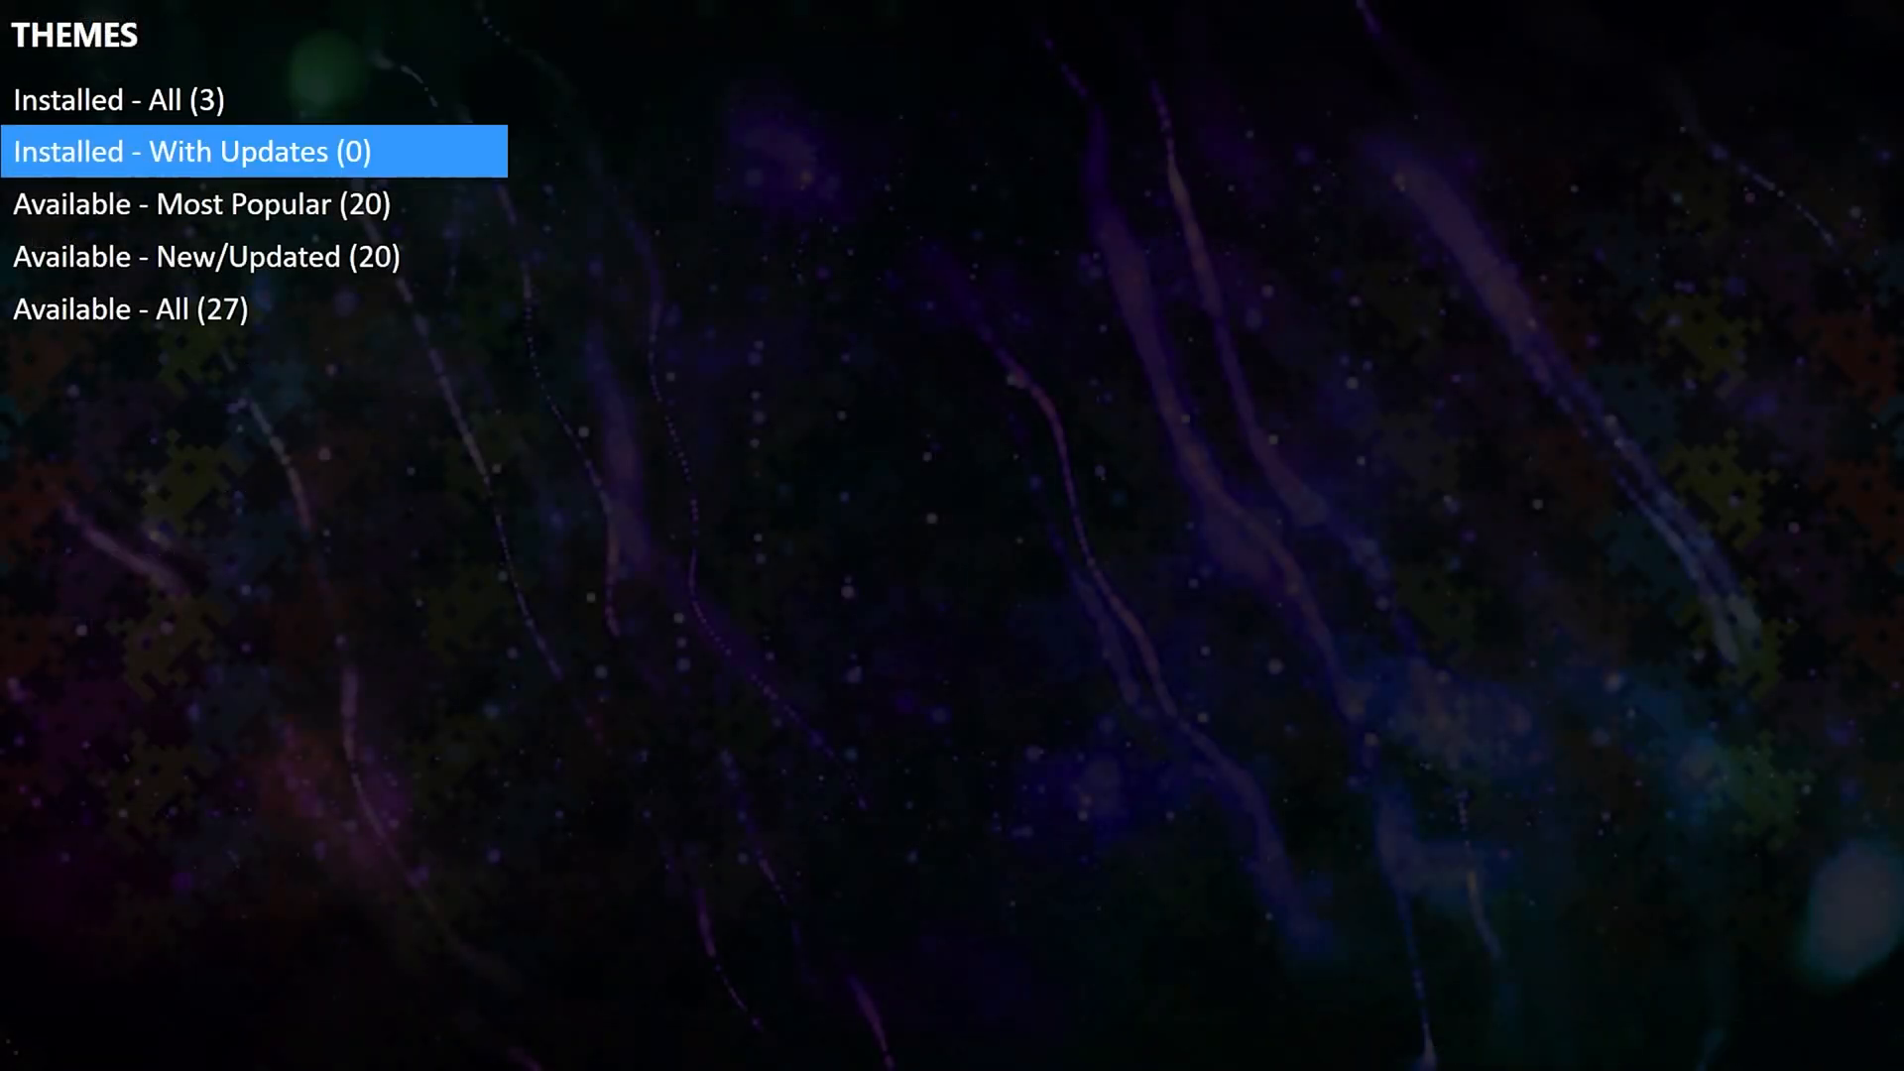
key("Return")
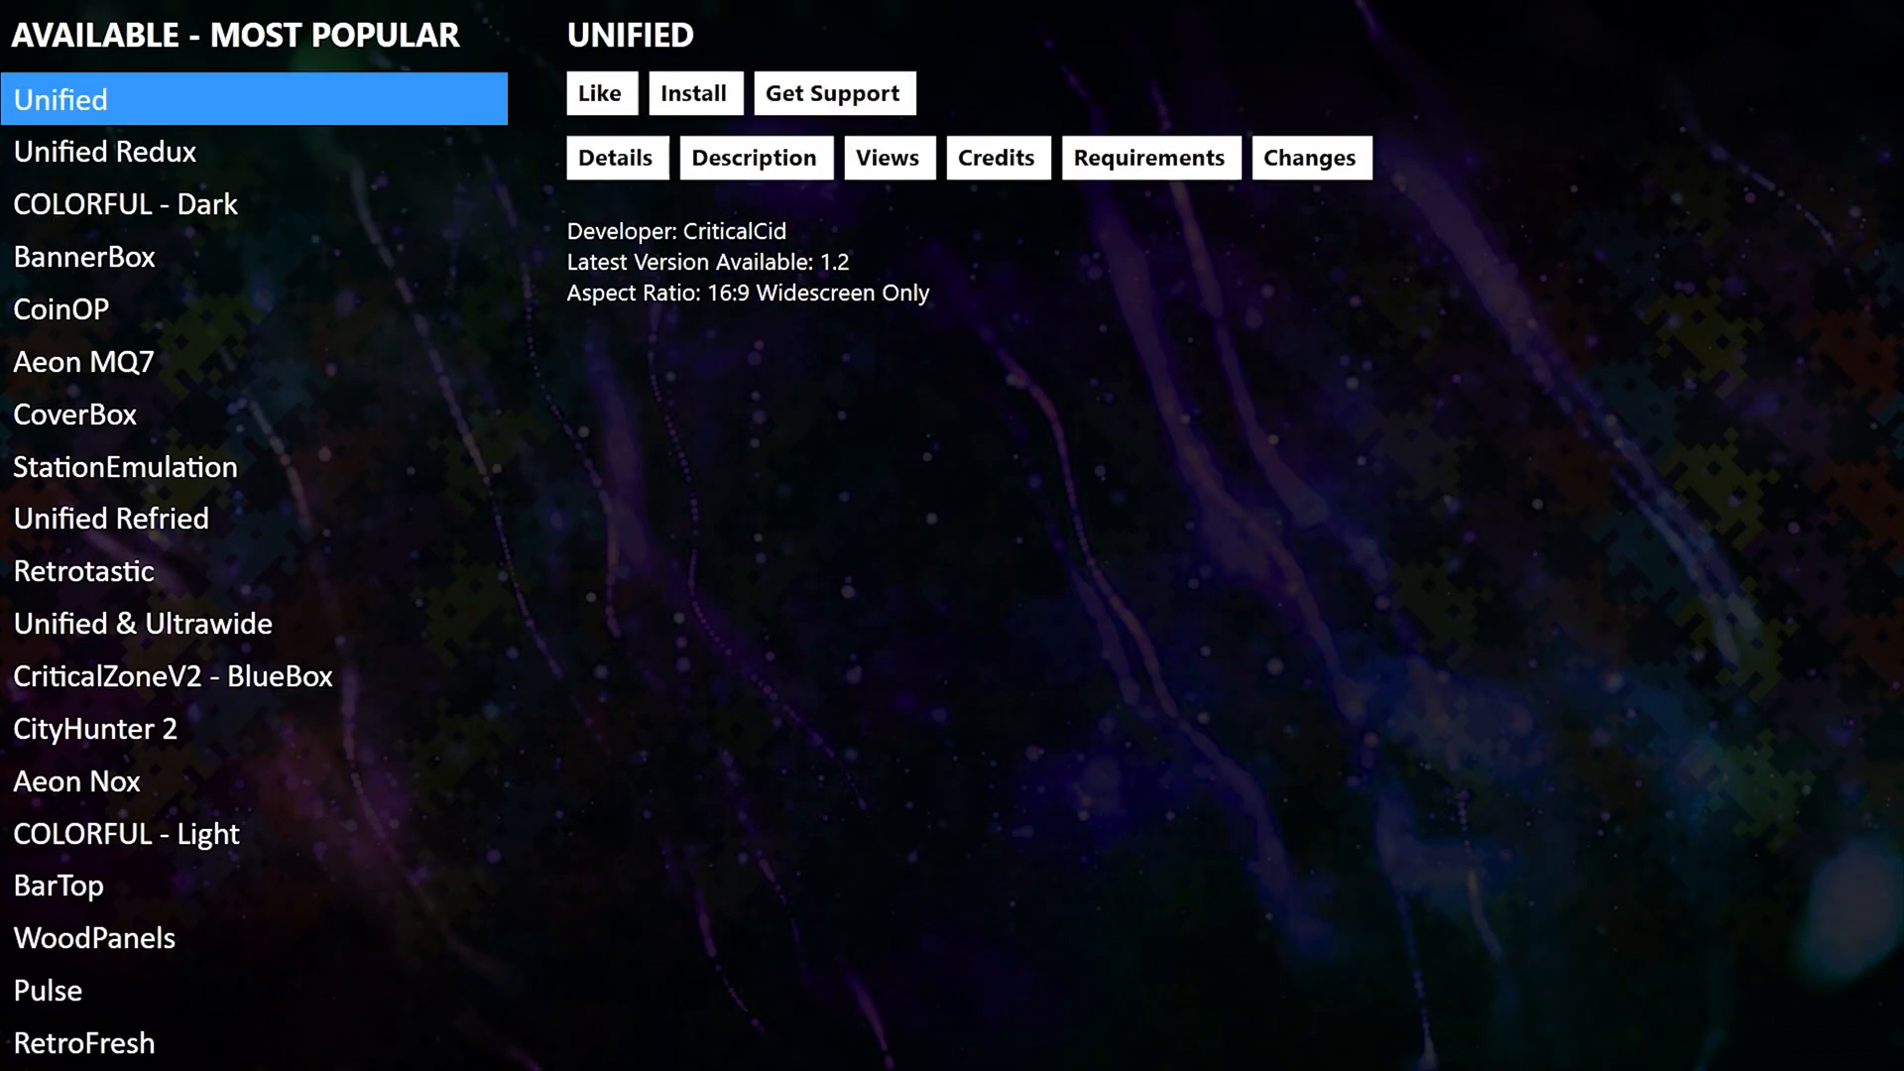
key("Right")
key("Right")
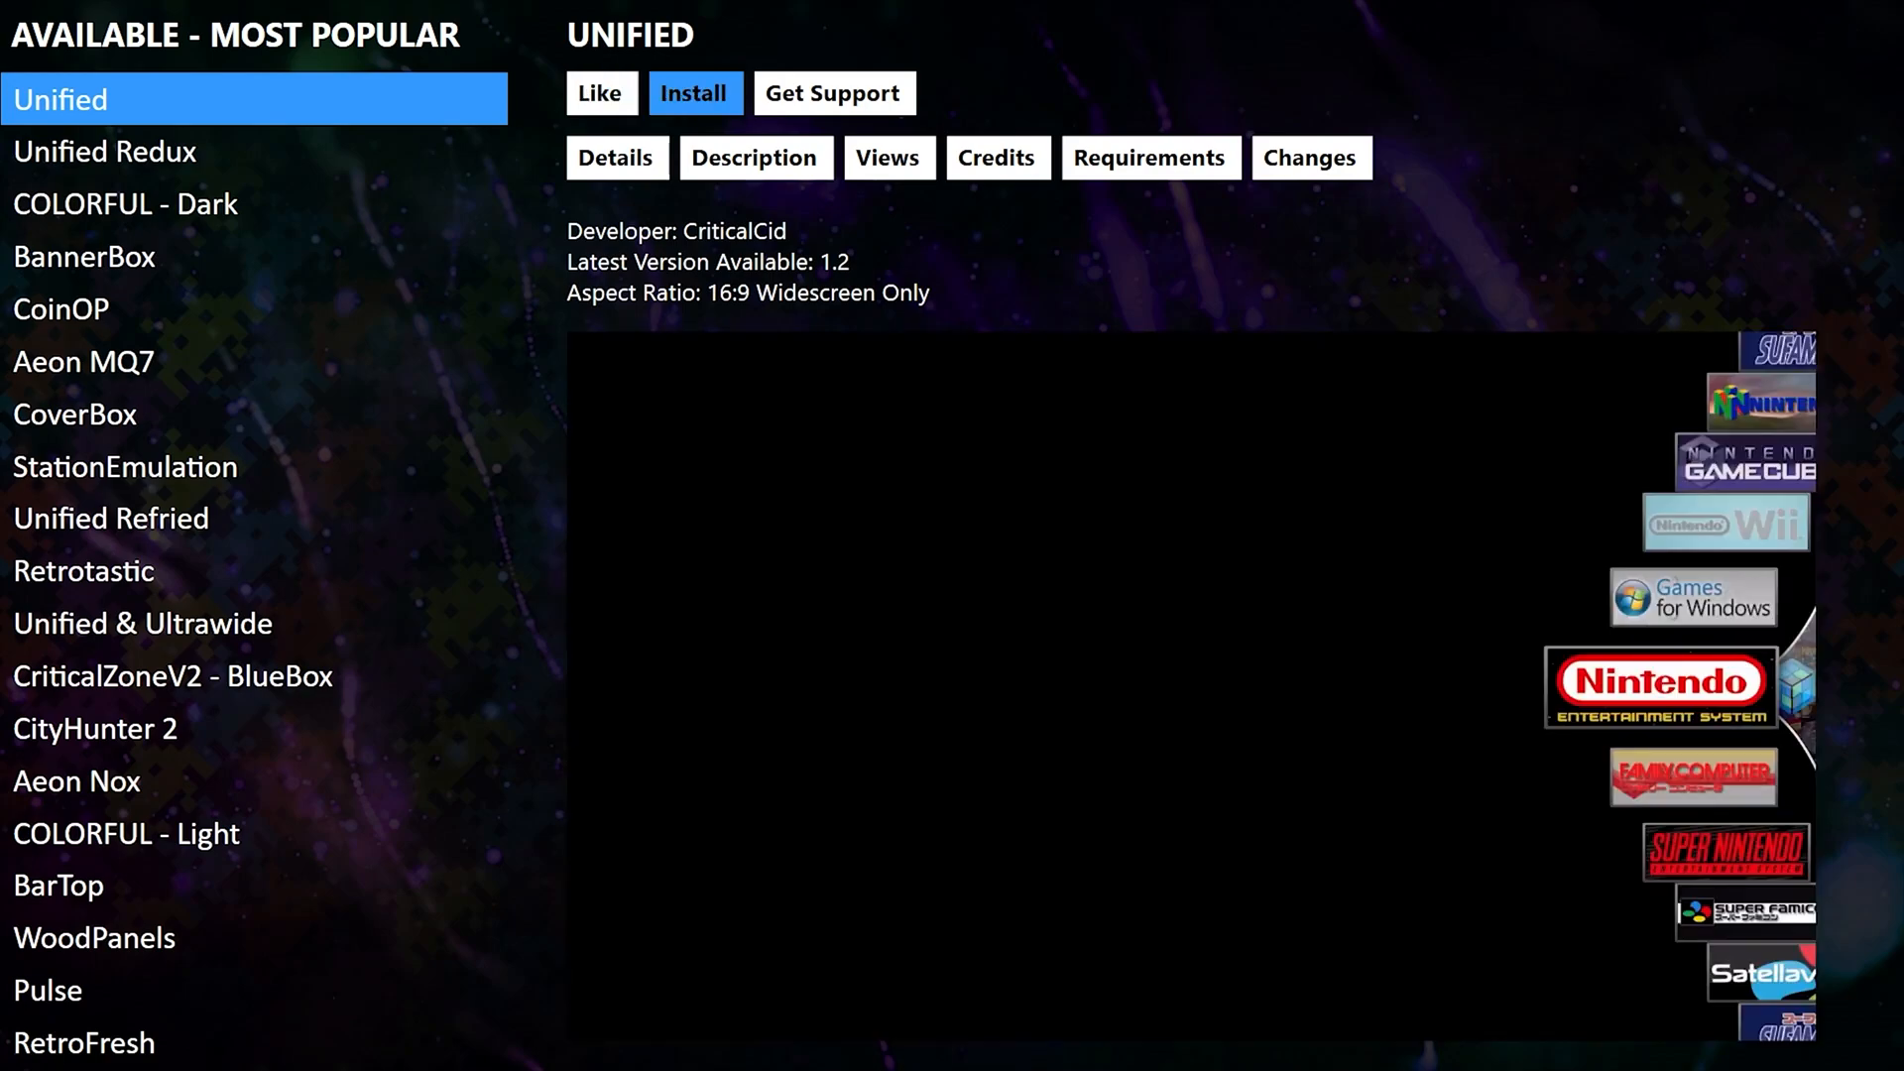
key("Down")
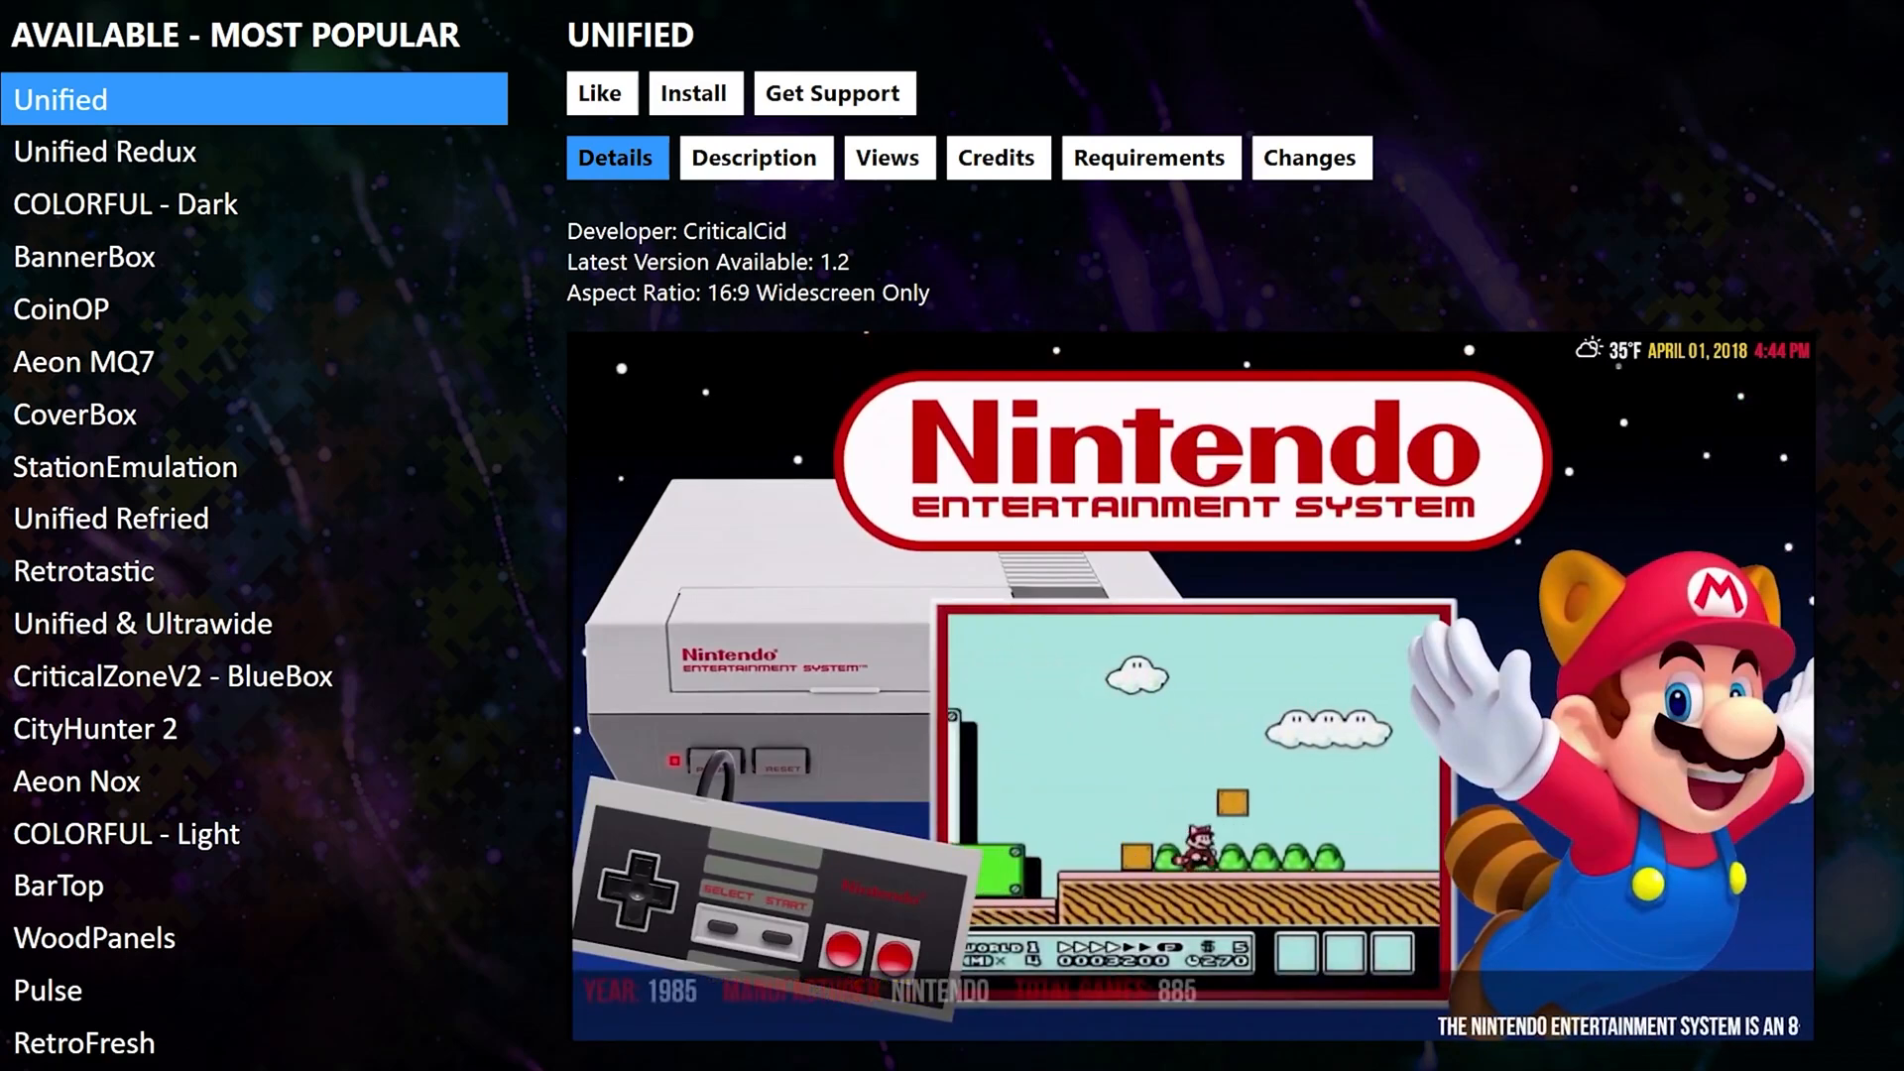
key("Up")
key("Right")
key("Down")
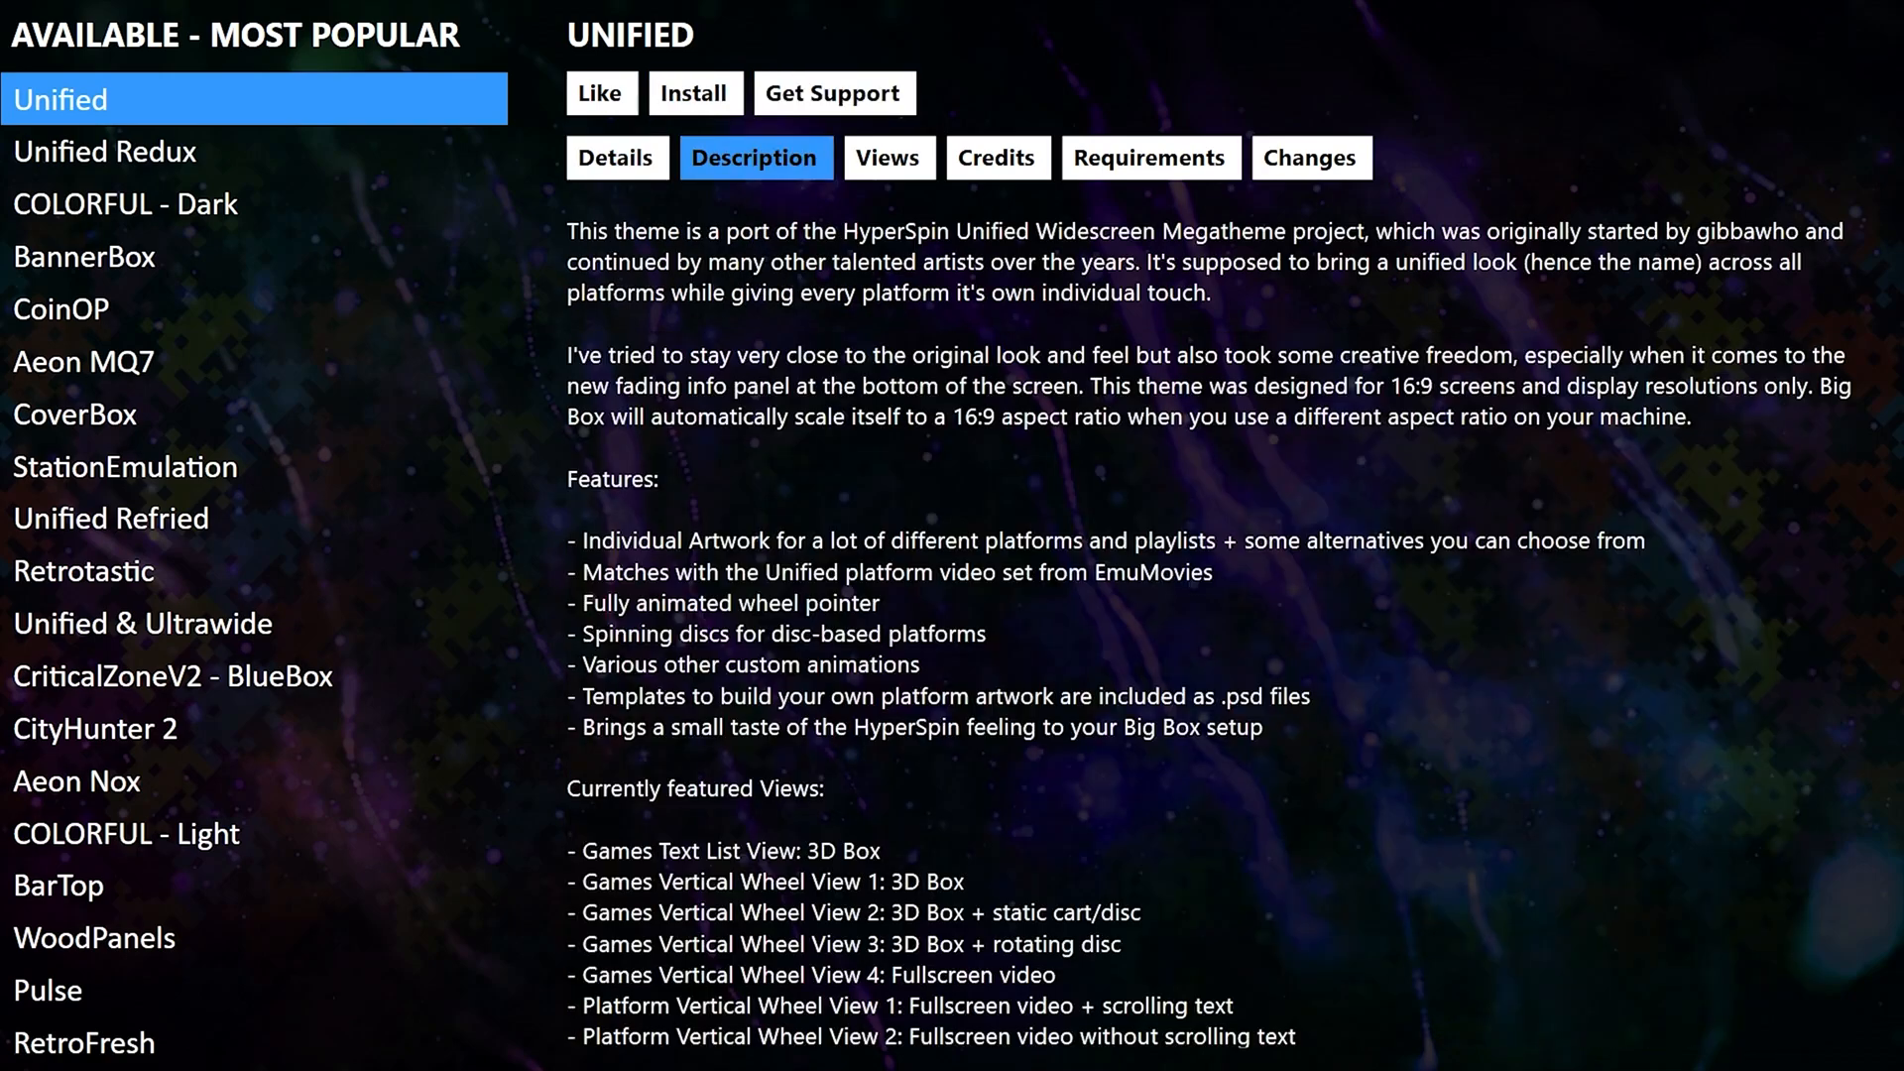
Preview Unified's views: Platform Wheel 1 and 2 Filters, Text List with Details, Vertical Wheel 2.
key("Right")
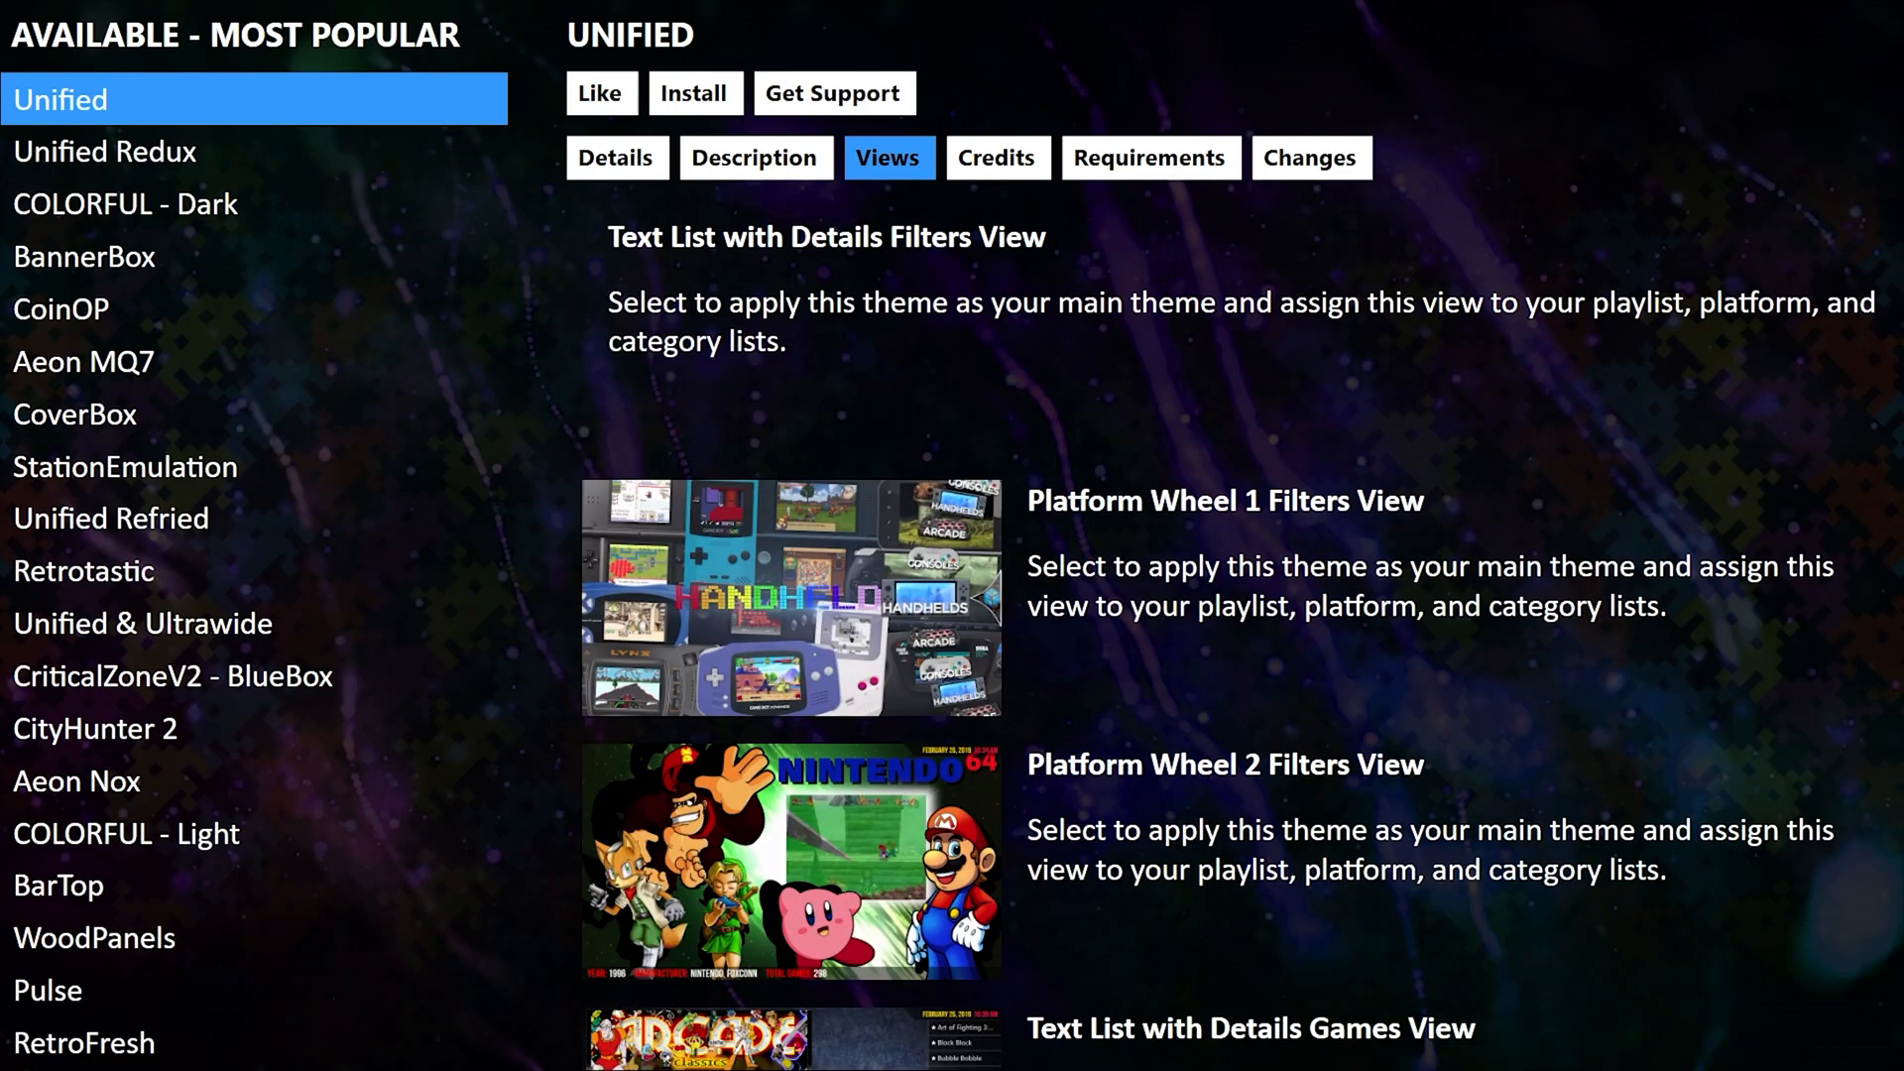
key("Down")
key("Down")
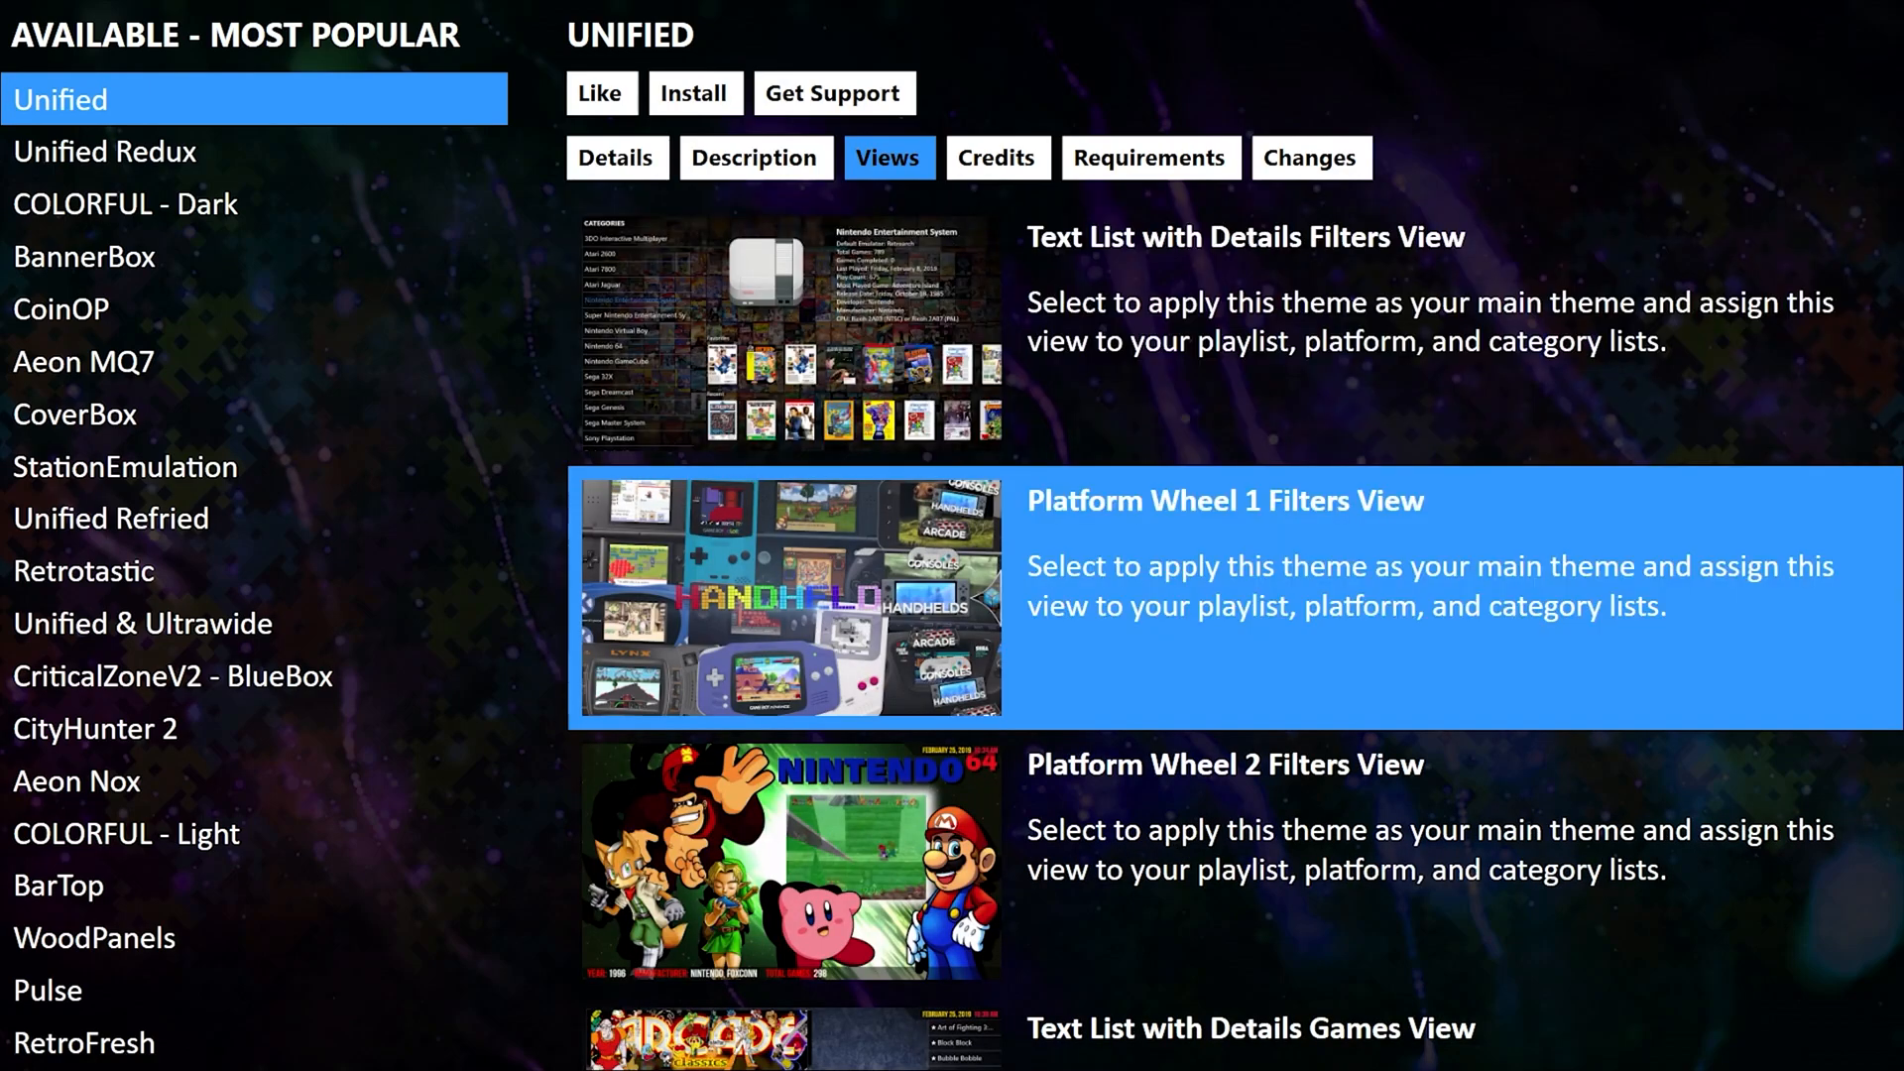
key("Down")
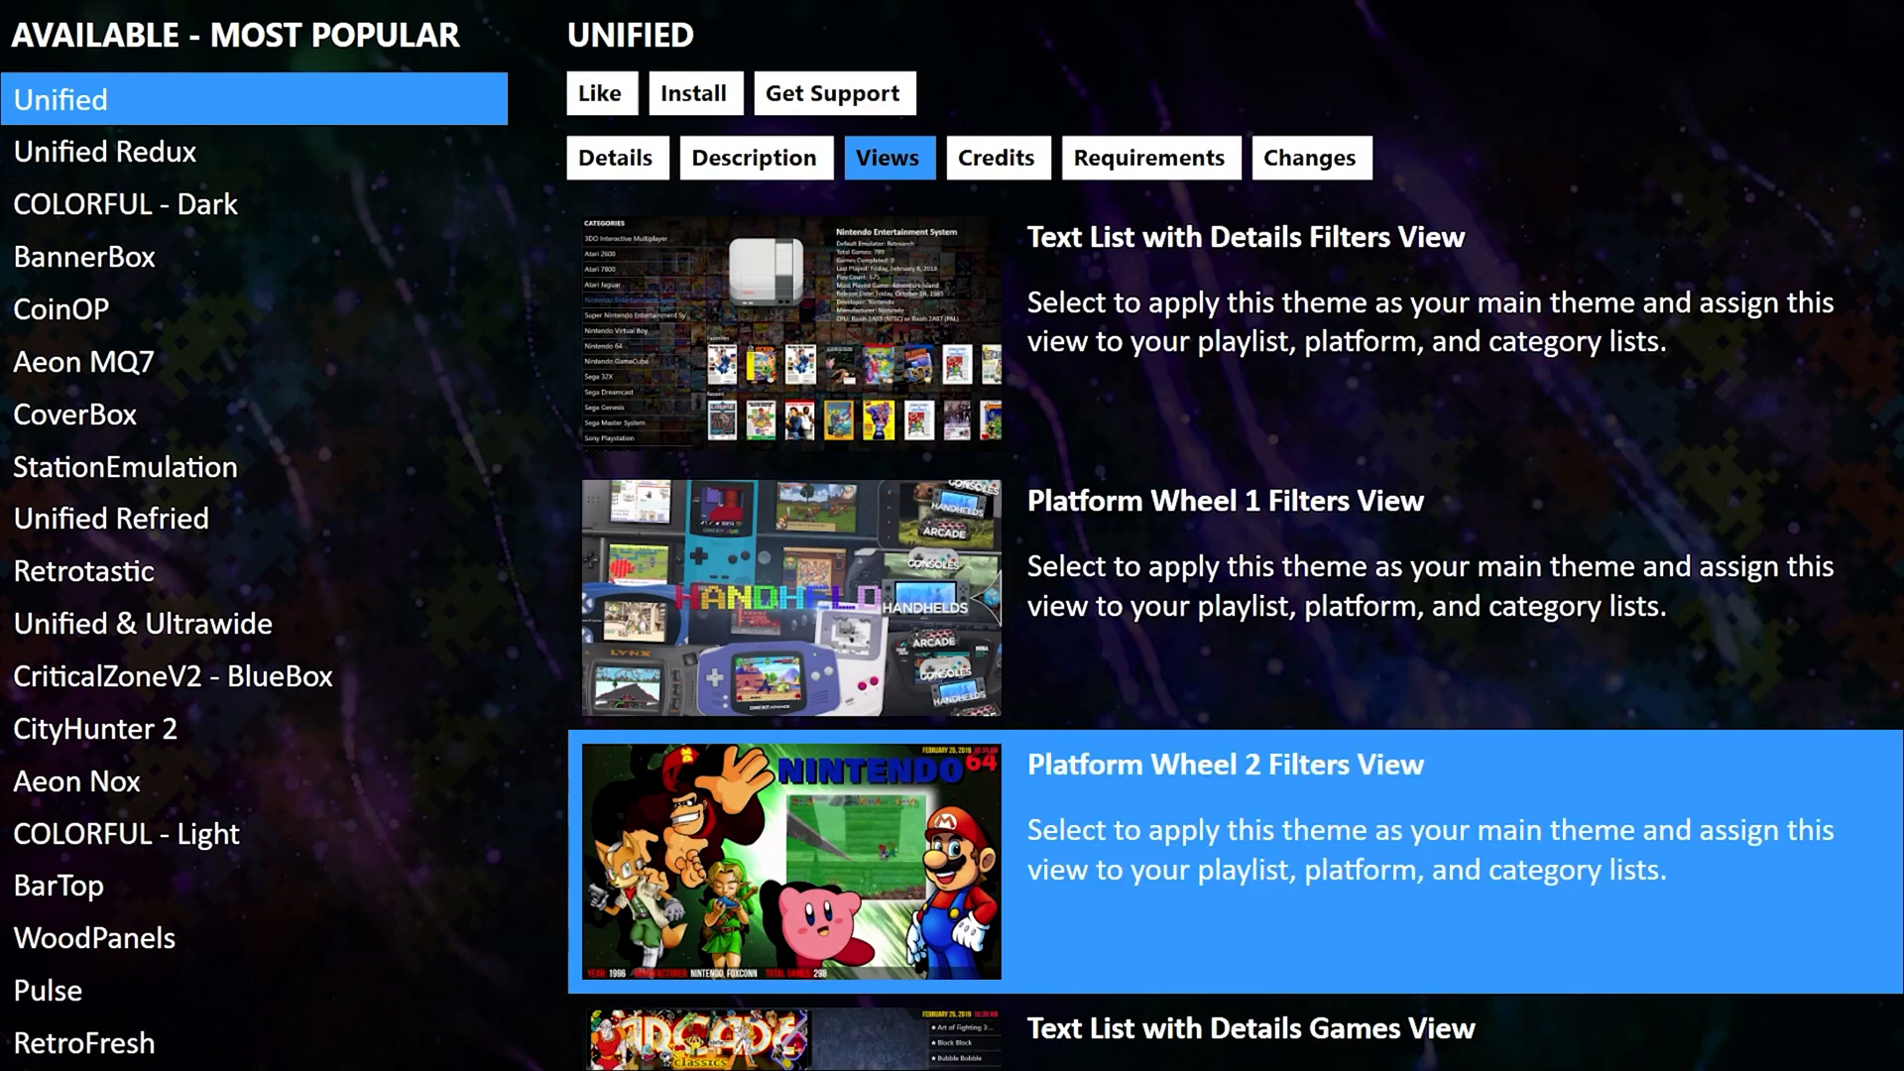
key("Down")
key("Down")
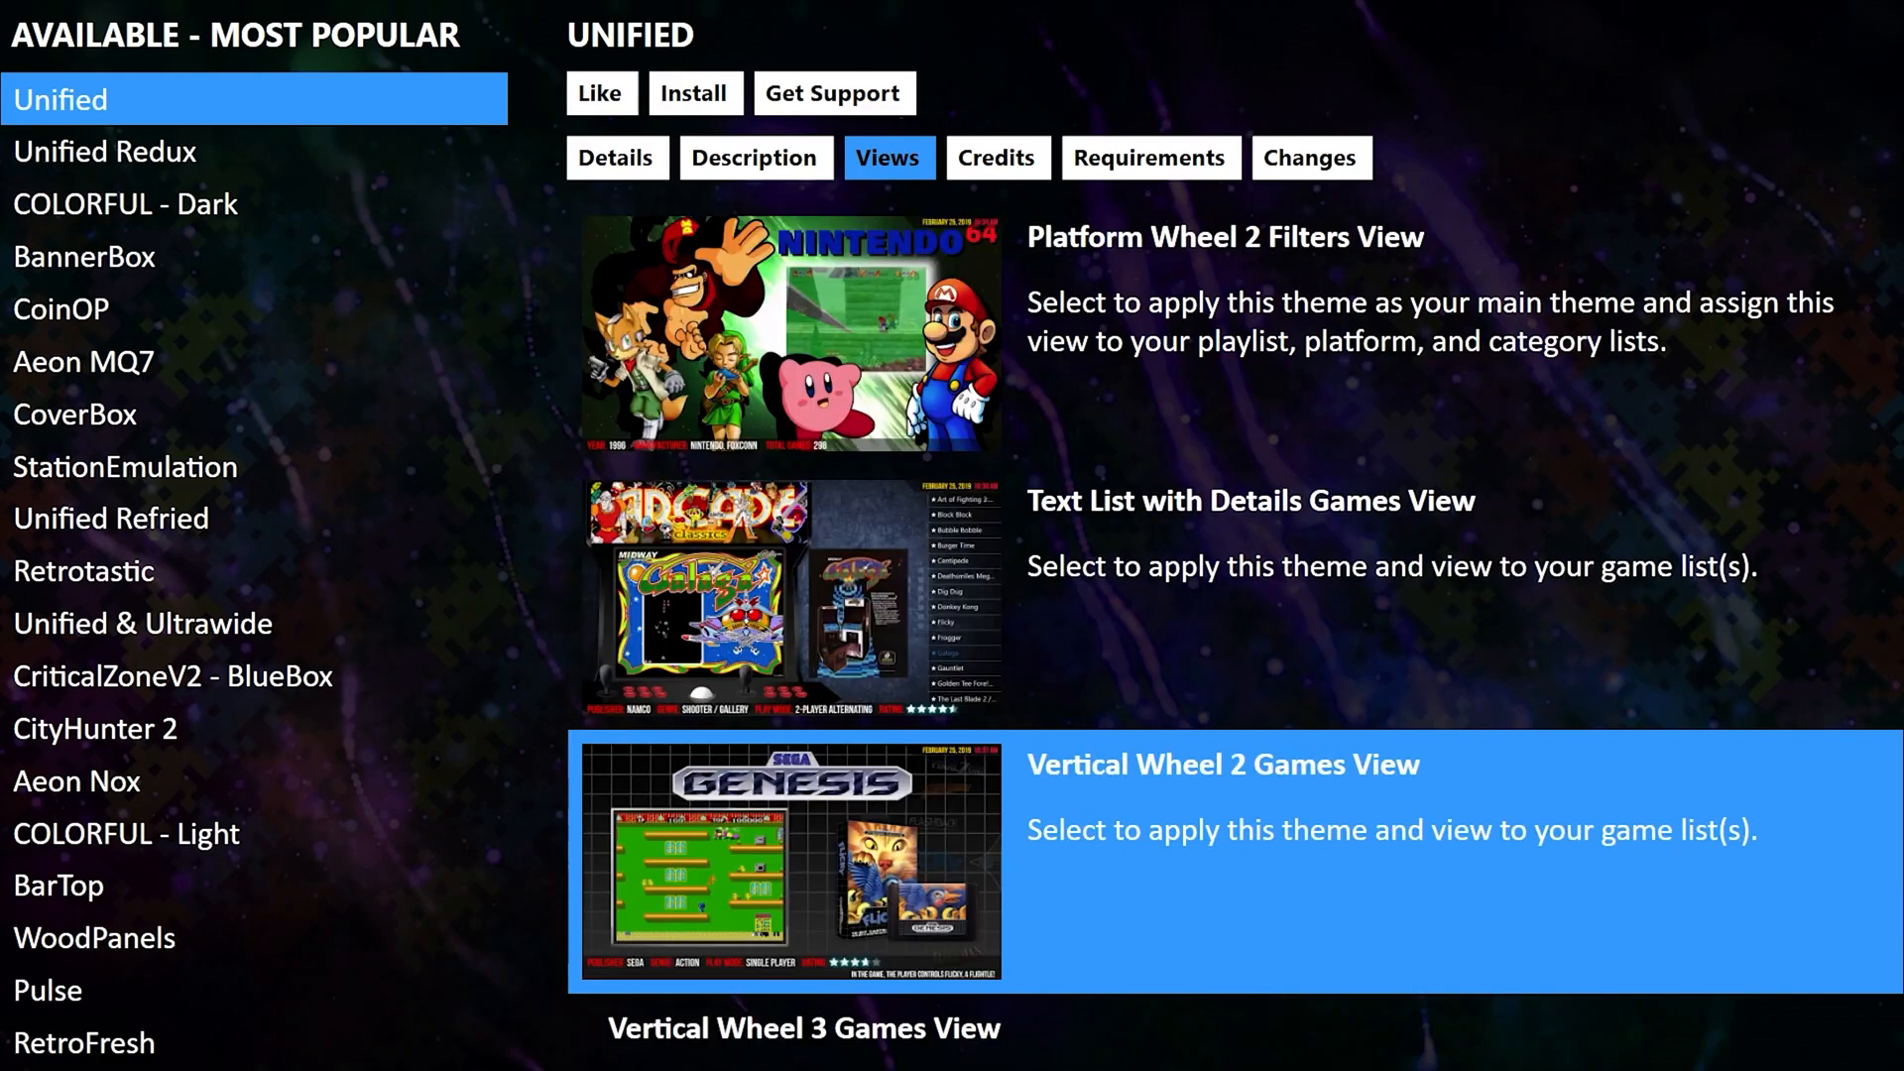
key("Down")
key("Down")
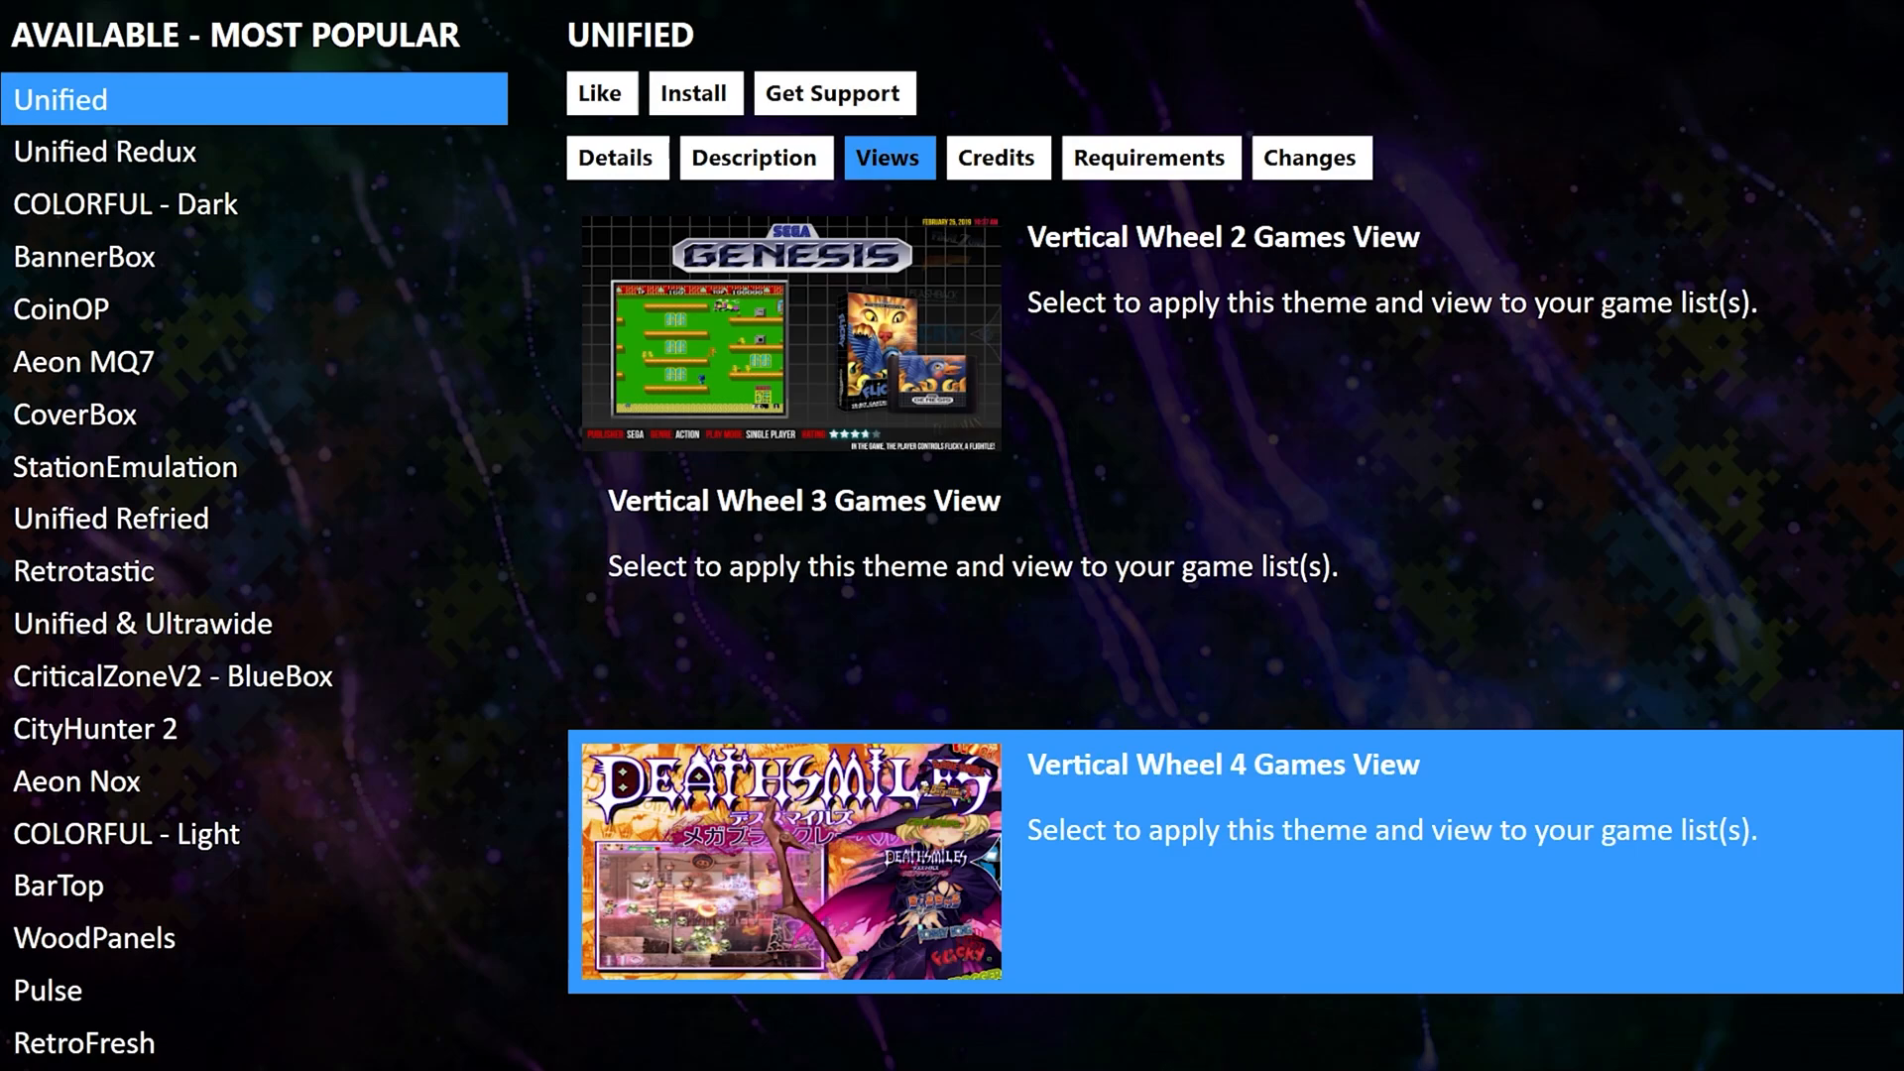
key("Escape")
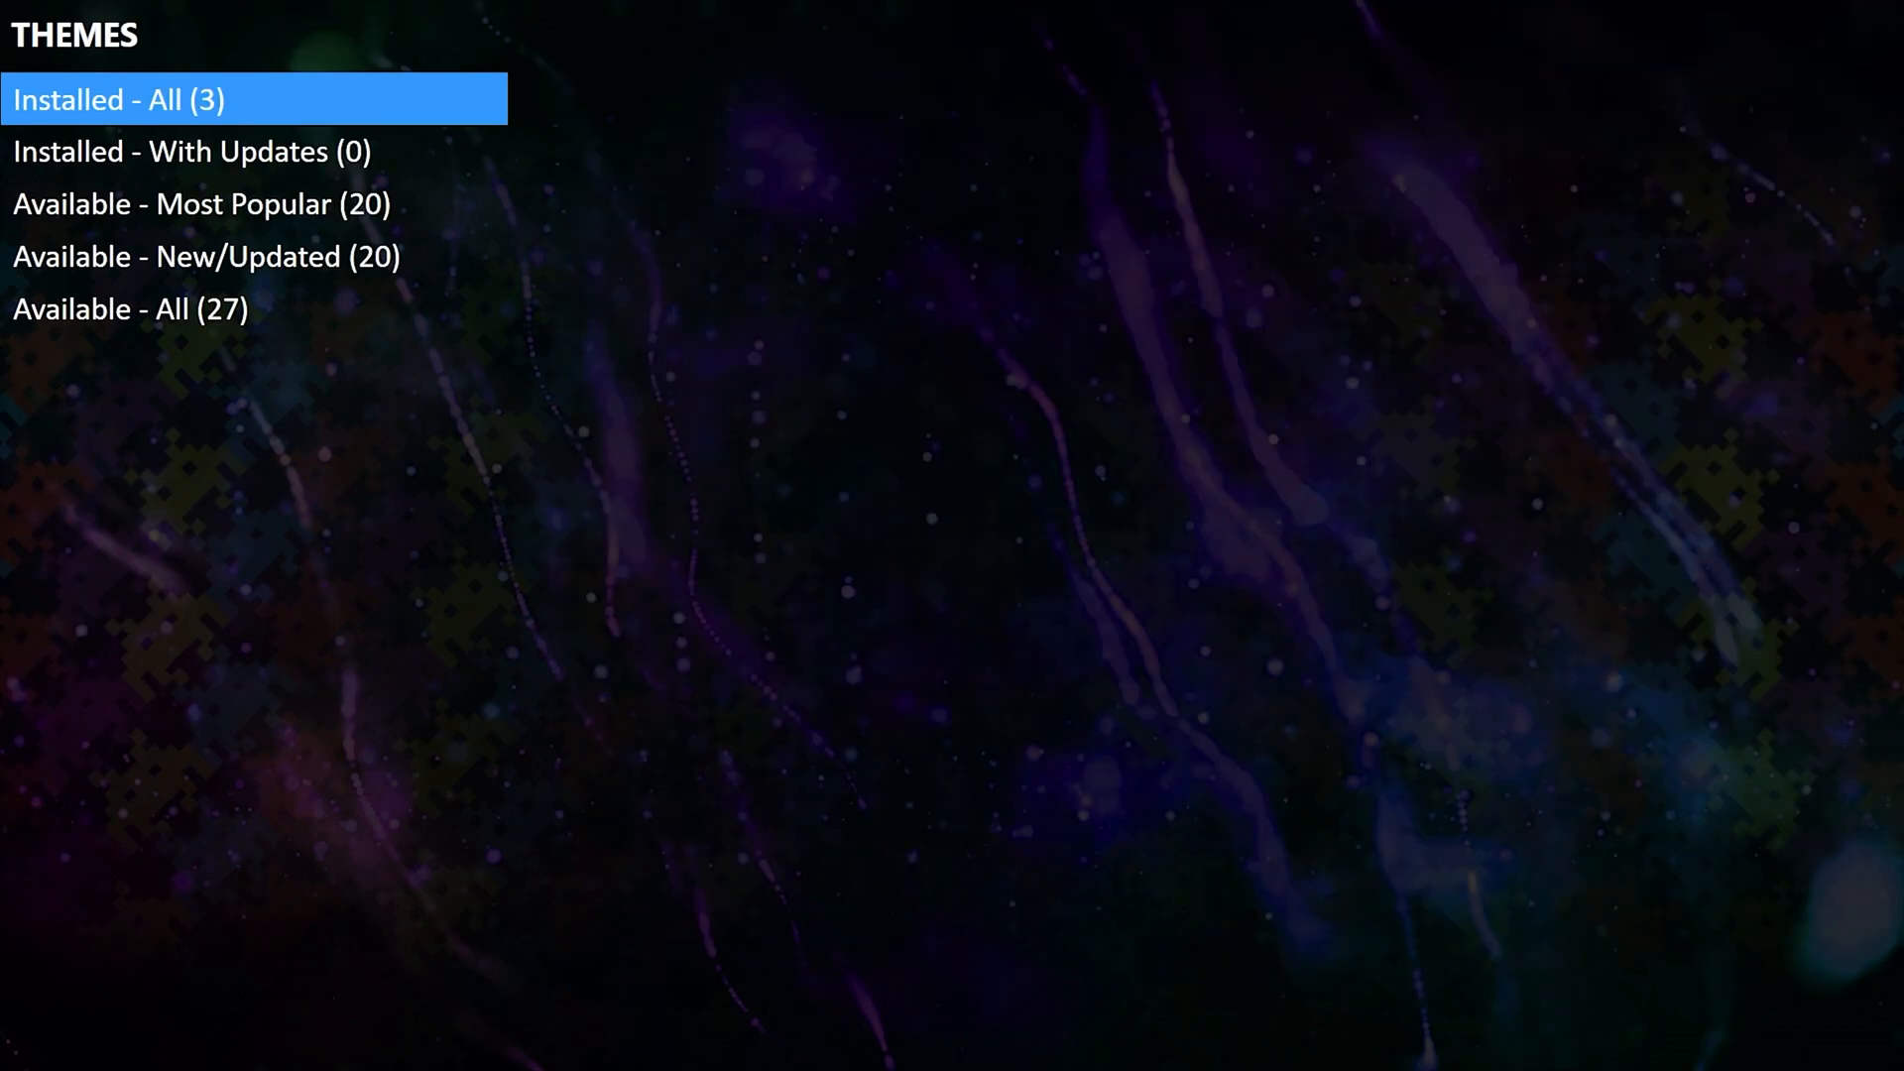
key("Down")
key("Down")
Select Unified & Ultrawide in the Most Popular themes and install it.
key("Return")
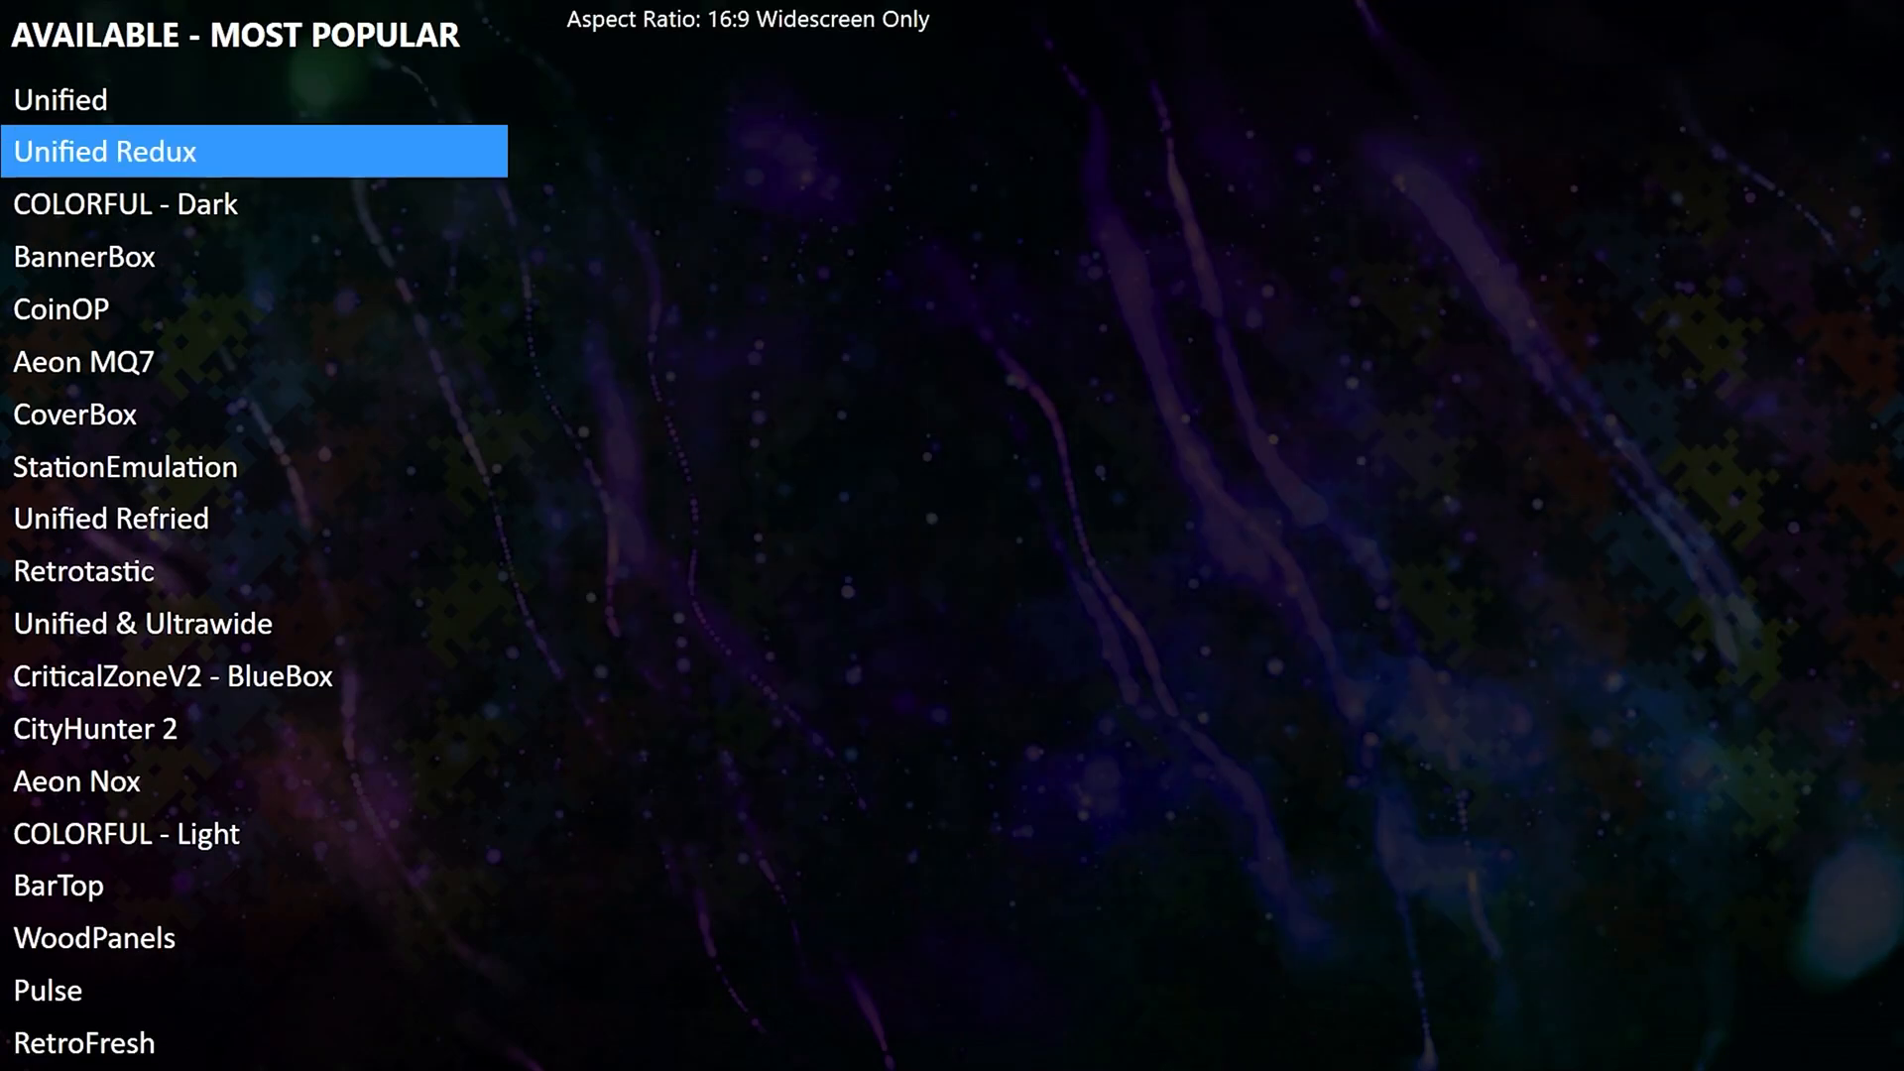
key("Down")
key("Down")
key("Down")
key("Down")
key("Up")
key("Up")
key("Up")
key("Down")
key("Down")
key("Down")
key("Down")
key("Down")
key("Down")
key("Down")
key("Down")
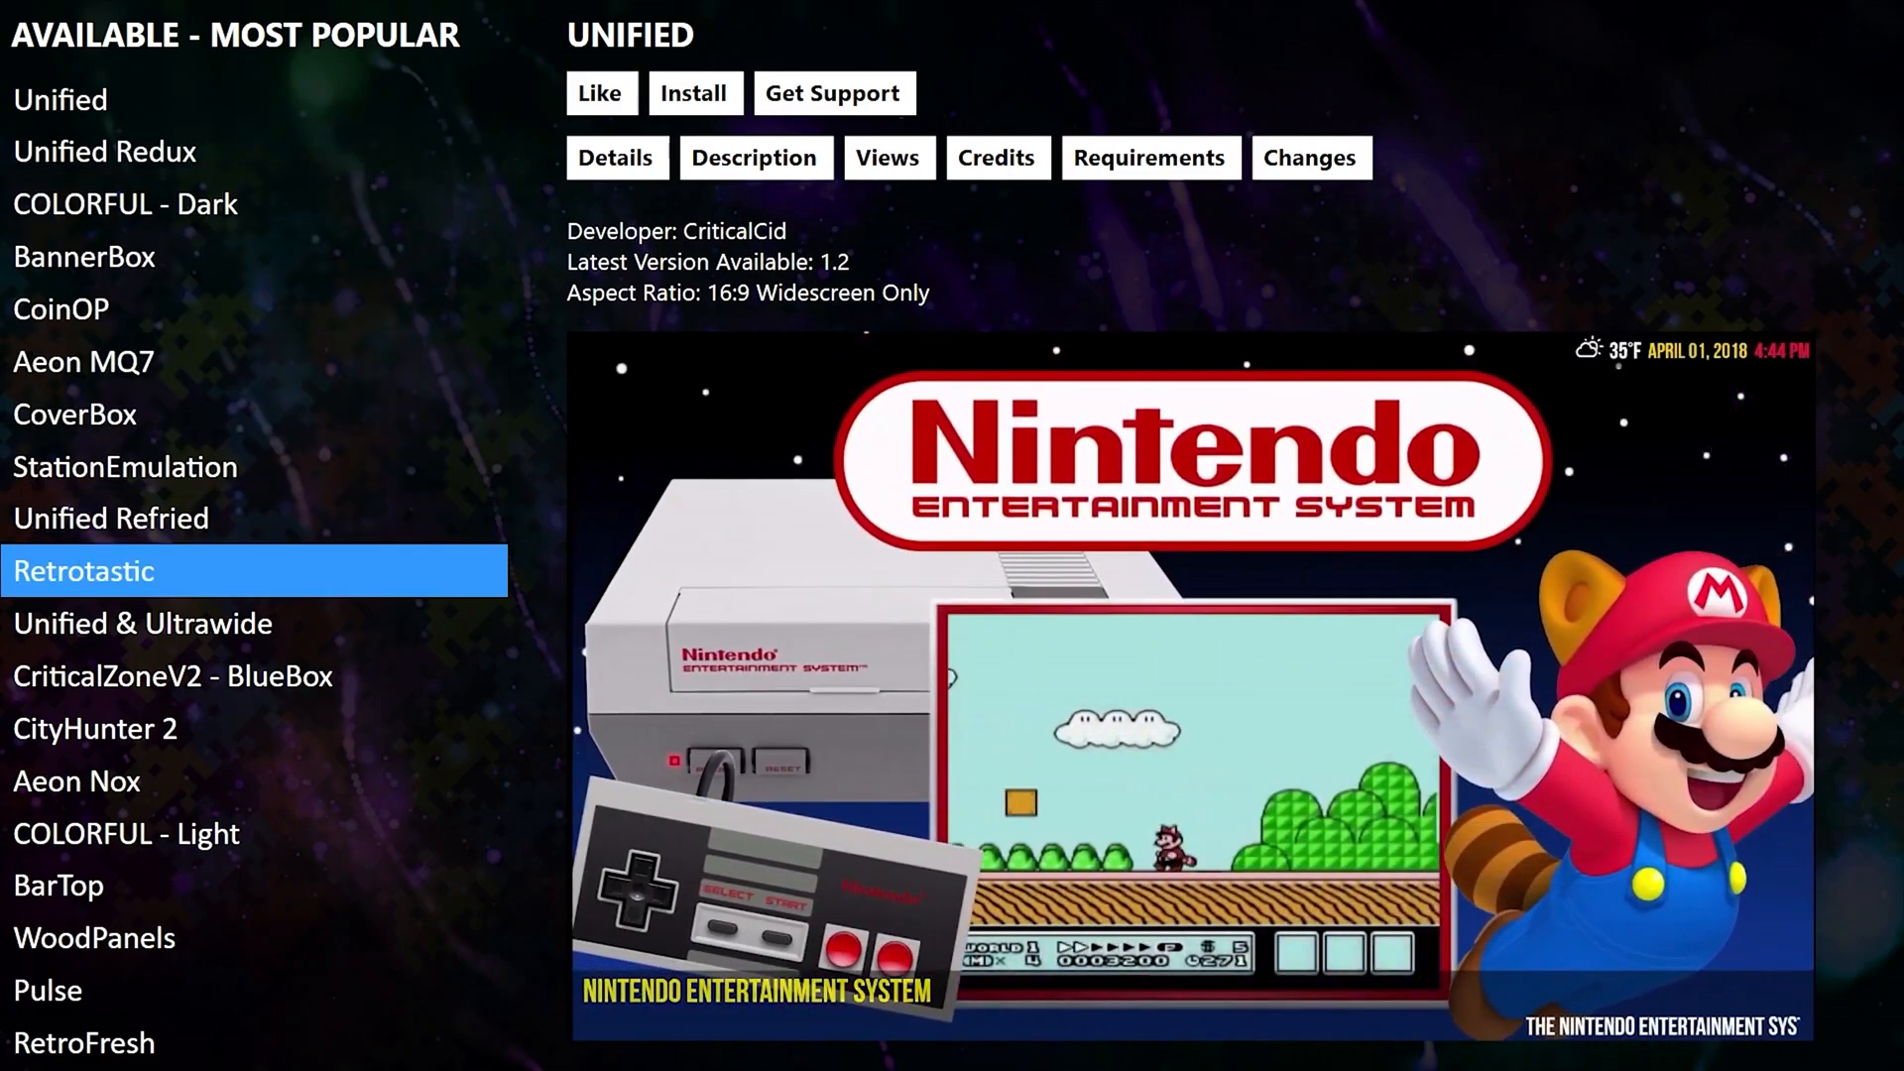
key("Down")
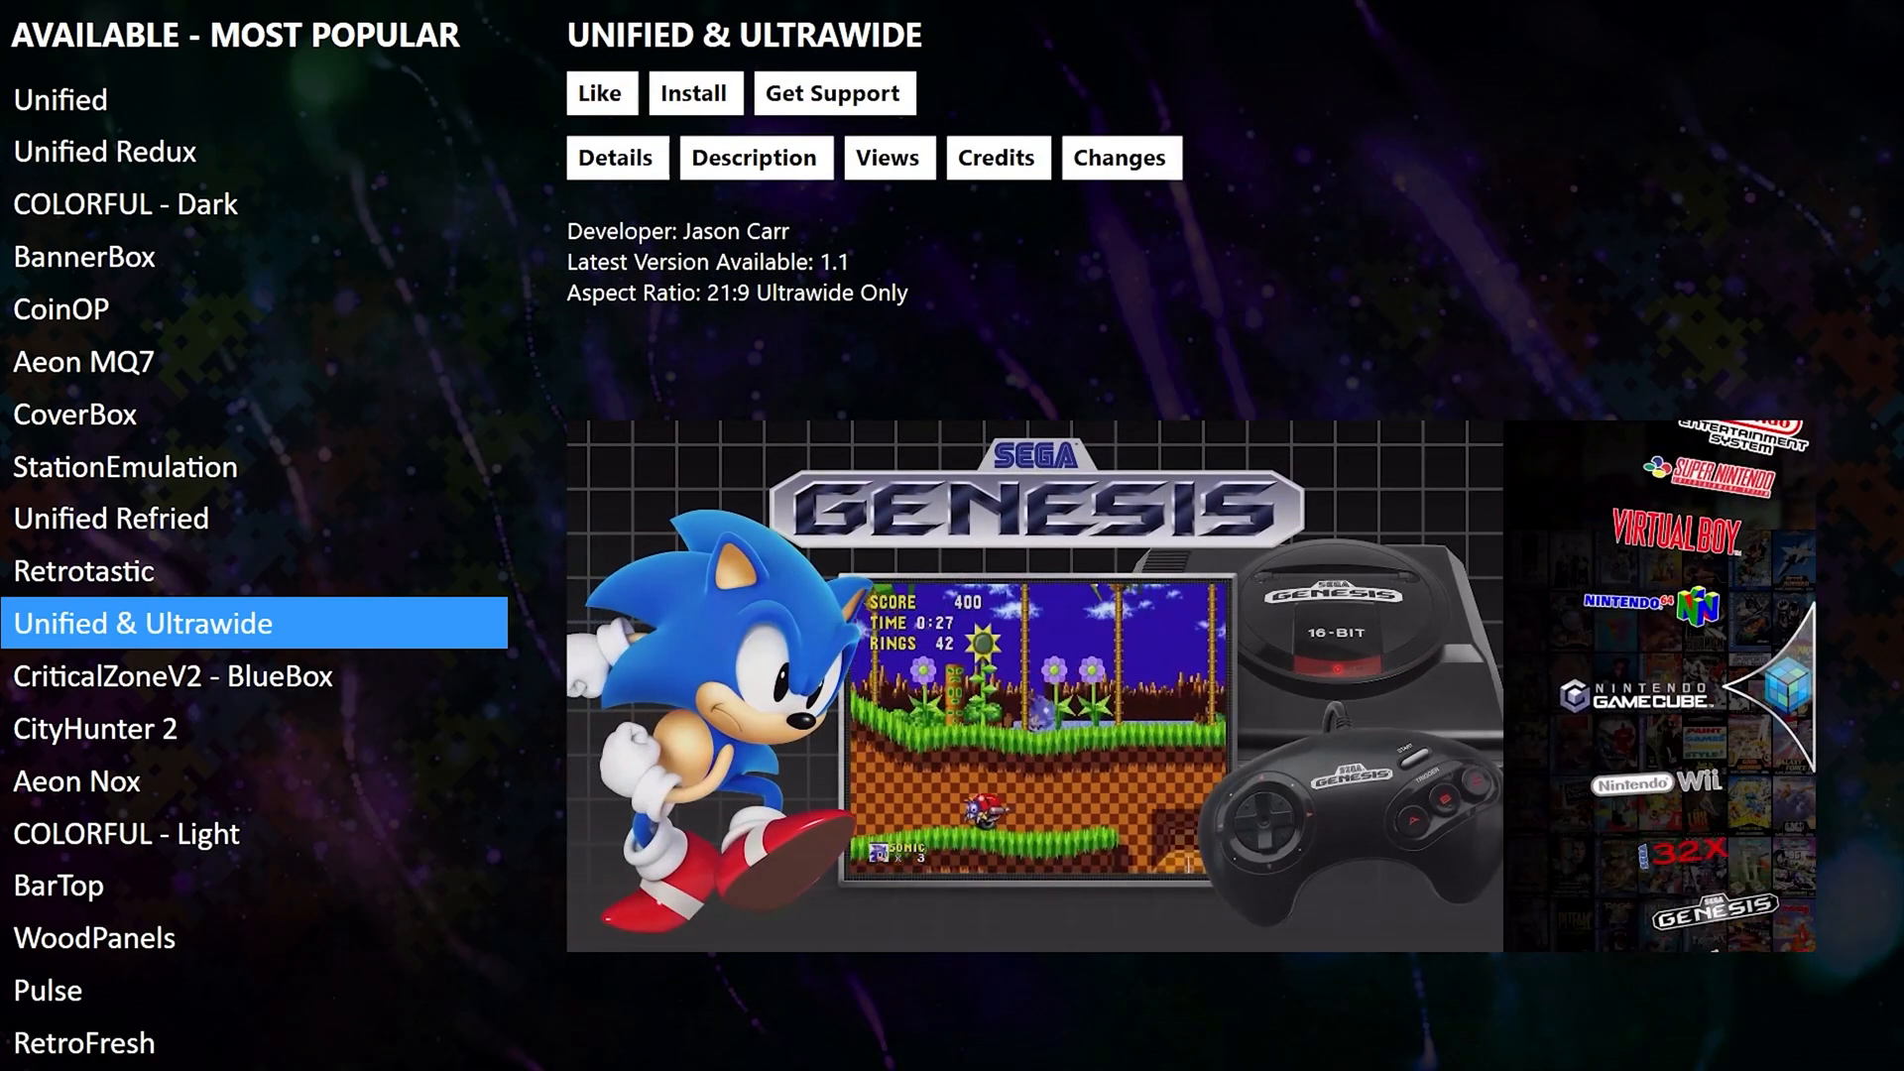
key("Right")
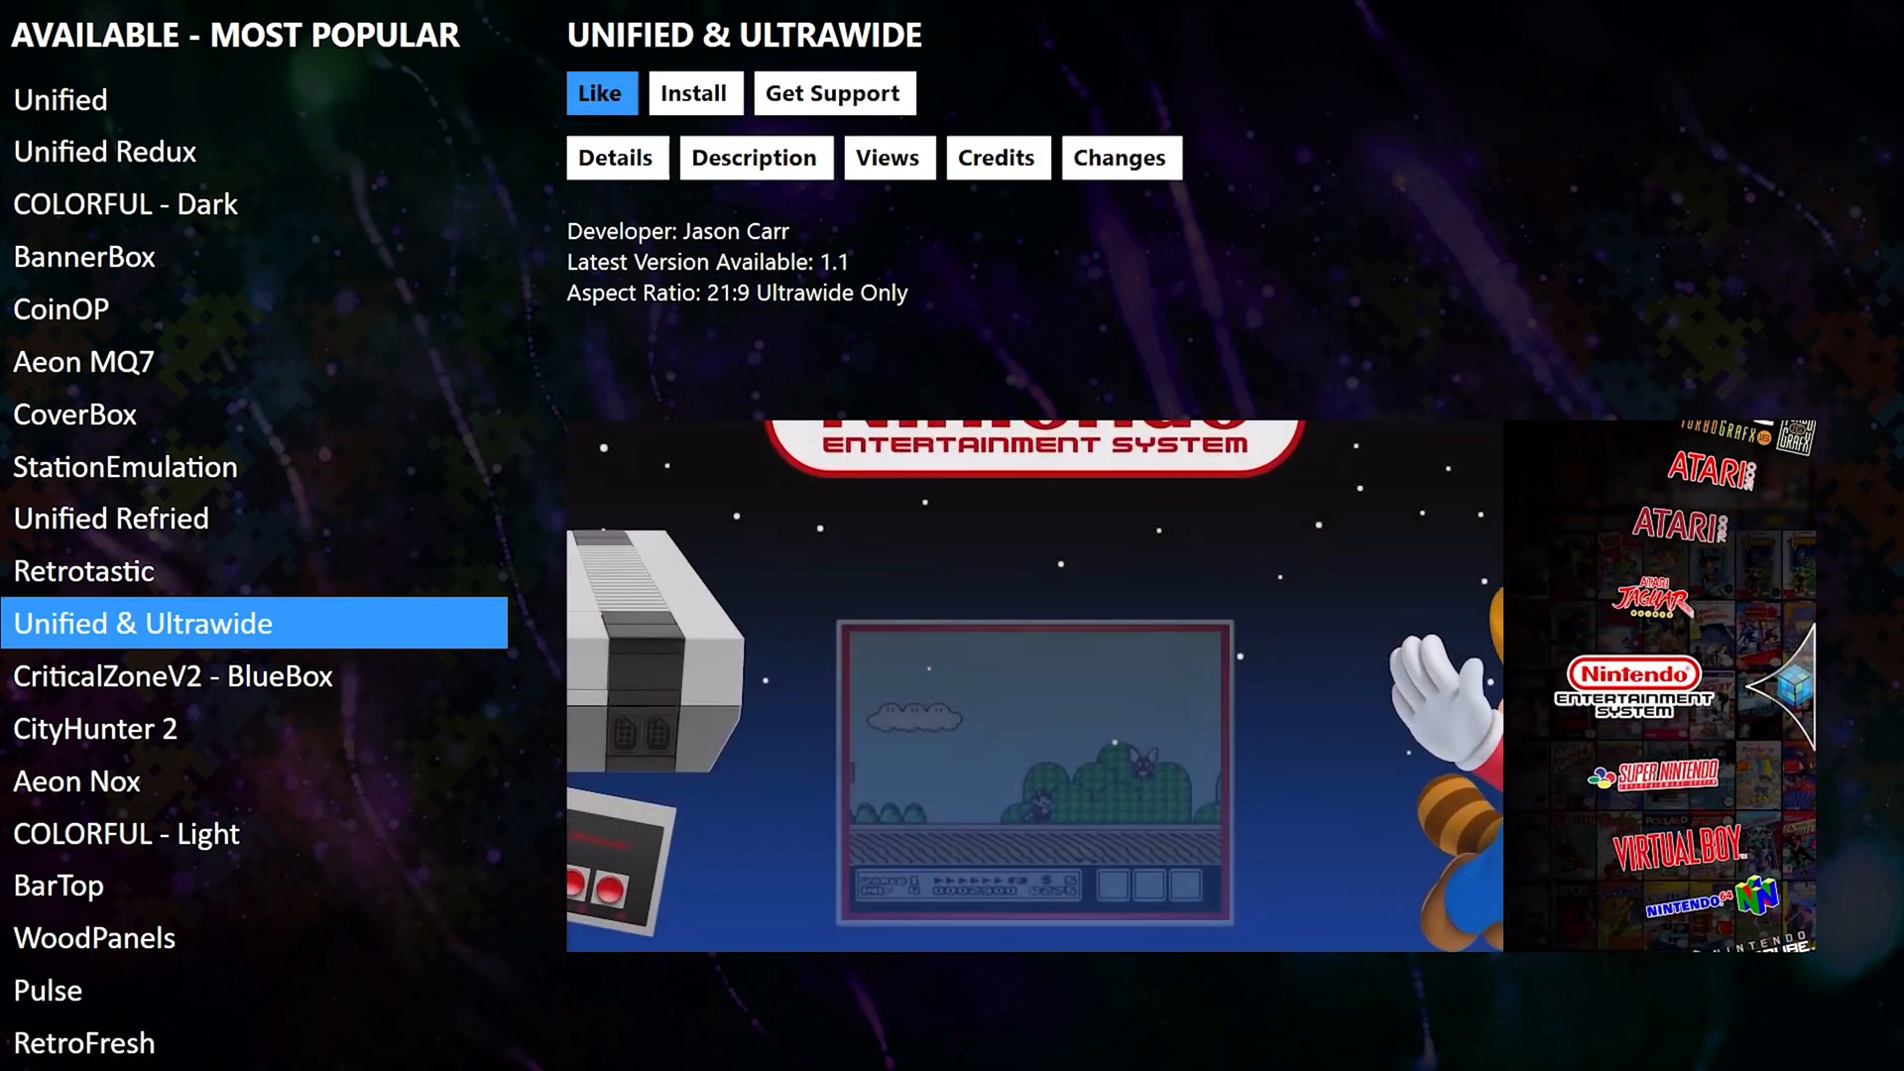
key("Right")
key("Return")
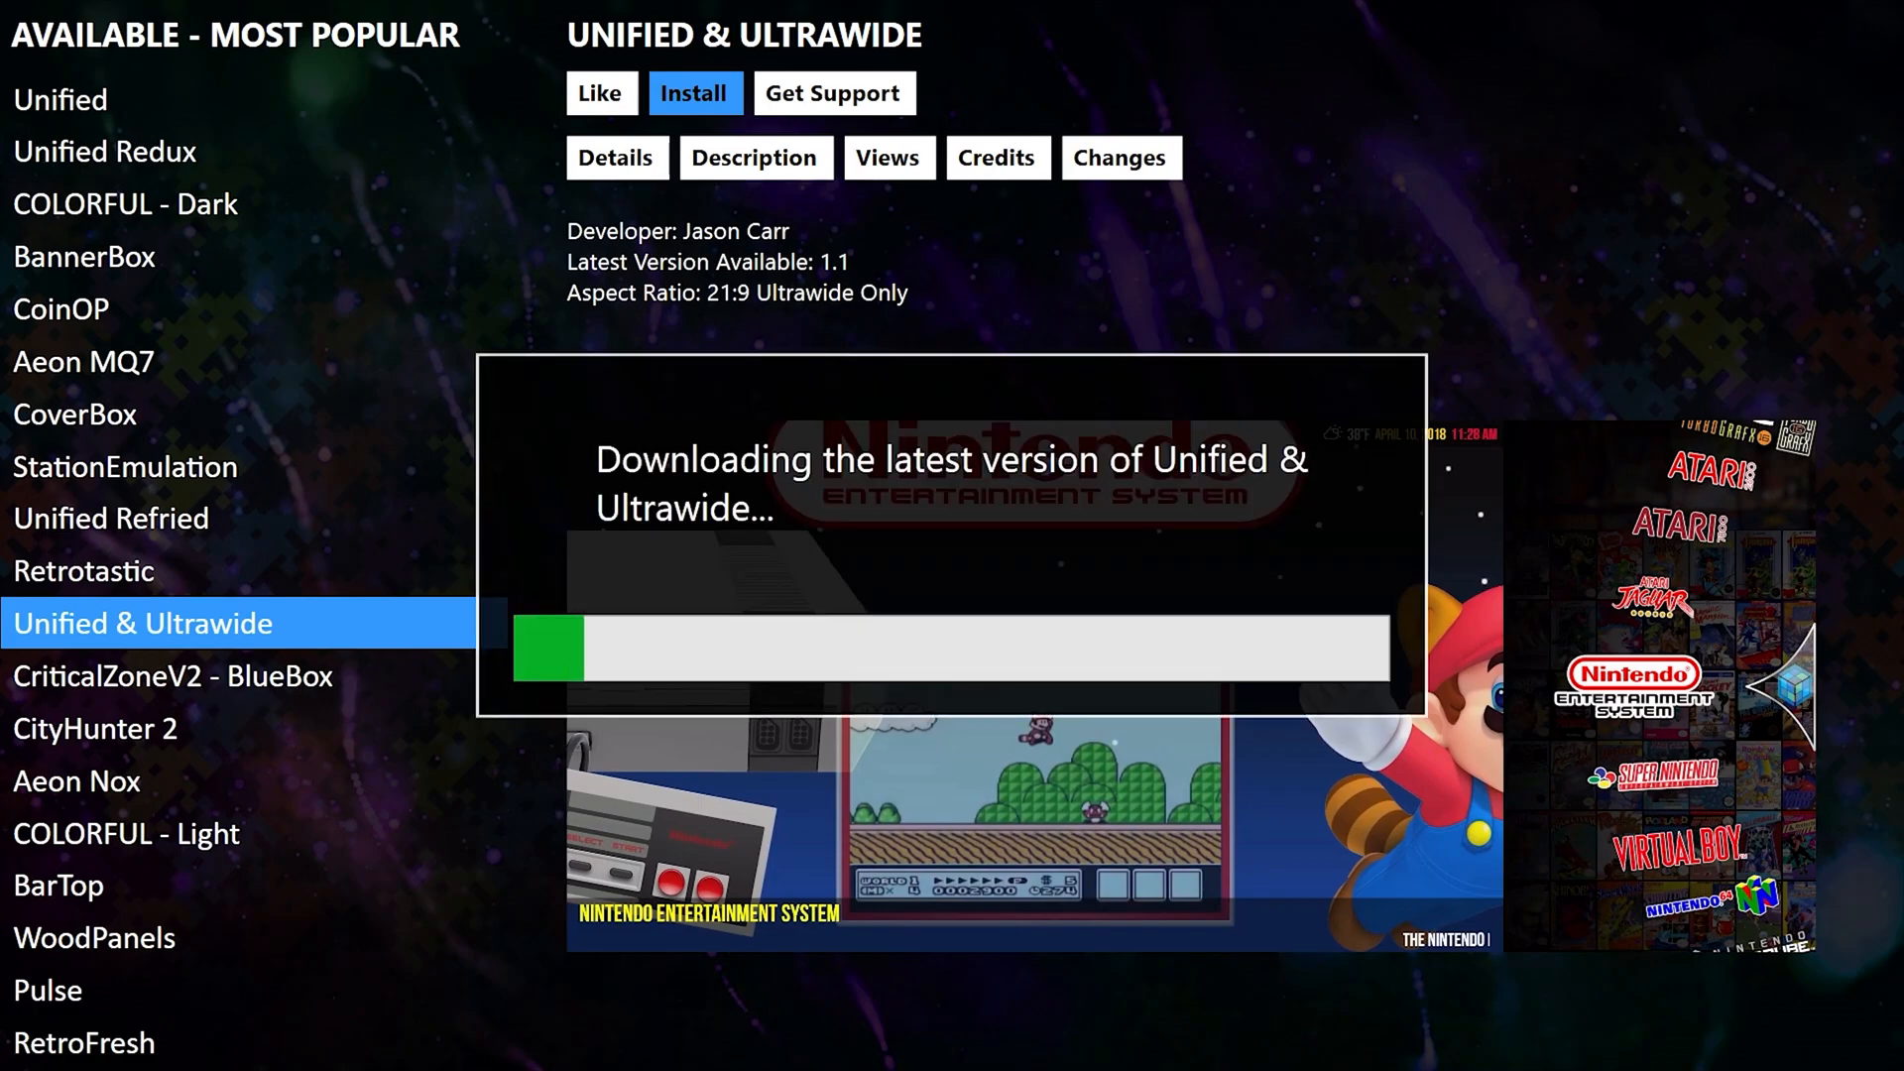
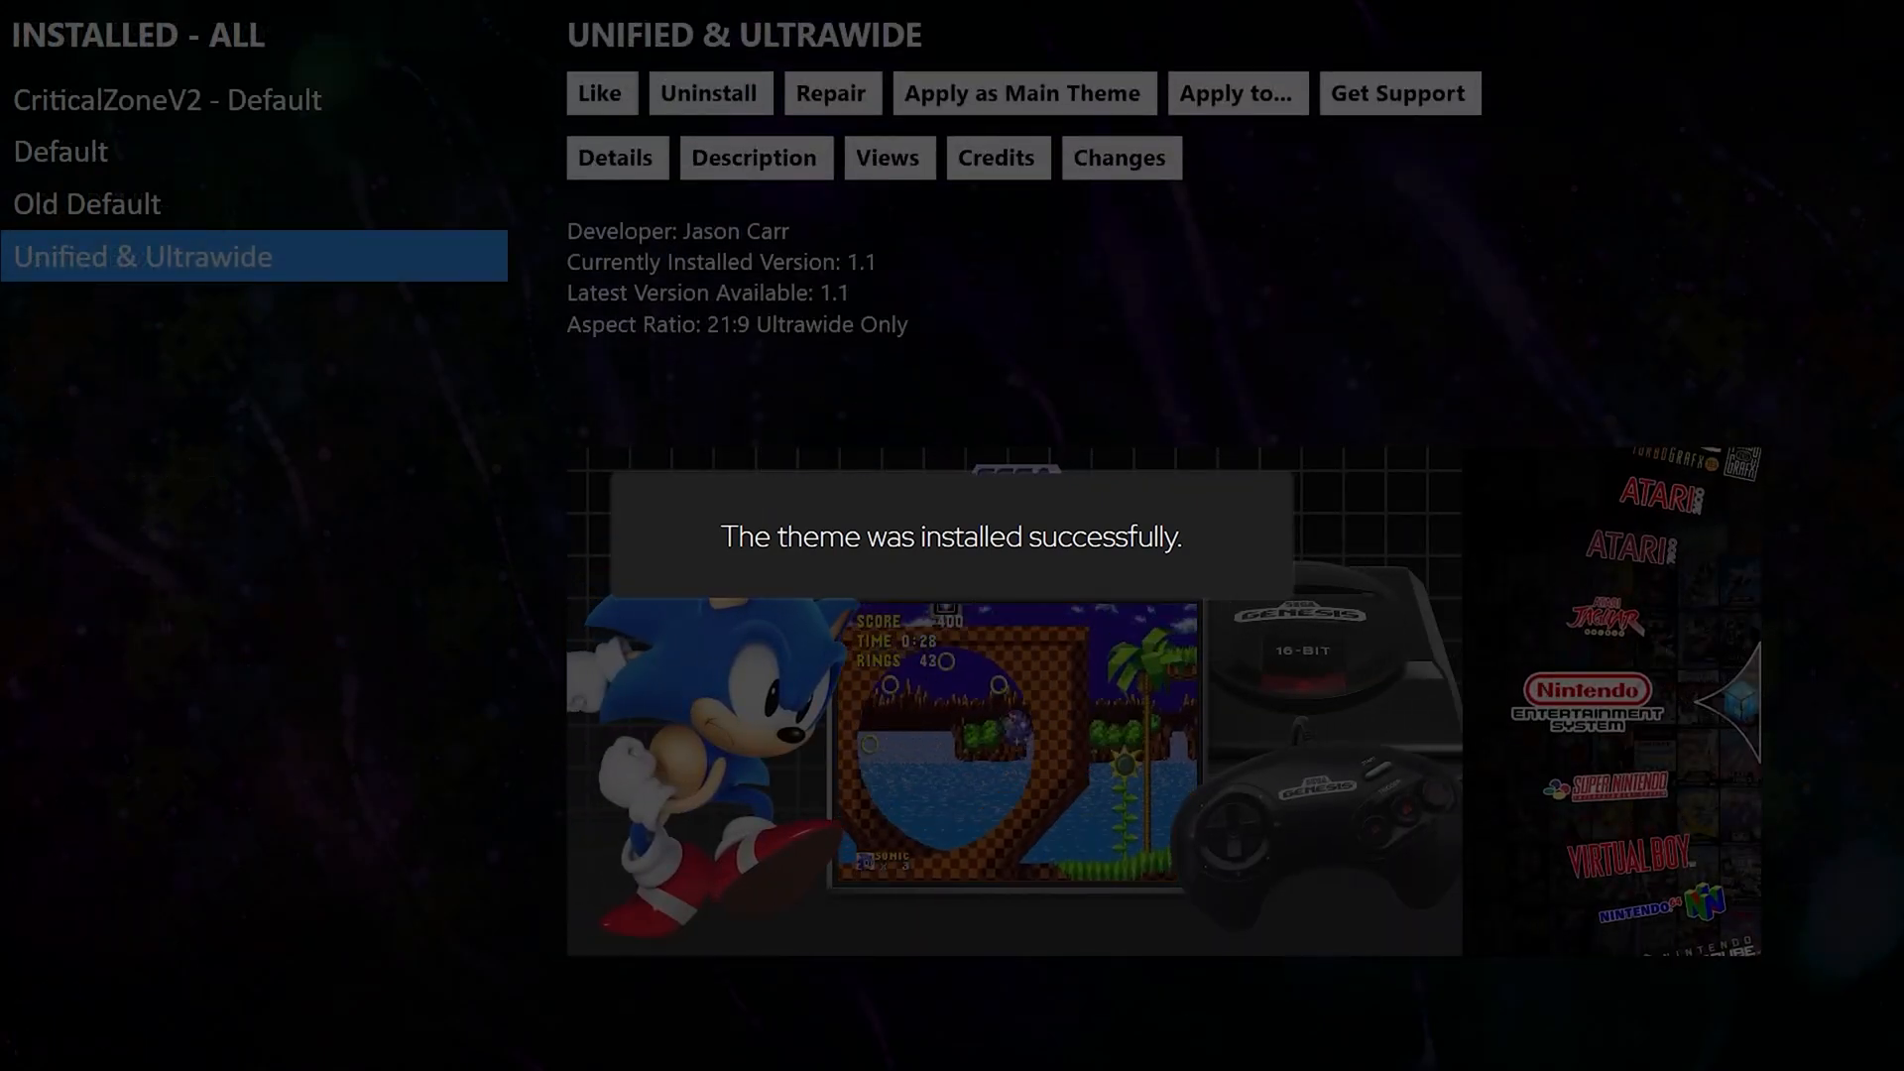
Apply Unified & Ultrawide as the main theme, resetting all platforms and playlists, then return to Themes.
key("Right")
key("Right")
key("Right")
key("Right")
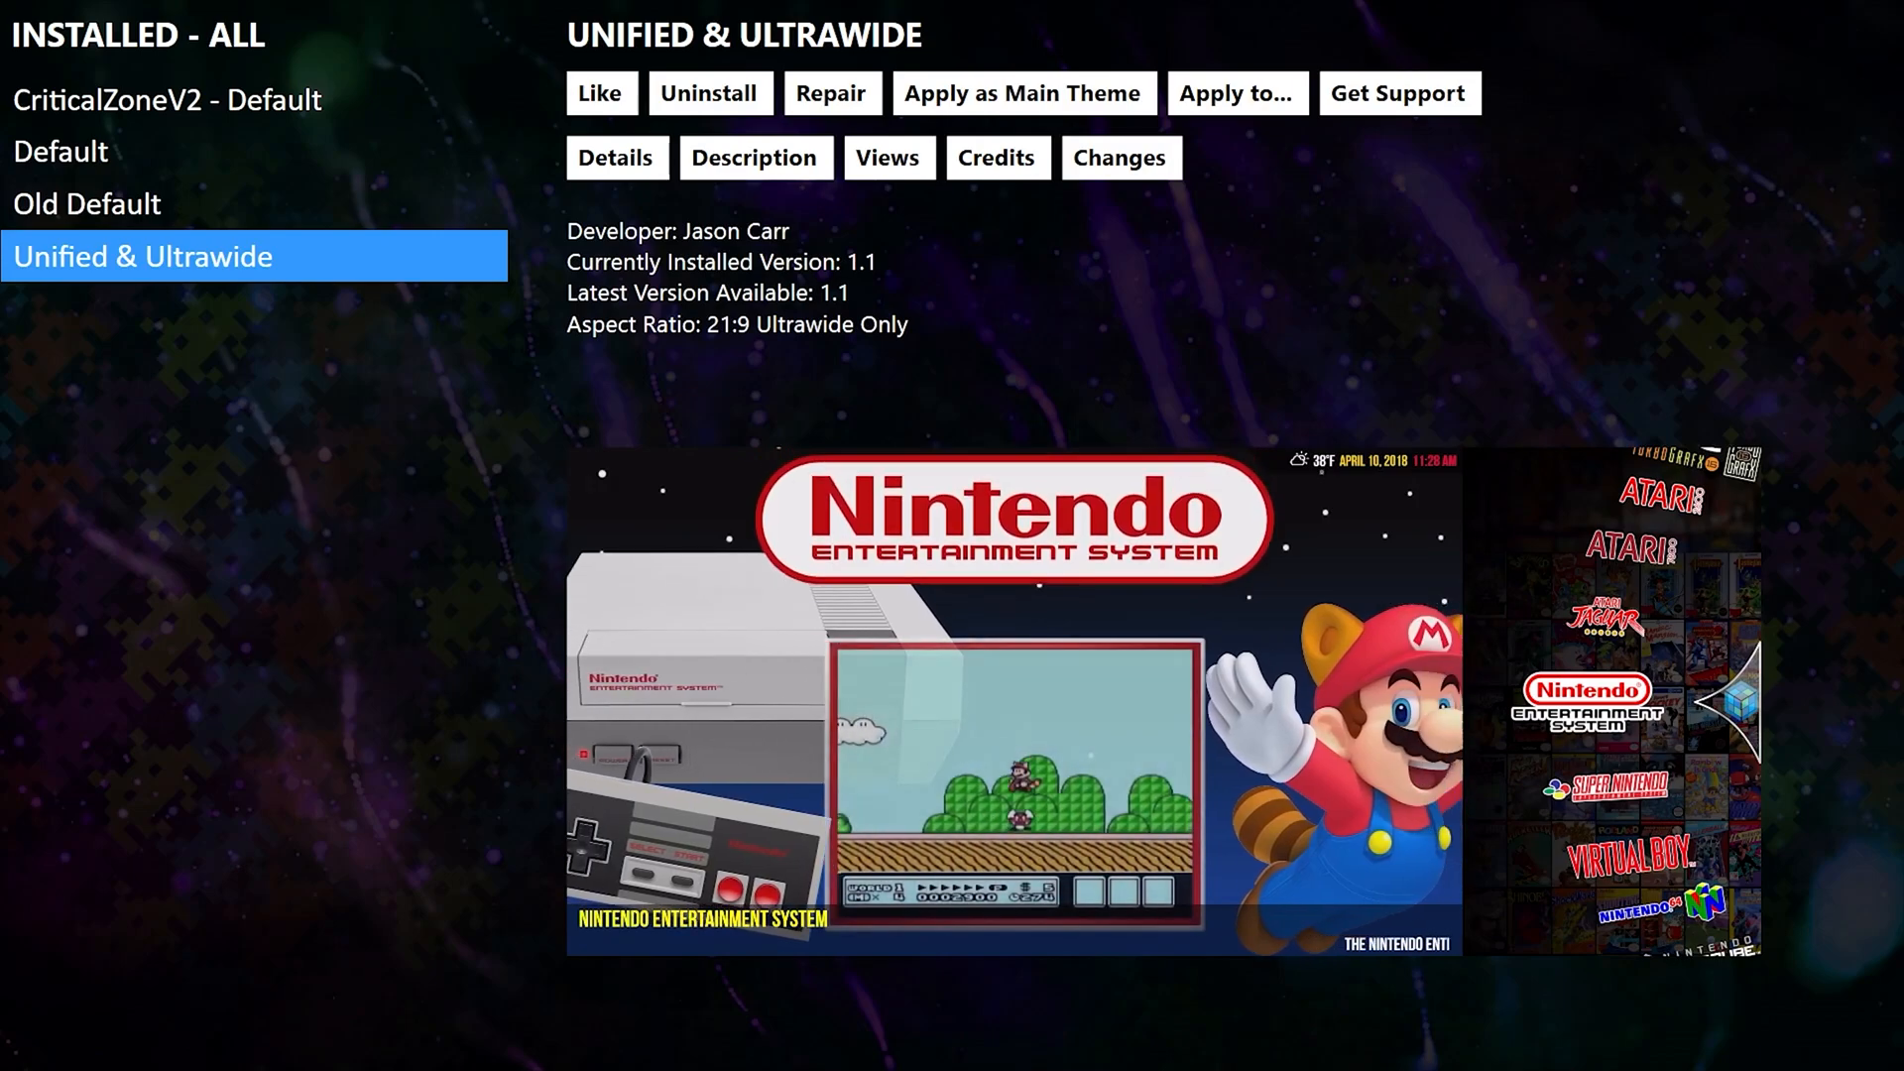
key("Return")
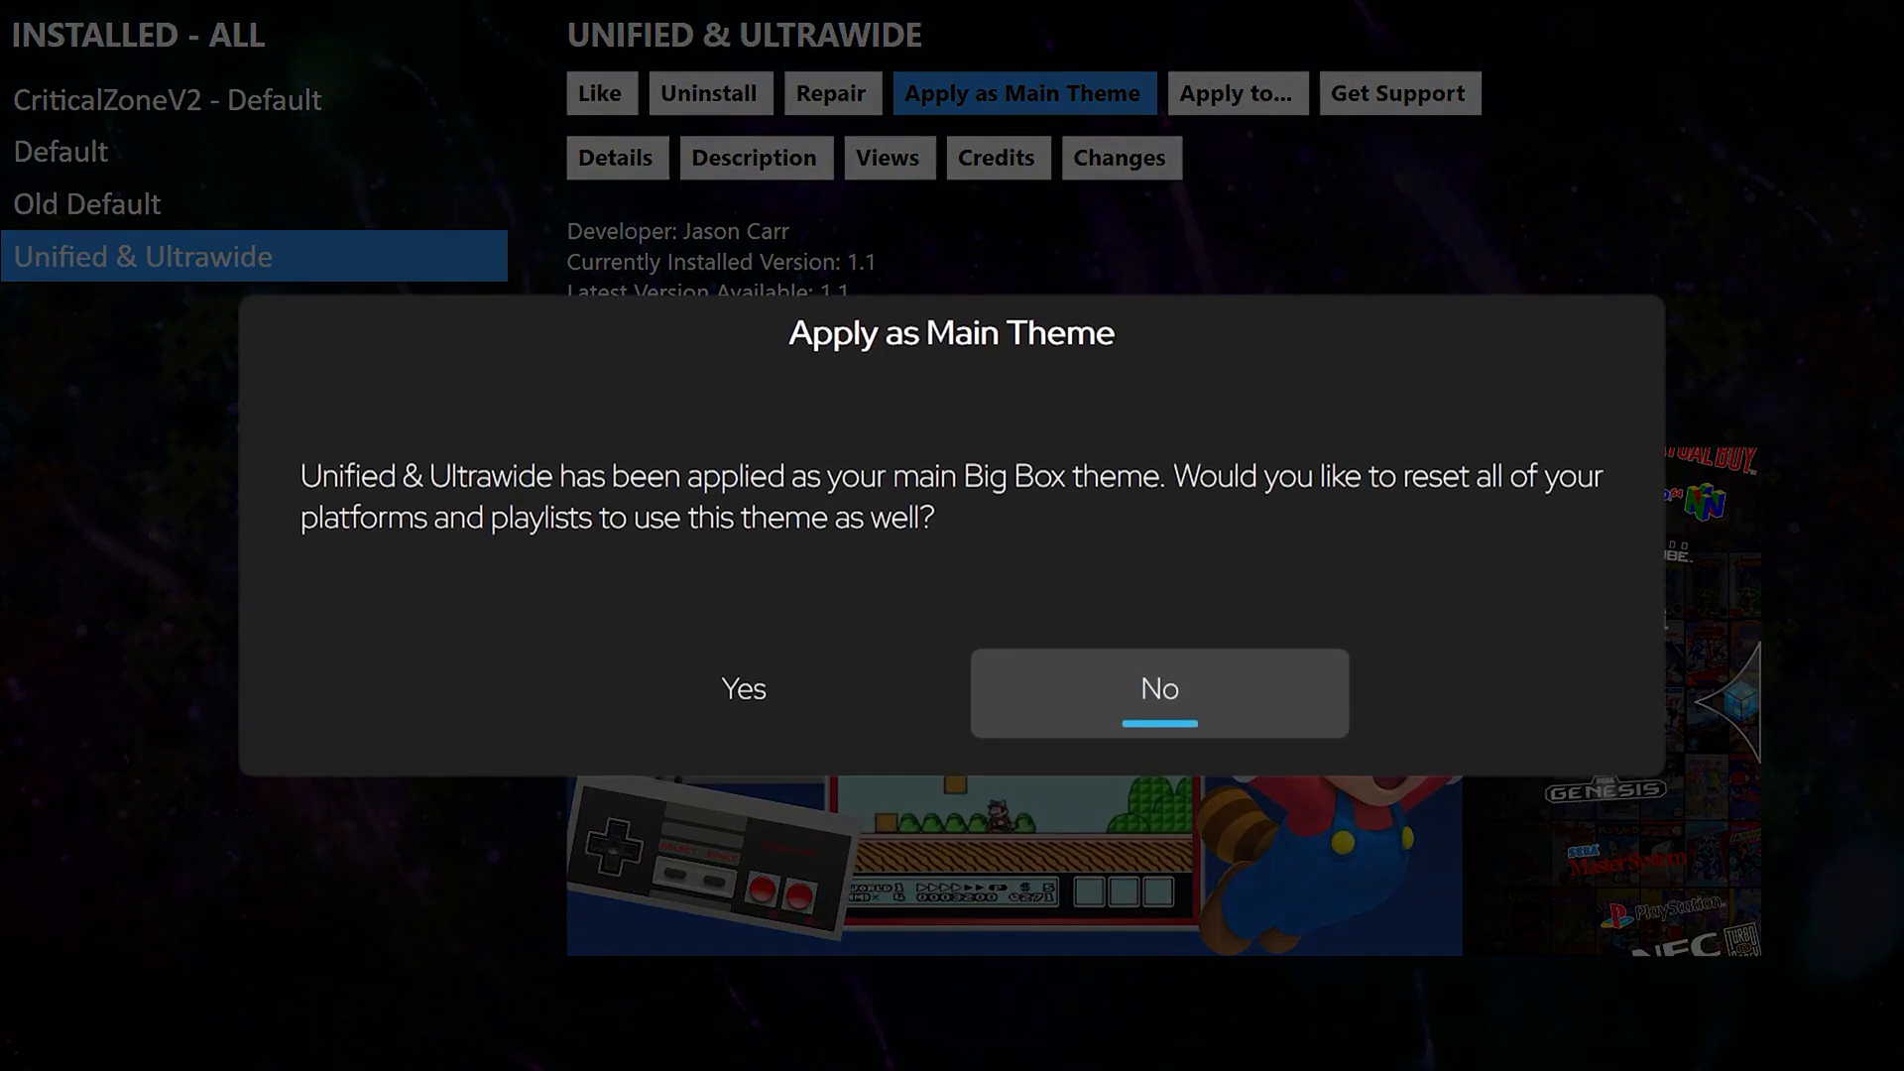
key("Left")
key("Return")
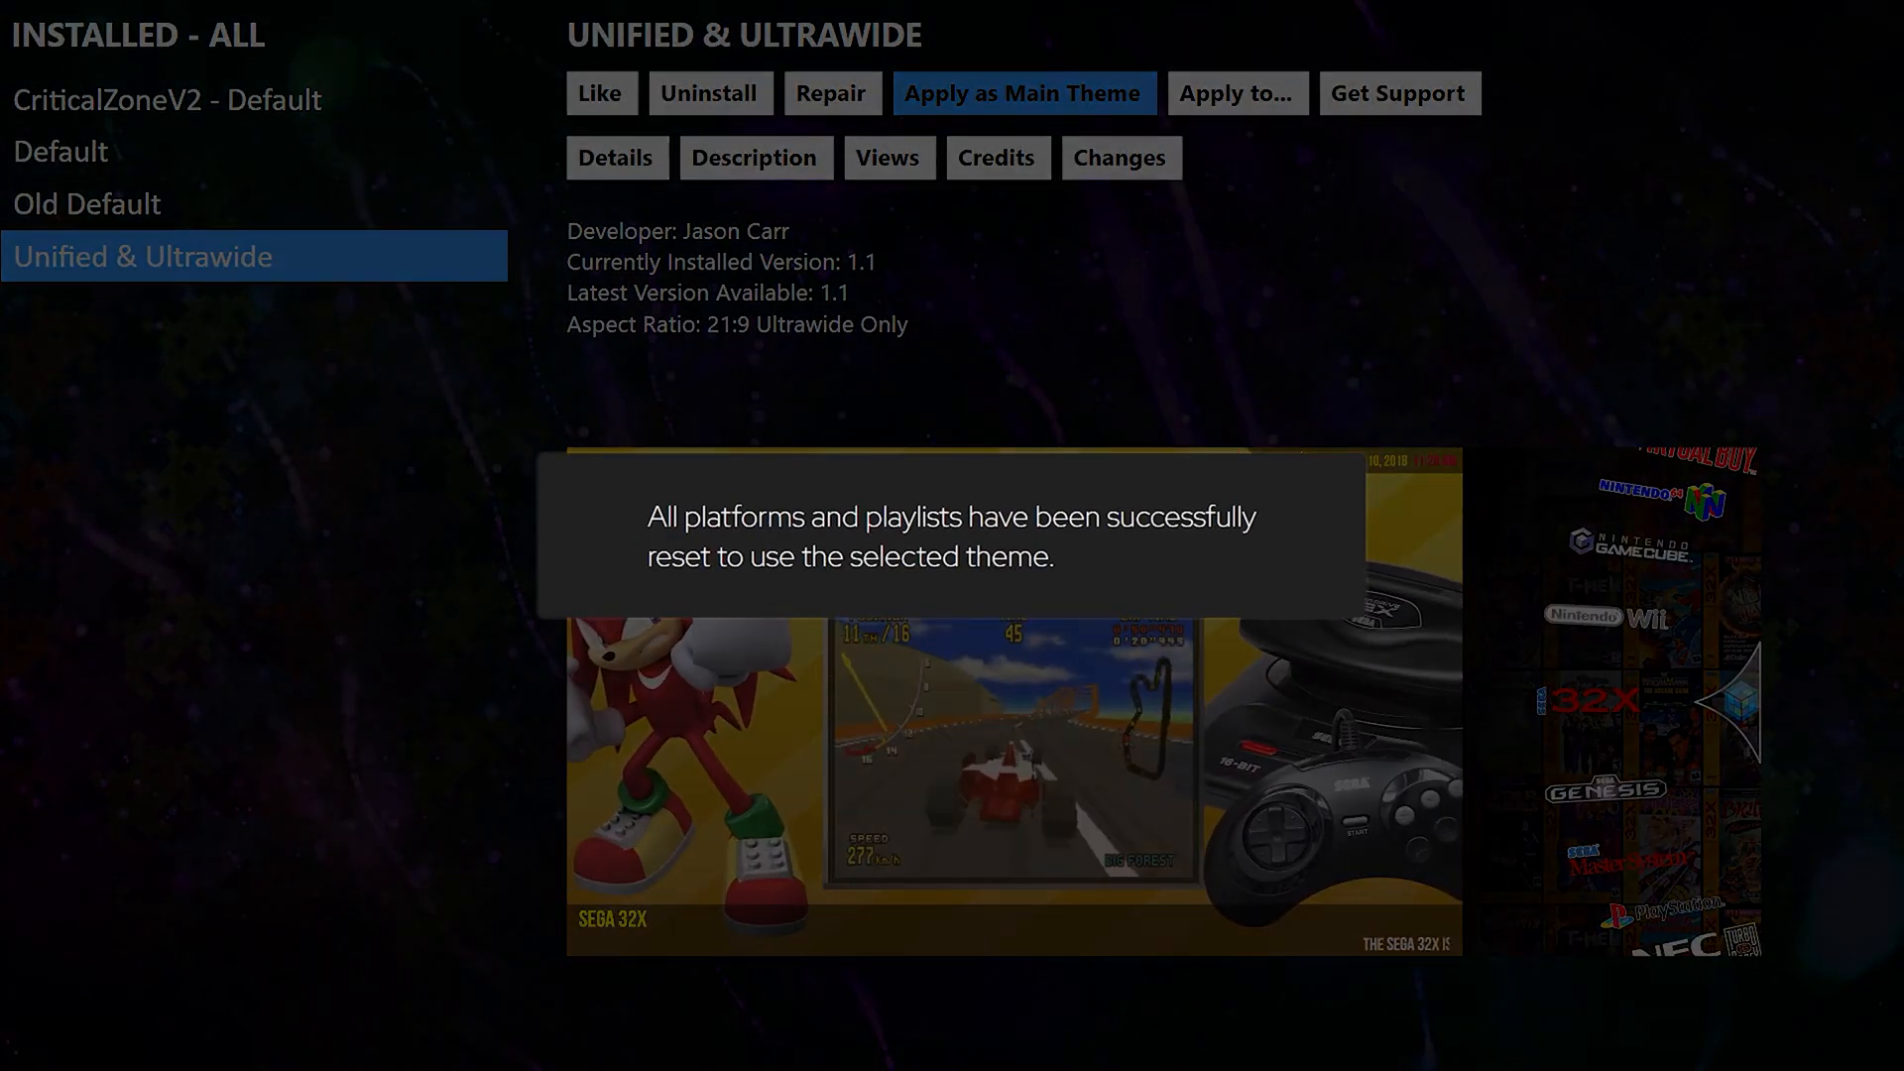
key("Return")
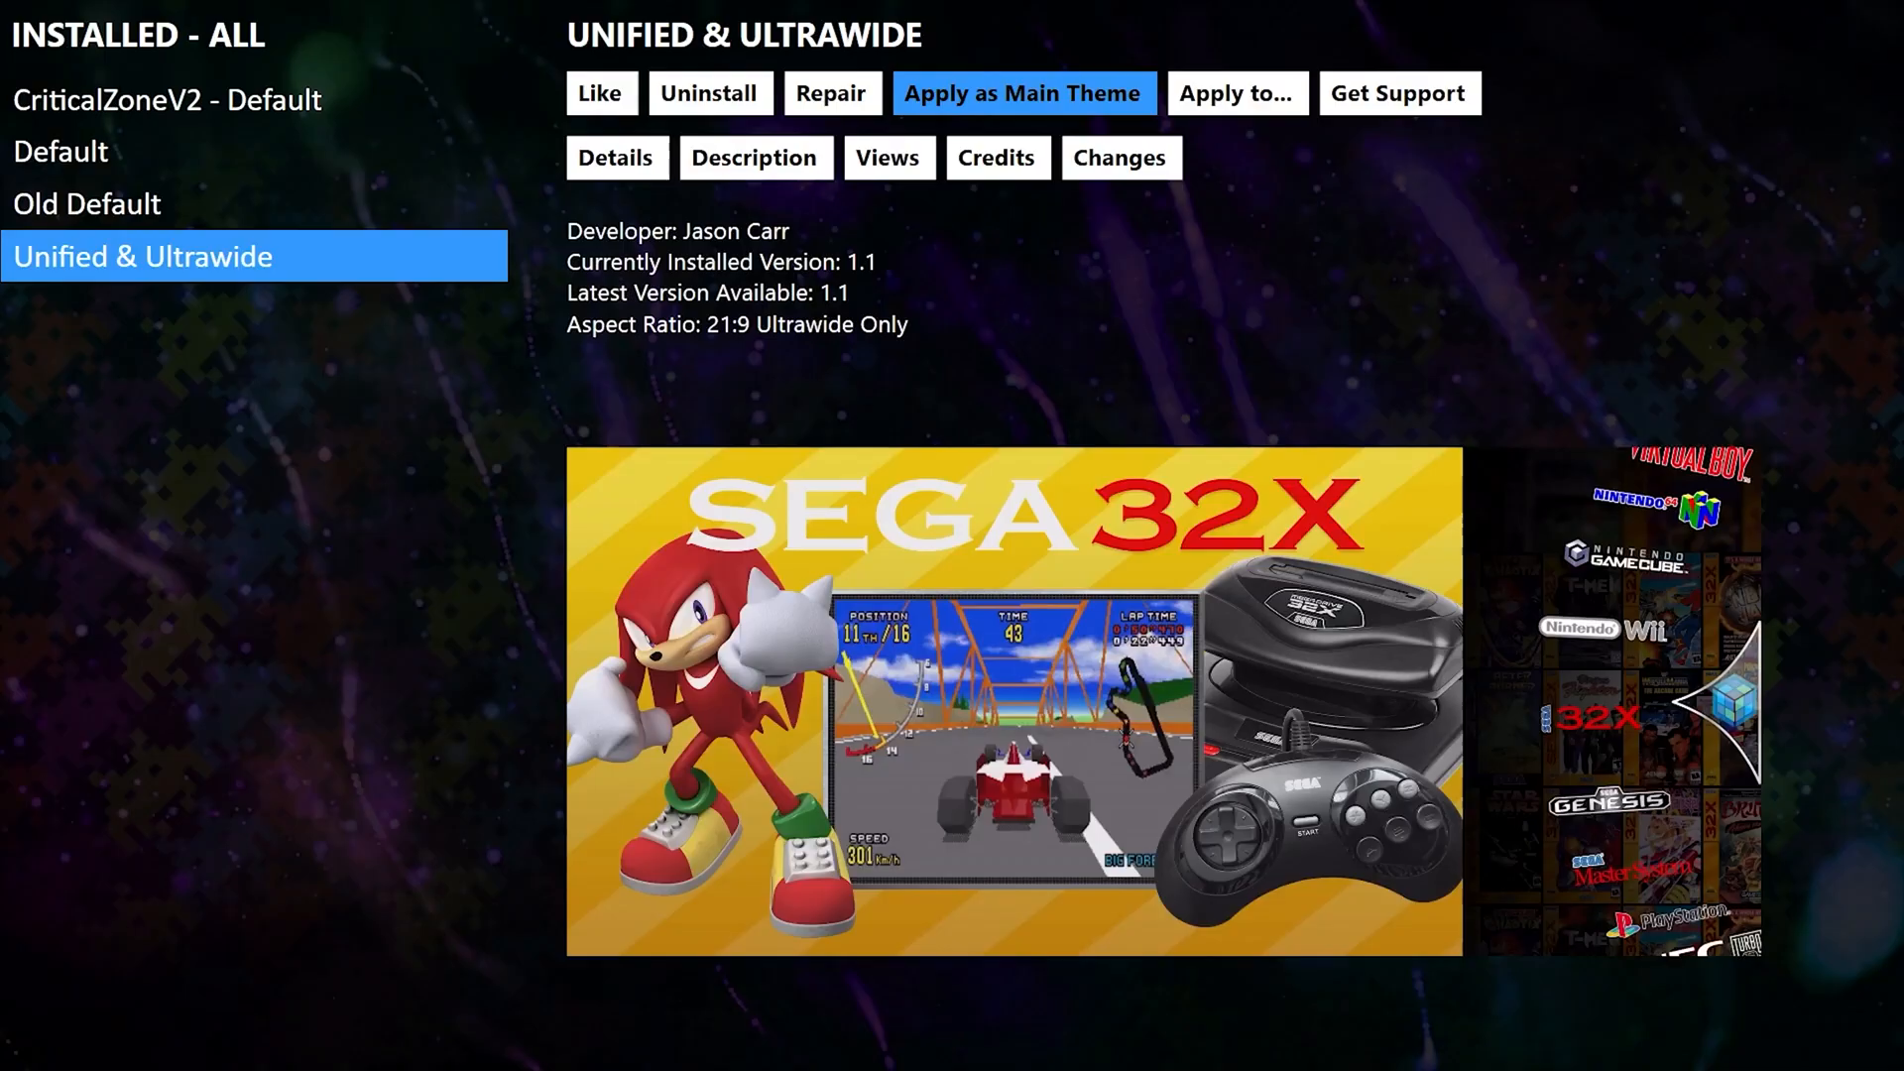
key("Escape")
key("Escape")
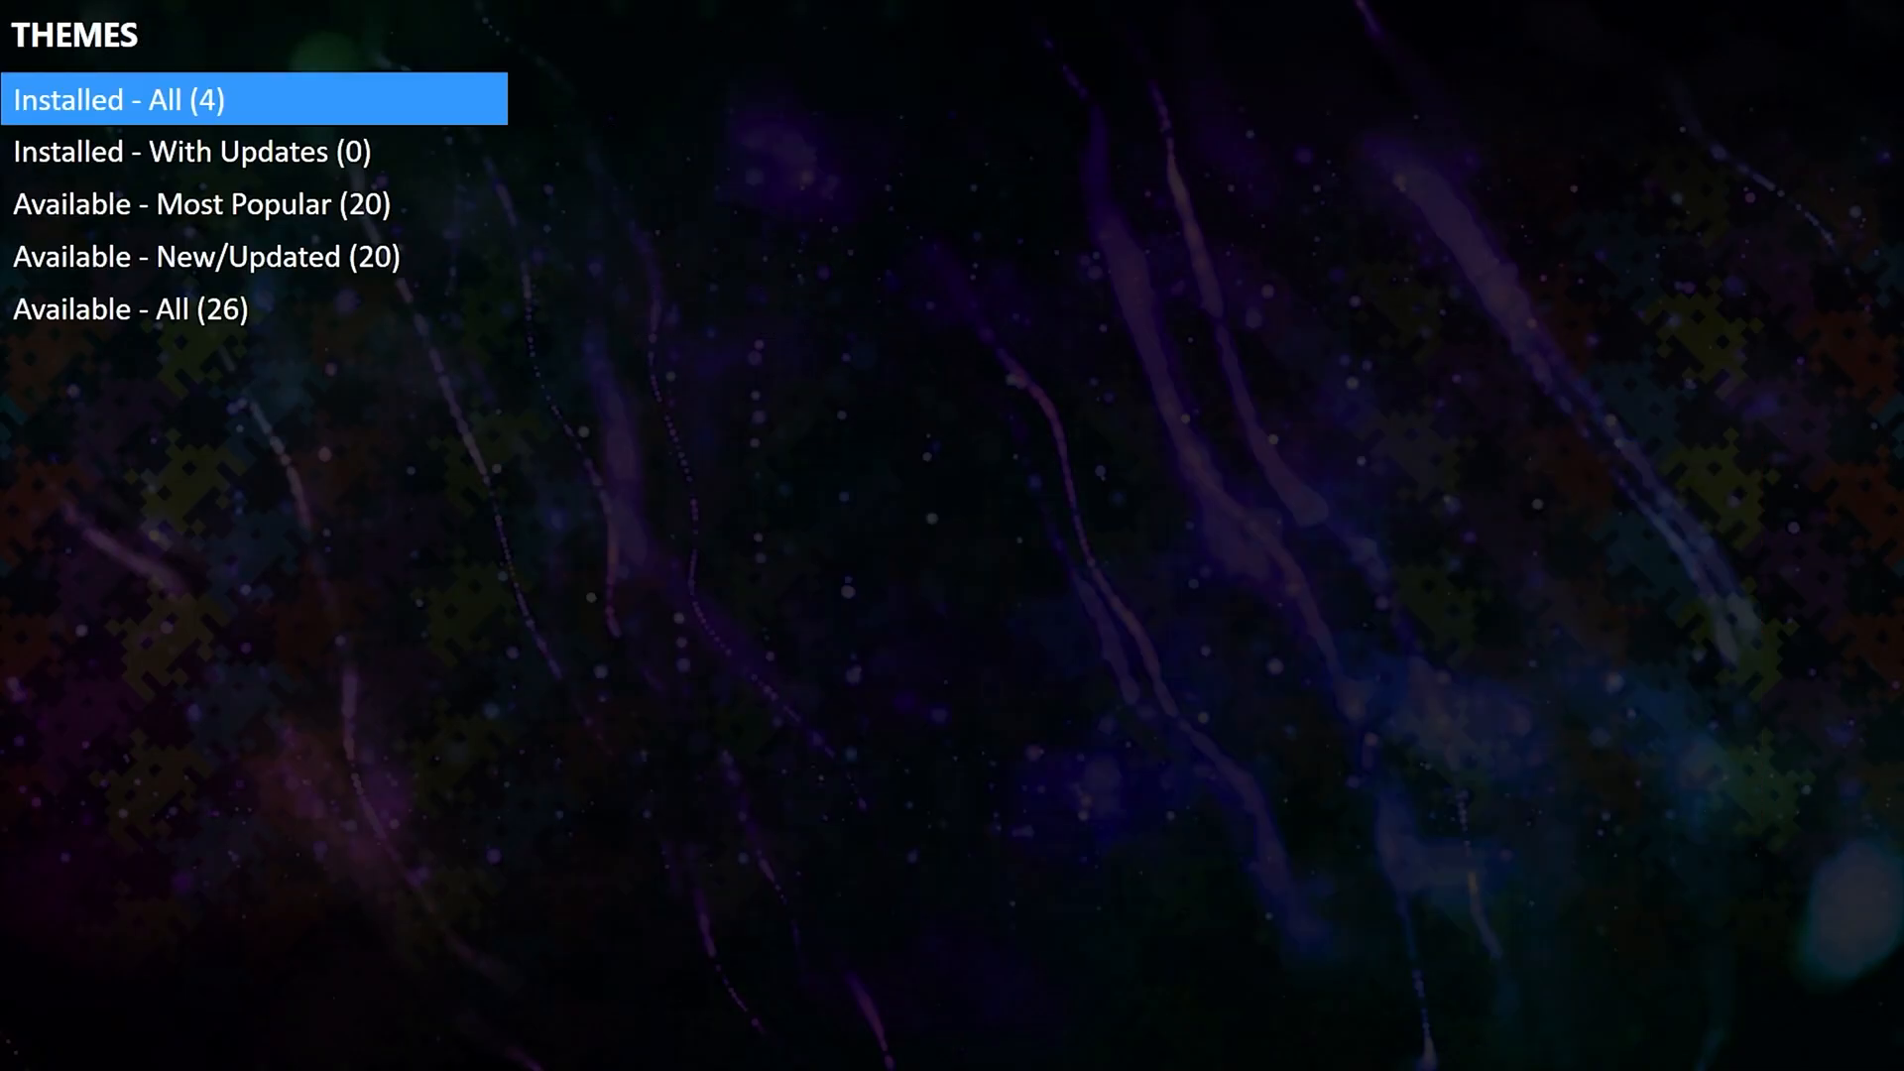
key("Escape")
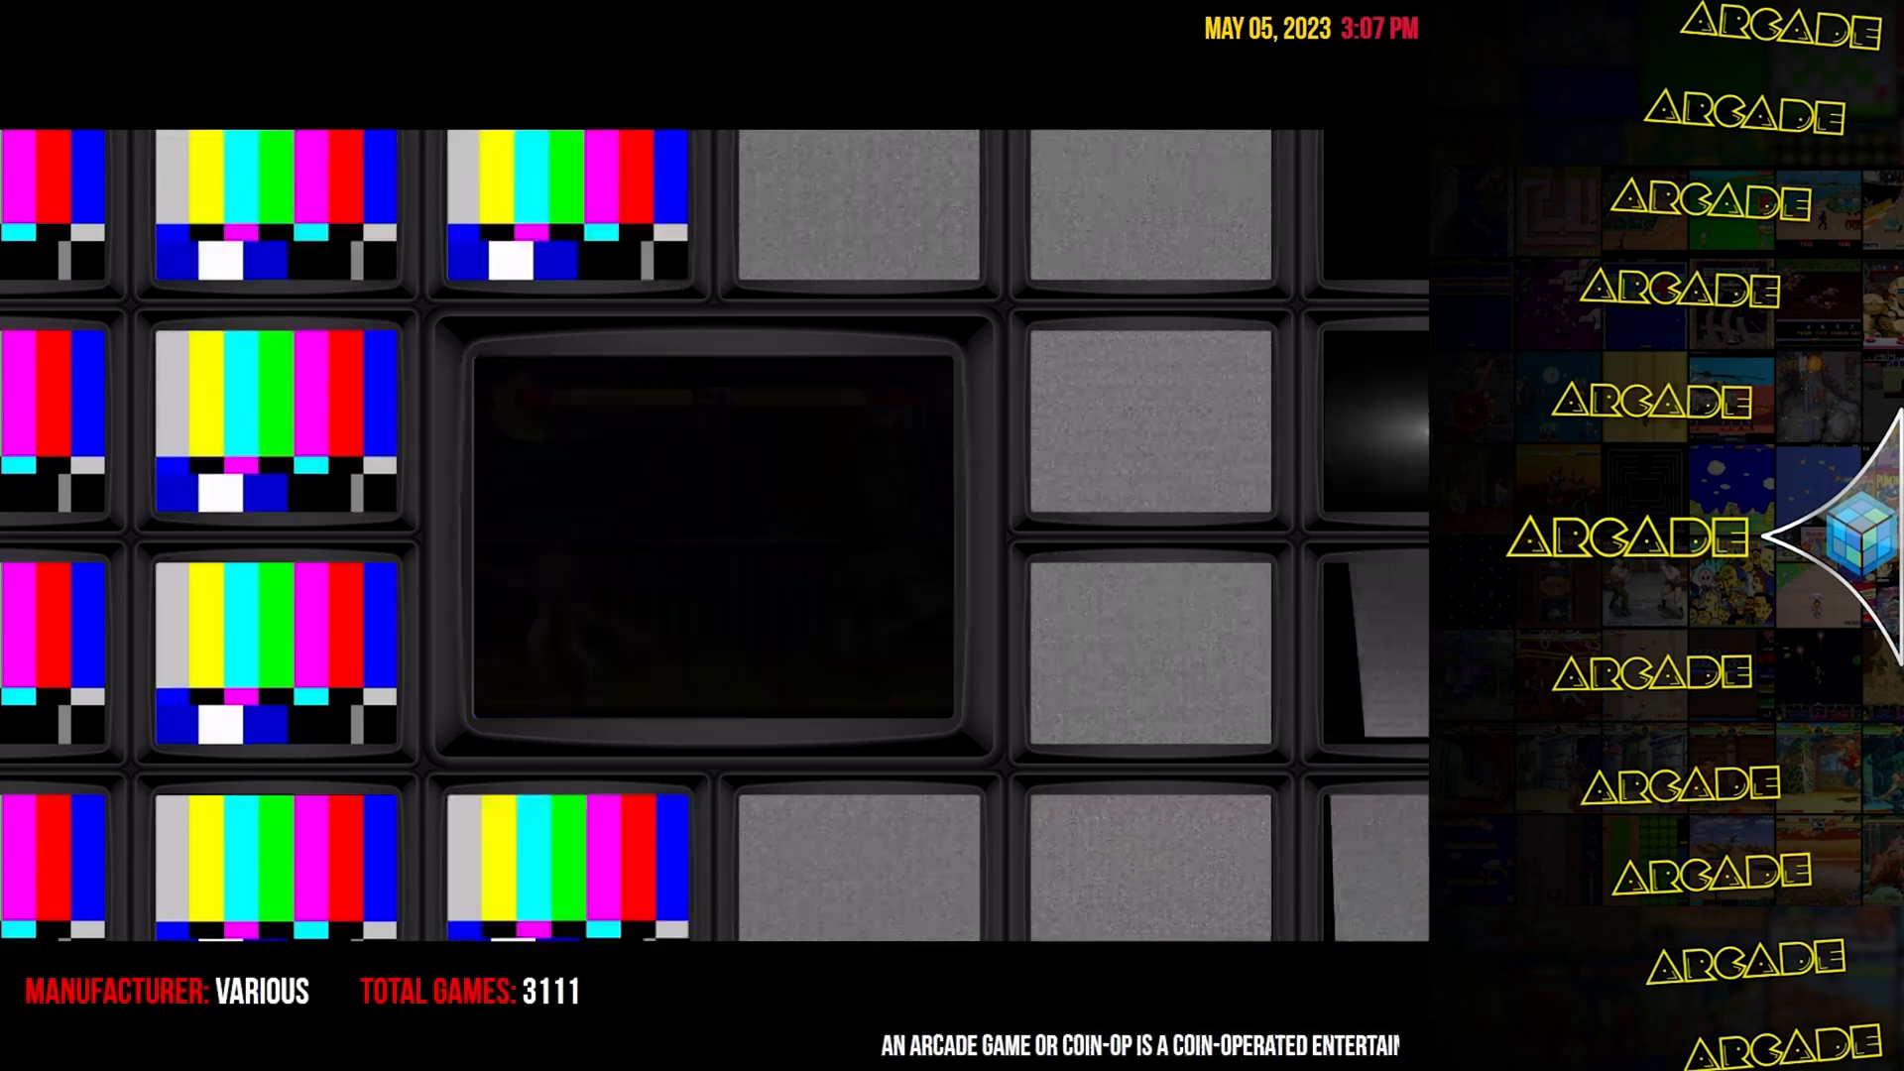
Enter the Arcade platform and scroll past PAC-MAN PLUS, PAC-MANIA and Paca Paca Passion.
key("Return")
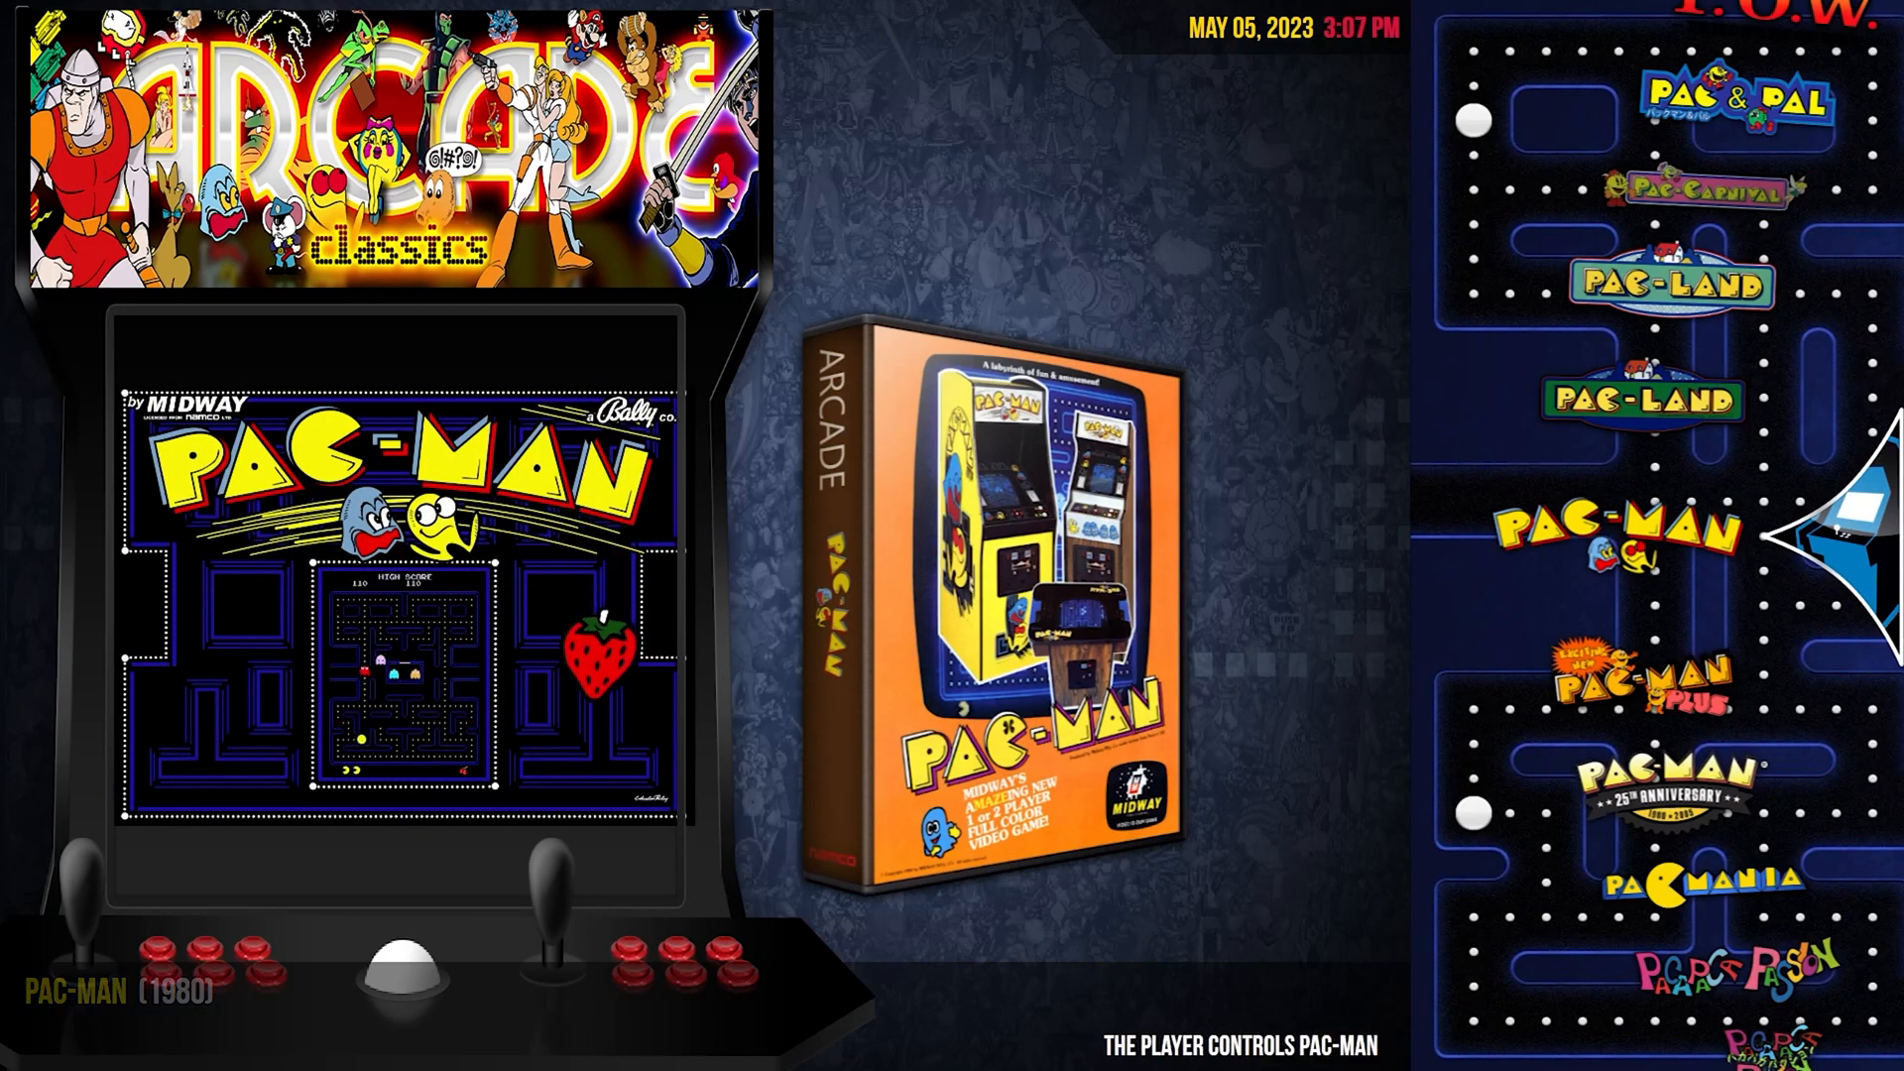
key("Down")
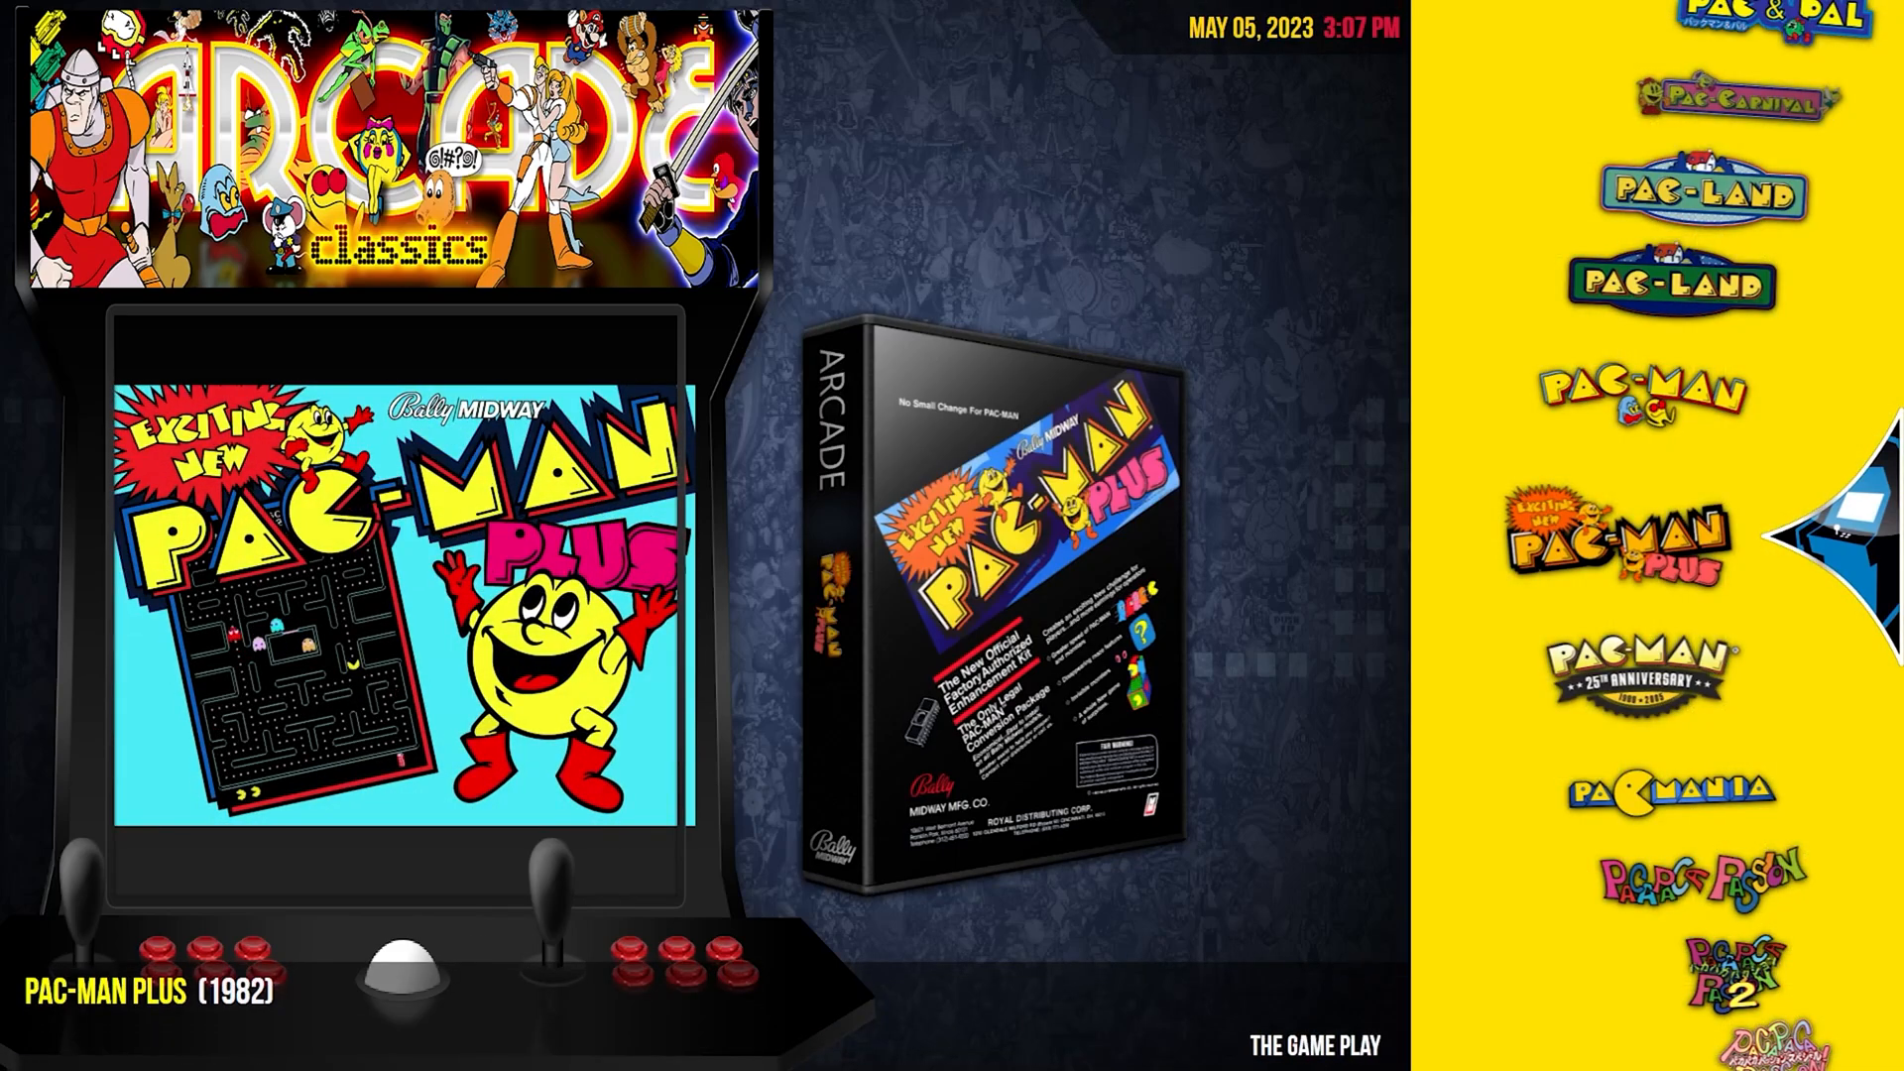
key("Down")
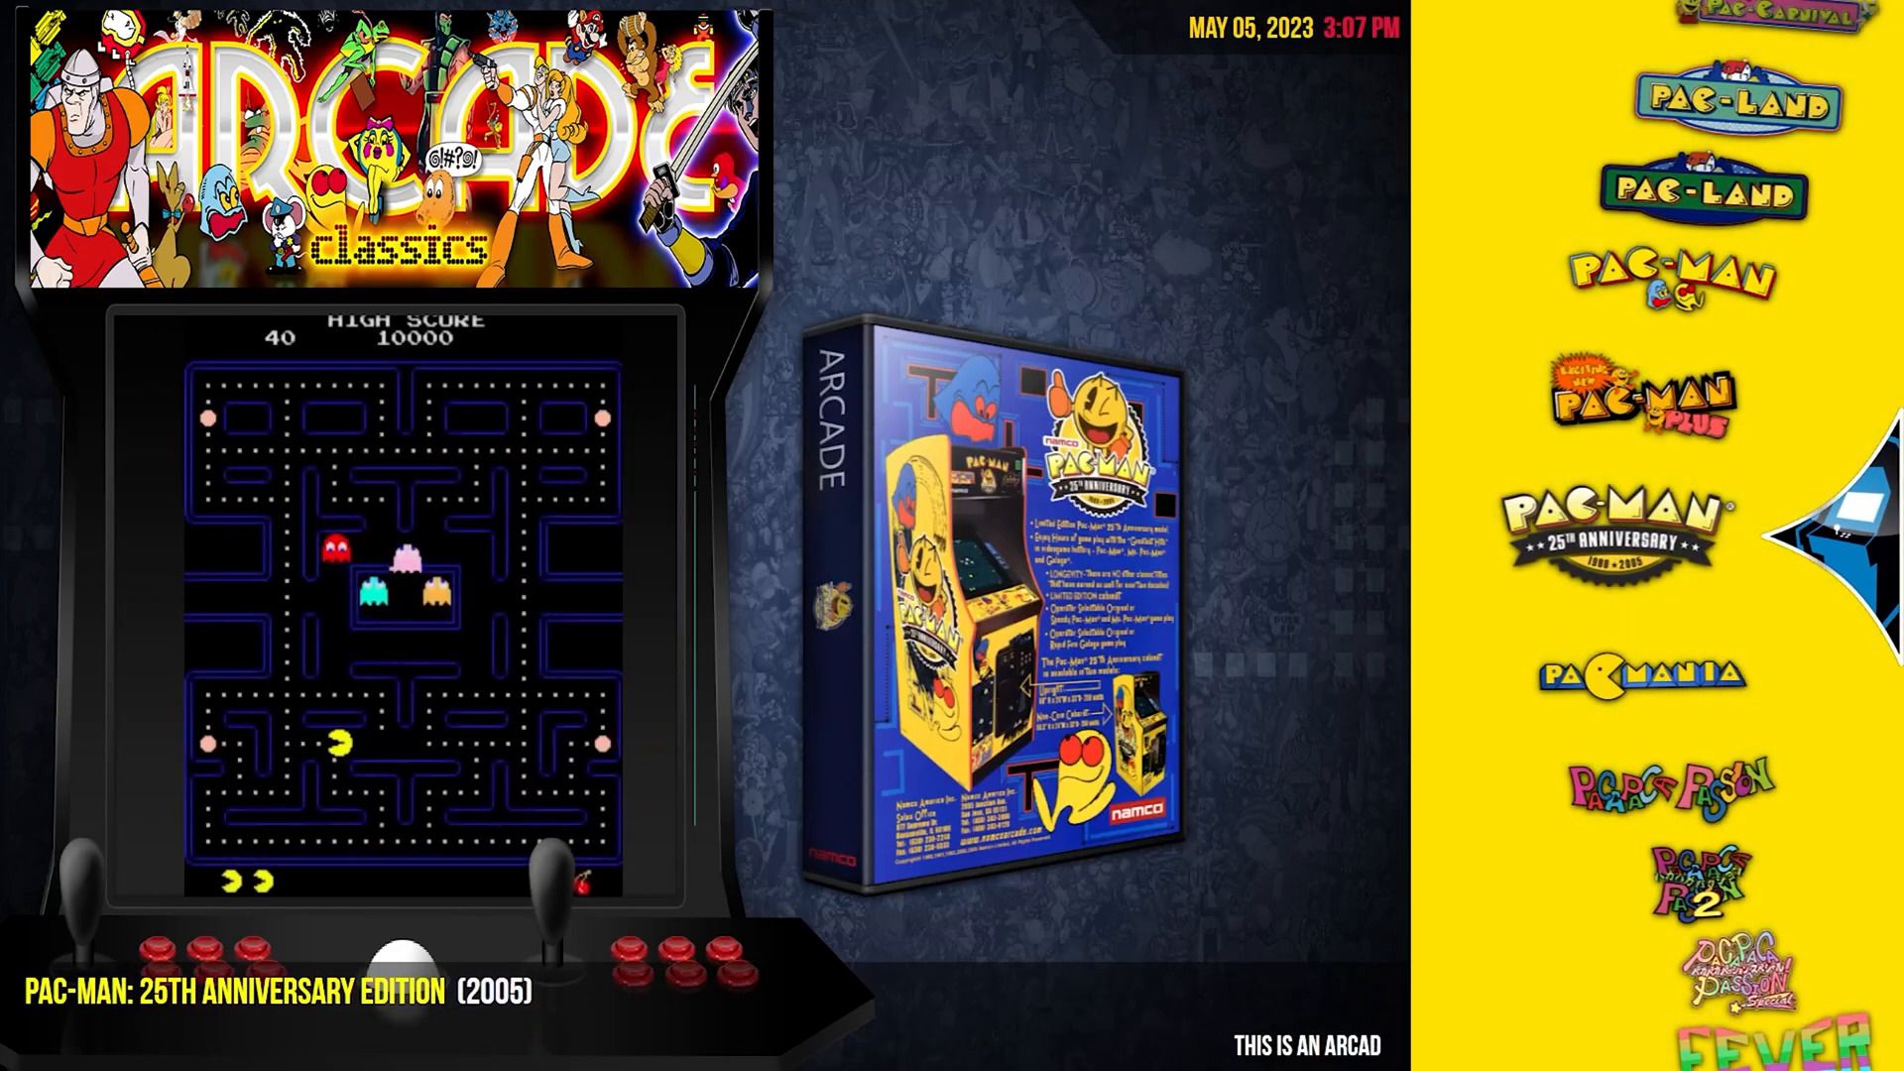
key("Down")
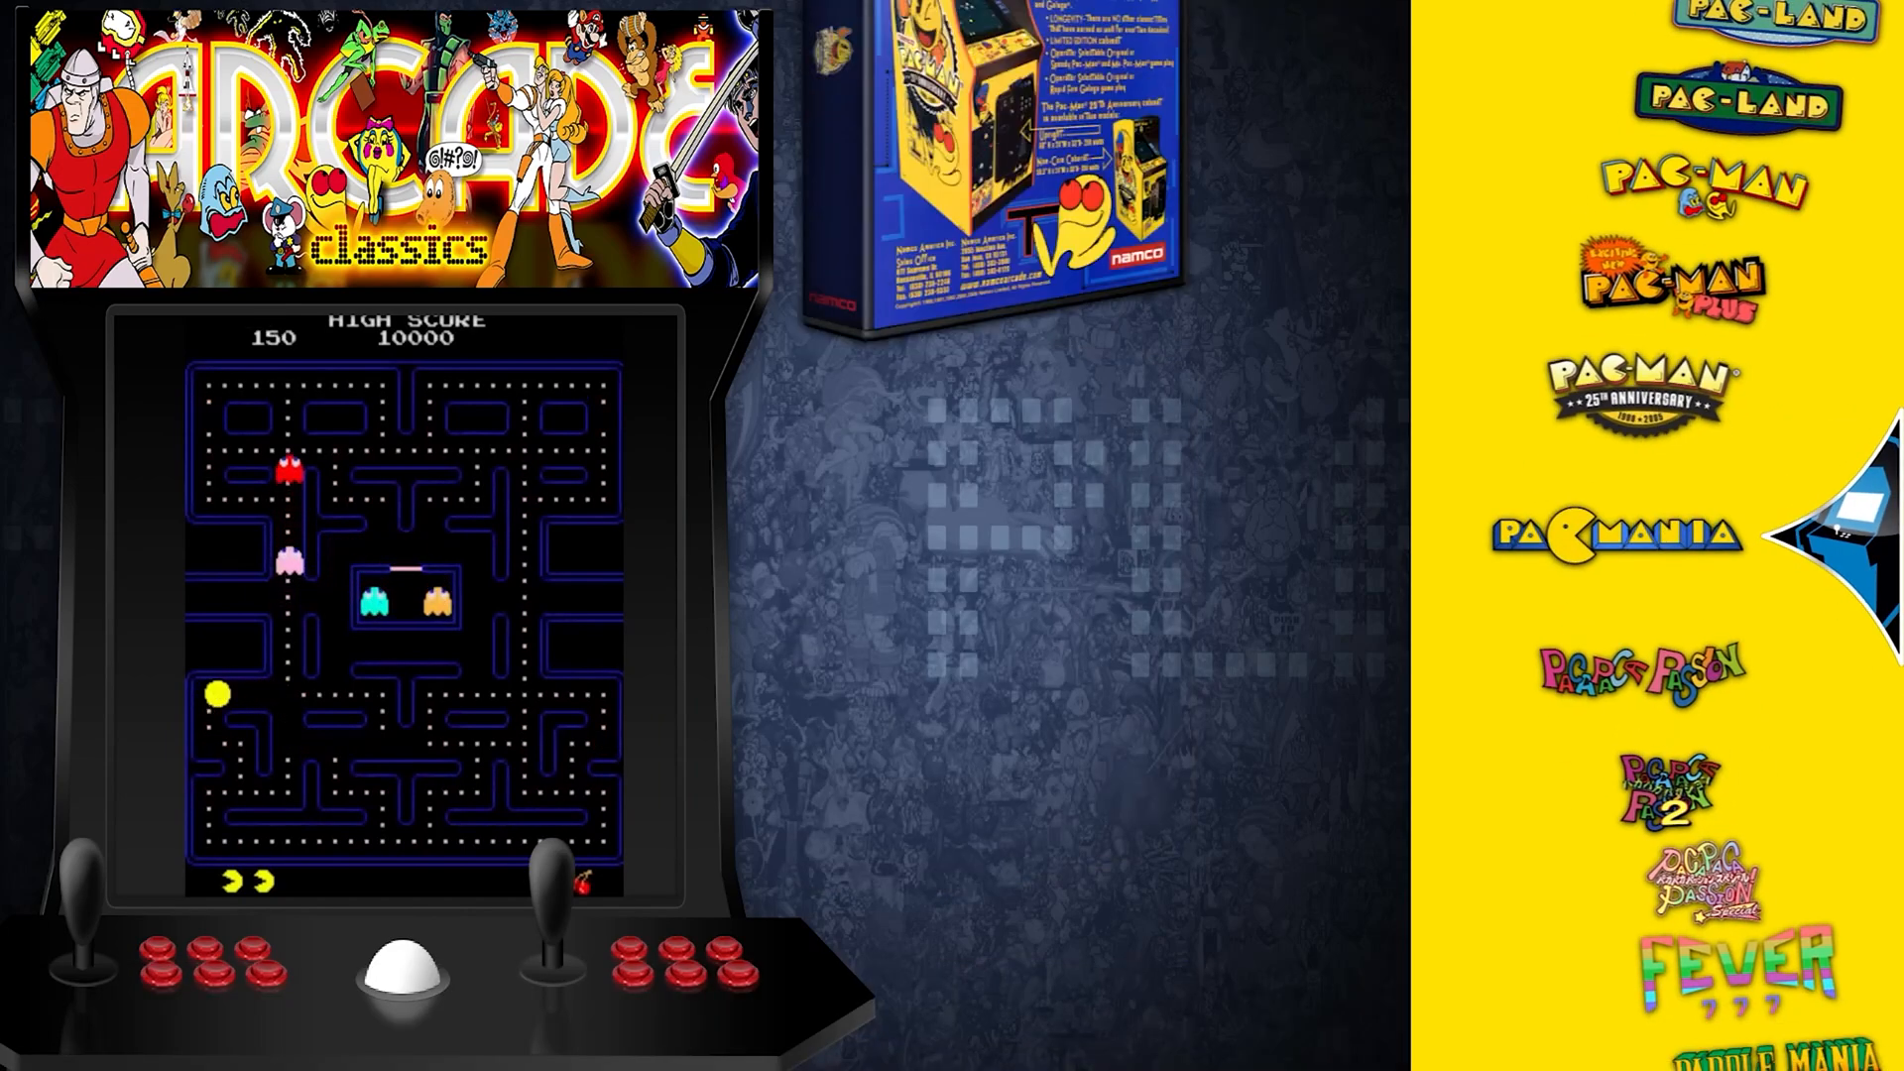
key("Down")
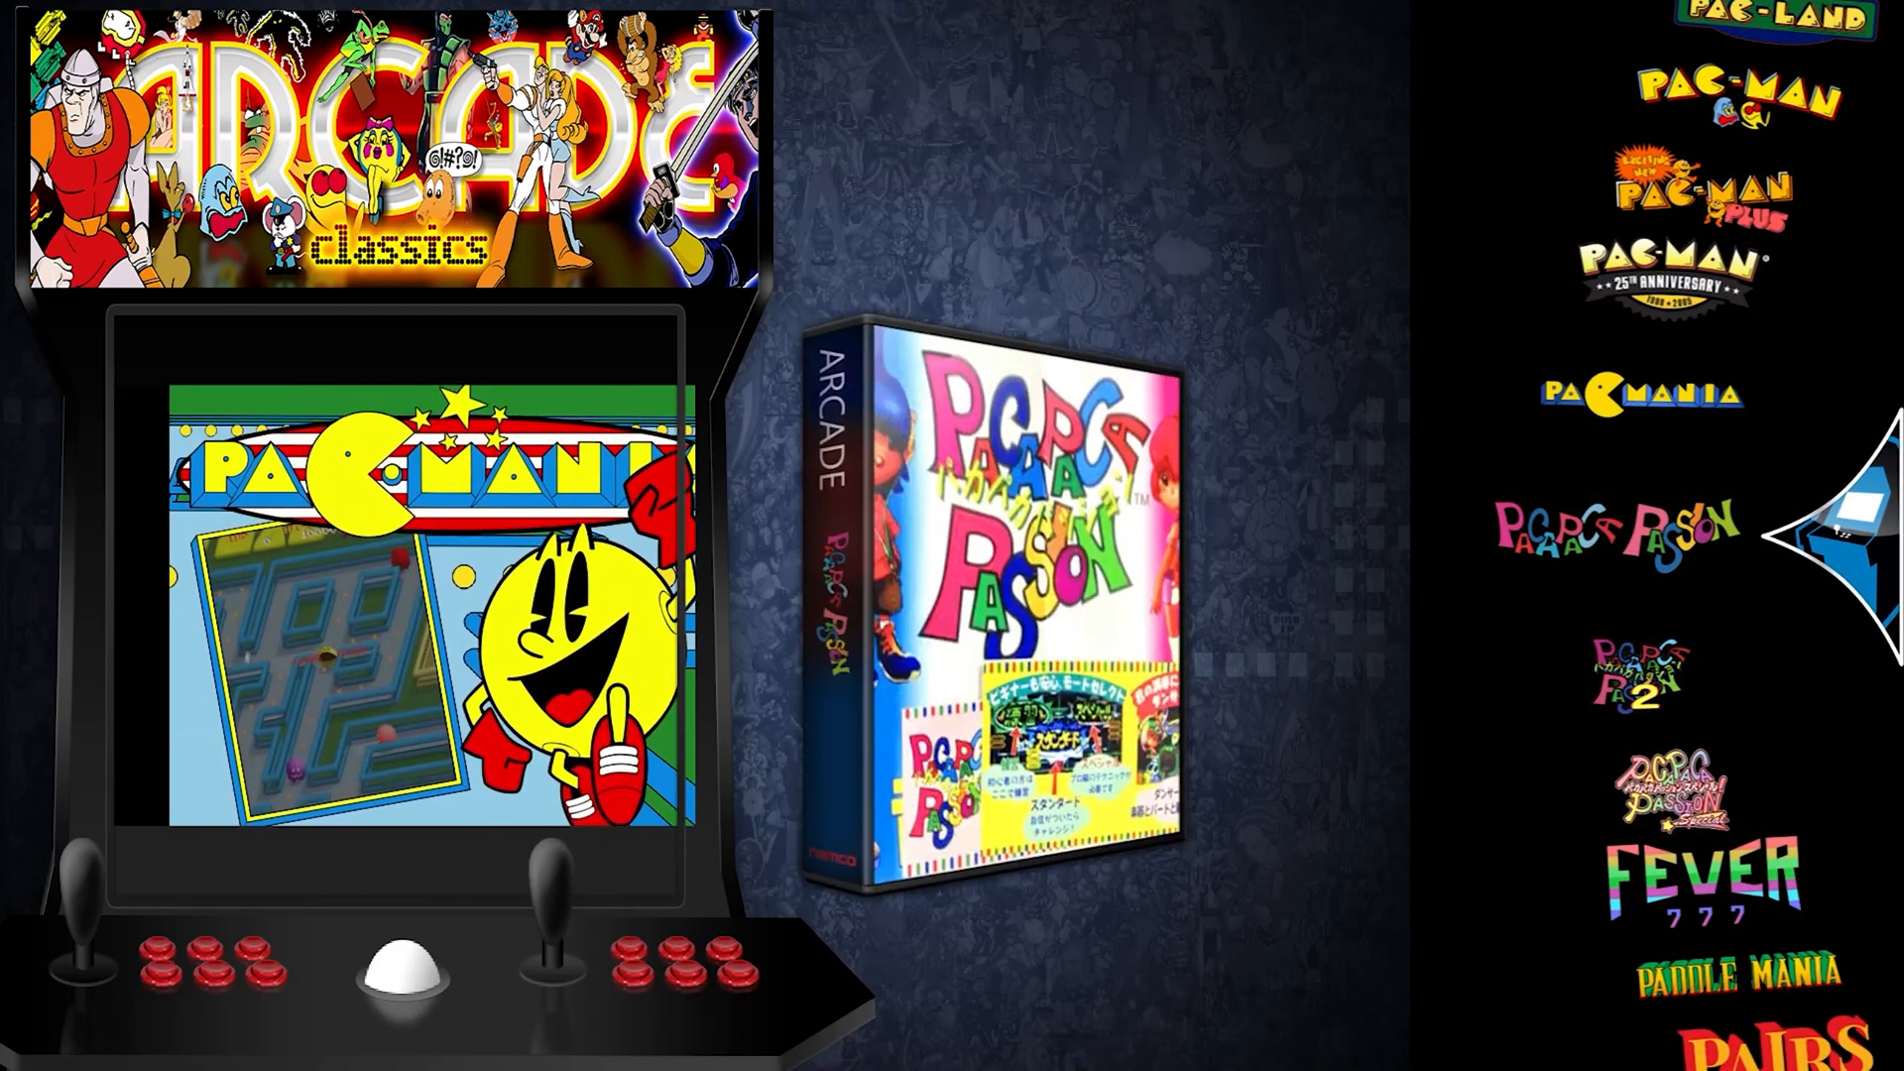
key("Down")
key("Down")
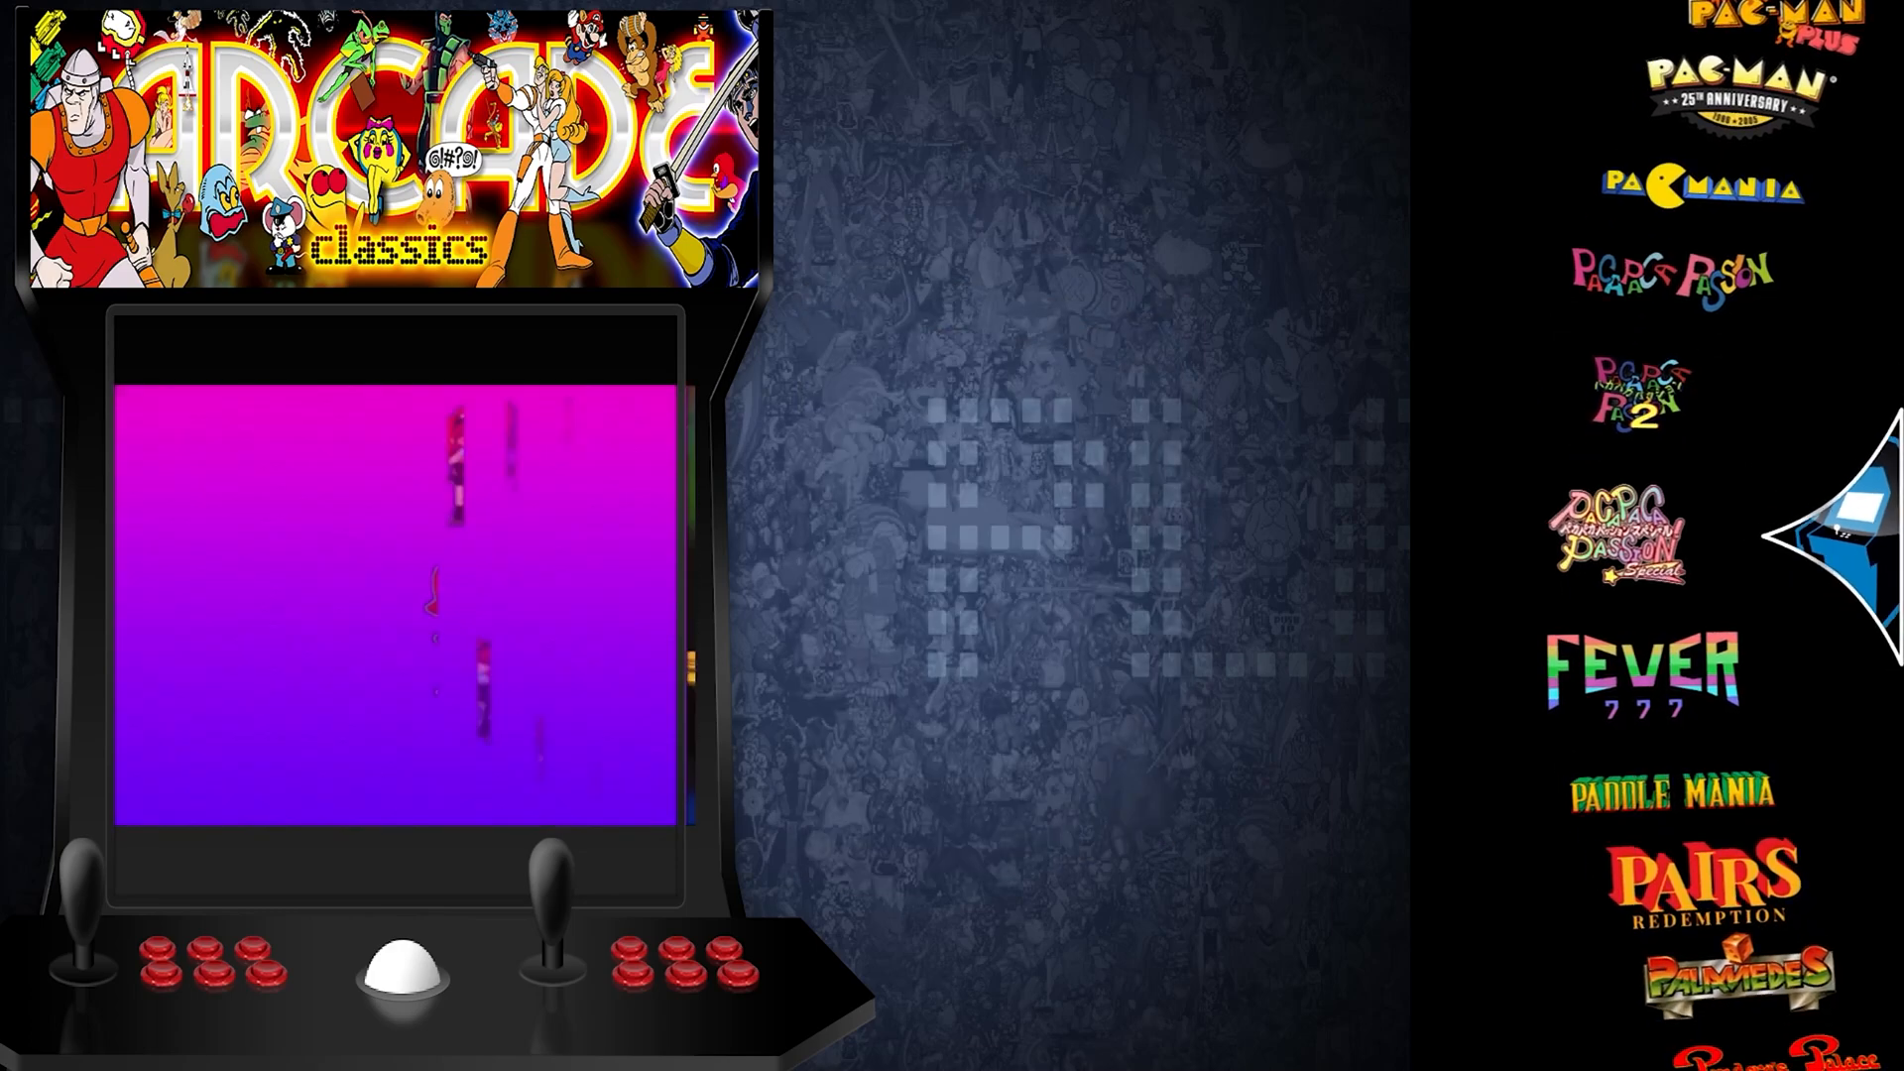
Jump to the W games via the letter bar and scroll down to WWF WrestleFest.
key("Right")
key("Right")
key("Right")
key("Right")
key("Right")
key("Left")
key("Left")
key("Left")
key("Left")
key("Right")
key("Right")
key("Right")
key("Right")
key("Right")
key("Right")
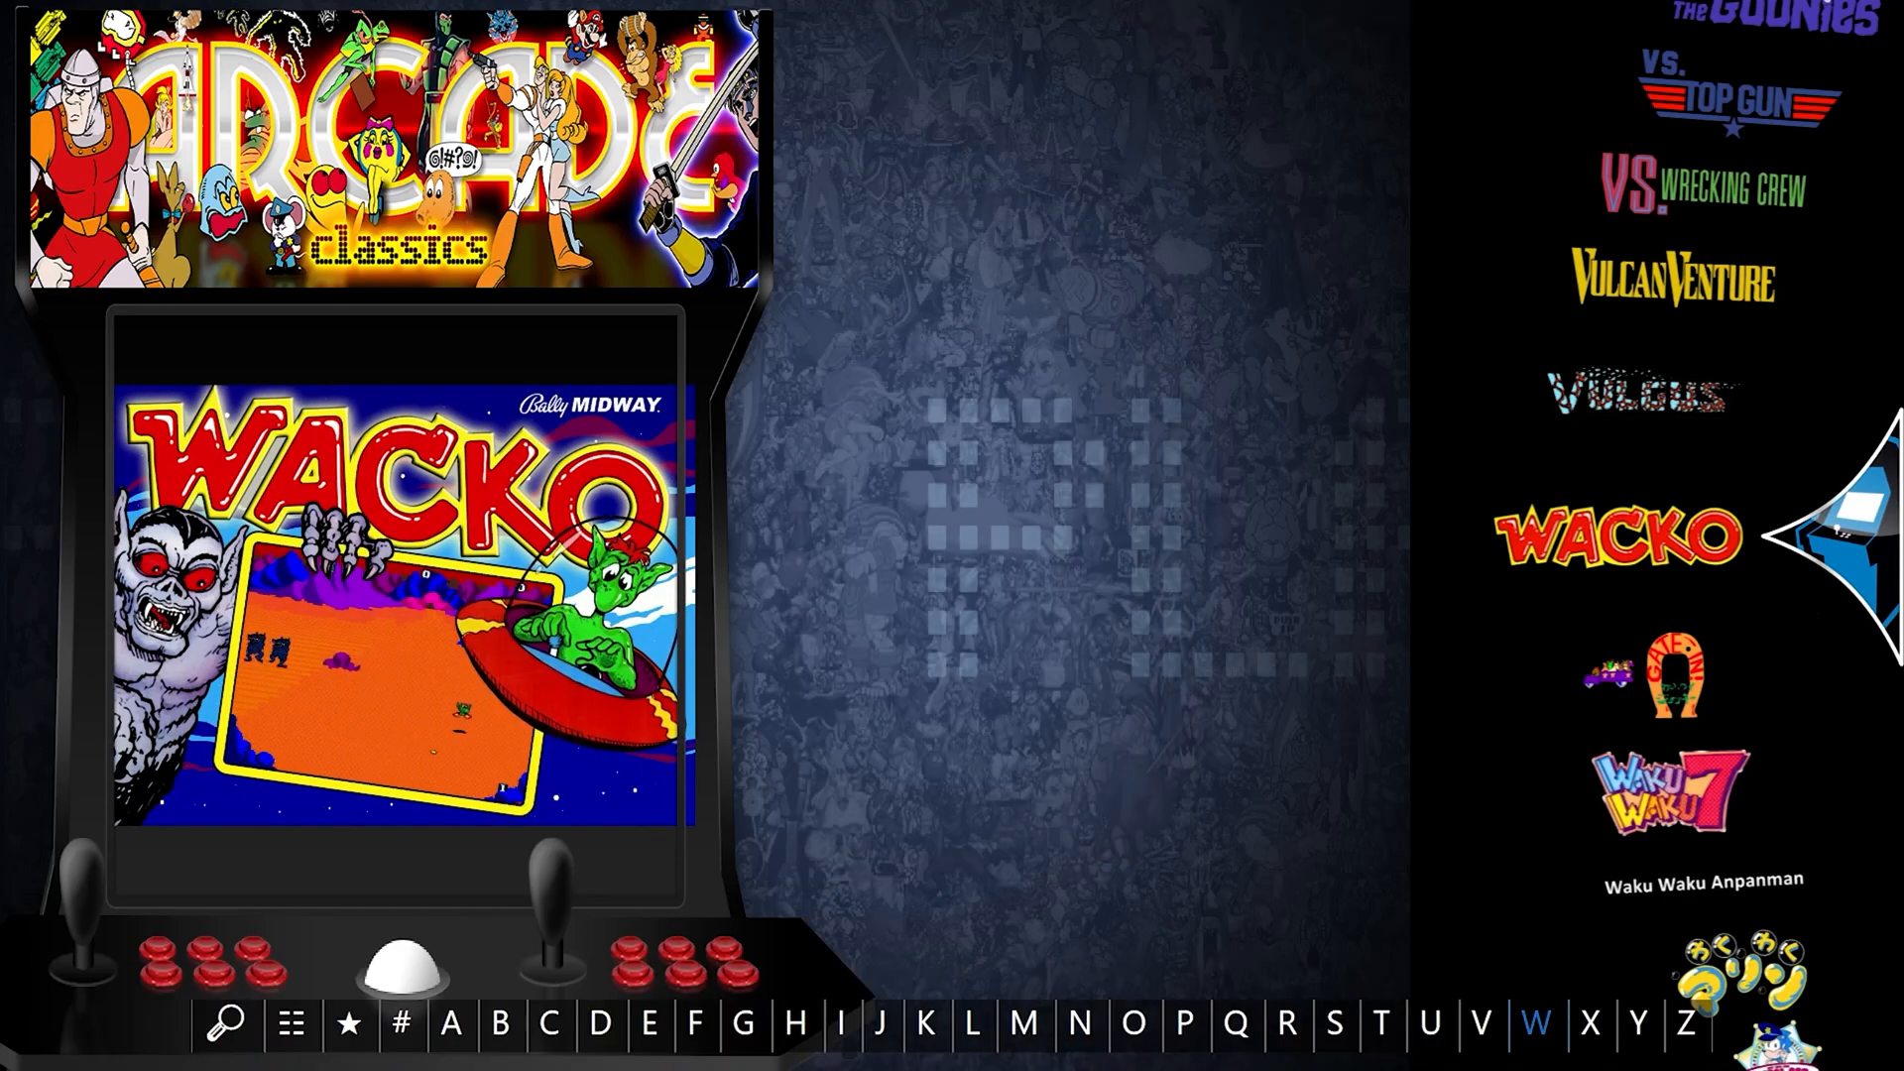
key("Down")
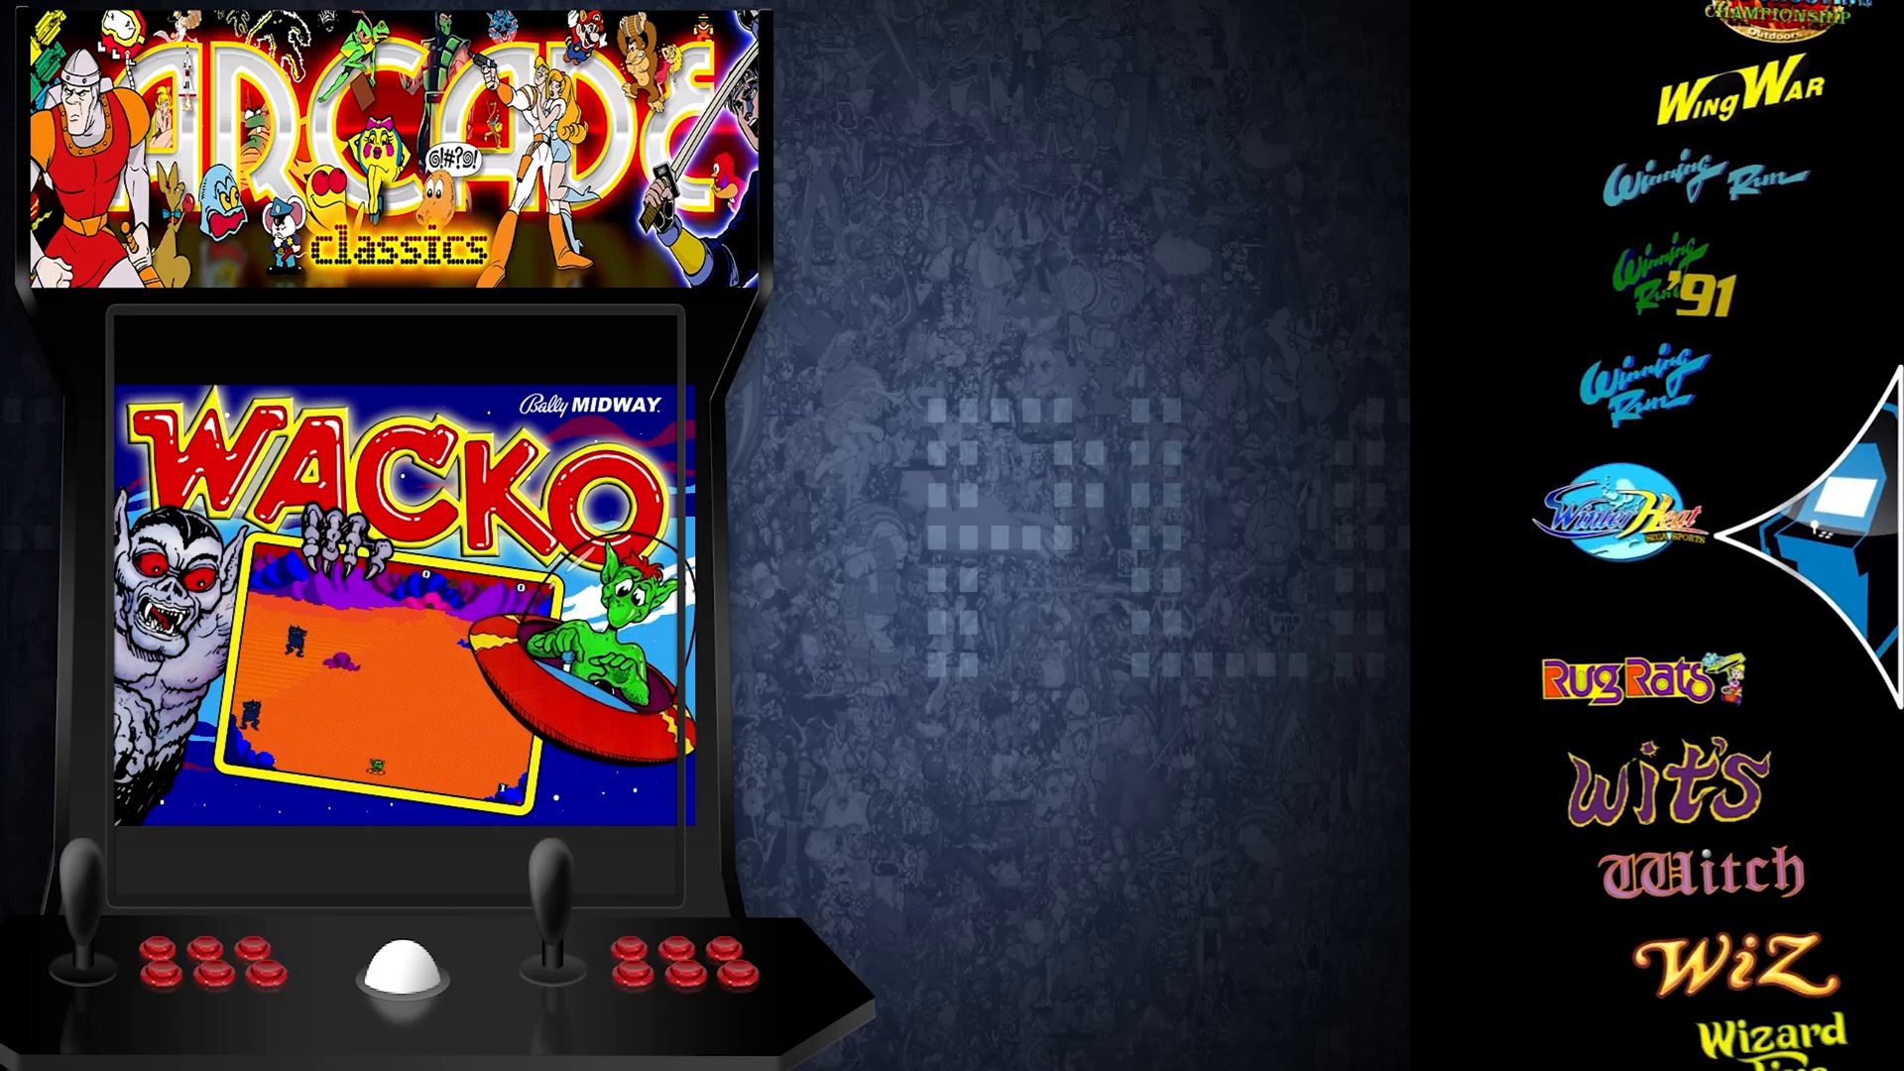
key("Down")
key("Down")
key("Down")
key("Down")
key("Down")
key("Down")
key("Down")
key("Down")
key("Down")
key("Down")
key("Down")
key("Down")
key("Down")
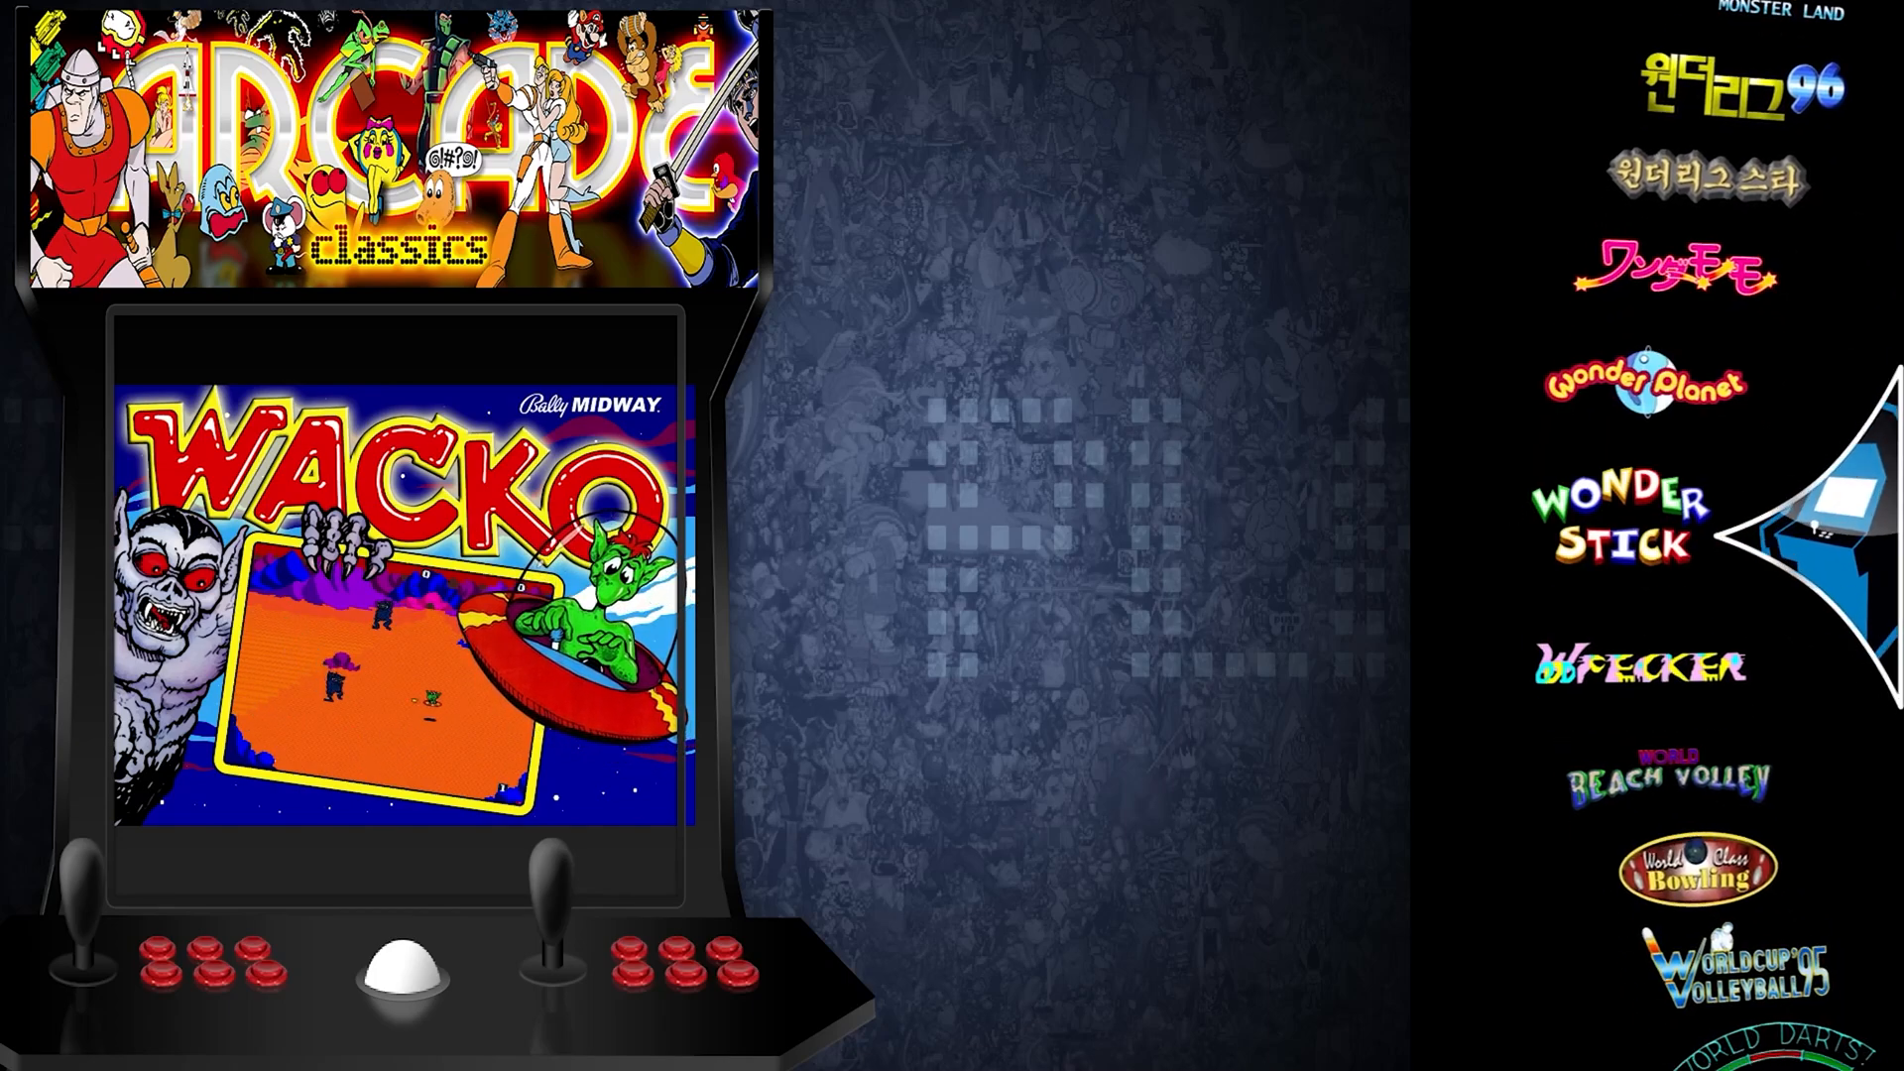
key("Down")
key("Down")
key("Down")
key("Down")
key("Down")
key("Down")
key("Down")
key("Down")
key("Down")
key("Down")
key("Down")
key("Down")
key("Down")
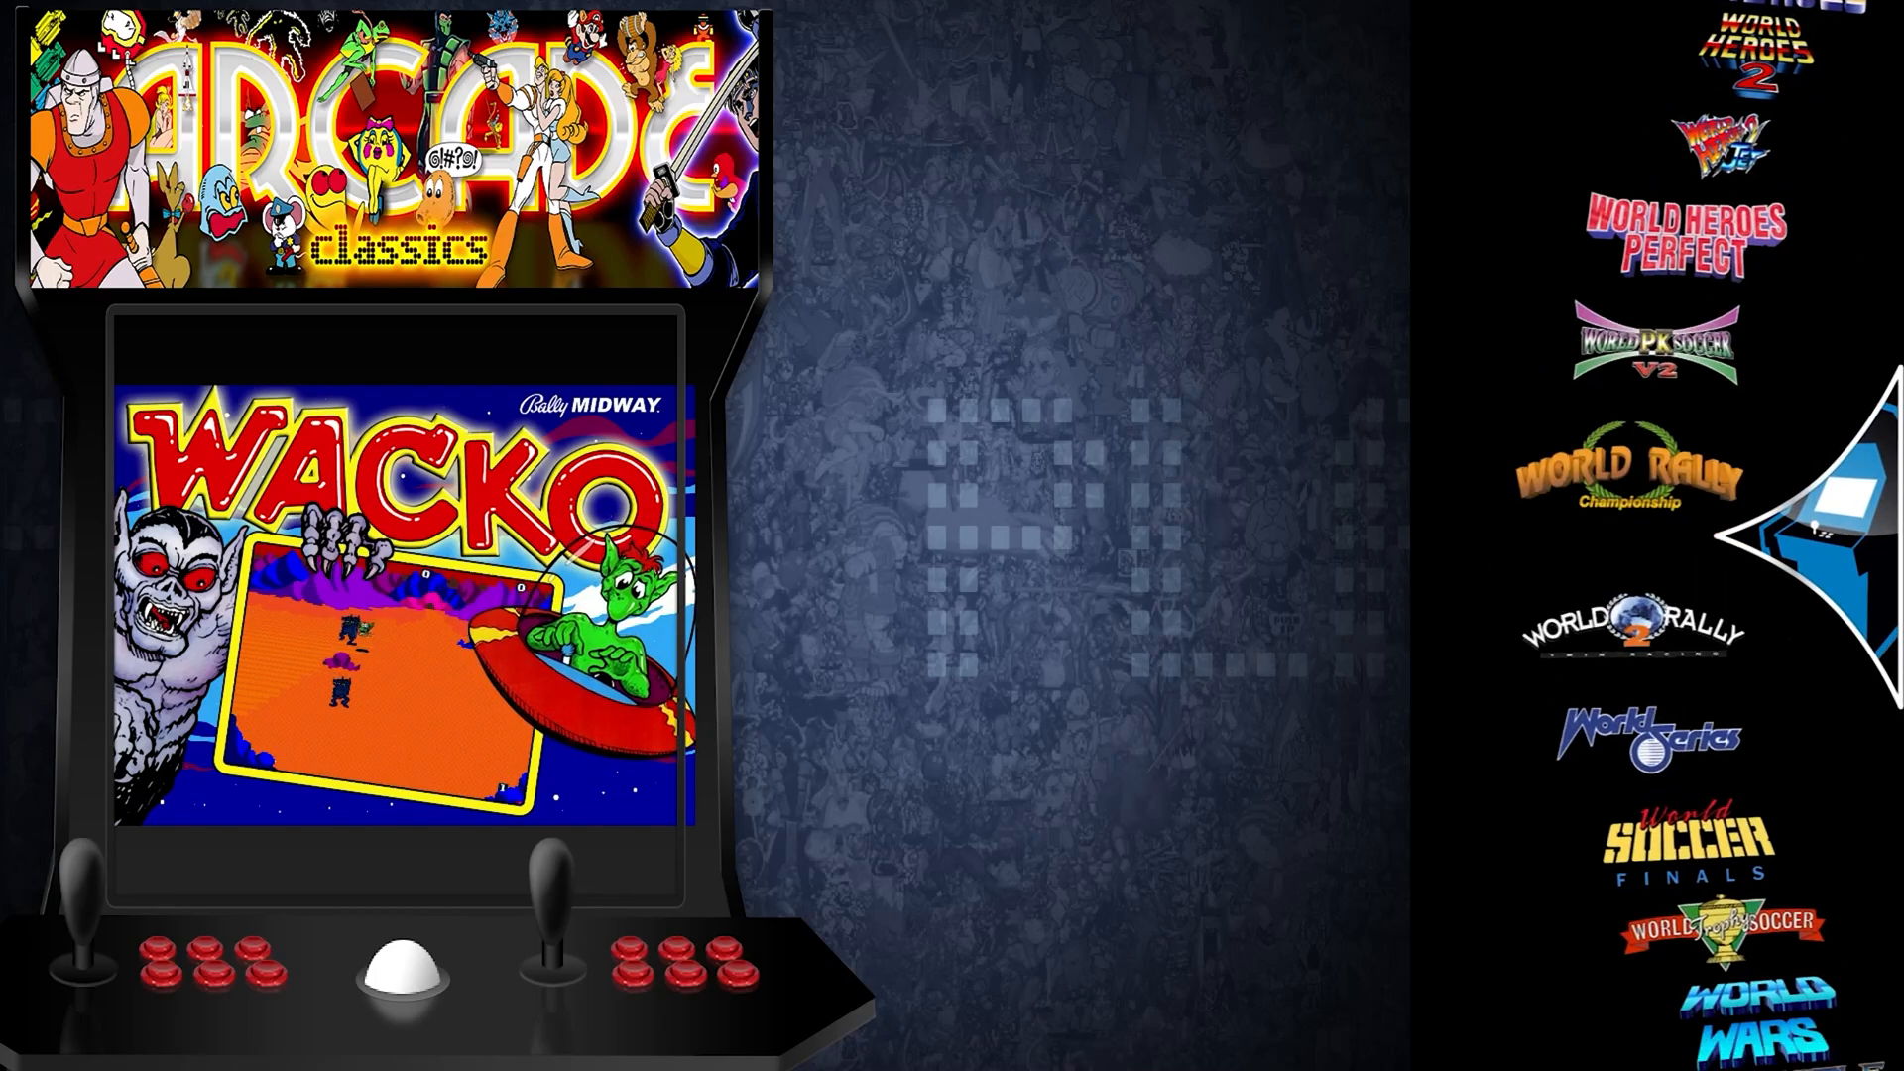
key("Down")
key("Down")
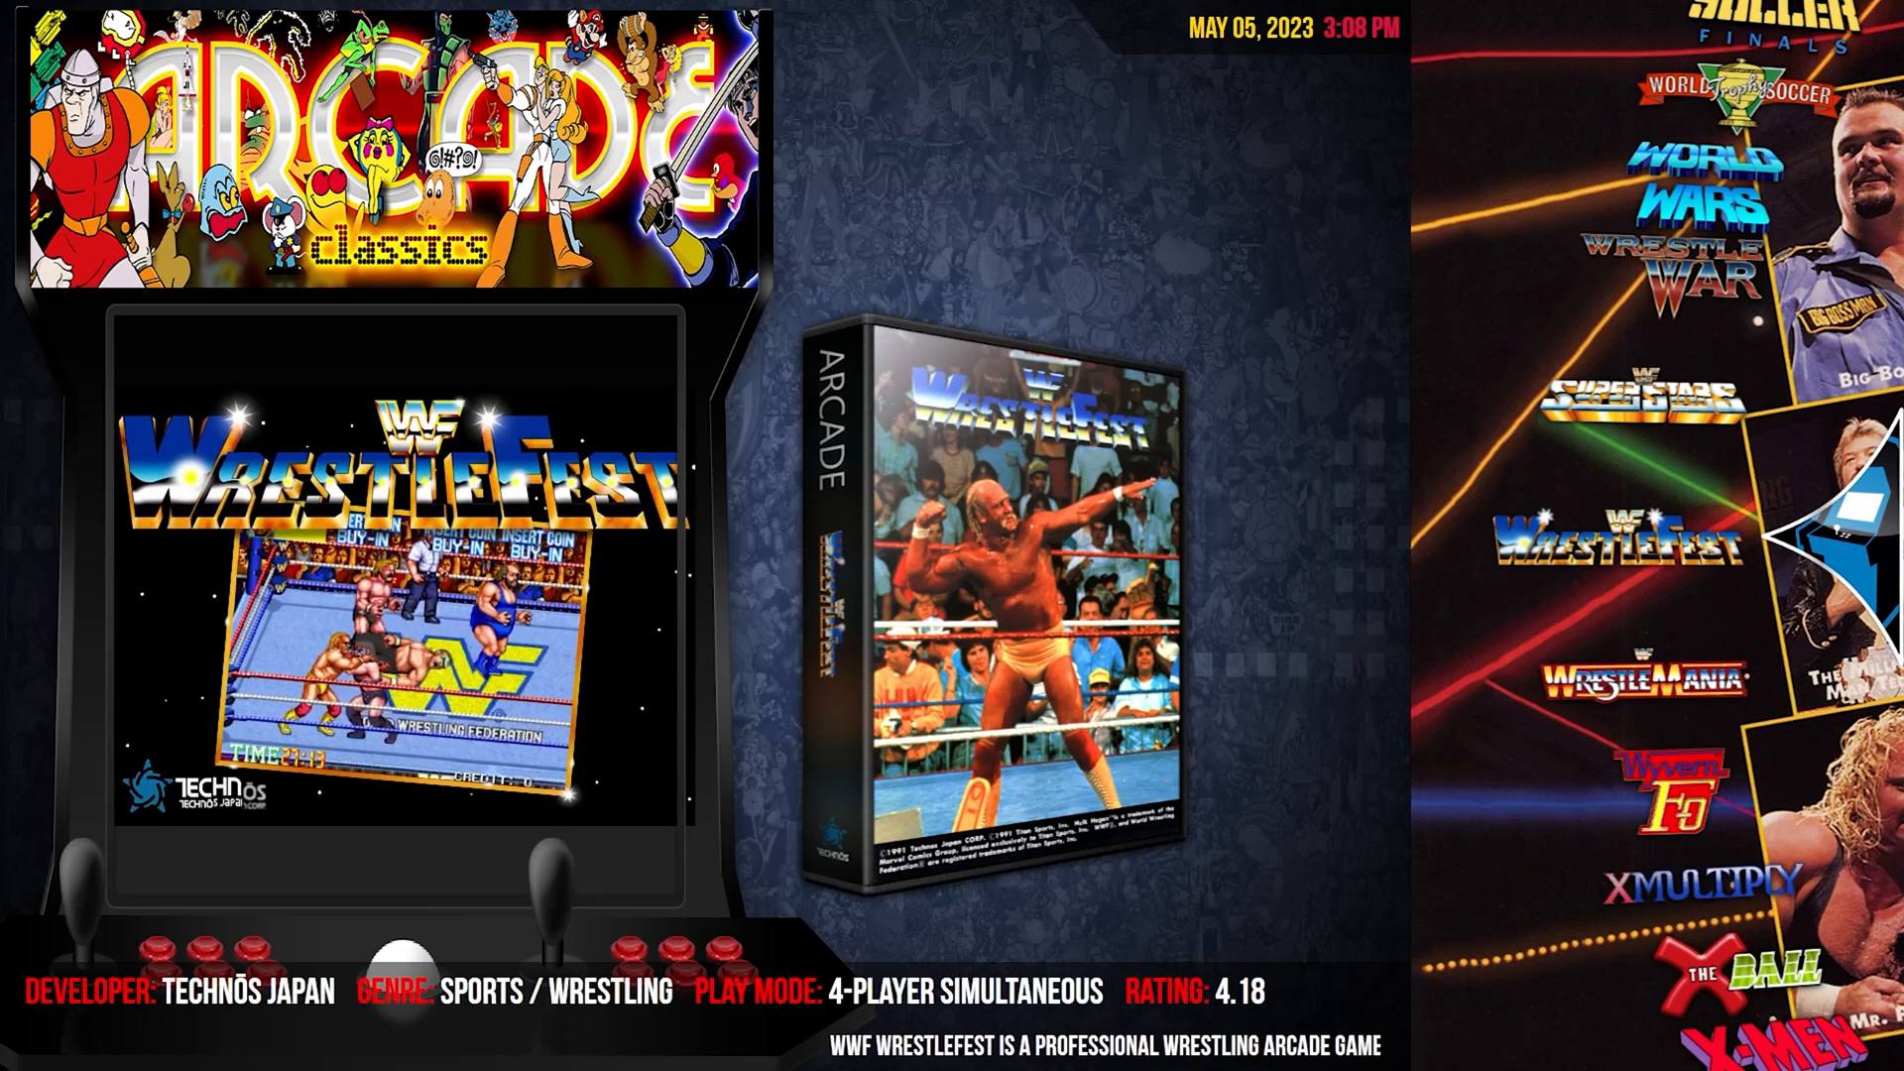
Open WWF WrestleFest's game menu and its Additional Apps/Versions list.
key("Return")
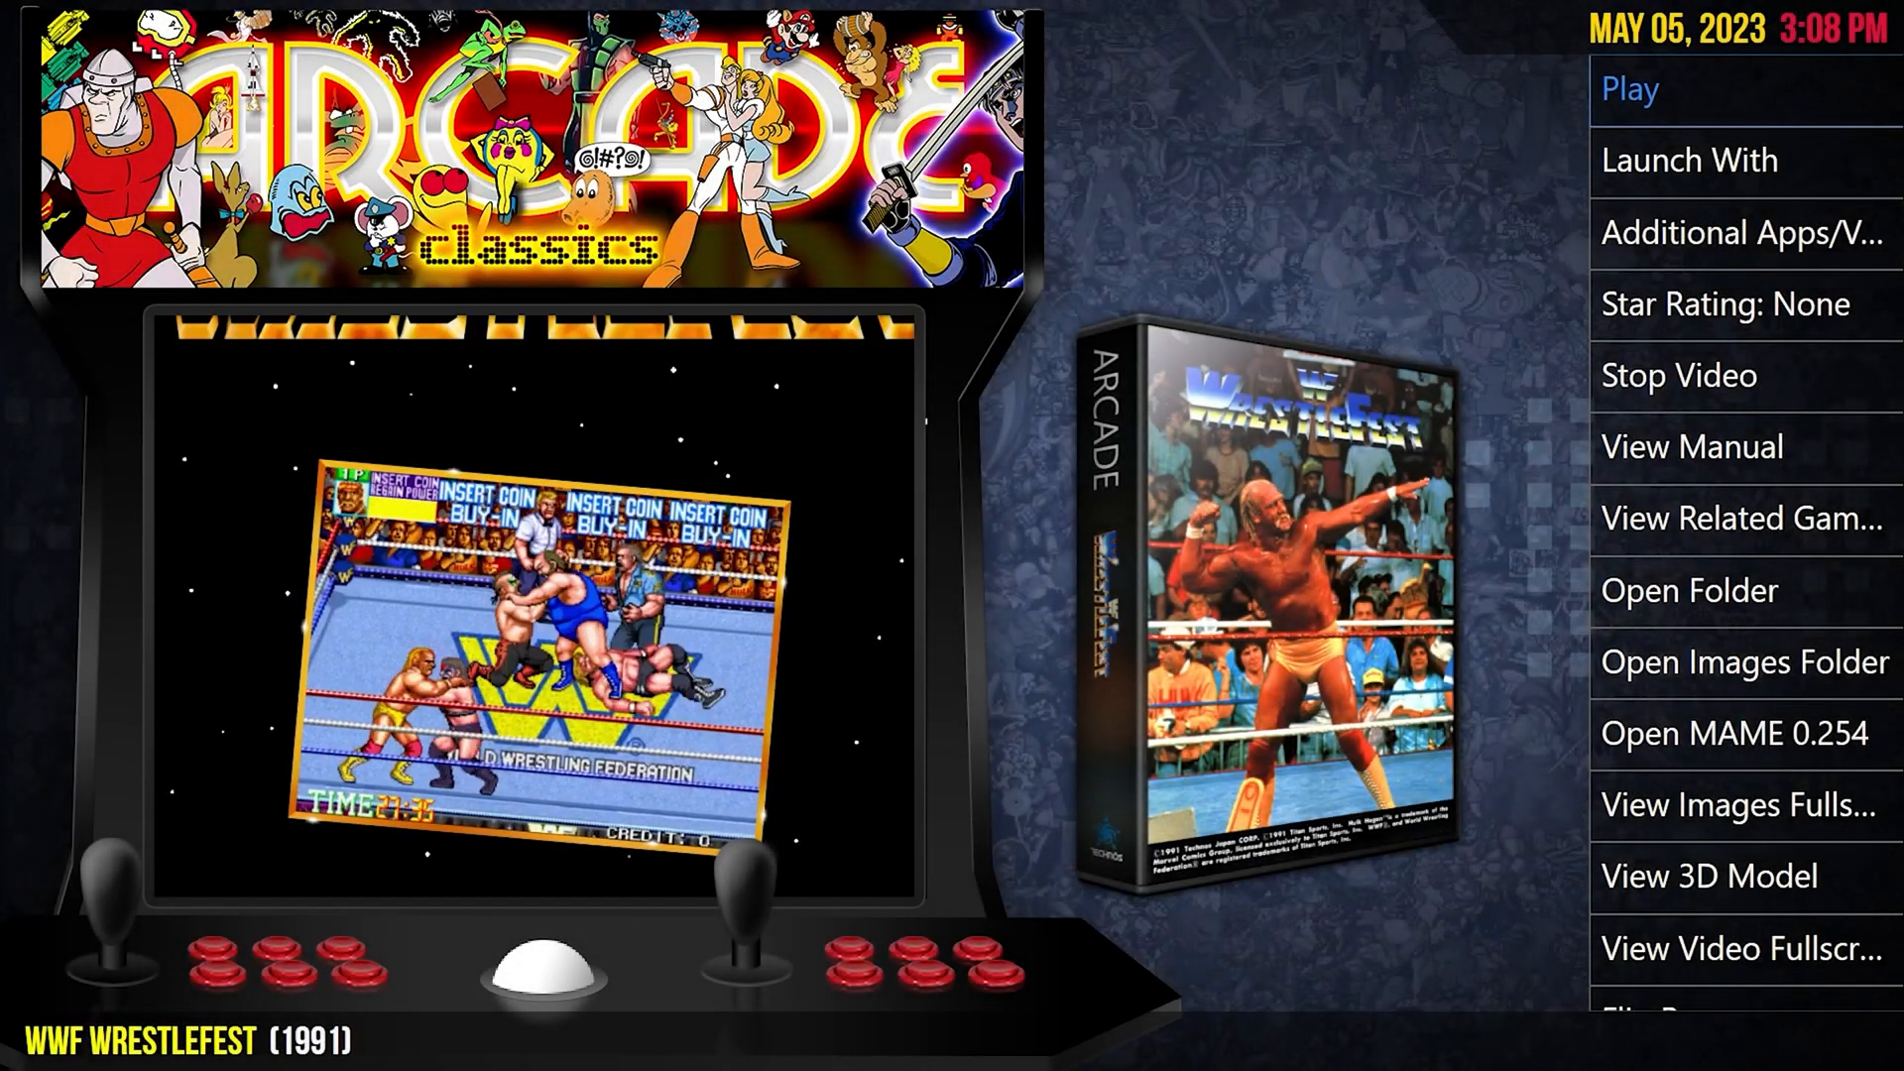
key("Down")
key("Down")
key("Down")
key("Down")
key("Down")
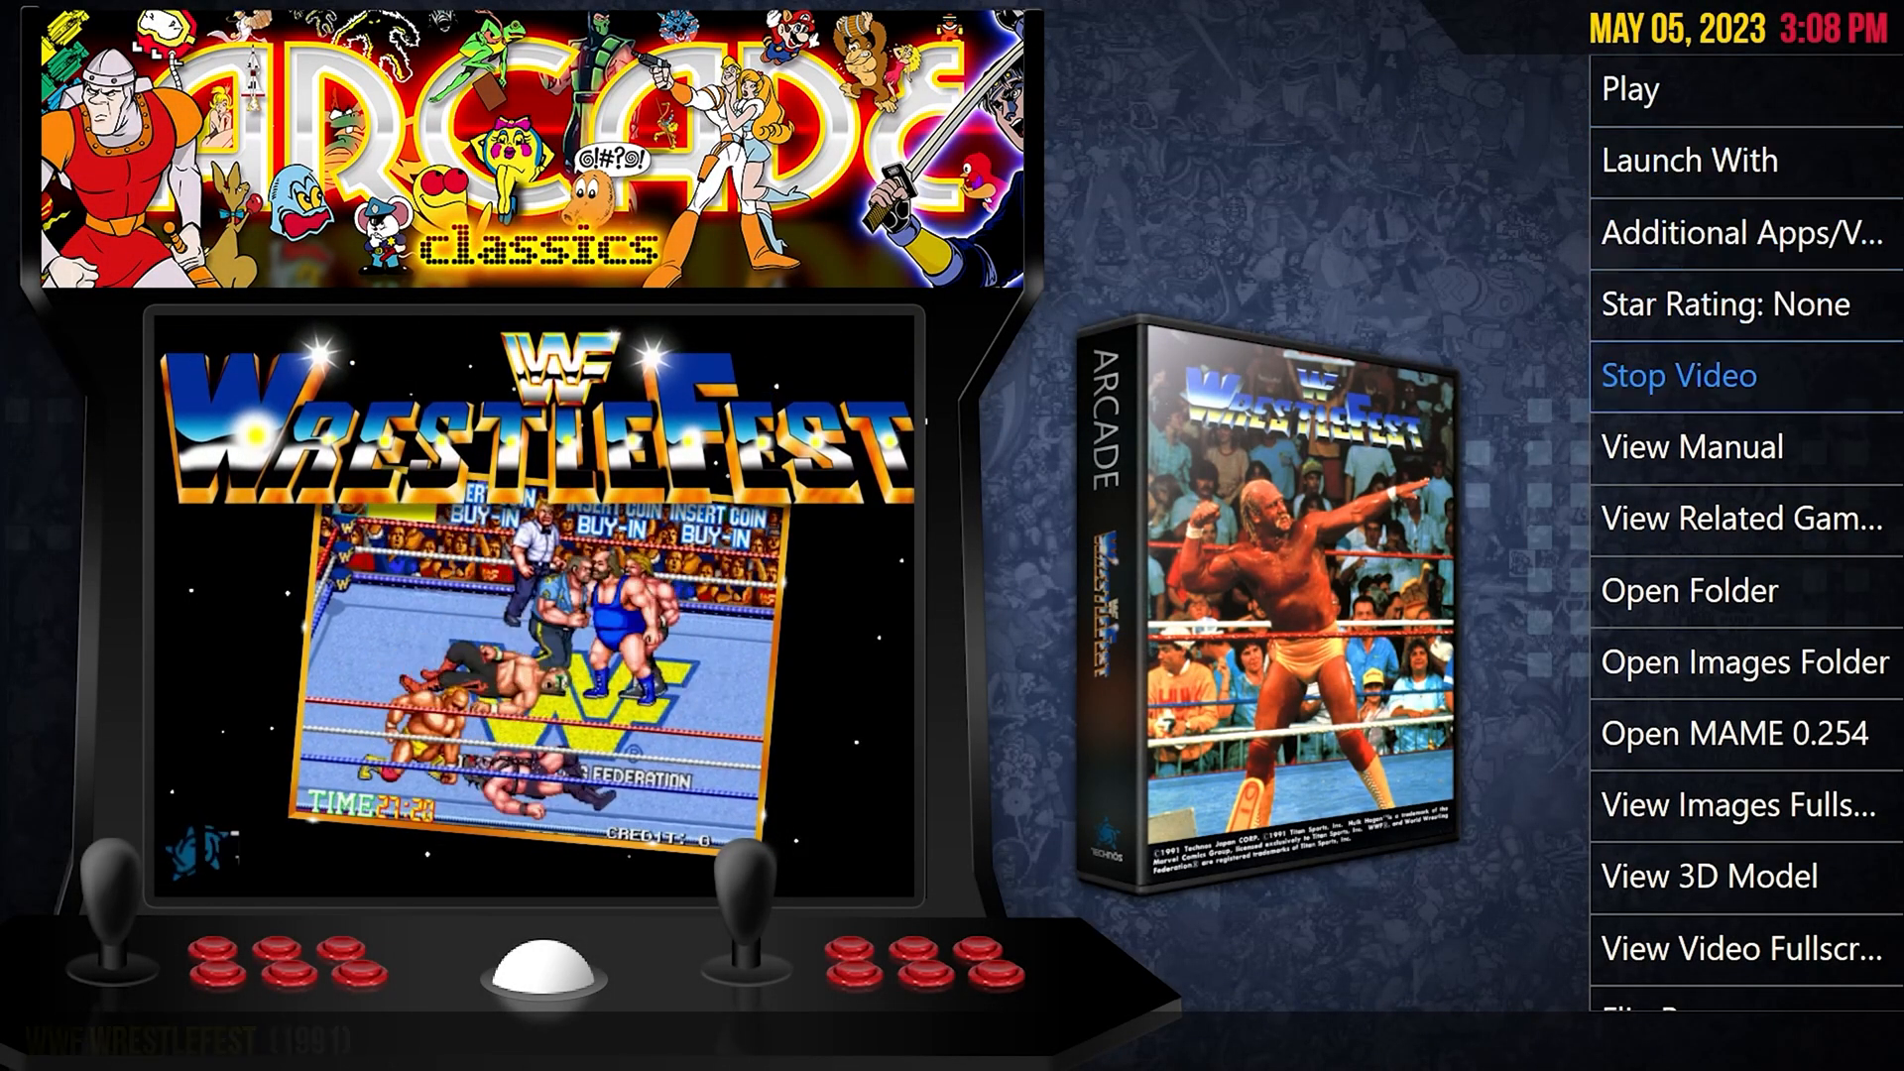
key("Down")
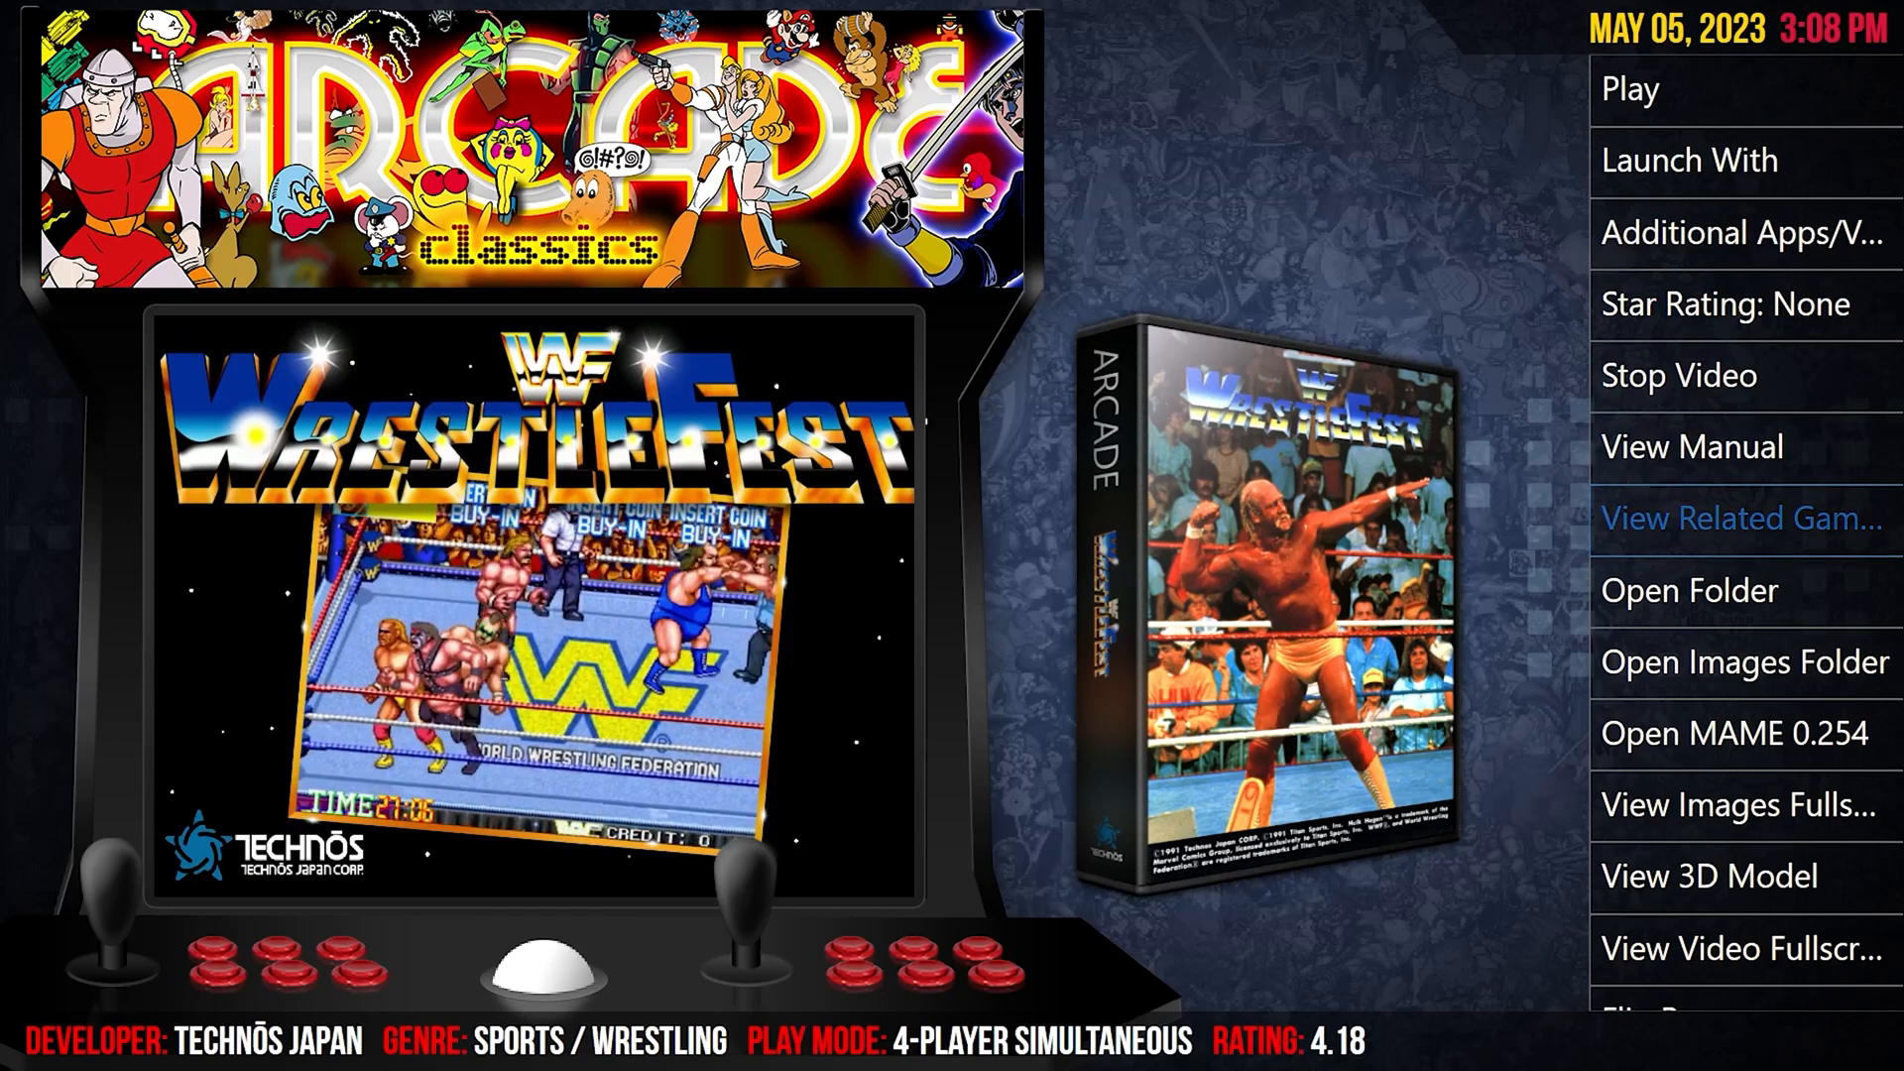
key("Up")
key("Up")
key("Up")
key("Up")
key("Return")
key("Down")
key("Down")
Launch the US, rev 2 version of WrestleFest, insert a coin and start a game.
key("Return")
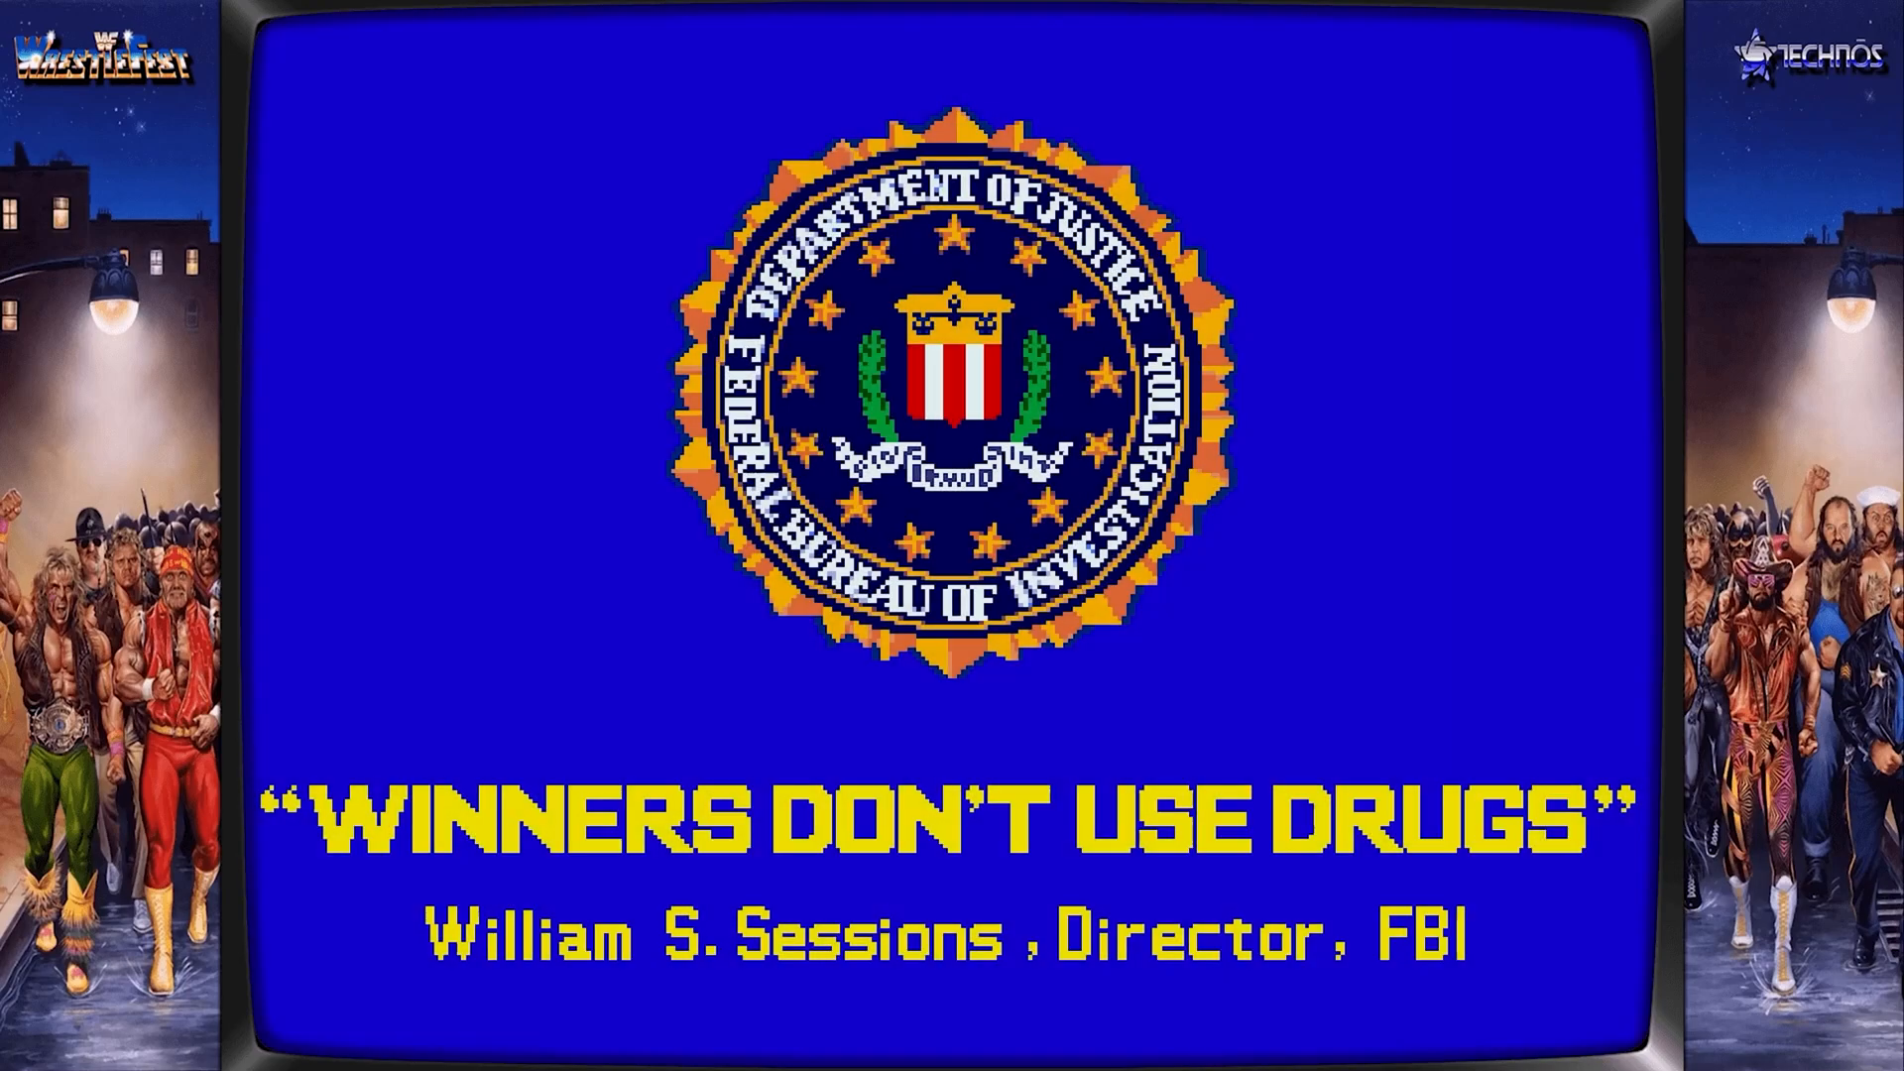
key("5")
key("5")
key("5")
key("5")
key("5")
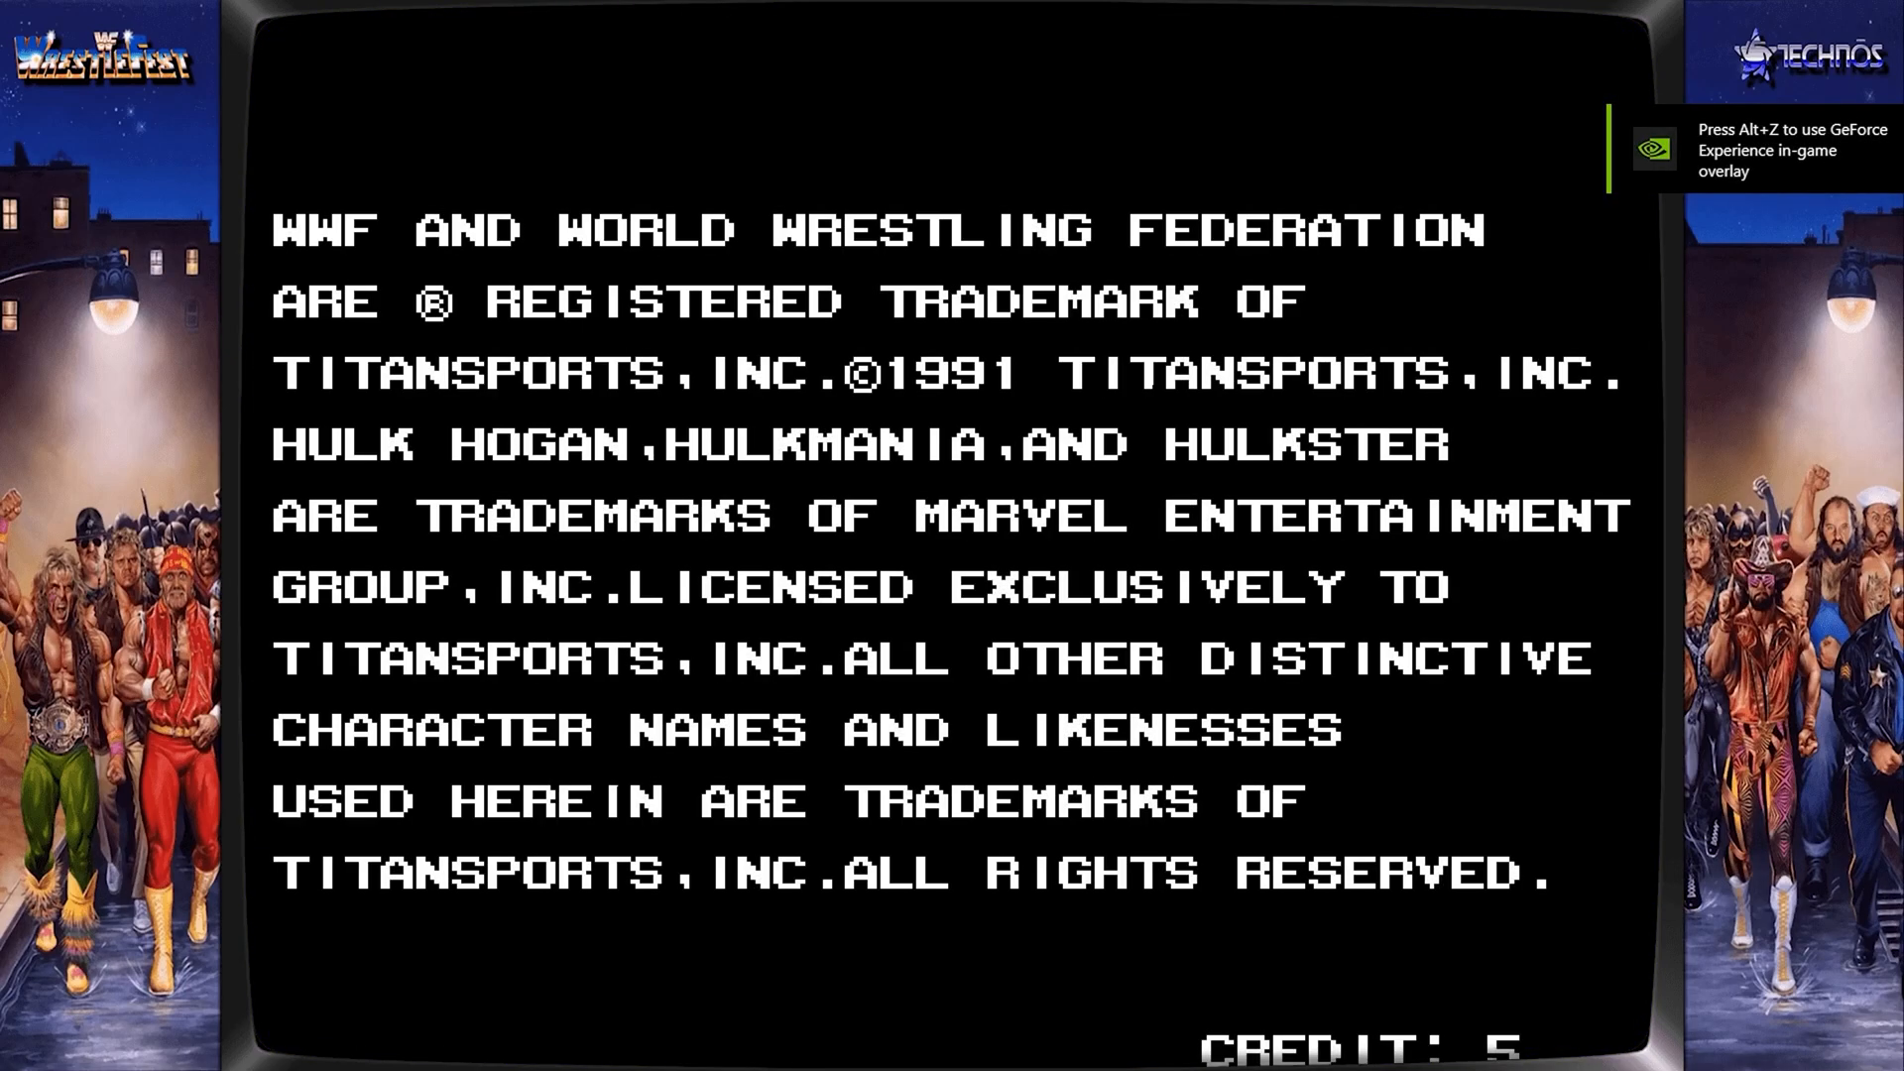
key("1")
Choose a game mode and select Mr. Perfect as player one's wrestler.
key("Left")
key("ctrl")
key("Right")
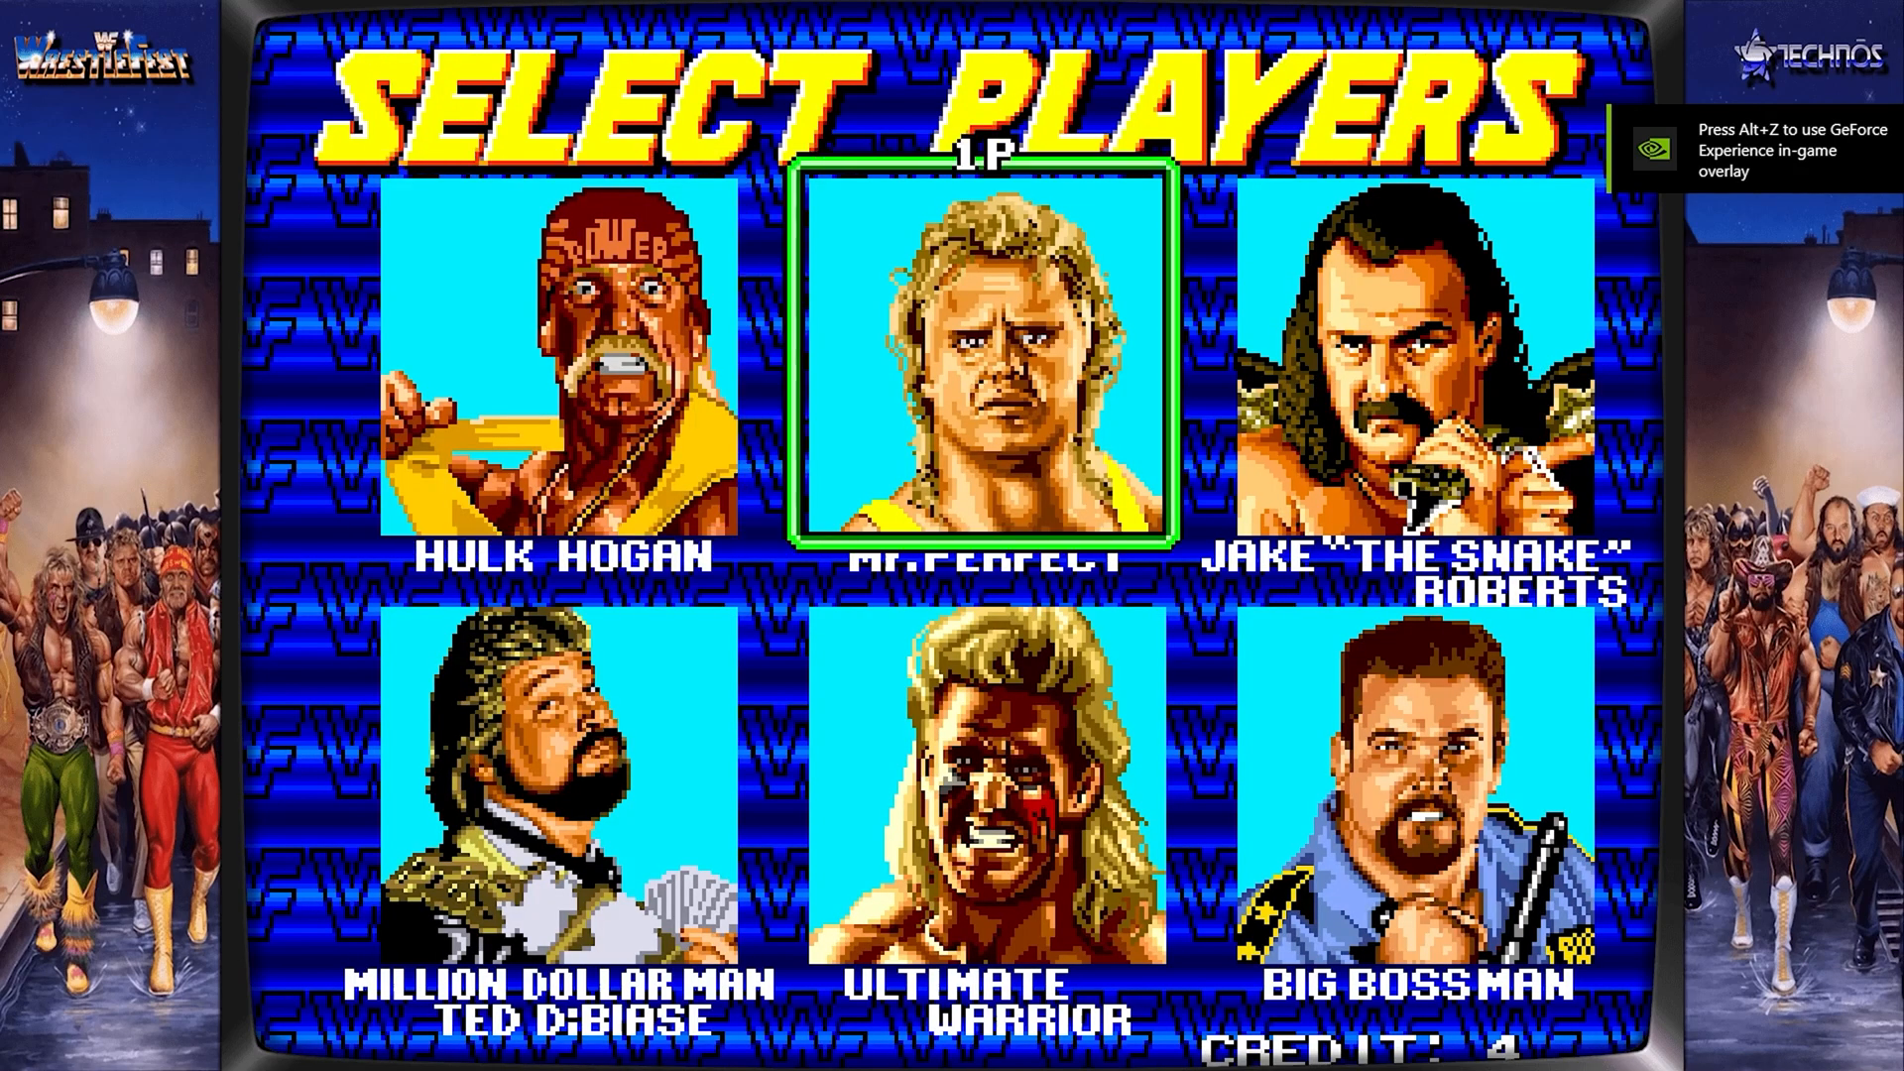
key("ctrl")
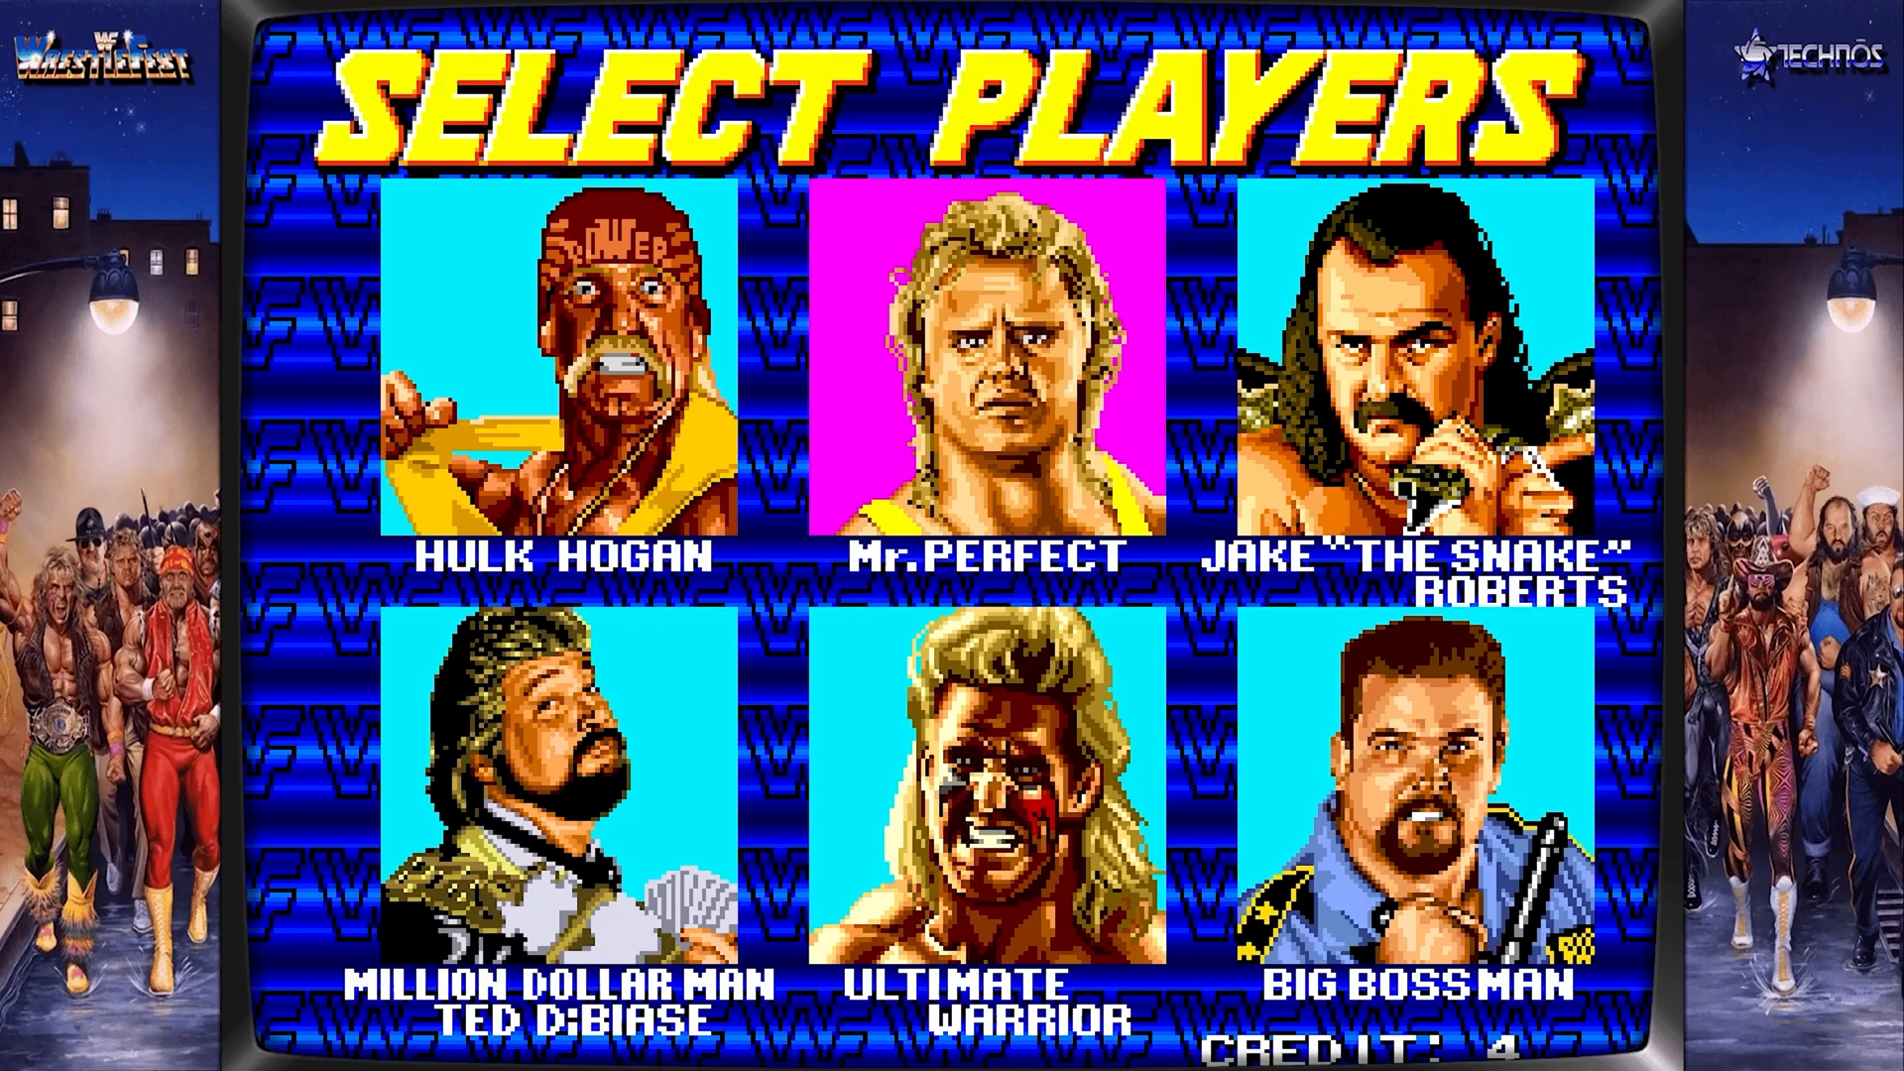